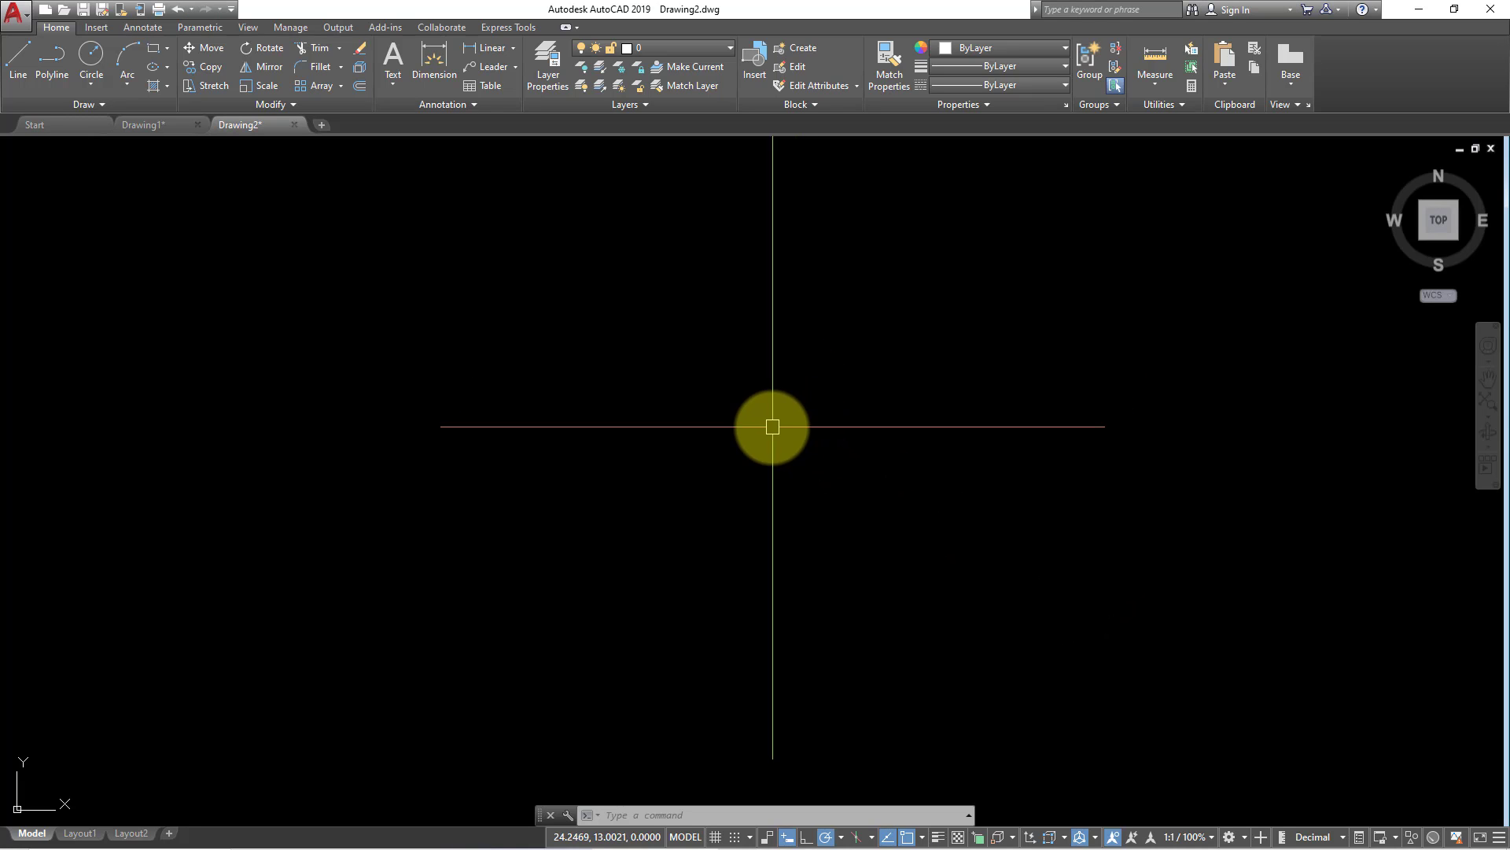
Switch from the empty AutoCAD drawing to the SketchUp house model and orbit it.
click(730, 455)
click(618, 491)
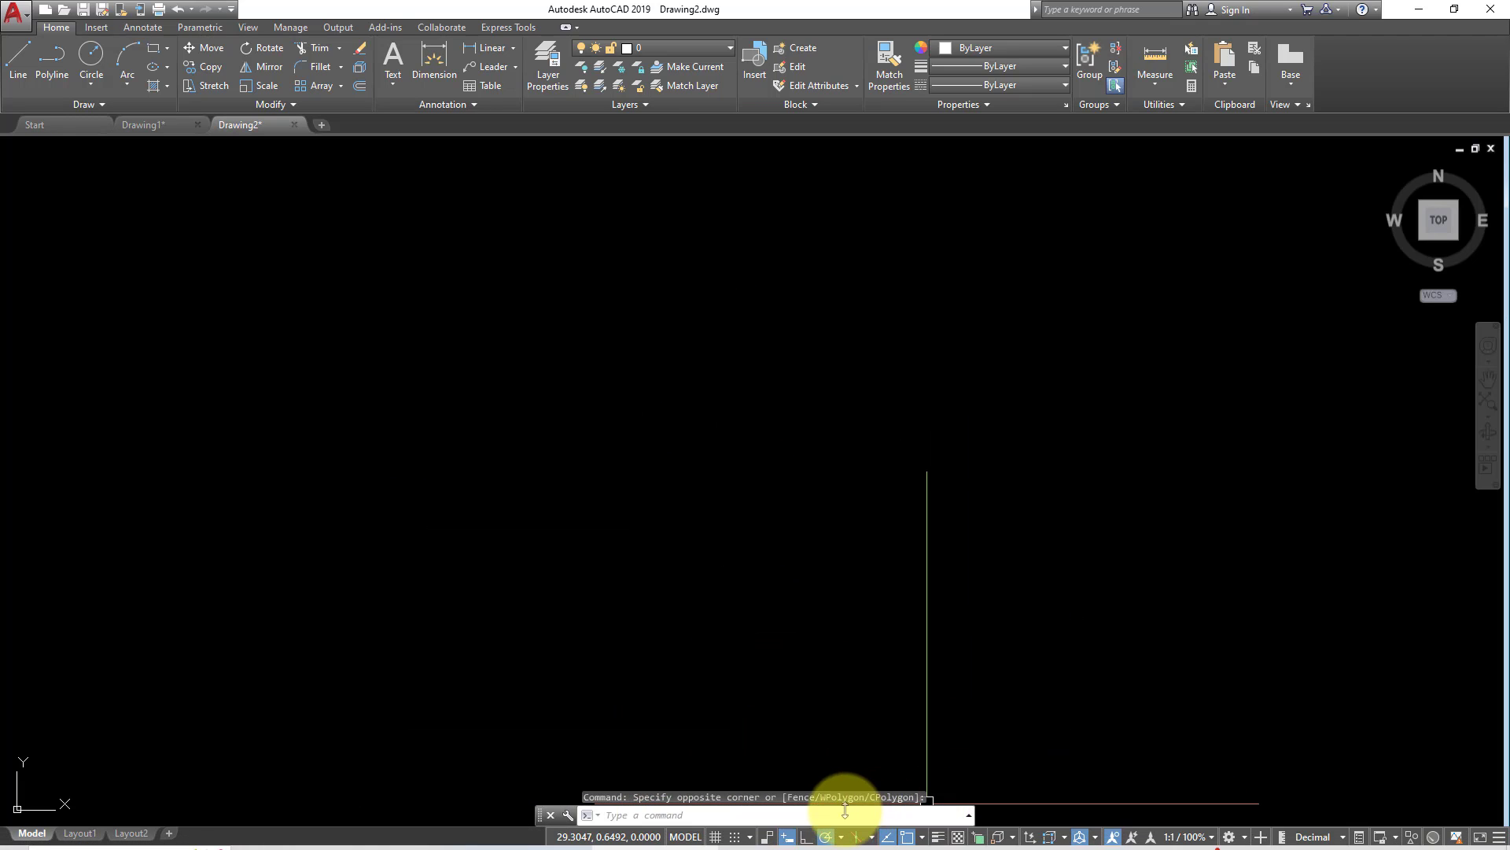
click(849, 840)
mouse_move(580, 543)
middle_down()
mouse_move(630, 708)
mouse_move(617, 563)
mouse_move(532, 516)
mouse_move(505, 606)
mouse_move(684, 567)
mouse_move(859, 566)
mouse_move(742, 533)
mouse_move(786, 611)
middle_up()
Zoom and orbit to a close, low front view of the house, pan it, then minimize SketchUp.
scroll(616, 614, down, 3)
mouse_move(617, 613)
middle_down()
mouse_move(539, 624)
mouse_move(646, 574)
middle_up()
scroll(646, 574, up, 2)
middle_drag(716, 610, 692, 556)
scroll(693, 556, up, 1)
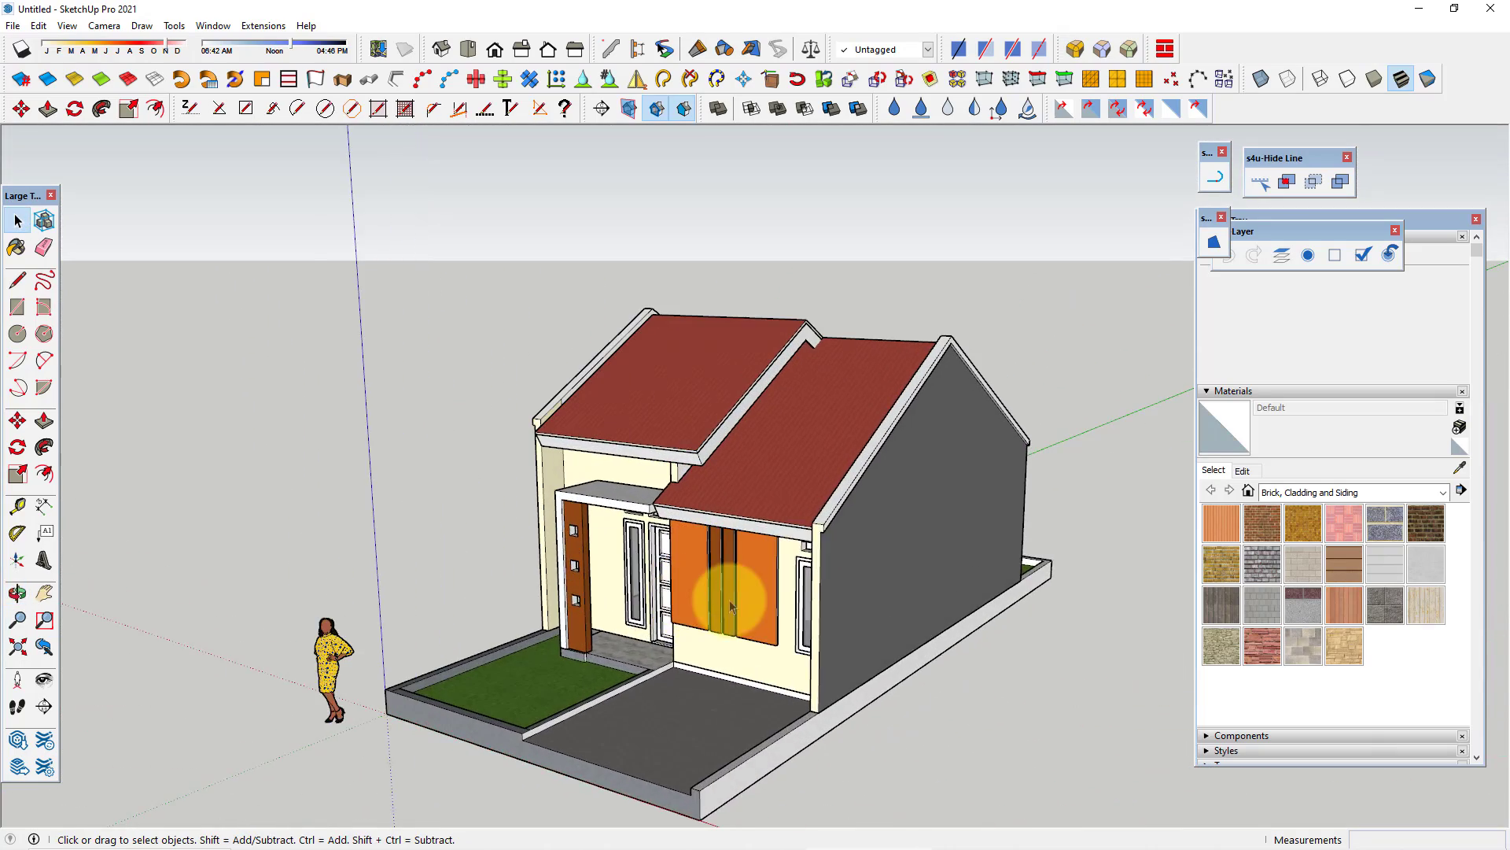
middle_drag(725, 613, 707, 580)
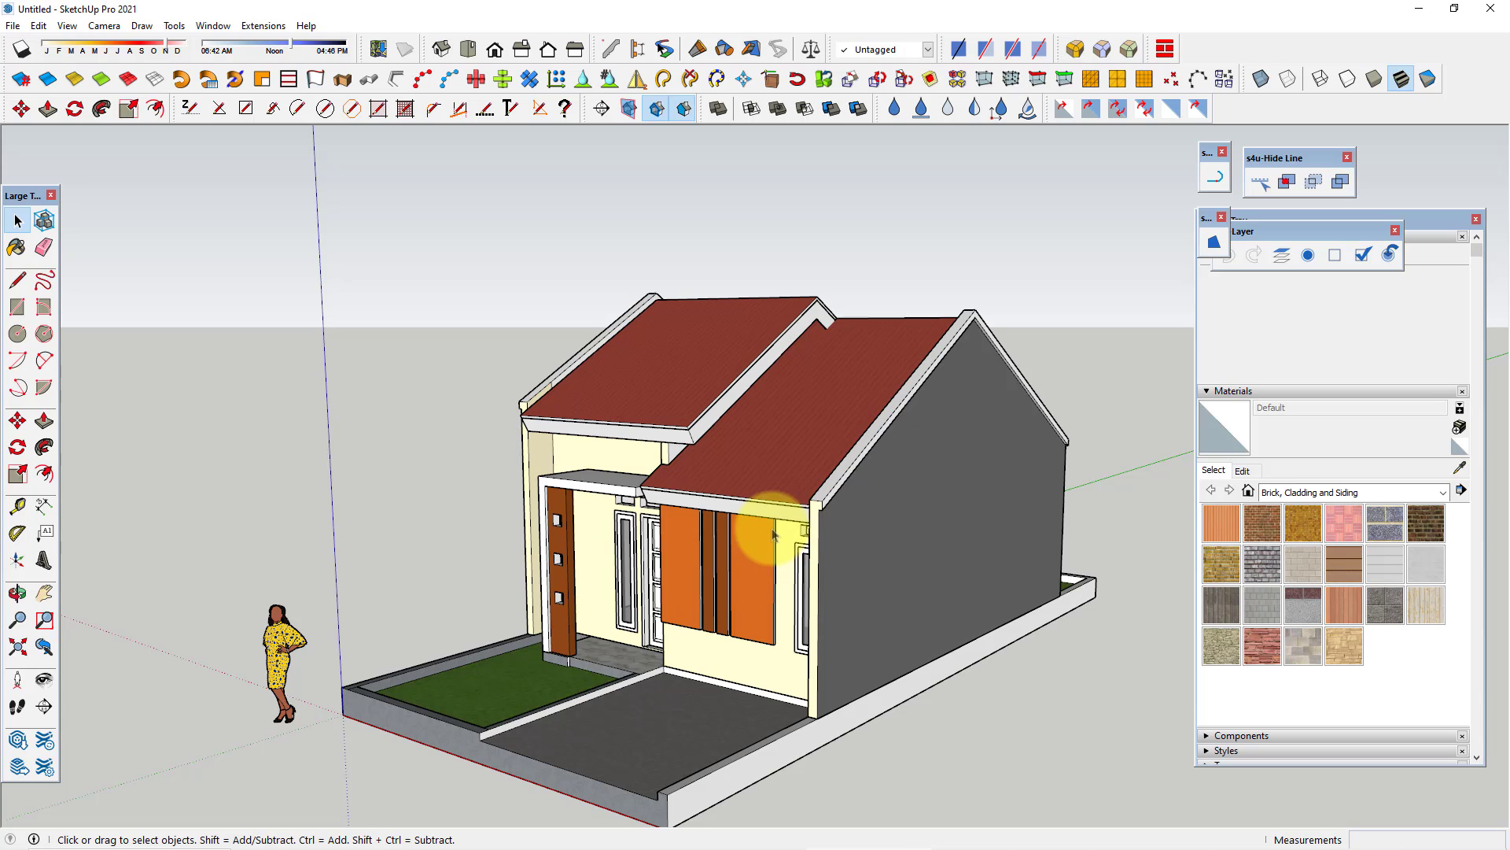
shift+middle_drag(754, 557, 720, 486)
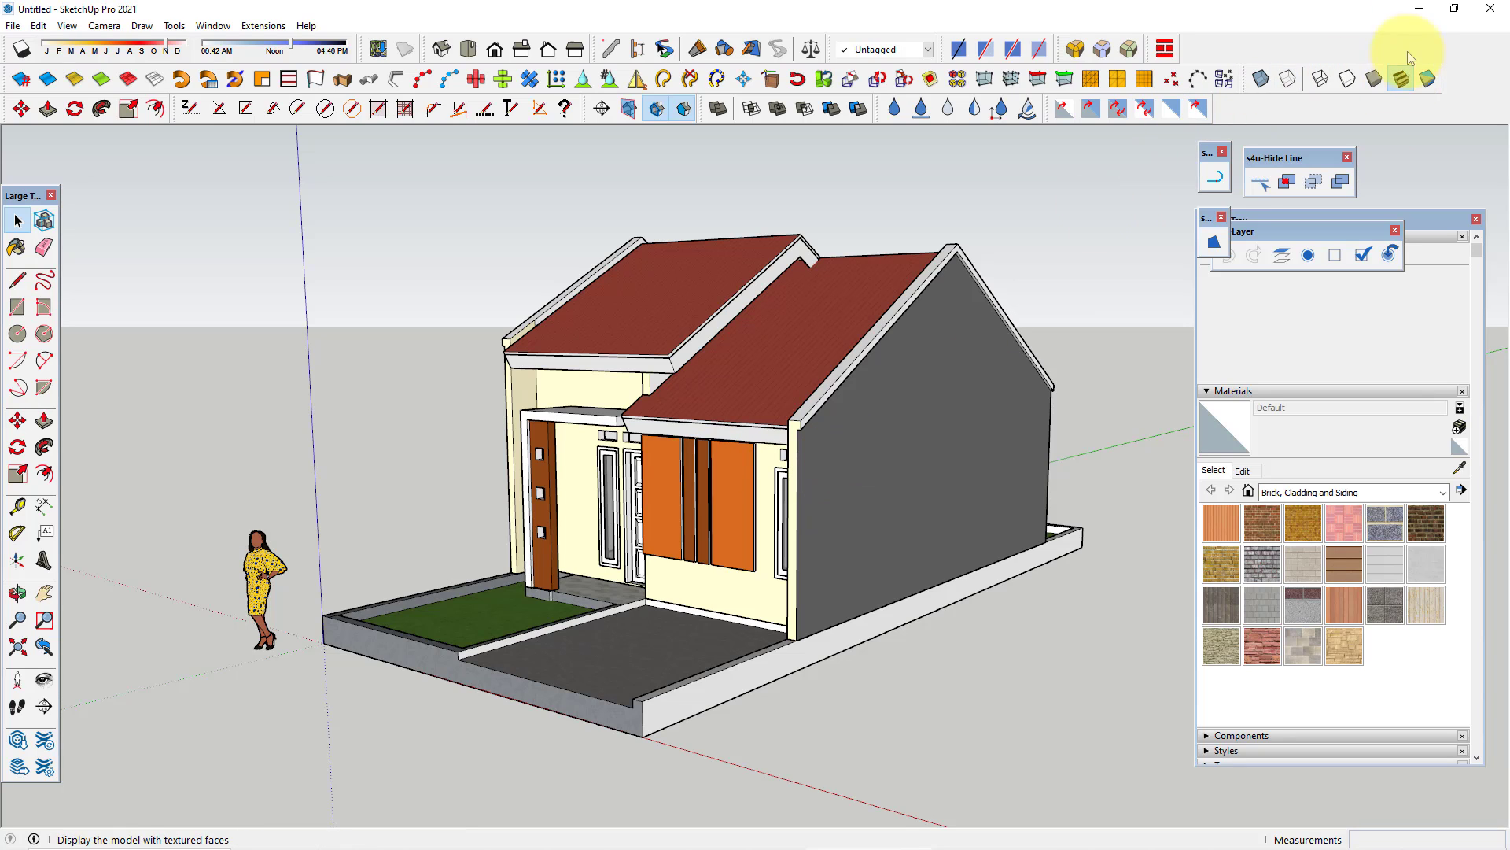
click(1422, 11)
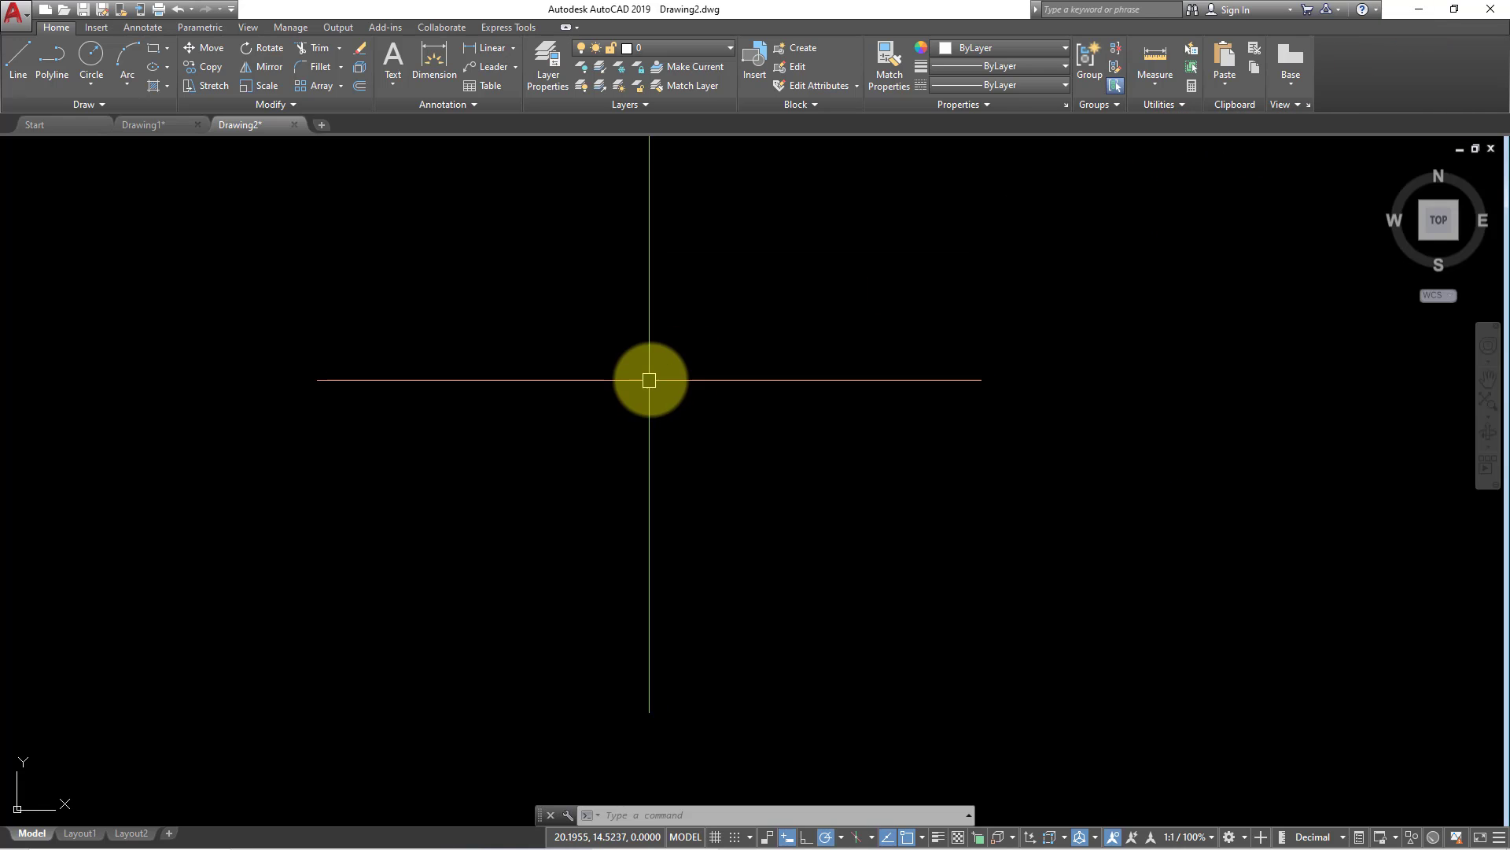
Use UN to change Drawing2's insertion scale from Inches to Centimeters.
click(650, 378)
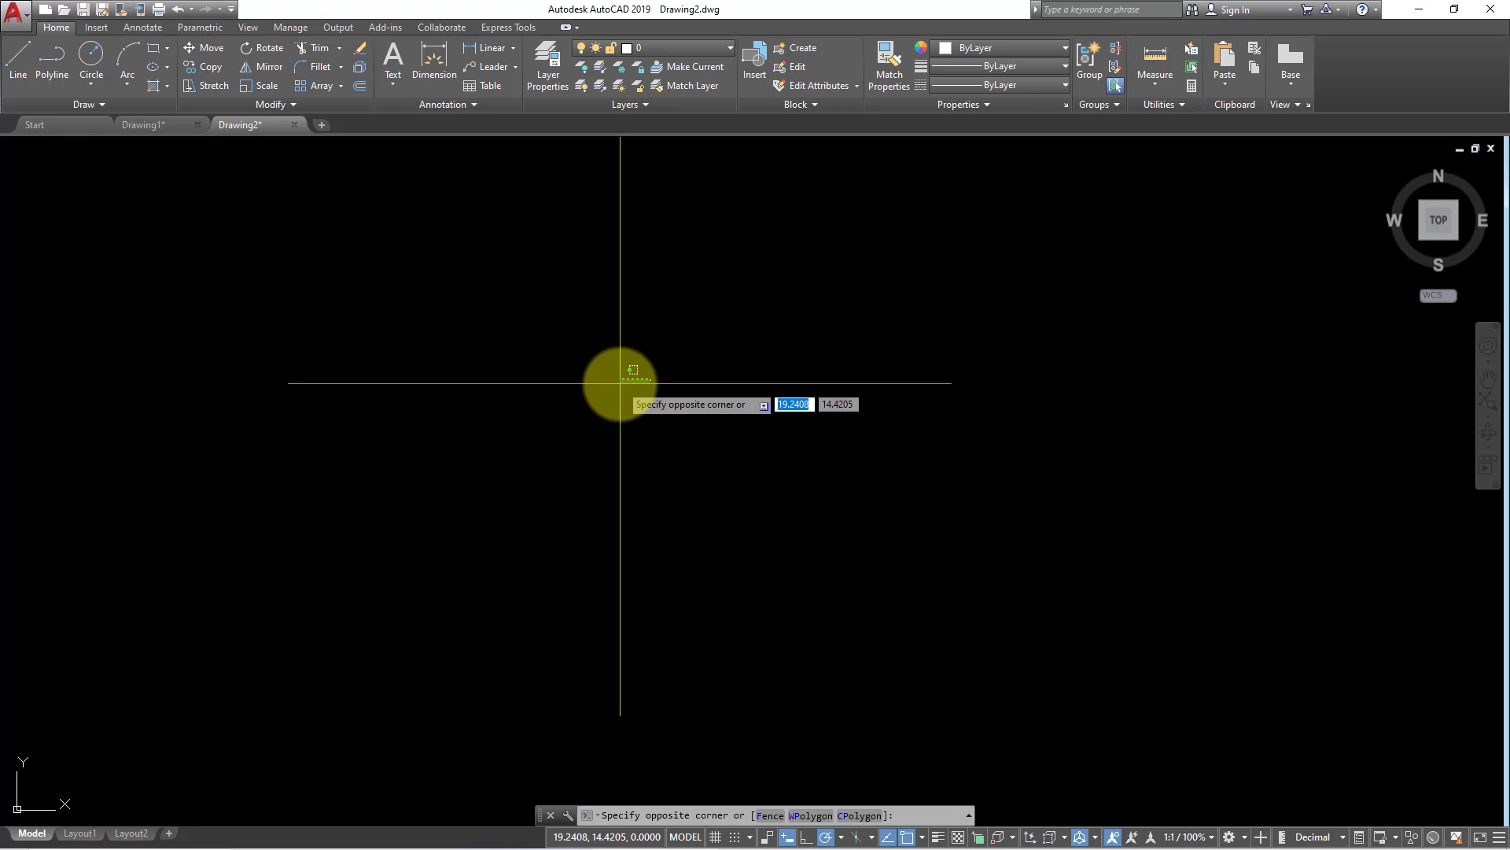
click(621, 383)
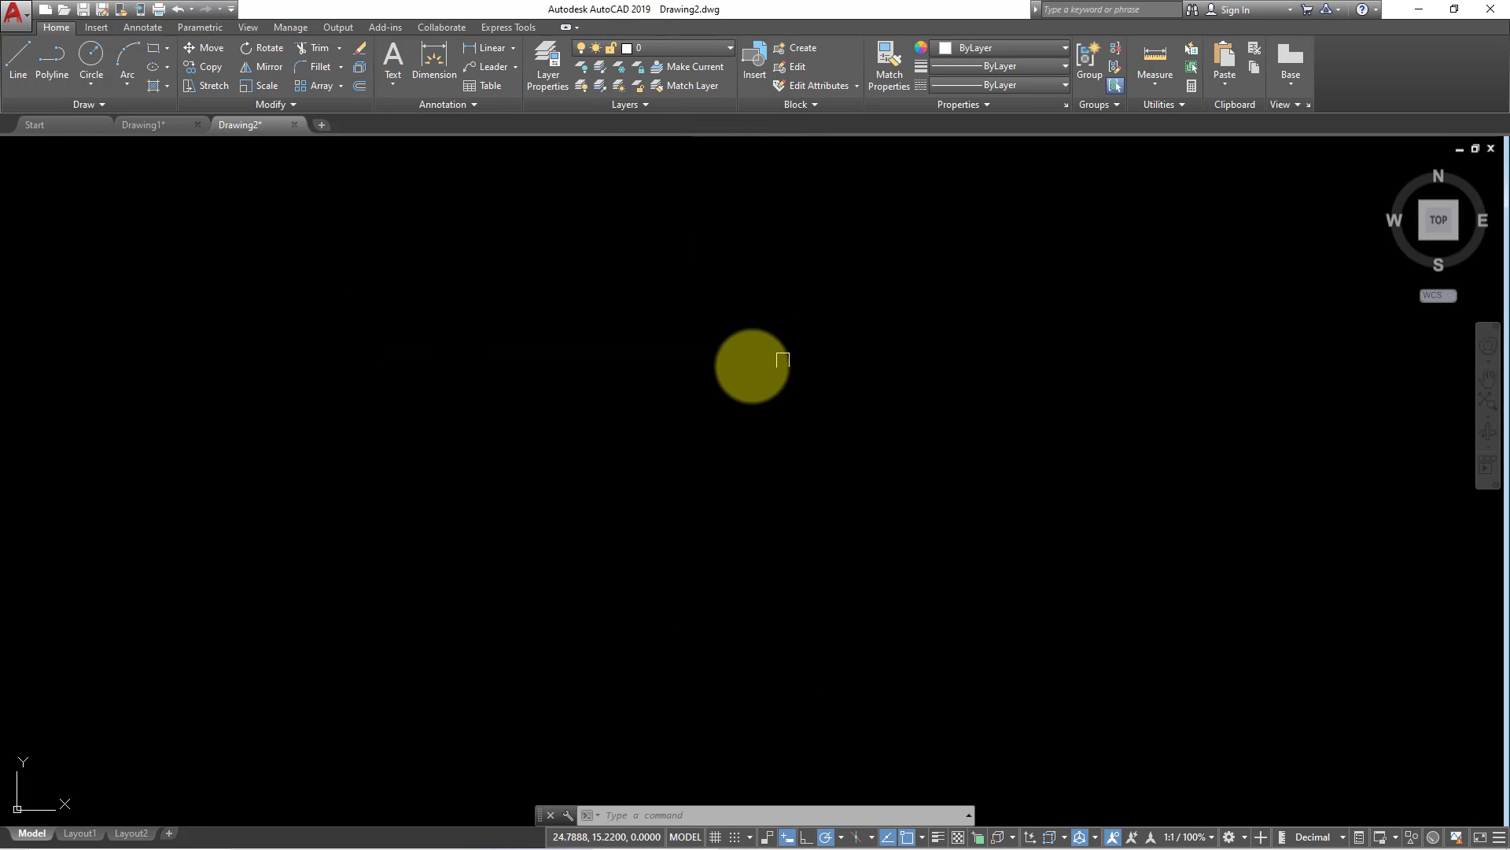
click(789, 356)
click(760, 499)
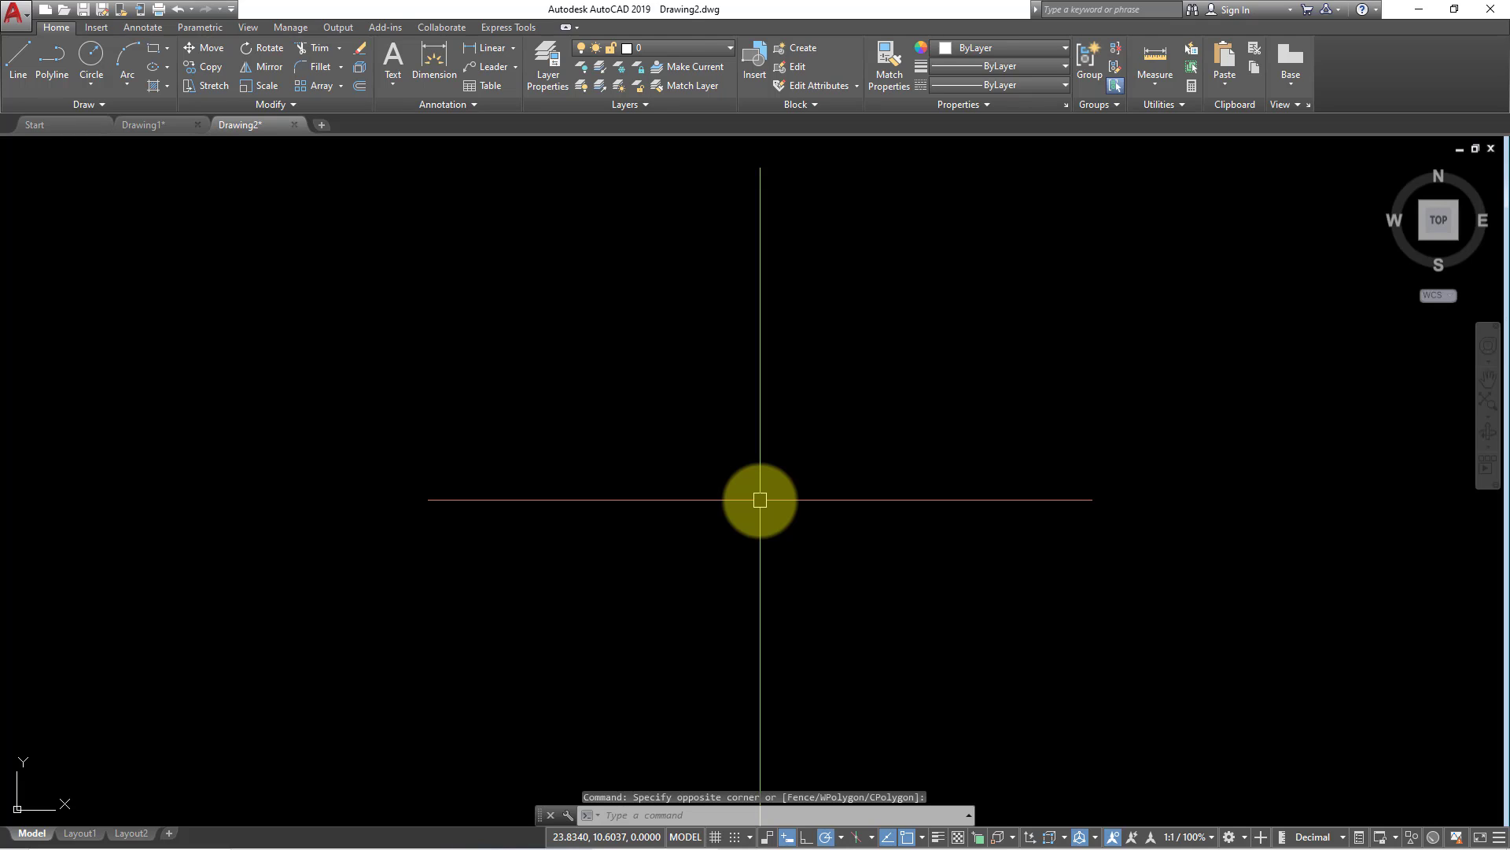
text(UNITS)
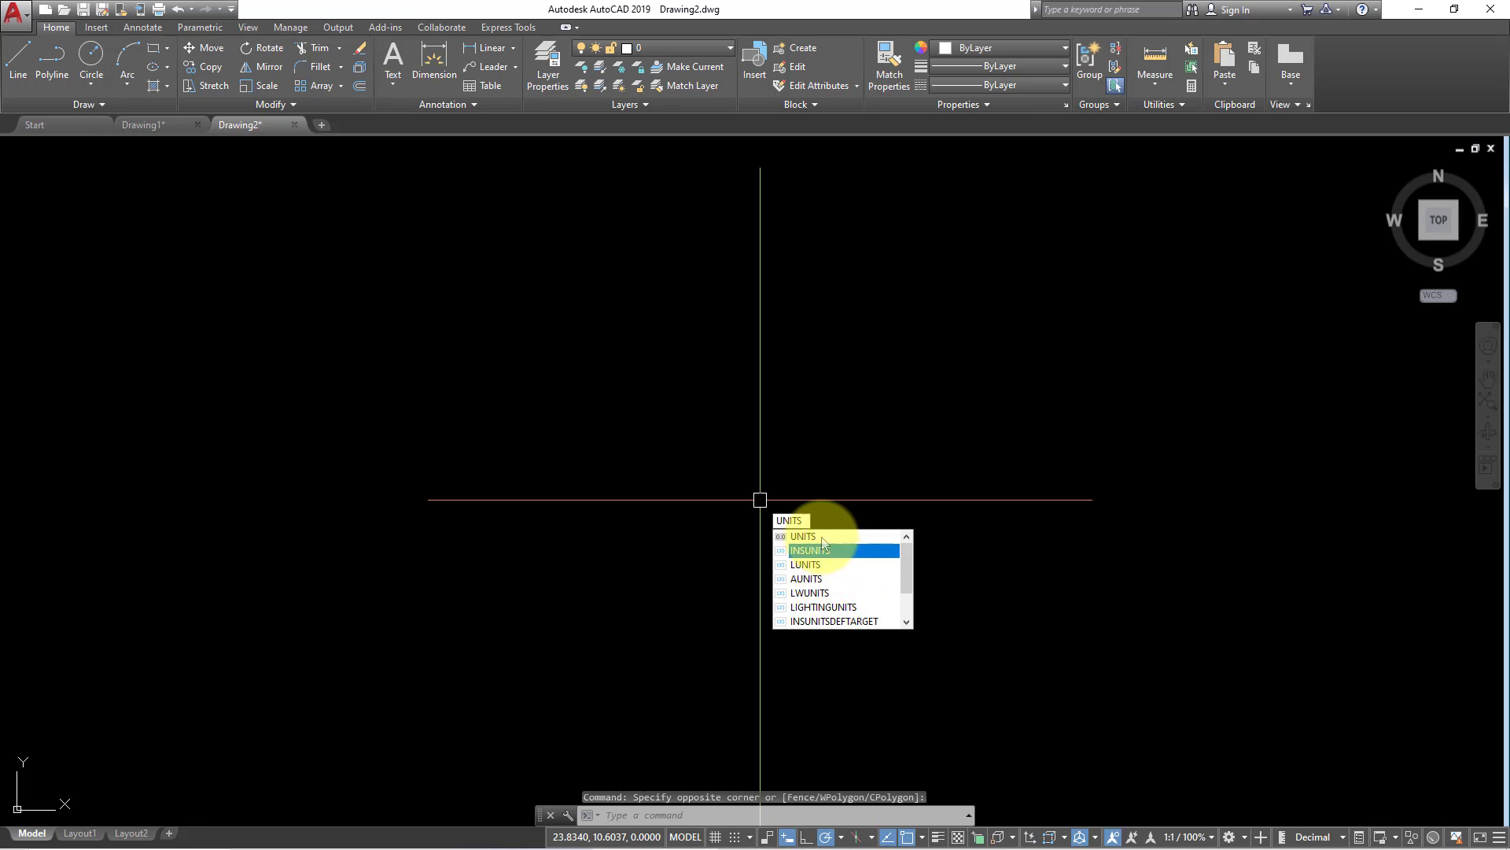
click(819, 535)
click(725, 418)
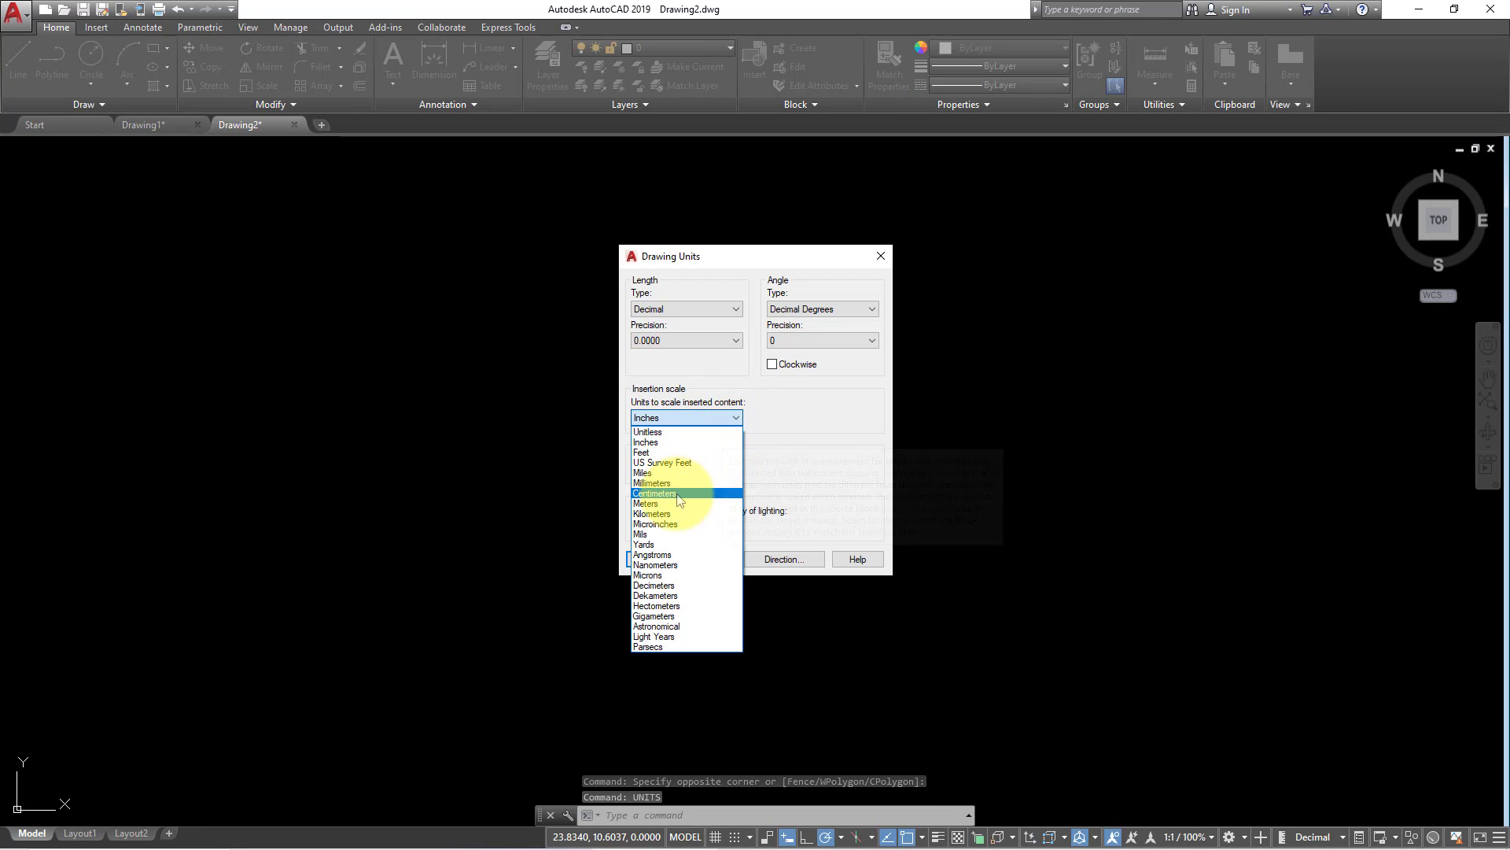
click(654, 493)
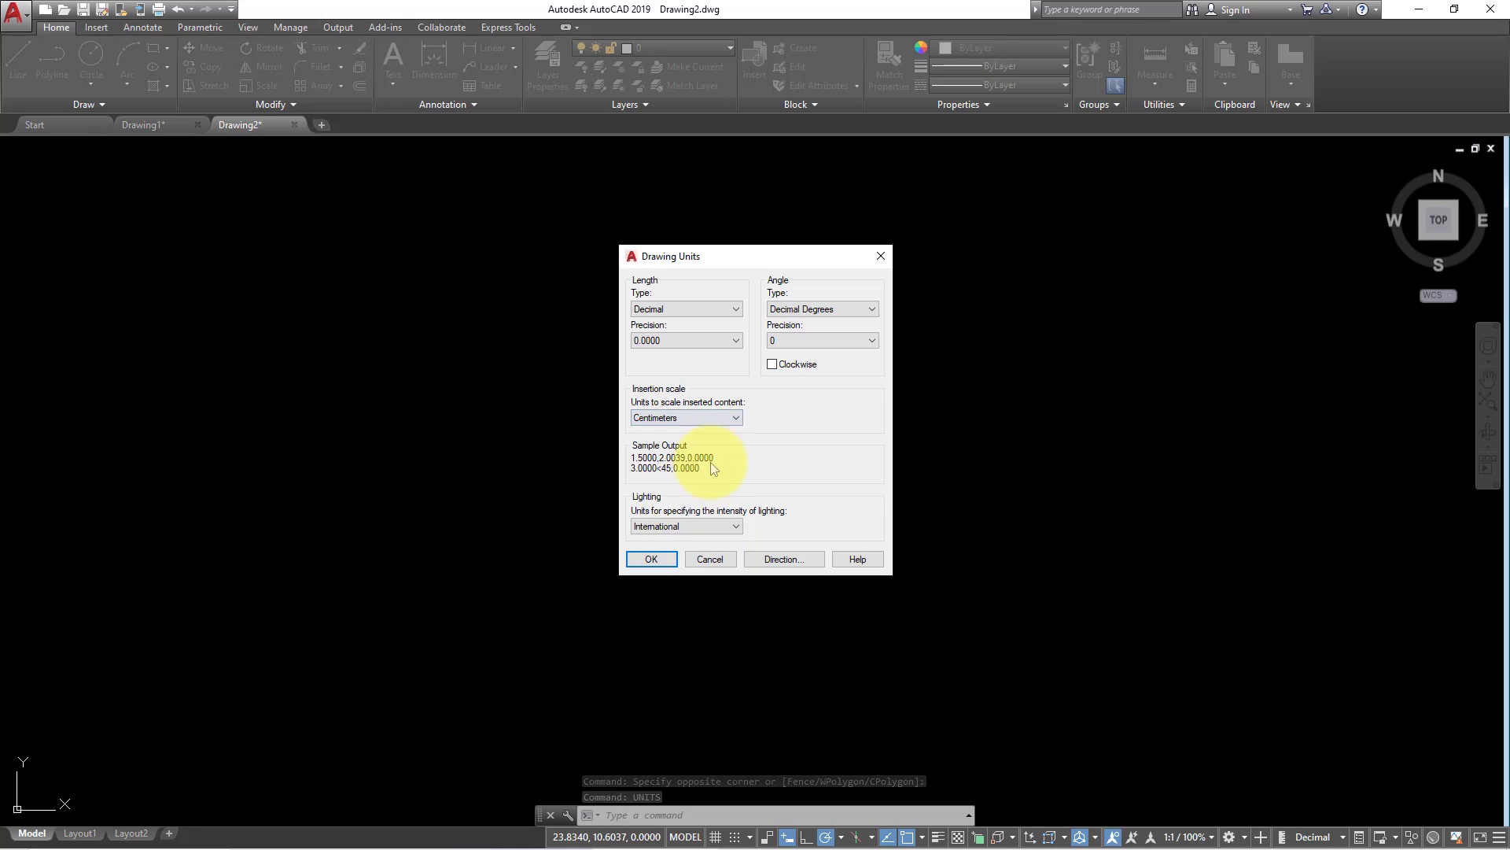
click(653, 559)
text(O)
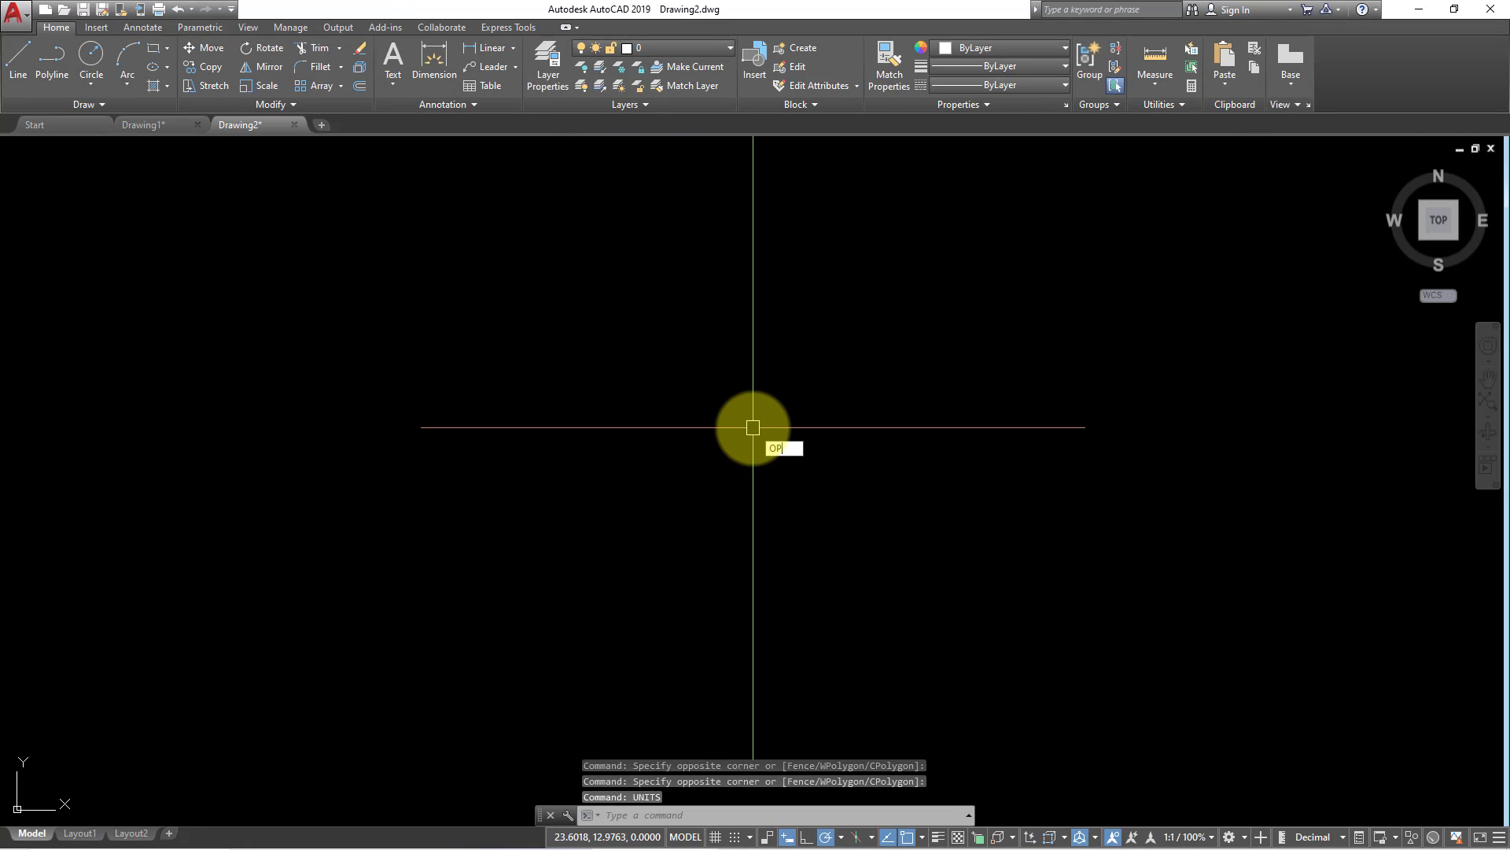
text(P)
key(Return)
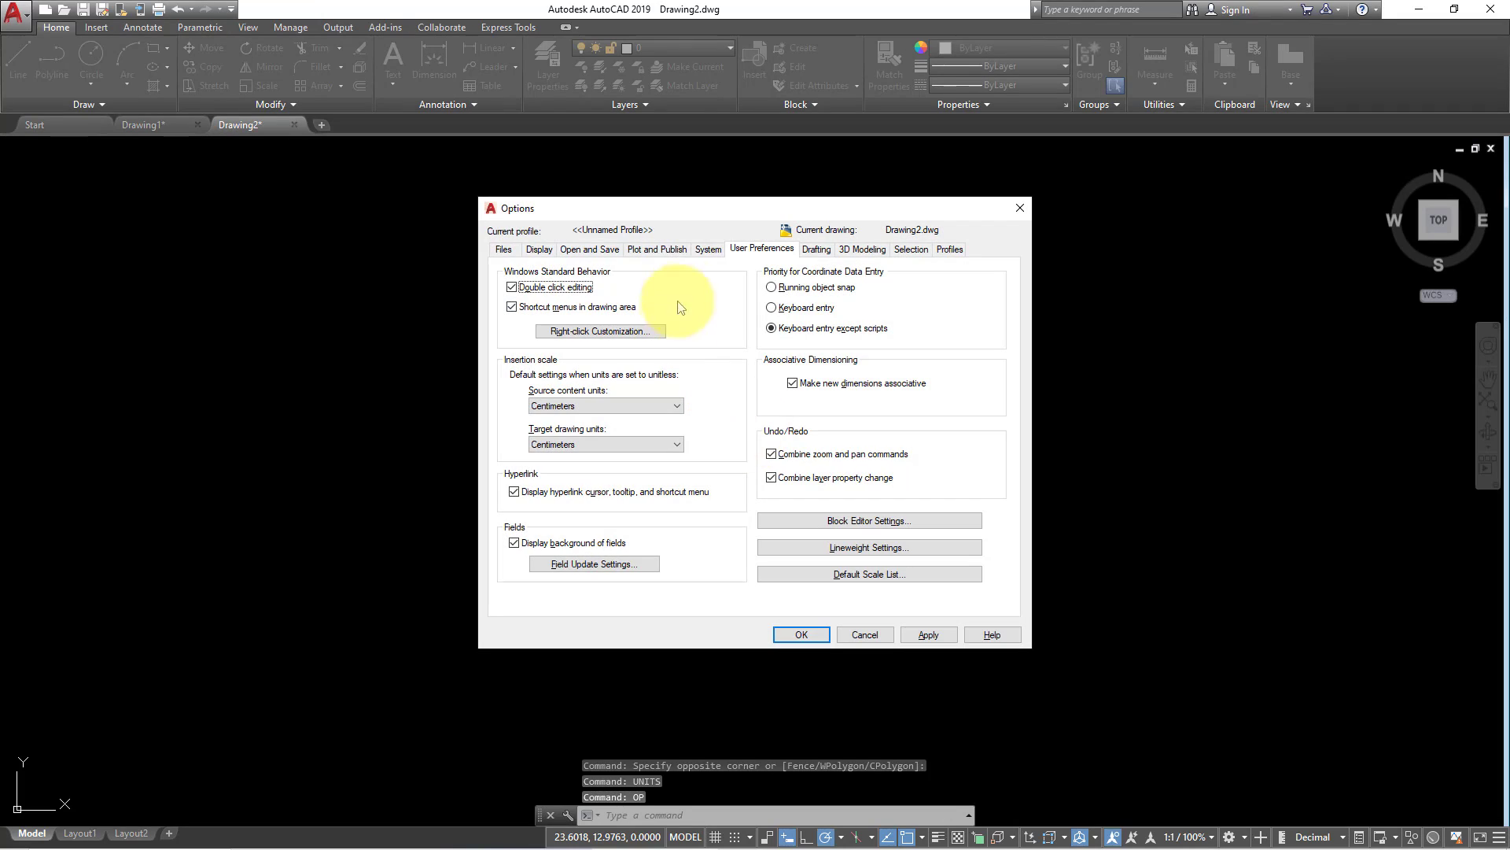
click(639, 408)
click(629, 445)
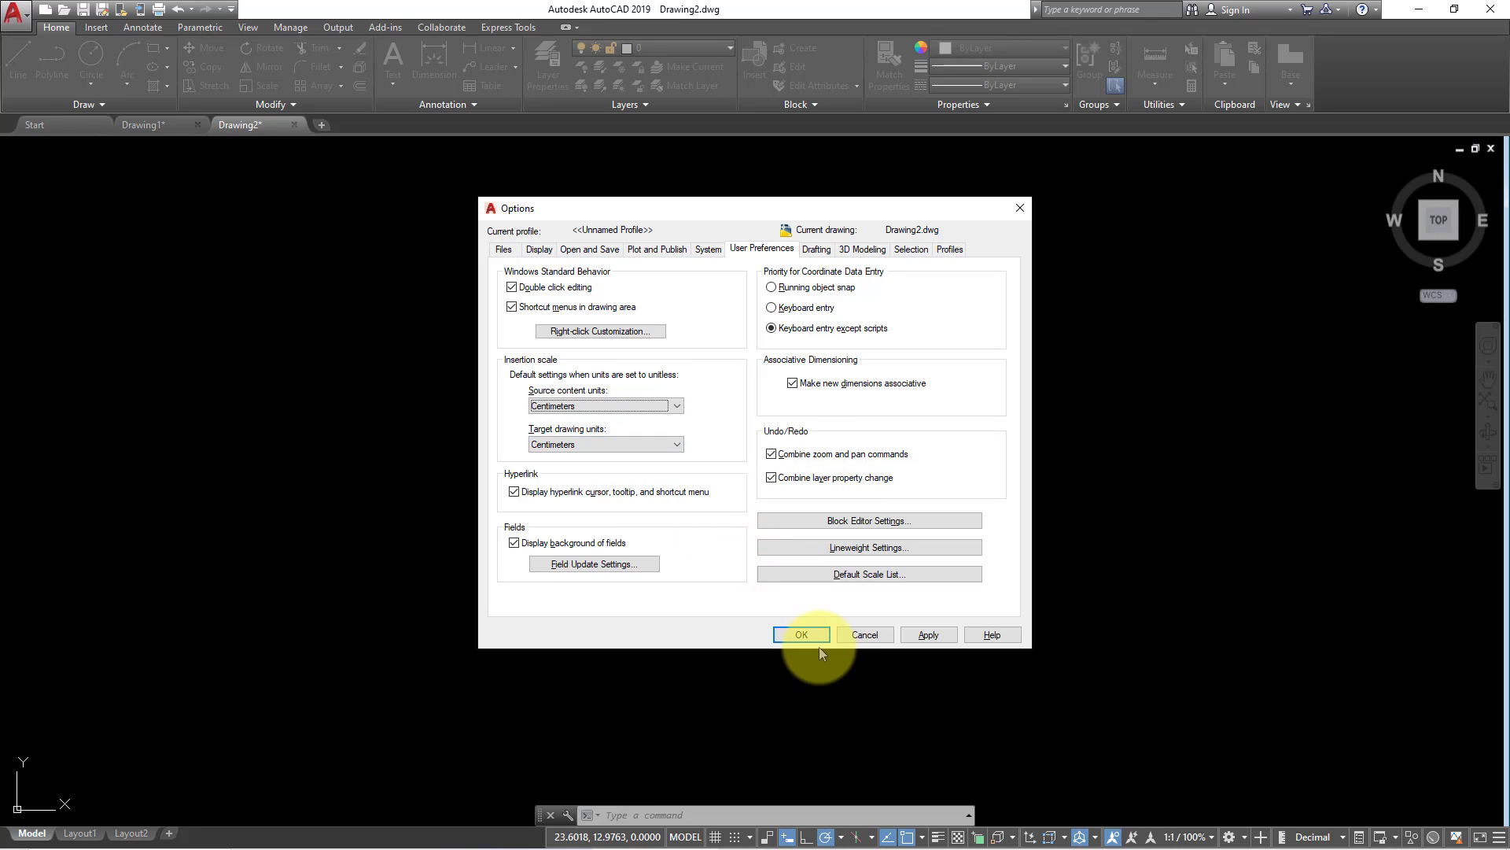
click(787, 634)
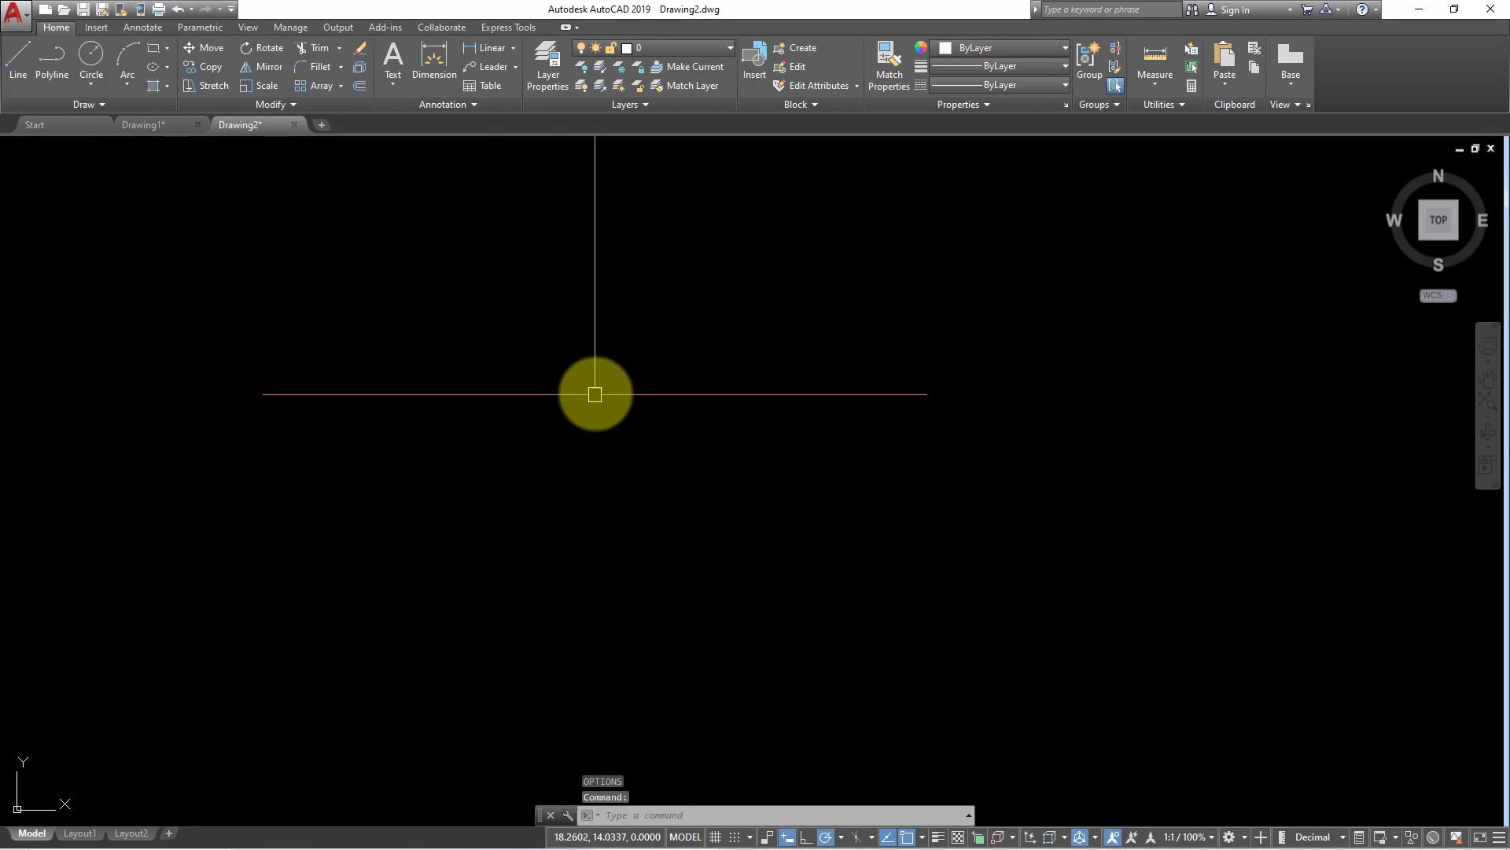
Create a new layer named CENTER LINE with grey colour 252.
click(549, 84)
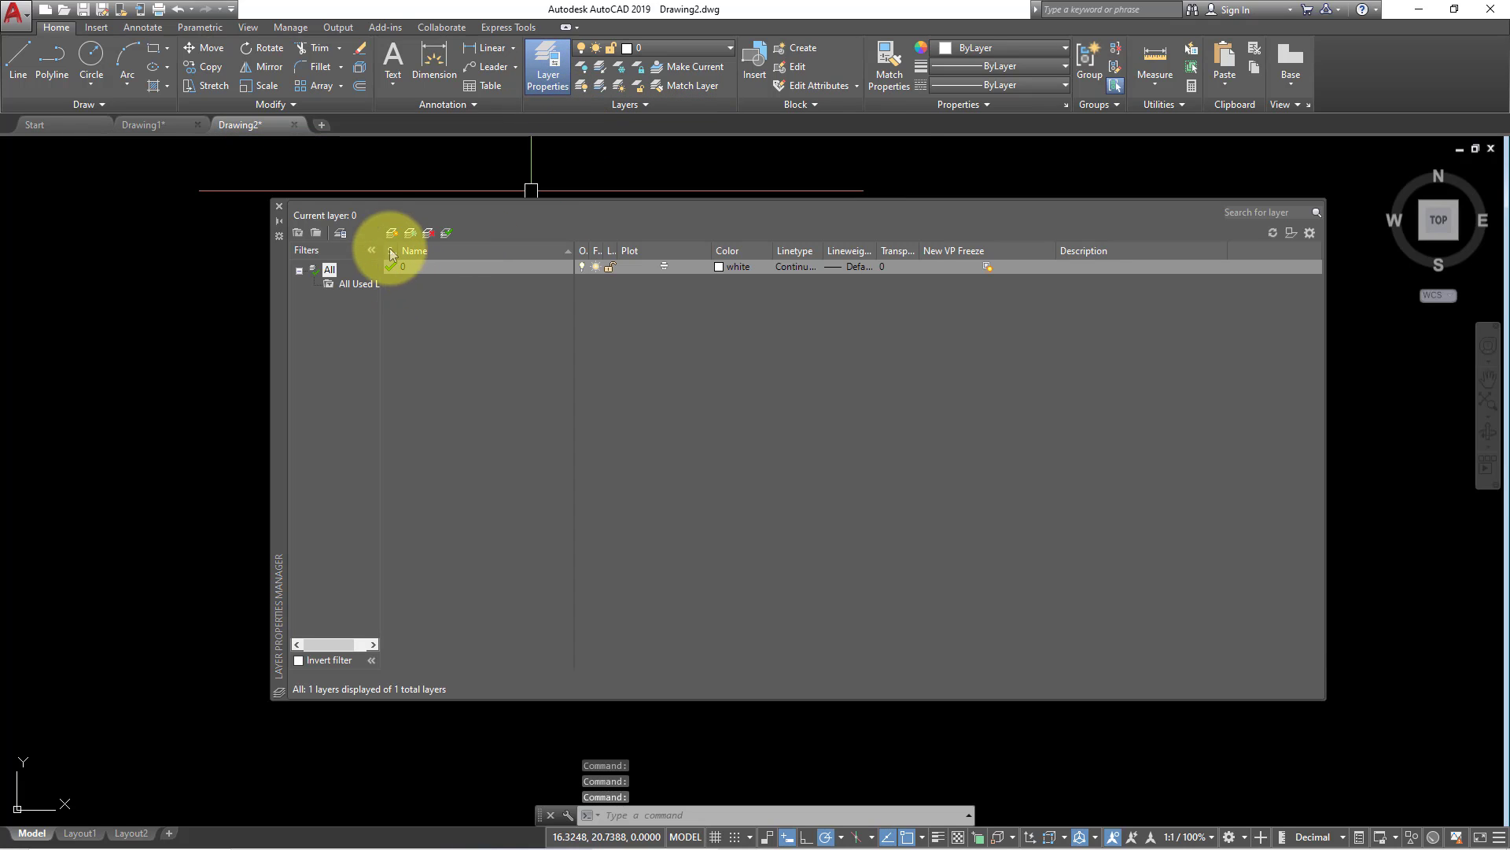
click(393, 234)
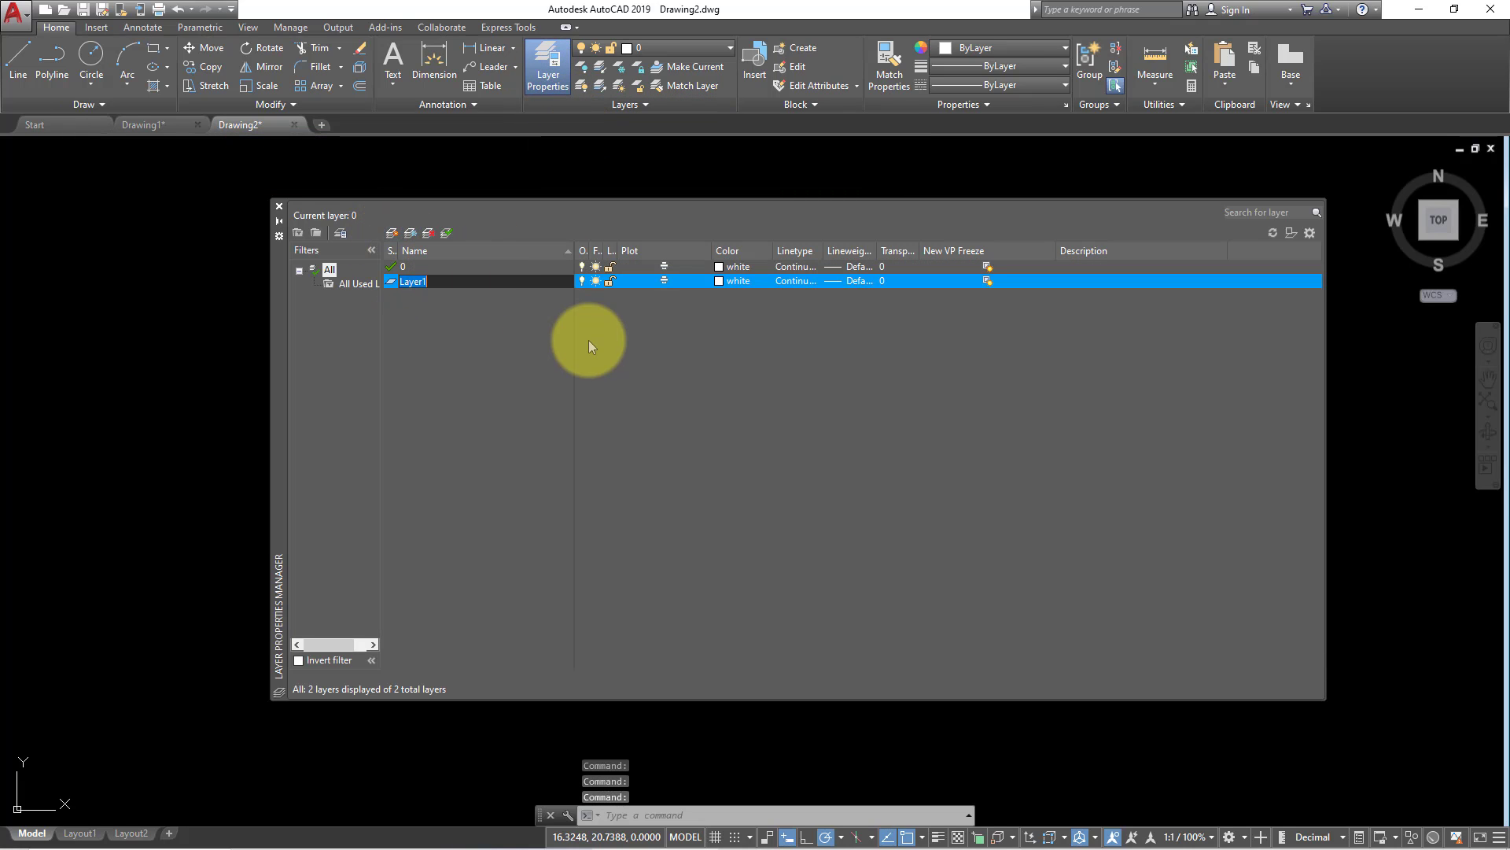
key(BackSpace)
text(cENT)
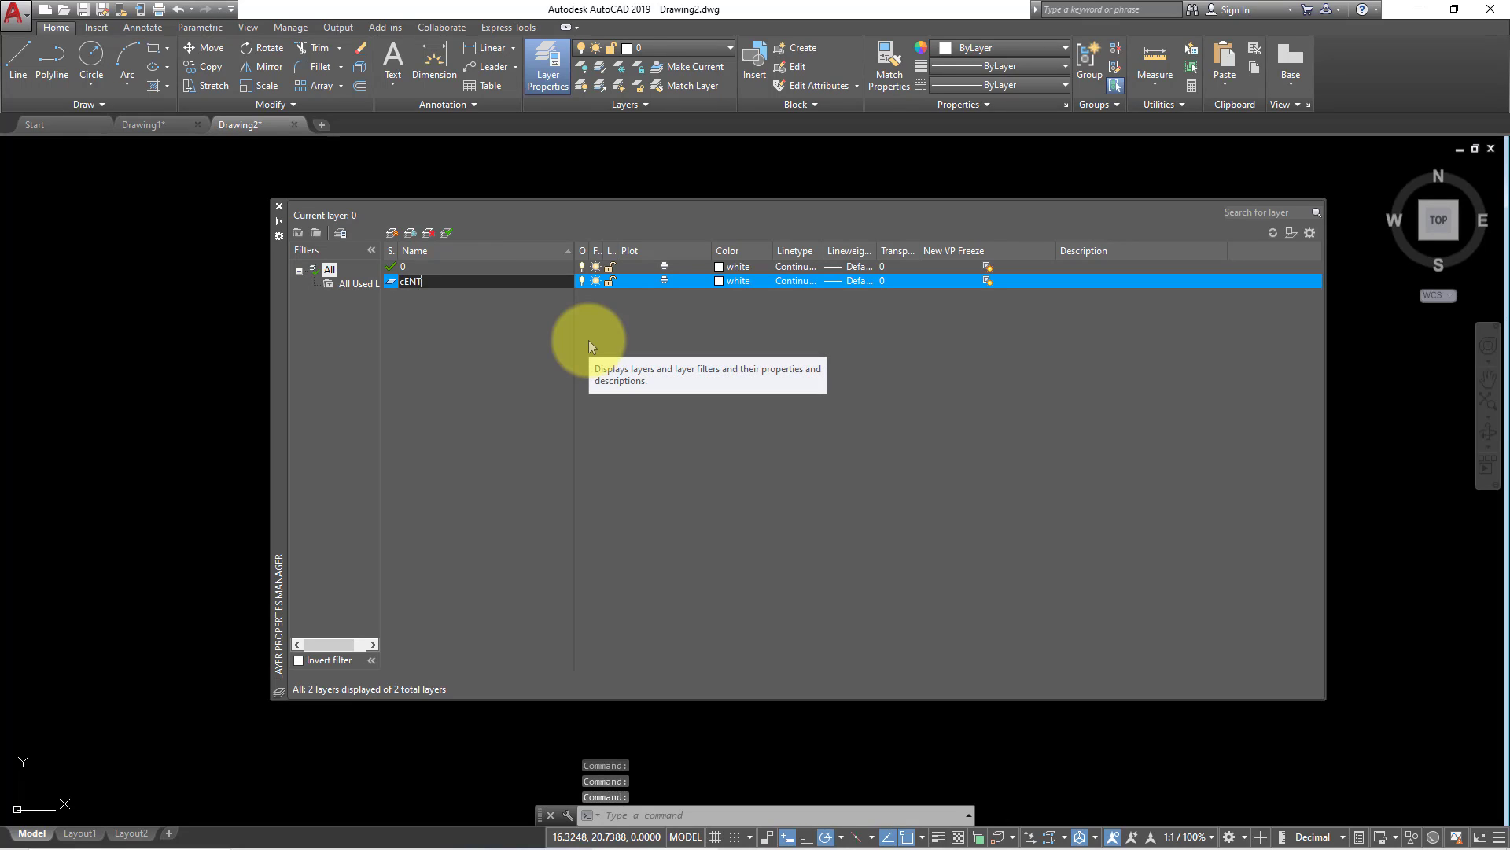
text(N)
key(BackSpace)
key(BackSpace)
key(BackSpace)
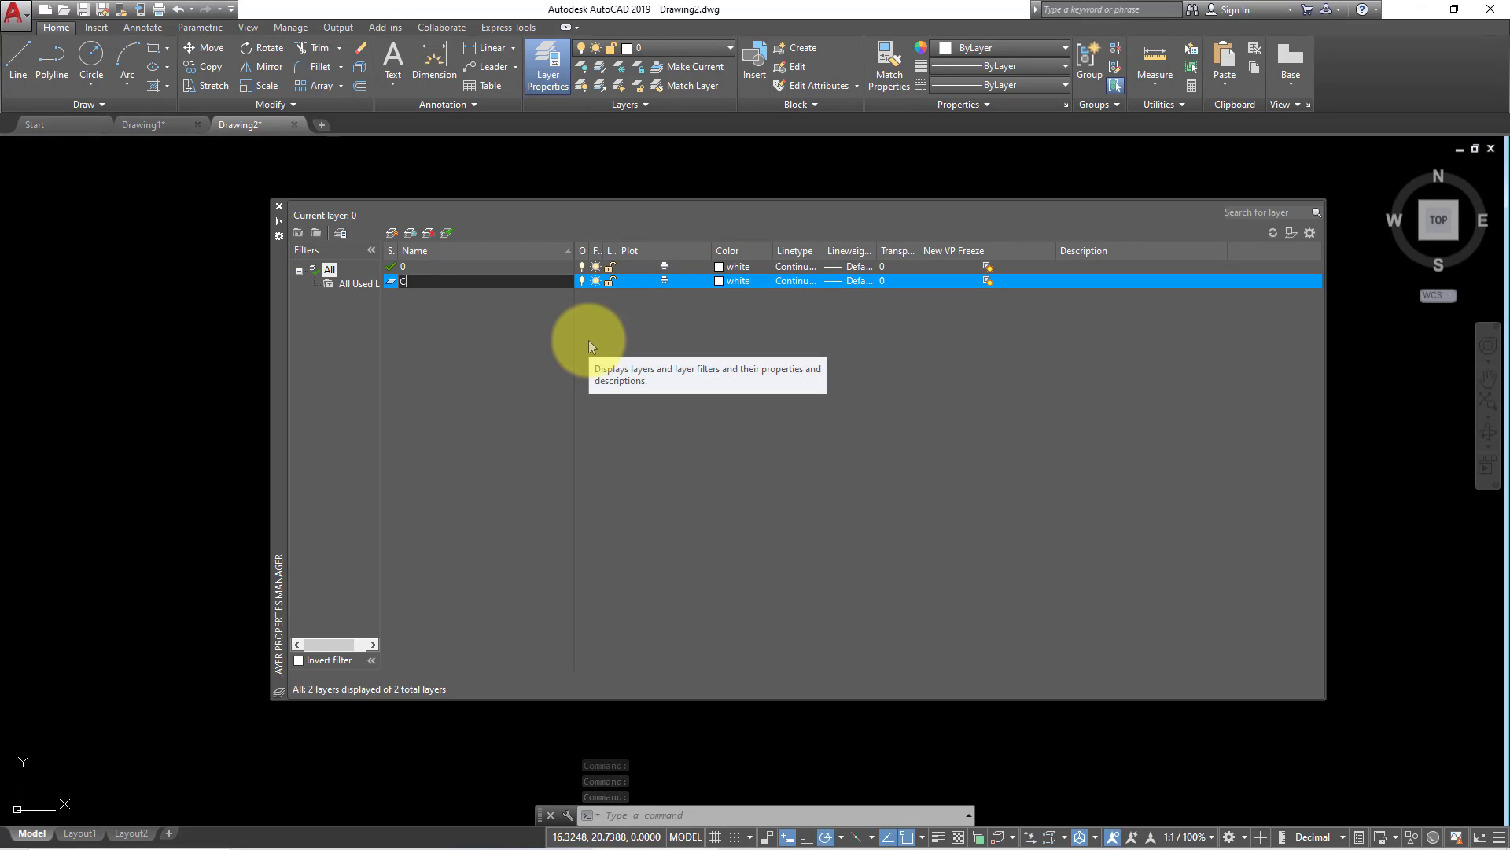
text(CENTER LI)
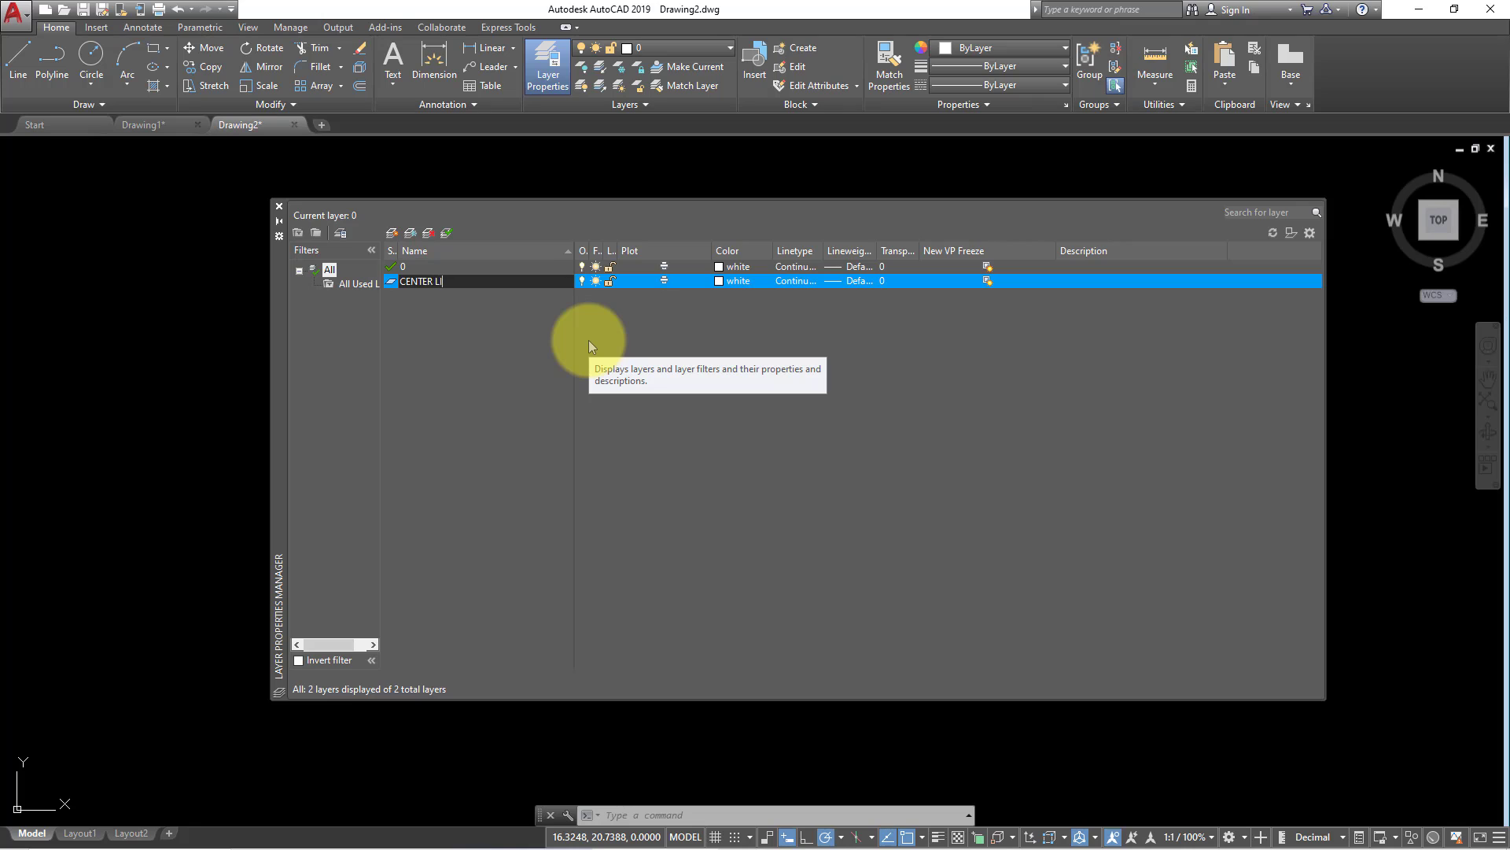
text(NE)
key(Return)
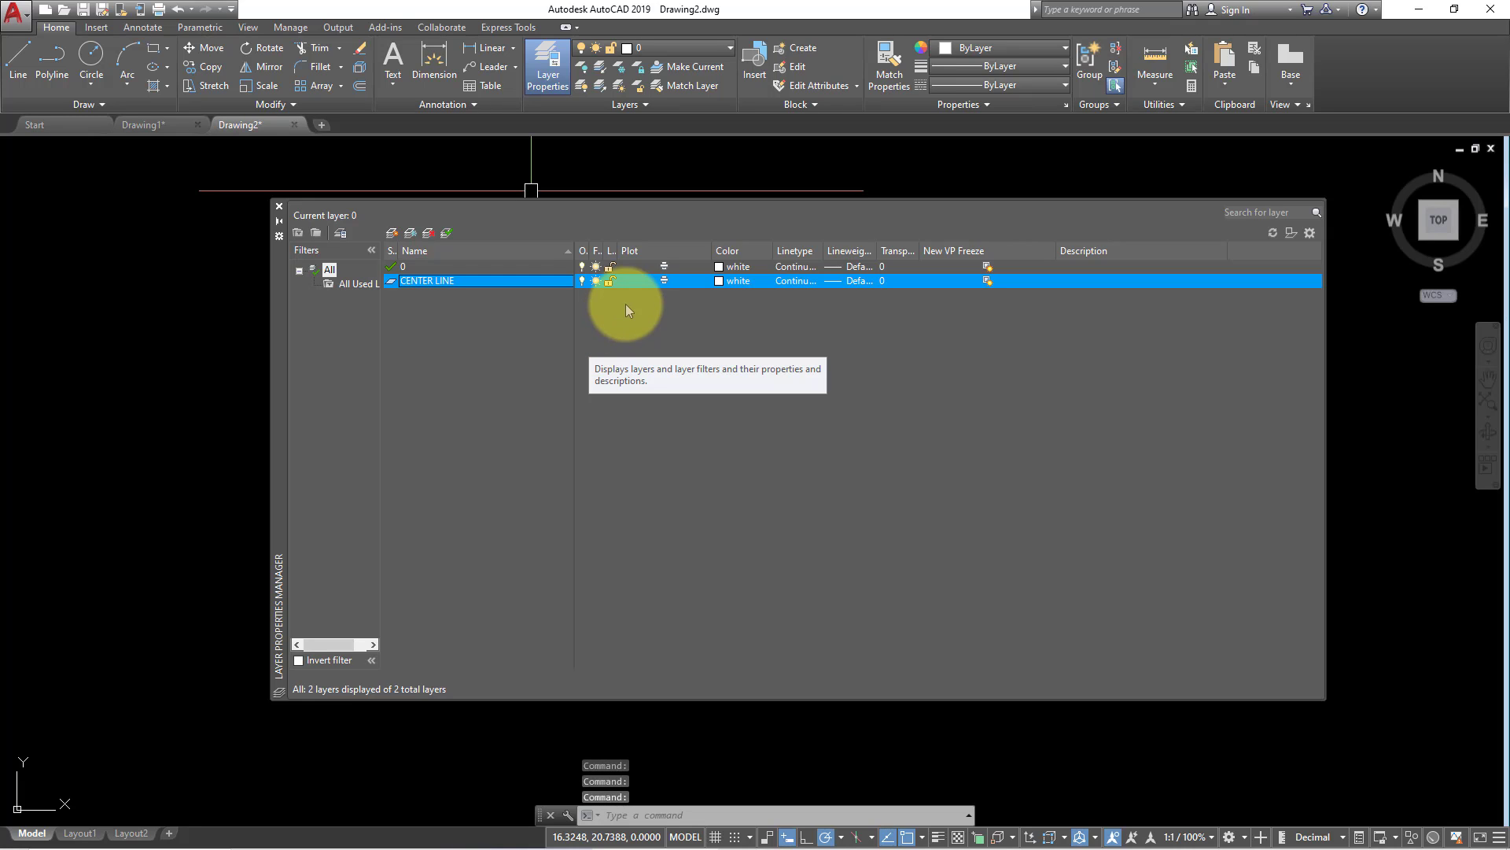
click(720, 282)
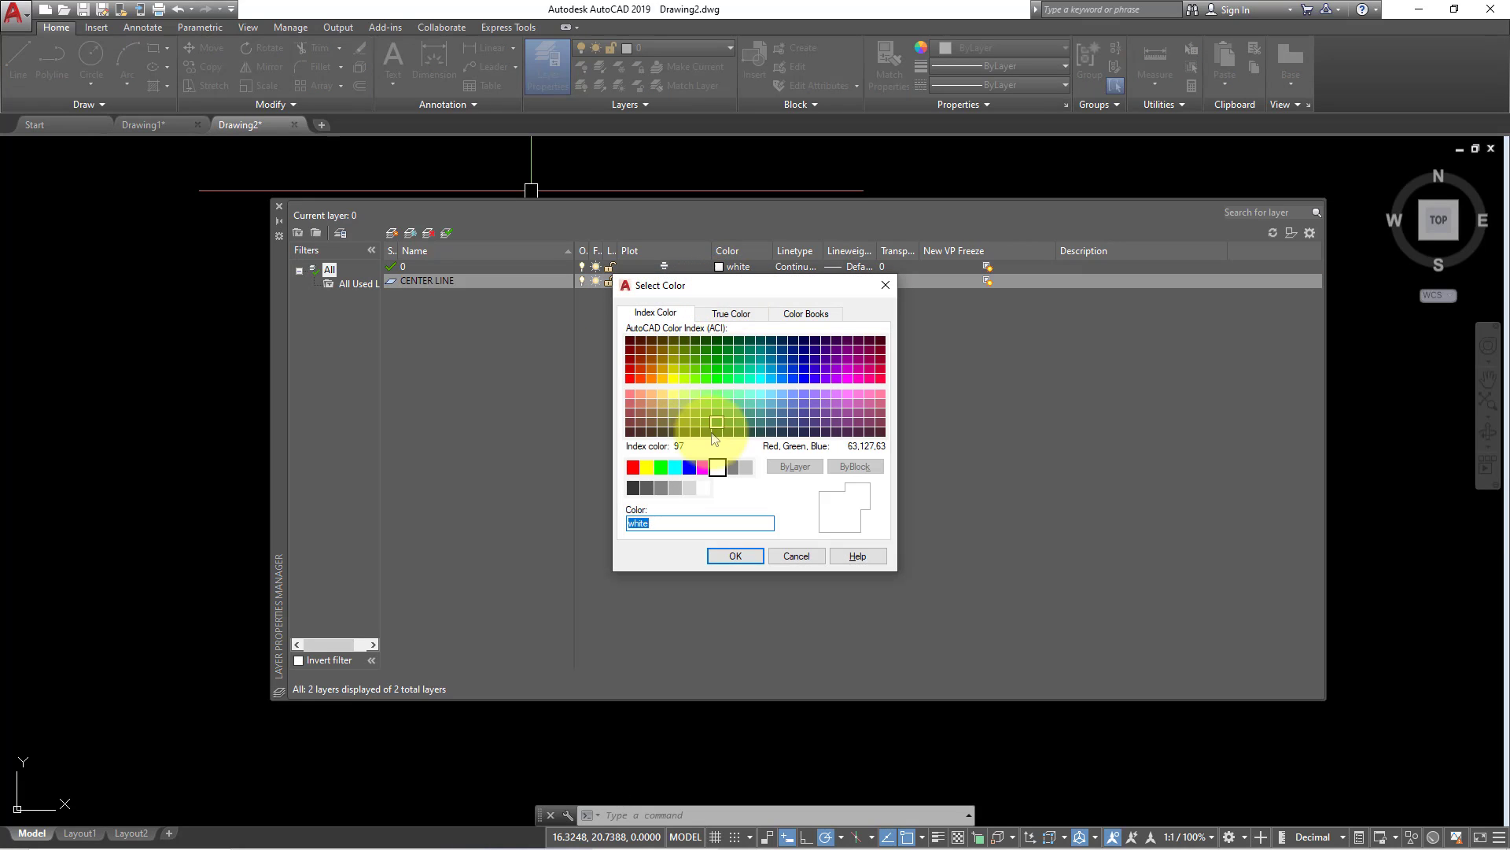
click(660, 488)
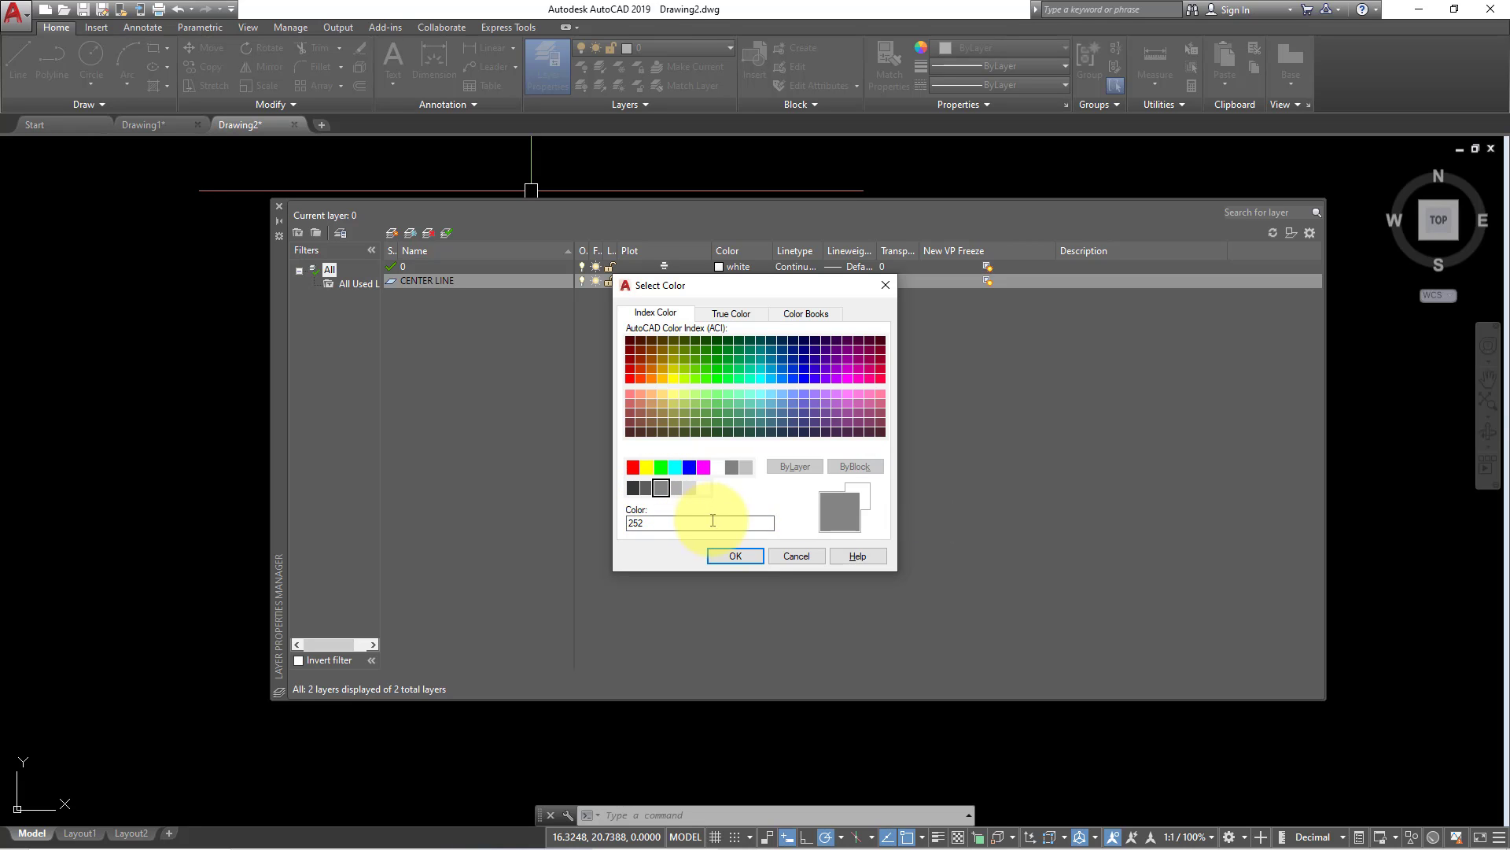
click(736, 556)
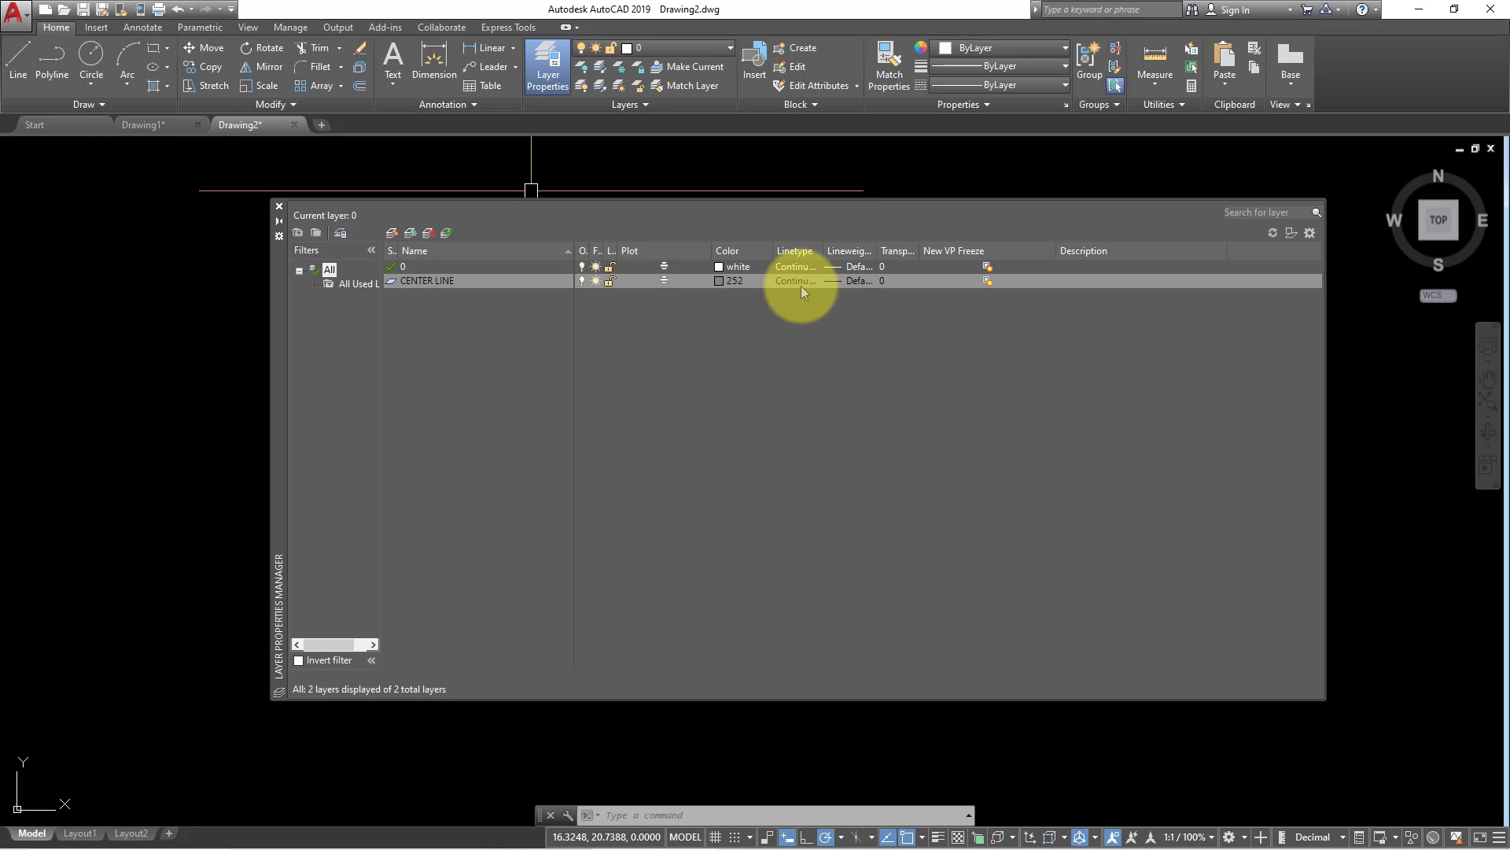
Load the CENTER linetype and assign it to the CENTER LINE layer.
click(801, 284)
click(789, 507)
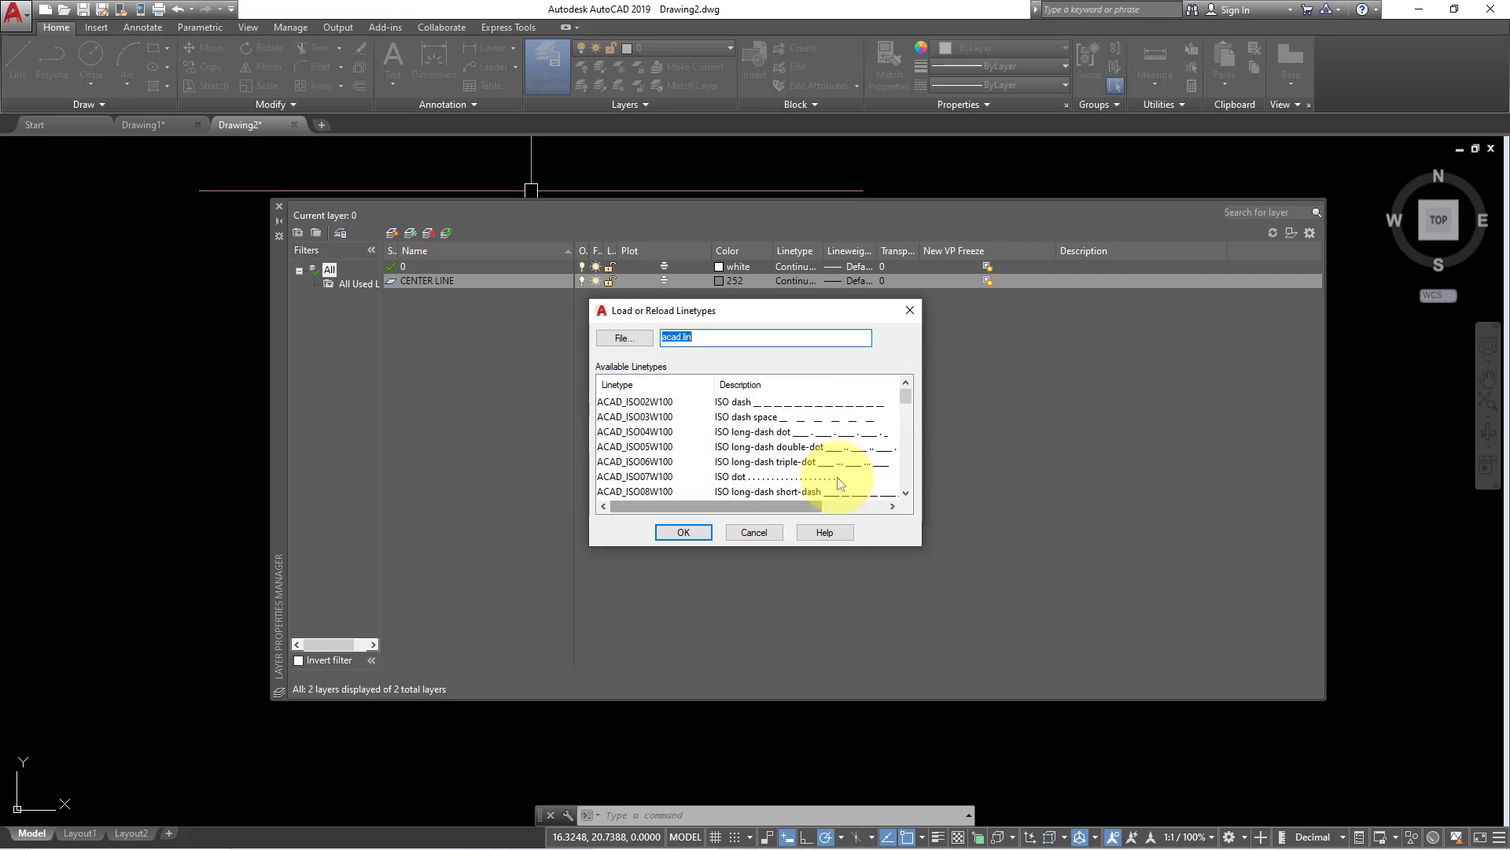
drag(902, 398, 905, 434)
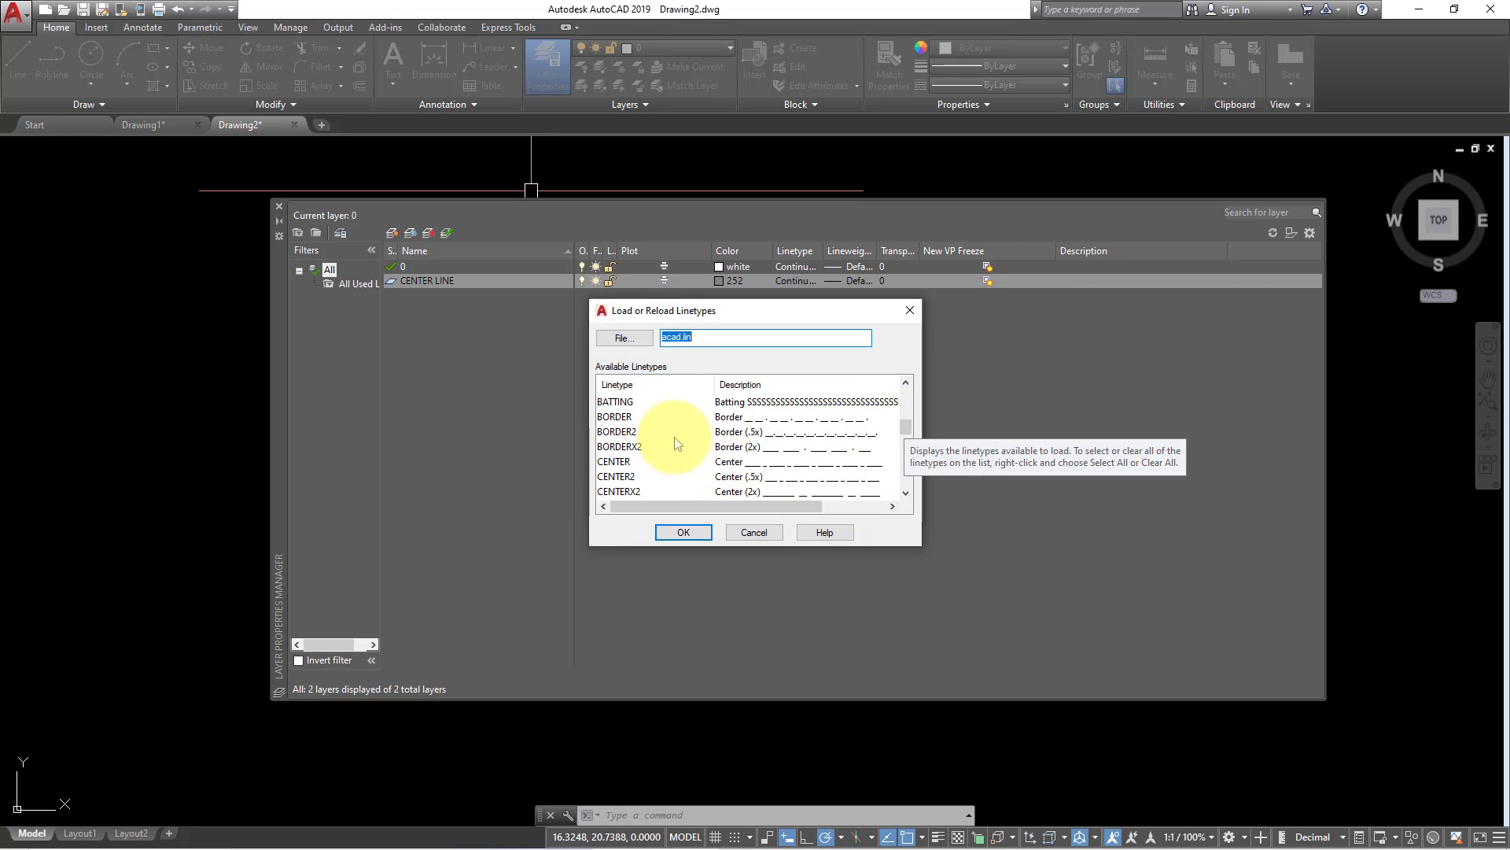
click(608, 461)
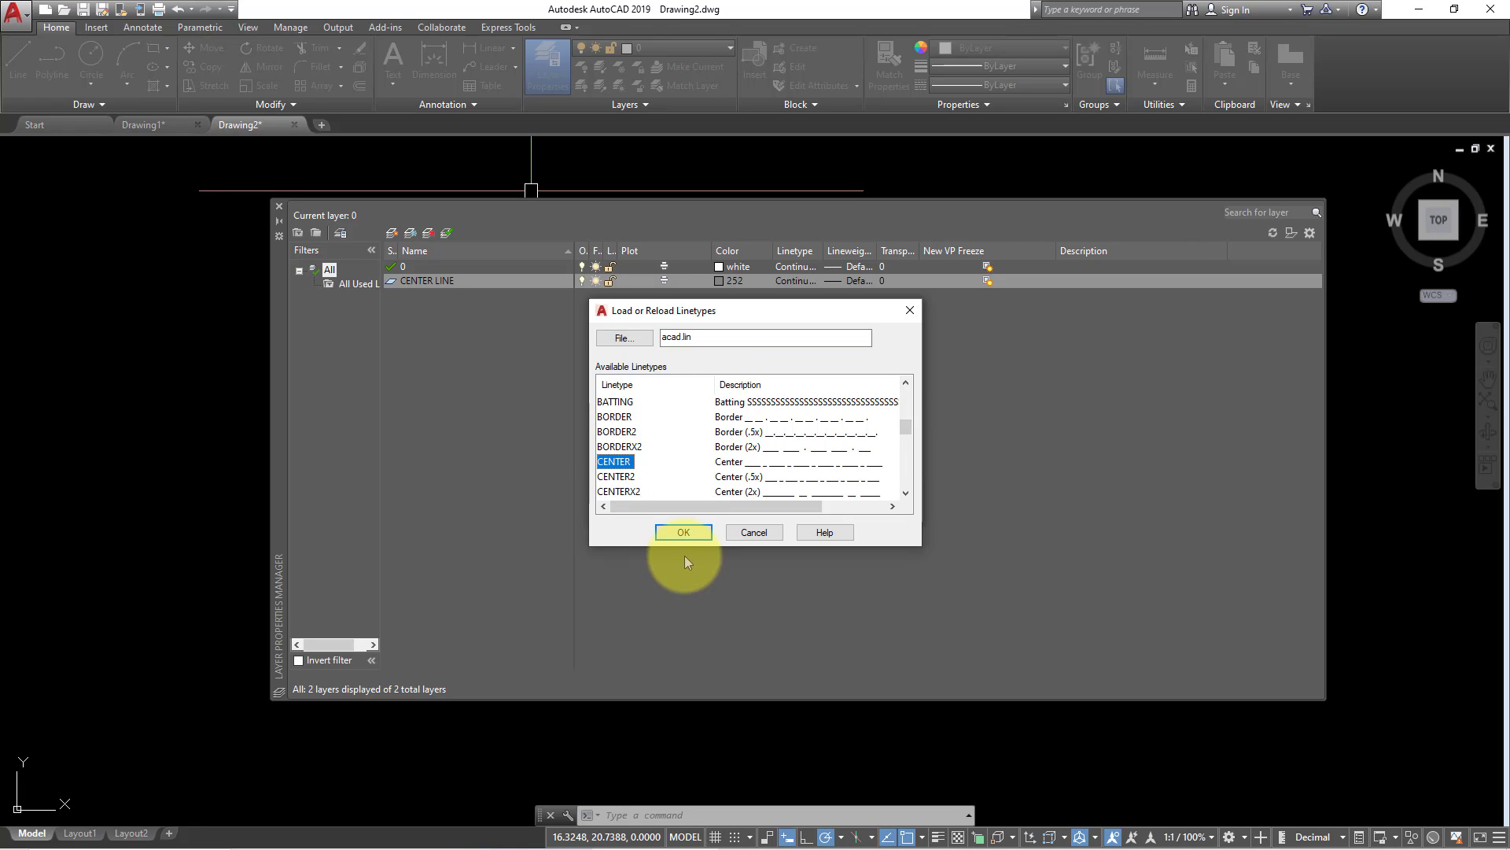
click(683, 533)
click(752, 376)
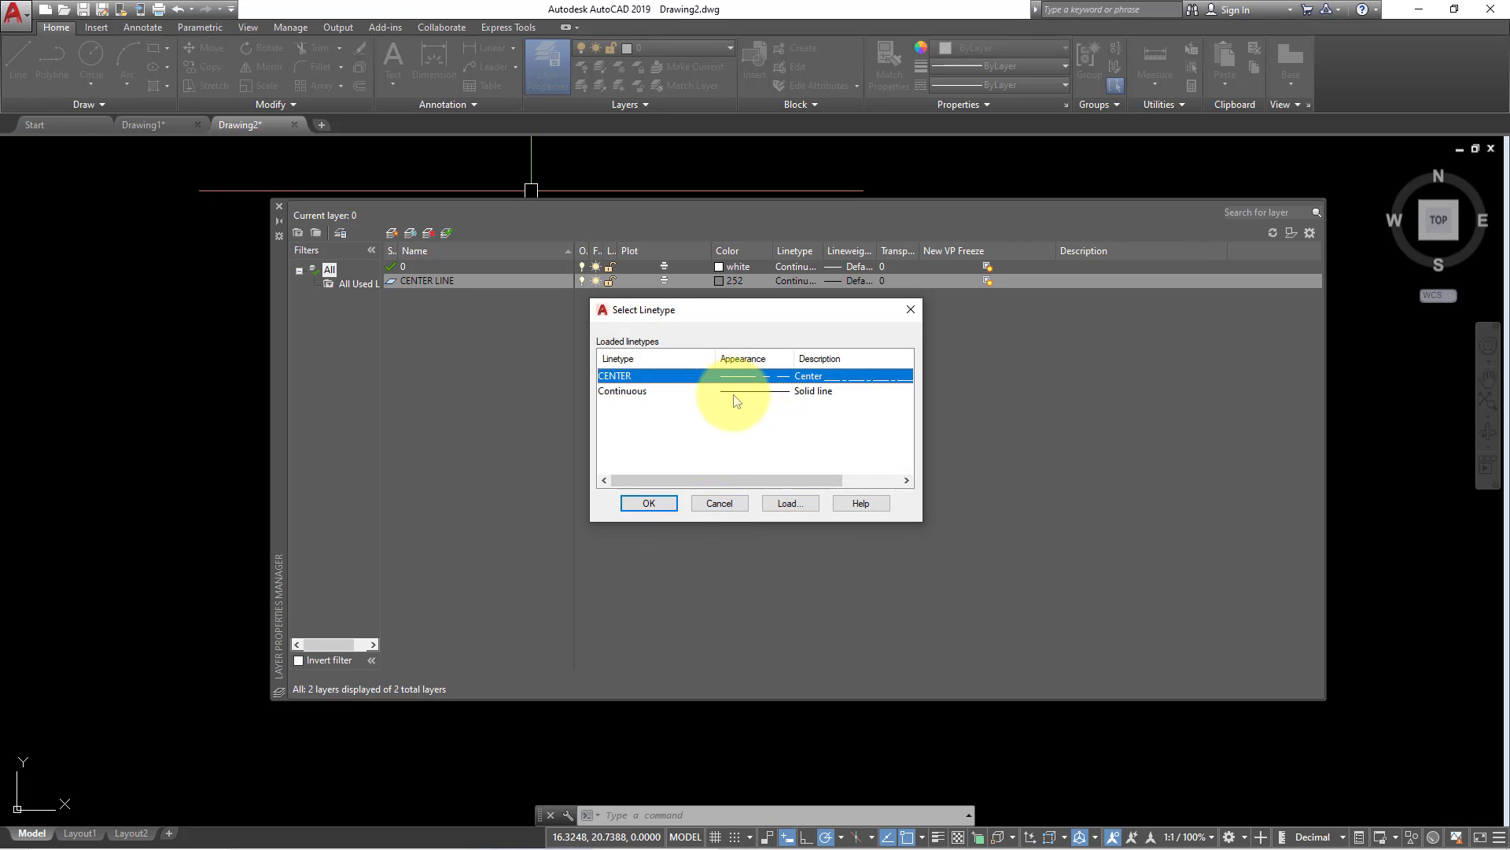
click(650, 506)
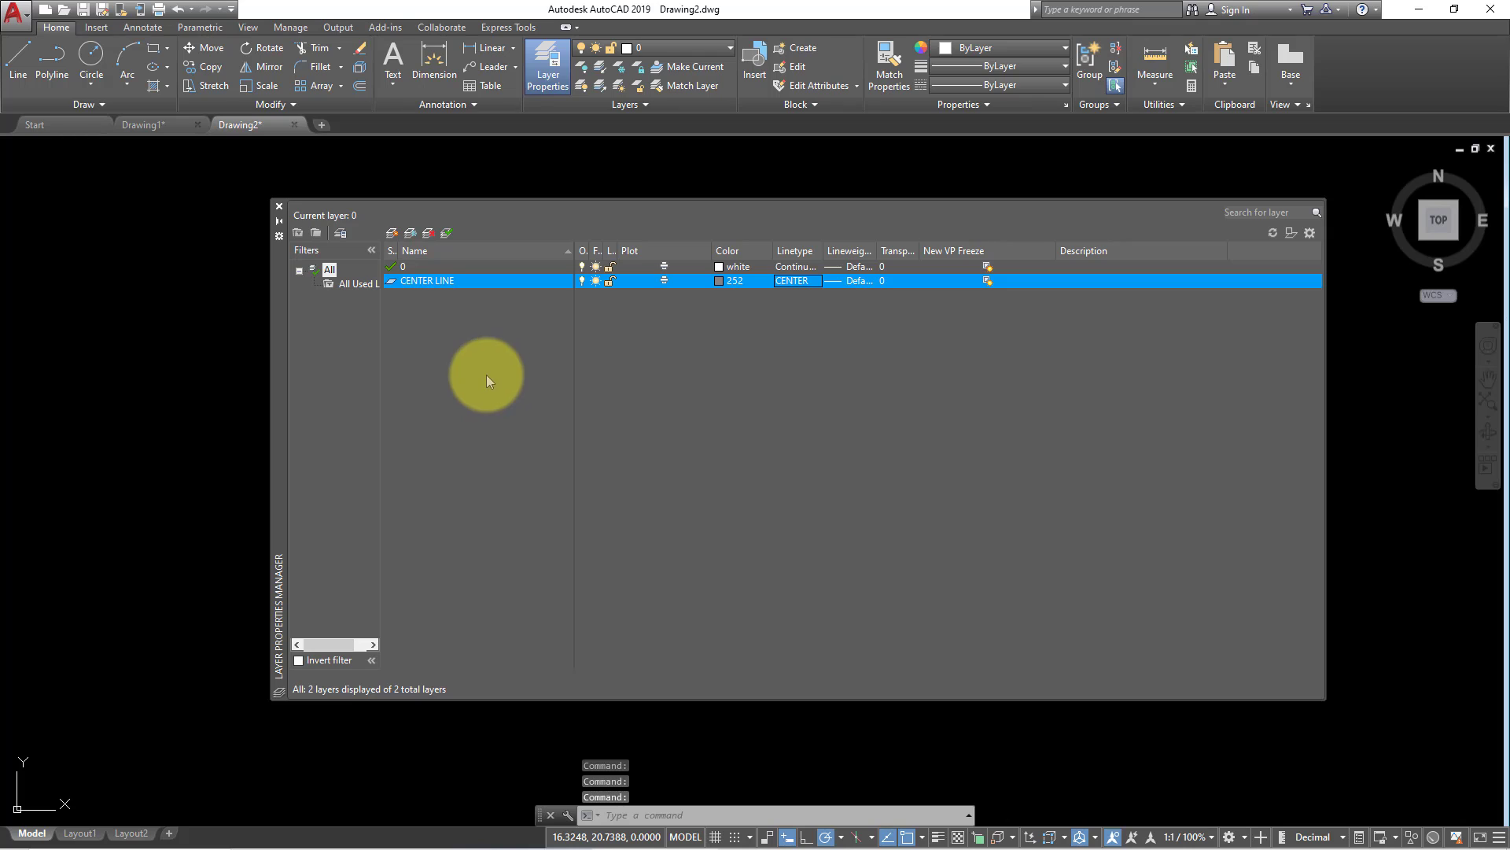
Create a new layer named KOLOM BETON coloured magenta.
click(392, 233)
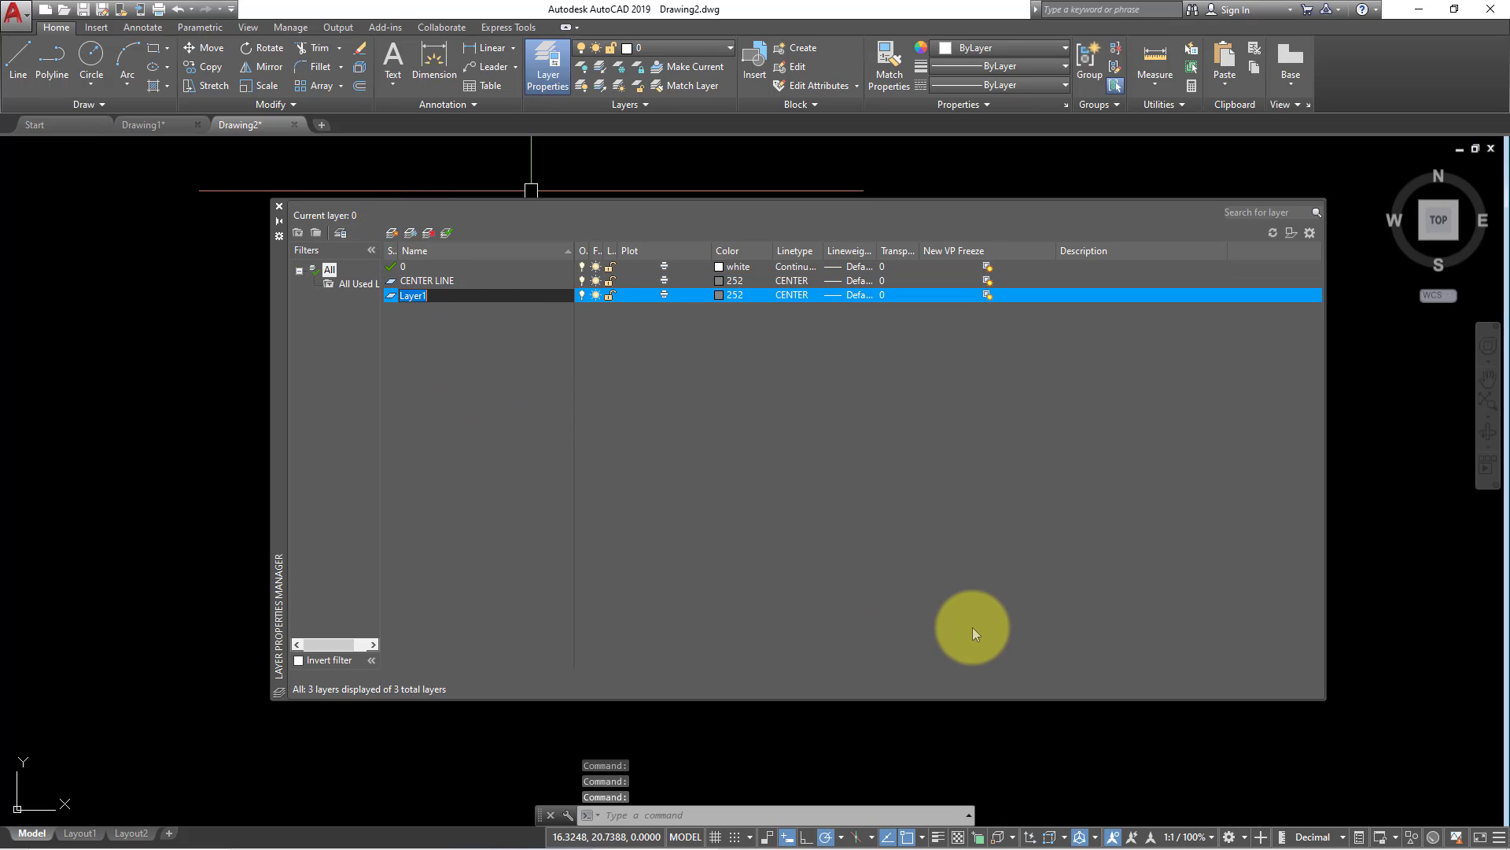
text(KLO)
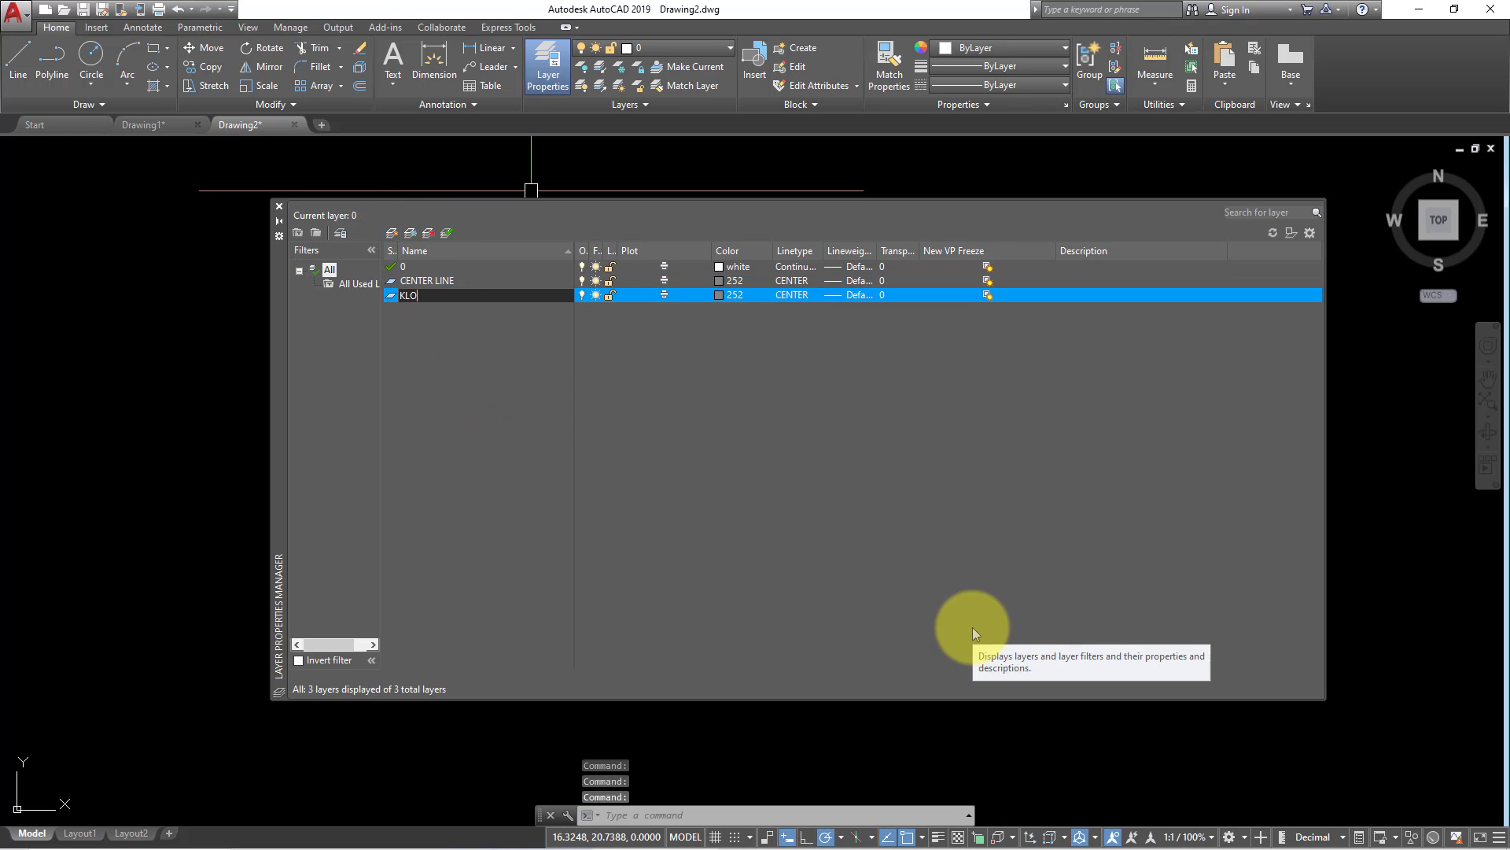
text(OLOM)
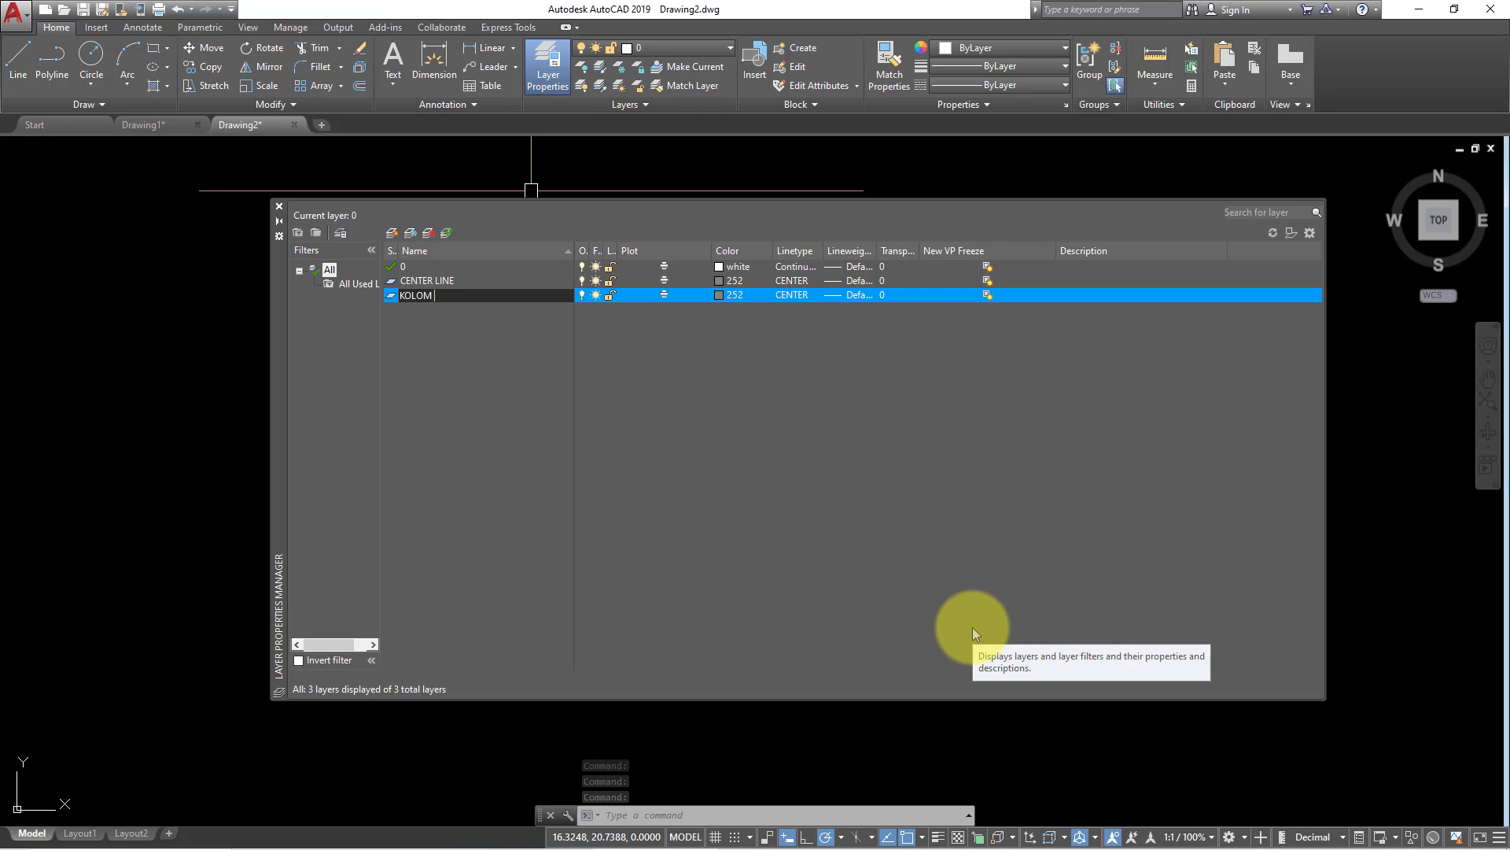
text(OLOM BETON)
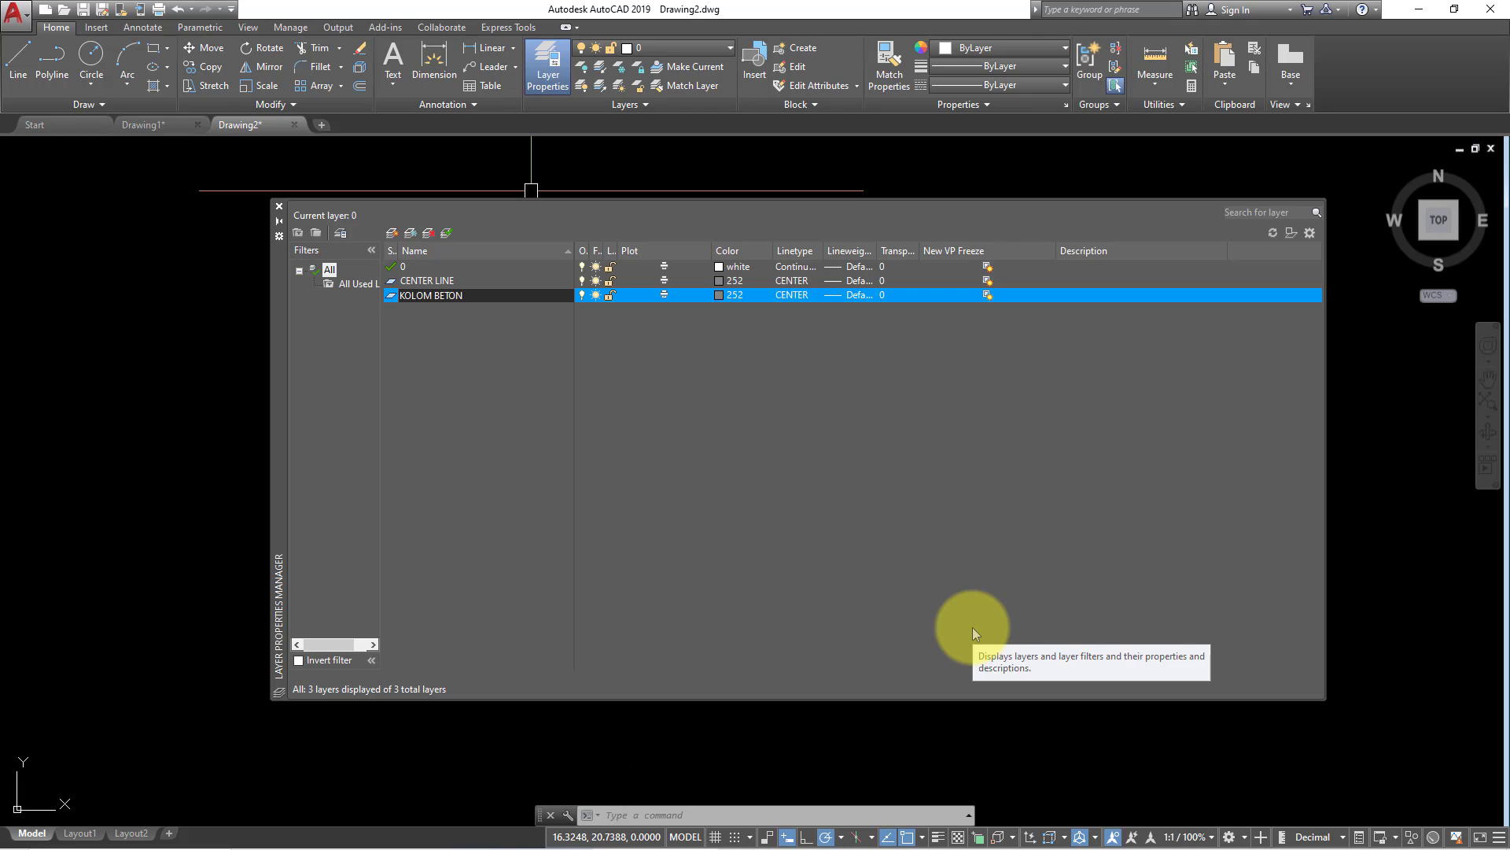
key(Return)
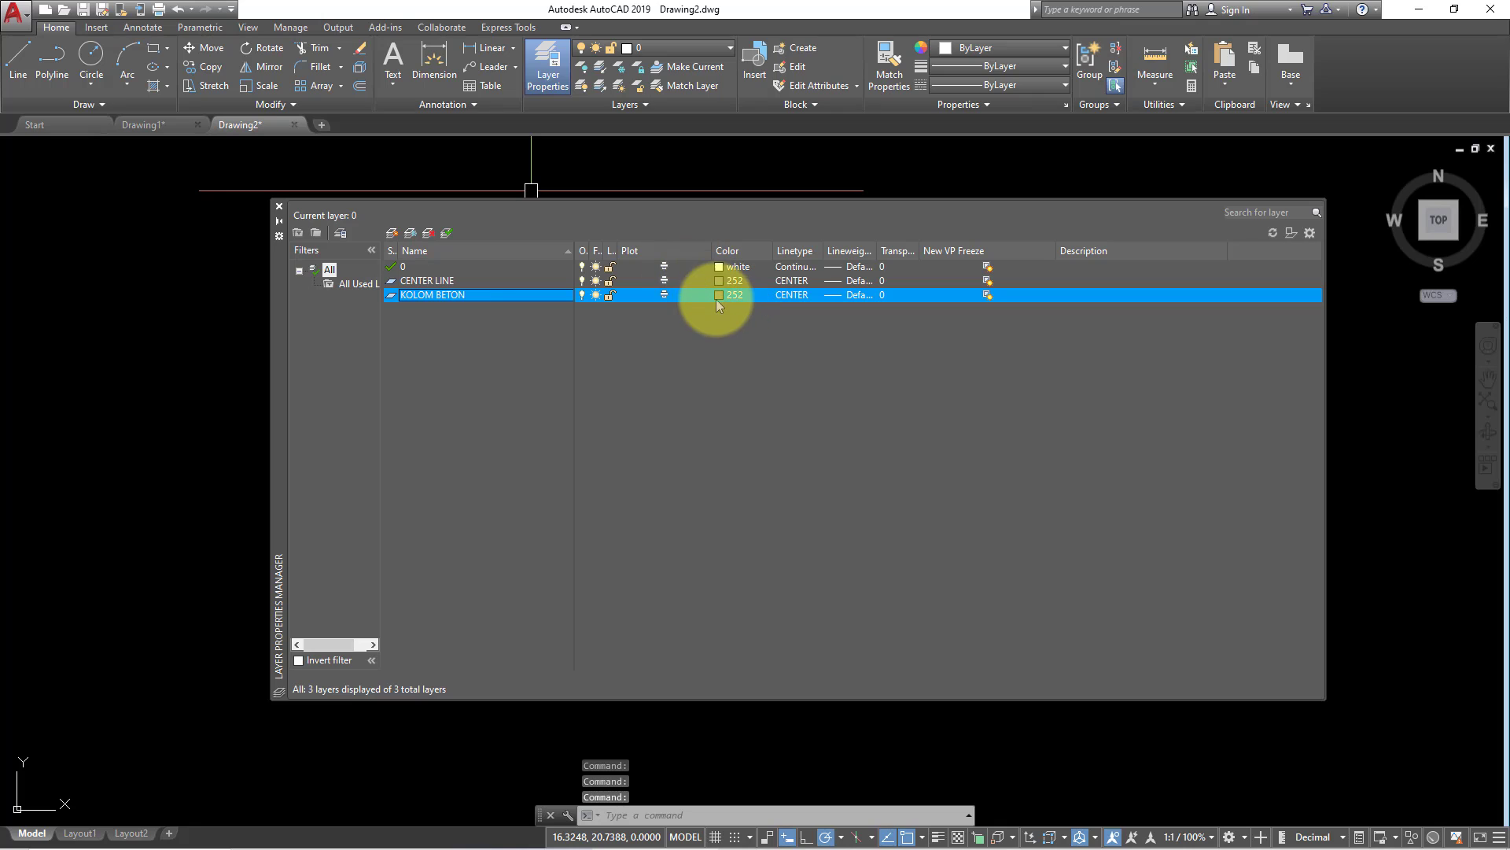
click(718, 297)
click(703, 466)
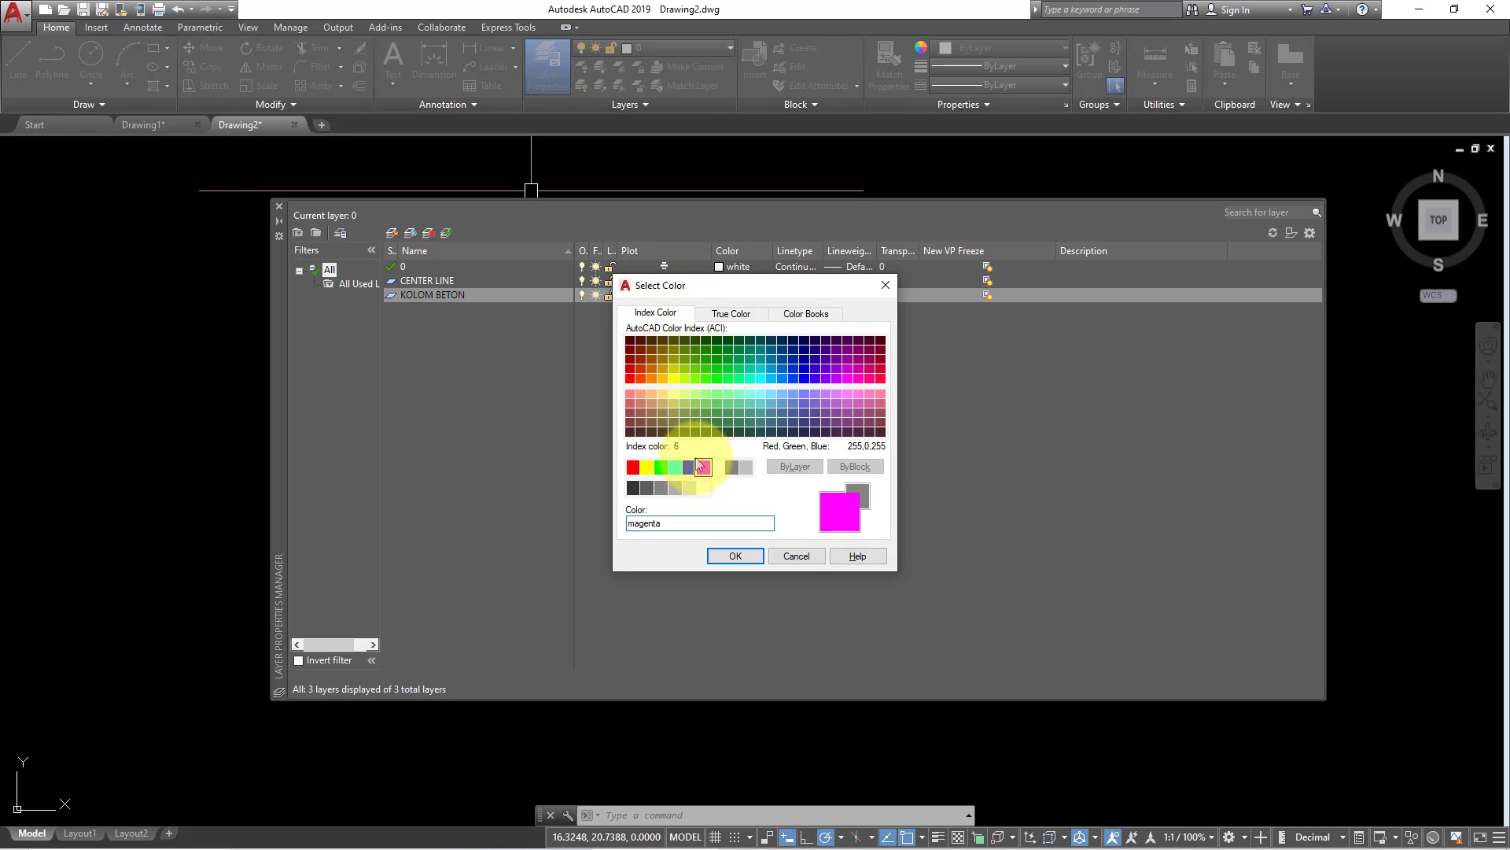
click(738, 555)
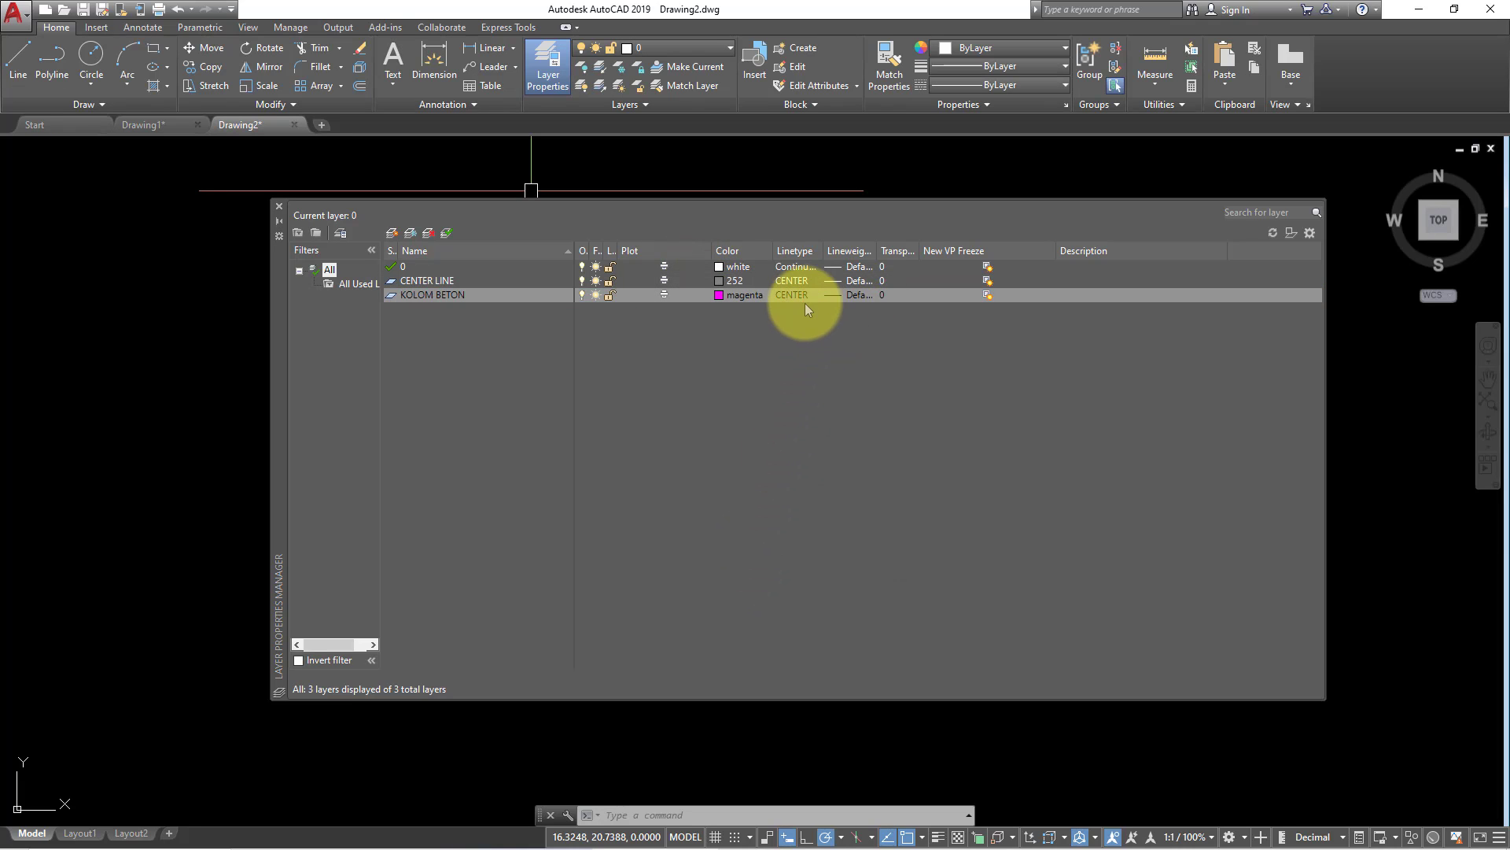
Give KOLOM BETON the Continuous linetype and a 0.20 mm lineweight.
click(802, 296)
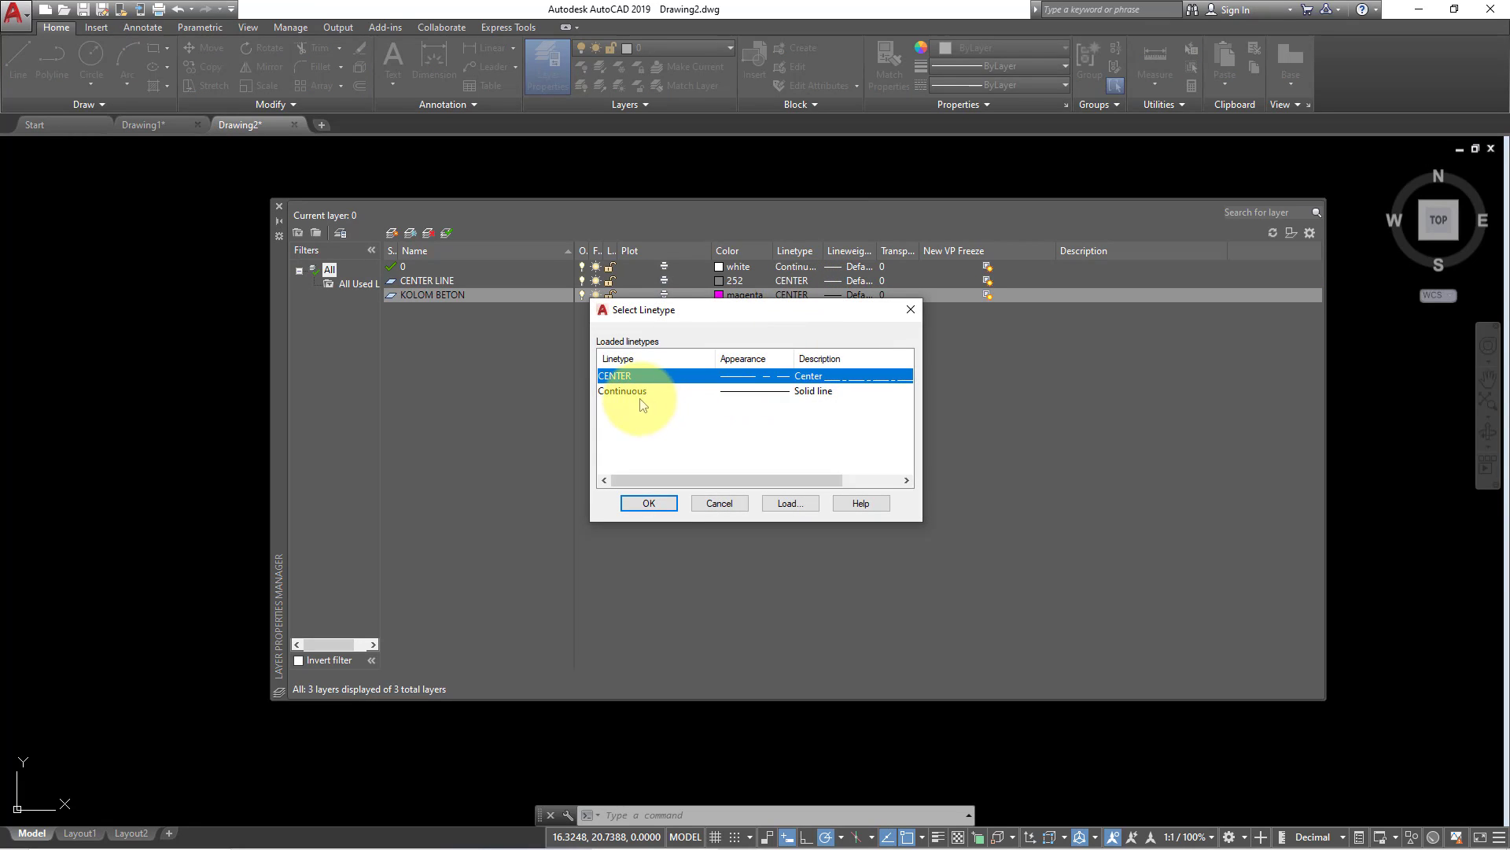
click(629, 392)
click(648, 504)
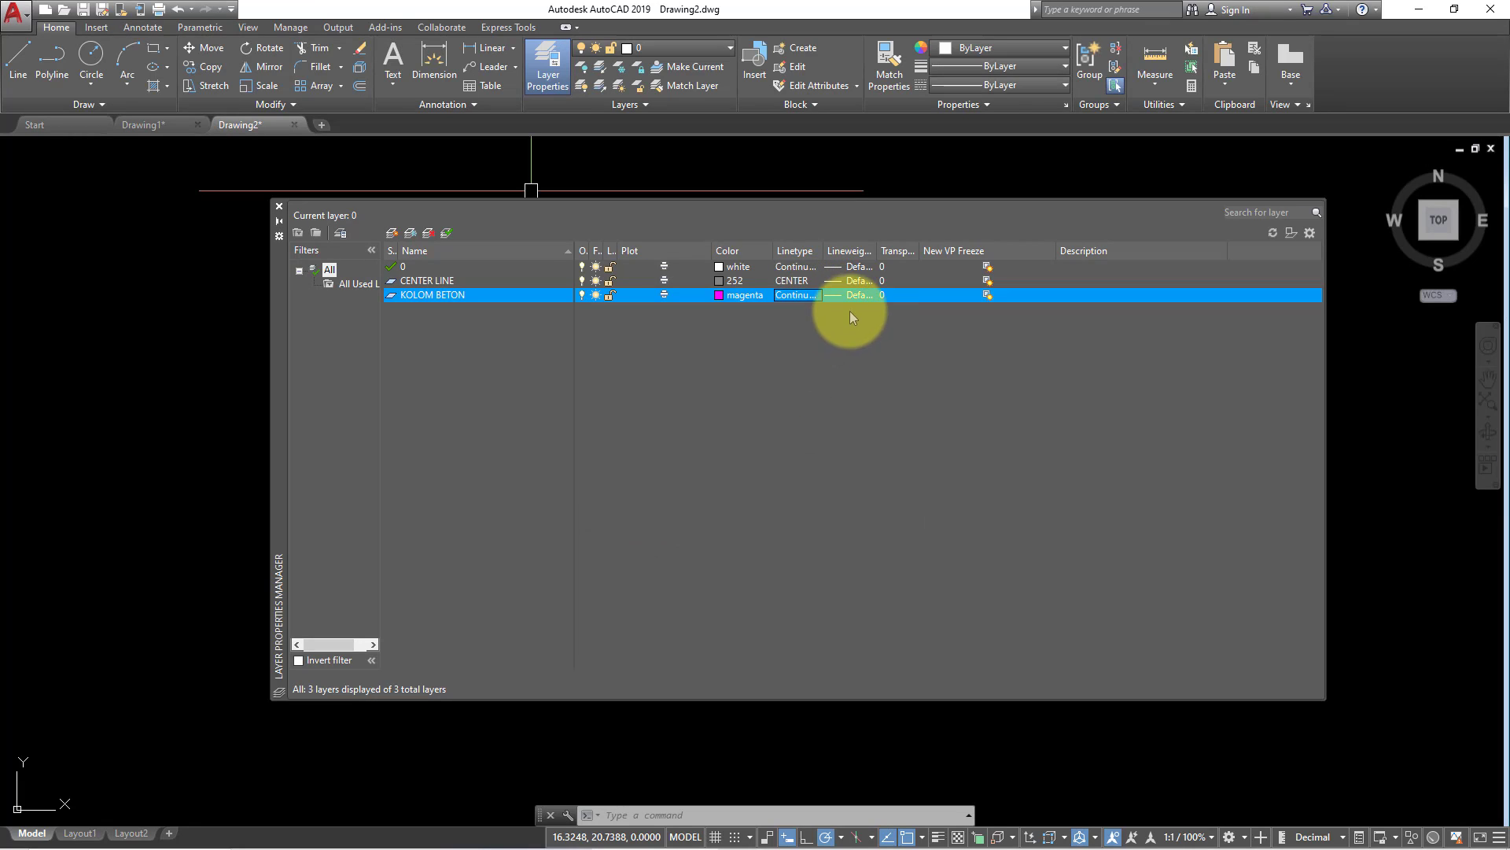
click(852, 296)
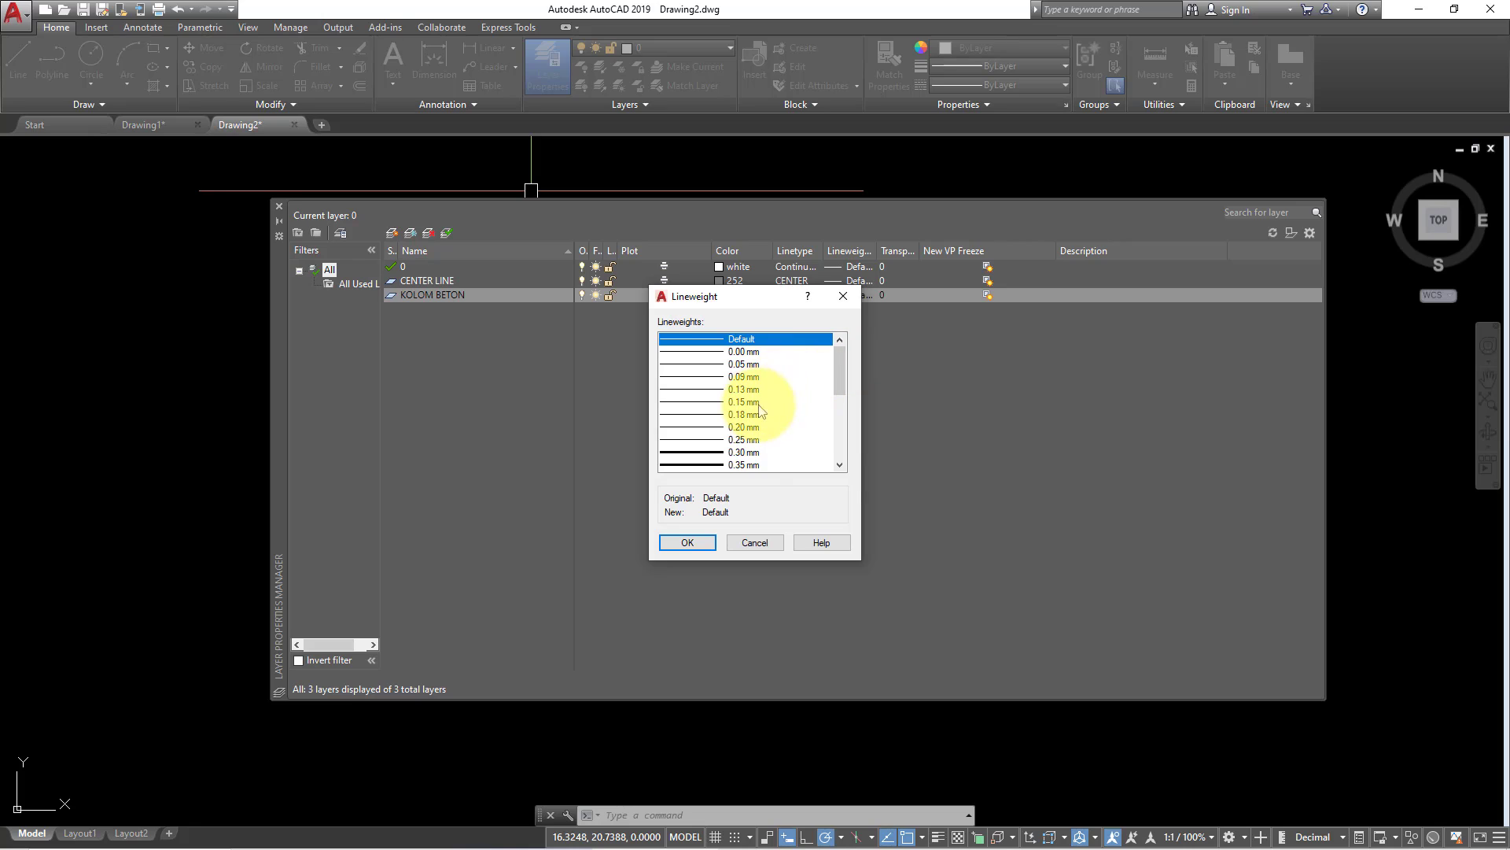
click(746, 427)
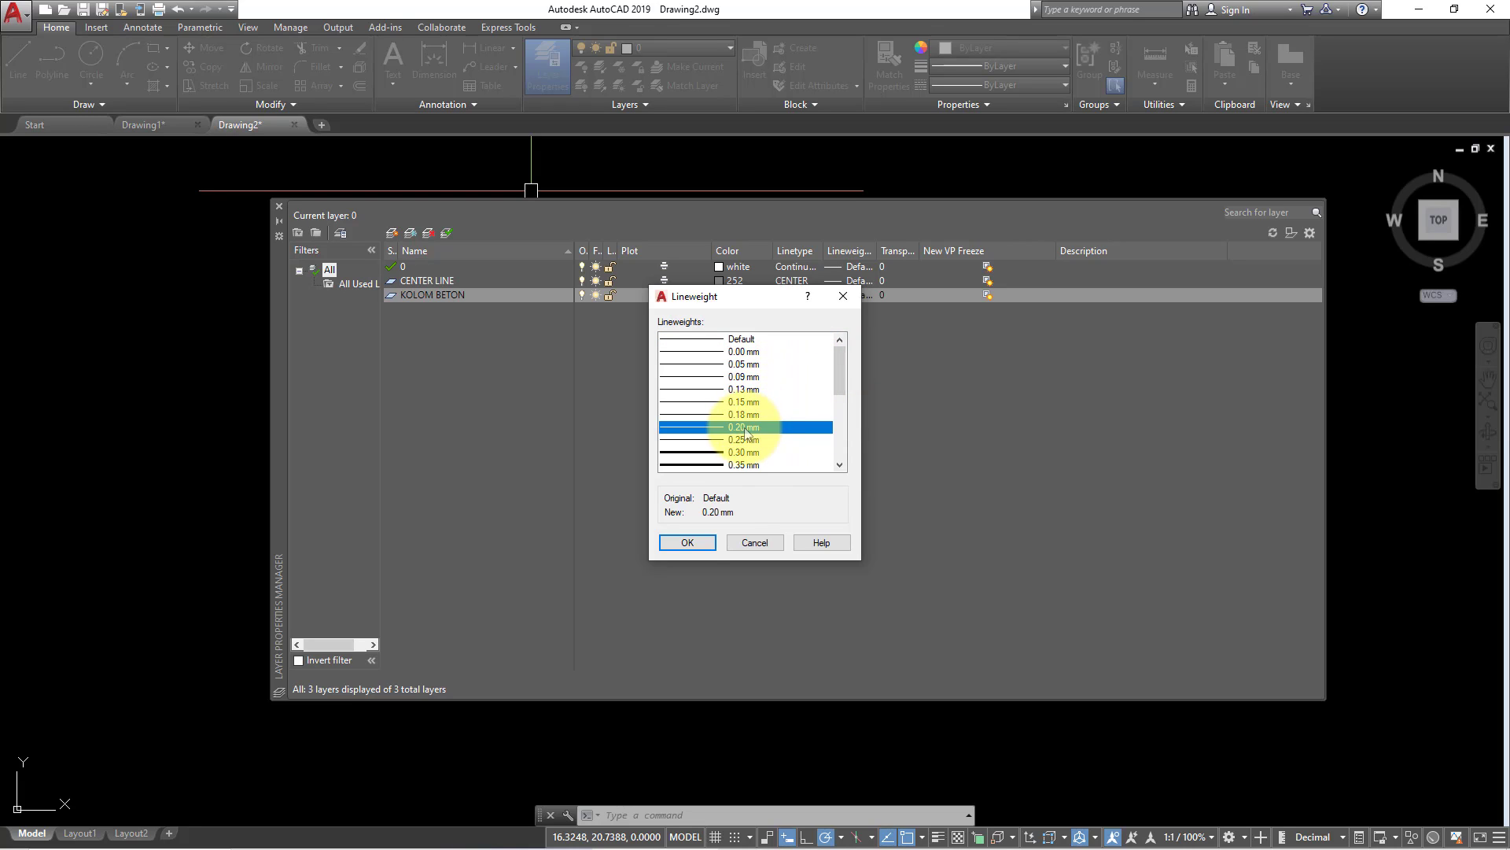
click(686, 542)
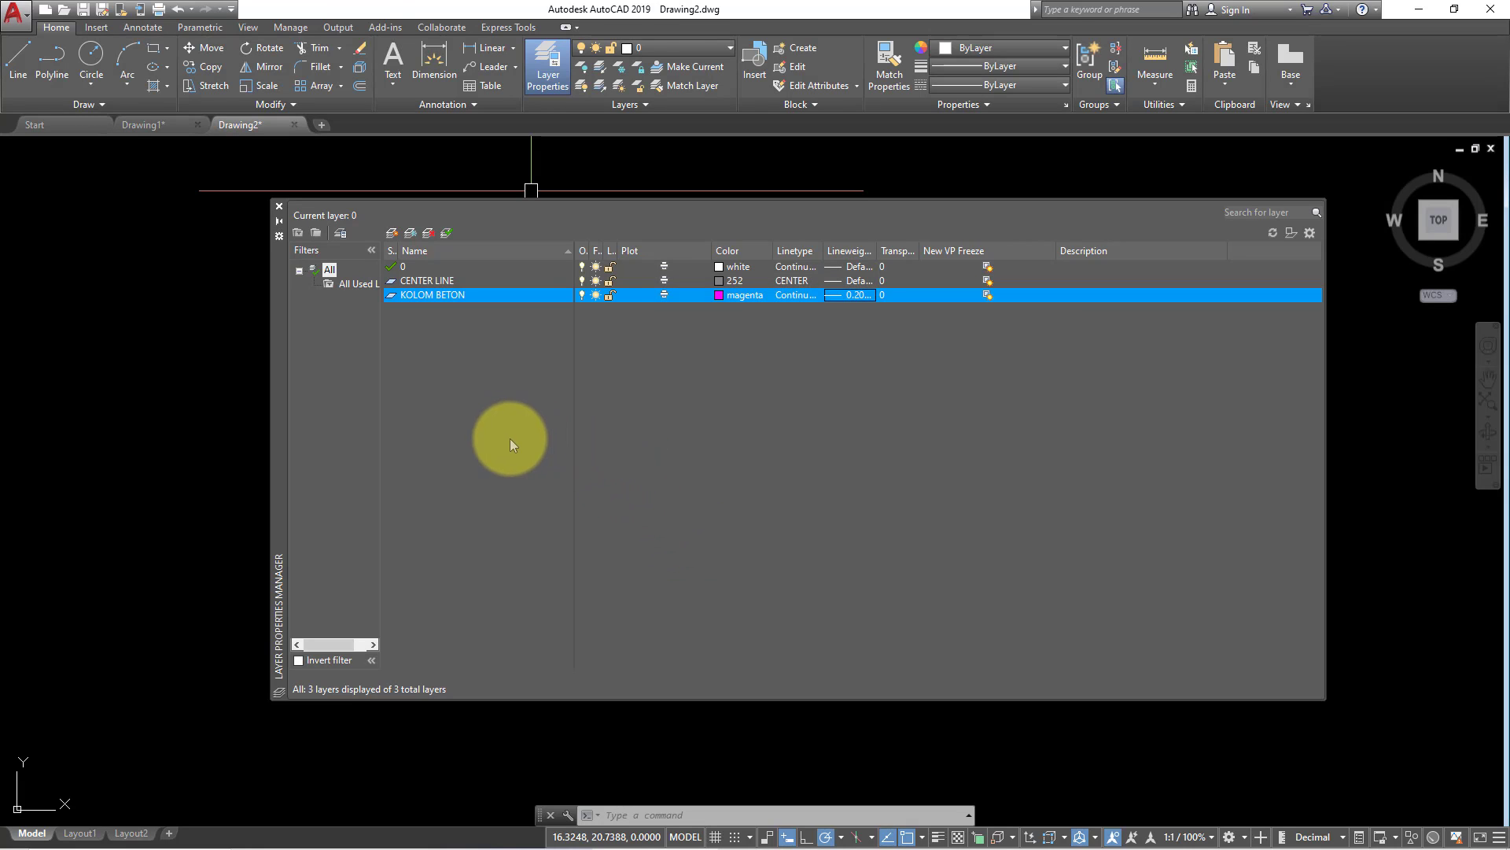
Create the KUSEN PINTU DAN JENDELA layer with orange colour 30 and 0.15 mm lineweight.
click(392, 233)
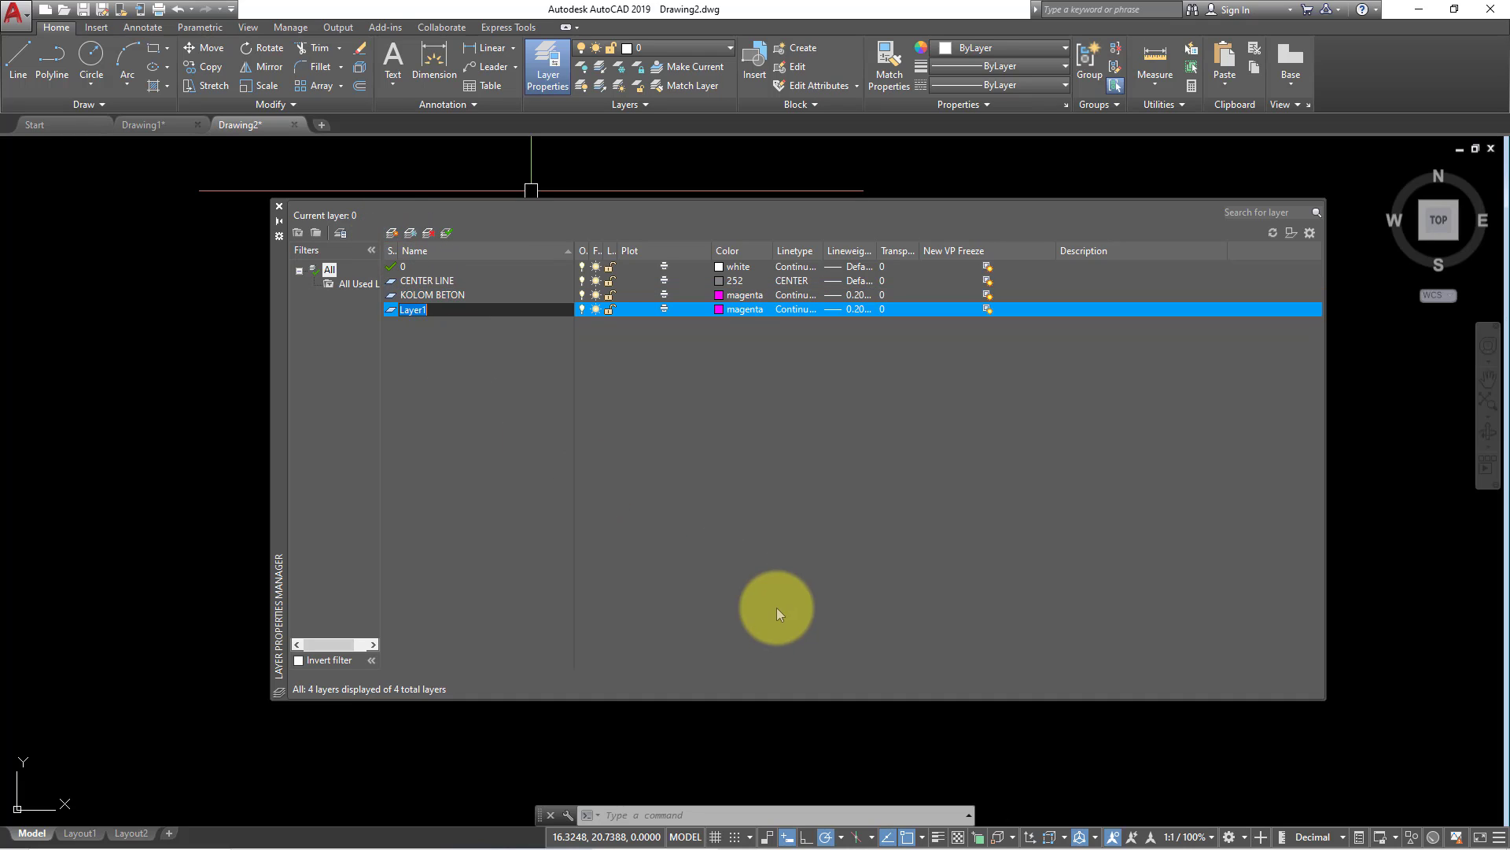
text(KUSEN PINTU DAN JENDELA)
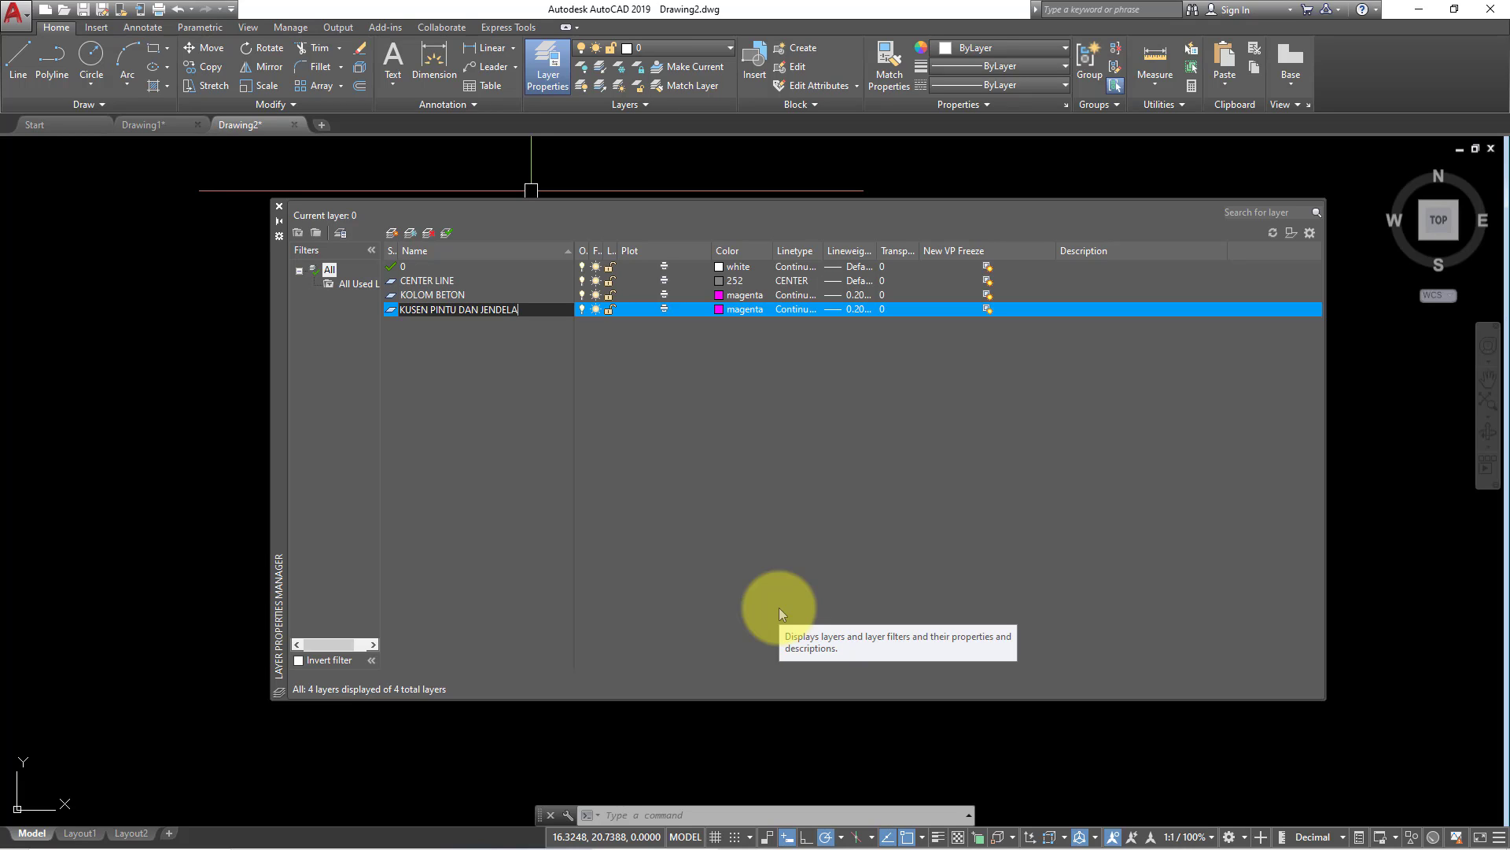
key(Return)
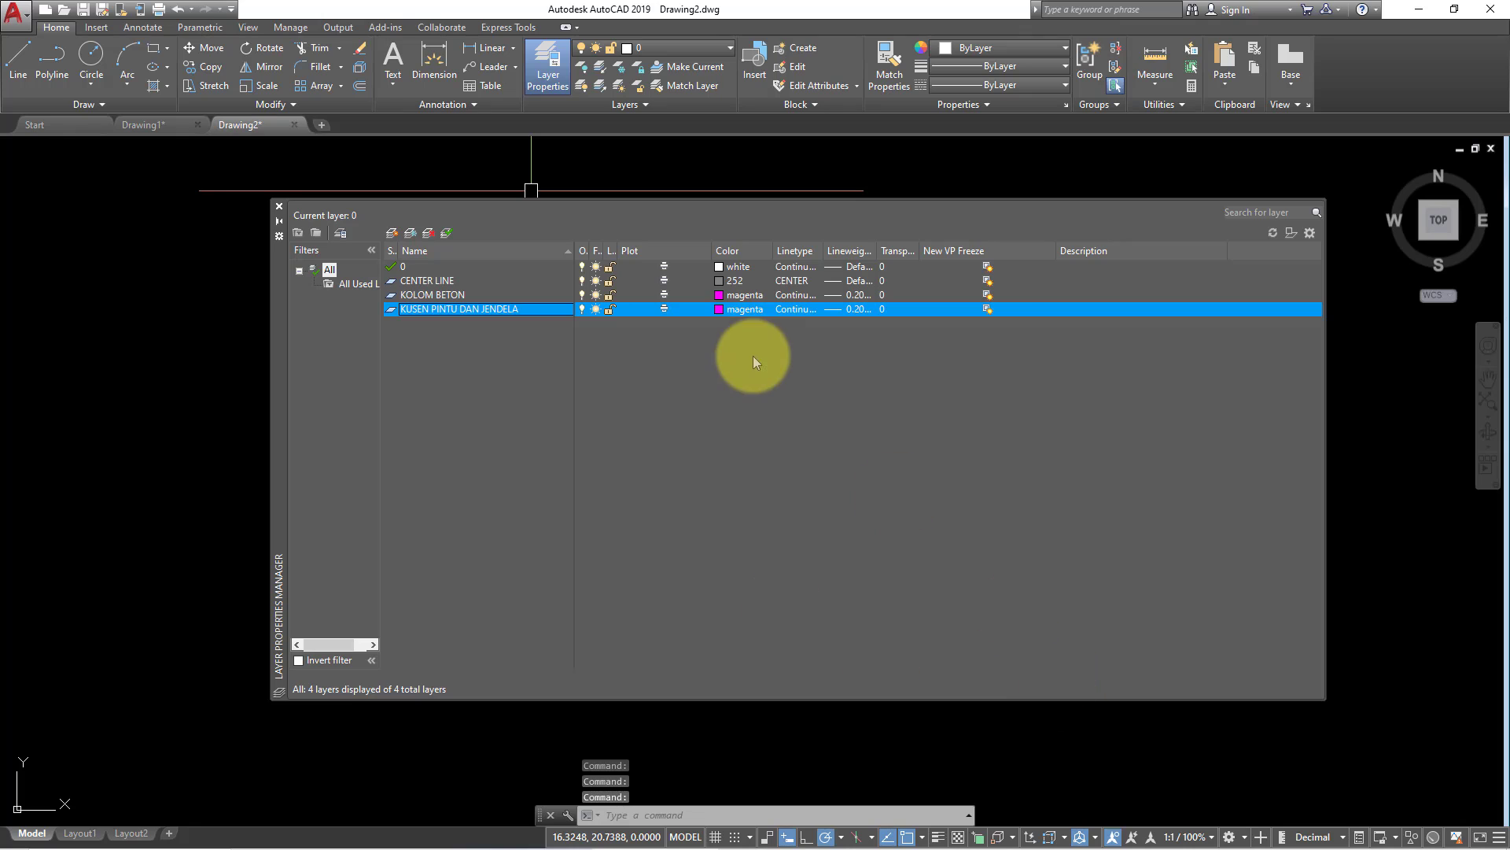
click(717, 314)
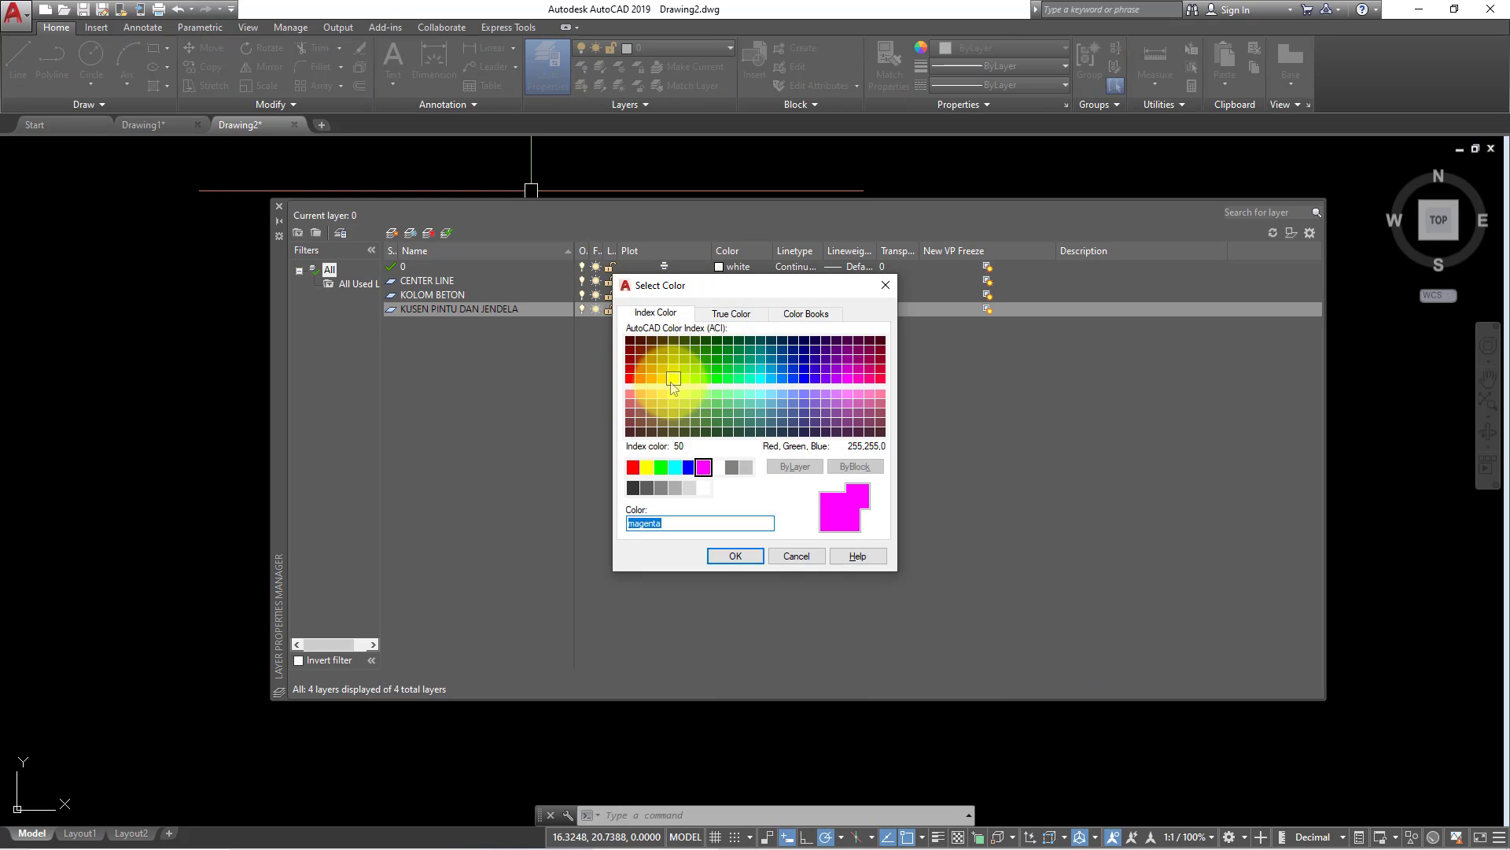
click(659, 380)
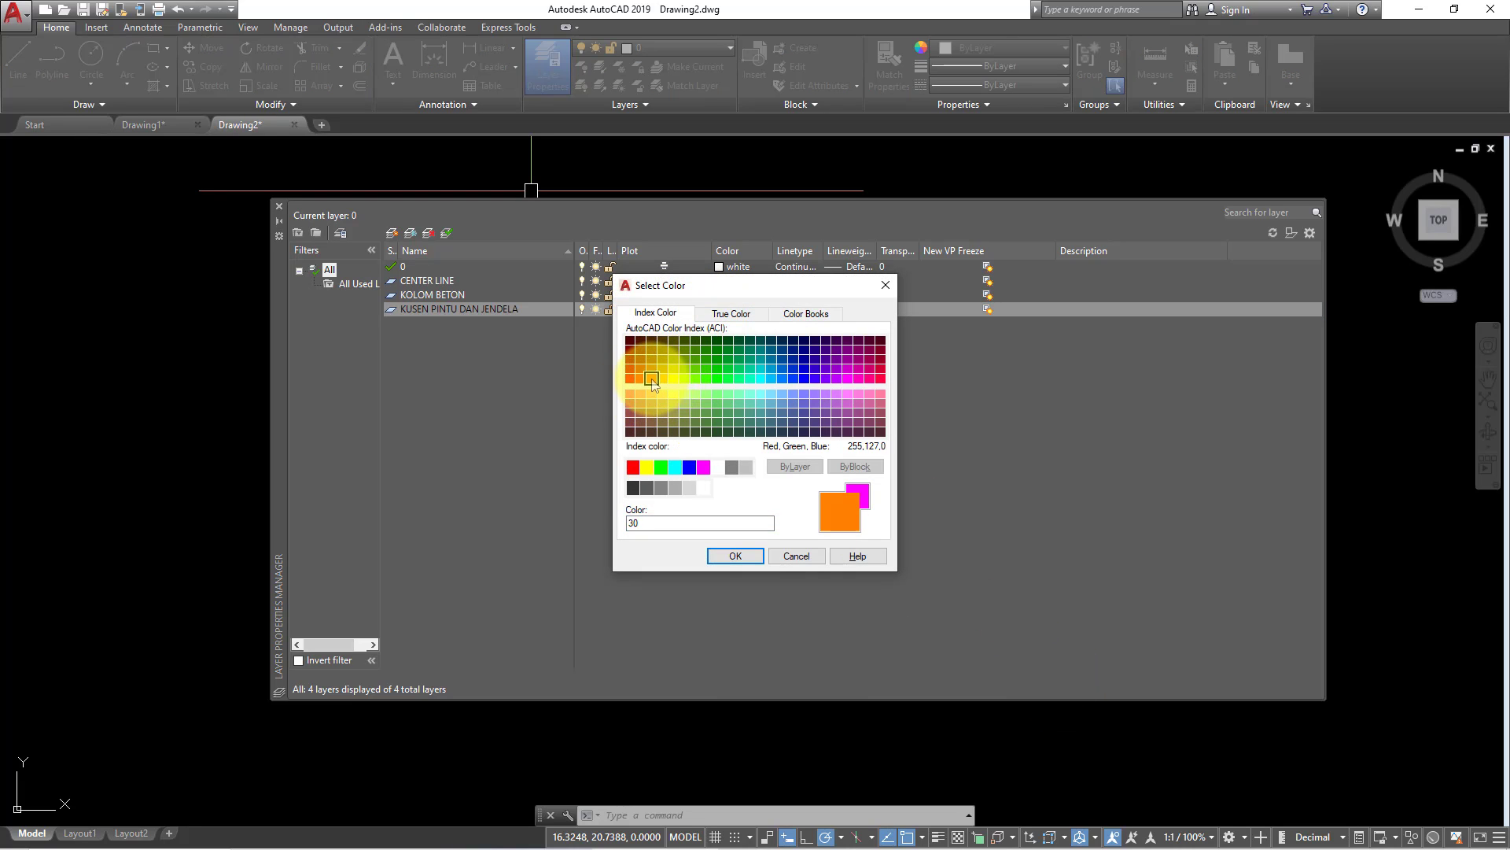
click(736, 555)
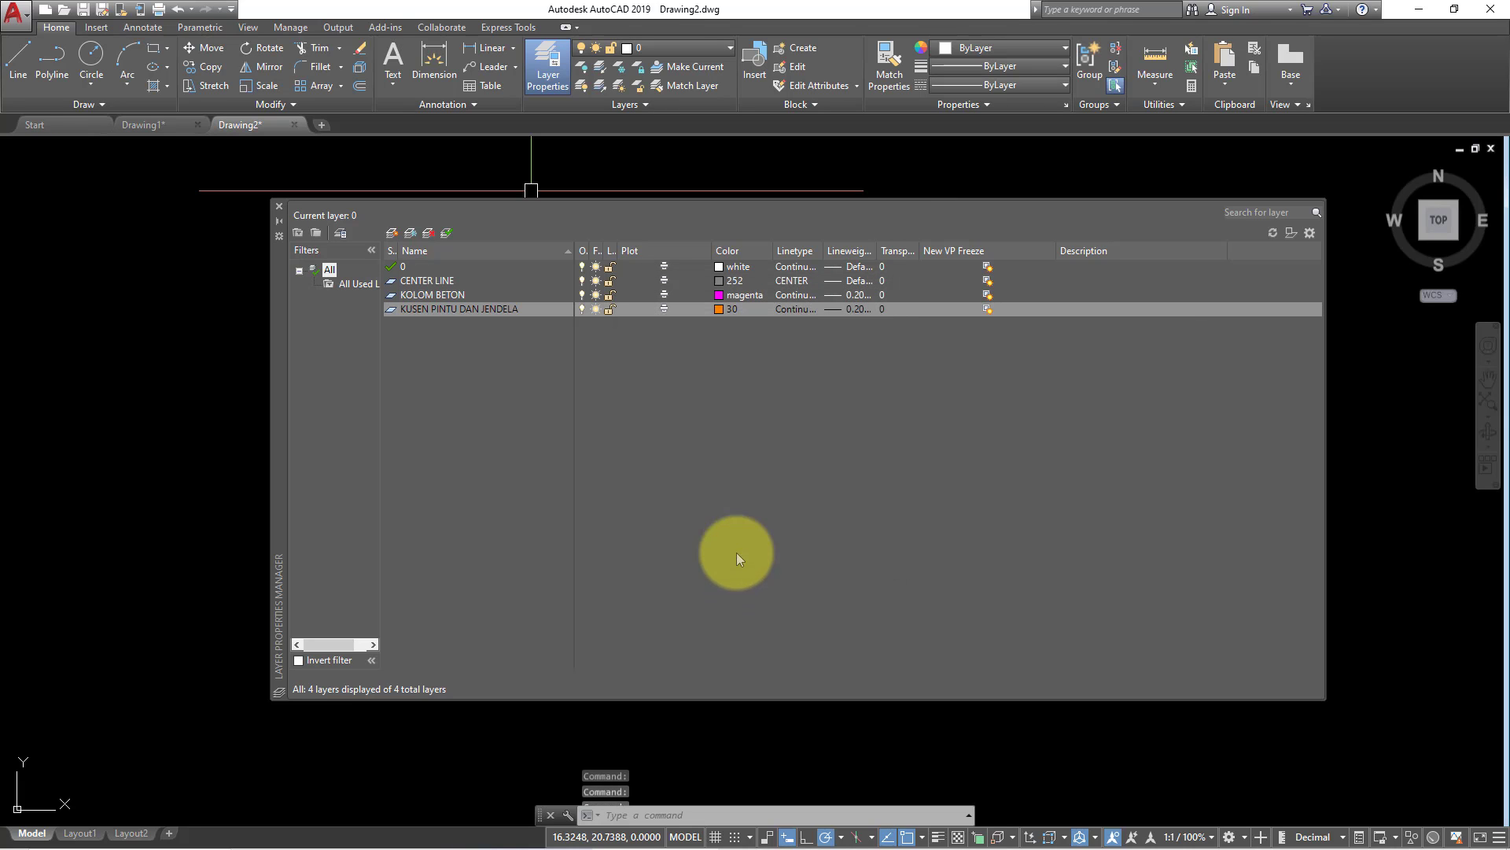
click(847, 310)
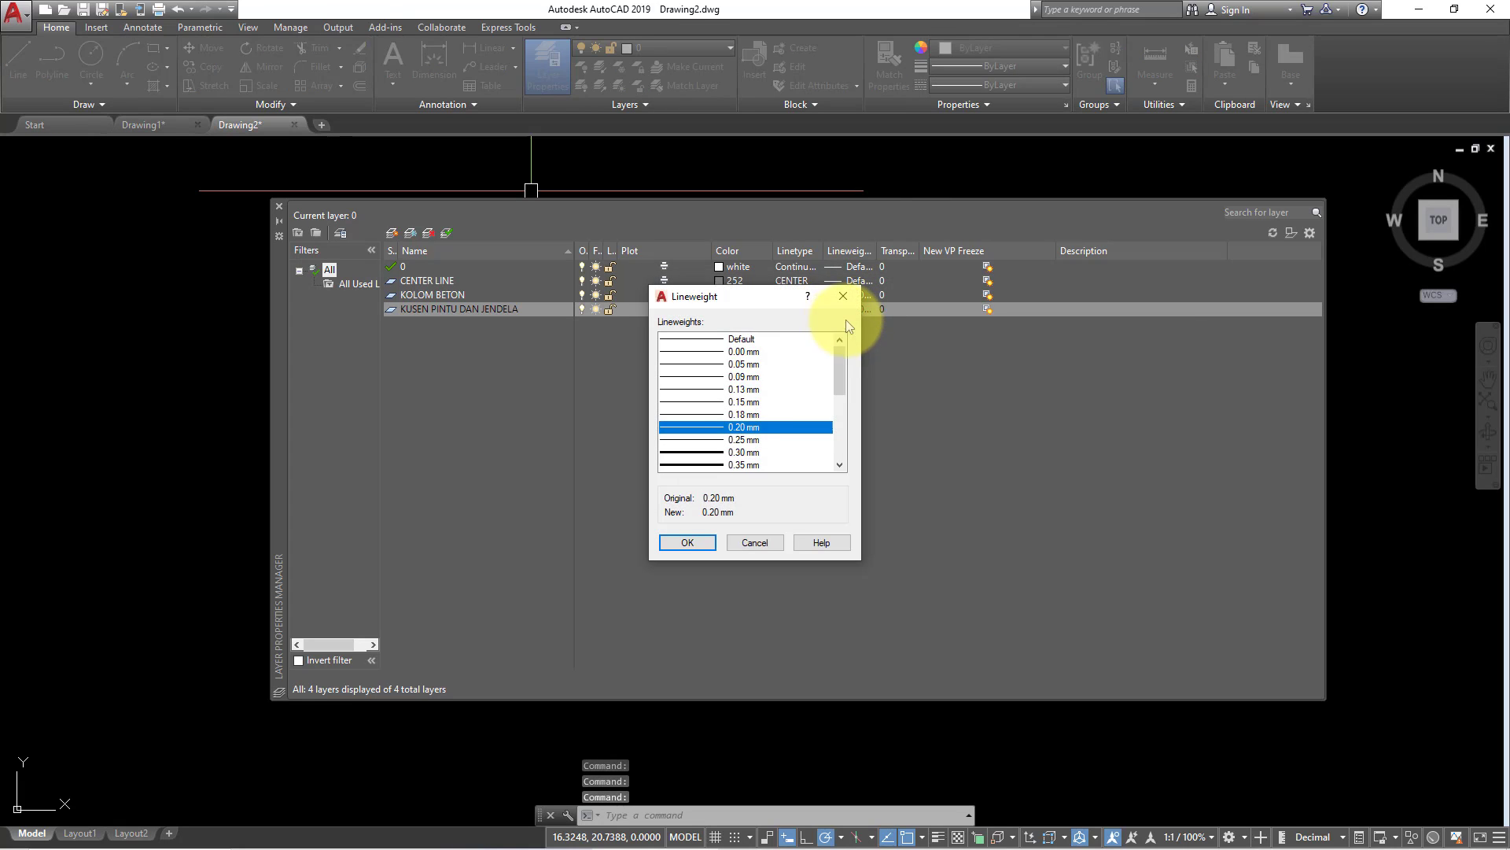
click(731, 402)
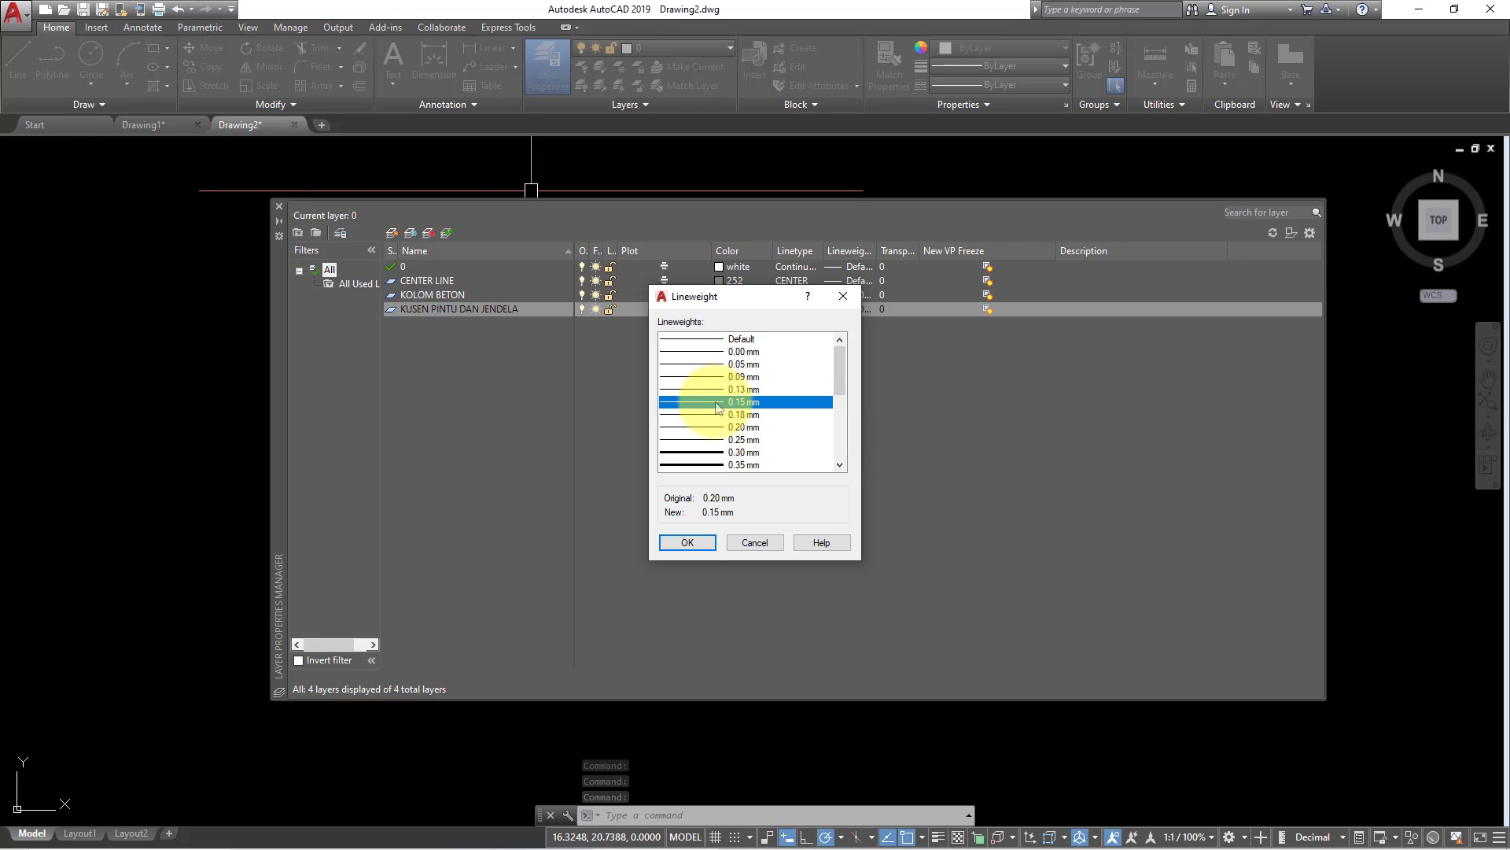
click(690, 543)
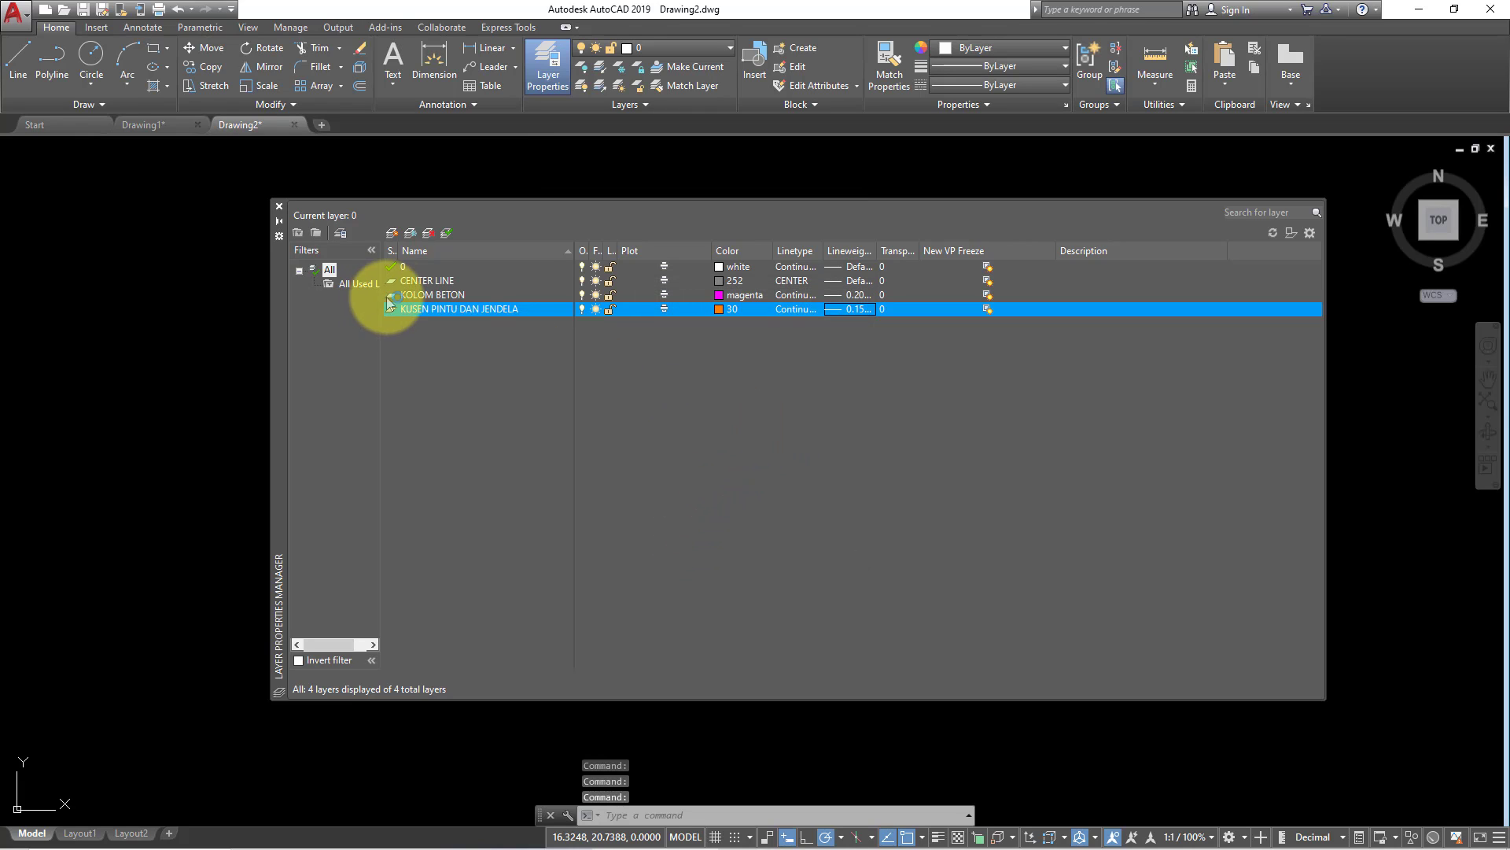
Create a fifth layer named DINDIING with green colour 110 and 0.13 mm lineweight.
click(392, 233)
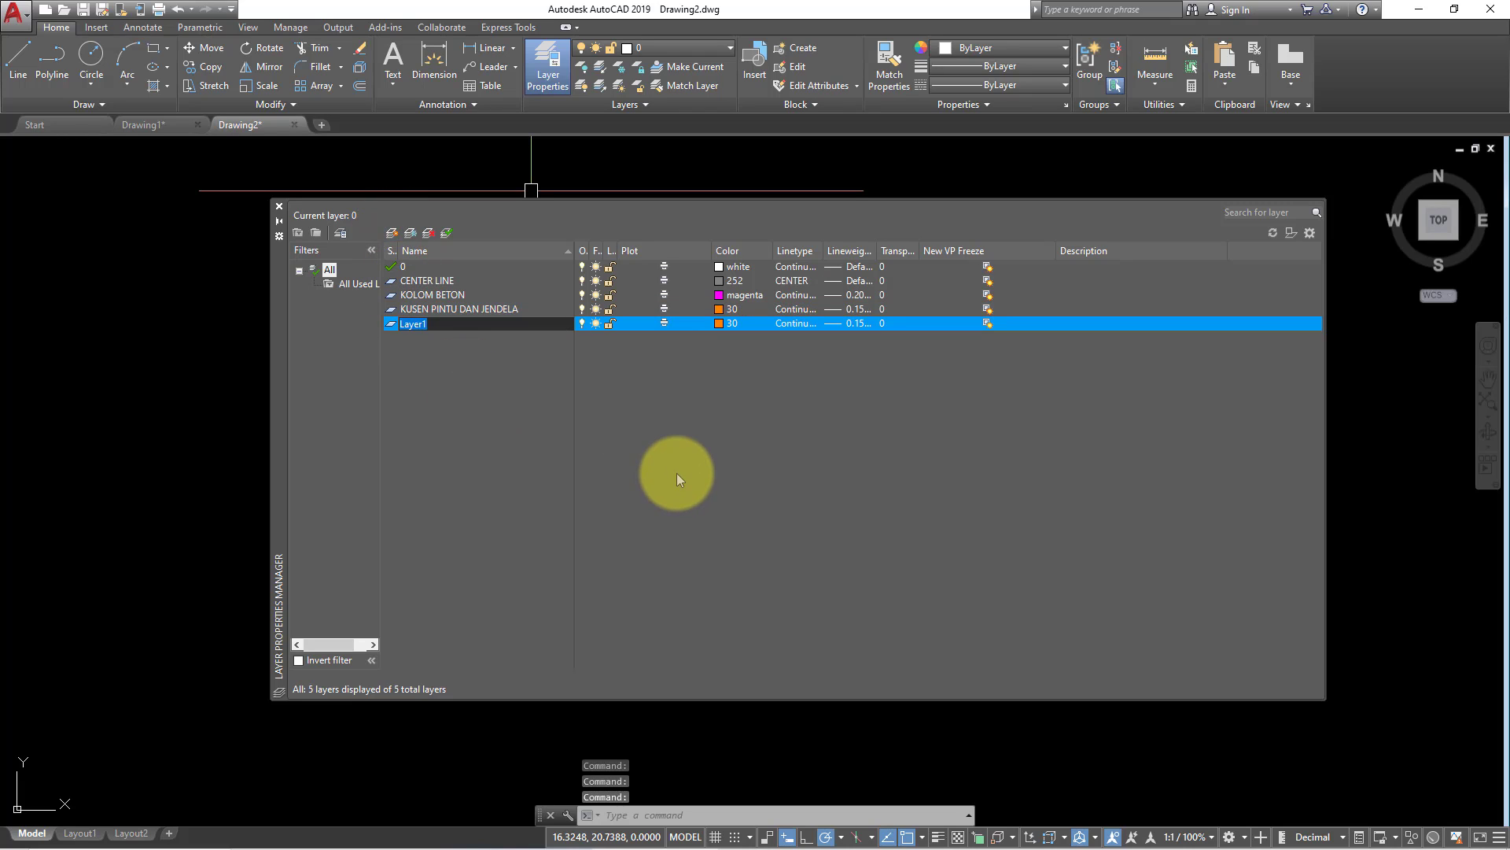
key(BackSpace)
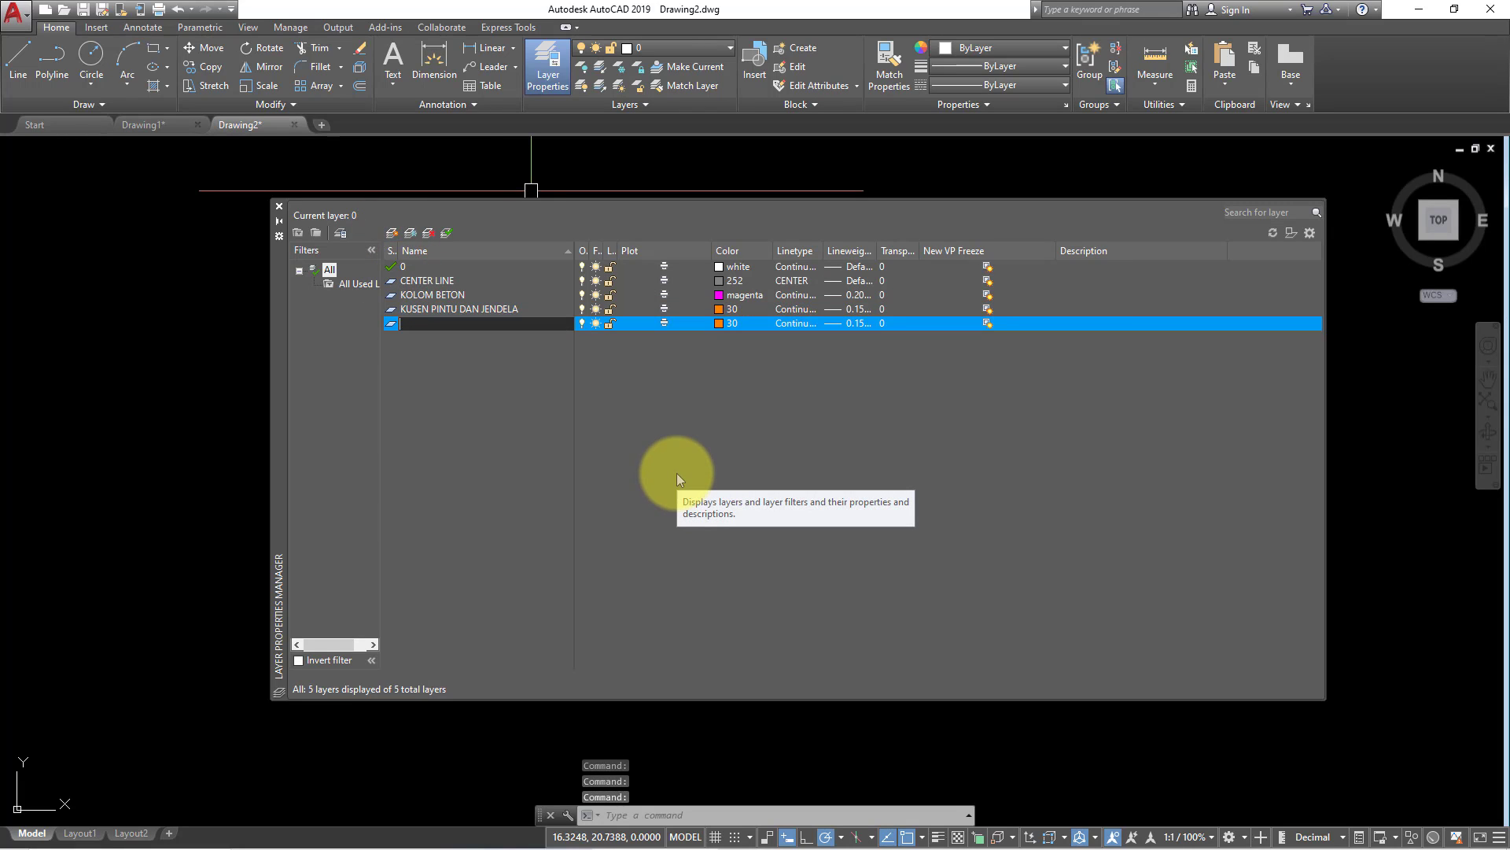
text(DINDI)
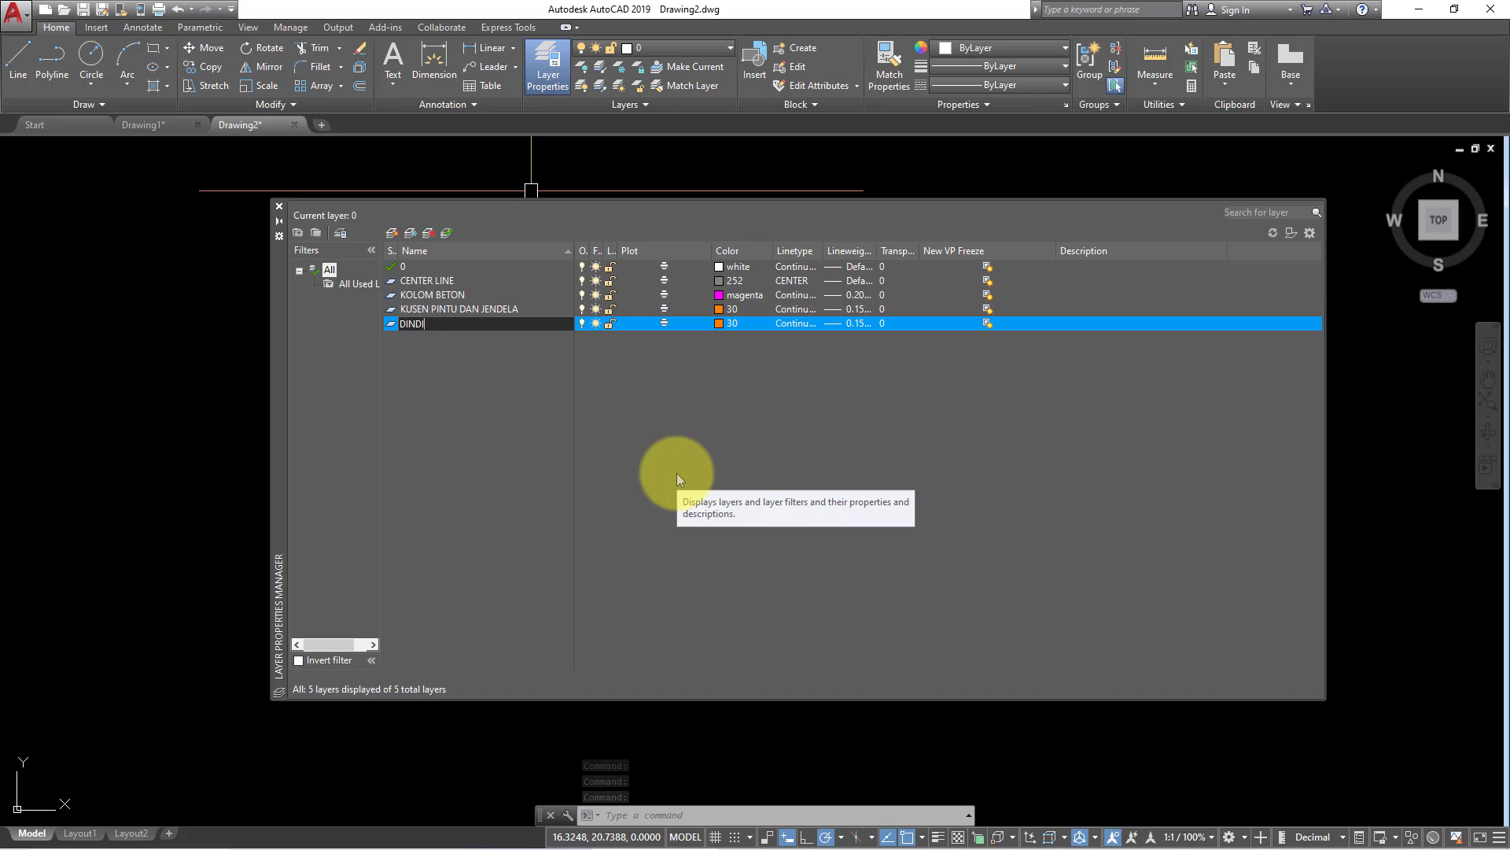
text(ING)
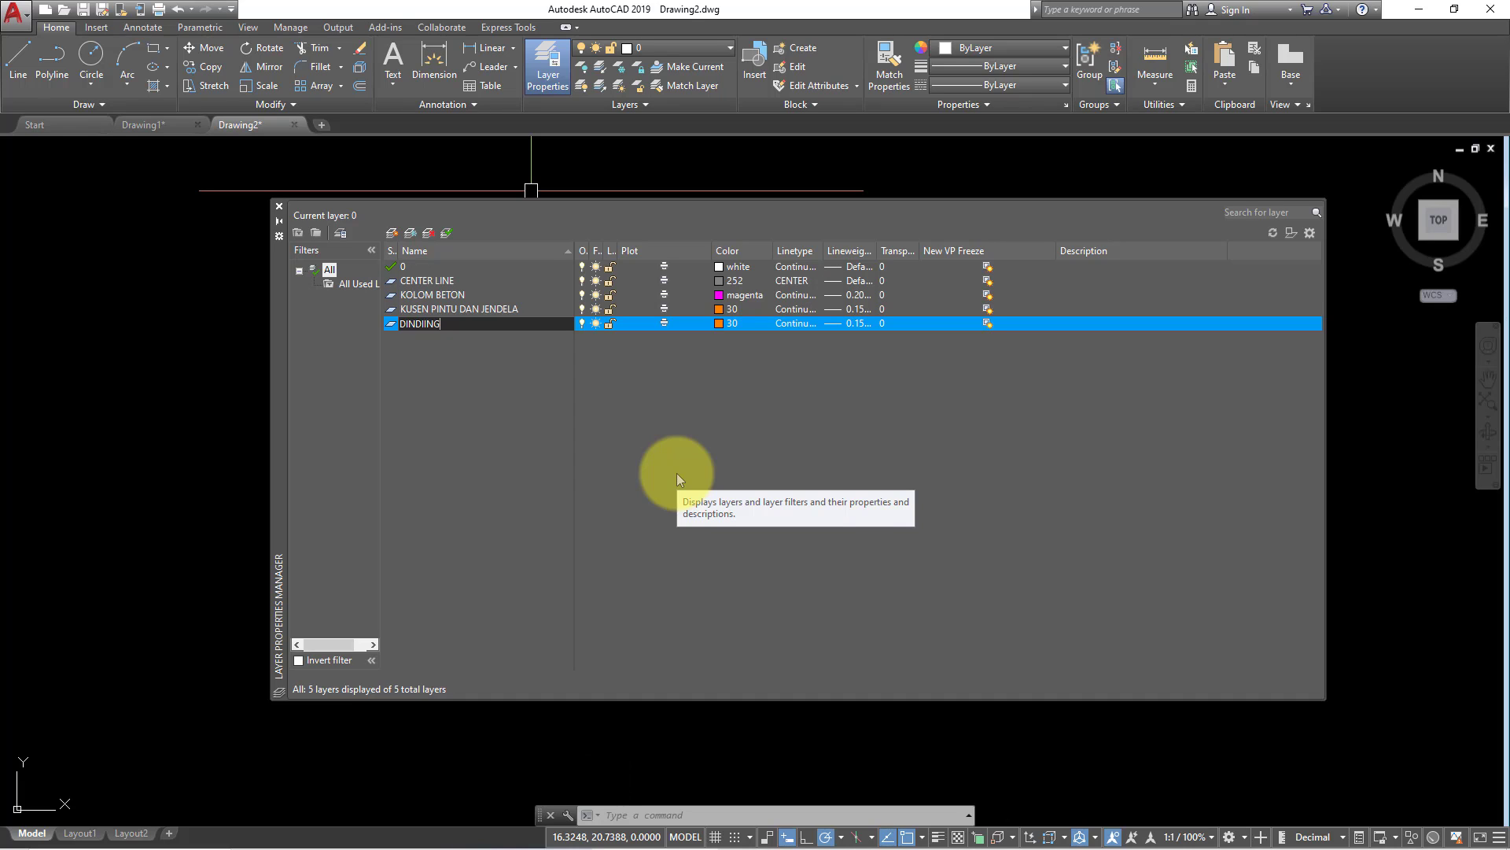
key(Return)
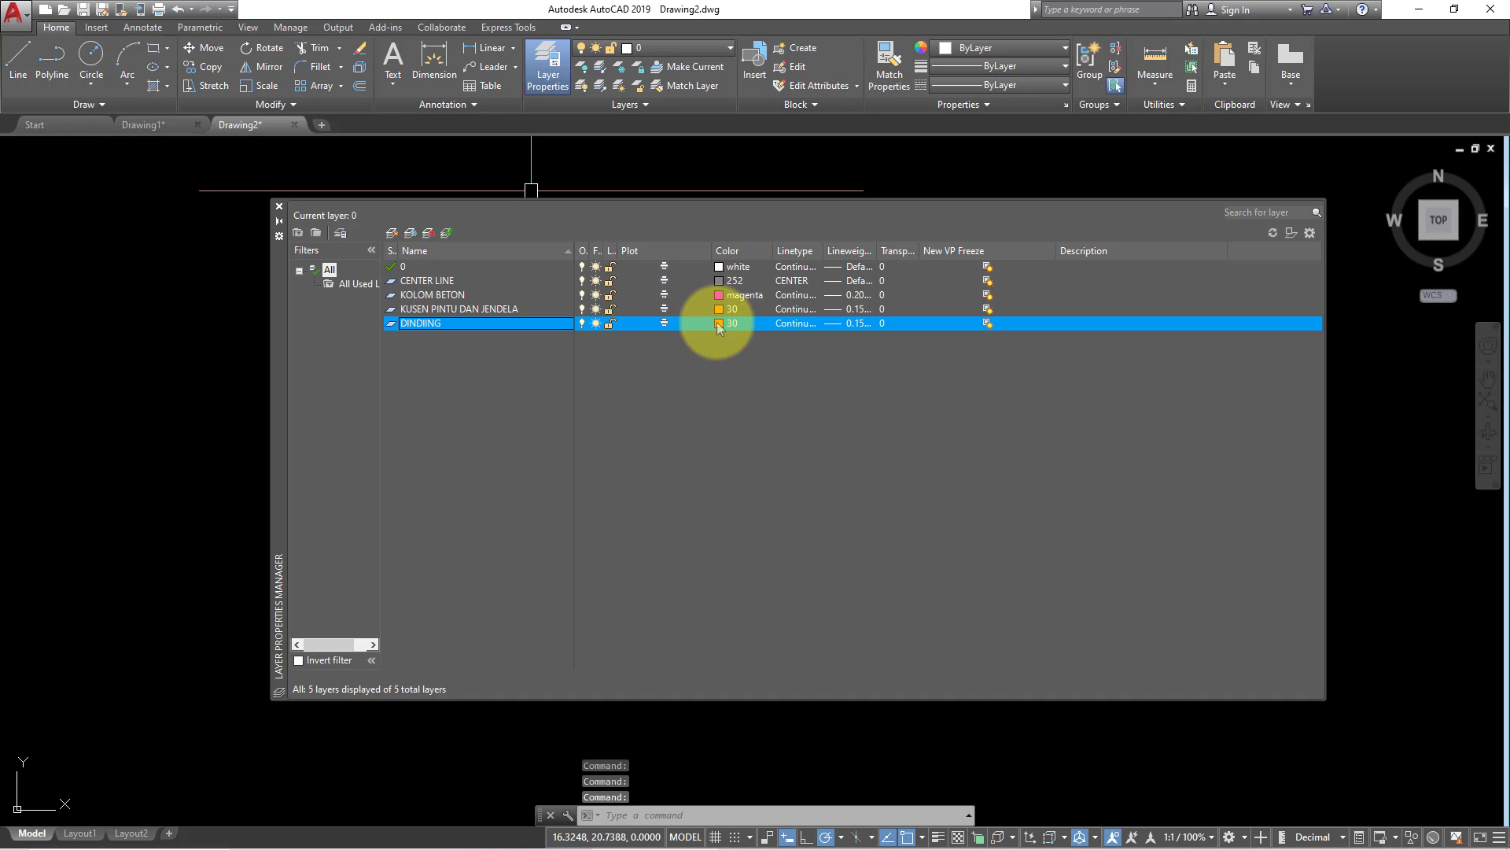
click(716, 322)
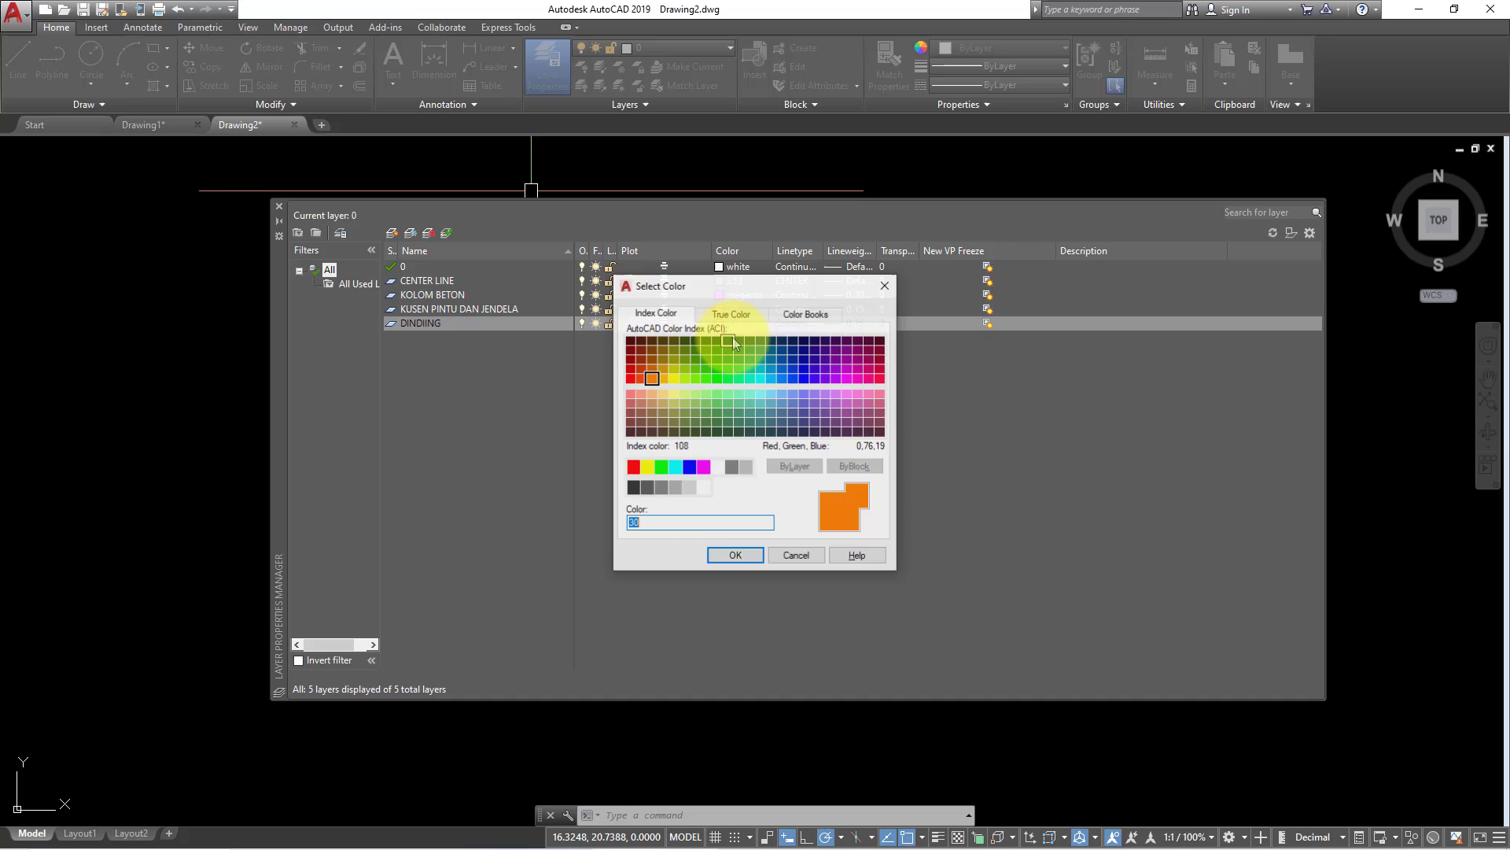
click(750, 380)
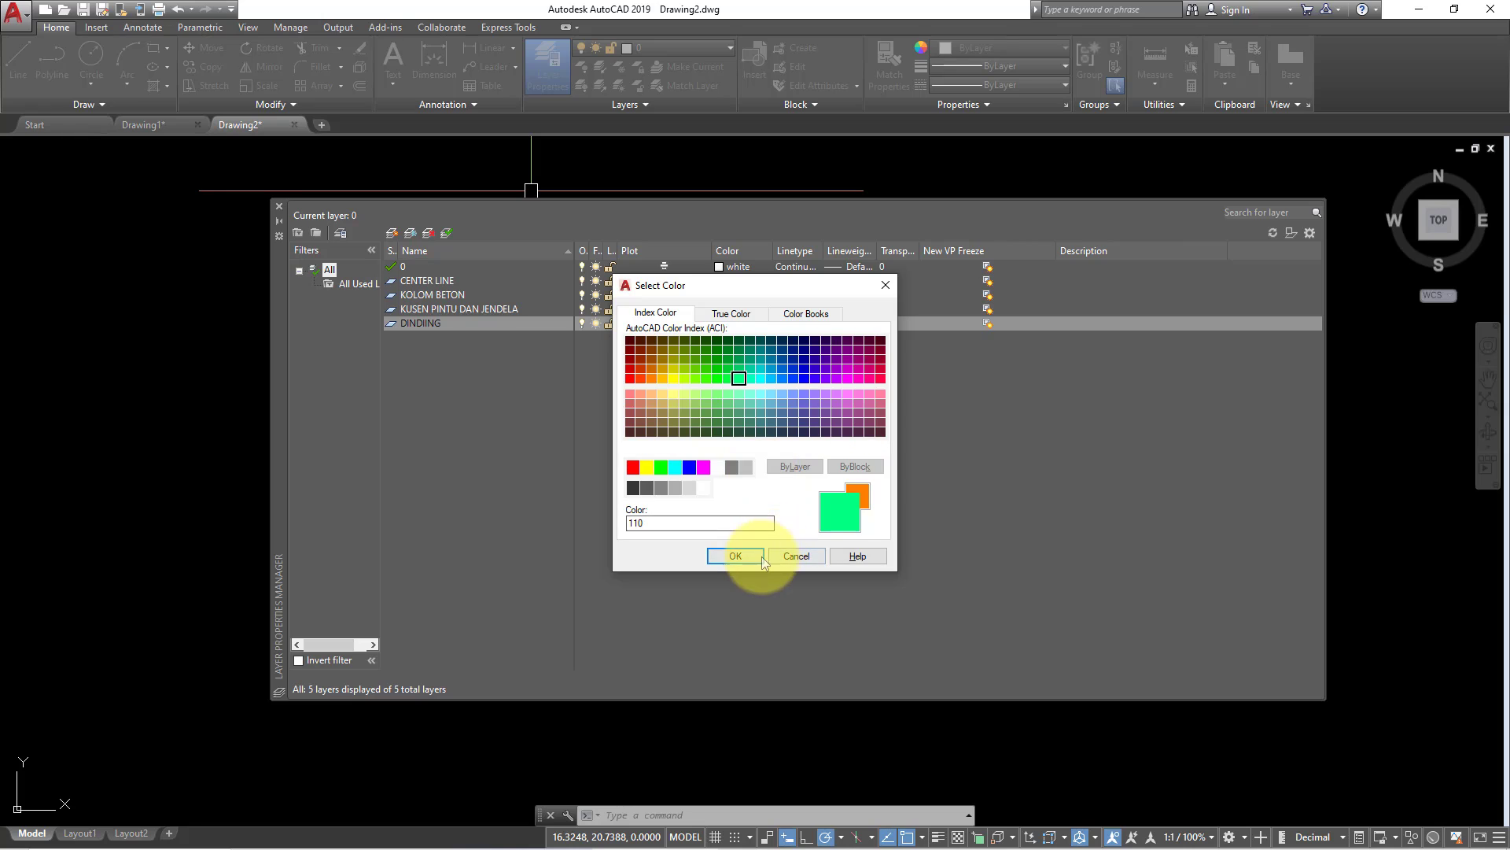
click(736, 555)
click(848, 323)
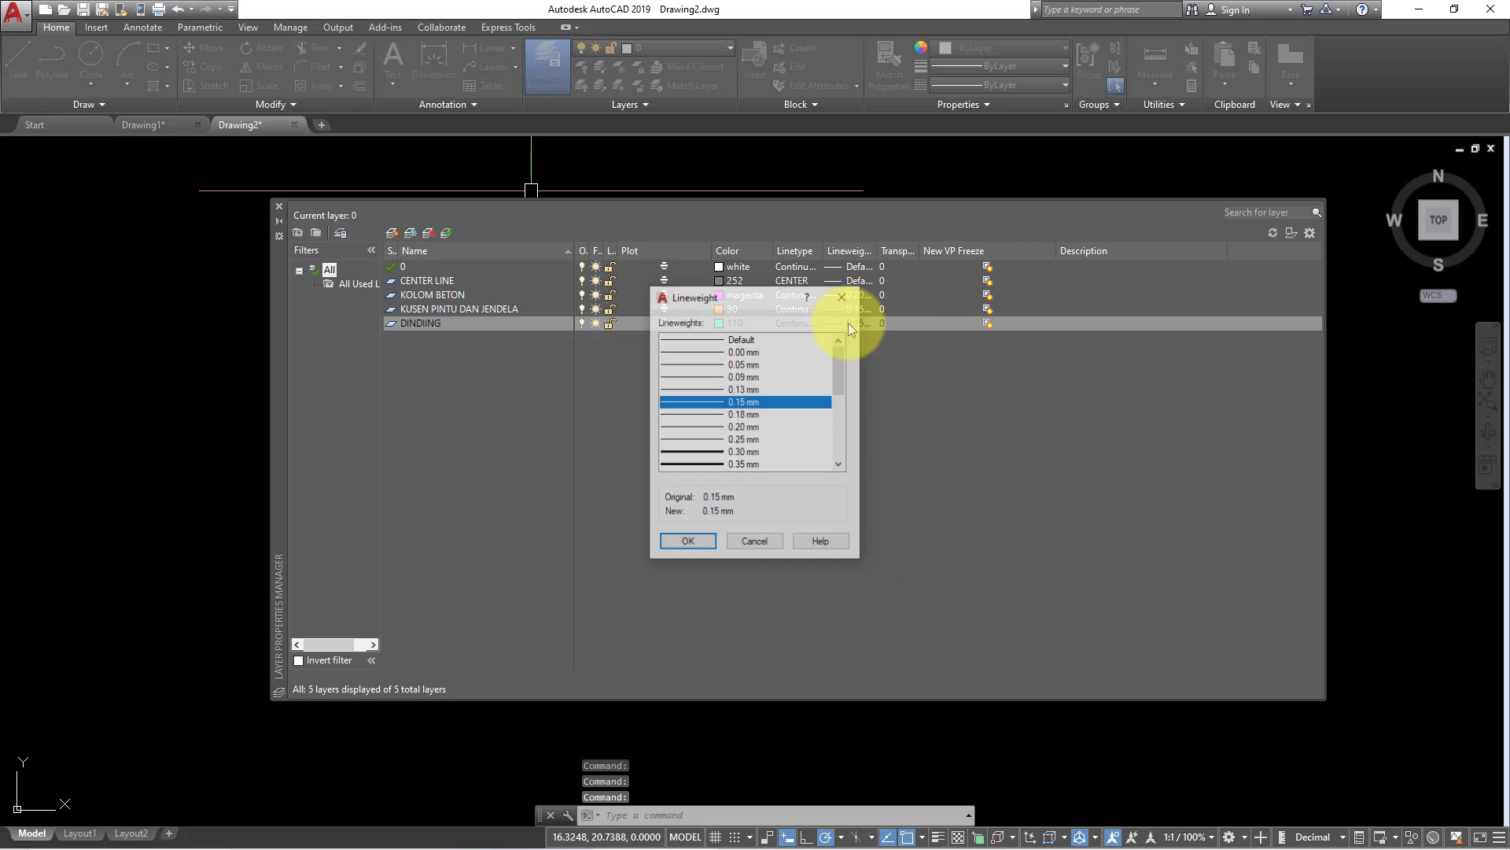
click(706, 543)
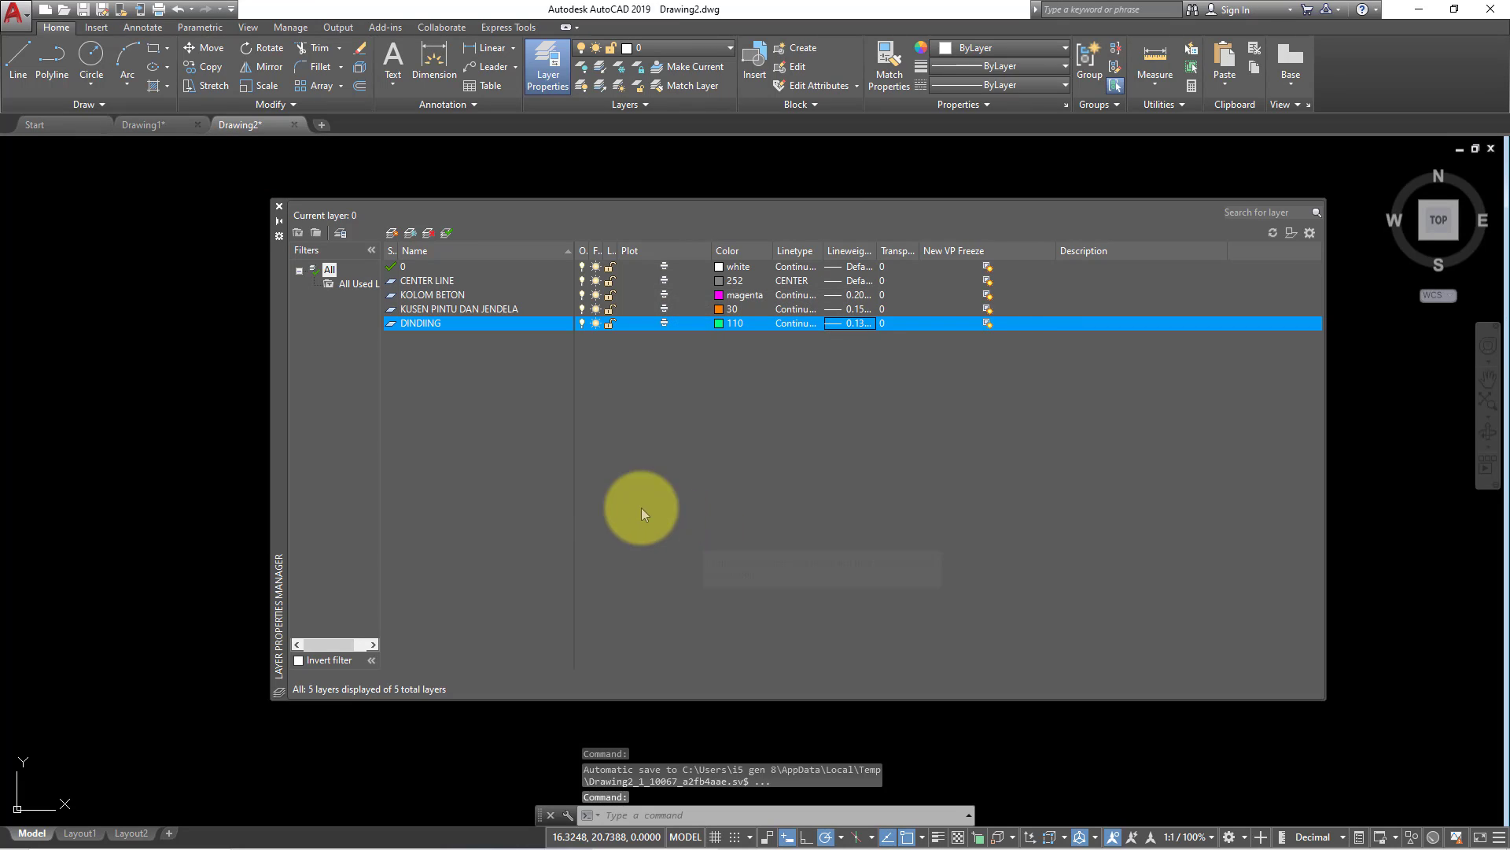
Select the CENTER LINE layer, set it current and close the layer palette.
drag(468, 323, 464, 280)
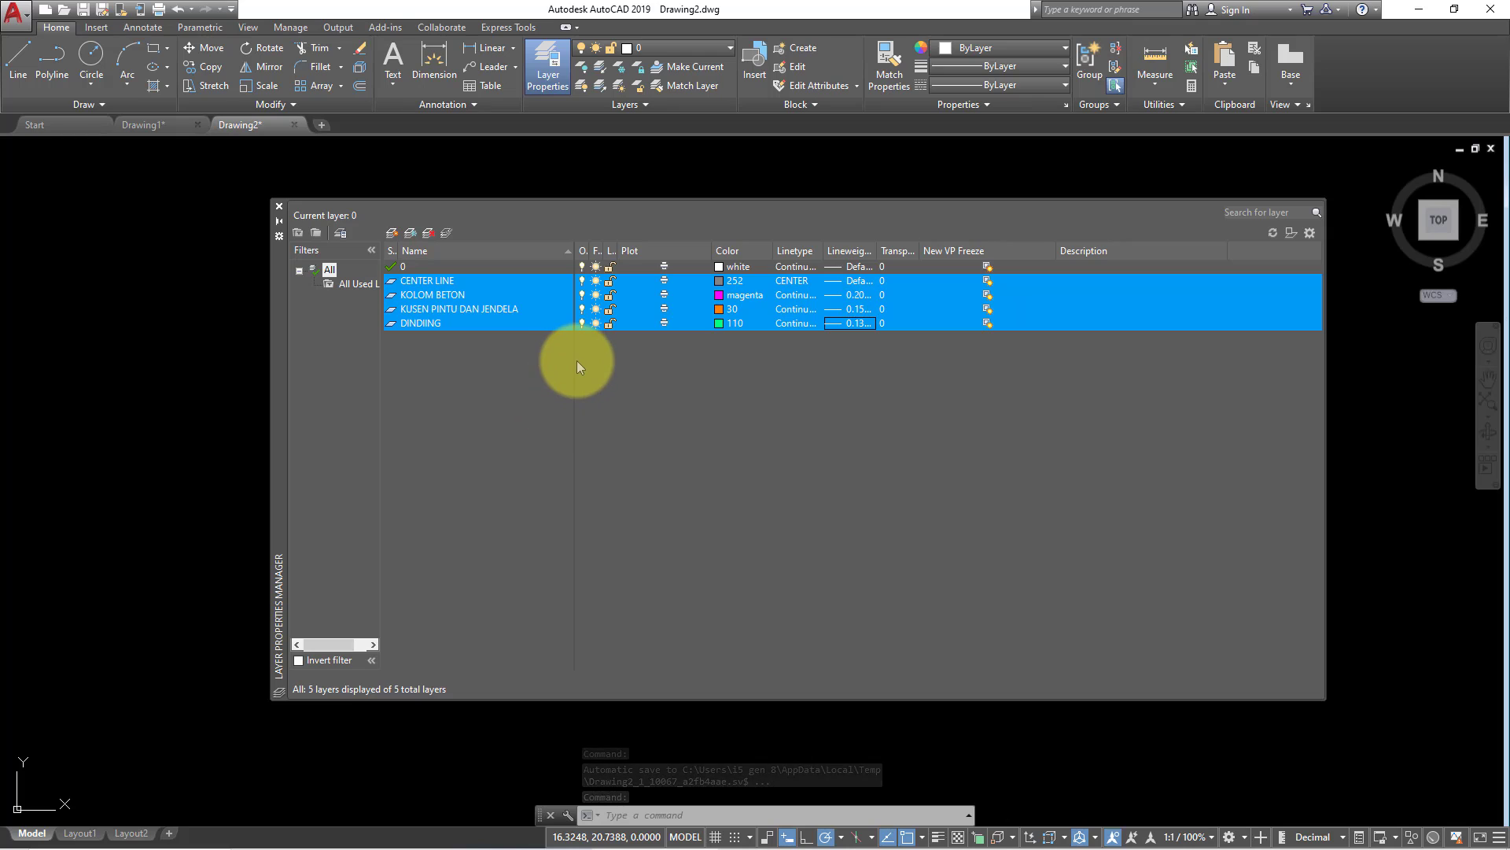
click(441, 335)
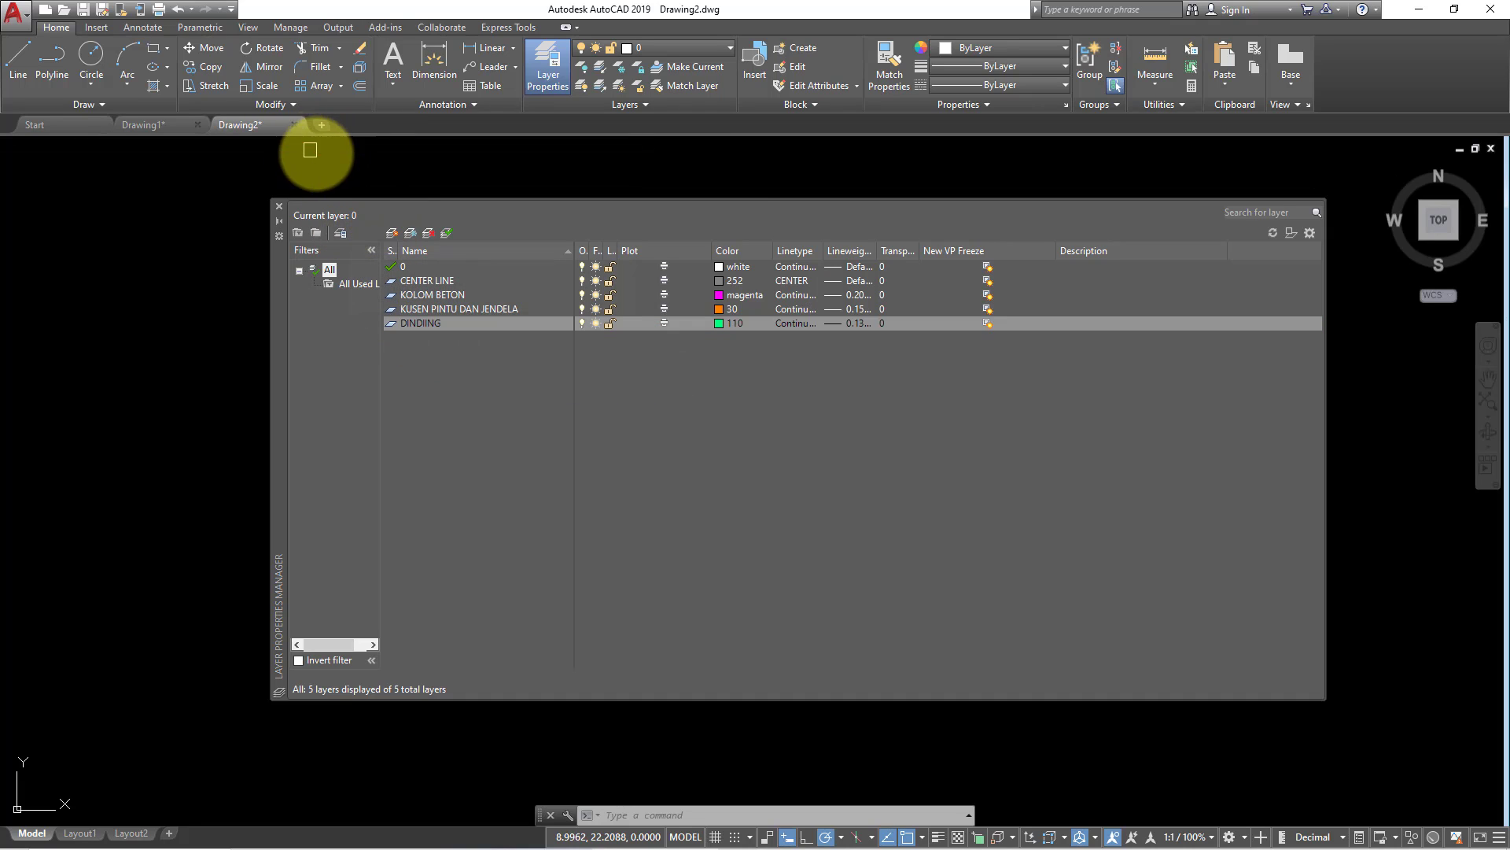
click(431, 283)
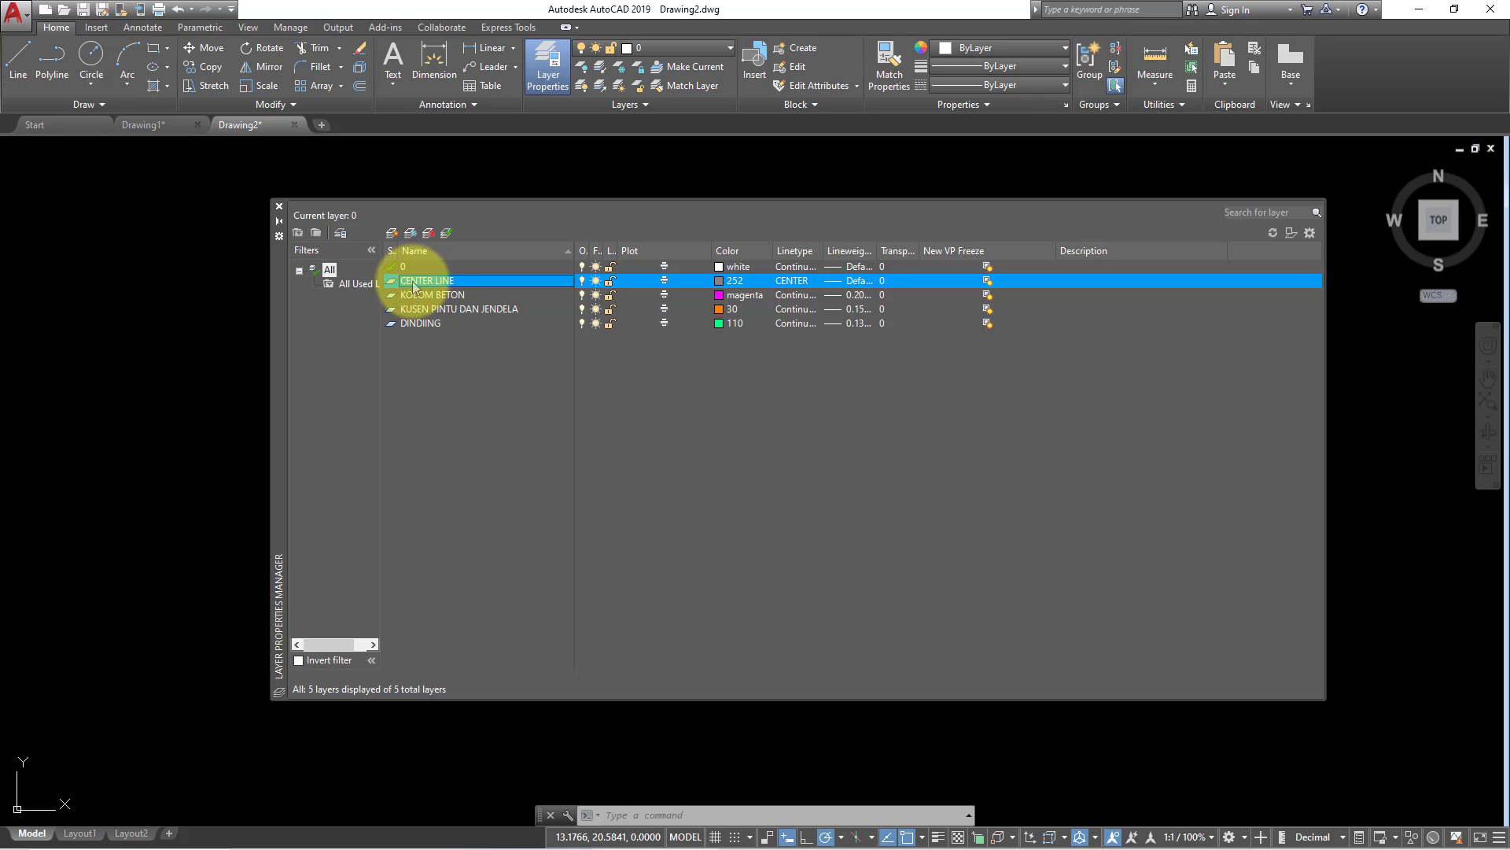
click(446, 238)
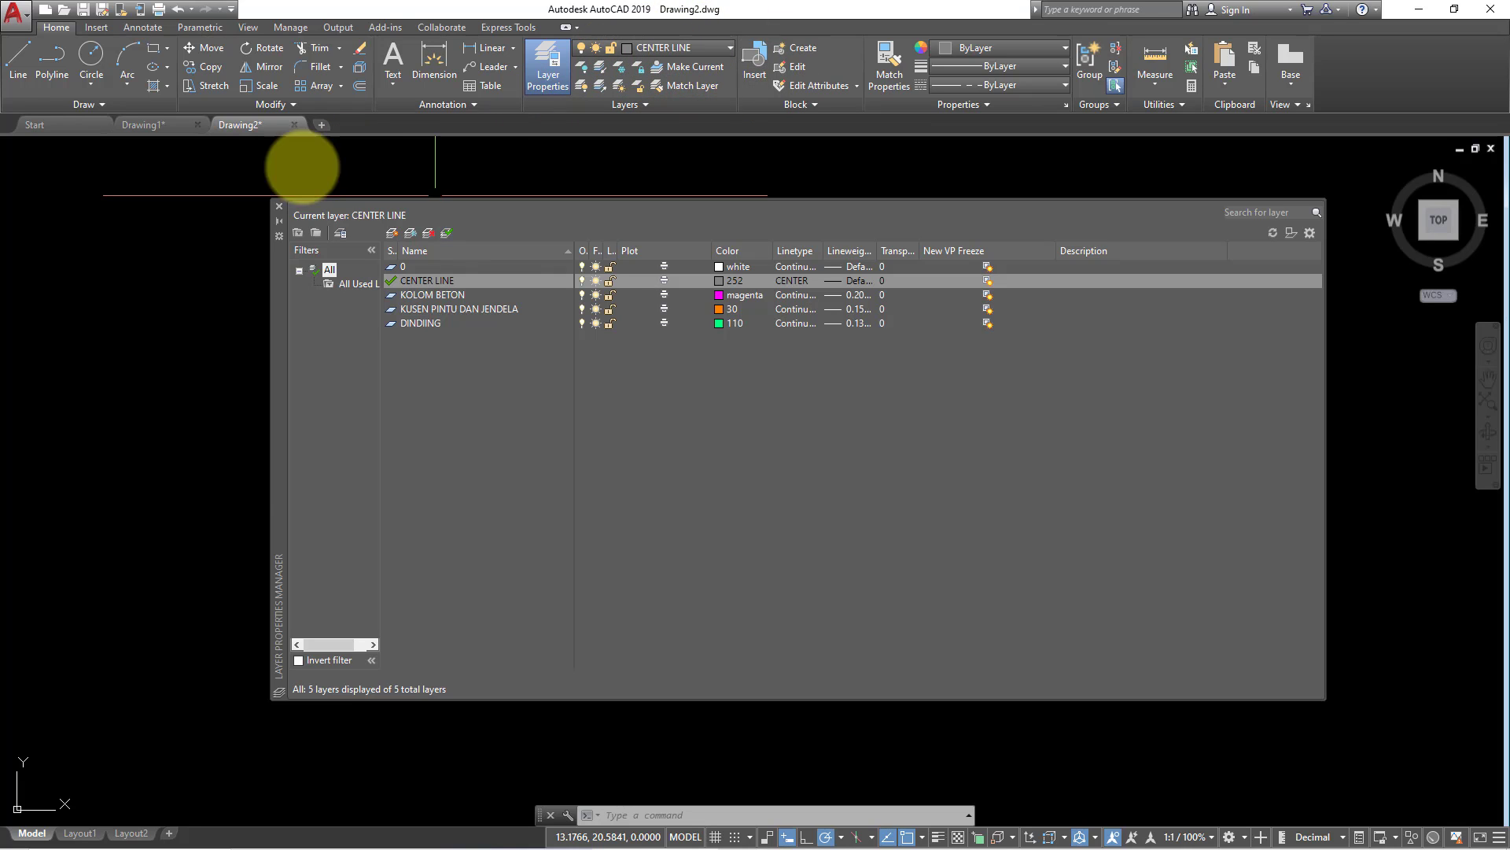
click(279, 207)
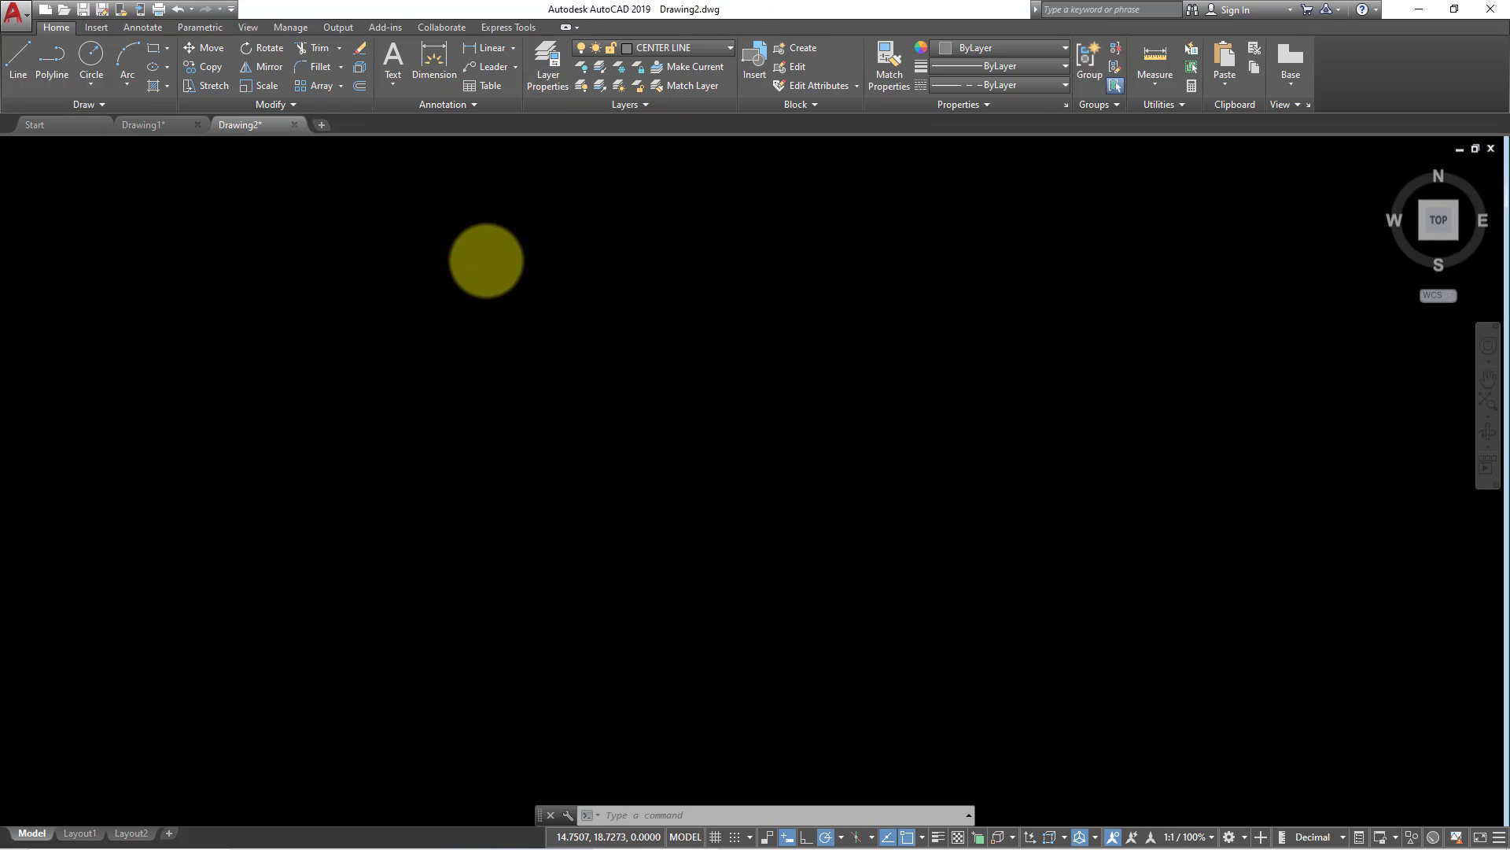
Draw a 600 by 1300 rectangle near the origin on the CENTER LINE layer.
middle_drag(484, 260, 381, 263)
middle_drag(658, 410, 553, 427)
drag(535, 428, 429, 355)
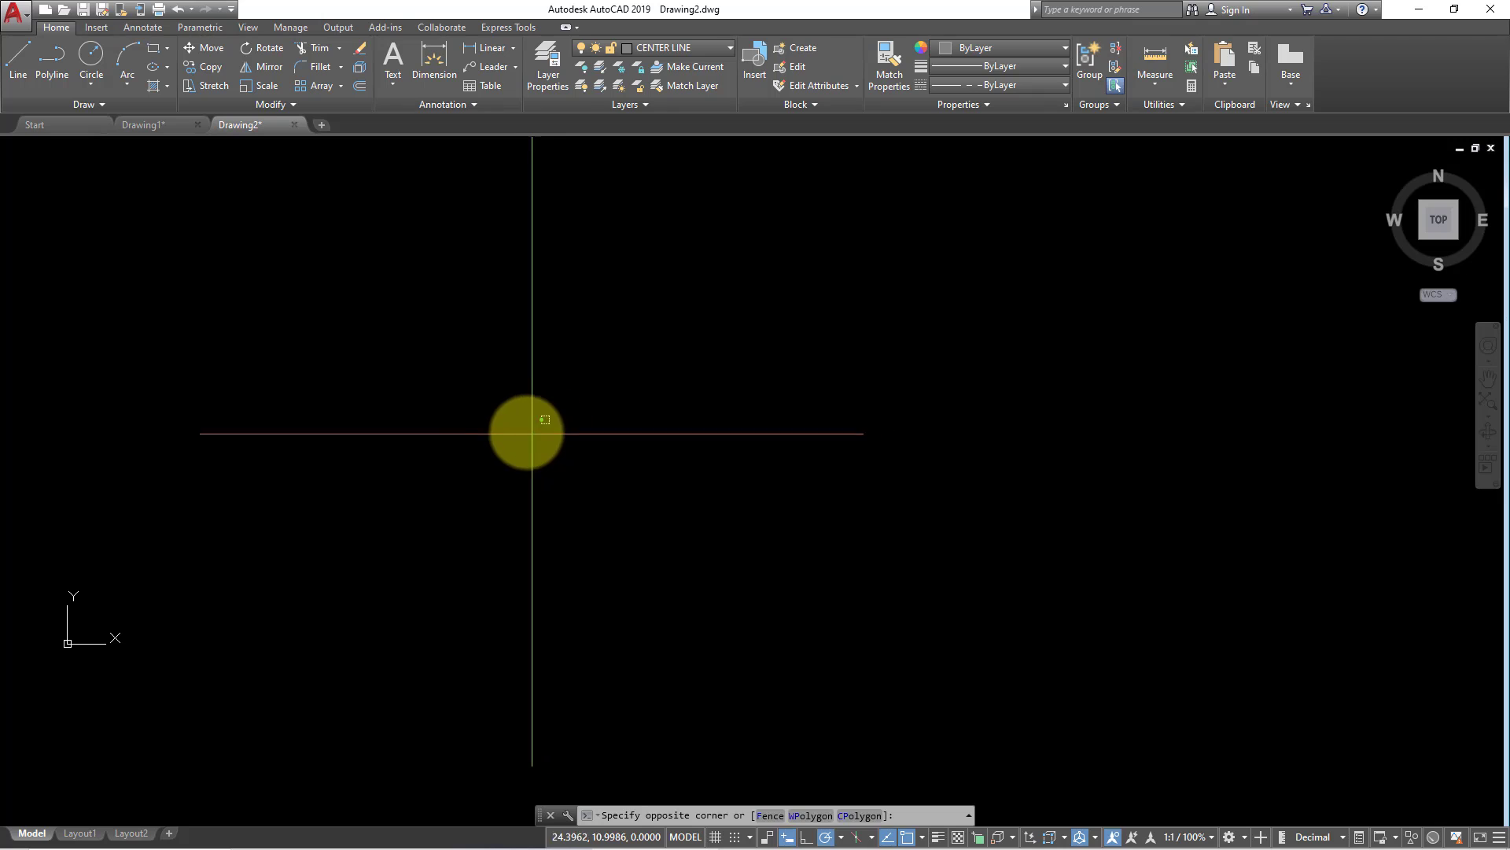
click(153, 50)
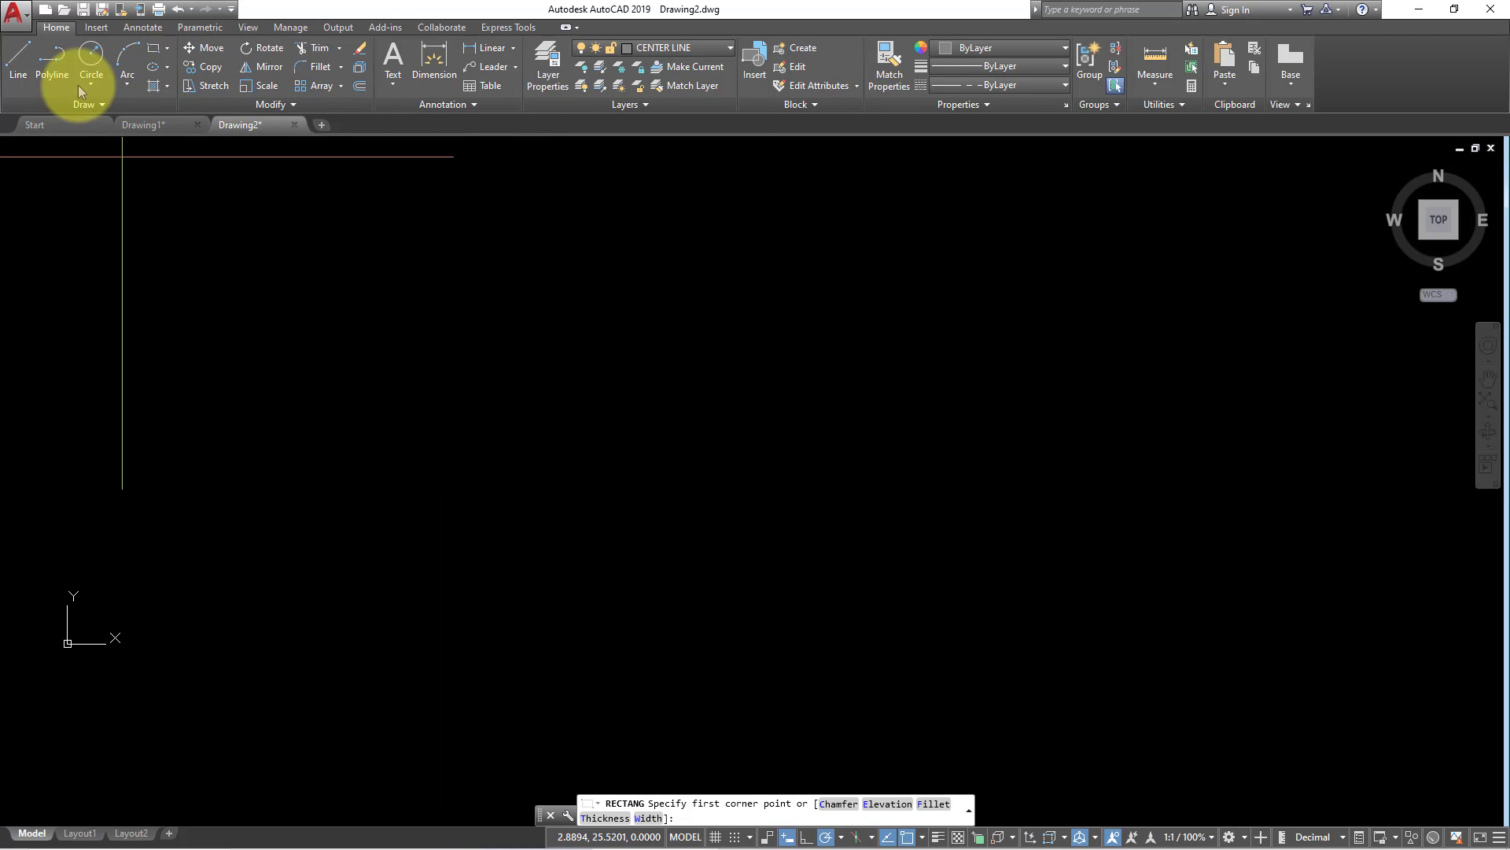
click(163, 45)
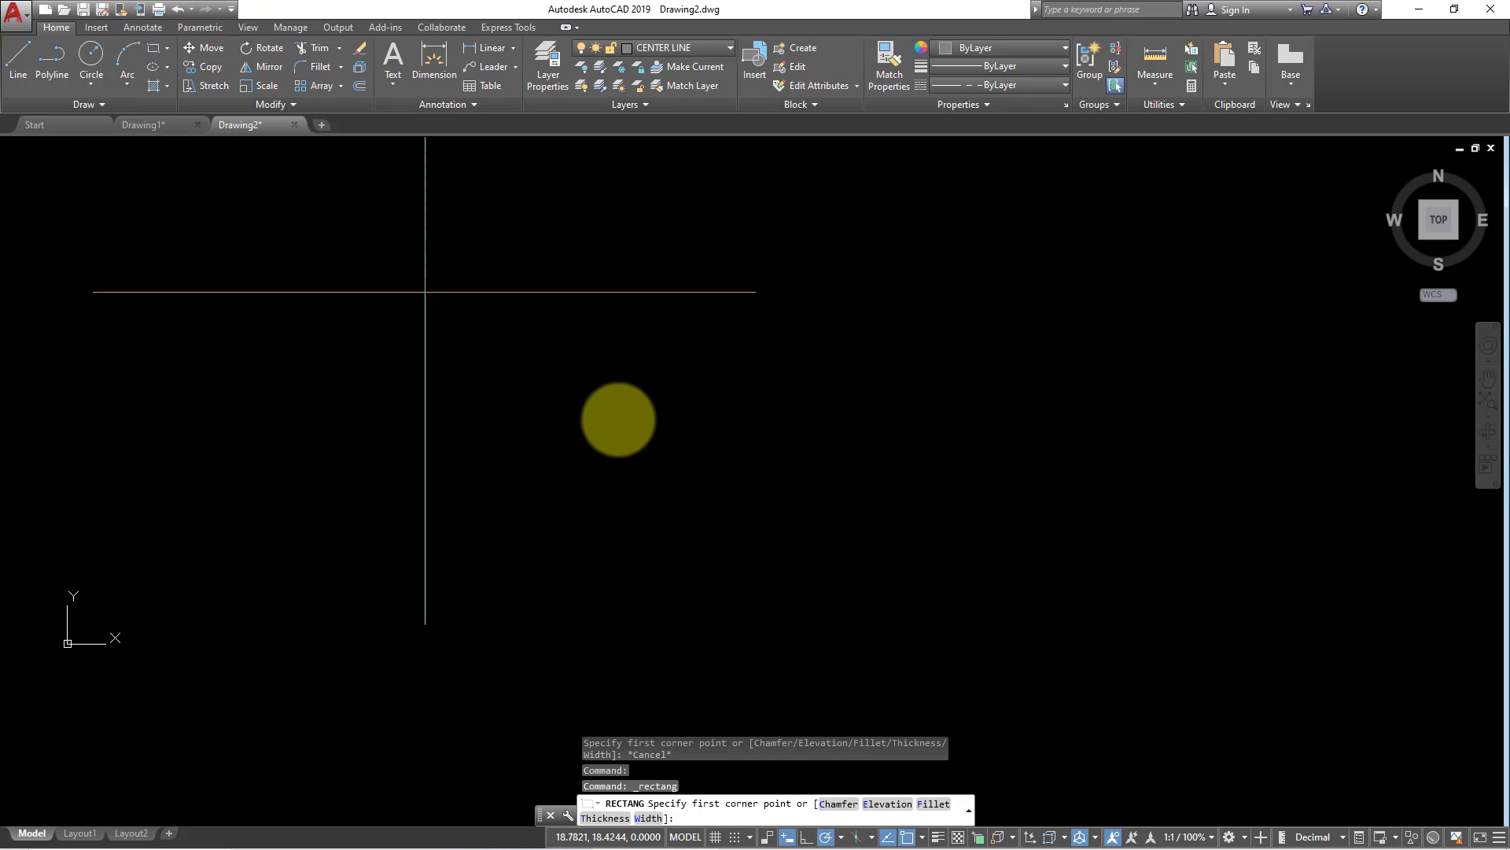
click(612, 655)
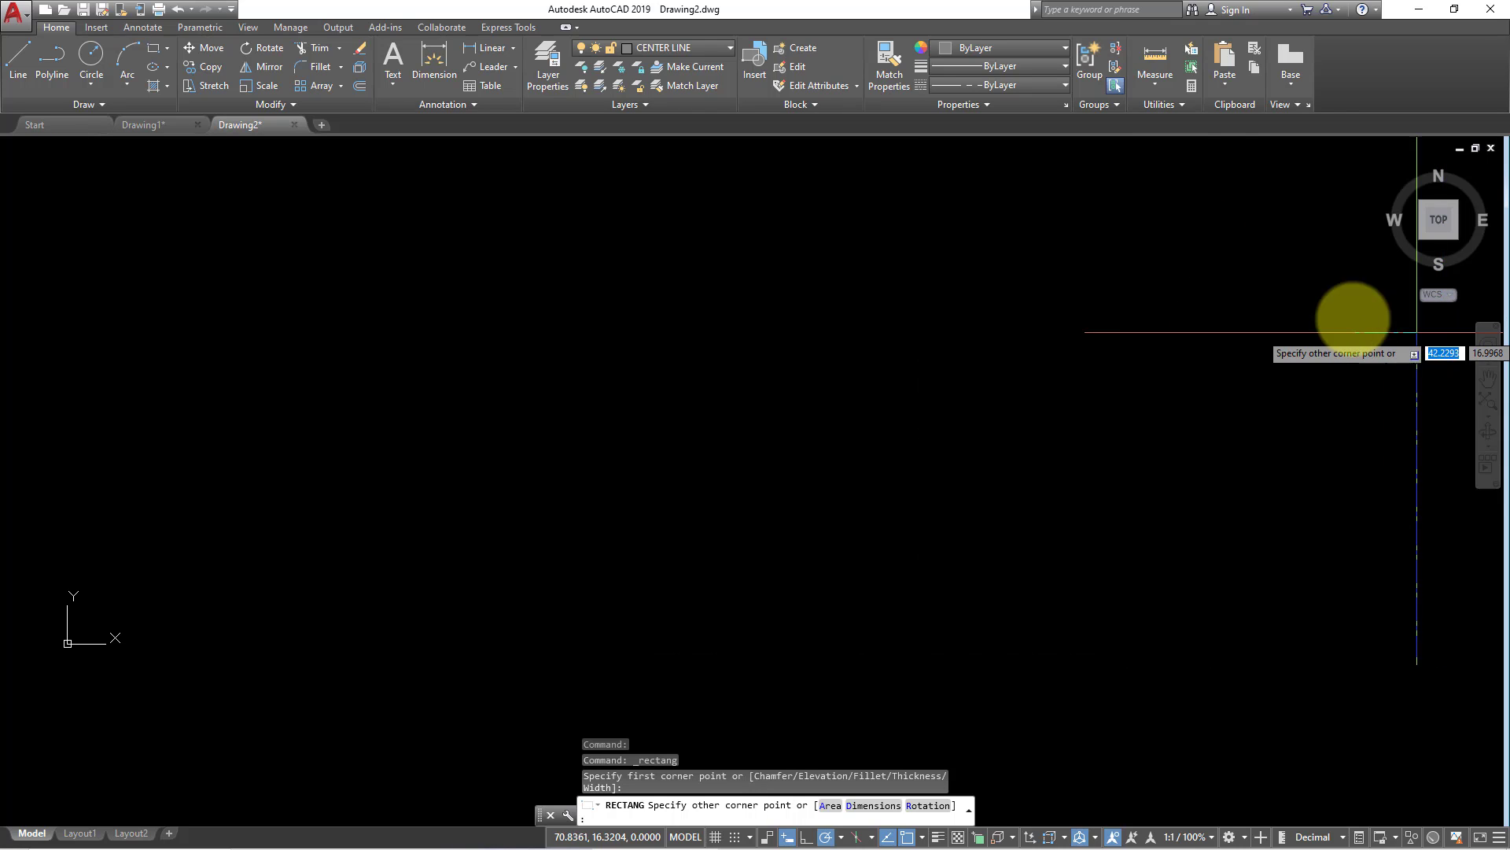
scroll(643, 375, down, 4)
text(600)
key(Tab)
text(1300)
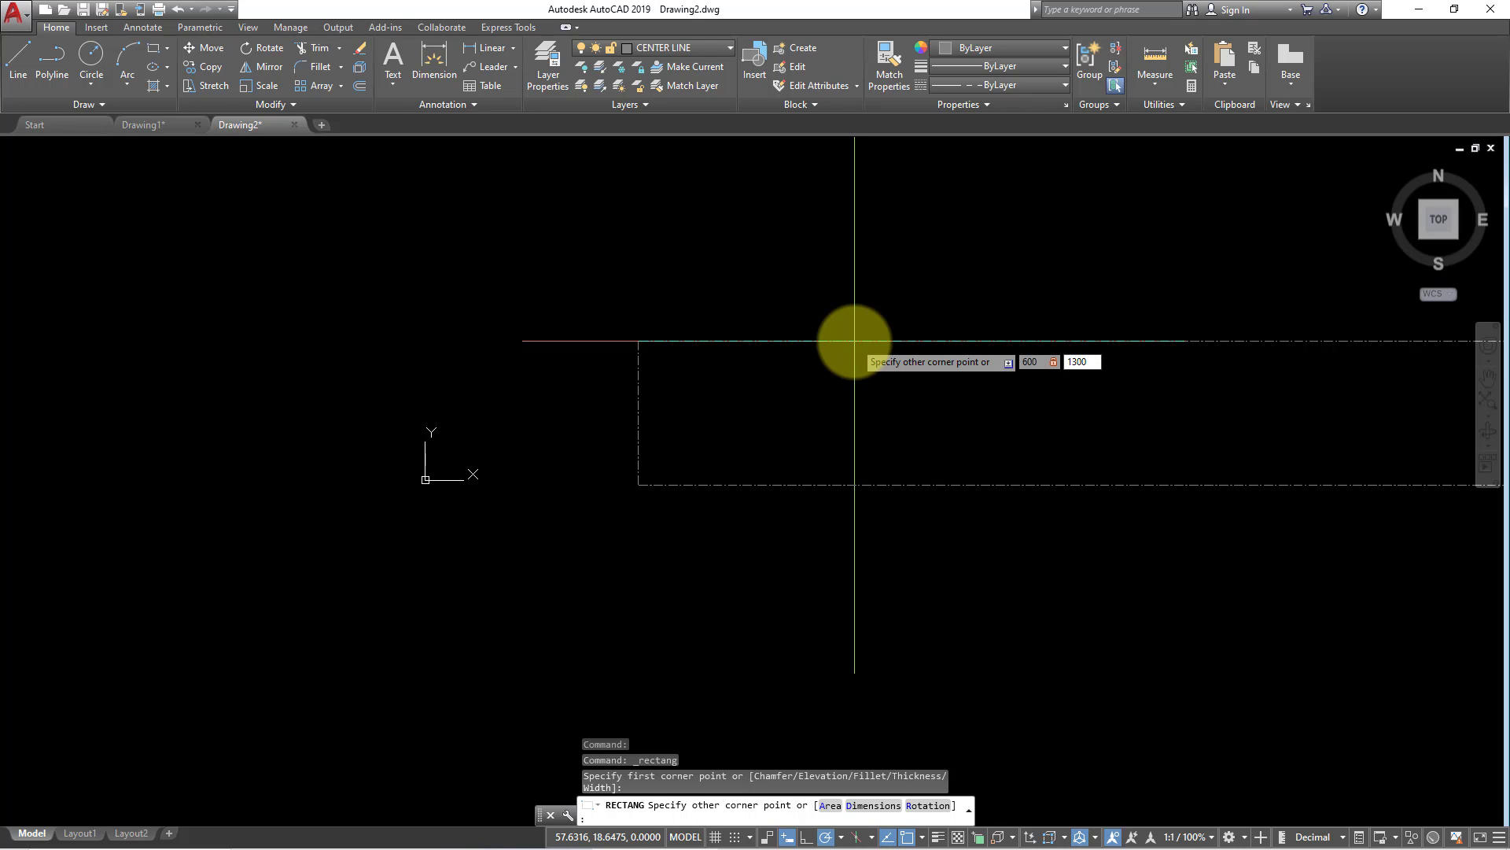
key(Return)
Window-select the rectangle and explode it into separate lines.
scroll(860, 338, down, 3)
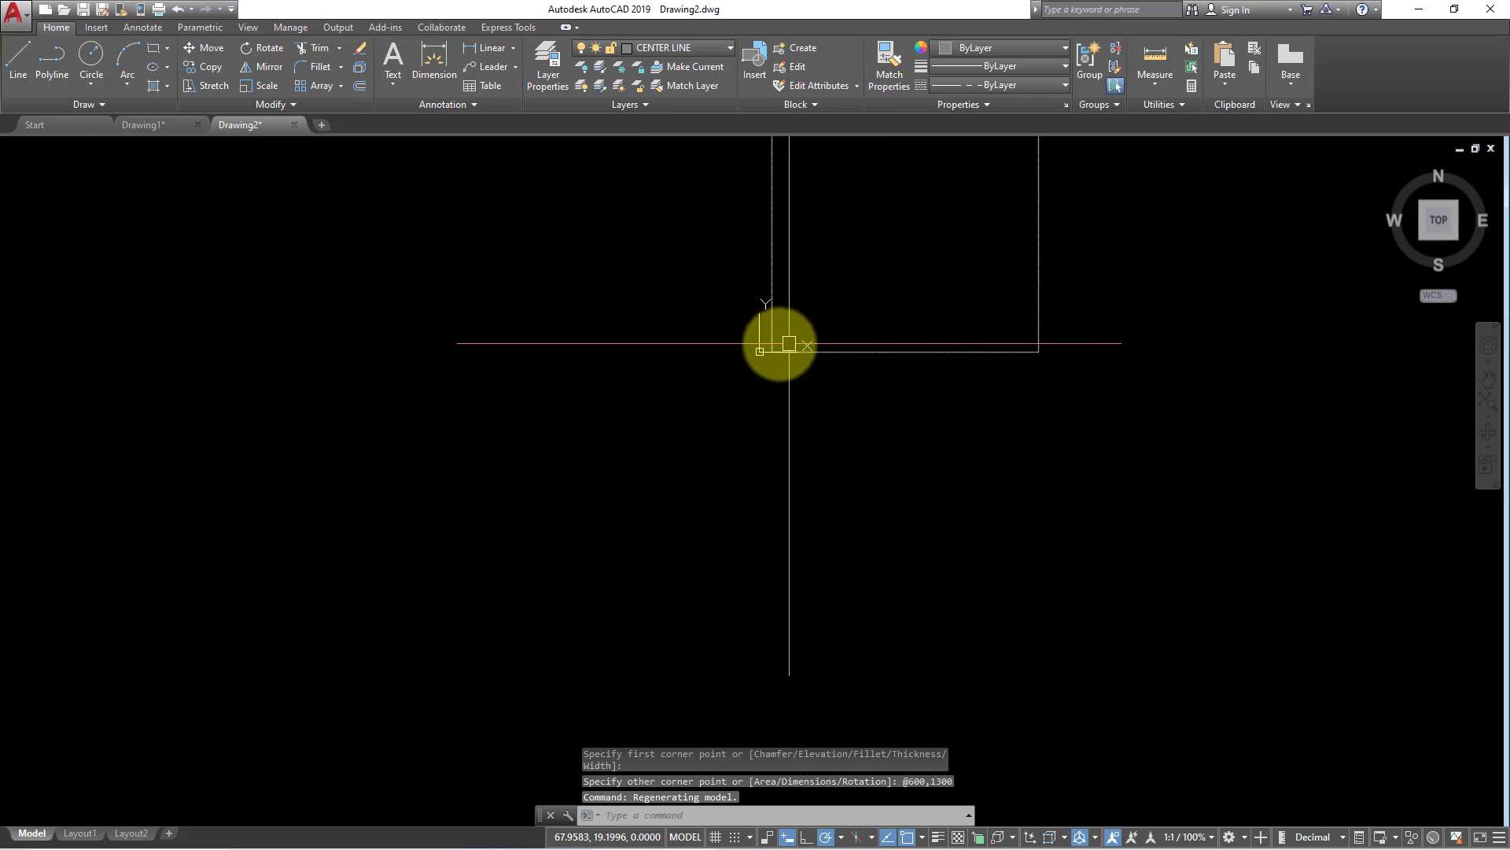
scroll(787, 337, down, 3)
scroll(826, 365, up, 2)
scroll(778, 339, up, 4)
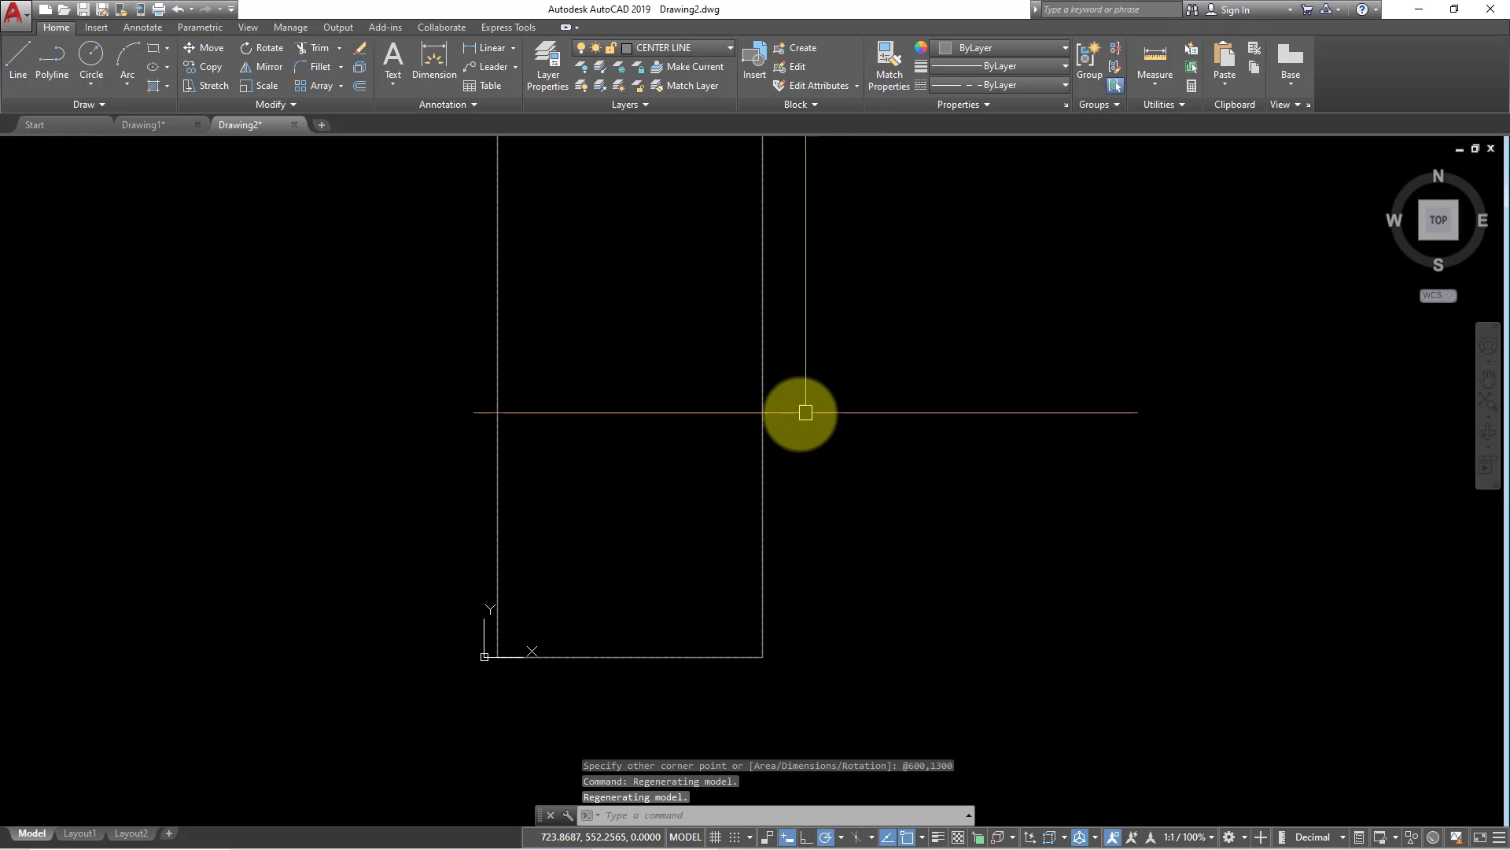
drag(816, 414, 655, 341)
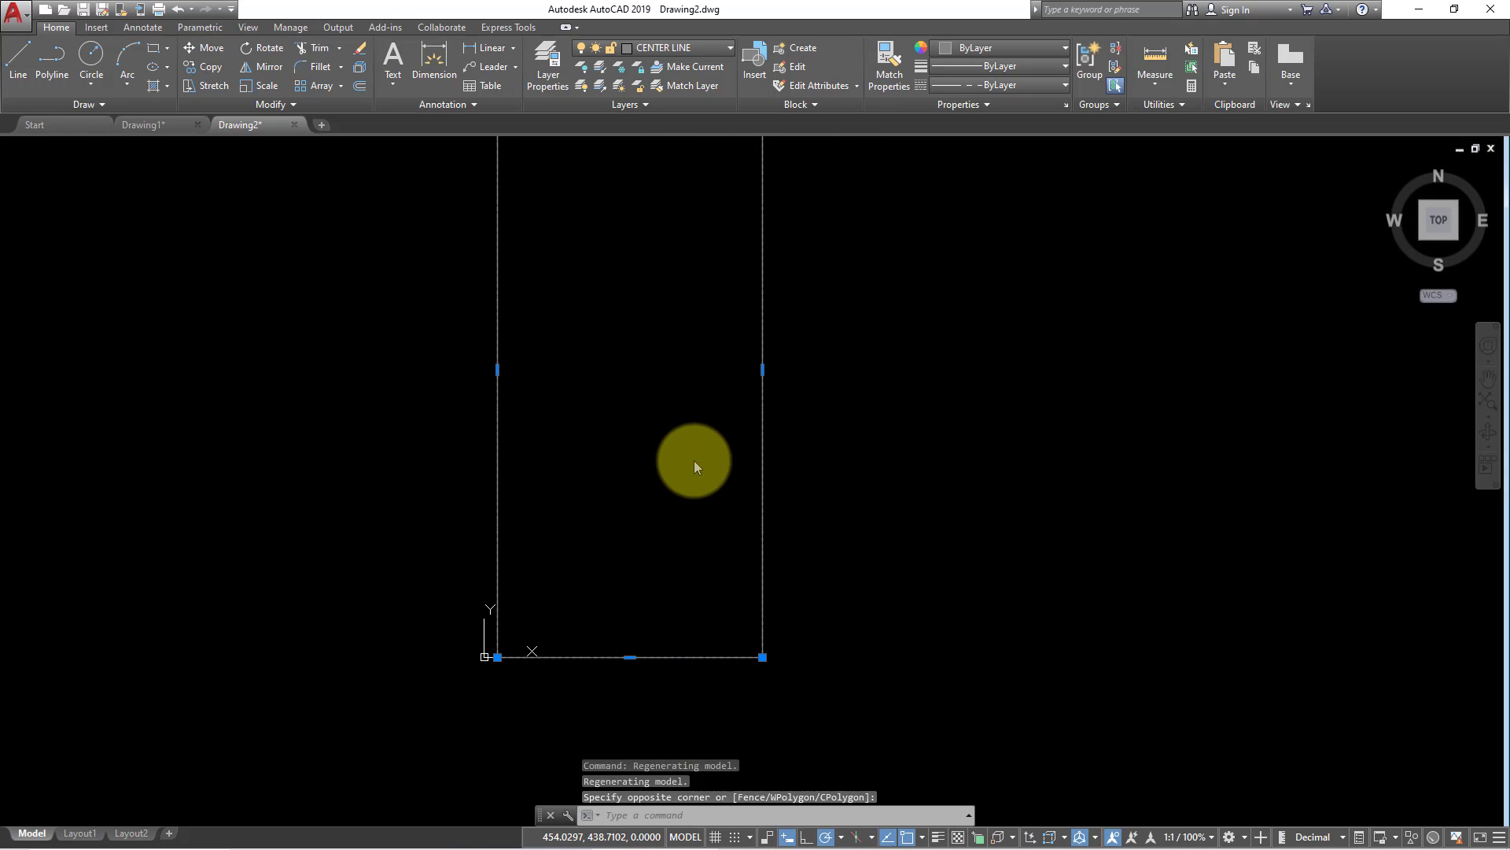
key(Return)
key(Escape)
mouse_move(691, 460)
middle_down()
mouse_move(746, 556)
mouse_move(747, 528)
middle_up()
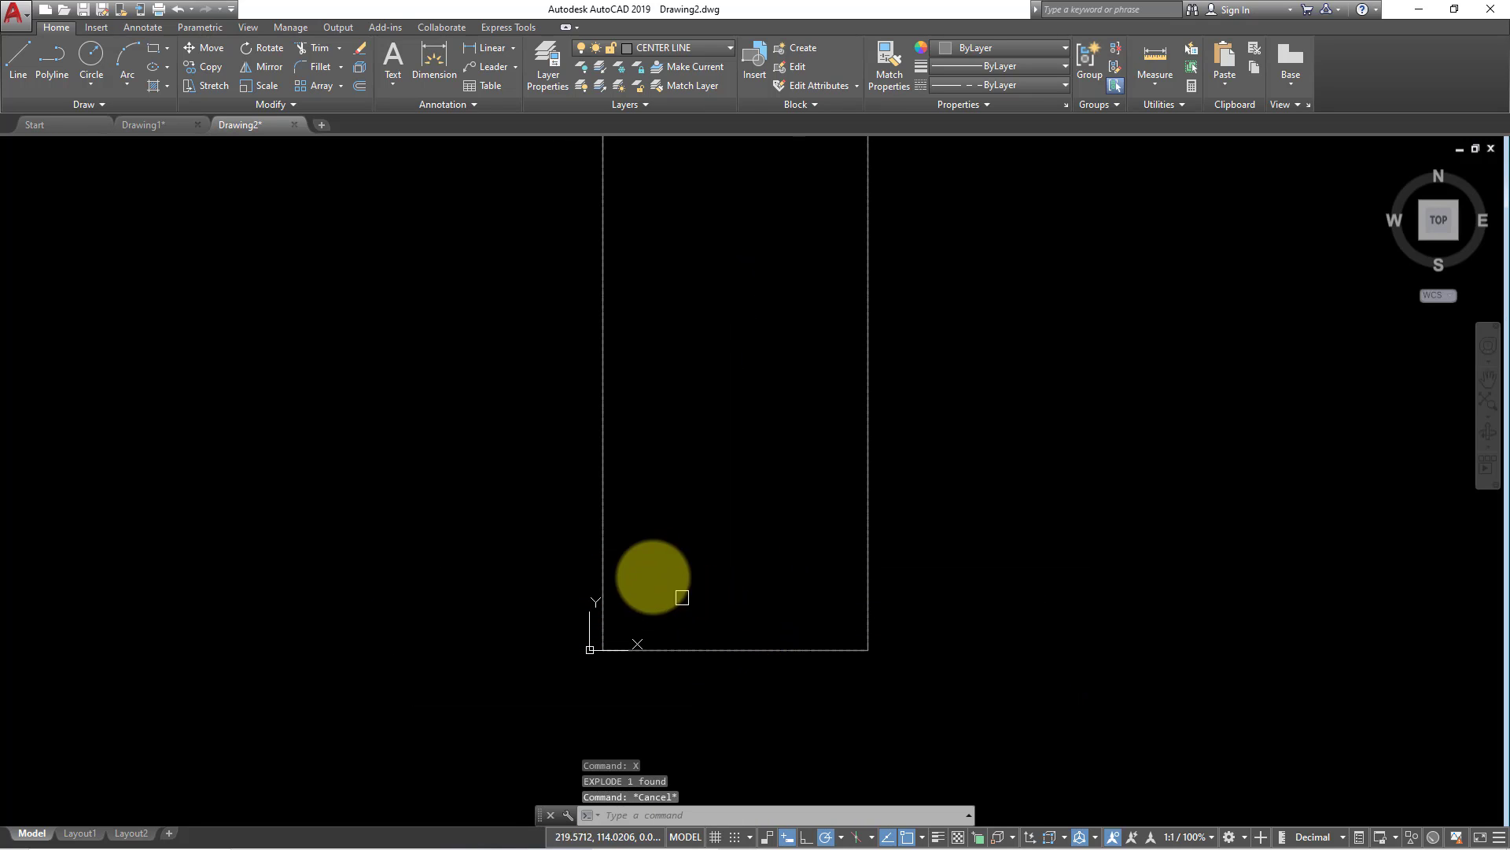
Offset the rectangle's bottom edge 350 upward as a new horizontal centre line.
click(603, 456)
key(Escape)
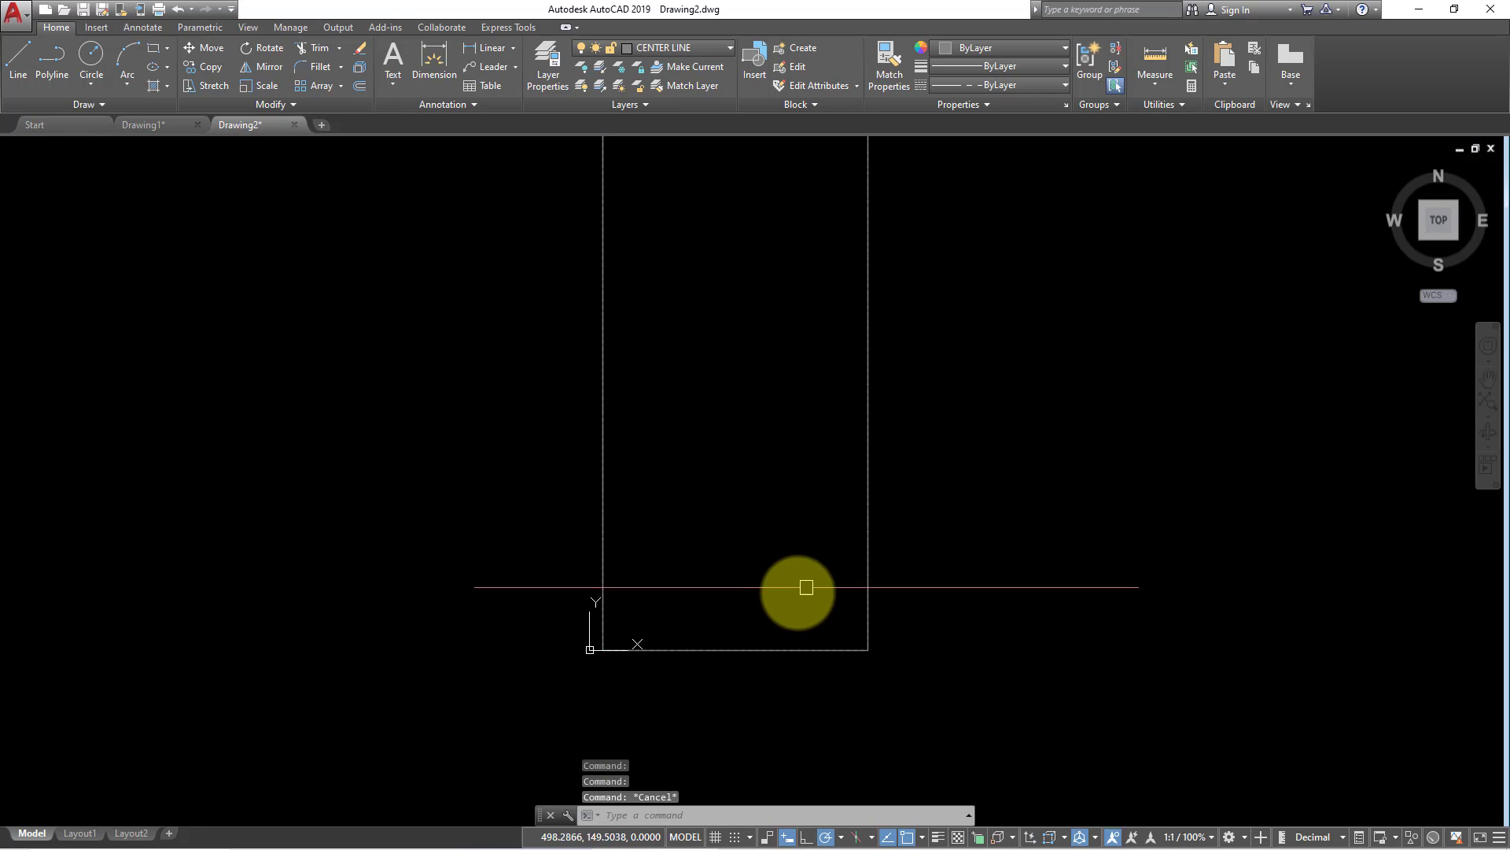
key(Escape)
key(Return)
text(35)
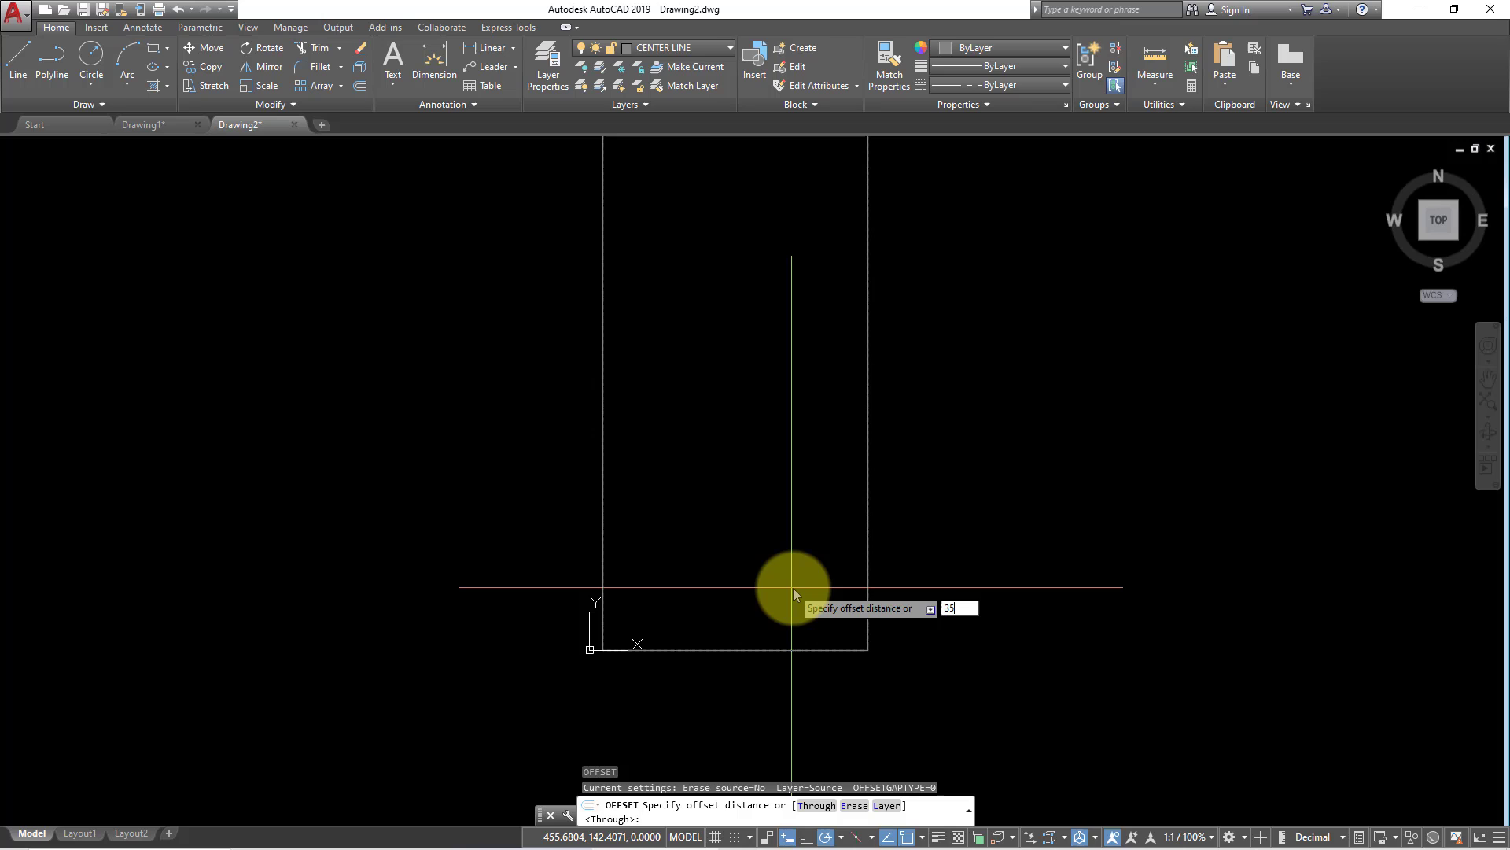
text(0)
key(Return)
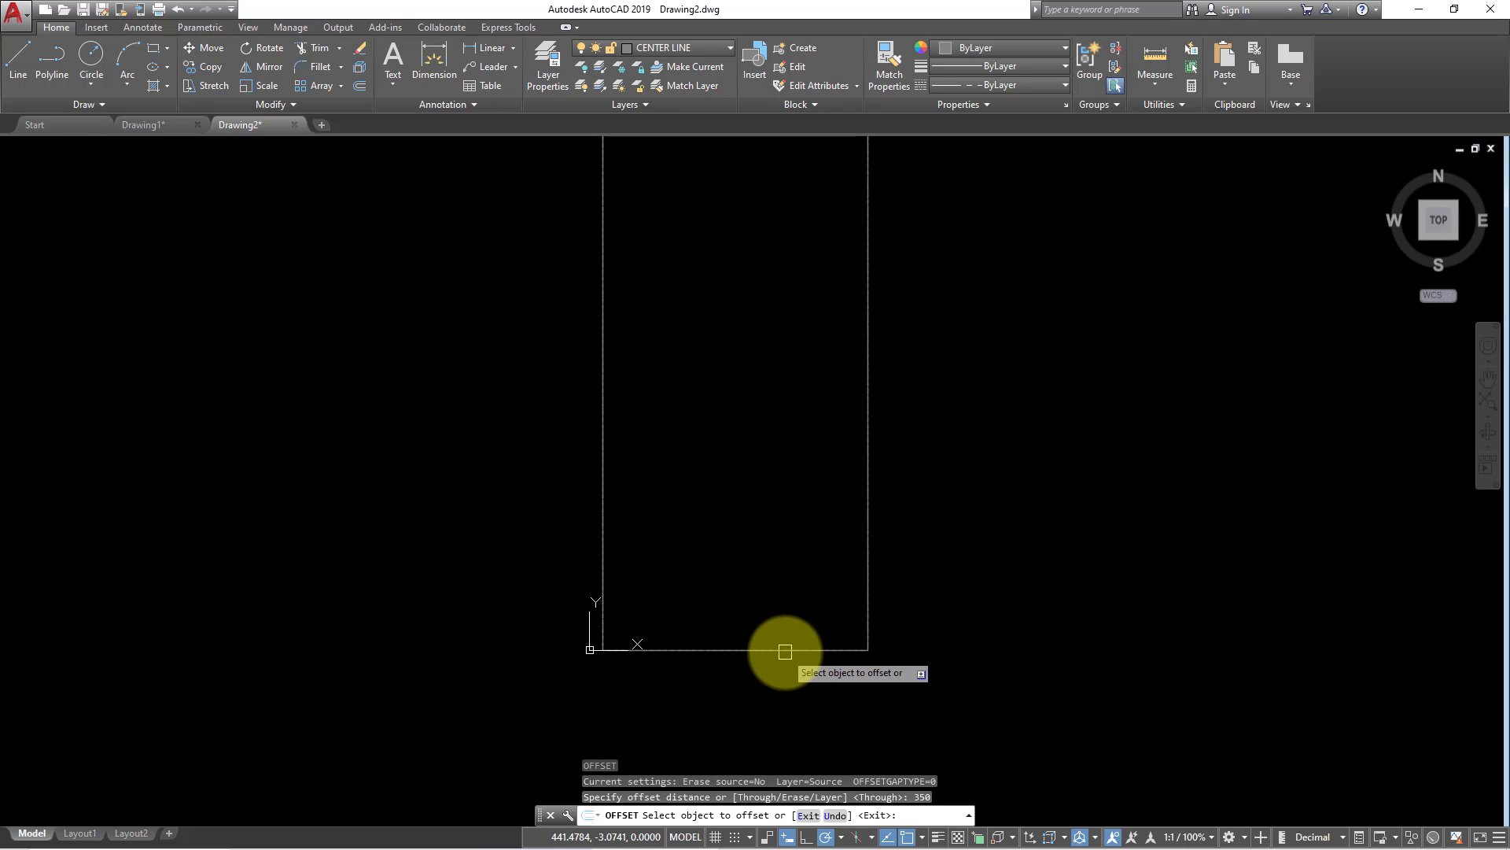
click(785, 647)
click(775, 550)
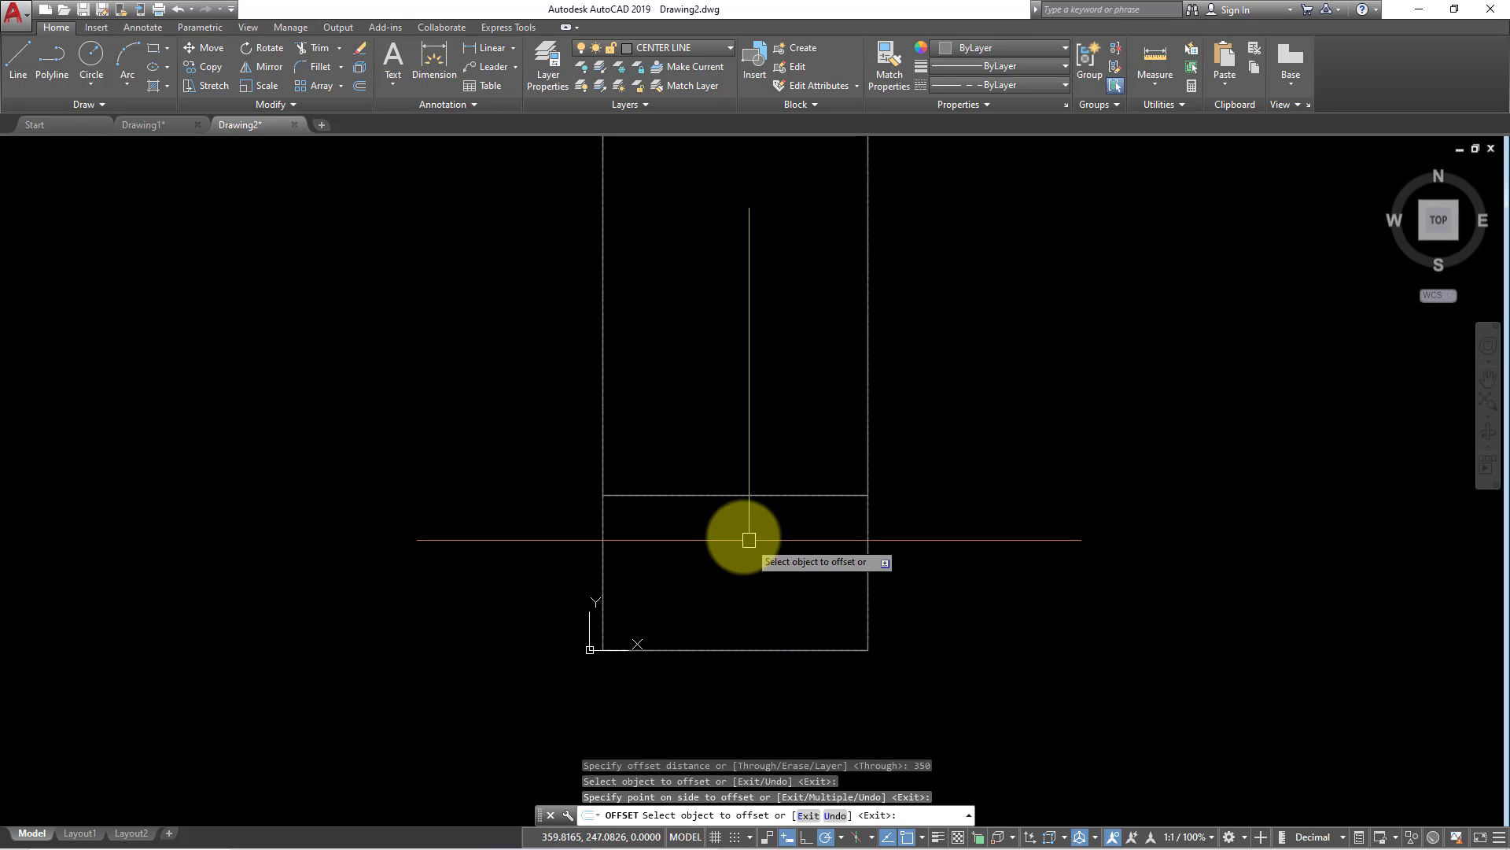
key(Escape)
Offset the rectangle's left edge 300 to the right as a vertical grid line.
click(669, 494)
key(Return)
text(1)
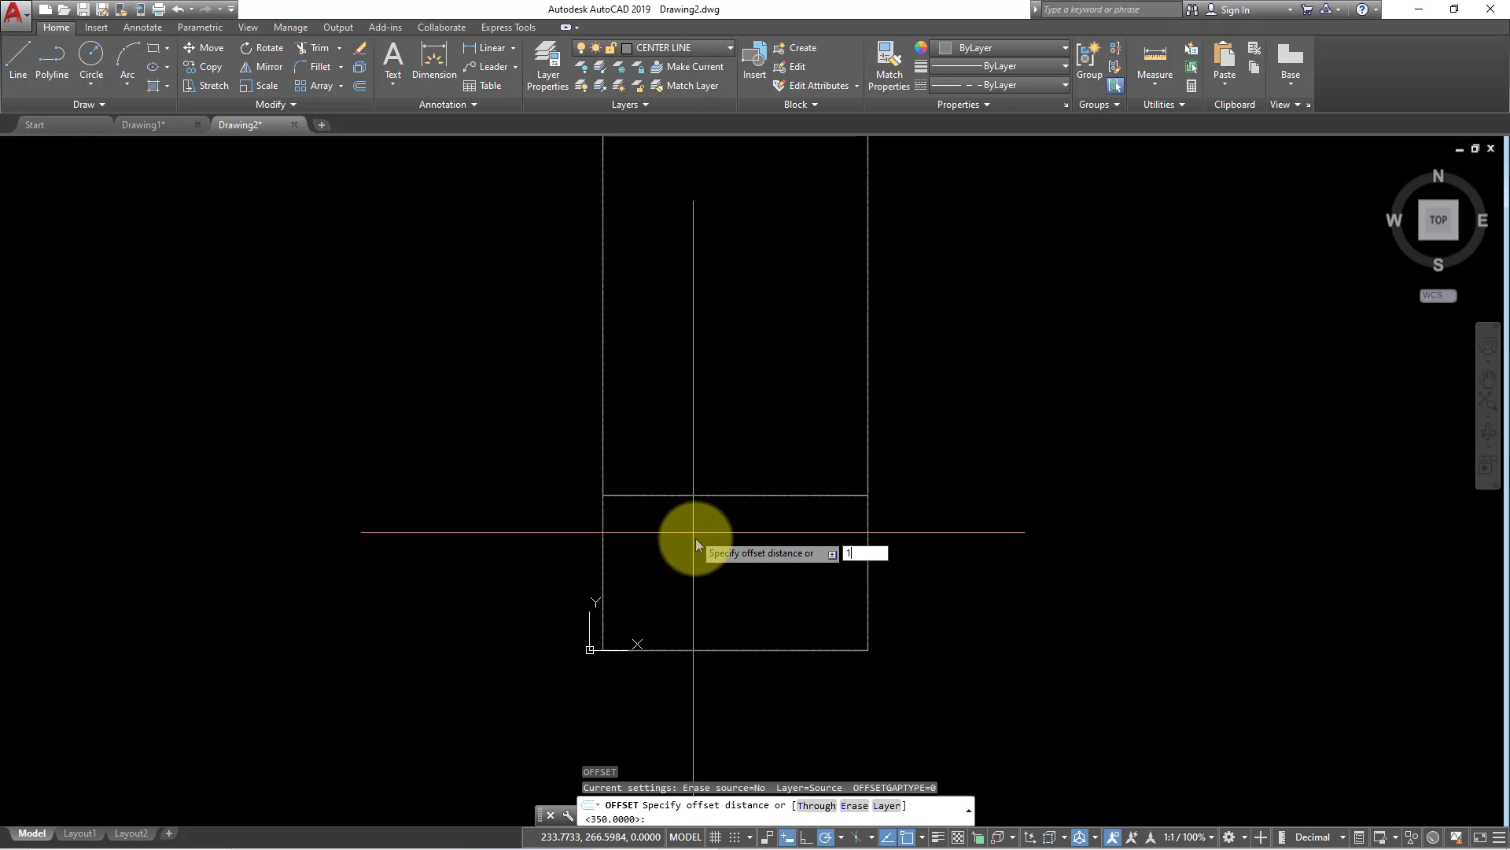
key(Escape)
key(Return)
text(3)
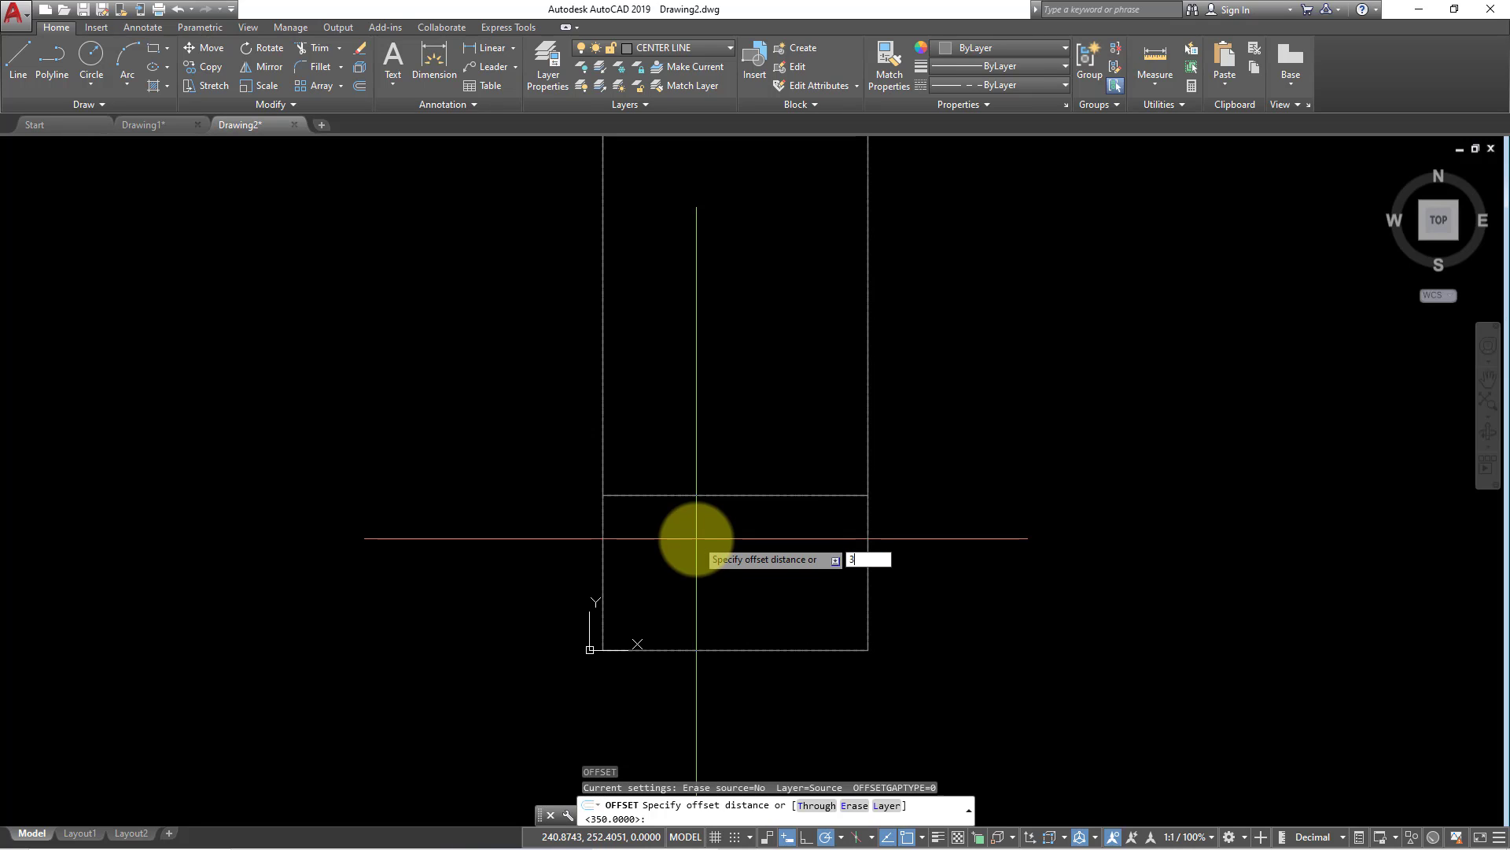
text(00)
key(Return)
click(603, 409)
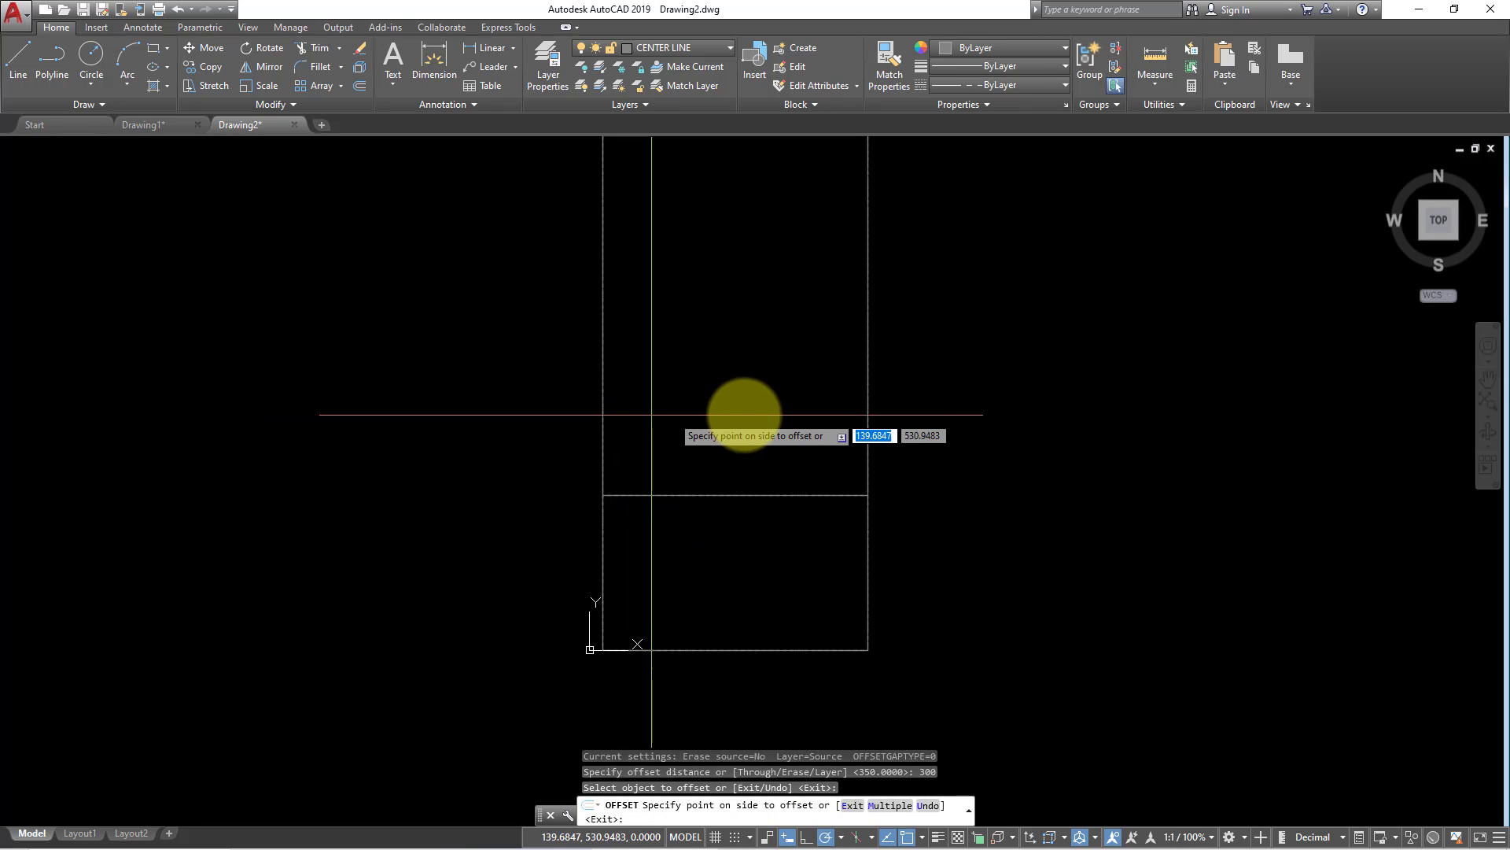
click(747, 421)
key(Escape)
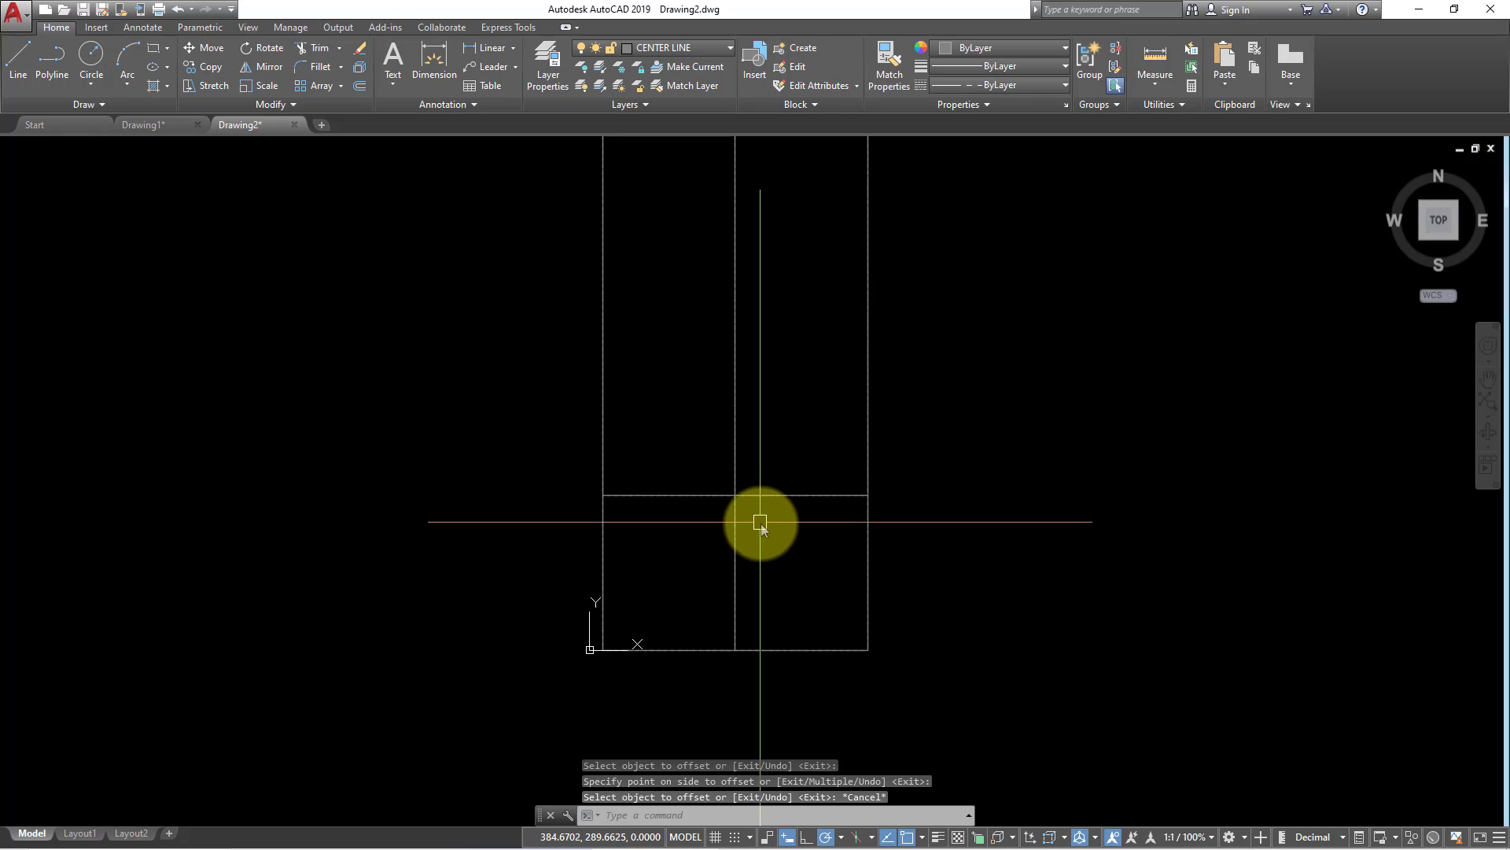
Copy the lower horizontal line 50 upward and trim the overlapping line ends.
key(Return)
key(Return)
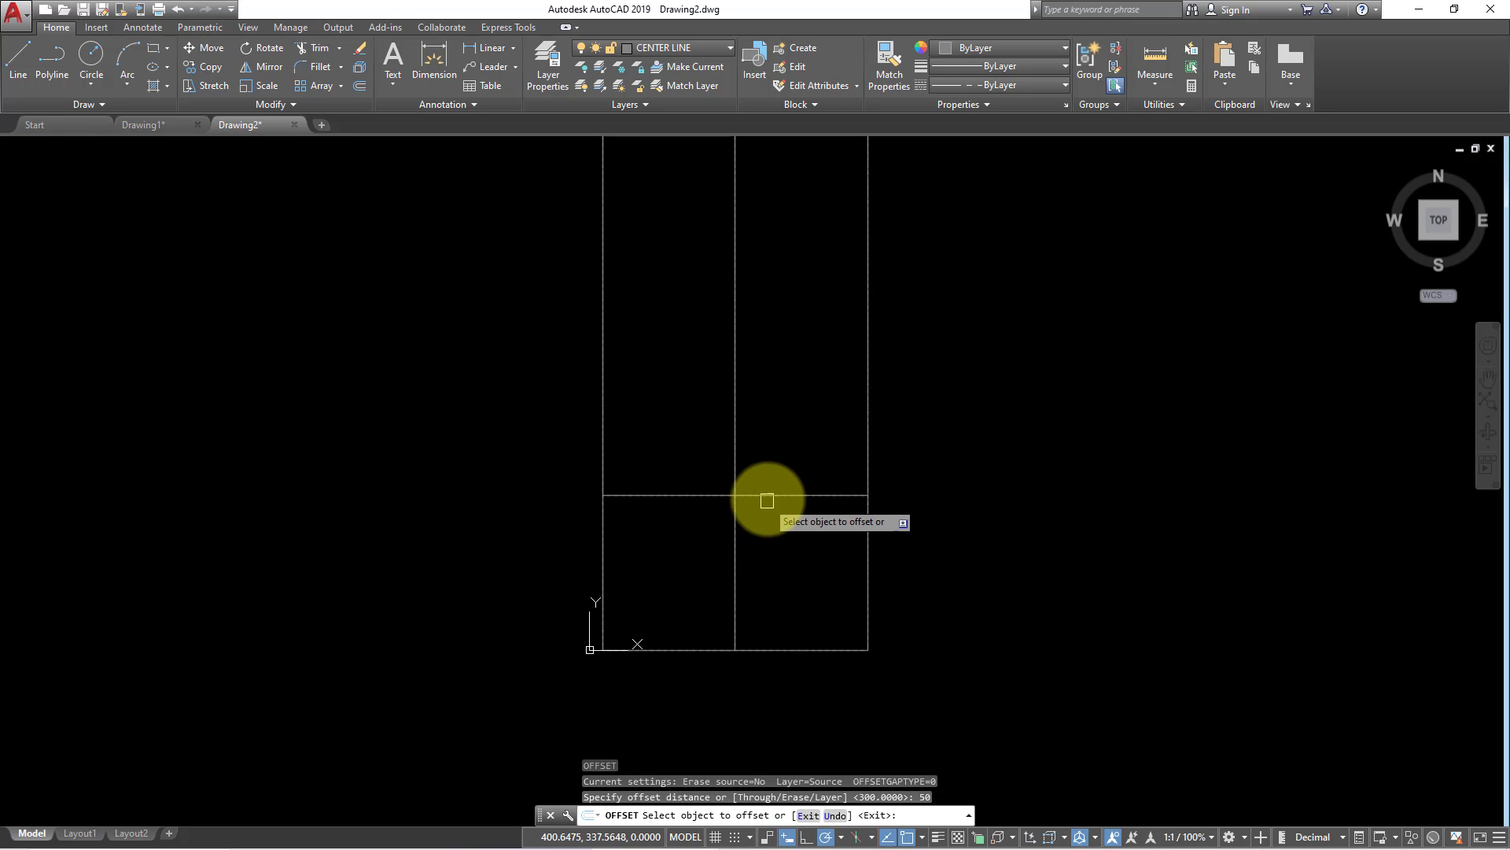
click(769, 496)
click(769, 448)
key(Escape)
key(Escape)
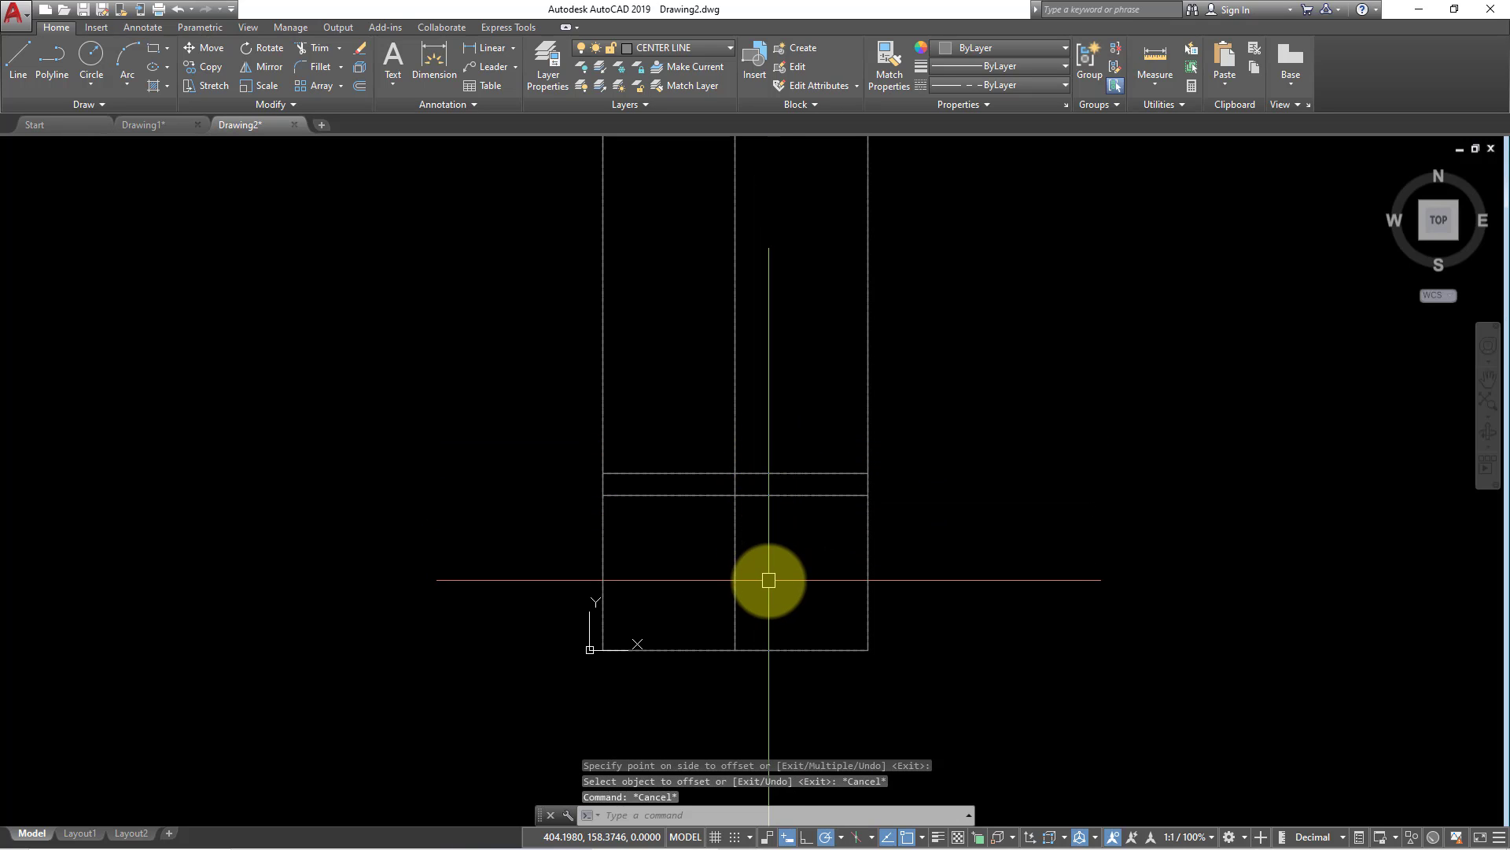
text(TR)
key(Return)
key(Return)
click(680, 495)
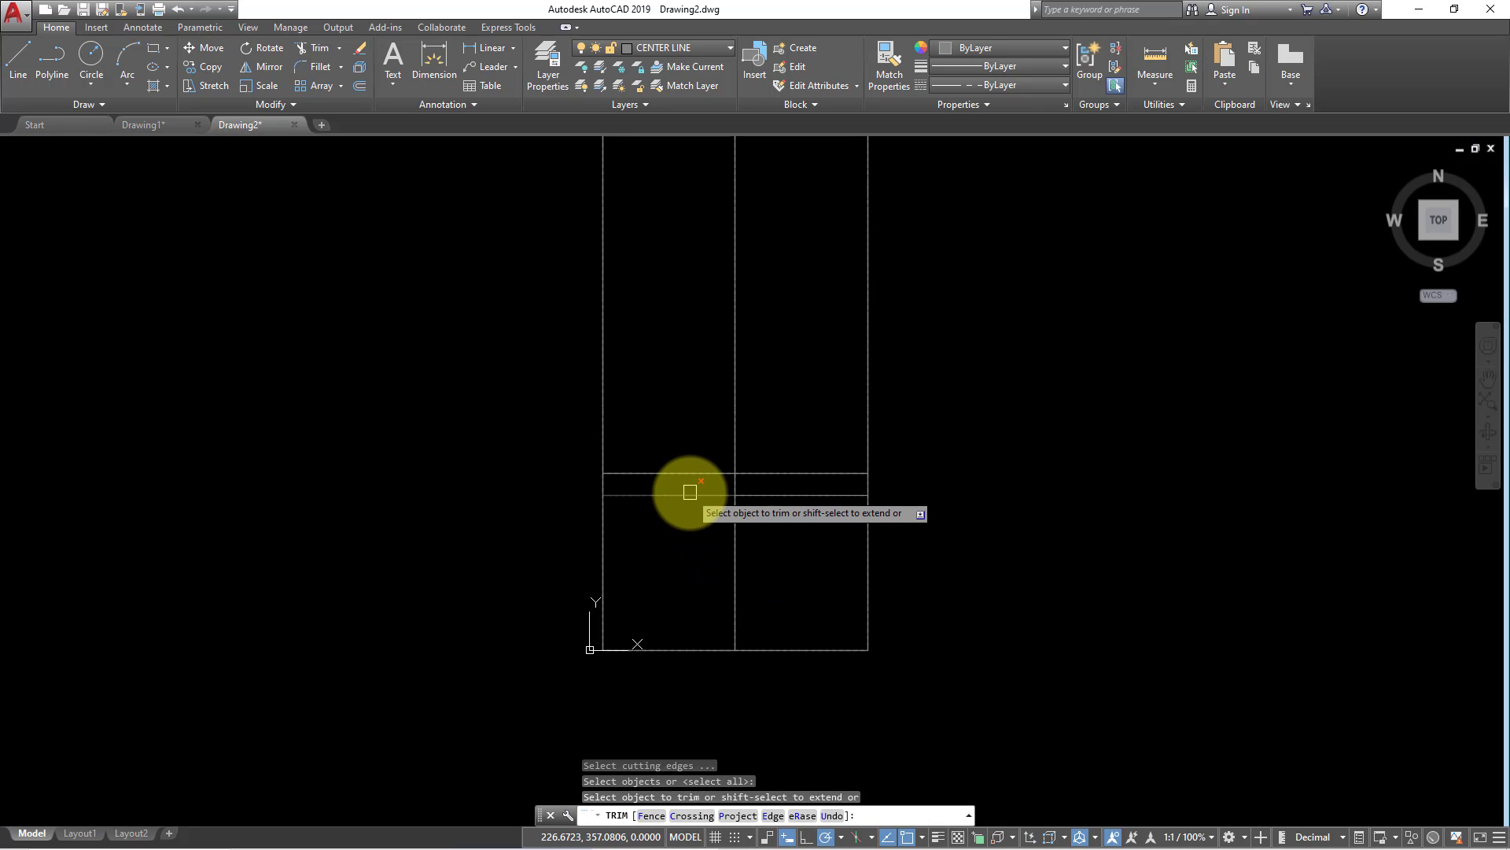
click(777, 474)
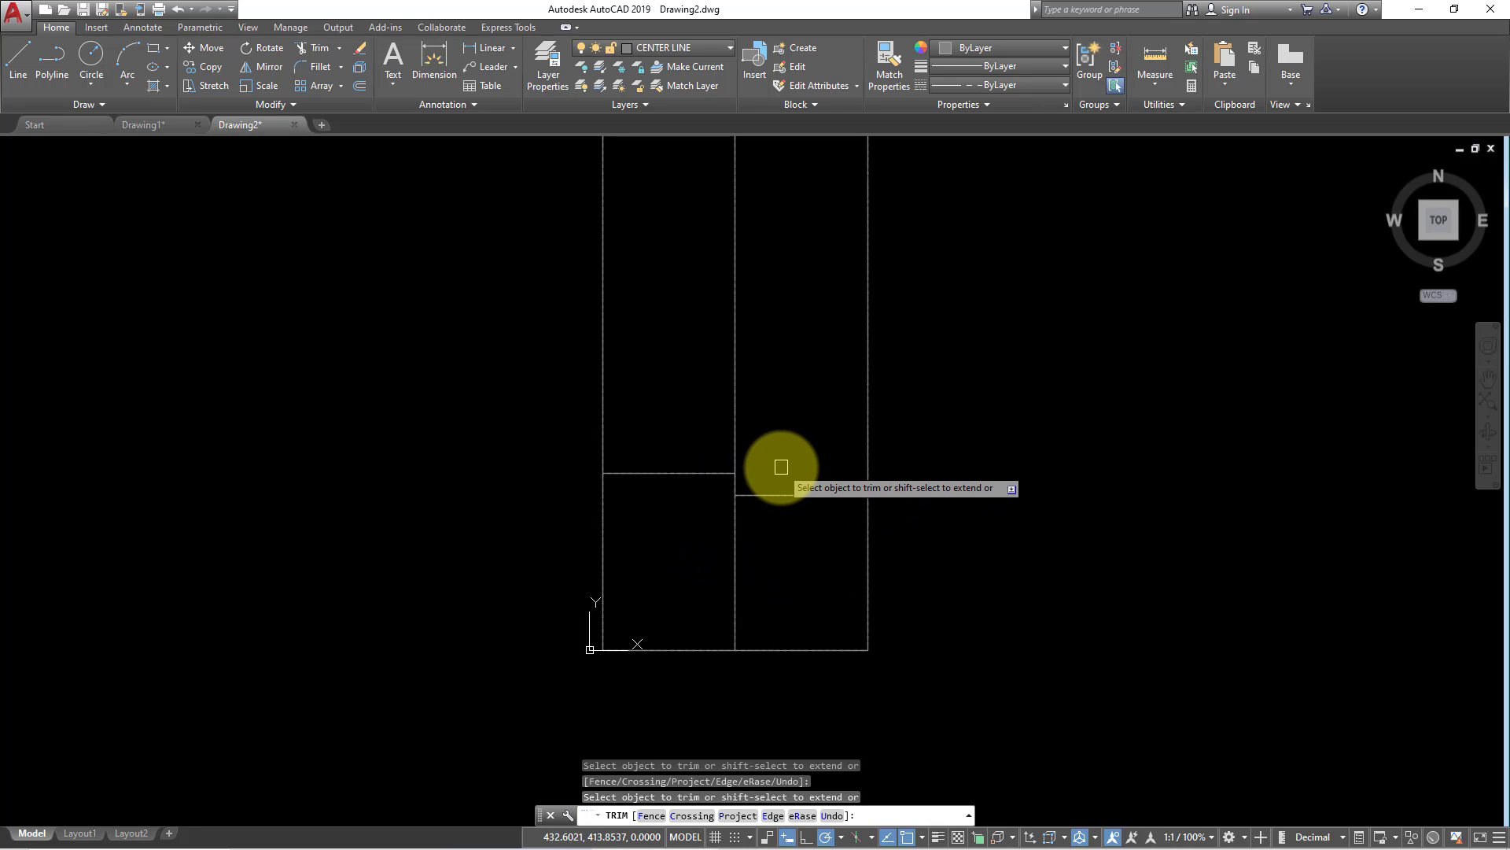
key(Escape)
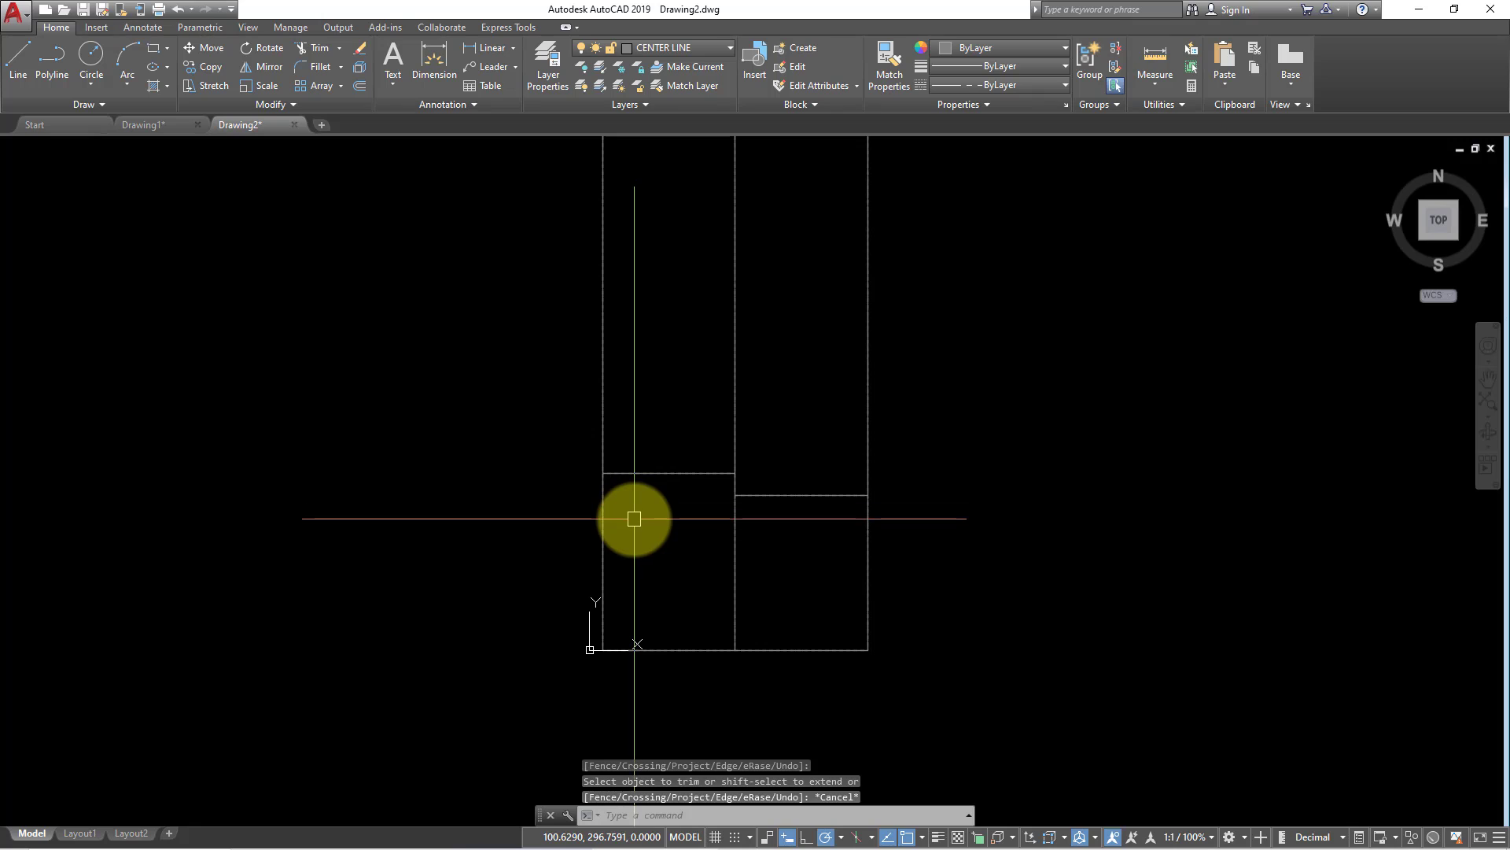
Add a horizontal line 300 above the right column's line.
middle_drag(634, 518, 638, 586)
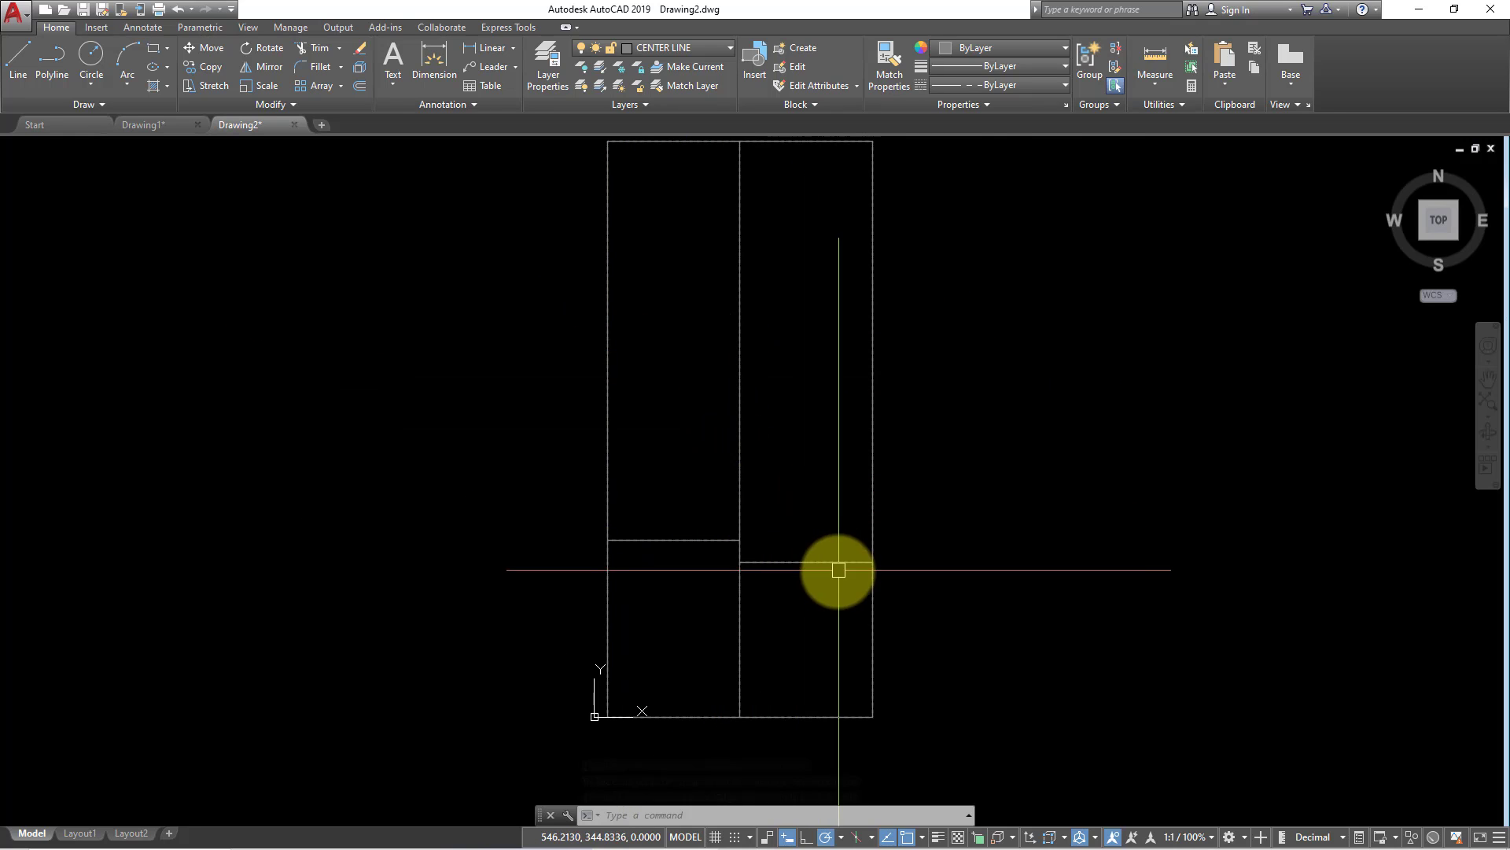
key(Escape)
key(Escape)
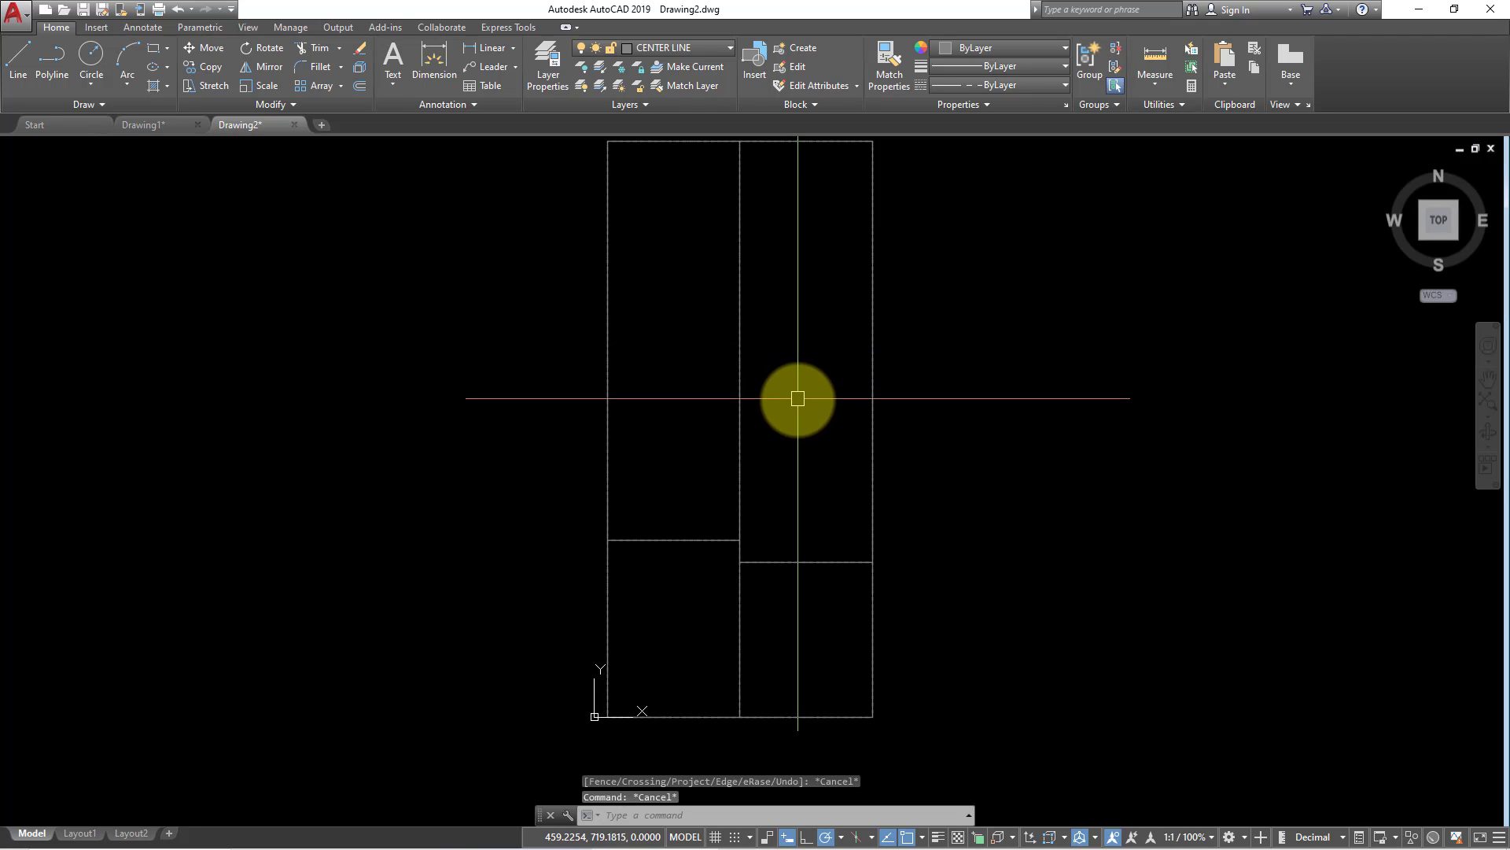
text(o)
key(Return)
text(1)
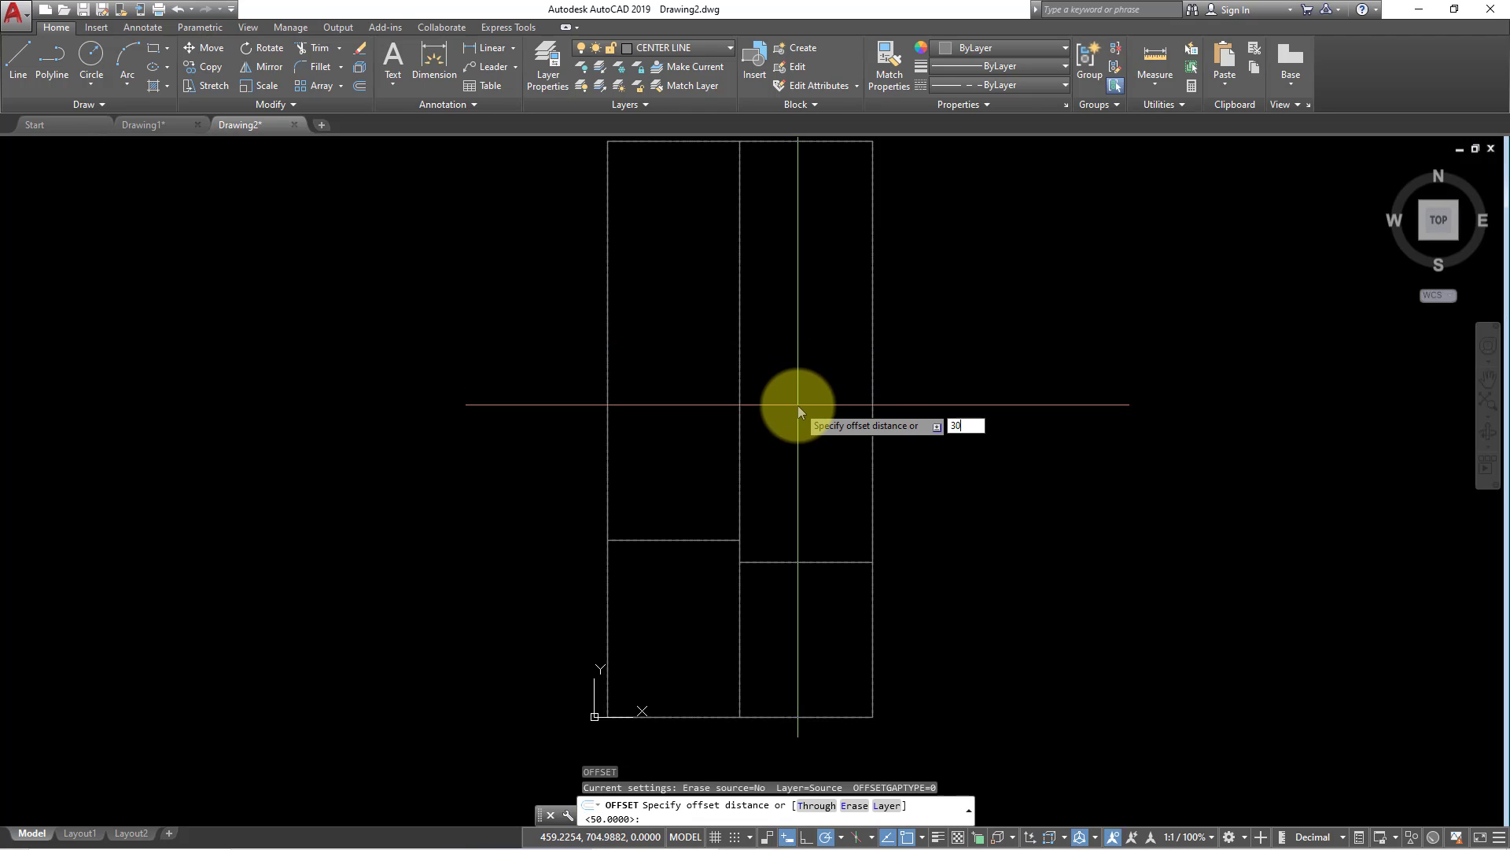
key(Return)
click(775, 560)
click(779, 456)
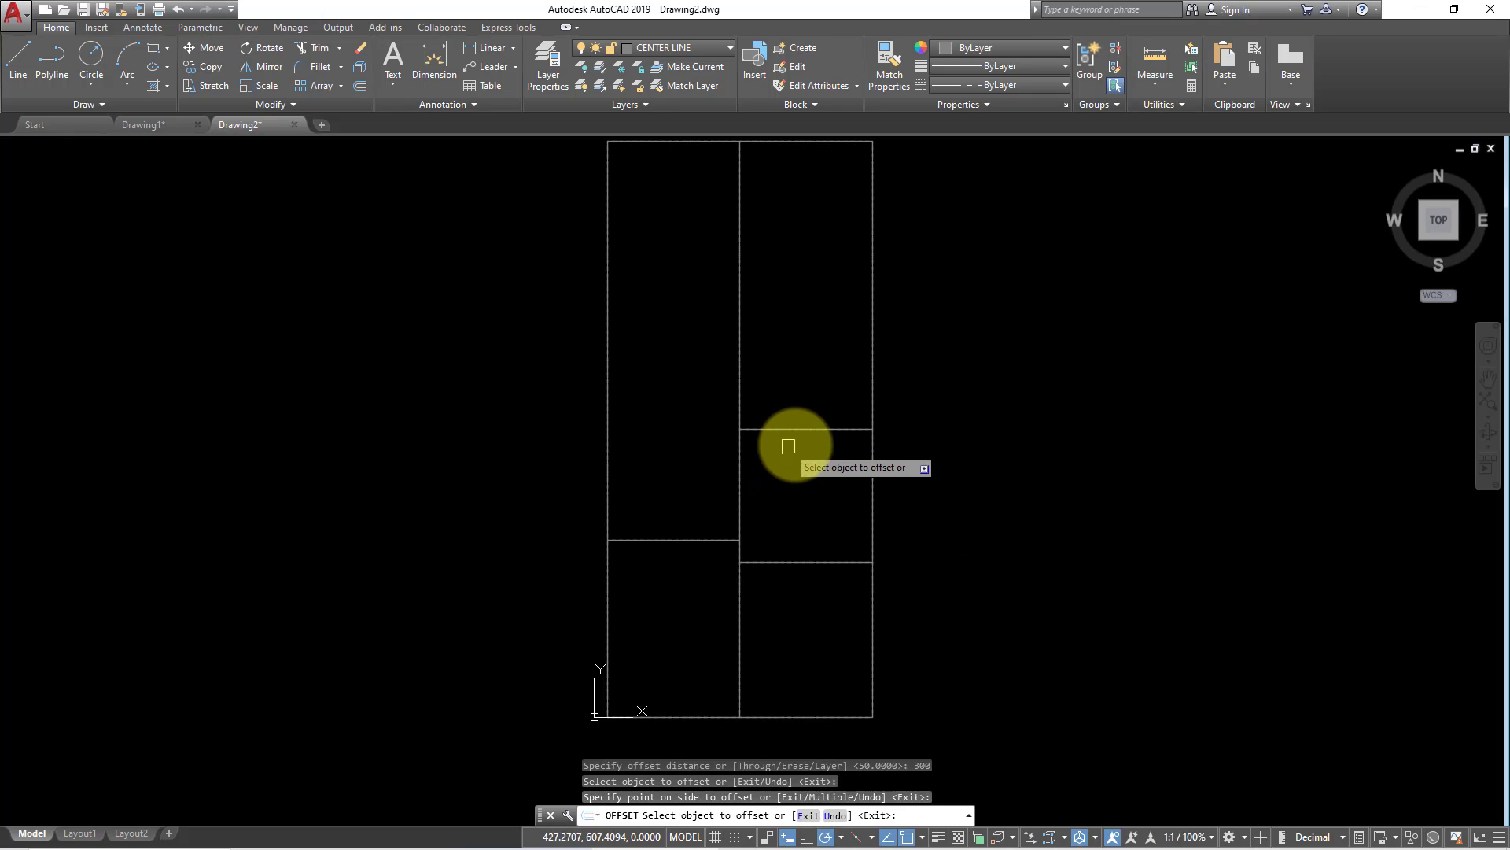
key(Escape)
key(Escape)
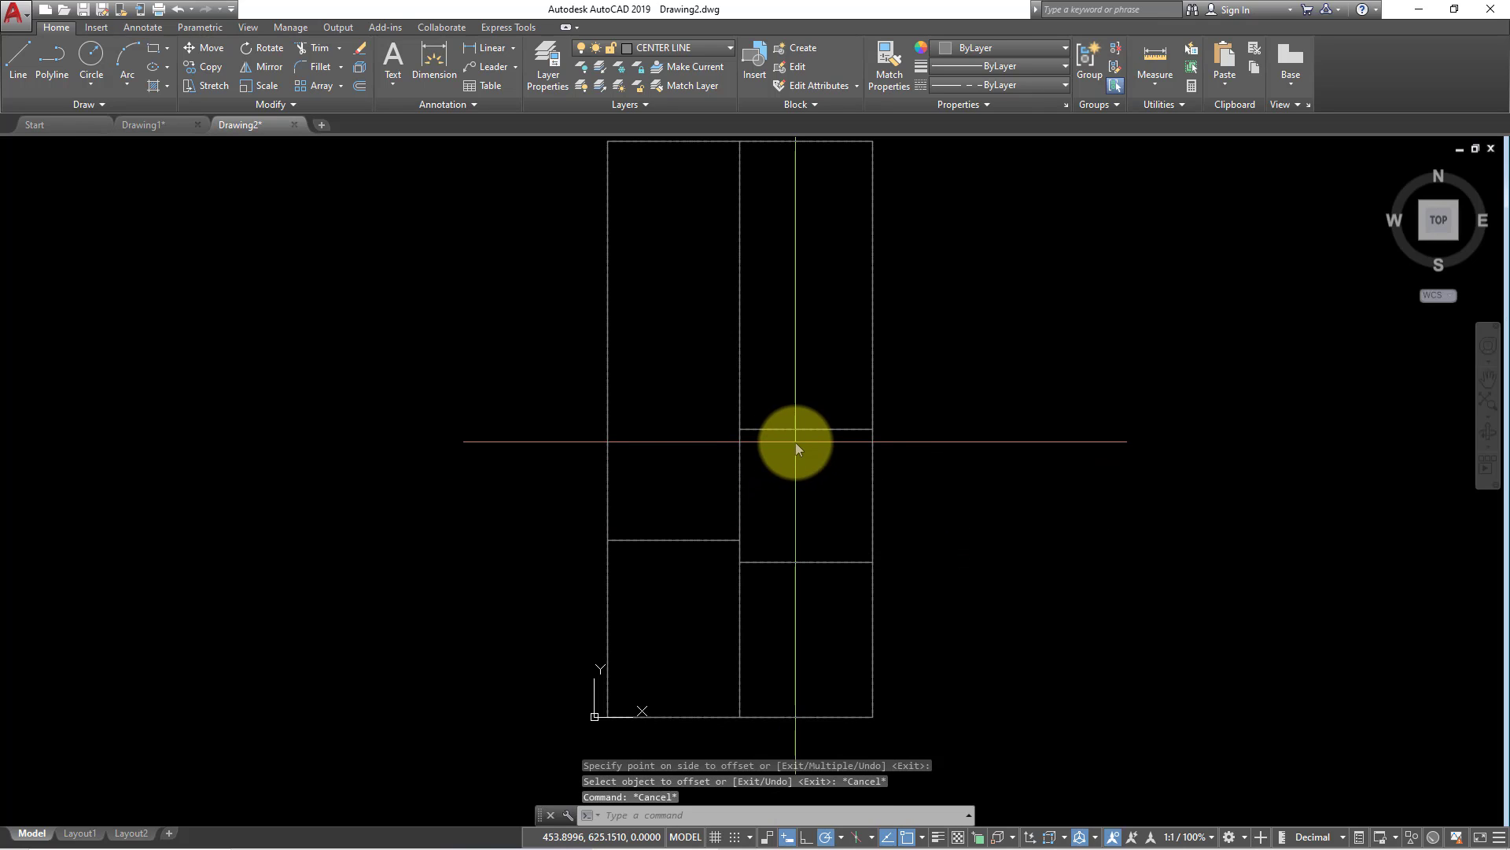
Add another horizontal line 150 above the newest line.
text(o)
key(Return)
text(150)
key(Return)
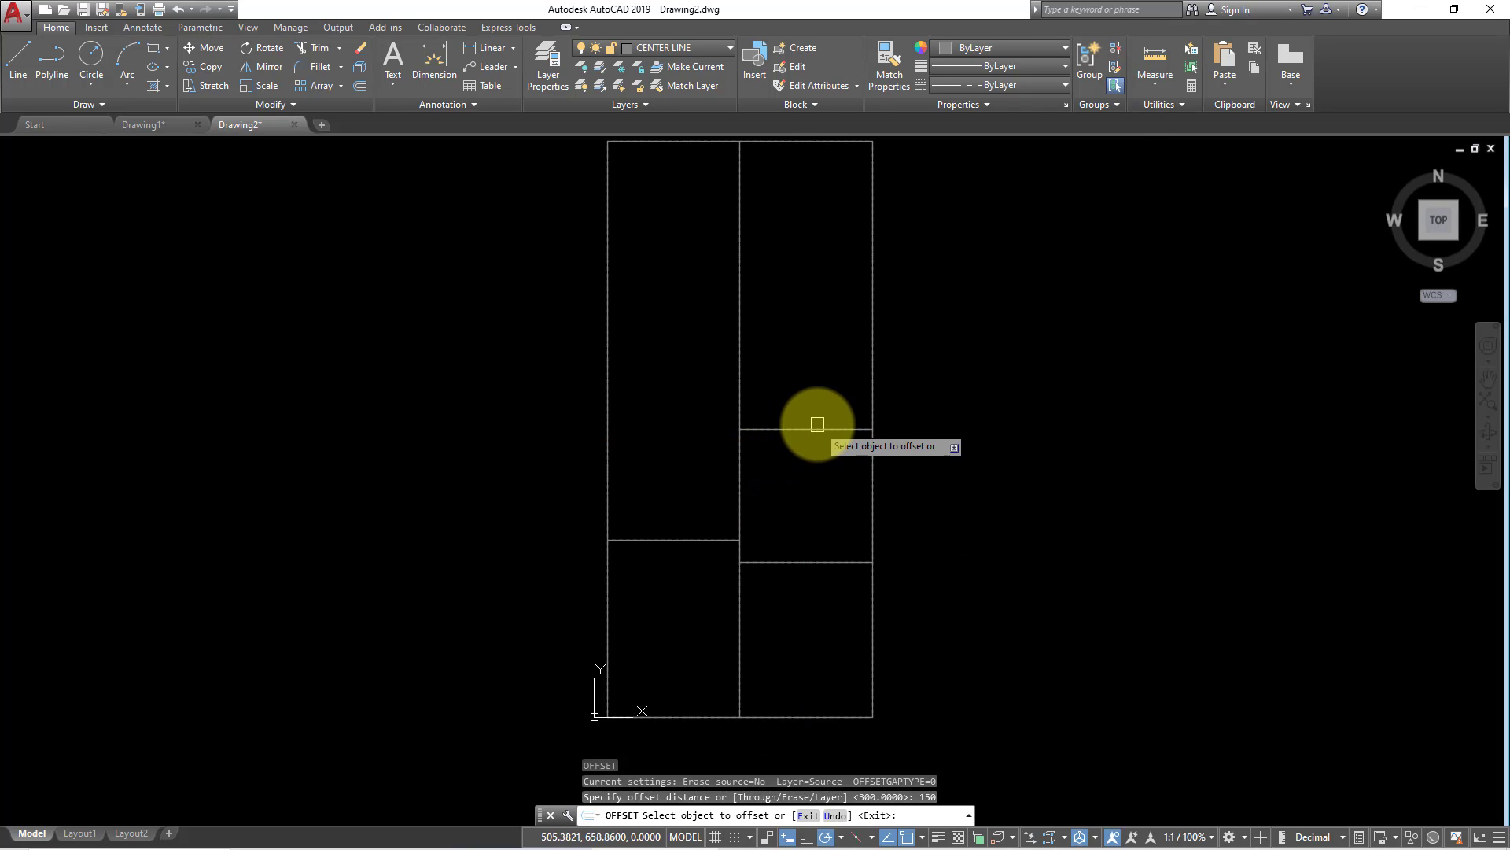
click(817, 428)
click(810, 346)
middle_drag(959, 409, 930, 522)
key(Escape)
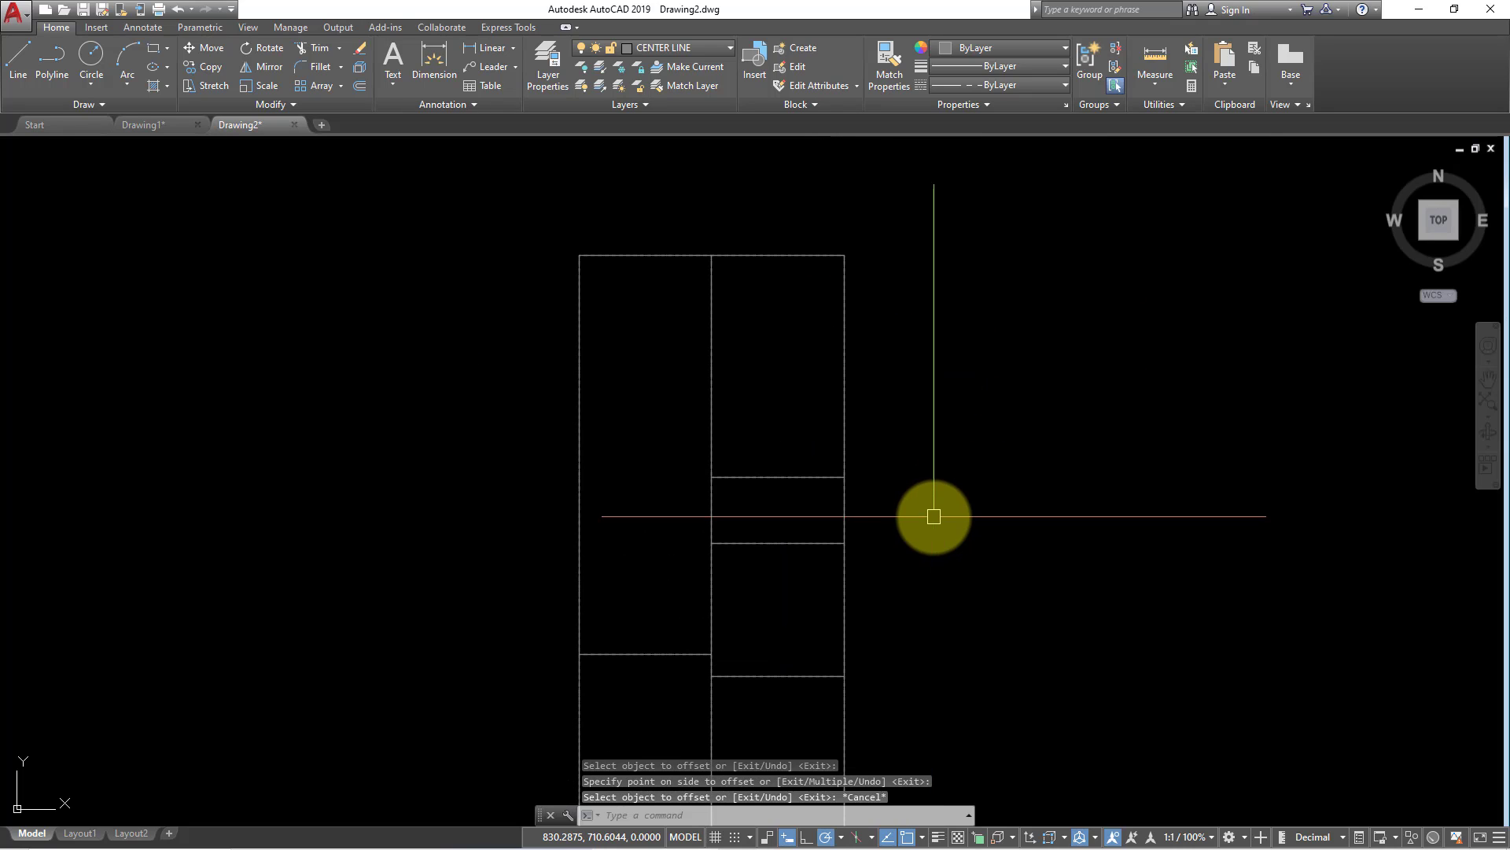
Add a final horizontal line 250 above an existing divider.
text(o)
key(Return)
text(2)
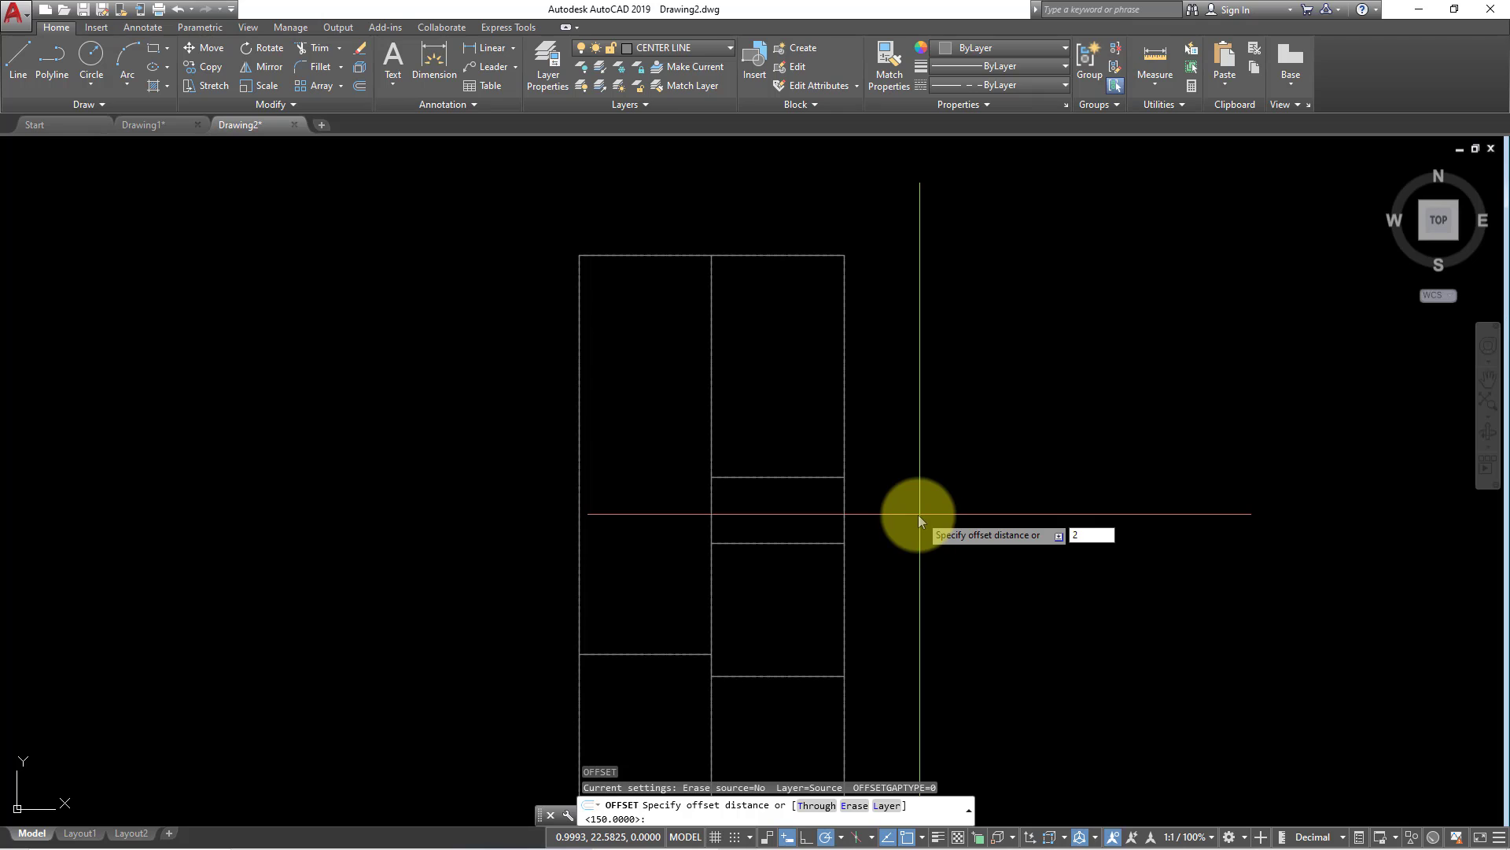
text(50)
key(Return)
click(803, 473)
click(782, 411)
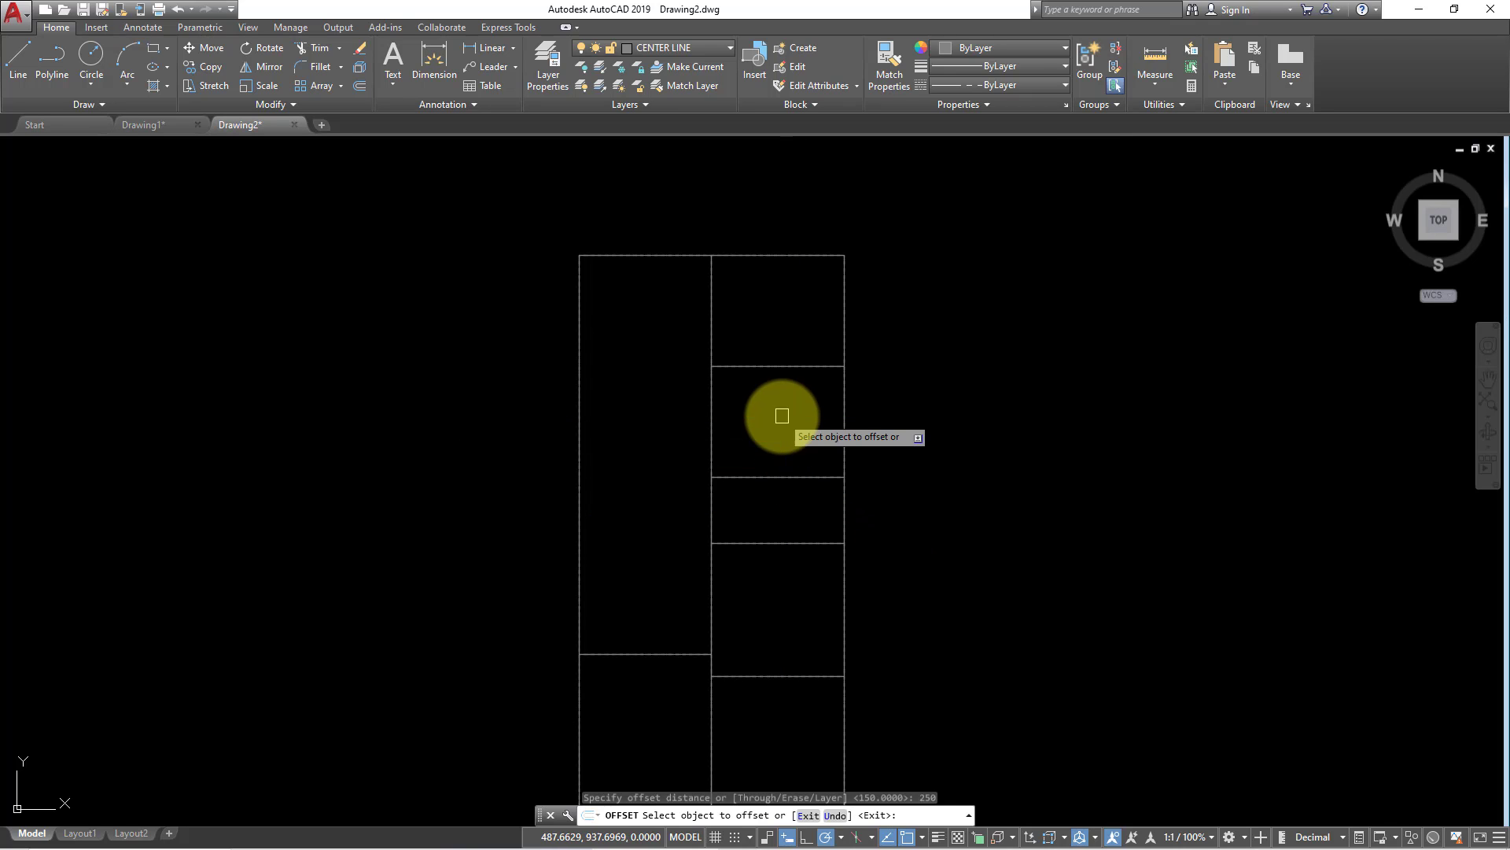
key(Escape)
key(Escape)
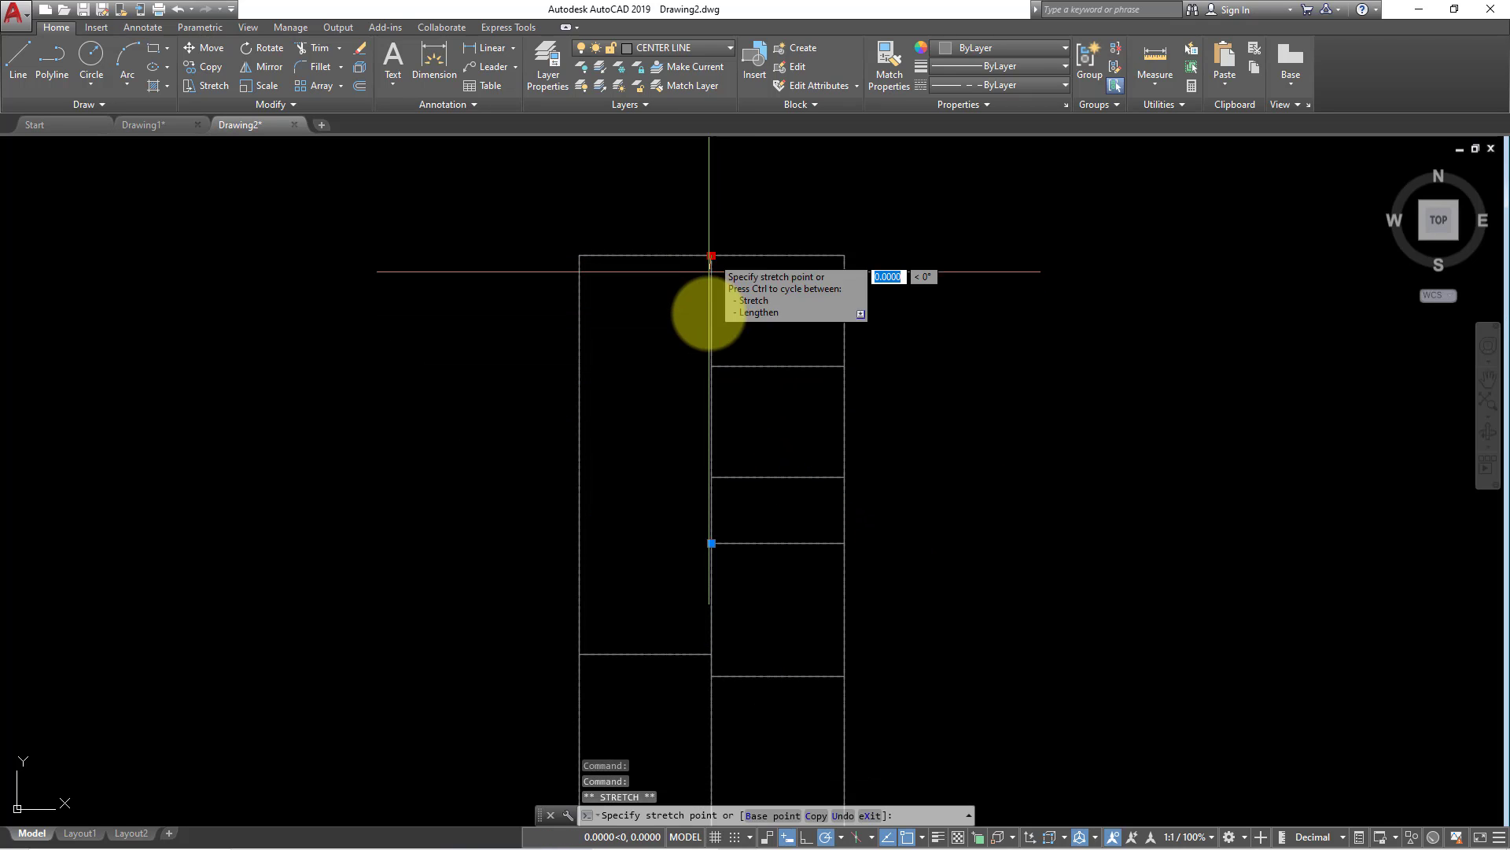
Offset the right-bay vertical centre line 180 to the left.
click(712, 257)
key(Escape)
key(Escape)
key(Escape)
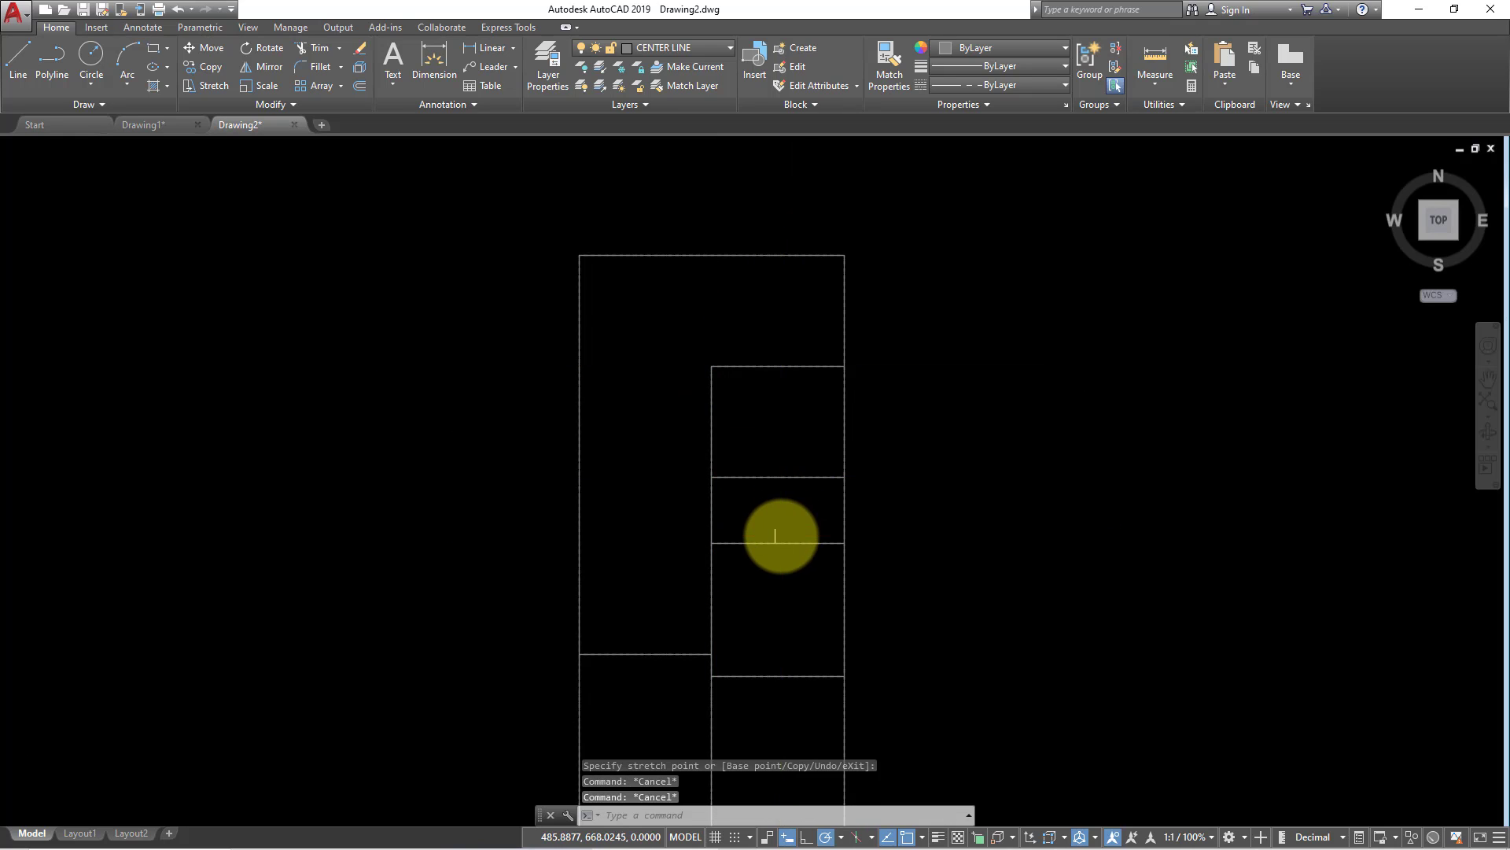
scroll(797, 544, up, 2)
text(o)
key(Return)
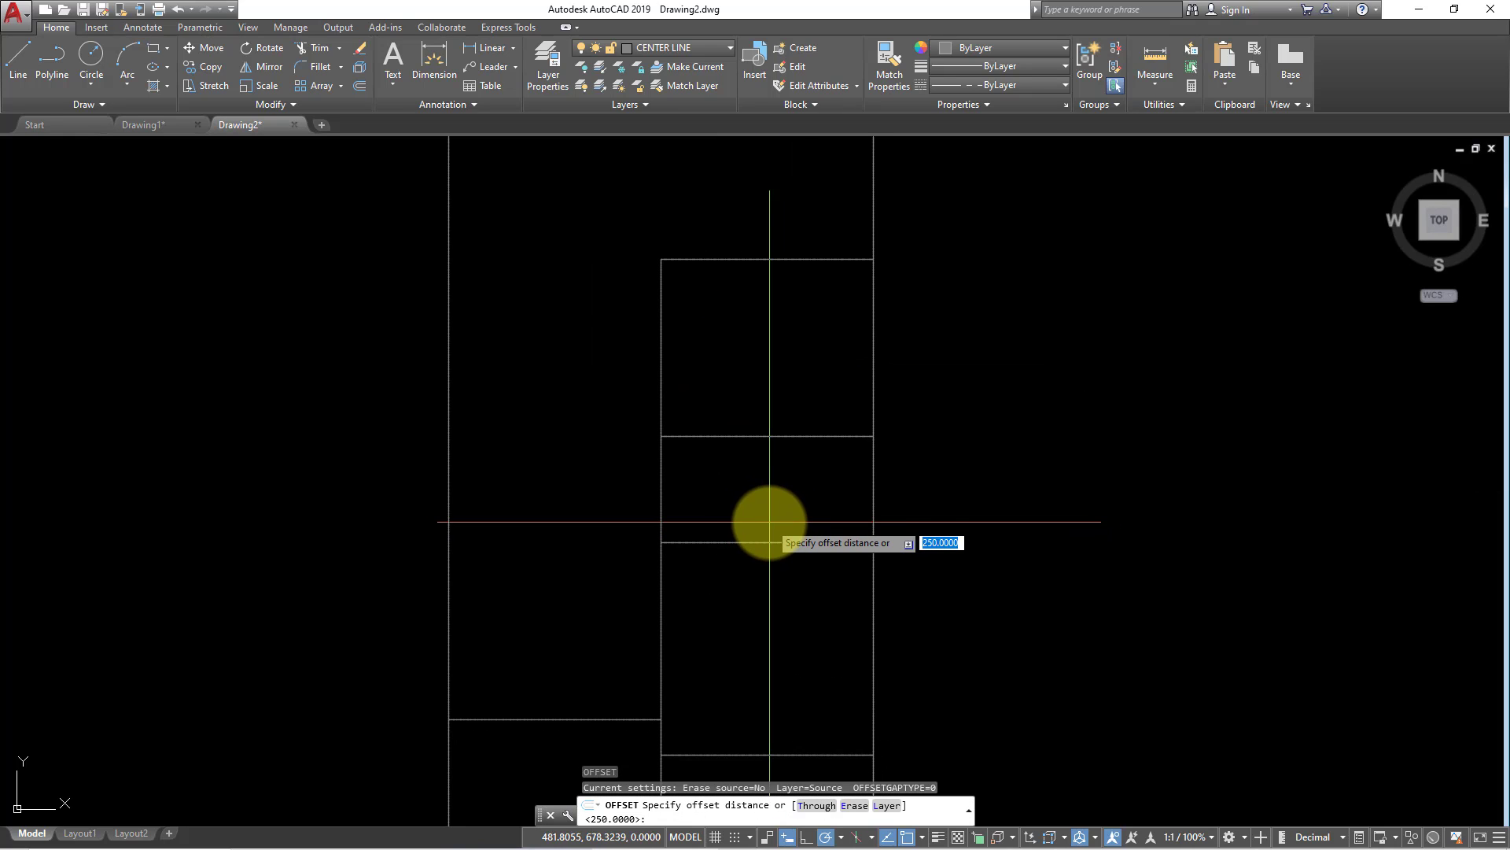
text(180)
key(Return)
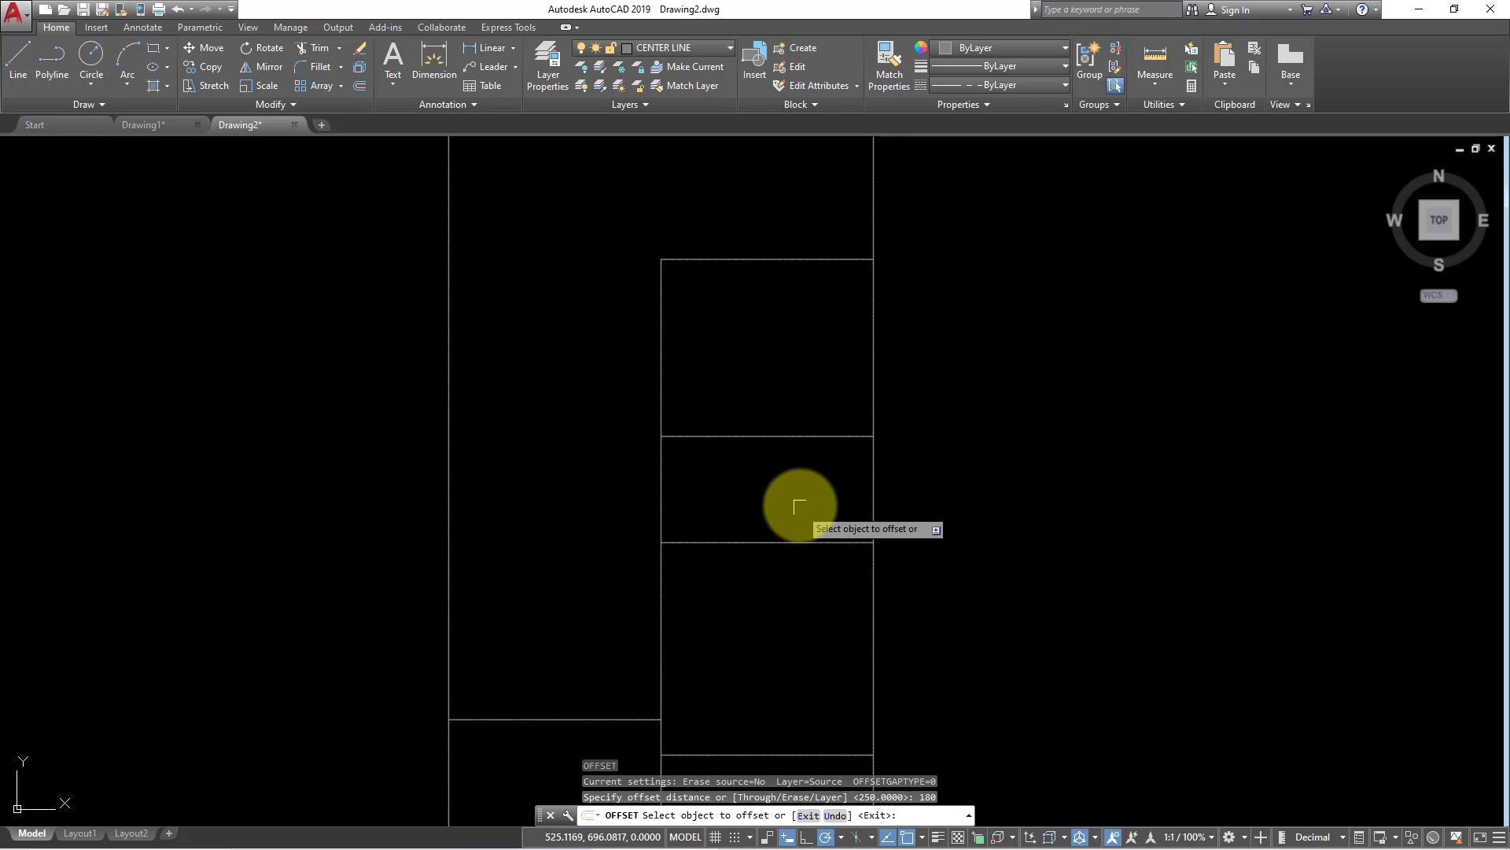
click(873, 478)
key(Return)
key(Return)
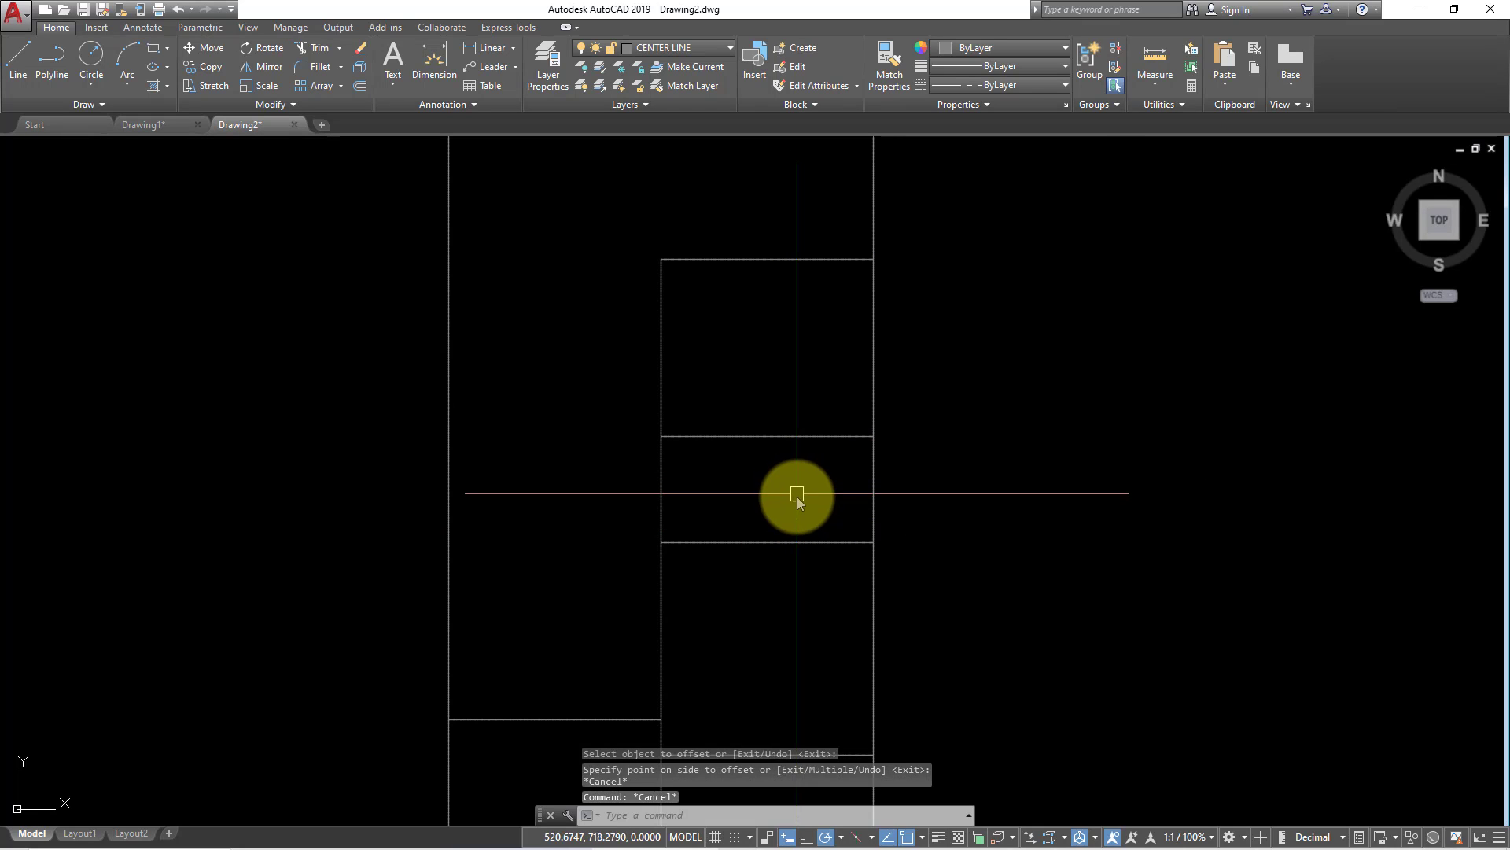
text(180)
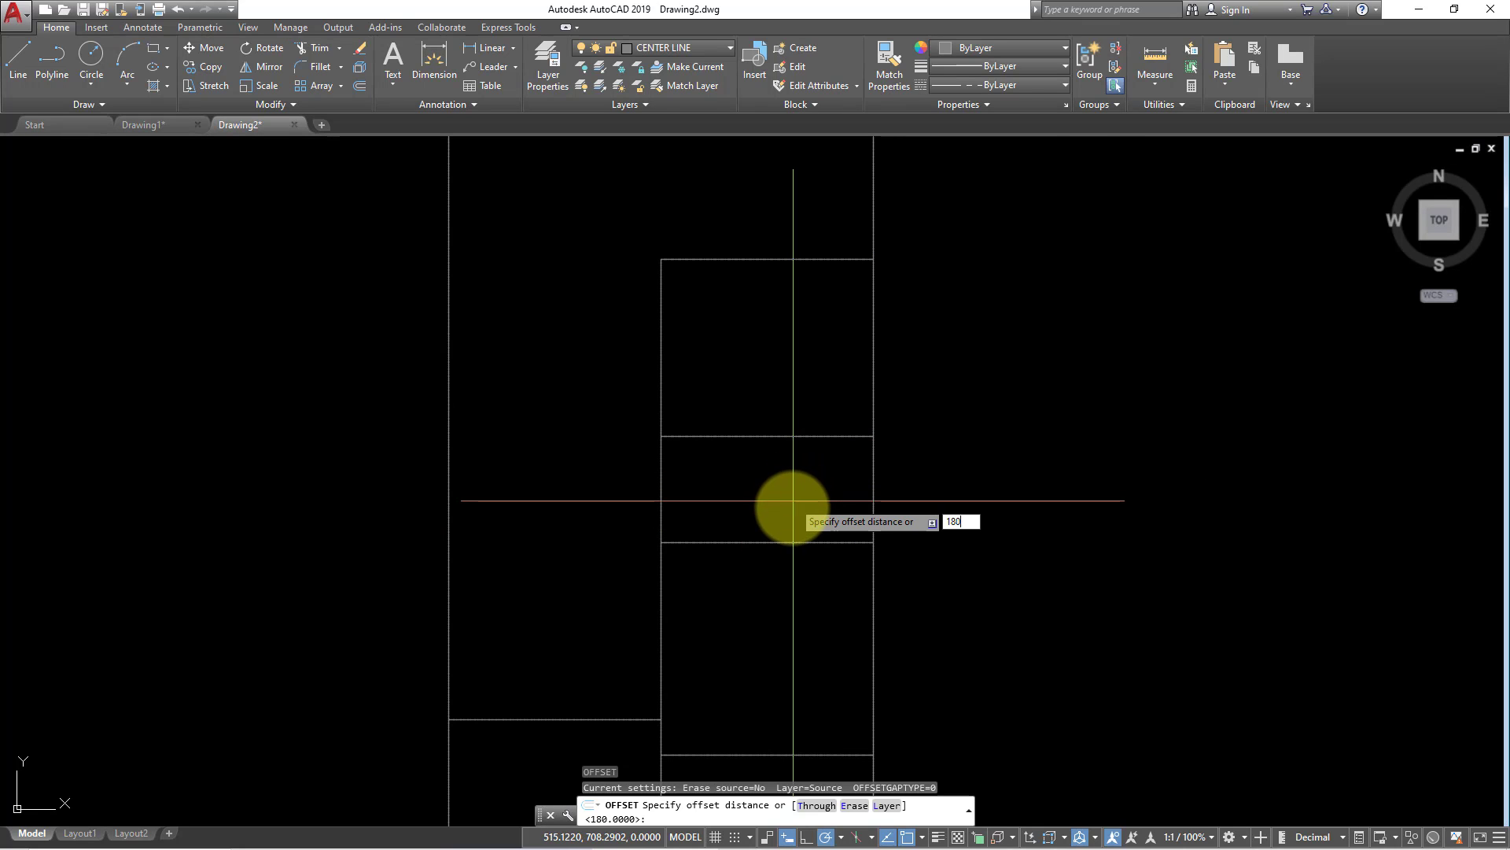
key(Return)
click(873, 478)
click(810, 472)
key(Escape)
key(Escape)
key(Escape)
Trim the new vertical line's excess ends so it spans only between the horizontal lines.
scroll(809, 472, down, 2)
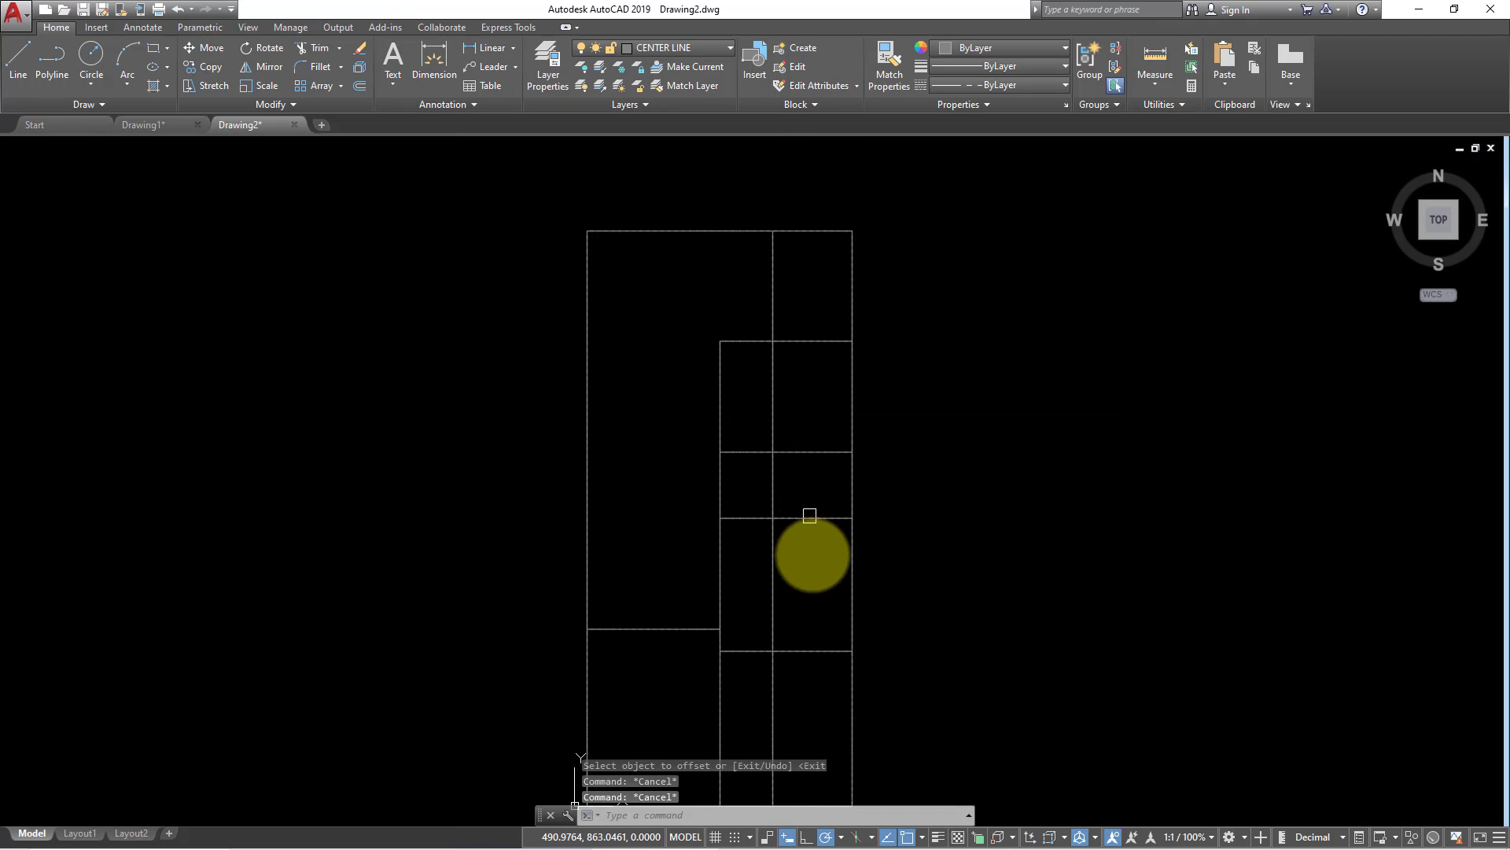
text(tr)
key(Return)
click(809, 551)
click(751, 409)
key(Return)
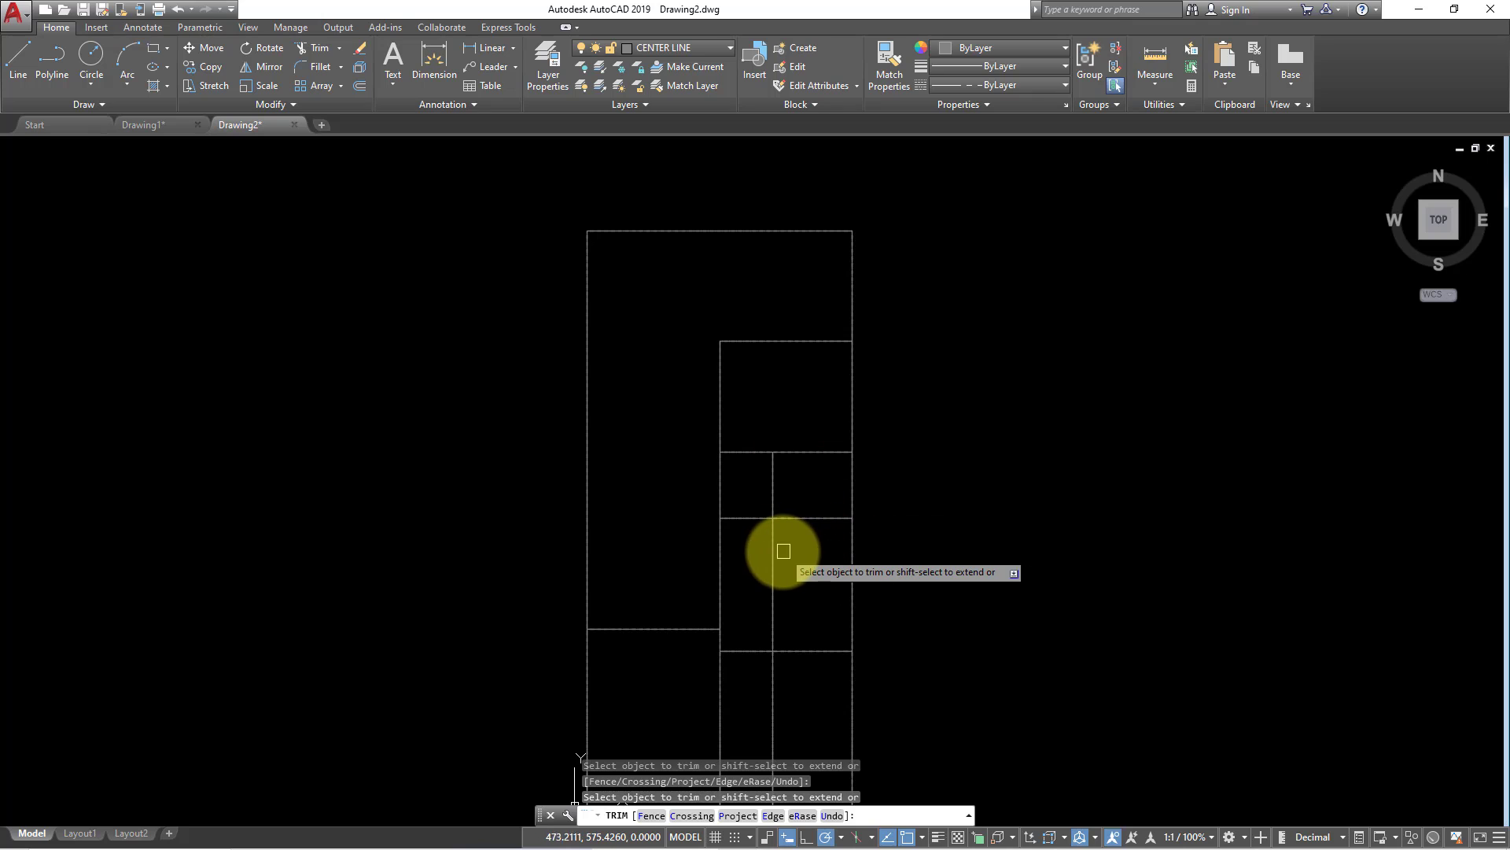
click(773, 551)
key(Escape)
key(Escape)
text(r)
key(Return)
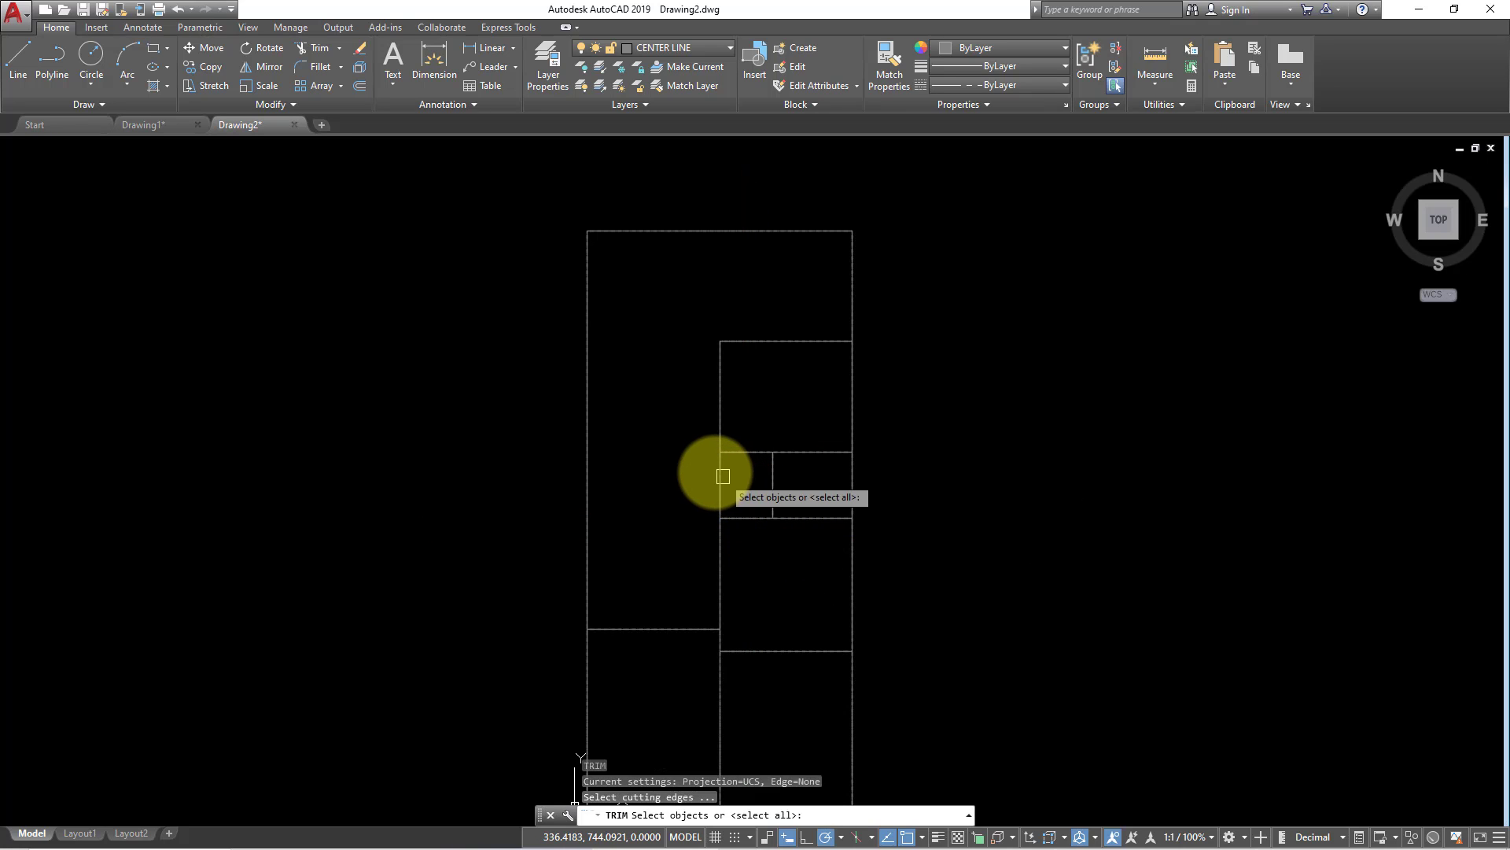
key(Return)
click(720, 476)
key(Escape)
Offset a left-bay horizontal line 500 upward and select the new line for copying.
middle_drag(649, 457, 648, 432)
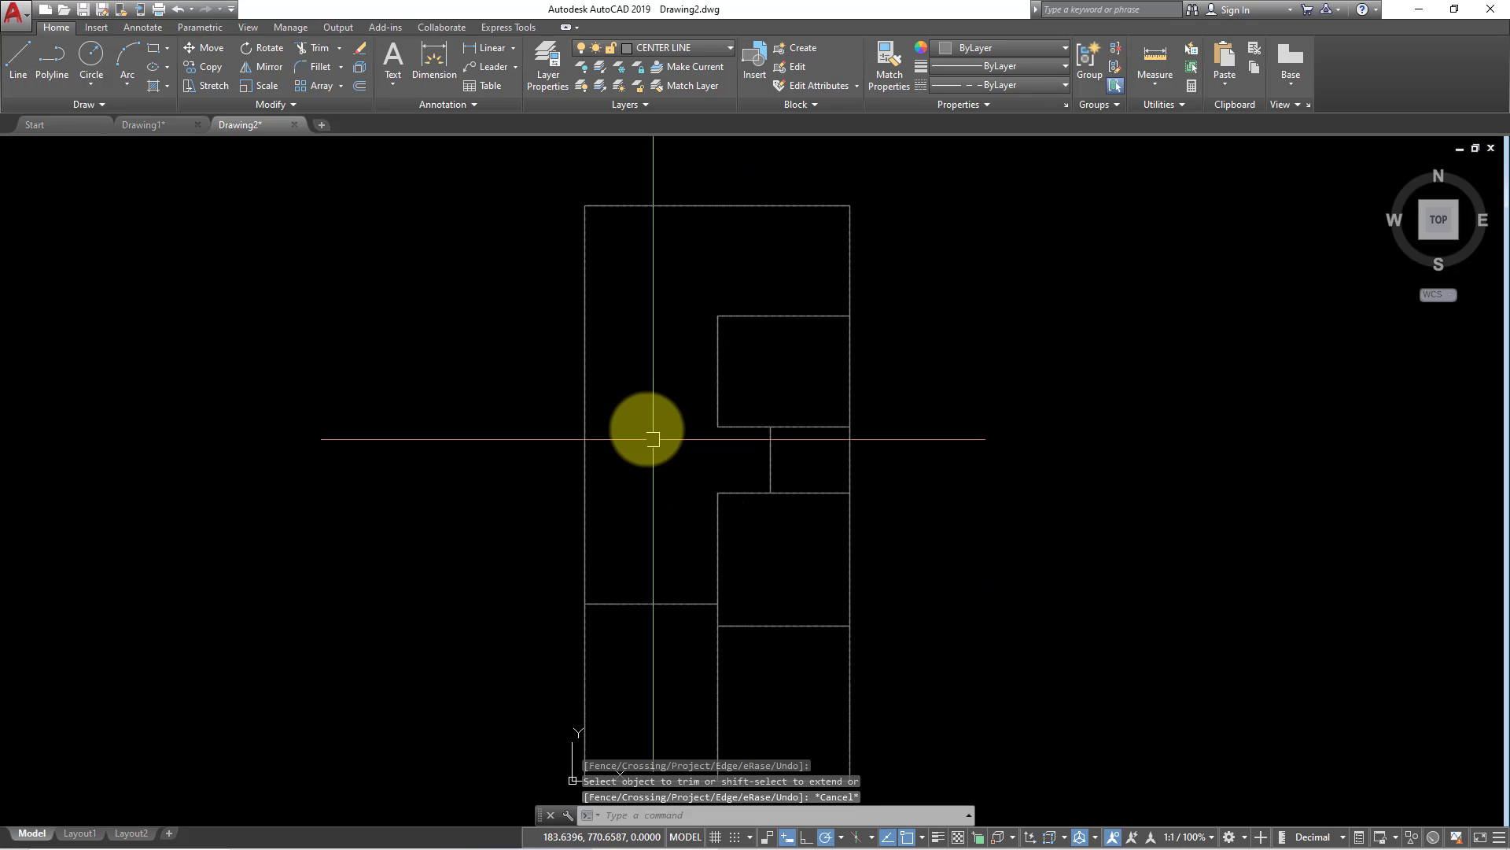
key(Escape)
text(o)
key(Return)
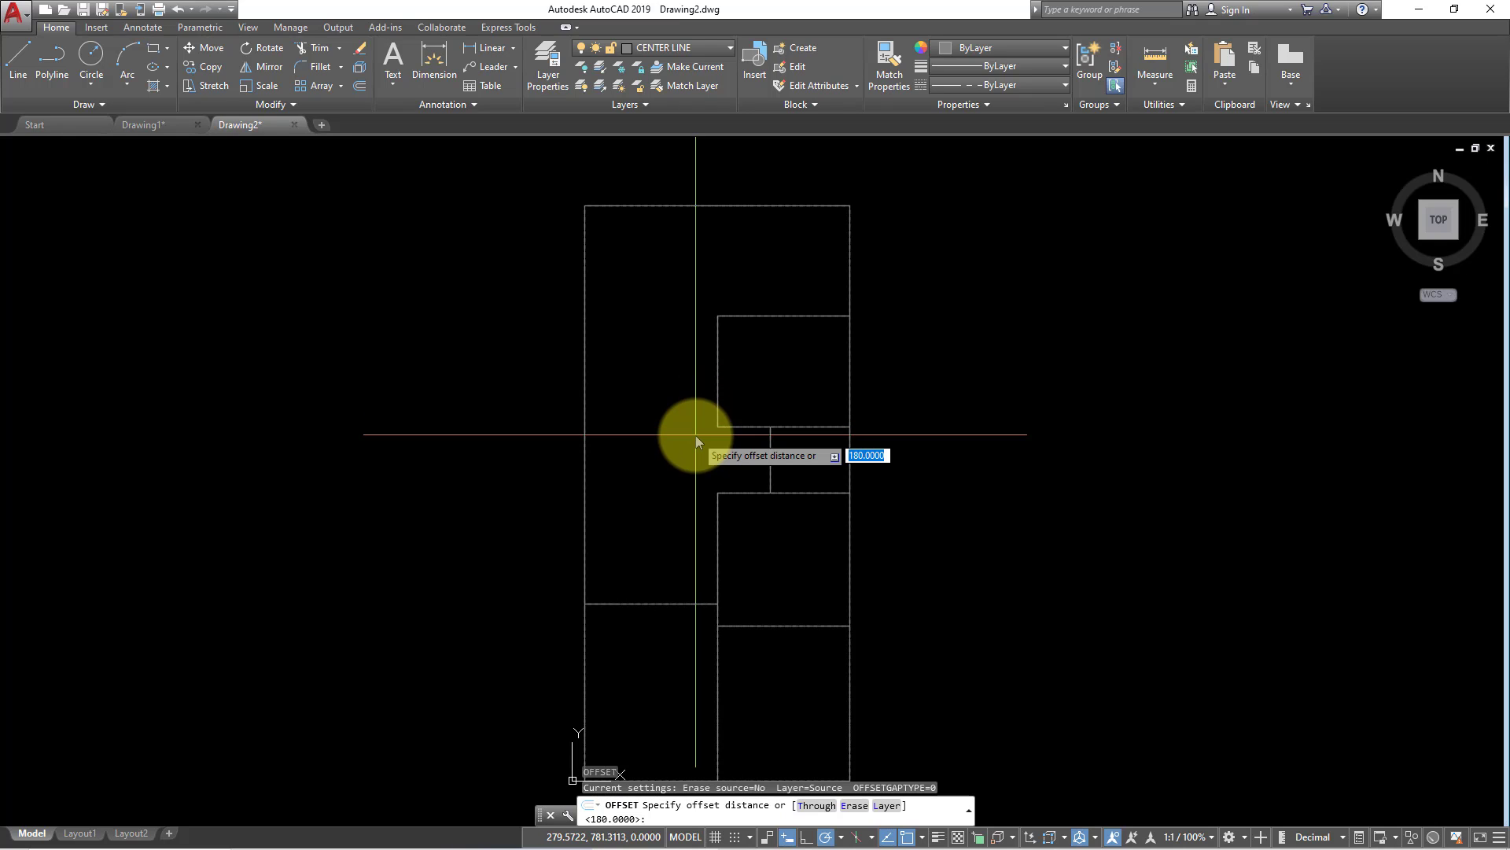
text(15)
key(BackSpace)
key(BackSpace)
text(150)
key(Return)
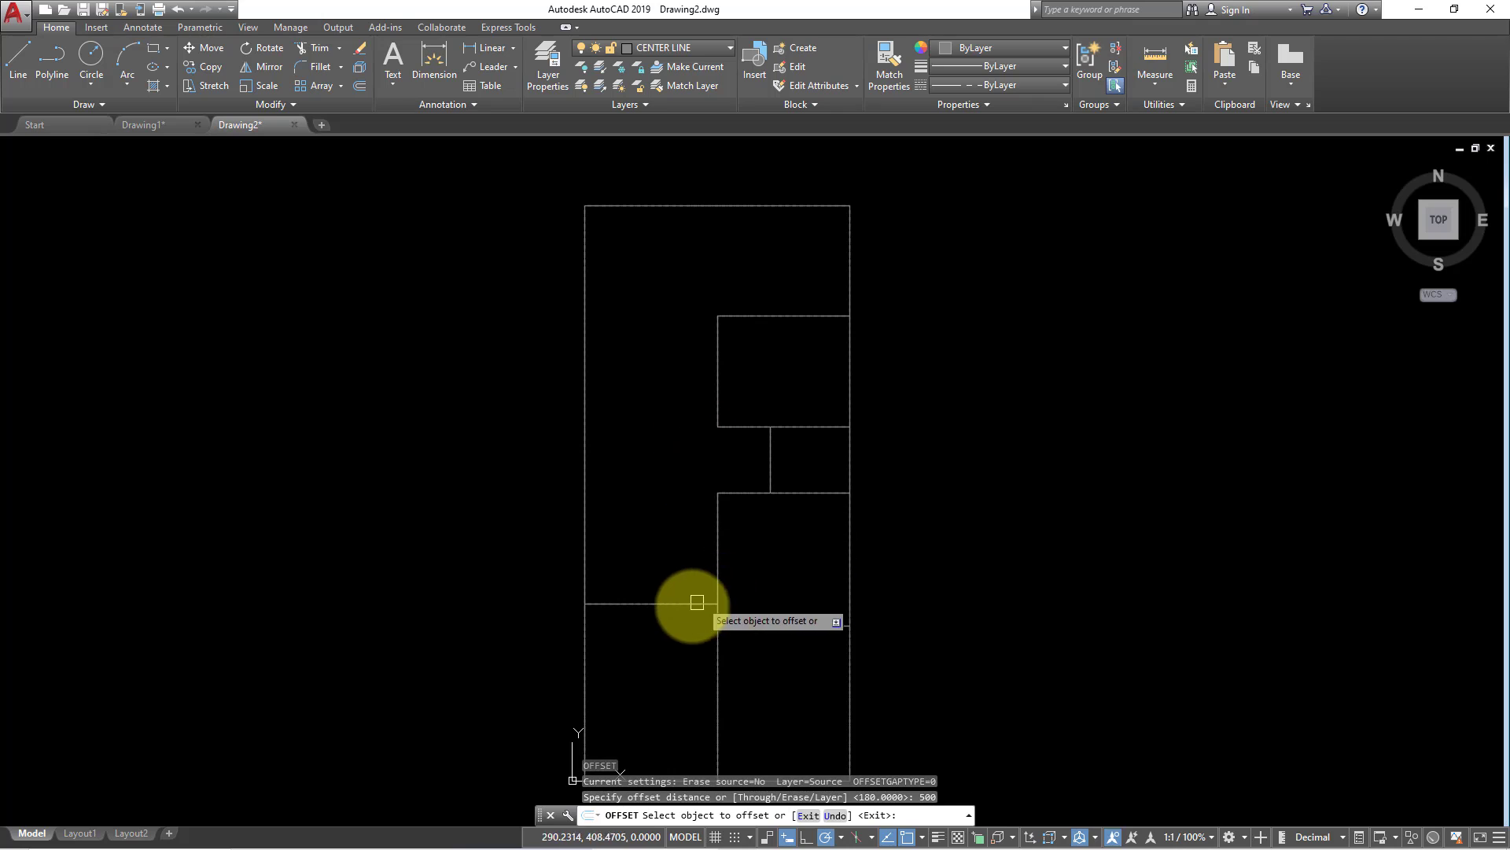
click(686, 603)
click(667, 512)
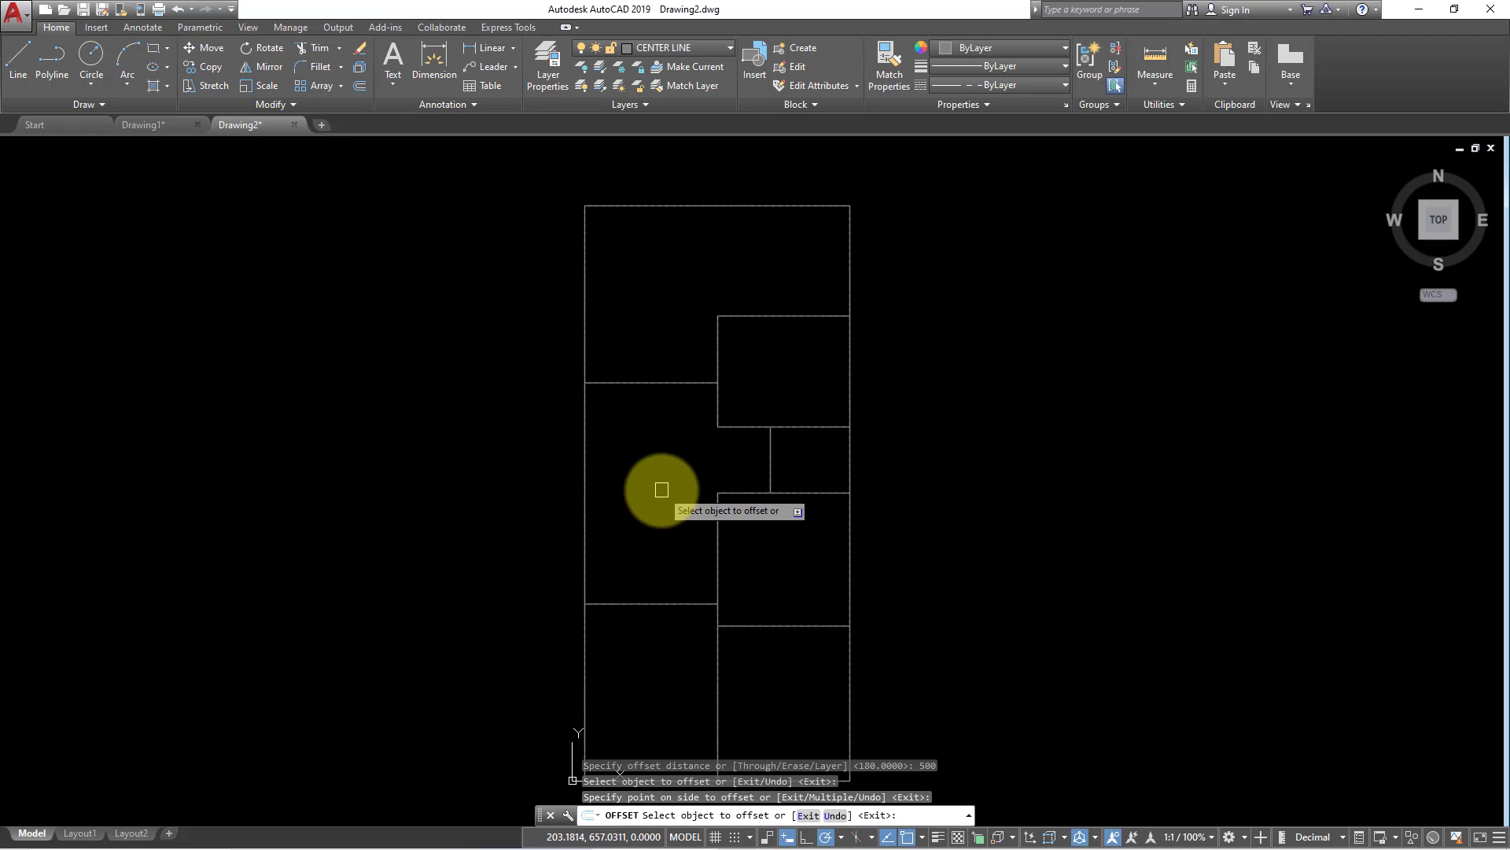
key(Escape)
click(665, 383)
click(205, 66)
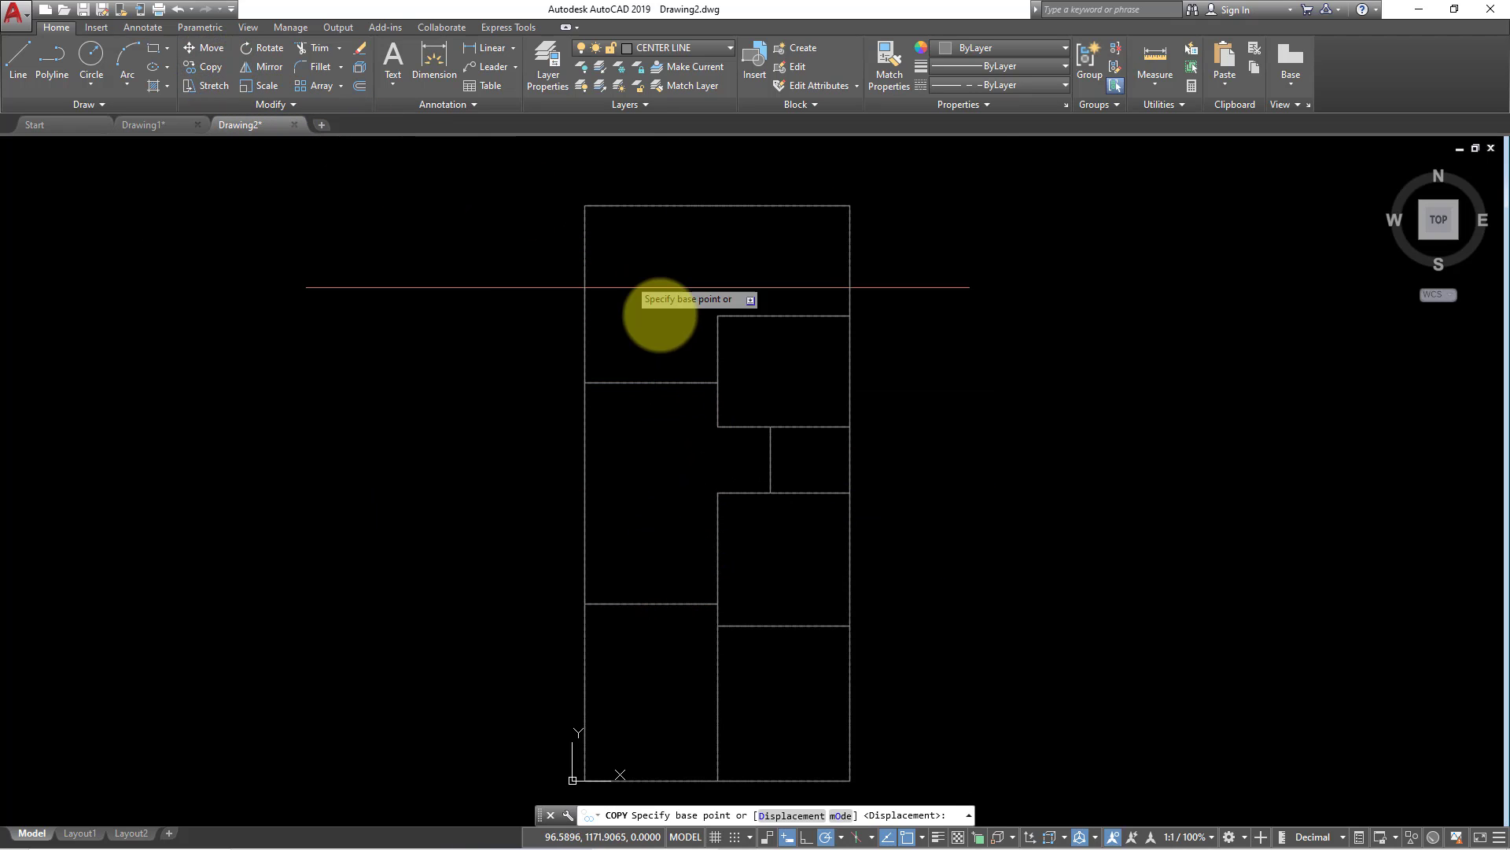
Copy the new horizontal centre line 150 higher.
click(717, 383)
click(718, 316)
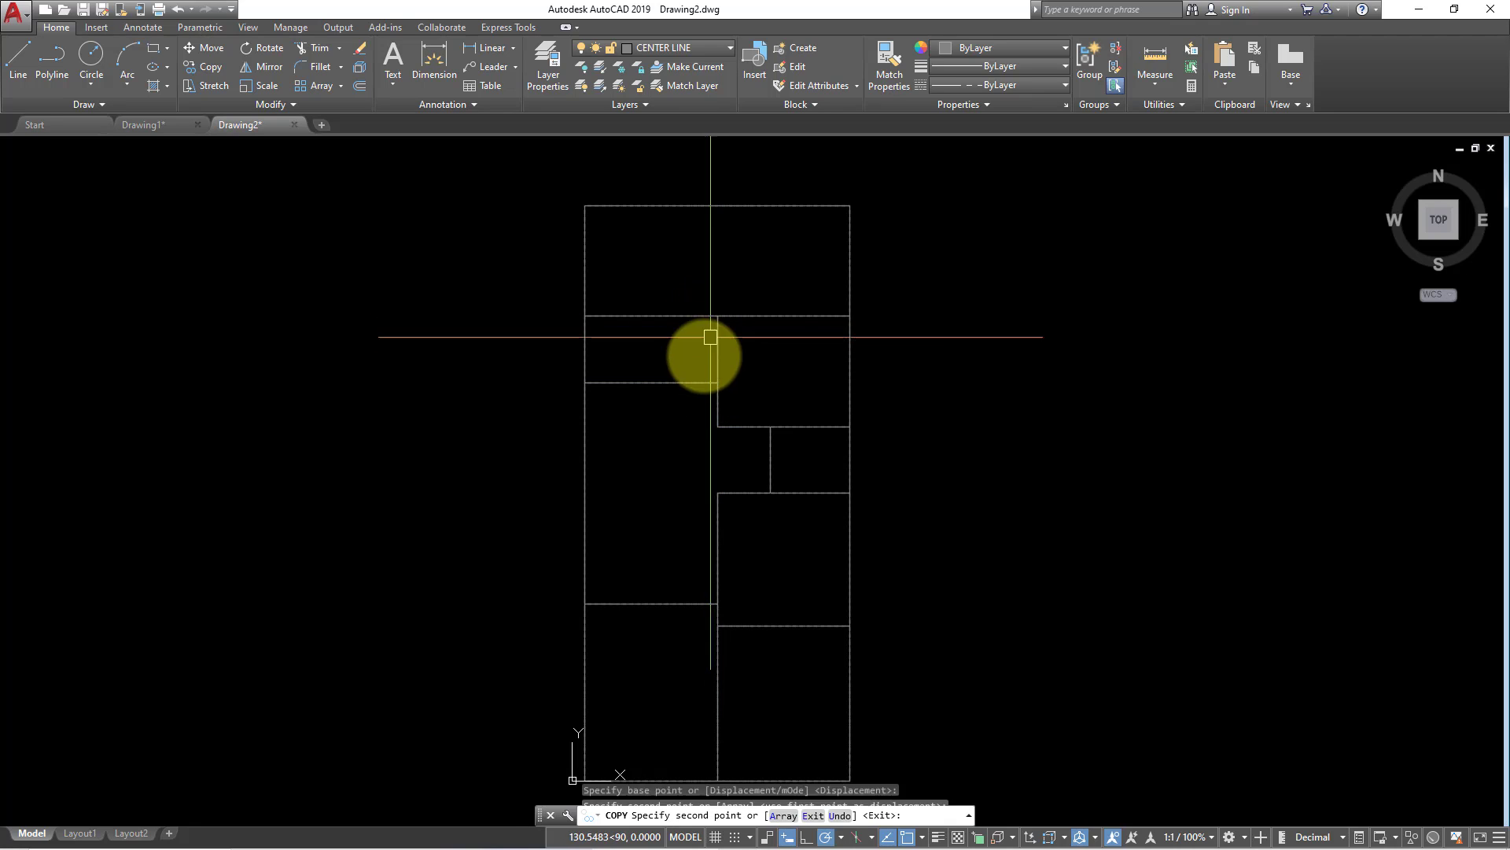
key(Escape)
scroll(661, 779, up, 2)
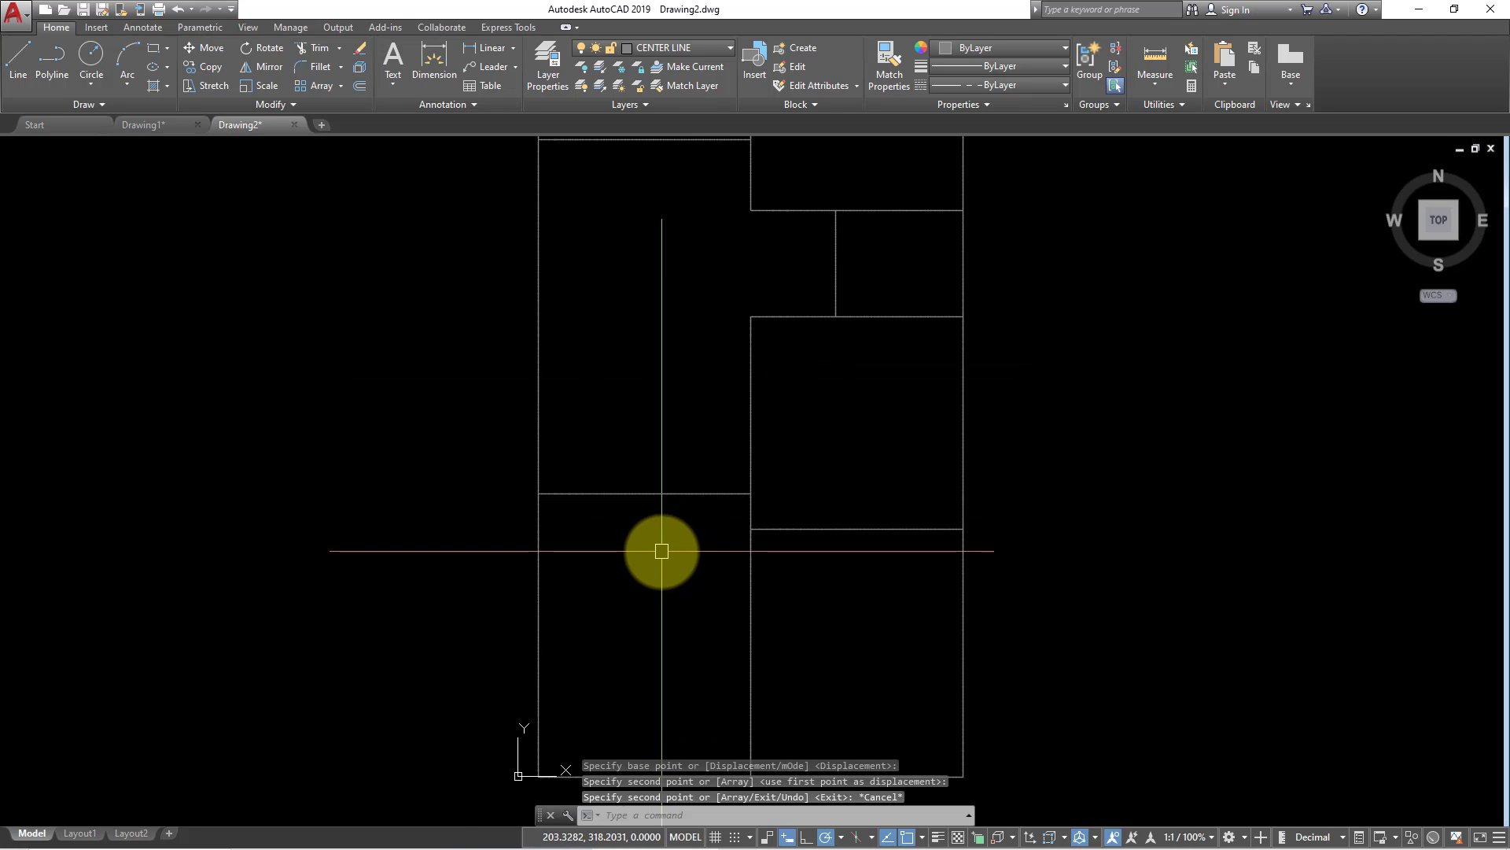
scroll(664, 567, up, 2)
Offset another horizontal centre line by 100.
text(o)
key(Return)
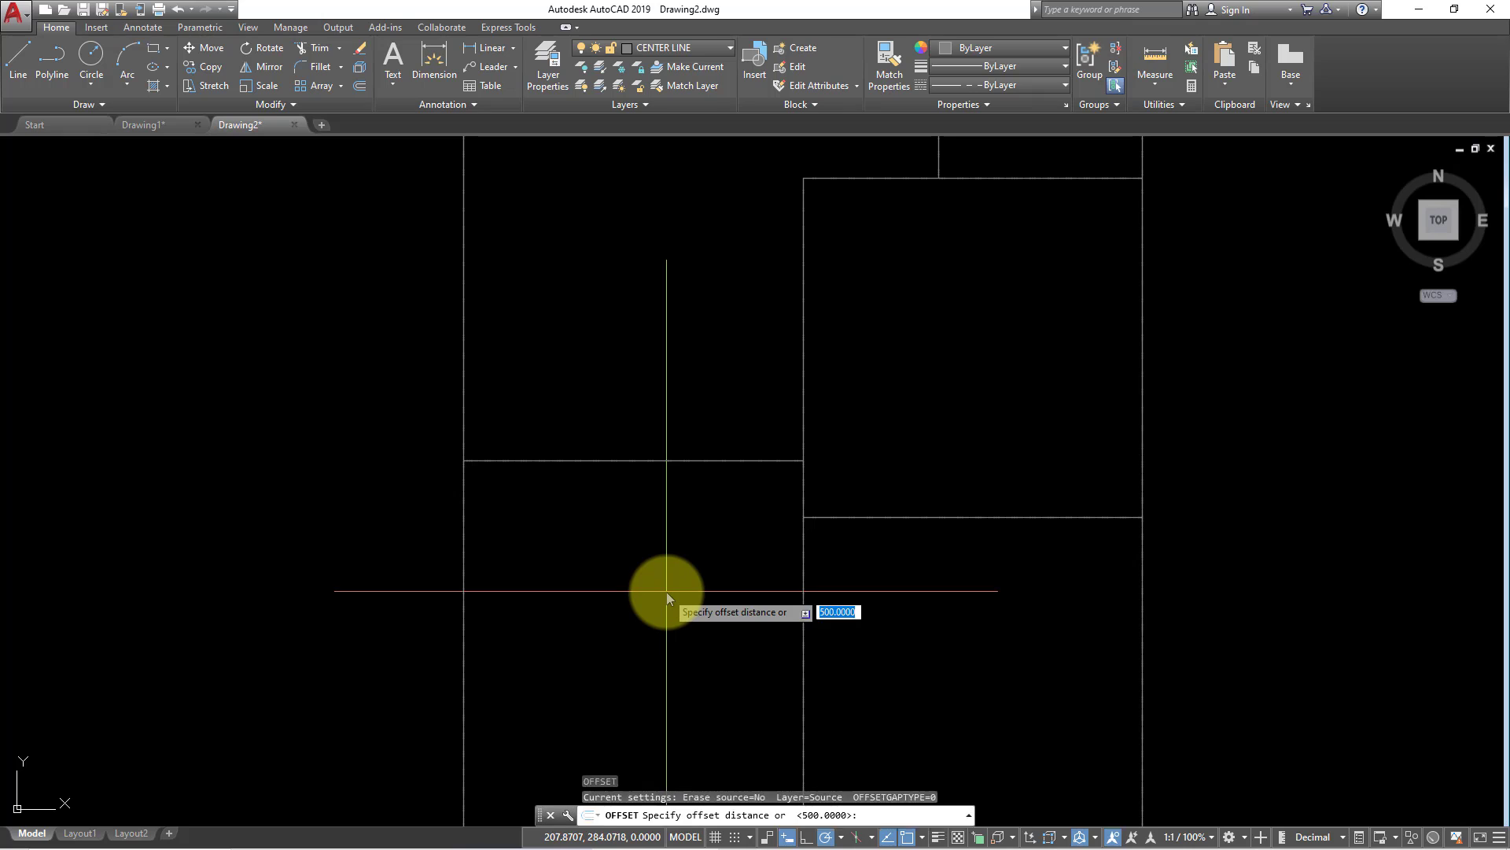
text(100)
key(Return)
click(678, 461)
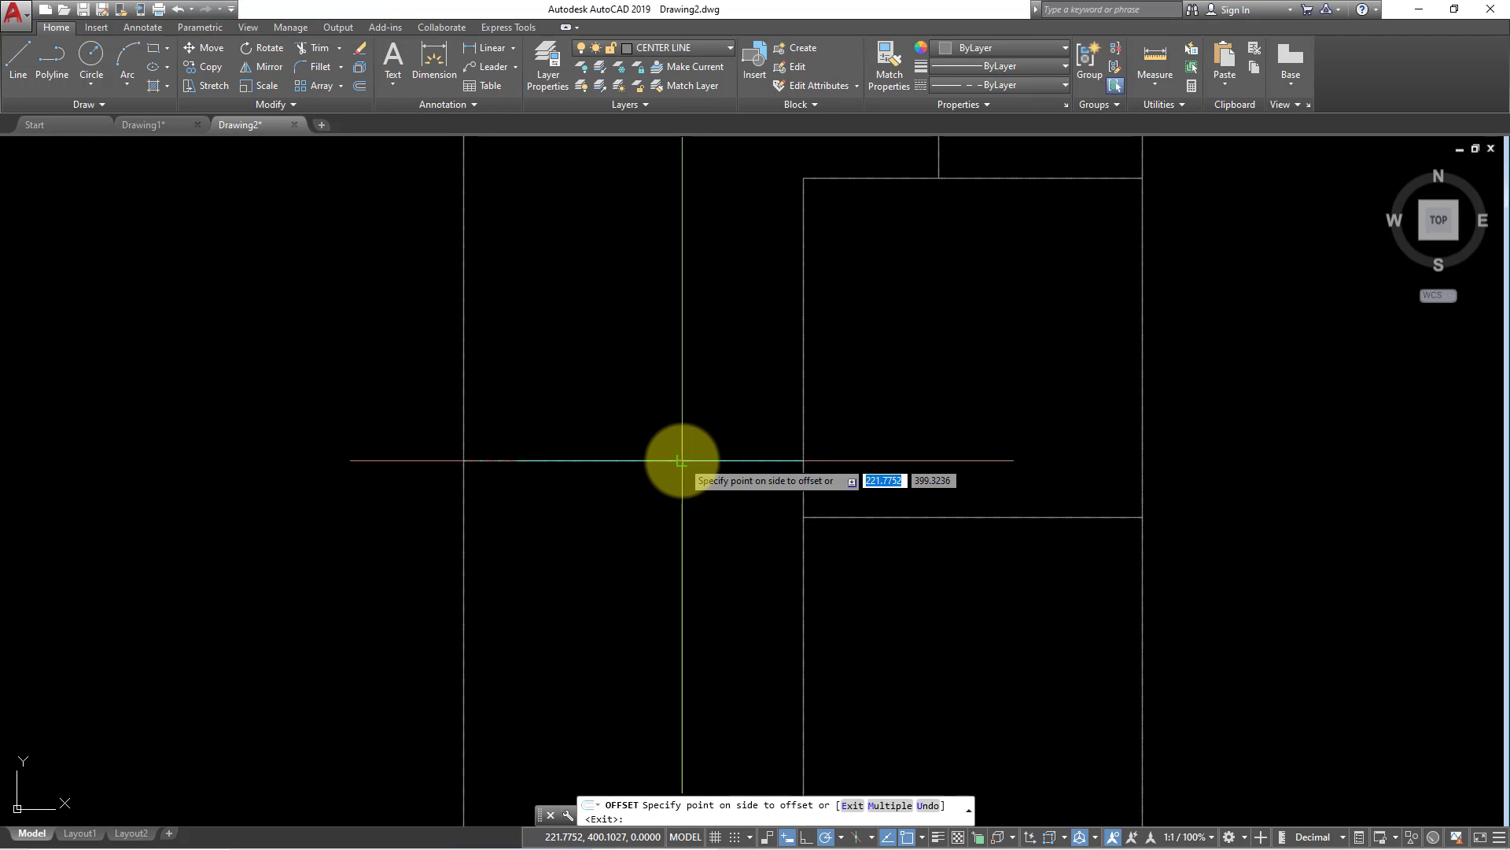
click(675, 586)
scroll(692, 622, down, 2)
scroll(835, 634, down, 1)
scroll(835, 634, down, 1)
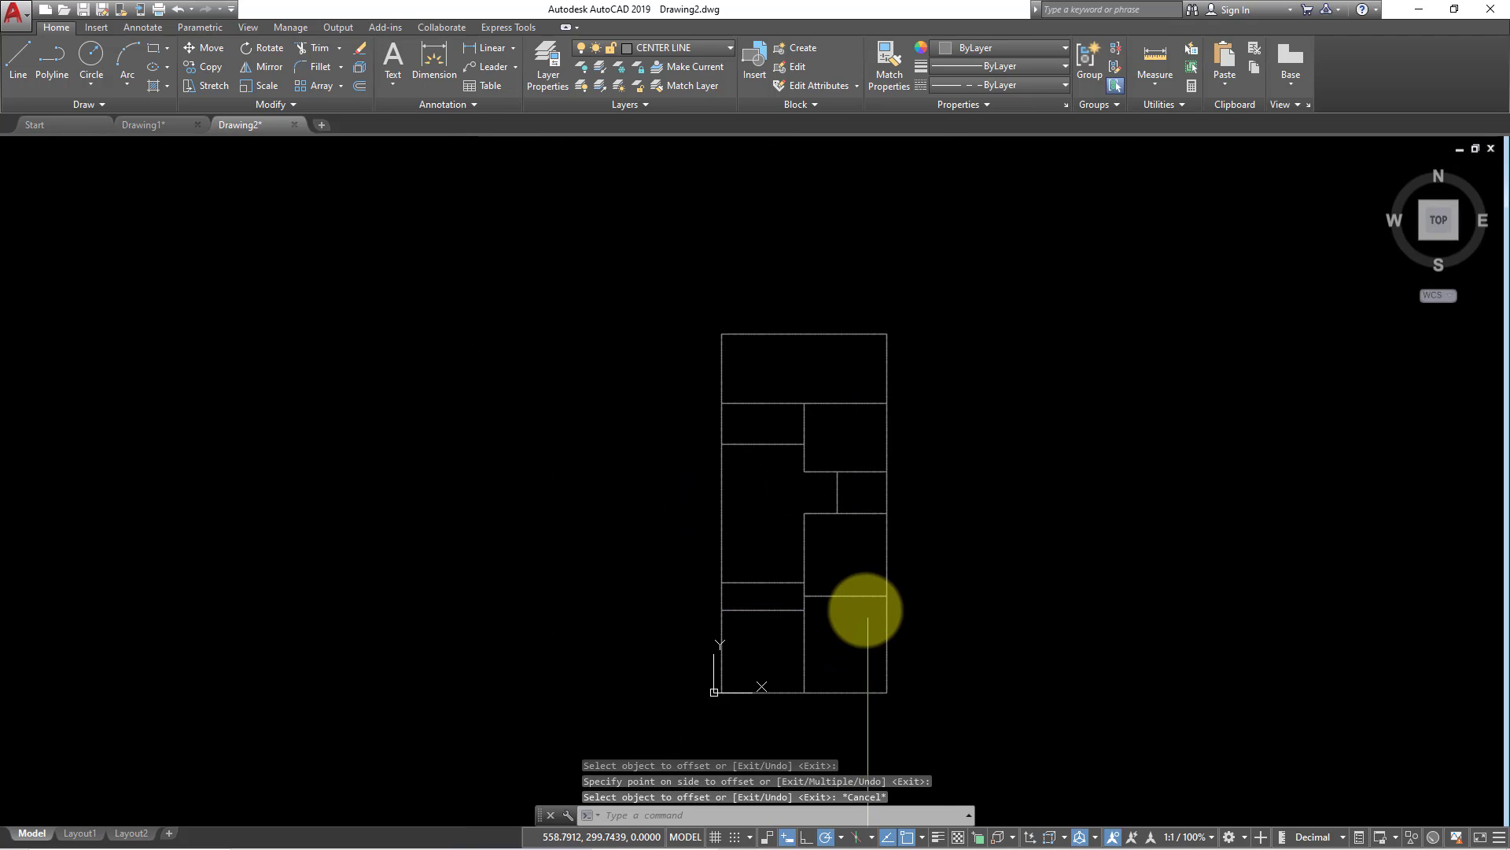
key(Escape)
scroll(718, 547, up, 1)
scroll(715, 560, up, 1)
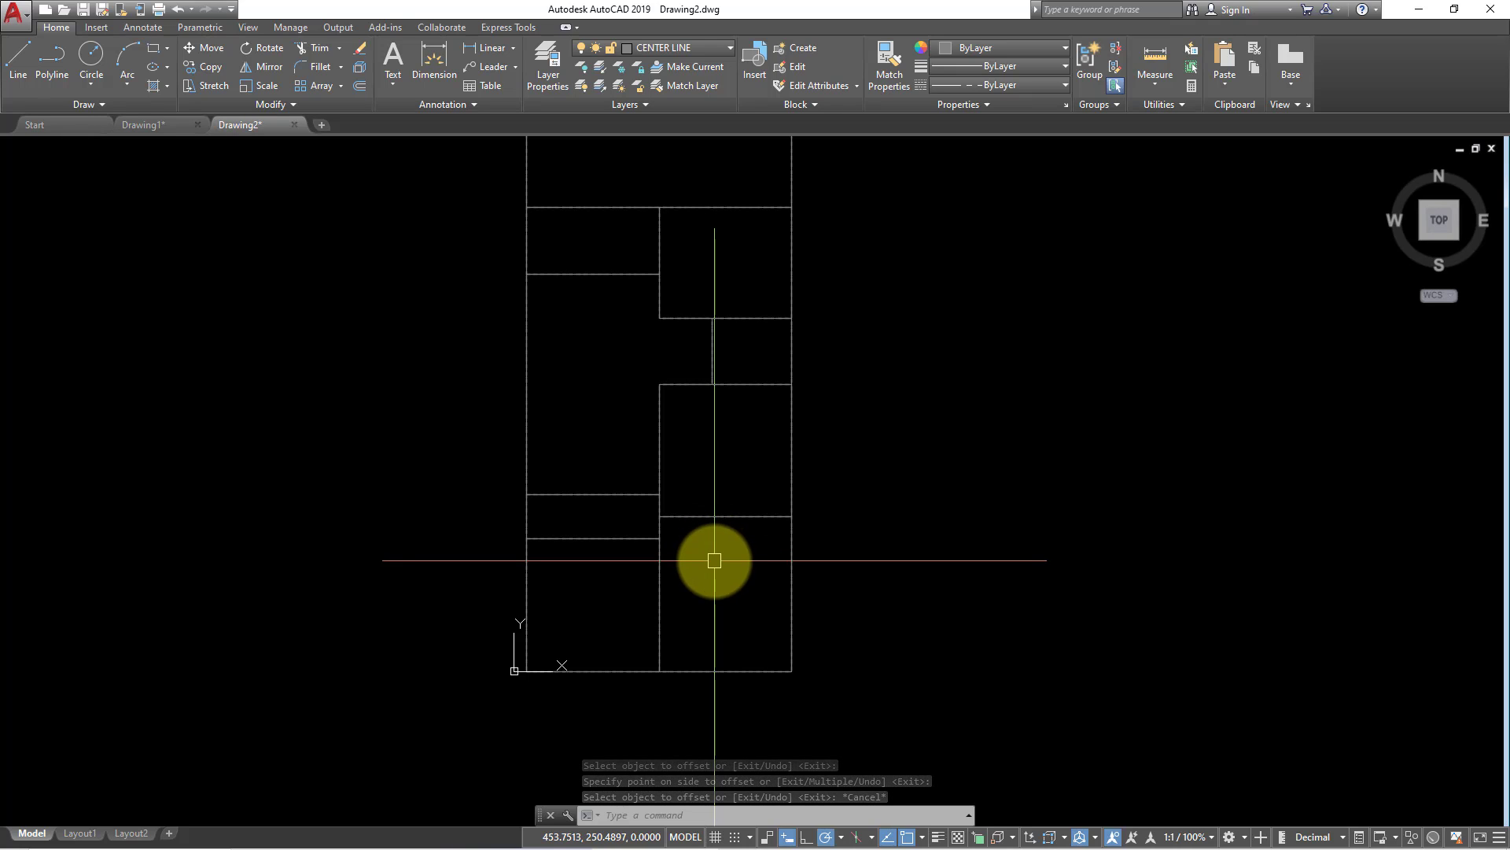
Recentre the plan and start a selection window around the whole grid.
mouse_move(707, 565)
middle_down()
mouse_move(629, 633)
mouse_move(737, 600)
middle_up()
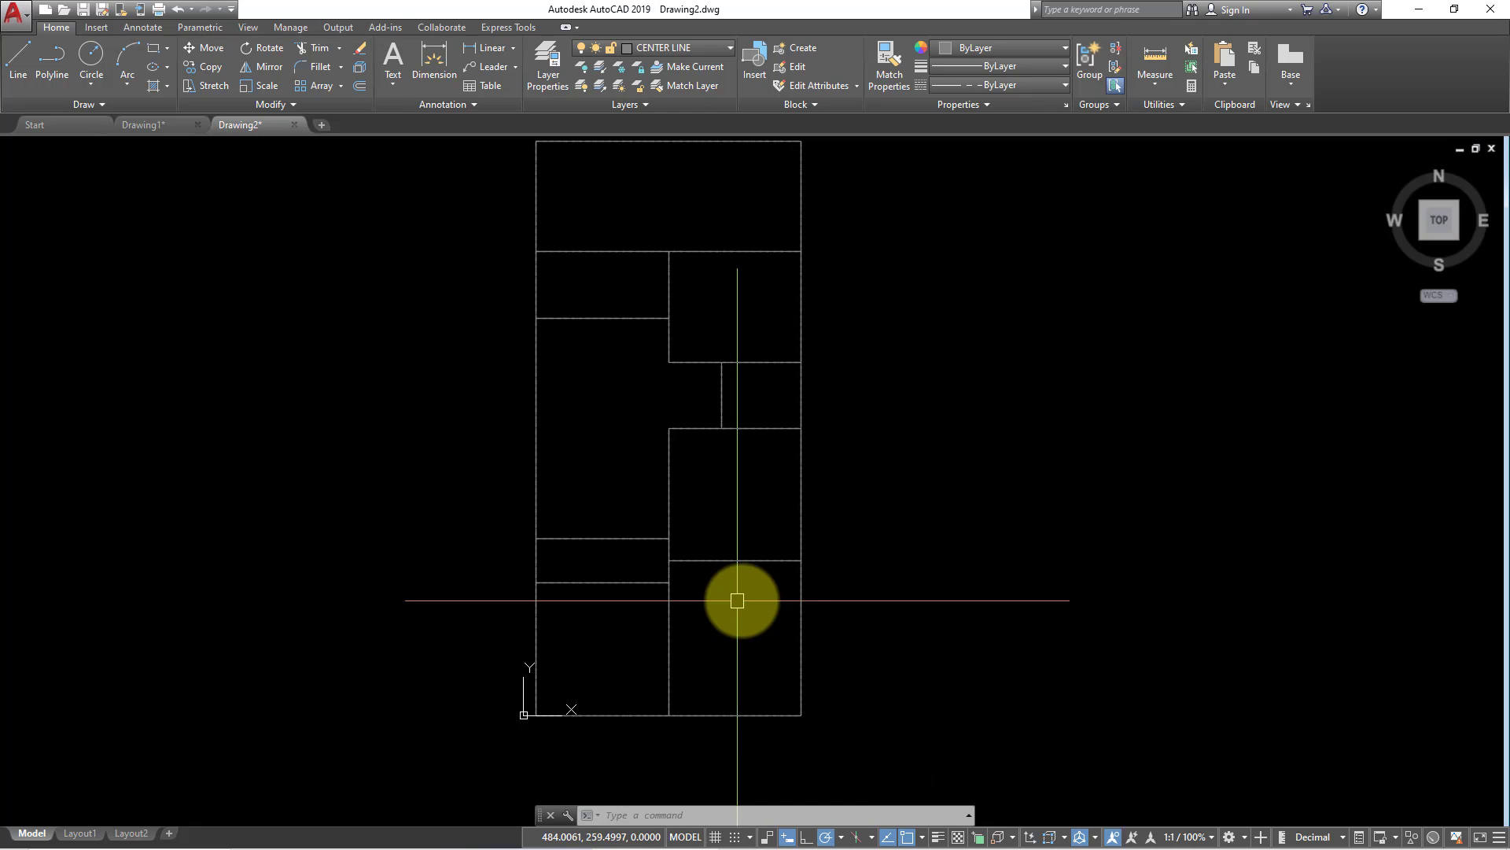
middle_drag(708, 574, 635, 572)
scroll(641, 472, up, 2)
scroll(653, 389, up, 4)
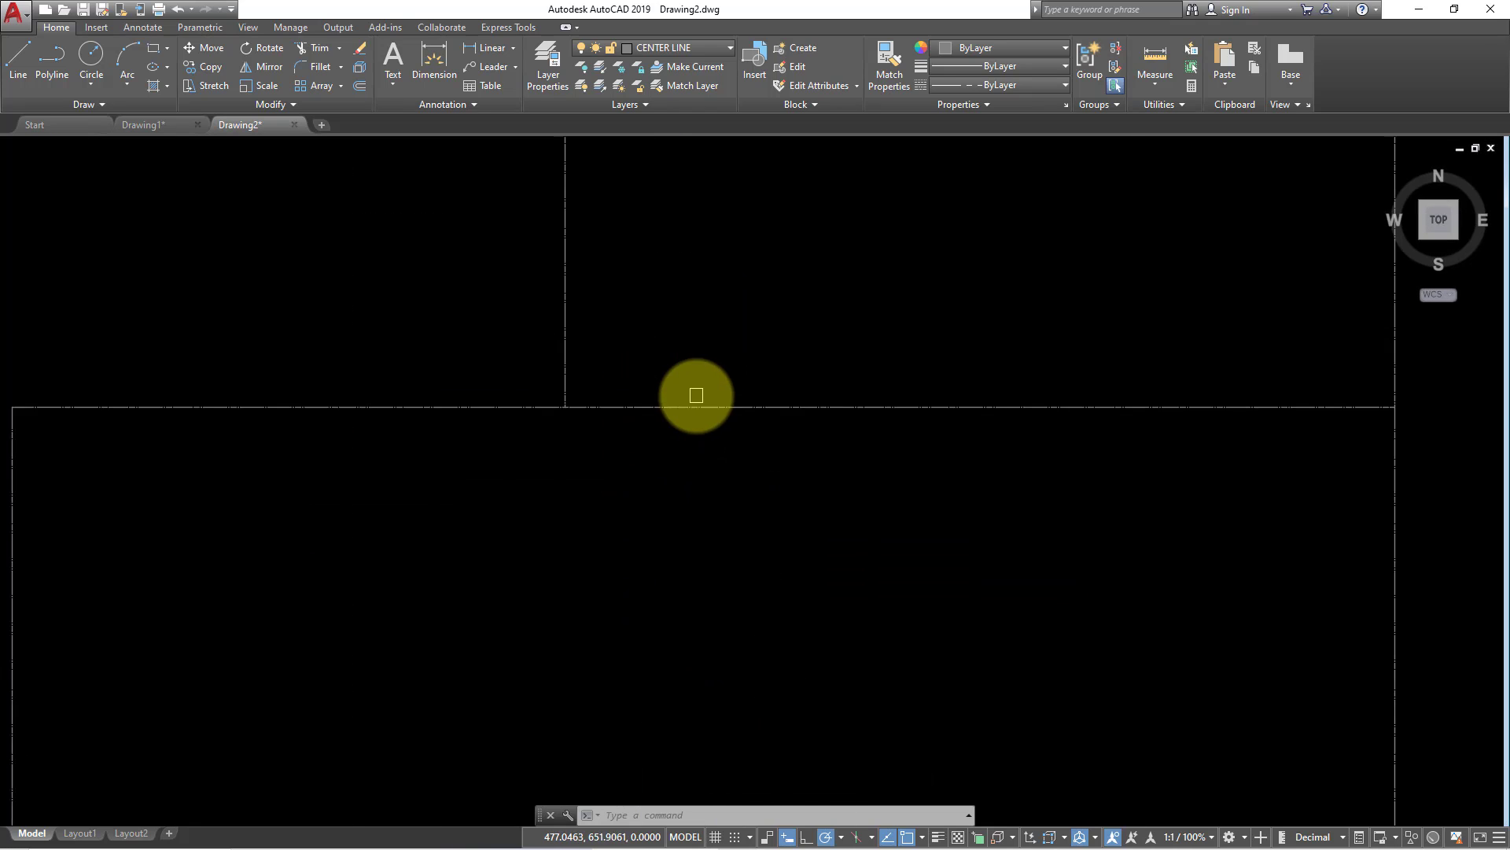
scroll(692, 403, up, 4)
scroll(566, 422, down, 5)
scroll(565, 421, up, 2)
scroll(563, 423, down, 6)
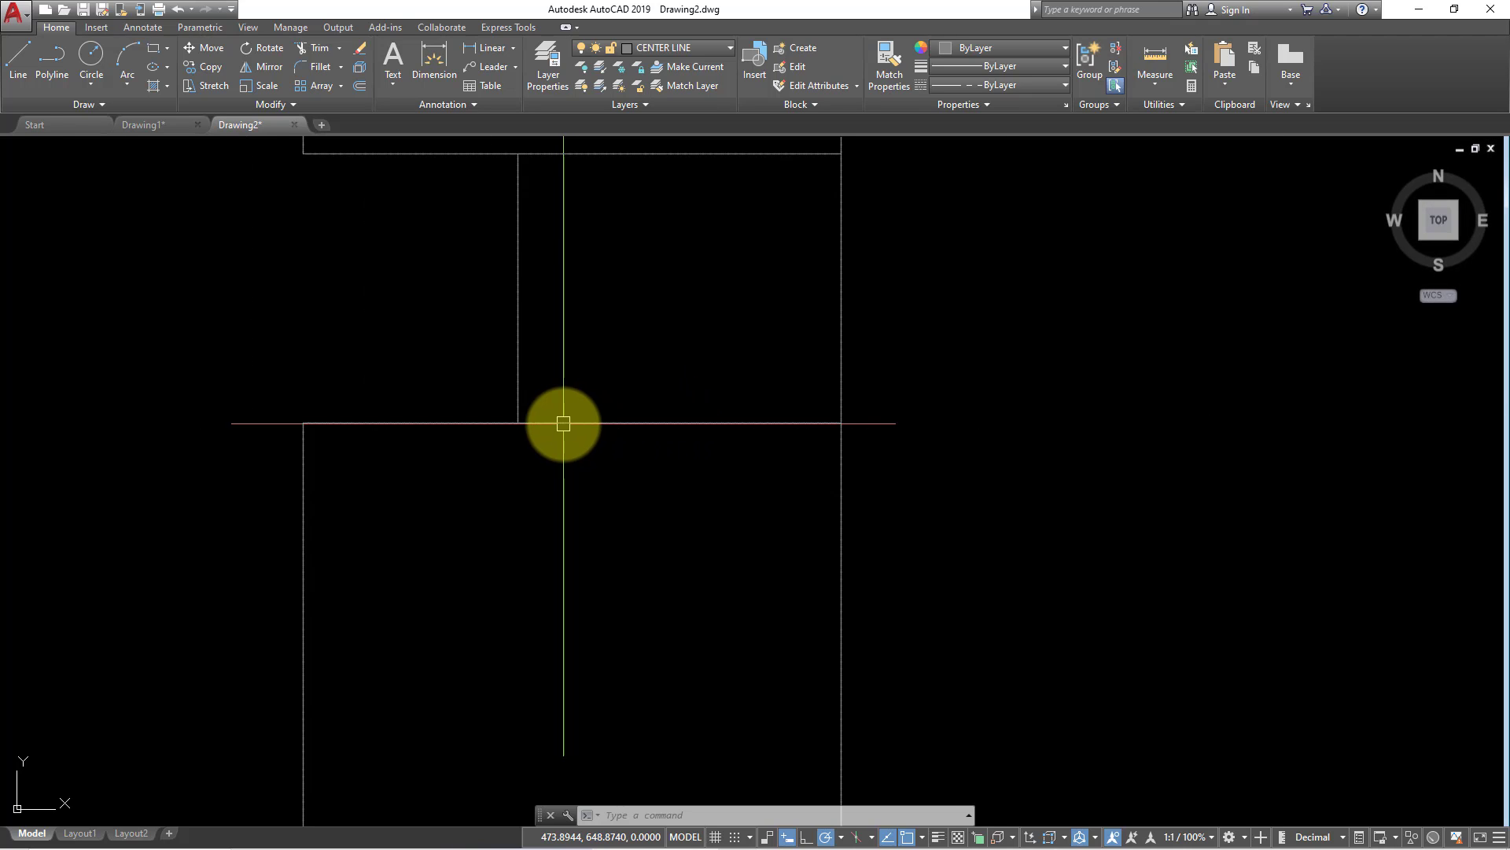
scroll(542, 422, up, 3)
scroll(536, 397, up, 3)
click(507, 415)
click(818, 447)
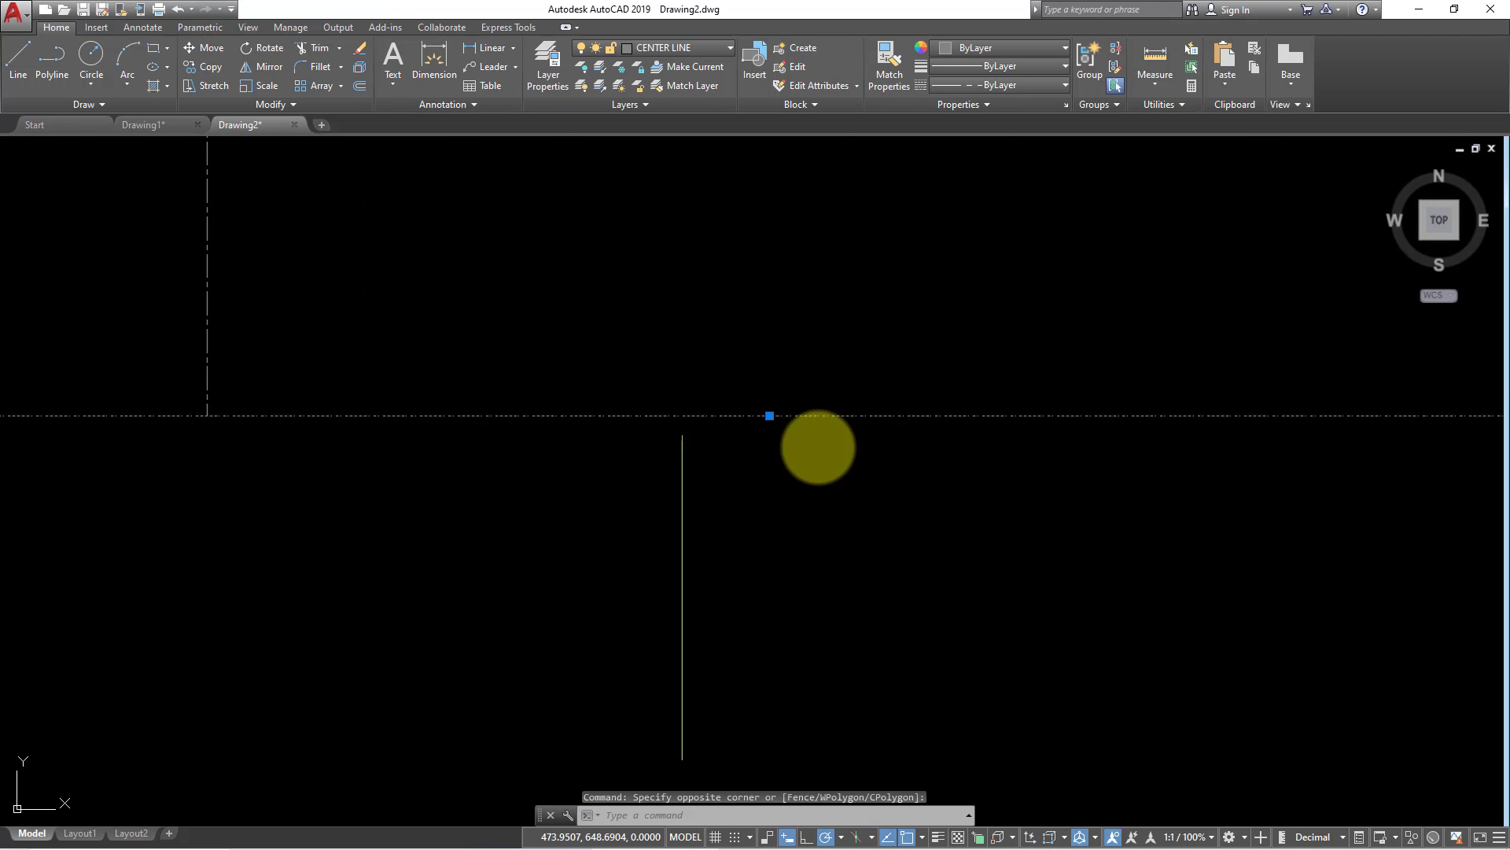
scroll(668, 442, down, 3)
scroll(611, 435, down, 3)
key(Escape)
scroll(587, 441, down, 2)
scroll(587, 442, down, 2)
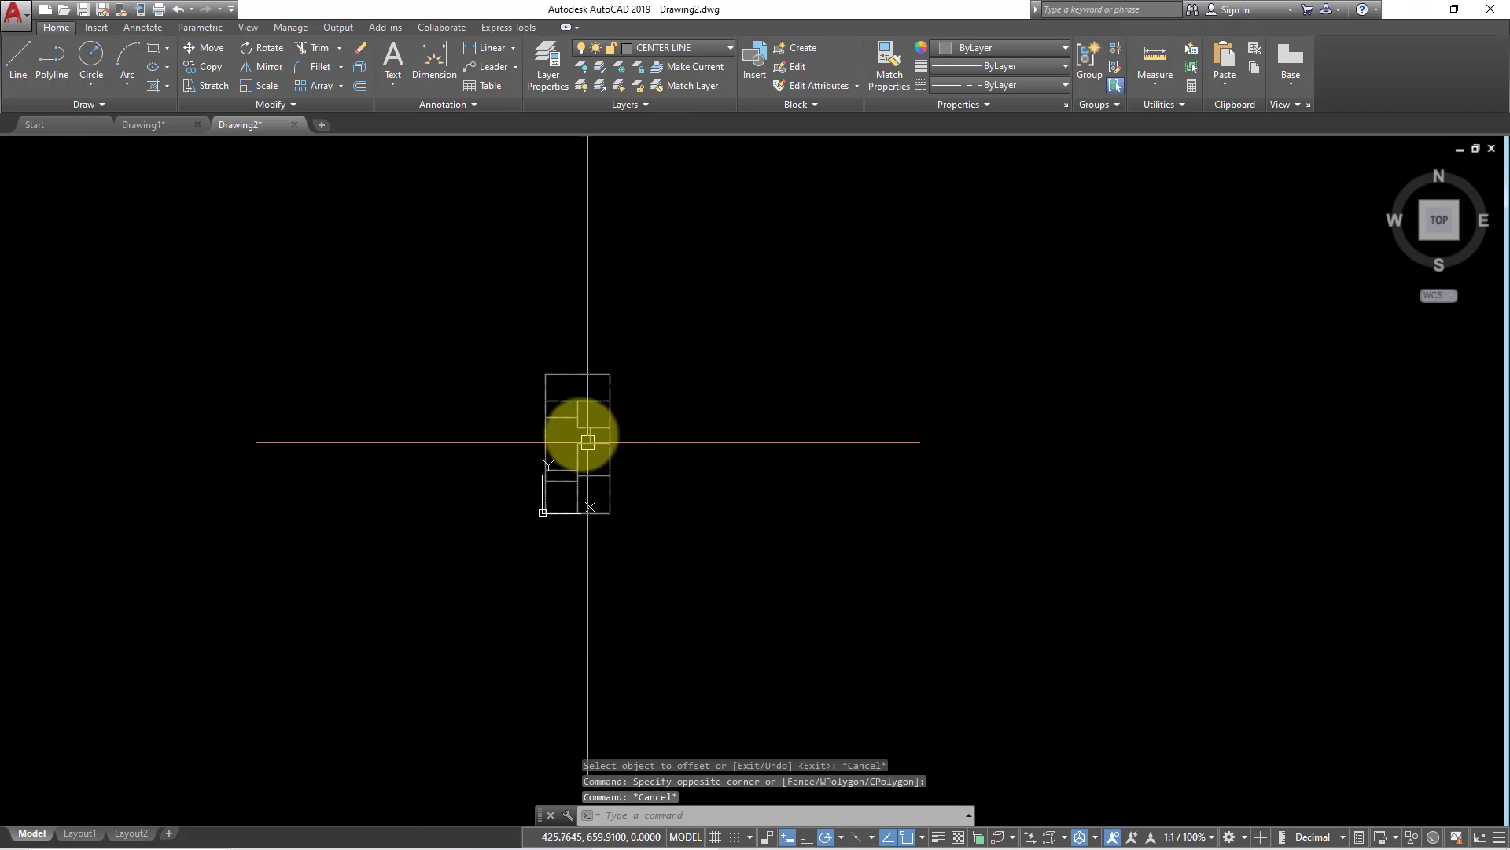
scroll(543, 337, up, 2)
click(541, 321)
Give all selected grid lines a linetype scale of 25 in the Properties palette.
click(719, 659)
scroll(625, 514, up, 4)
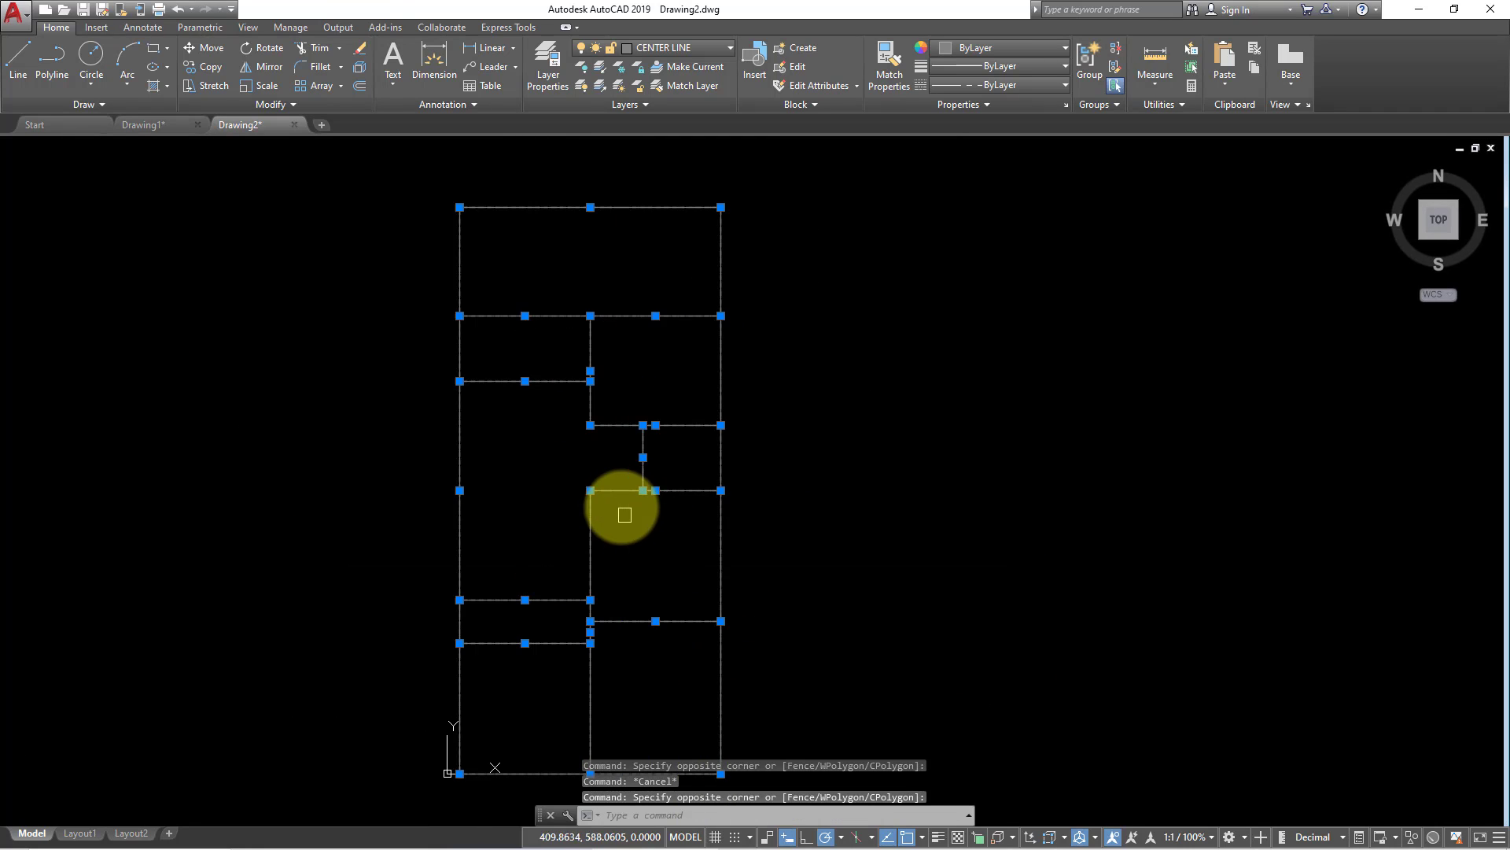
middle_drag(625, 515, 632, 456)
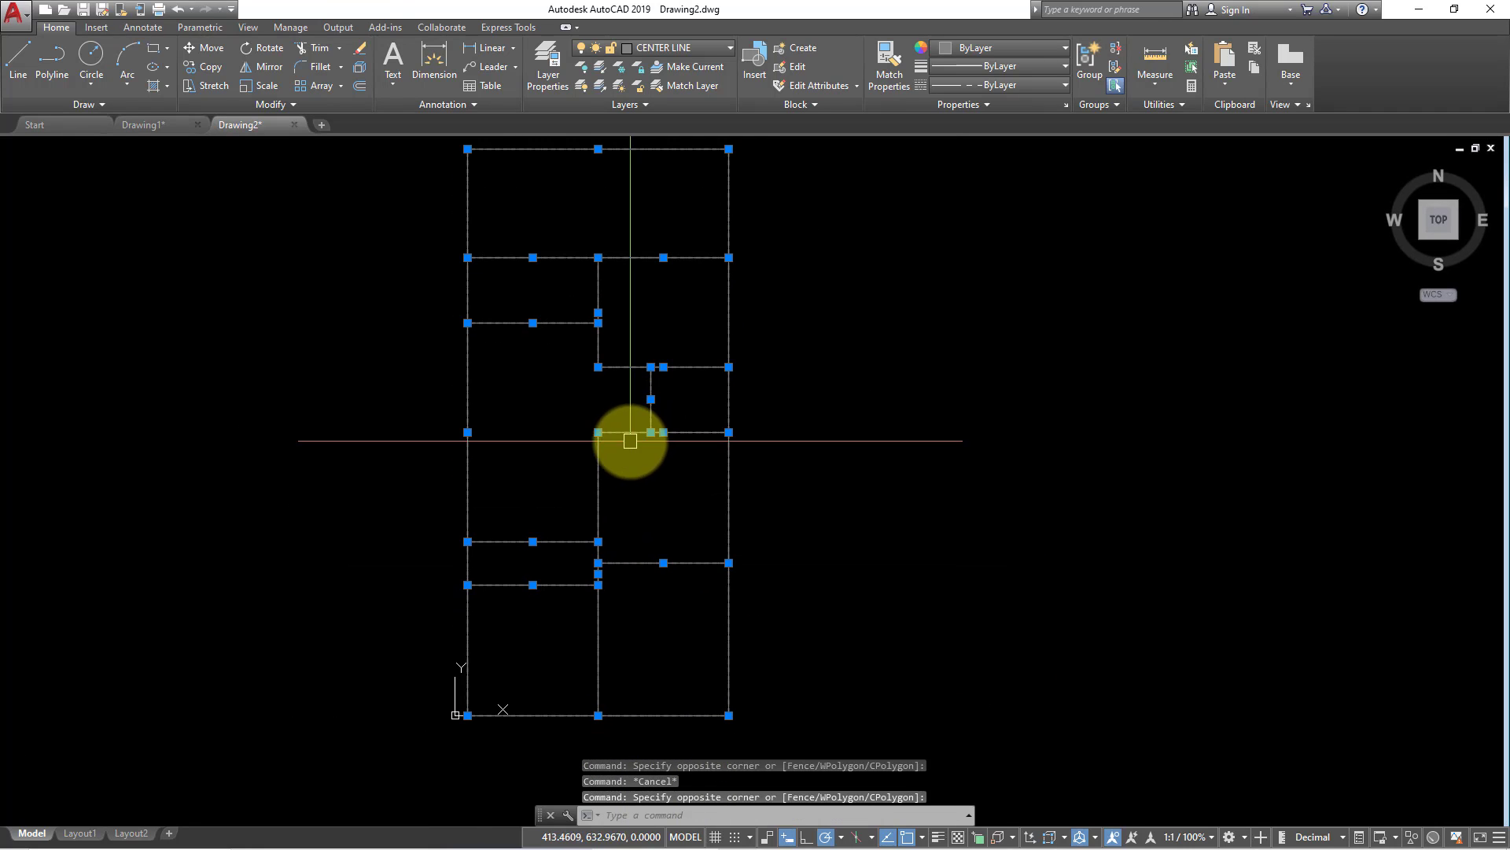
click(1066, 106)
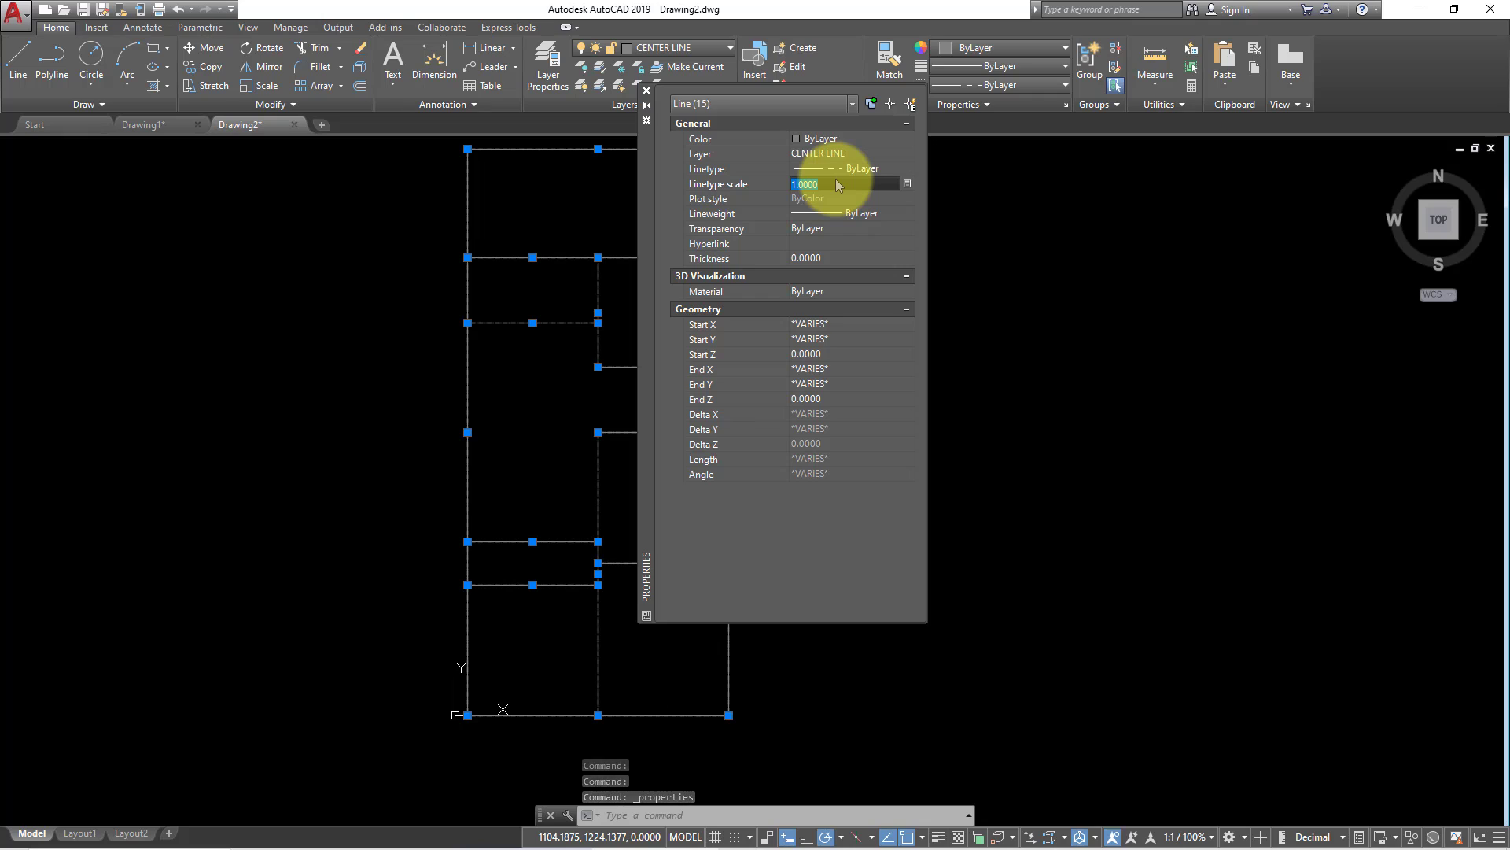
text(15.0000)
key(Return)
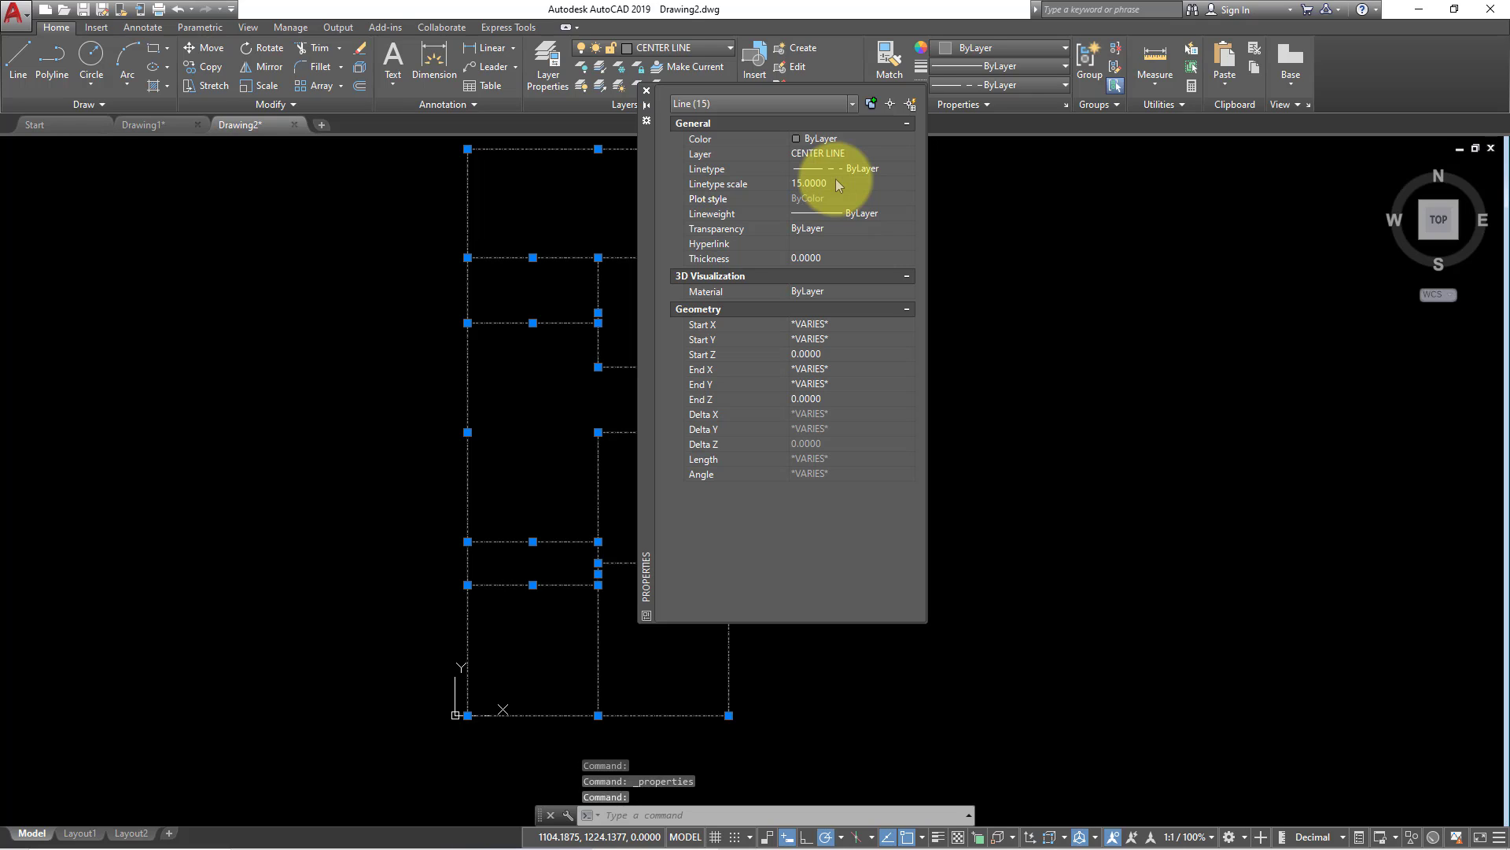
click(840, 184)
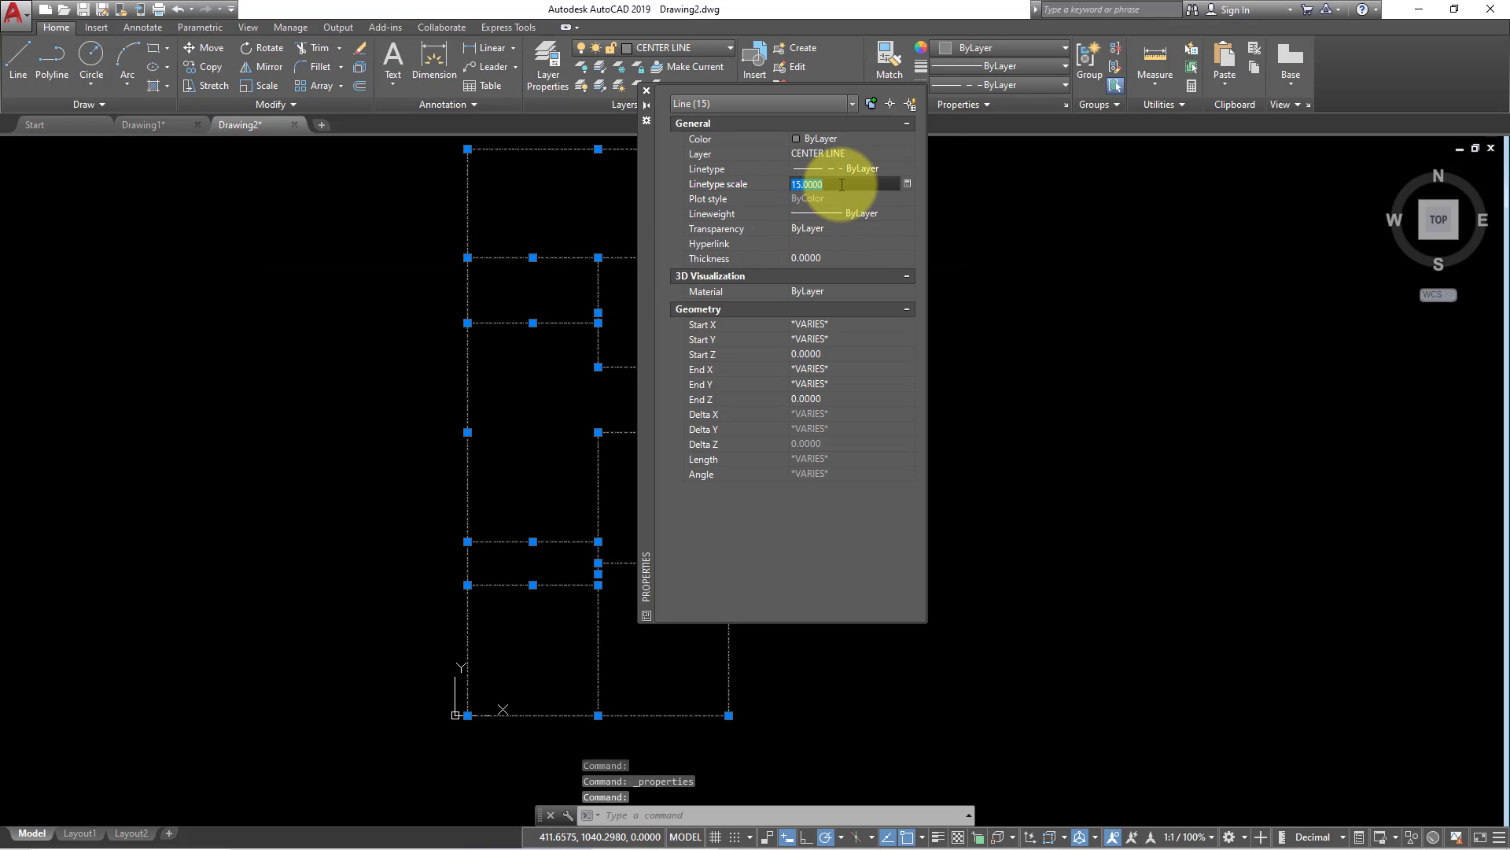
click(647, 92)
key(Escape)
Frame the whole centre-line grid and open the Layer dropdown list.
scroll(560, 283, up, 2)
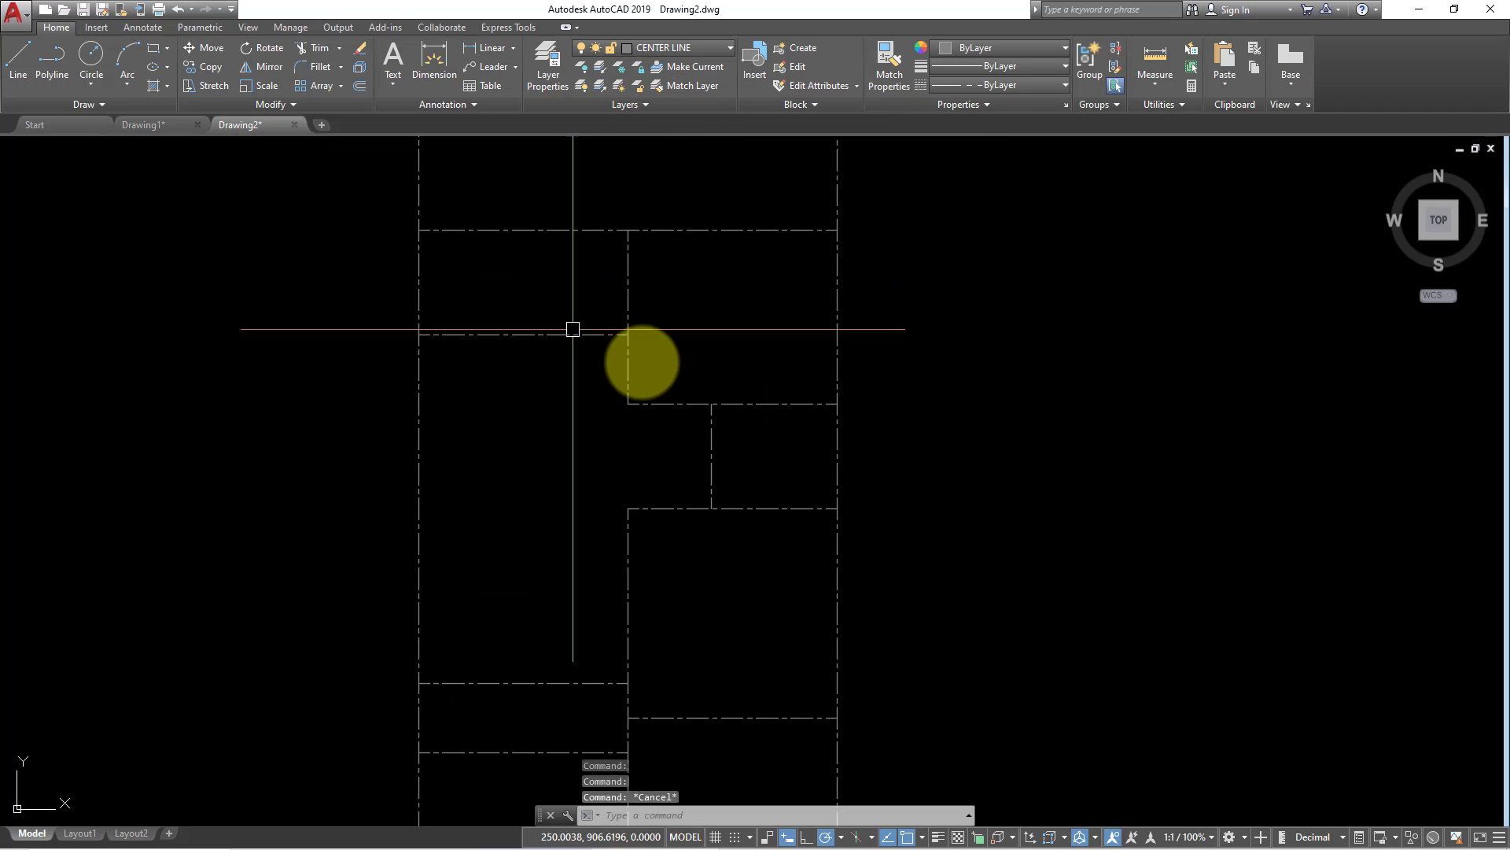
scroll(641, 354, up, 1)
scroll(775, 450, down, 1)
scroll(782, 454, down, 2)
mouse_move(808, 446)
middle_down()
mouse_move(546, 529)
mouse_move(732, 502)
middle_up()
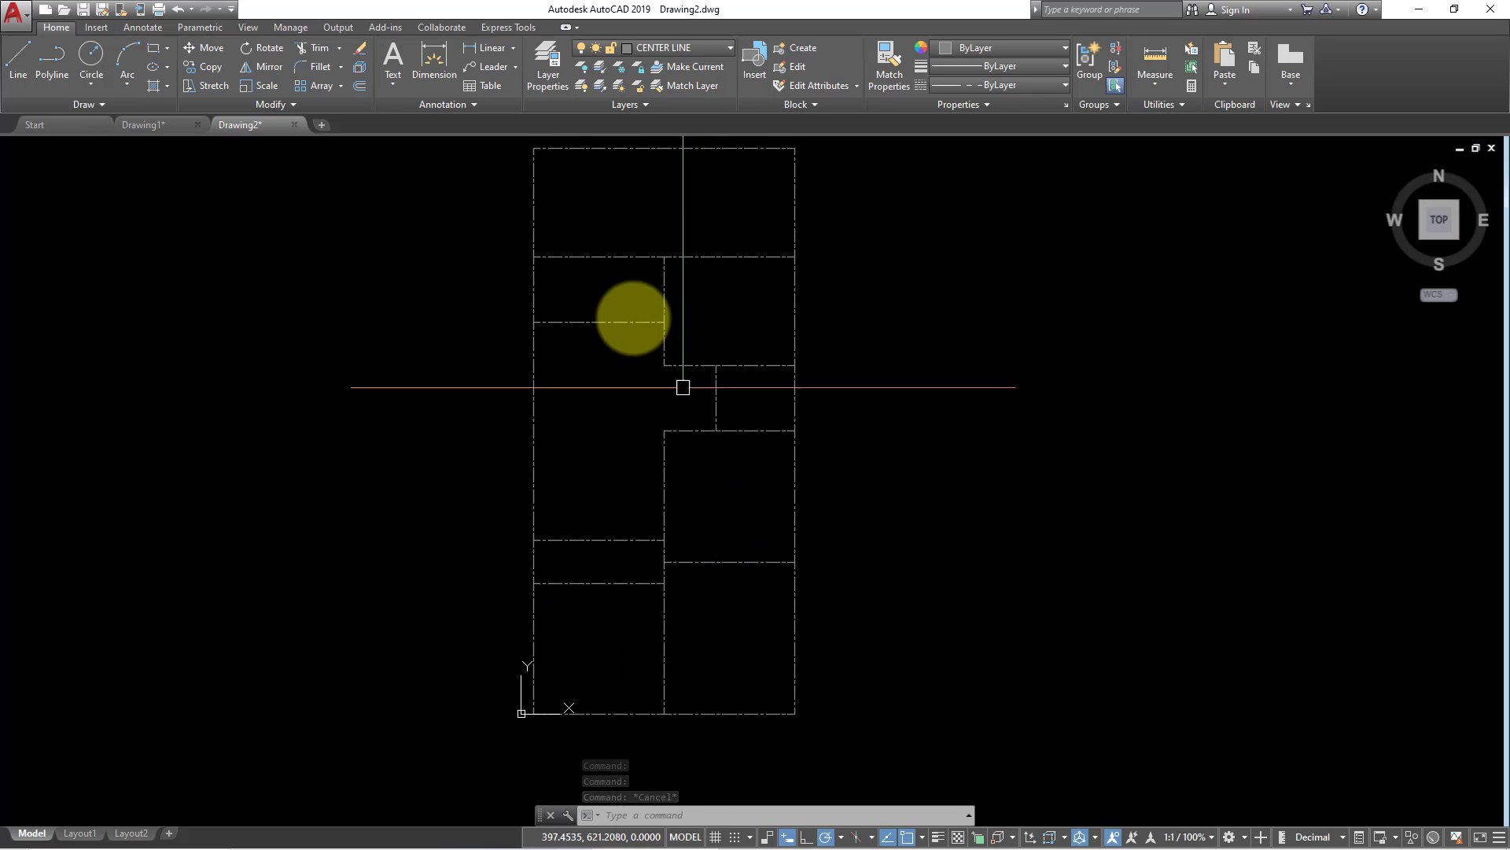
click(696, 49)
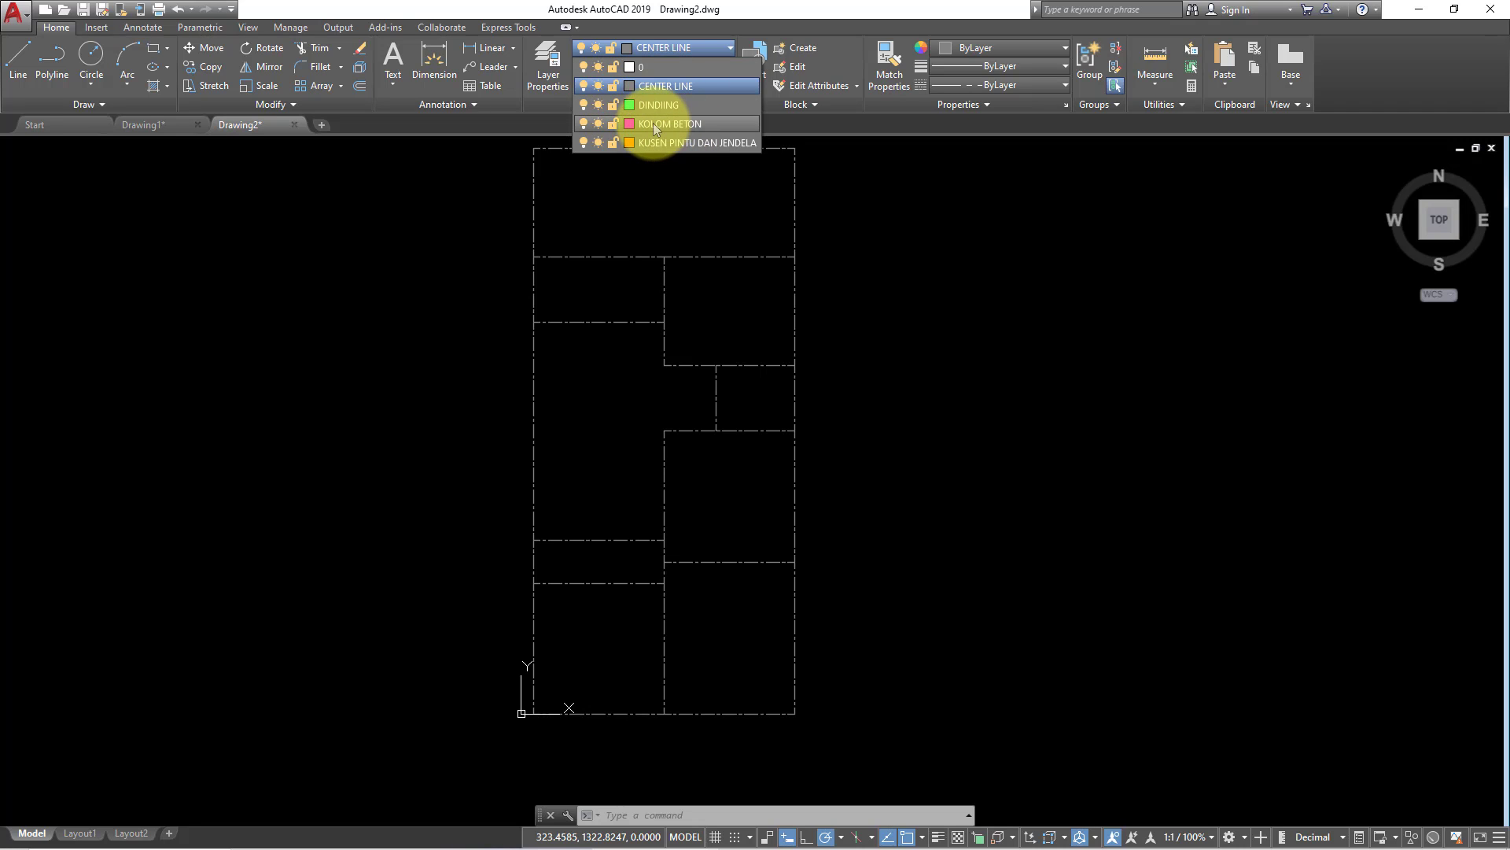
On layer KOLOM BETON, draw a 15 by 15 rectangle for the column.
click(653, 122)
scroll(346, 224, down, 3)
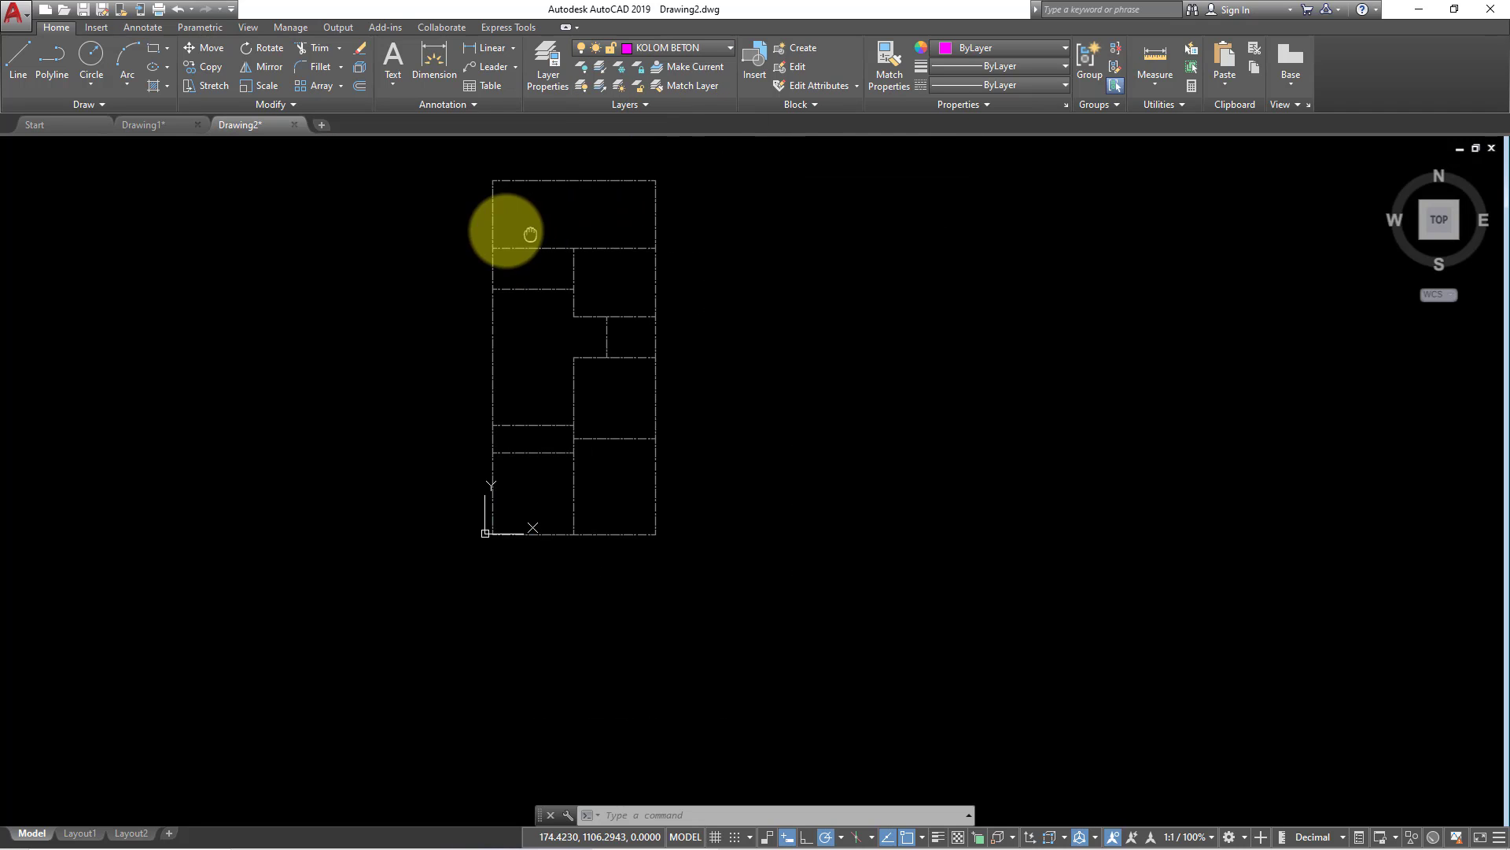
click(162, 47)
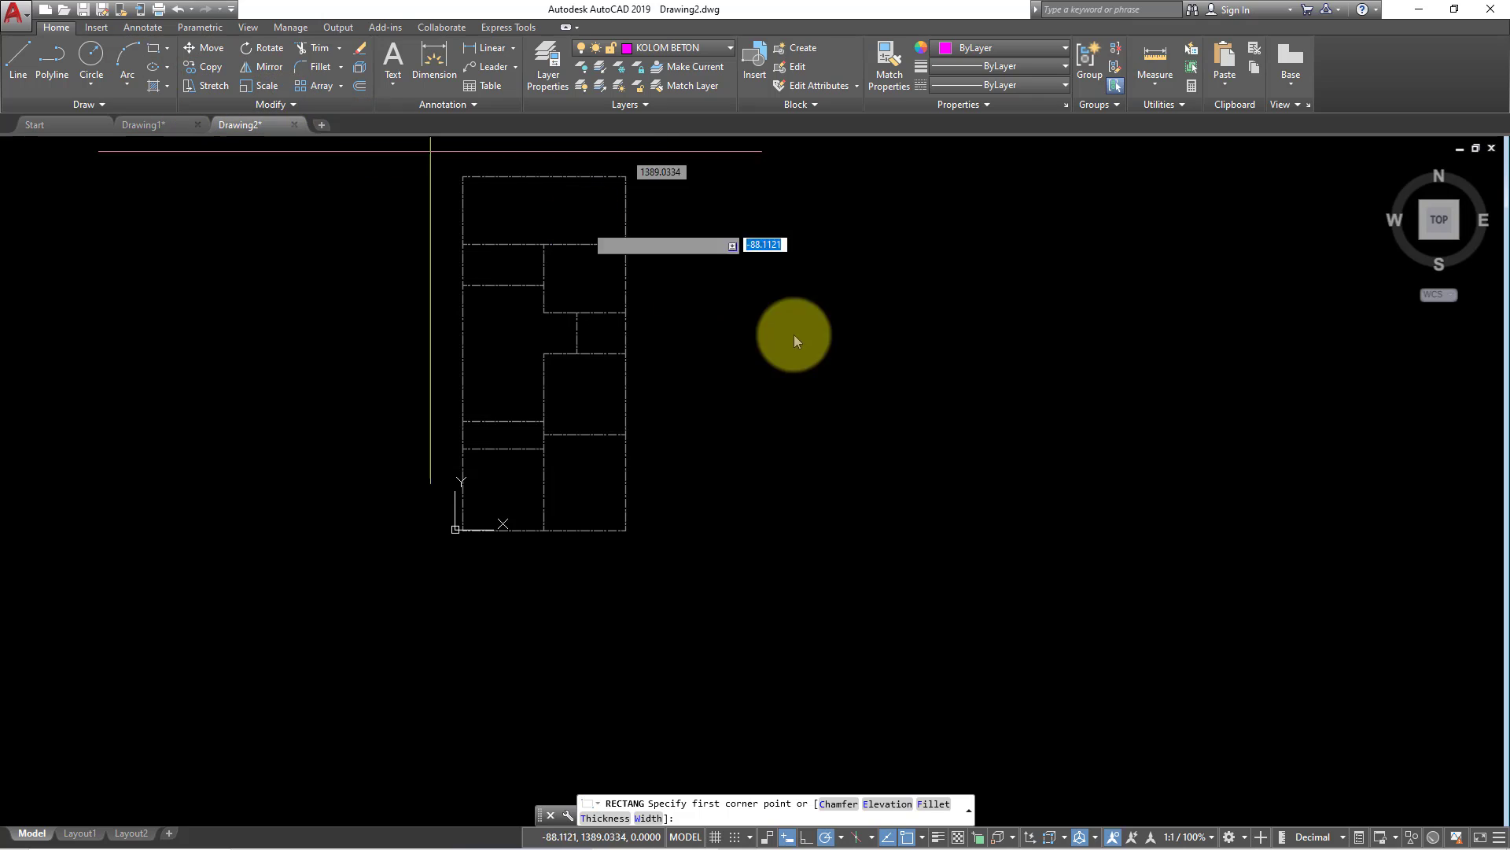
scroll(490, 432, up, 2)
scroll(459, 423, up, 2)
scroll(458, 422, up, 4)
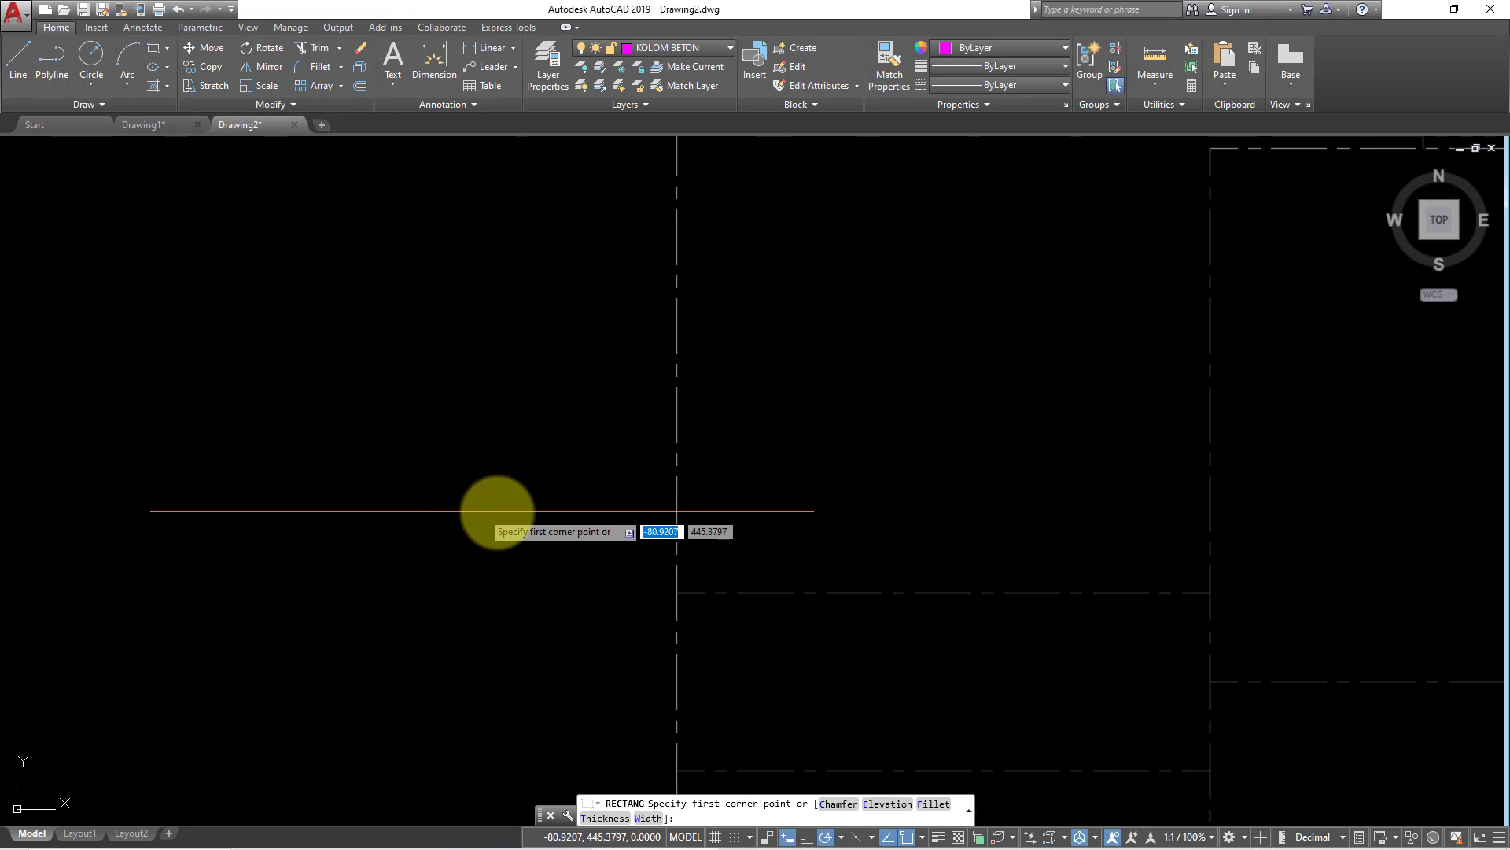
click(388, 574)
text(15)
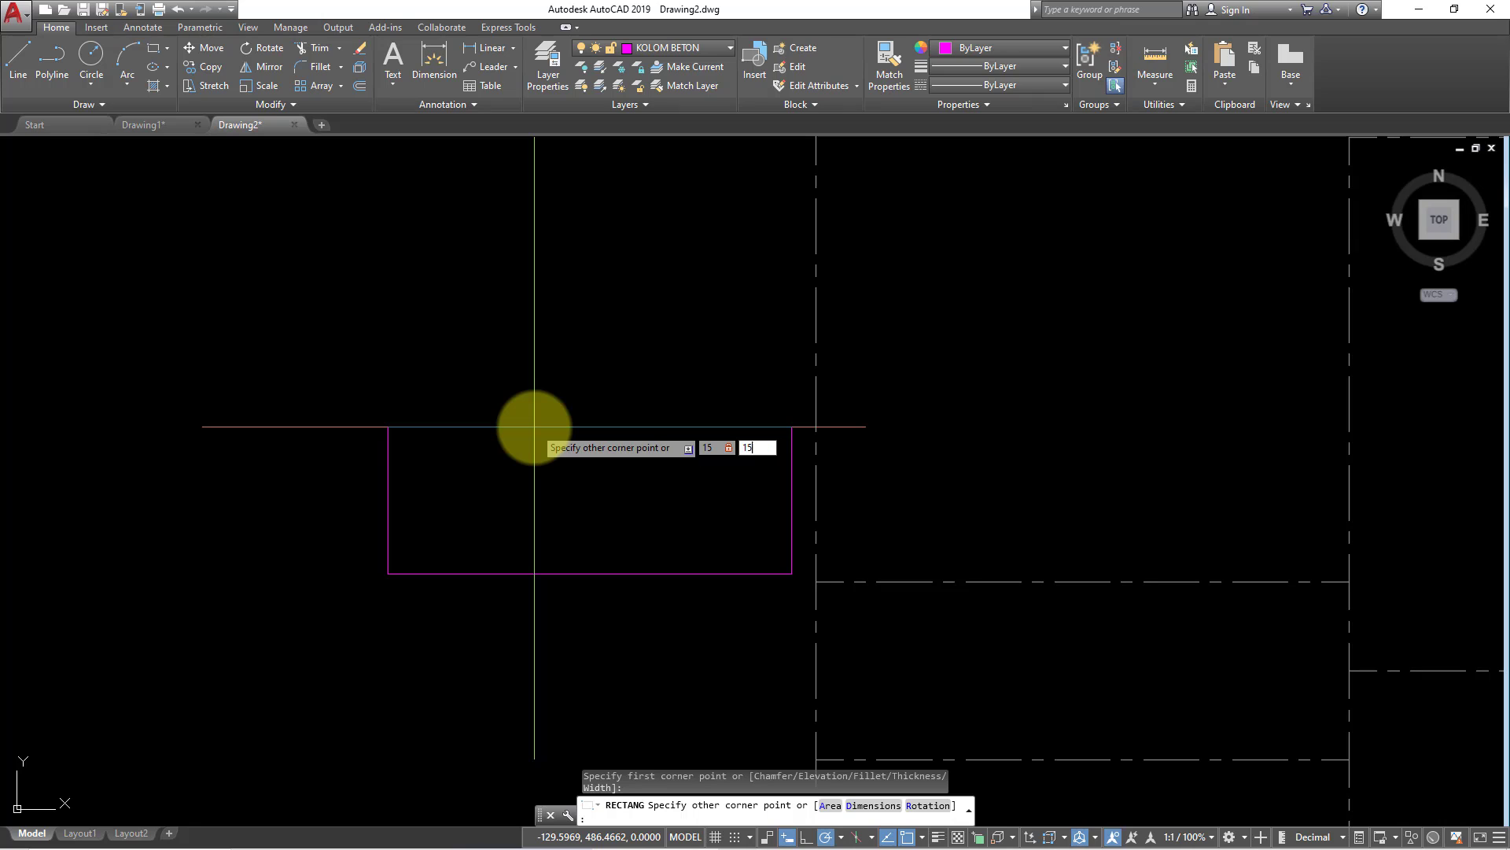
key(Return)
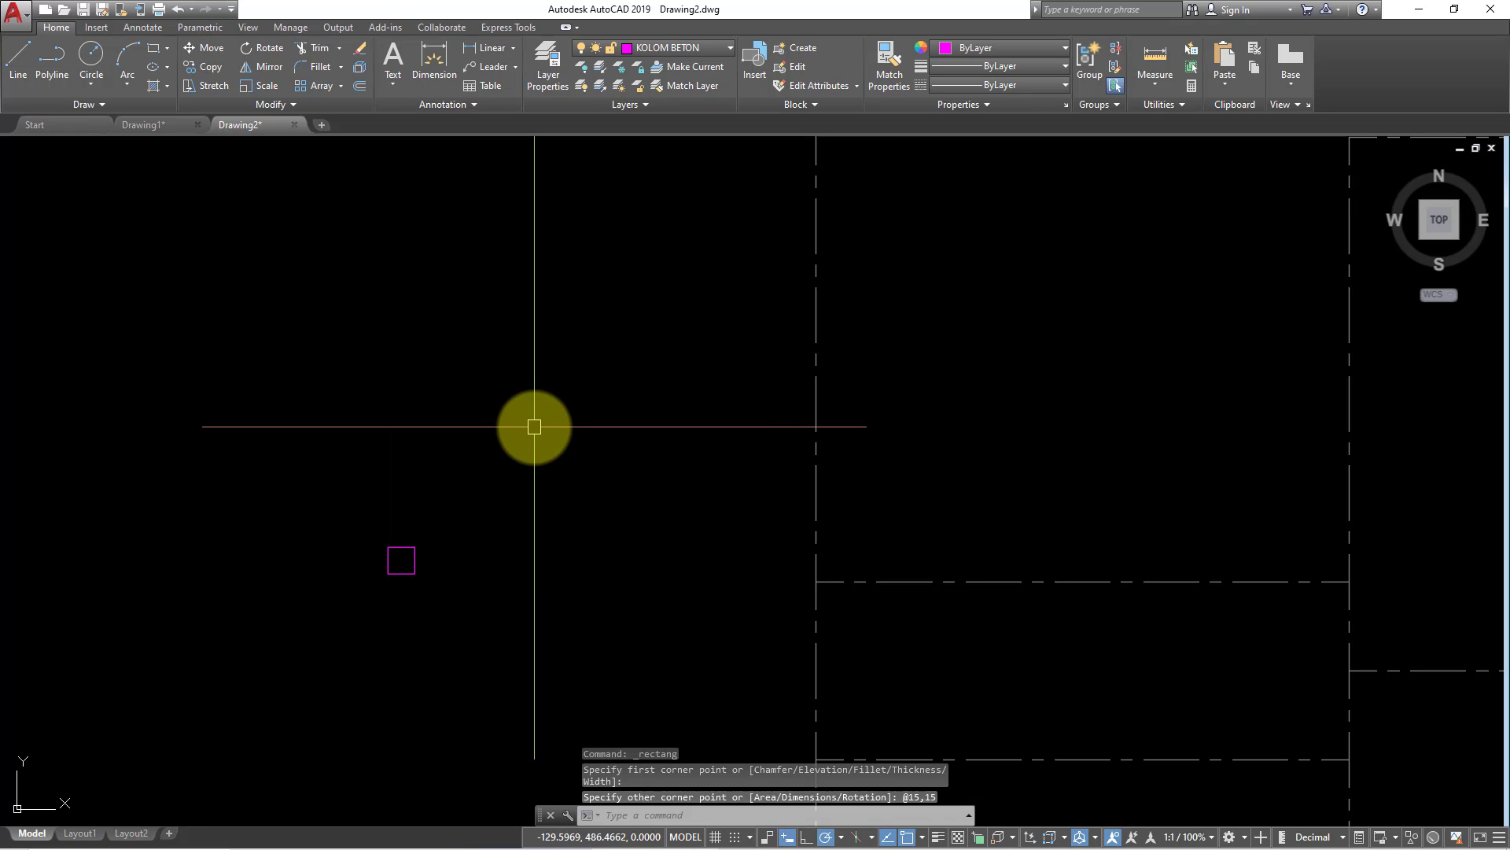
Zoom to the new square, select it and start the block definition.
scroll(398, 634, up, 2)
middle_drag(348, 497, 364, 431)
scroll(364, 432, up, 2)
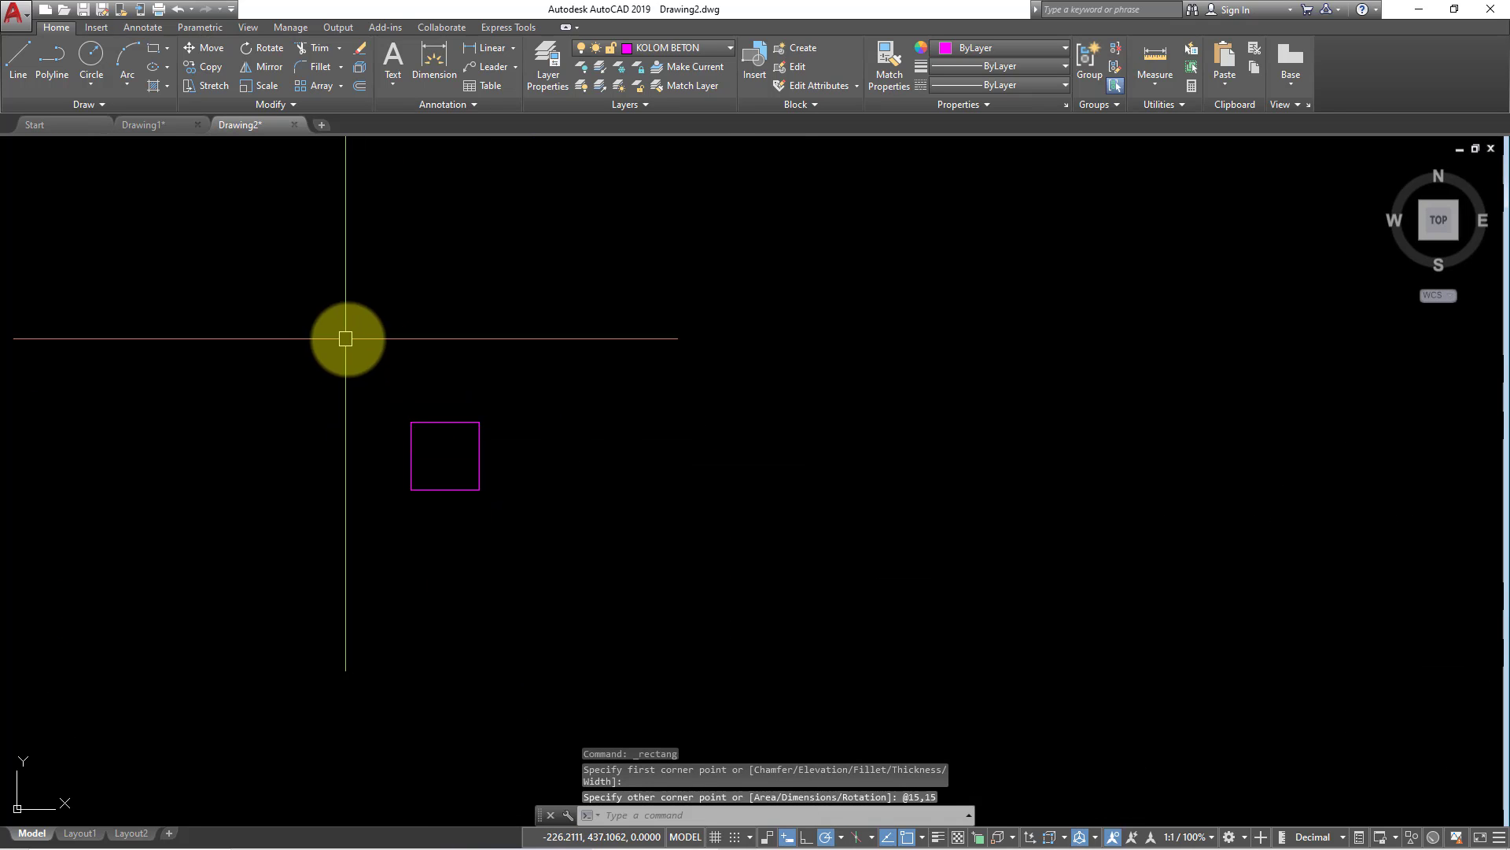
click(423, 421)
click(587, 602)
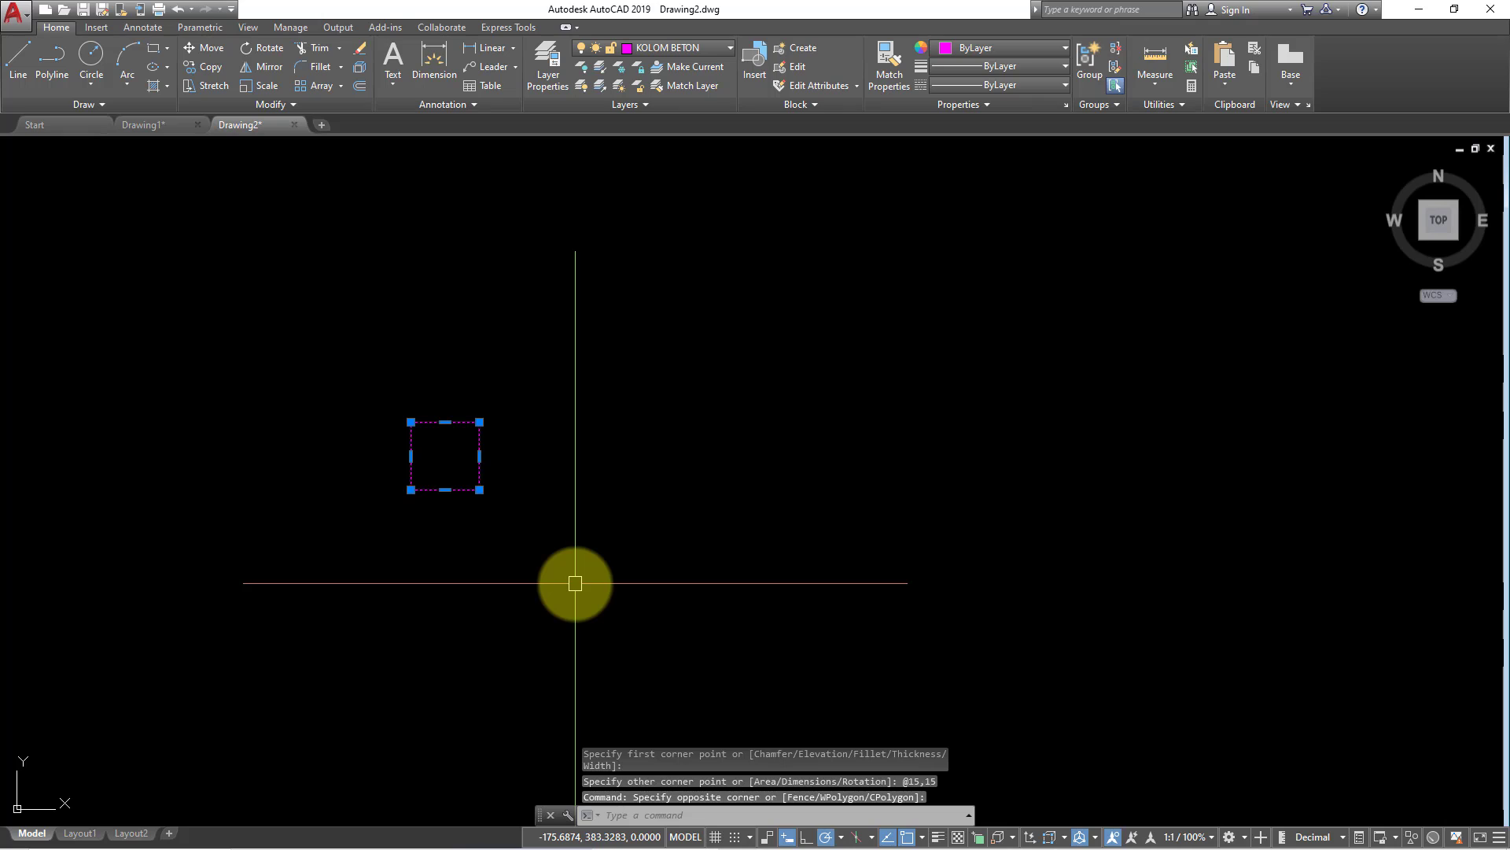
text(B)
key(Return)
text(KLOM BETON 15 X 15)
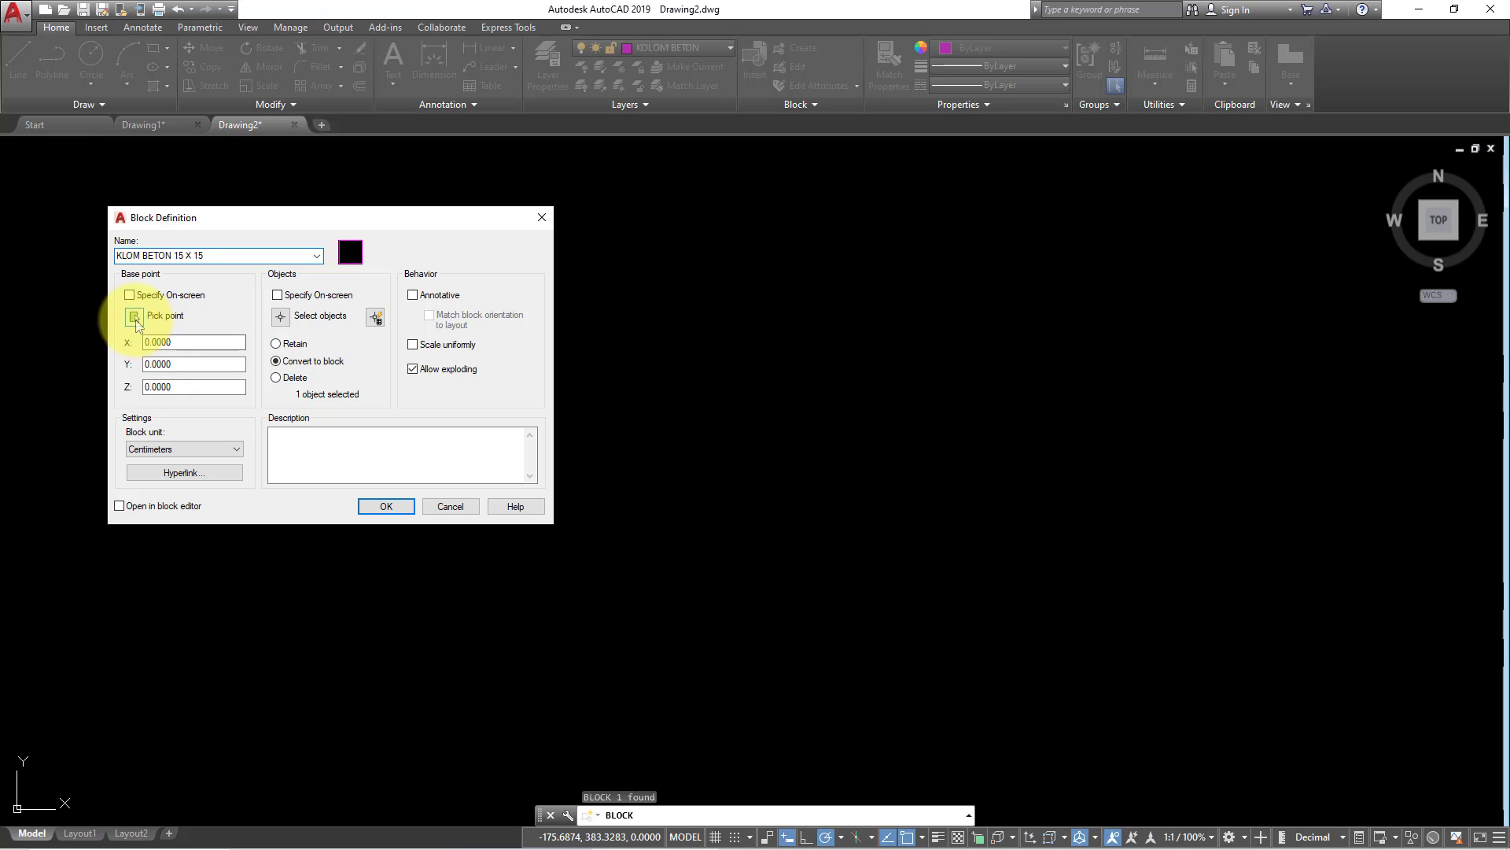
Create block KLOM BETON 15 X 15 with its base point at the square's centre.
click(135, 316)
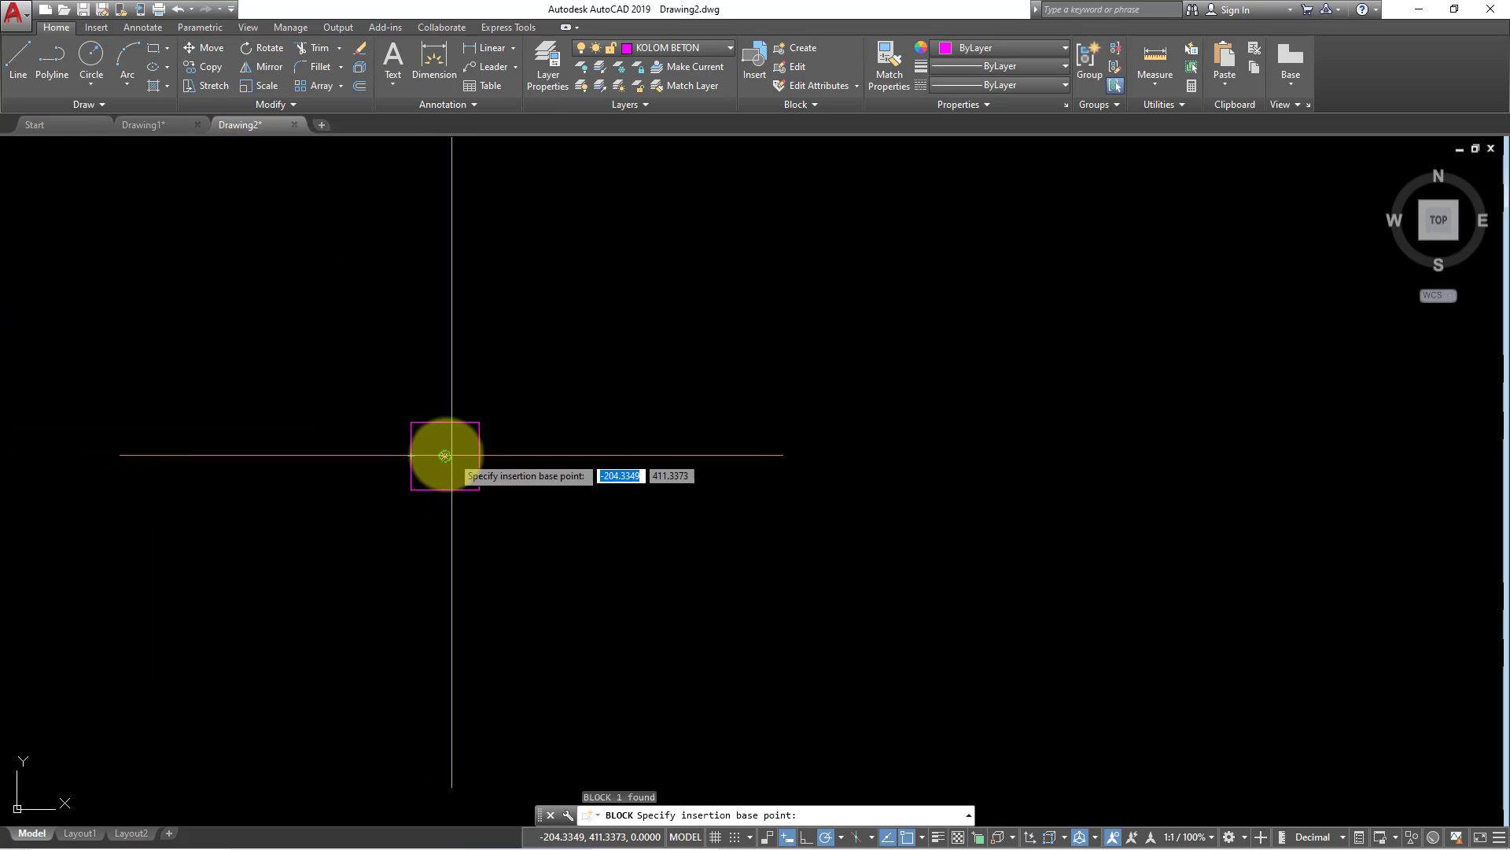
click(445, 456)
click(387, 506)
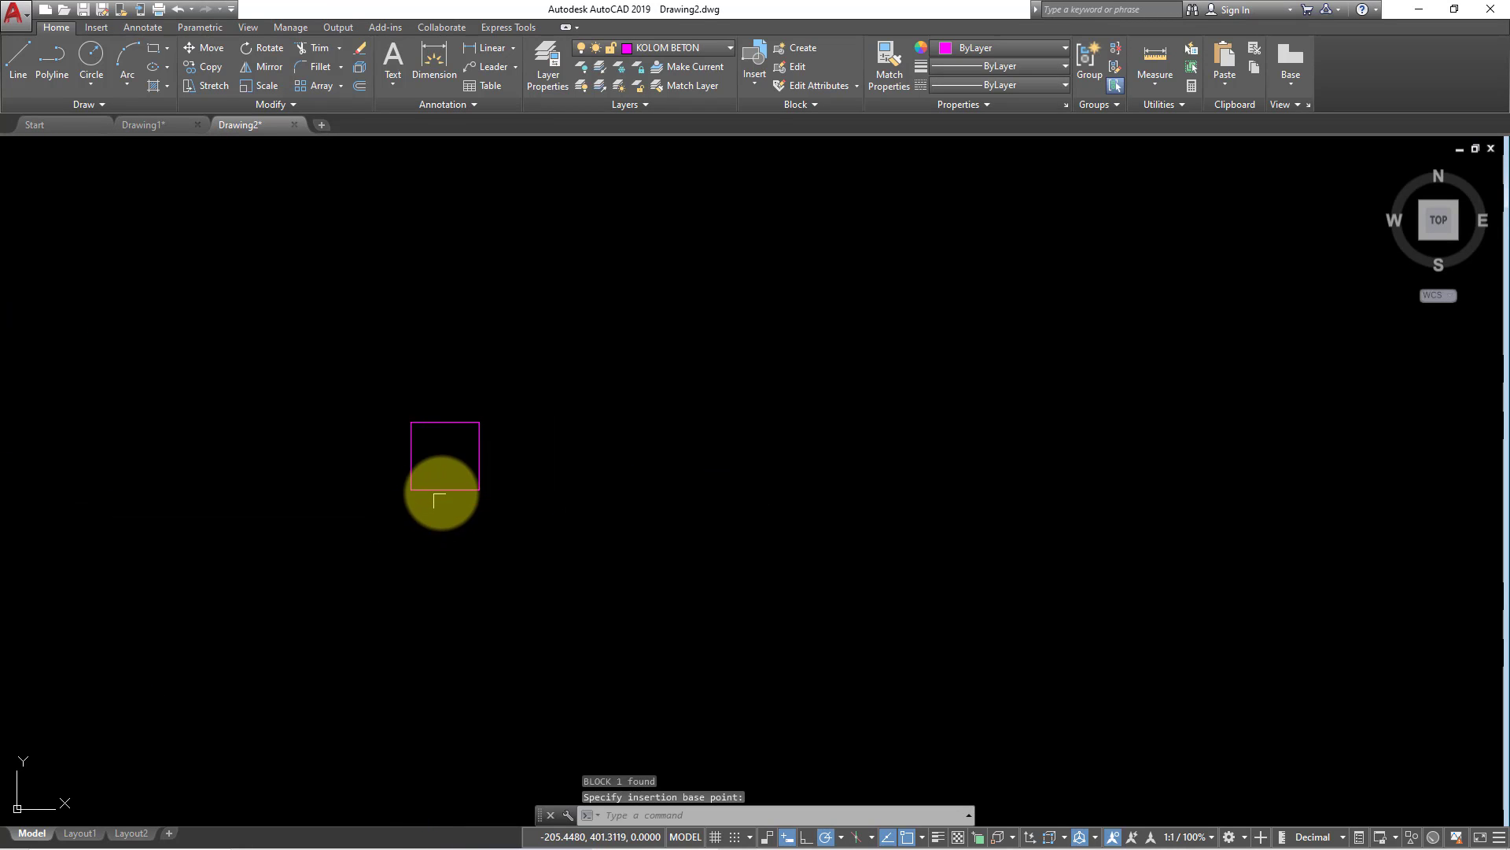
click(443, 482)
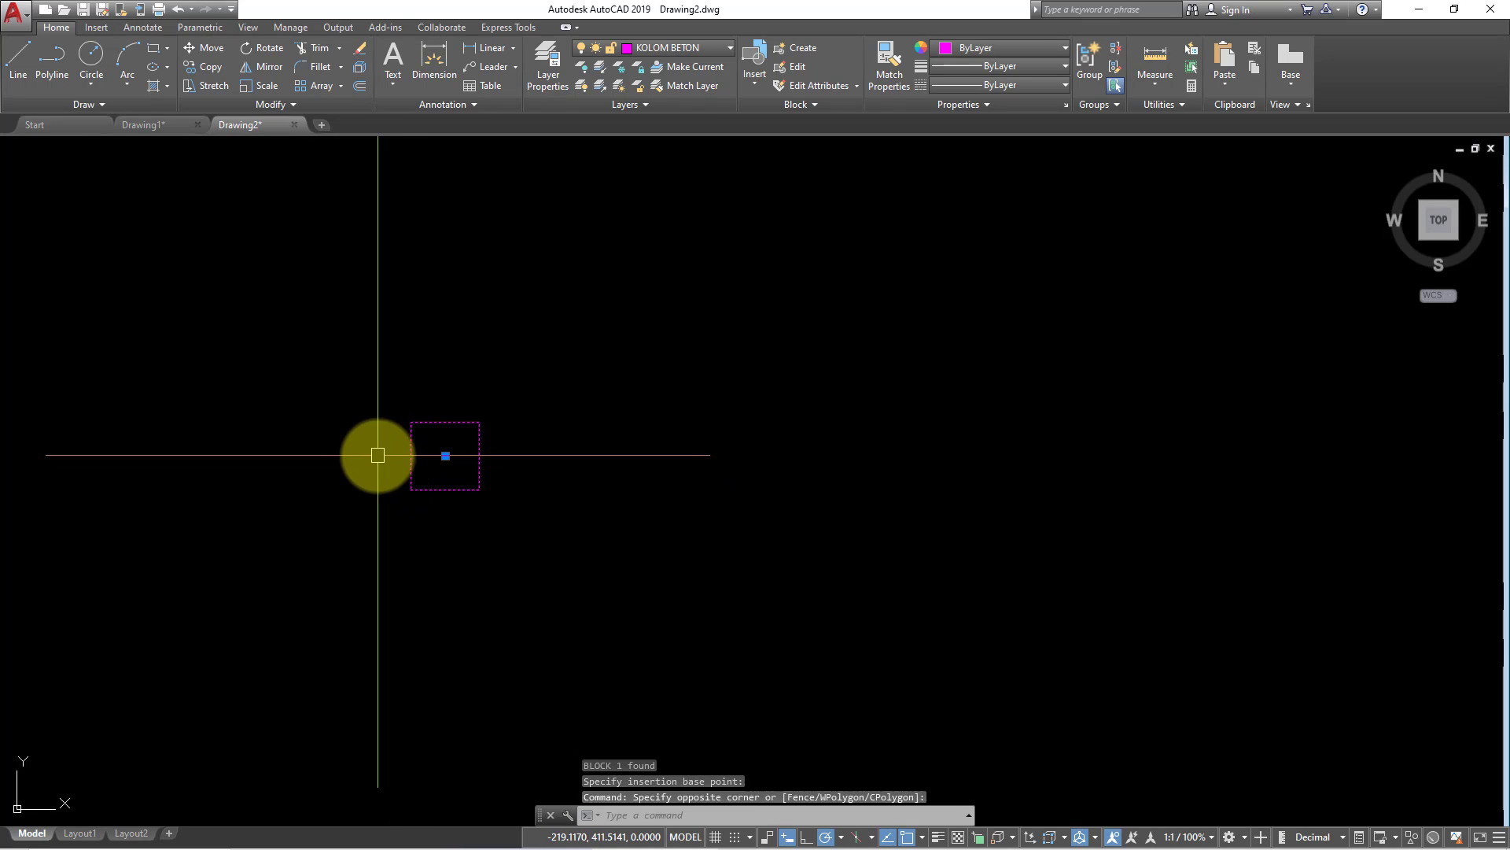
Copy the column block from its centre onto four upper grid intersections.
click(209, 71)
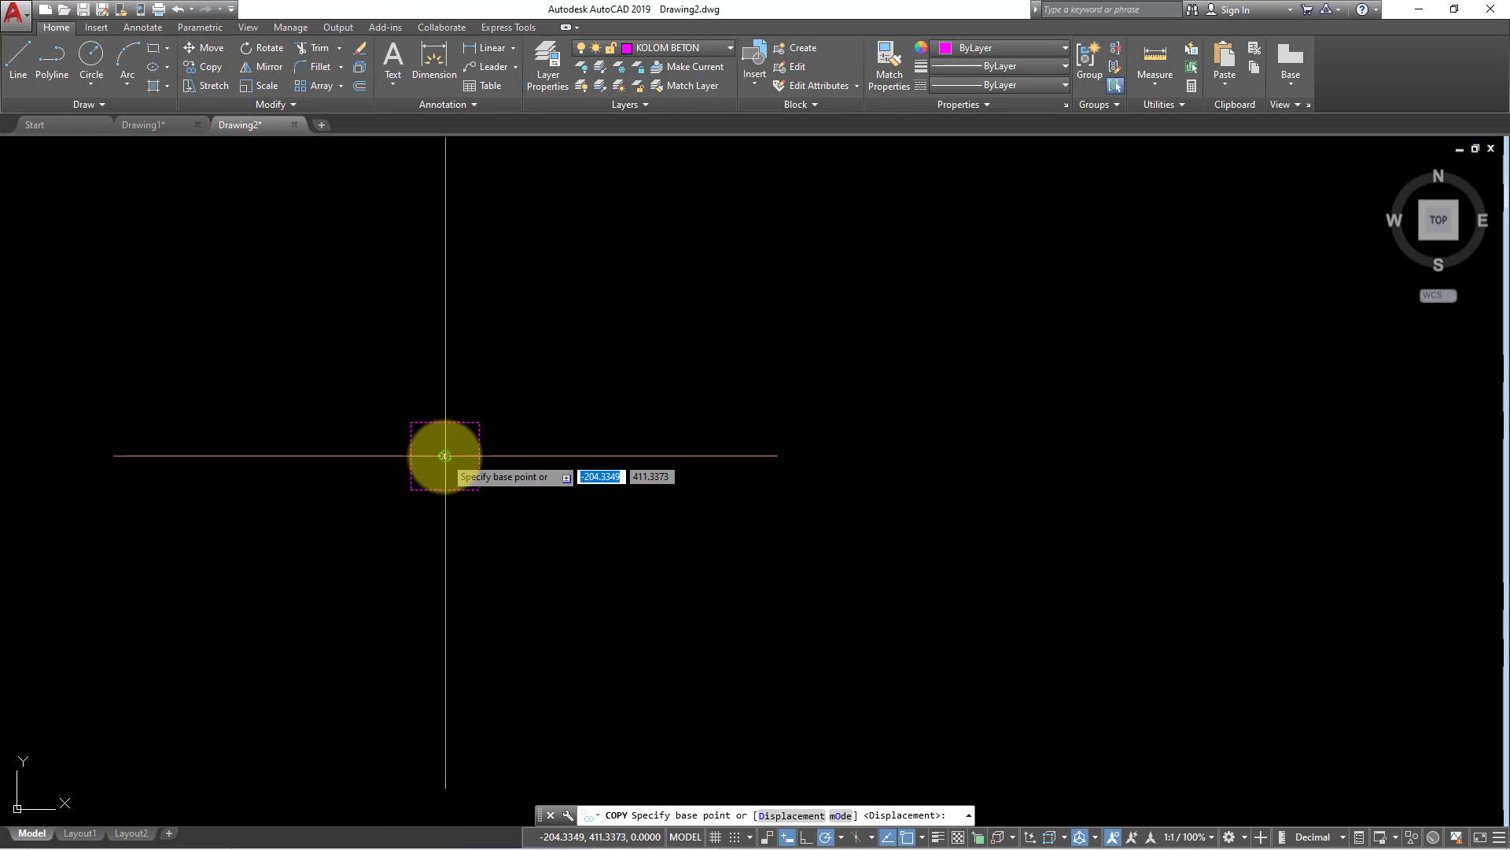
click(445, 456)
scroll(361, 421, up, 3)
scroll(418, 364, up, 3)
scroll(438, 311, up, 2)
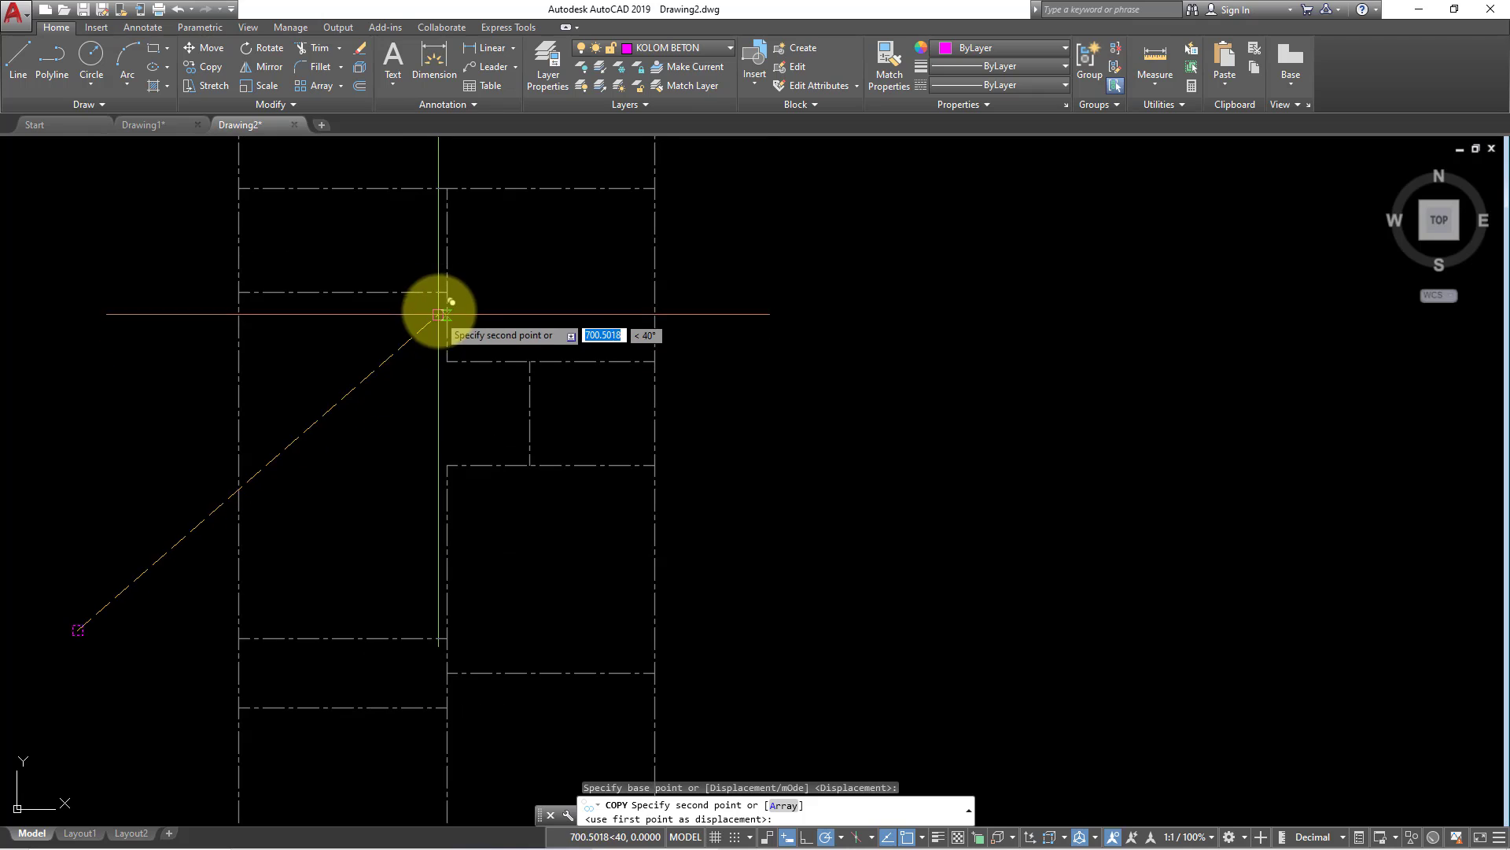
click(445, 293)
click(446, 188)
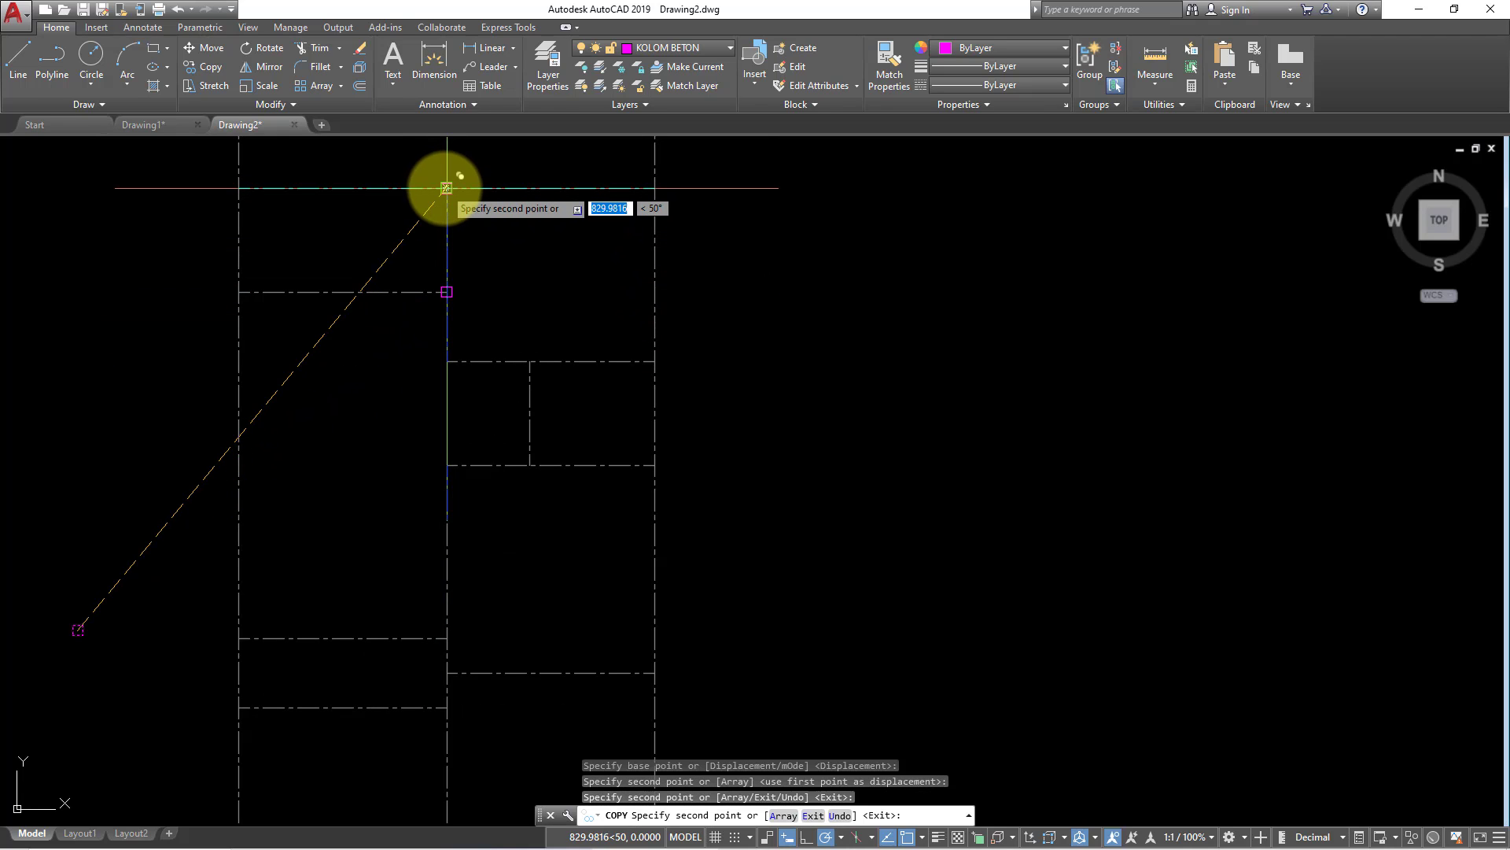
click(529, 361)
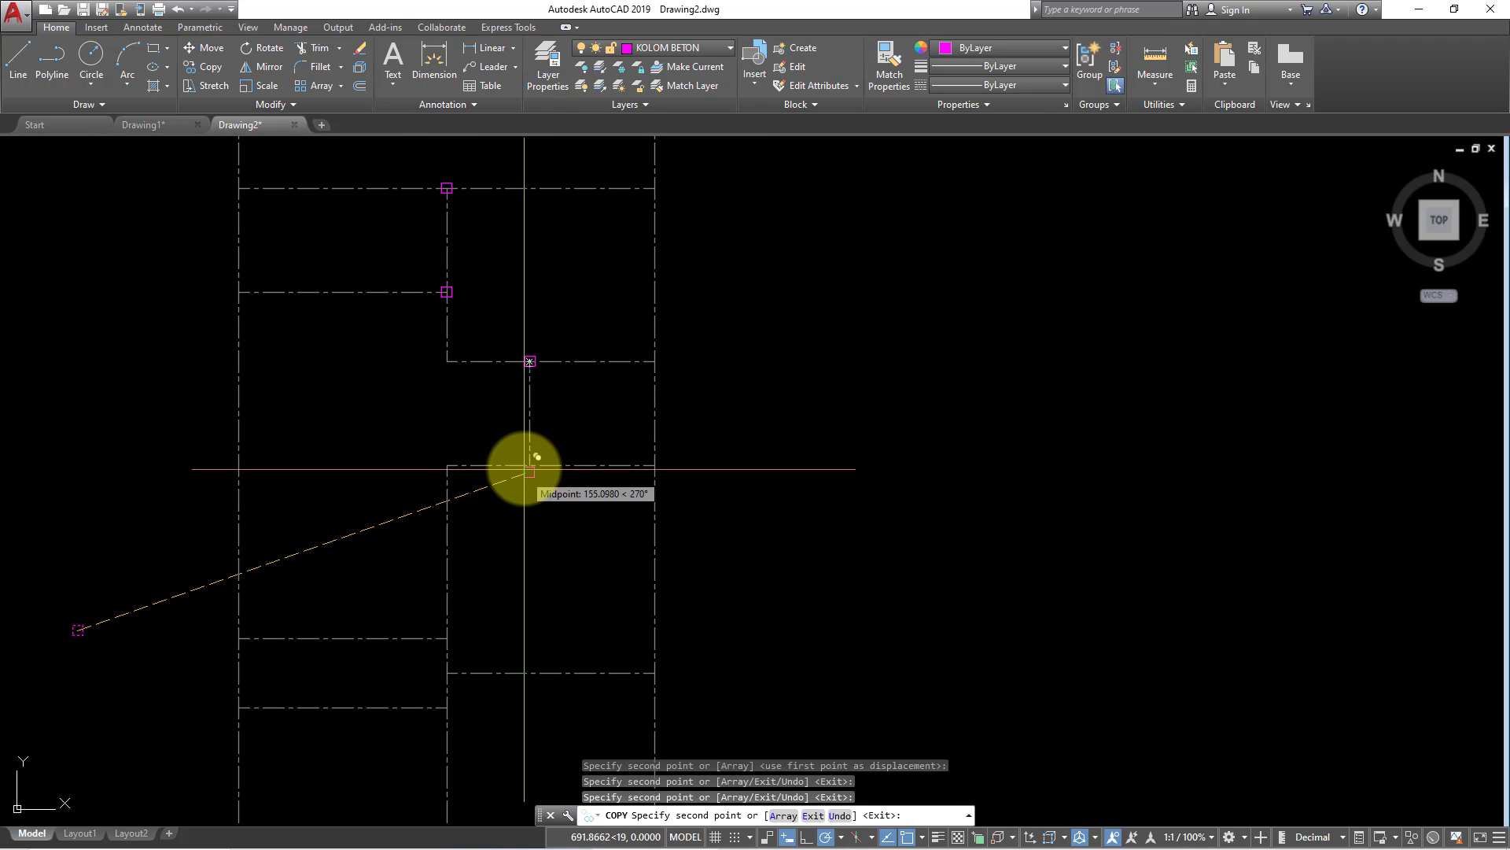
click(529, 465)
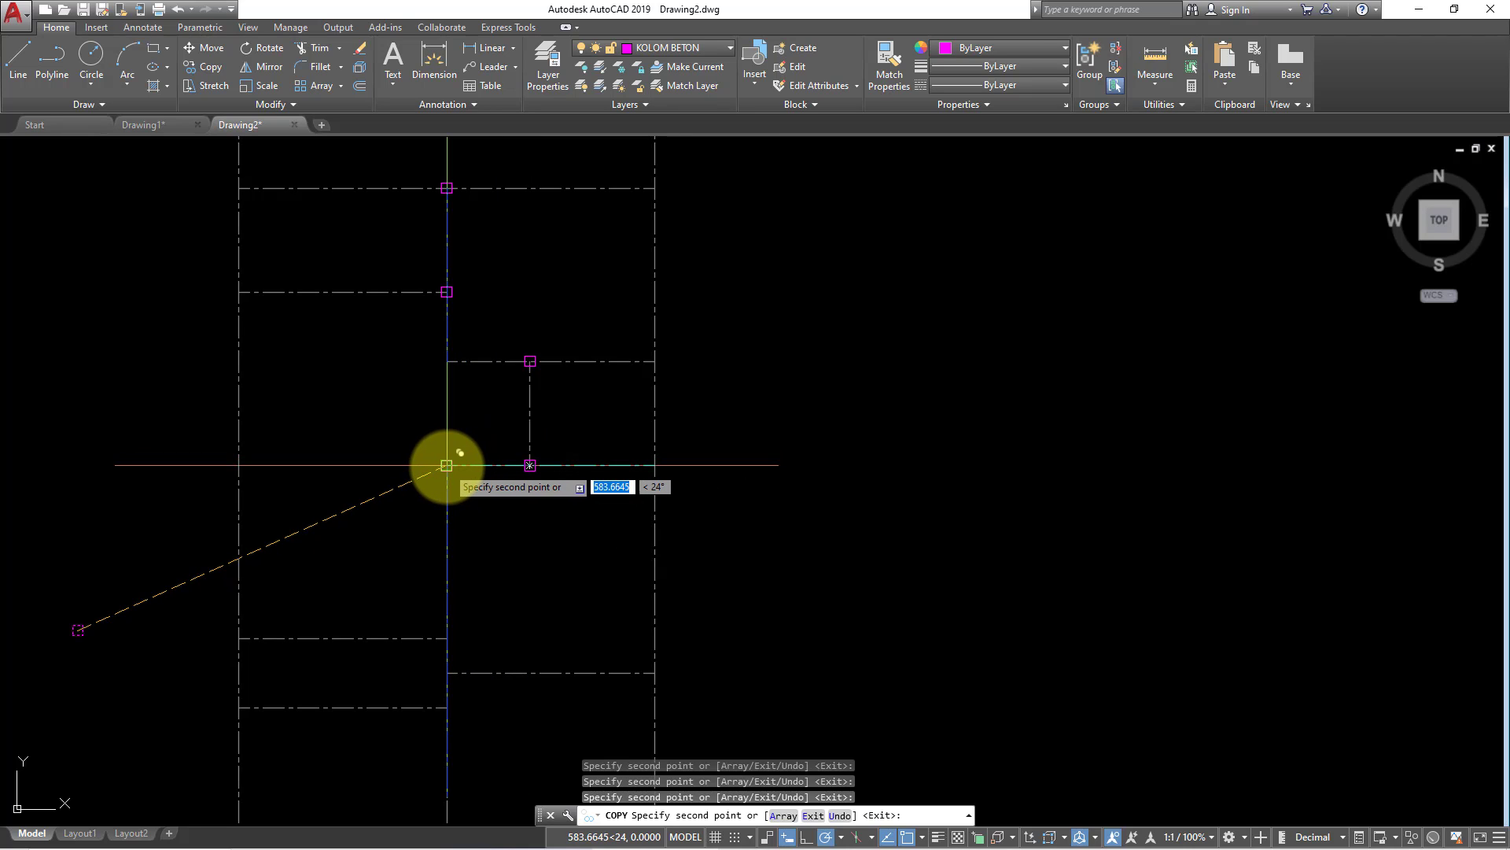
Place columns at two lower intersections, then select the misplaced column square.
middle_drag(456, 445, 462, 355)
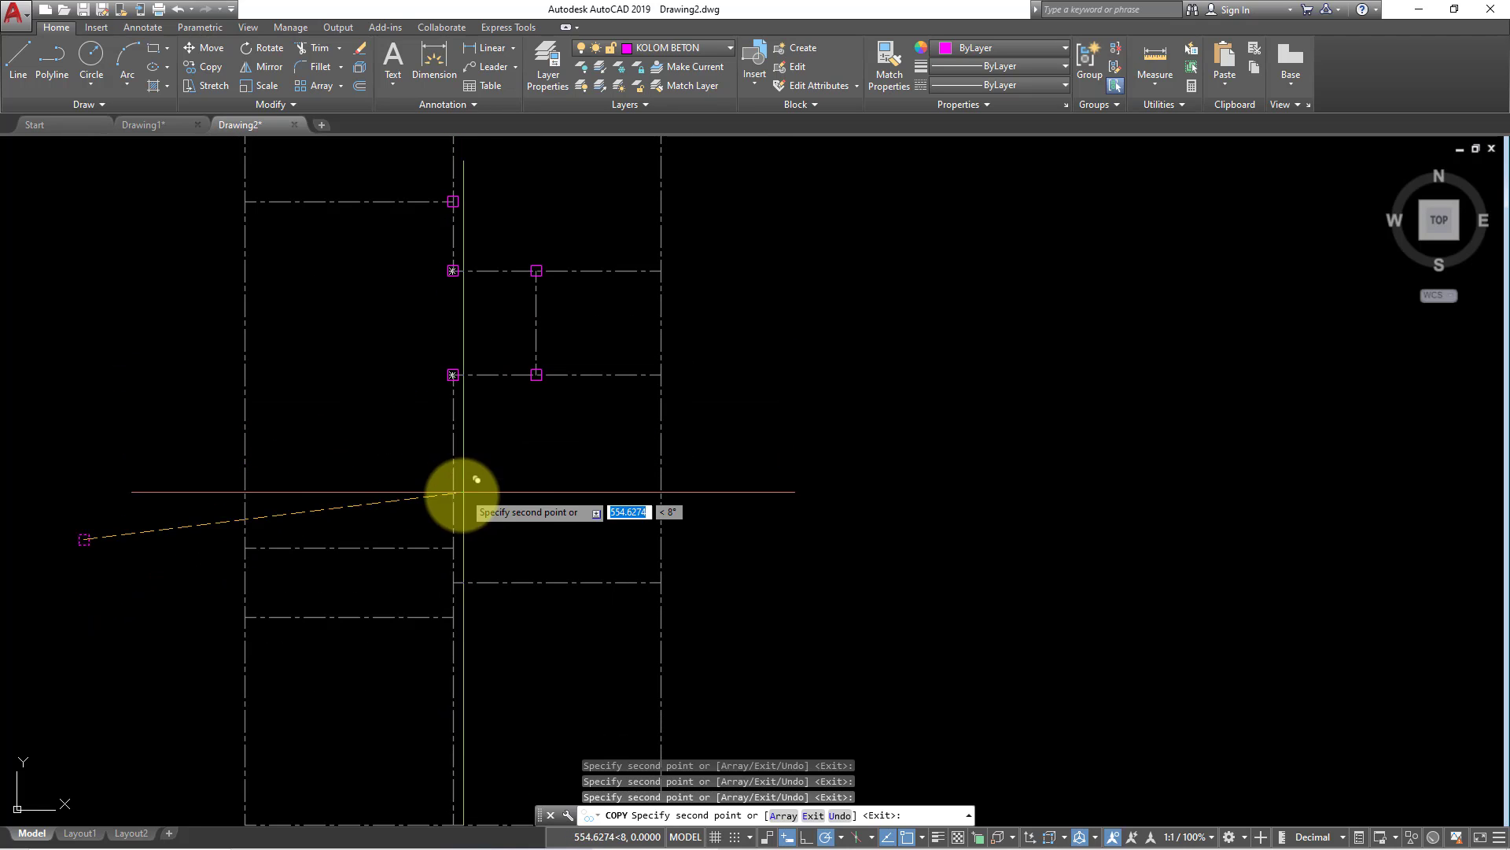
click(453, 547)
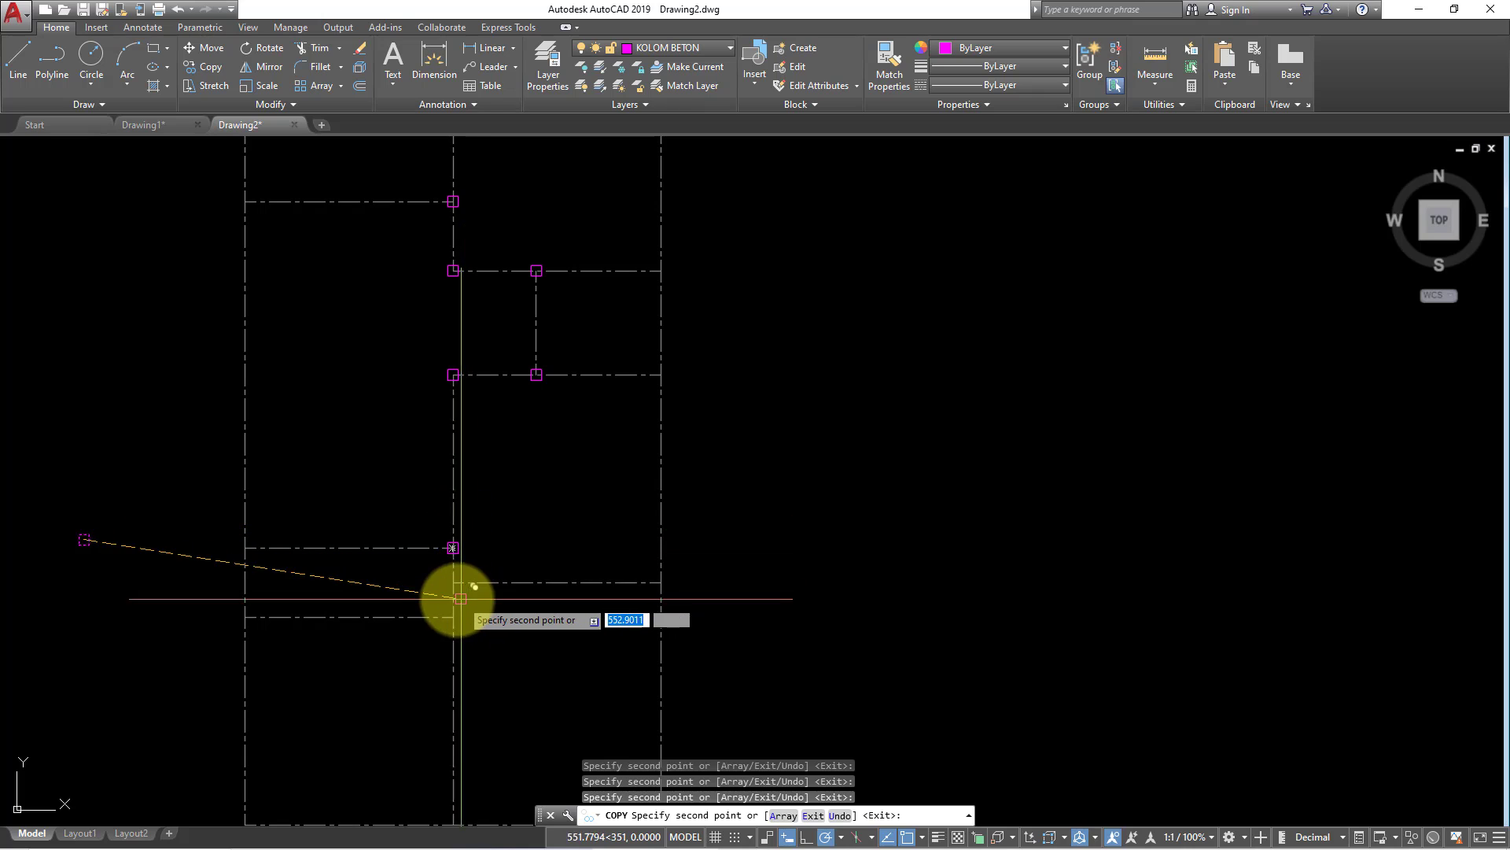
click(453, 586)
middle_drag(533, 573, 547, 646)
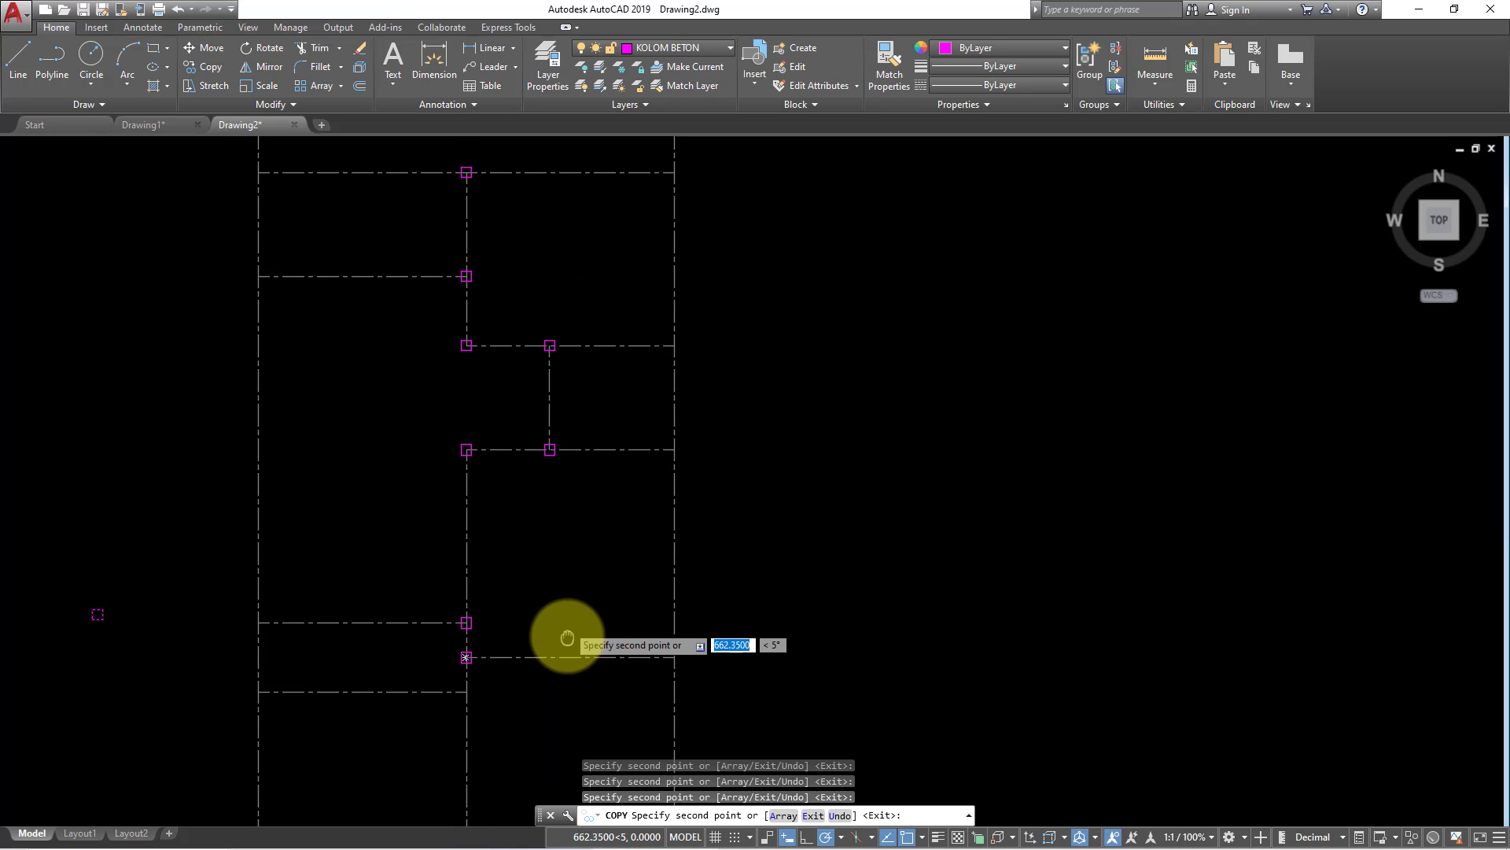
scroll(588, 554, up, 2)
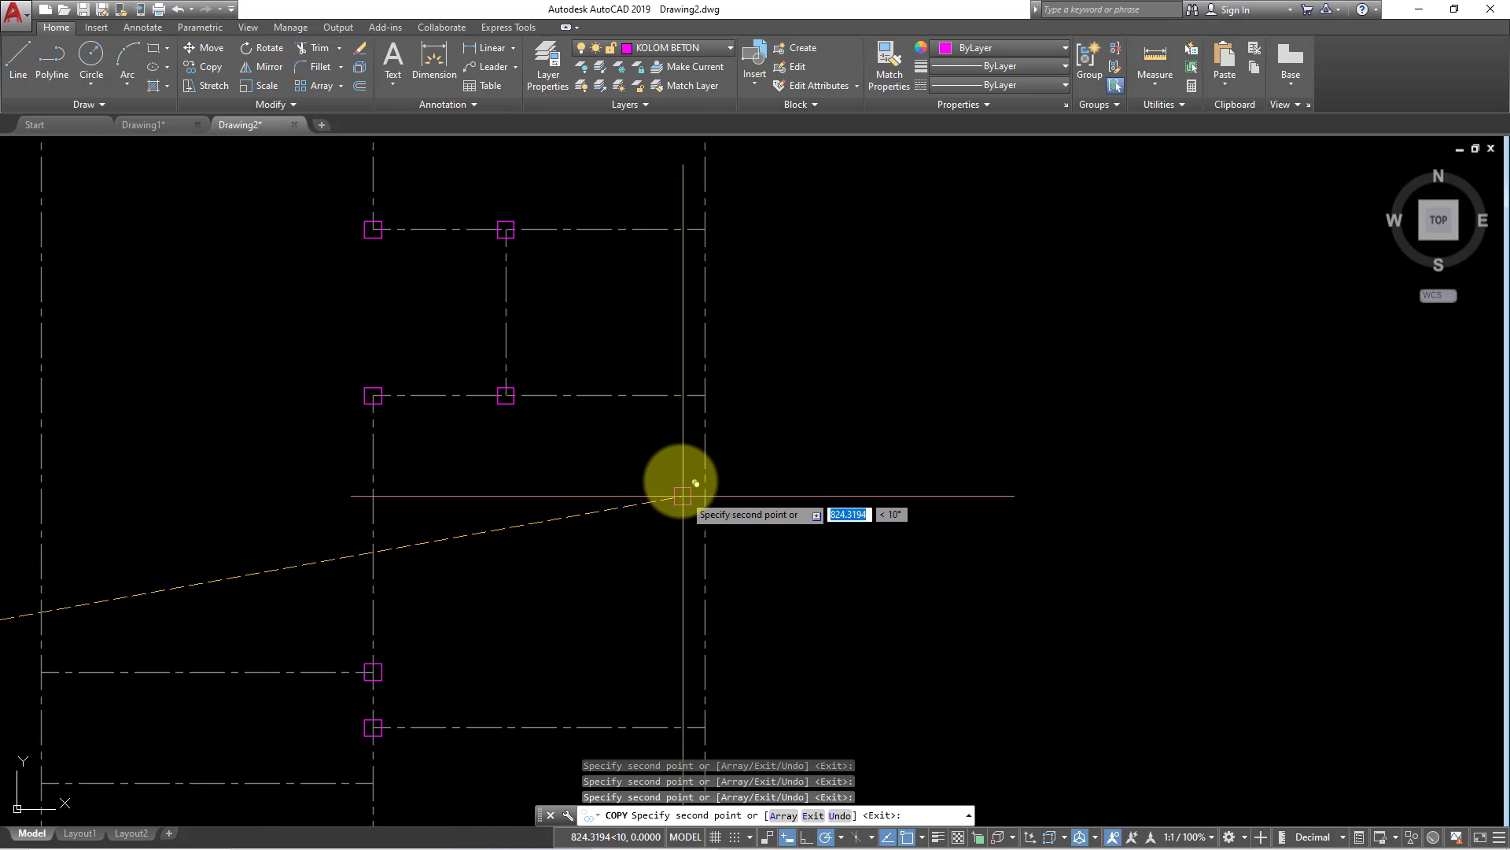
scroll(675, 489, up, 2)
key(Escape)
click(641, 436)
click(703, 501)
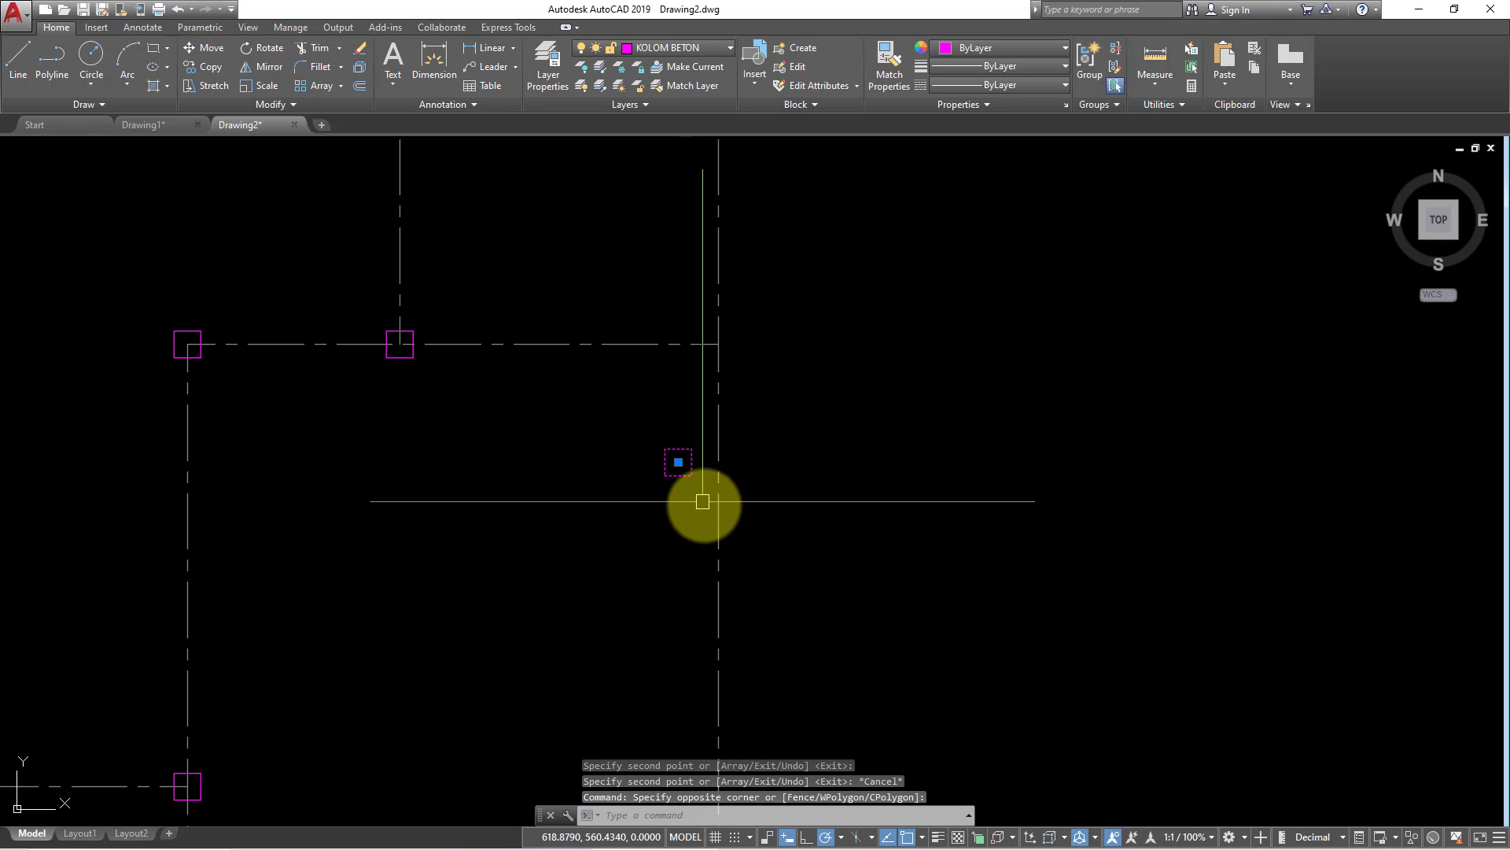
Move the misplaced column square onto its grid intersection.
text(m)
key(Return)
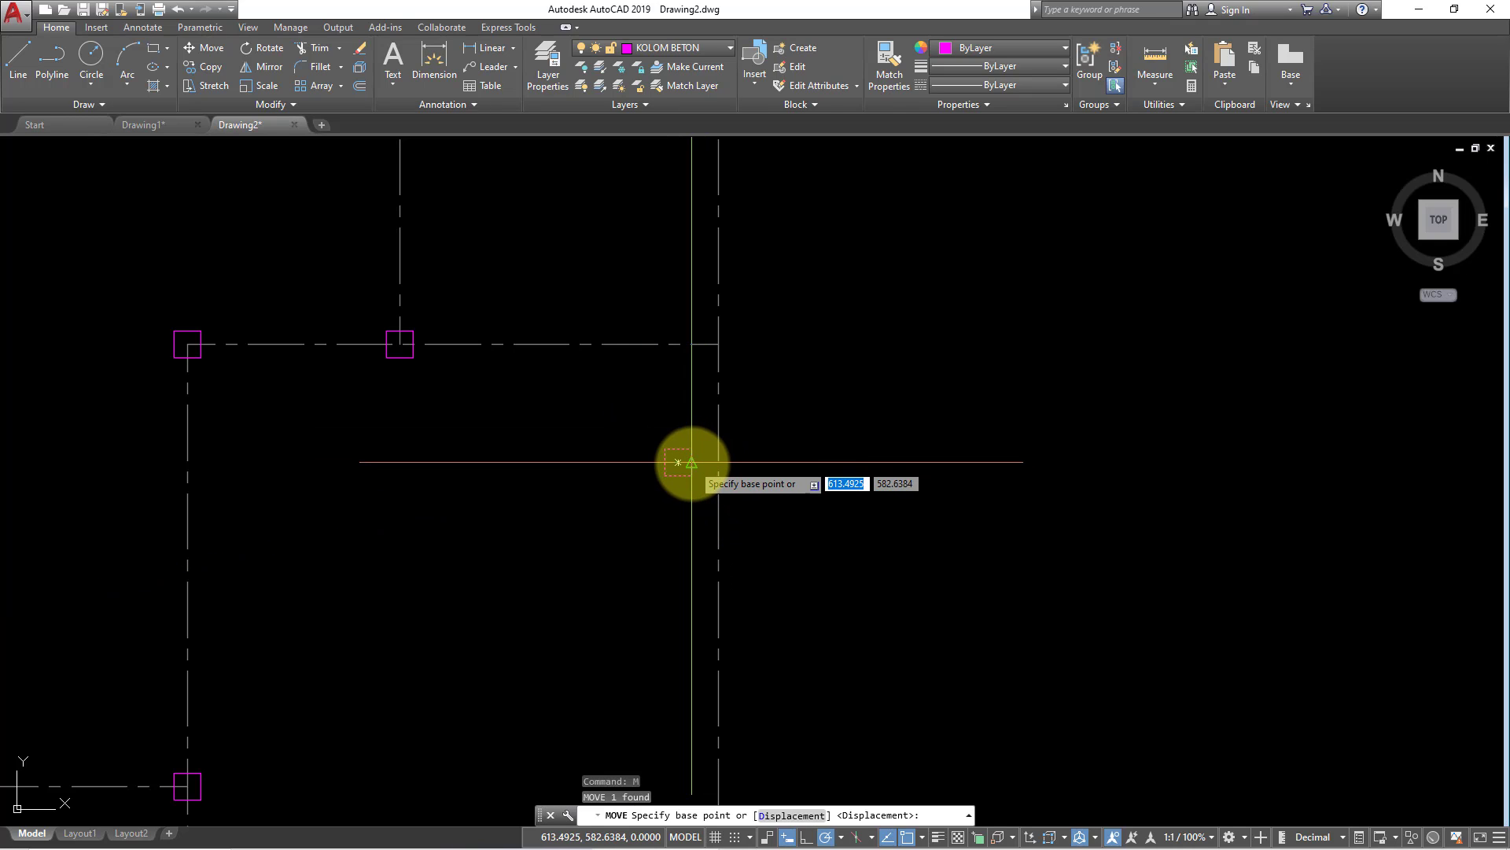
click(691, 462)
scroll(704, 396, up, 3)
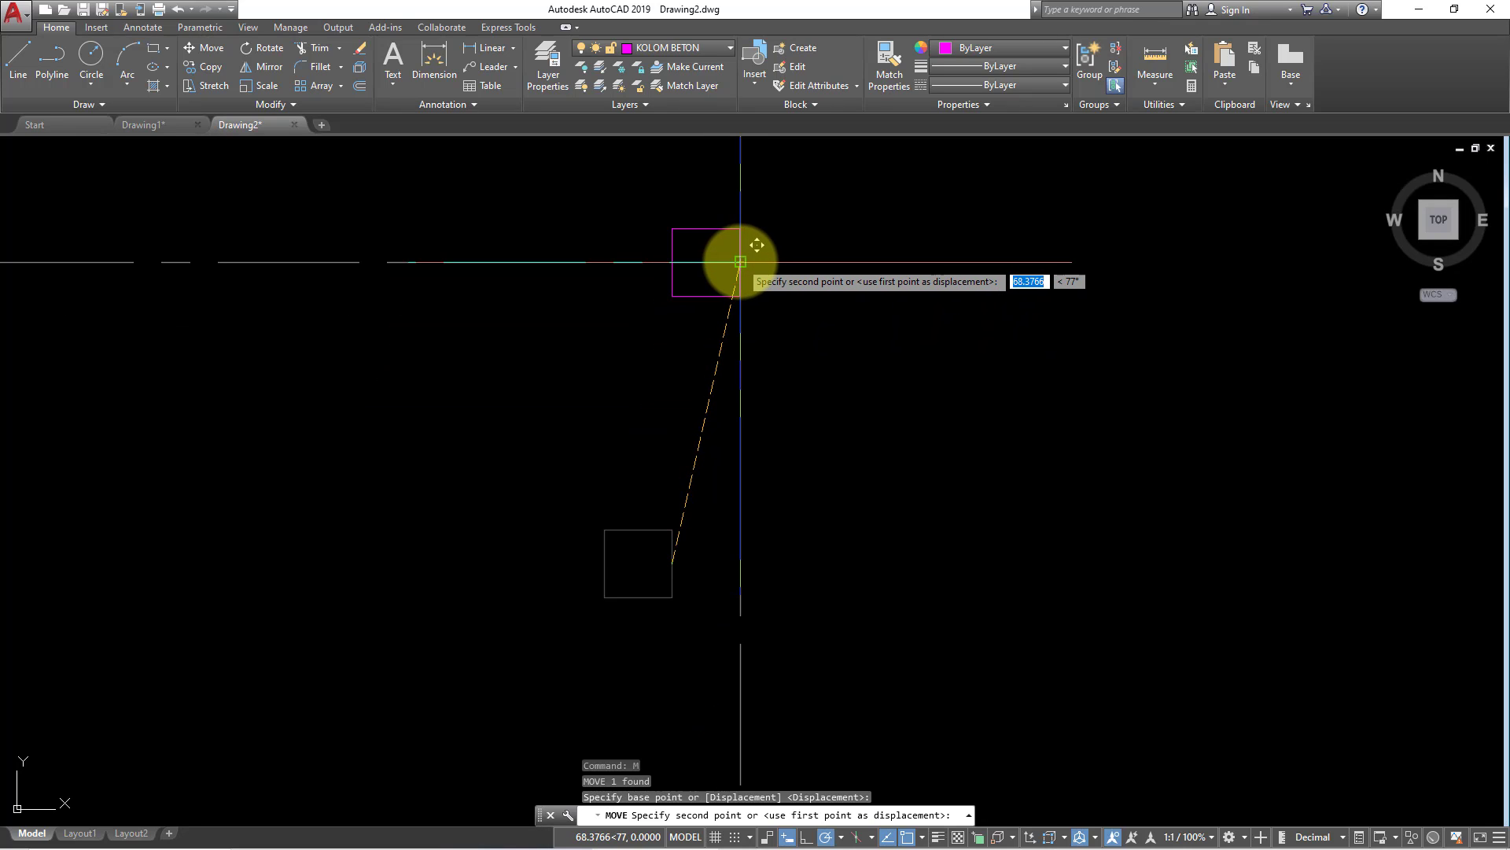
click(740, 261)
click(722, 288)
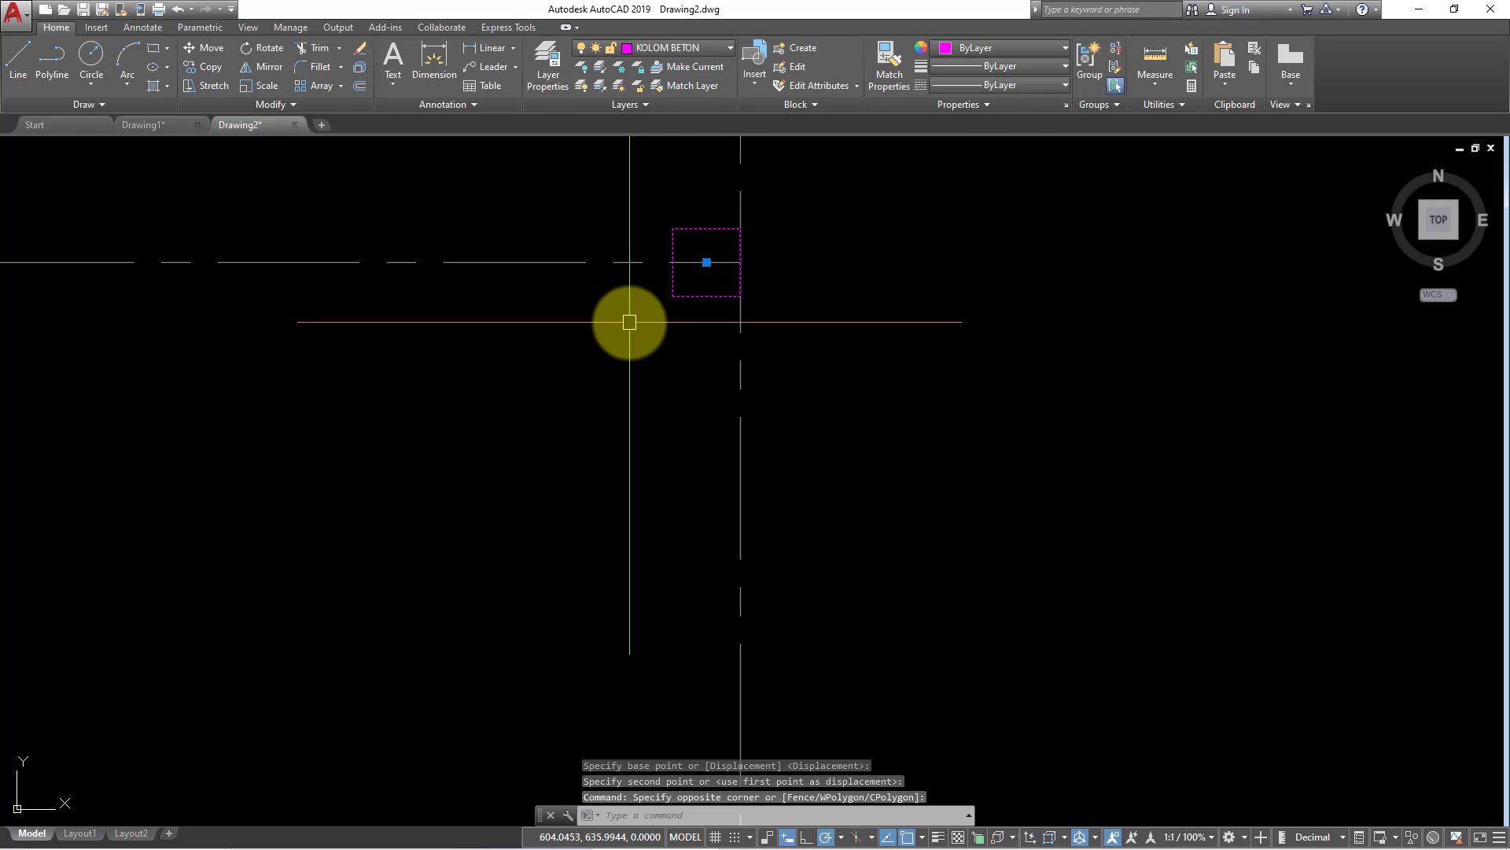
Pan and zoom to bring the right-hand grid intersection column into view.
scroll(520, 308, down, 5)
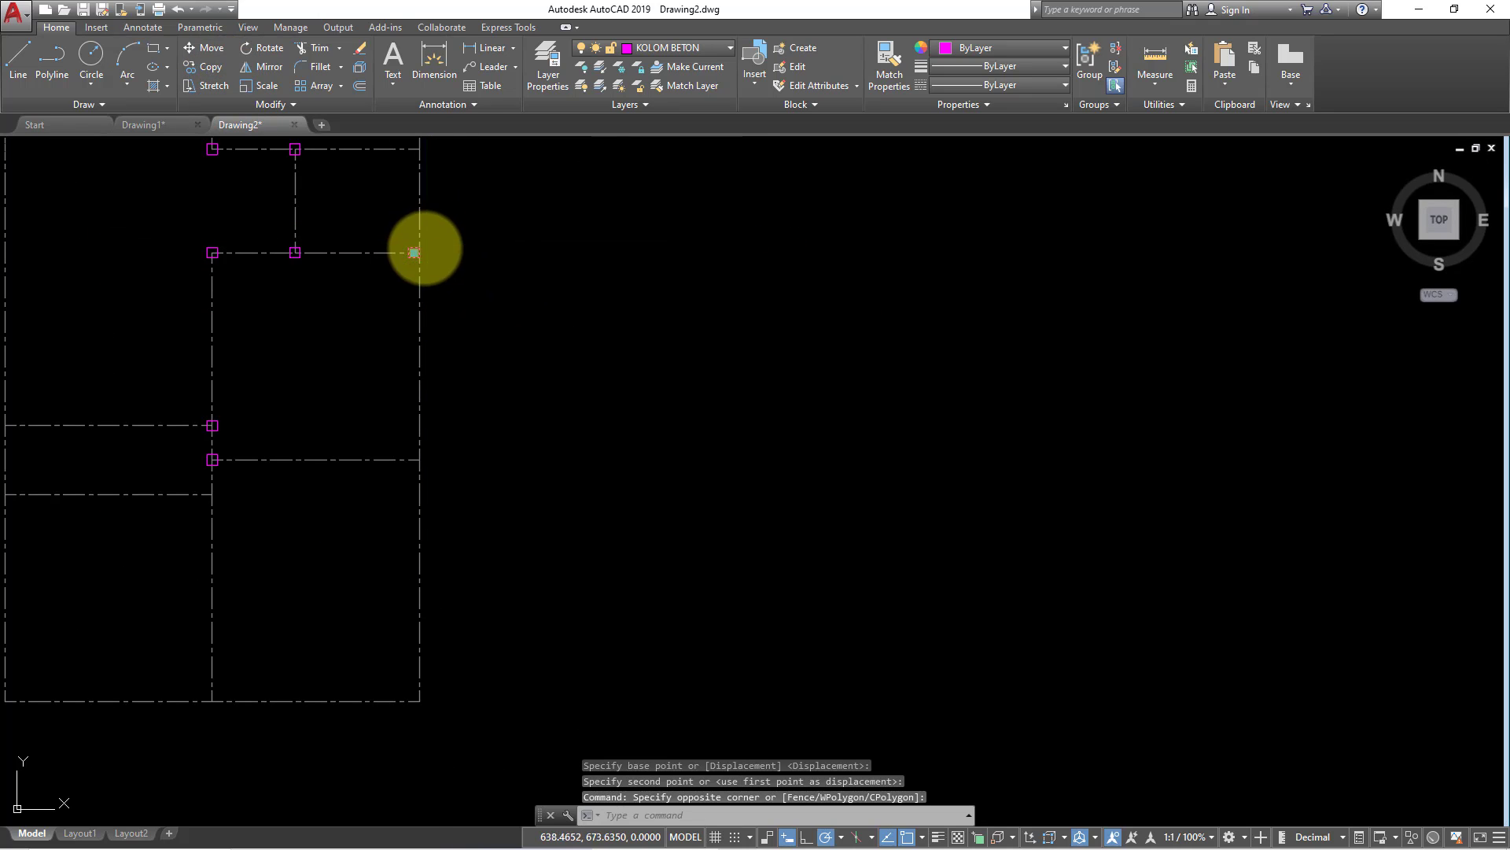
middle_drag(468, 267, 512, 381)
scroll(503, 362, down, 2)
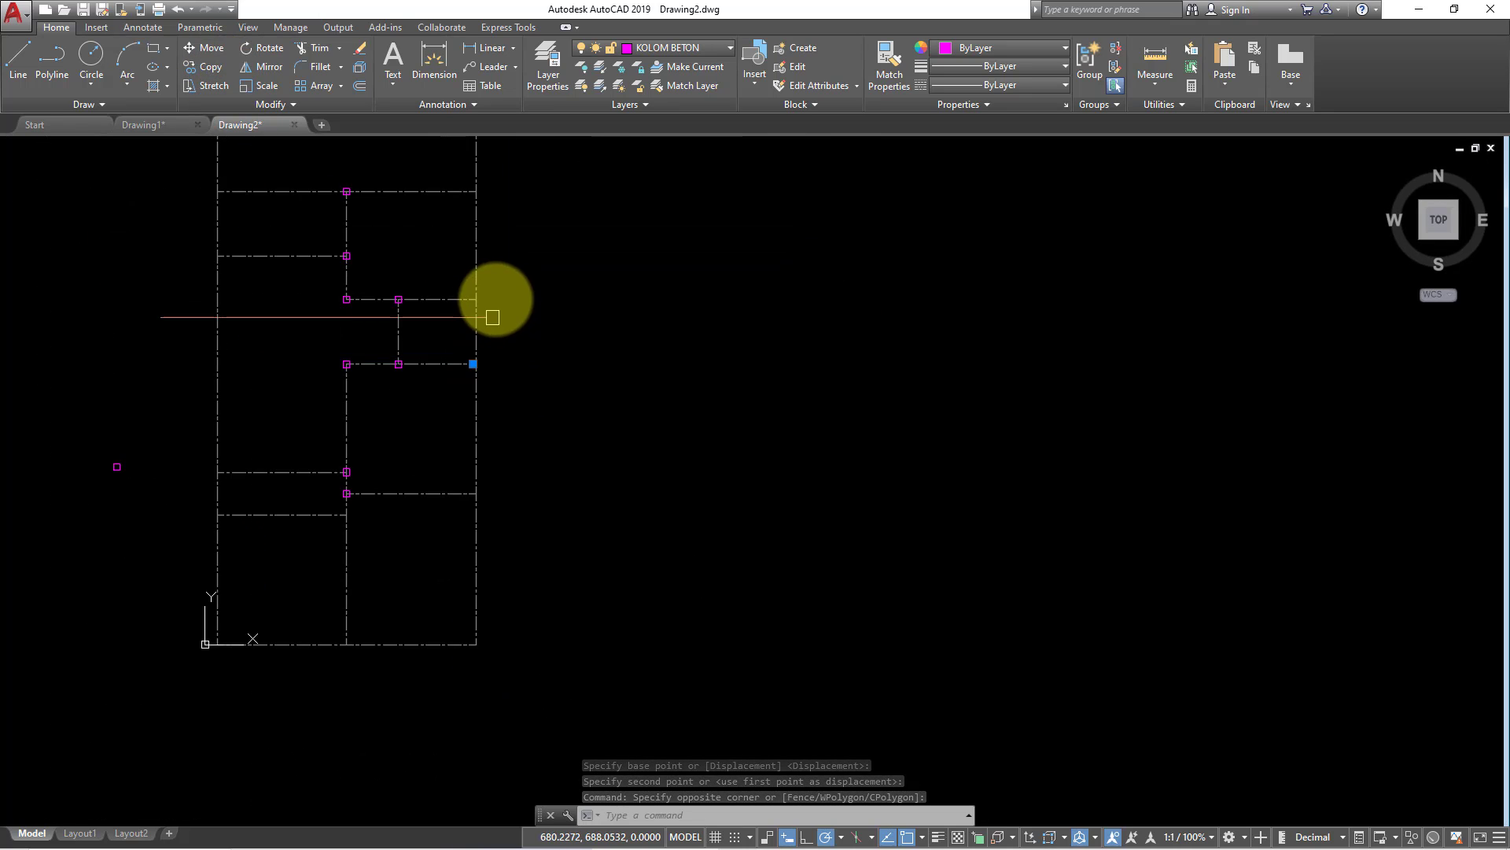
middle_drag(492, 317, 626, 296)
scroll(583, 398, up, 4)
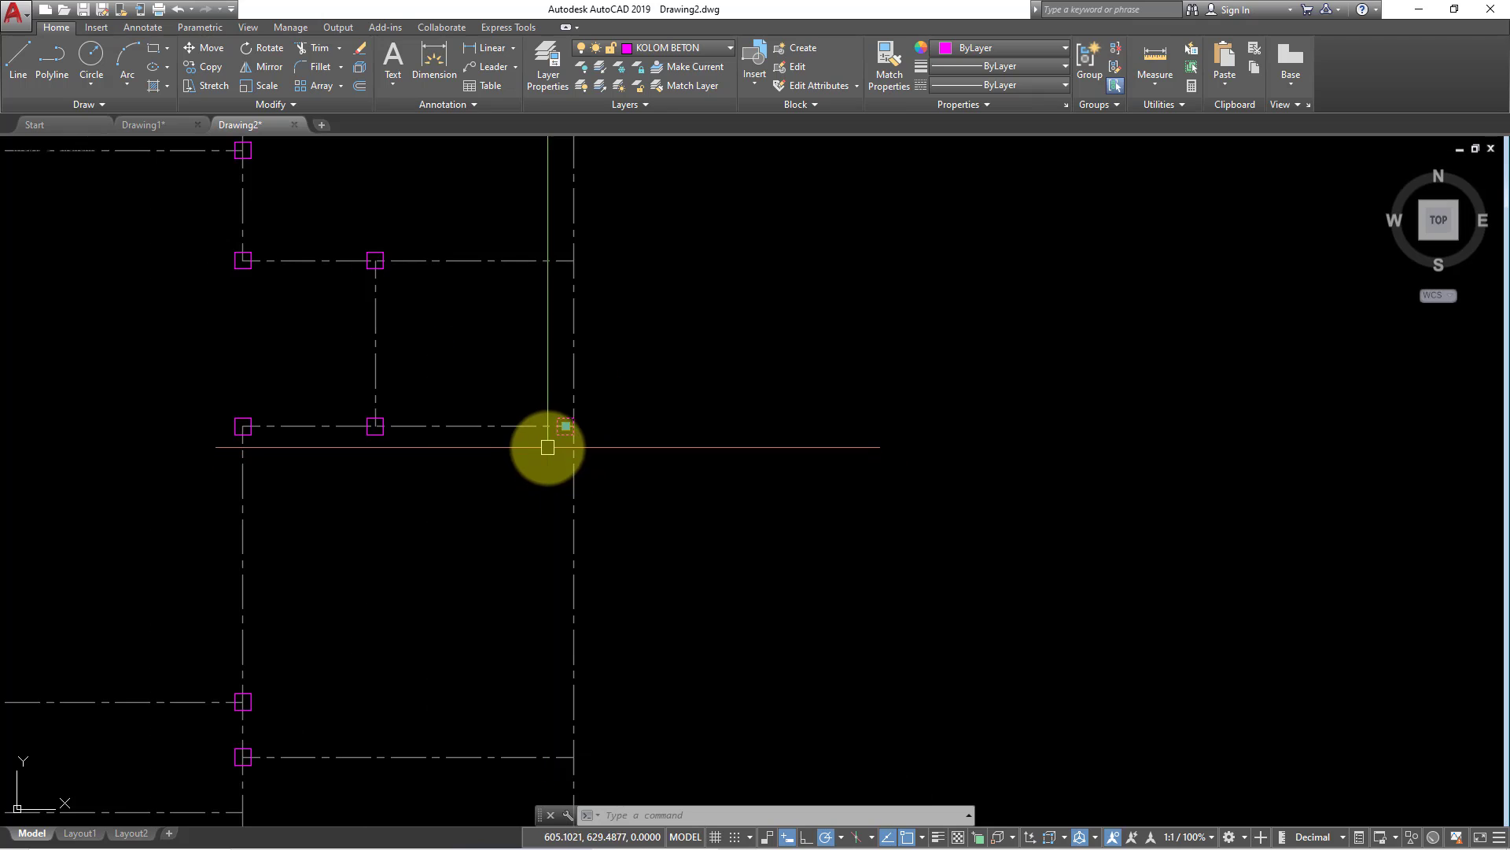
scroll(547, 446, up, 2)
scroll(533, 395, up, 2)
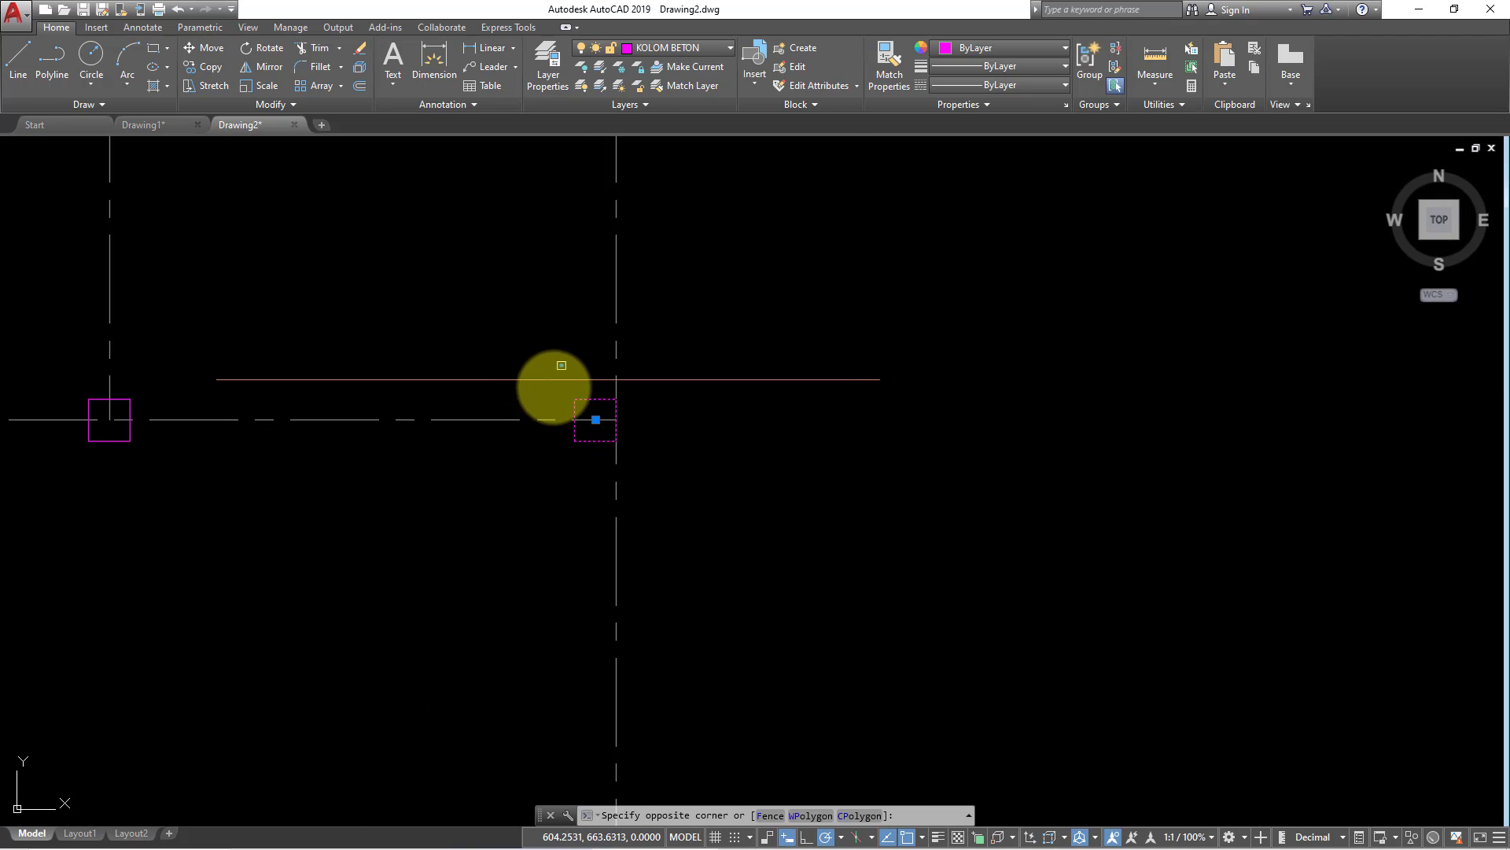
Copy the column to three more intersections: one row up, the top, and lower down.
click(201, 69)
click(595, 419)
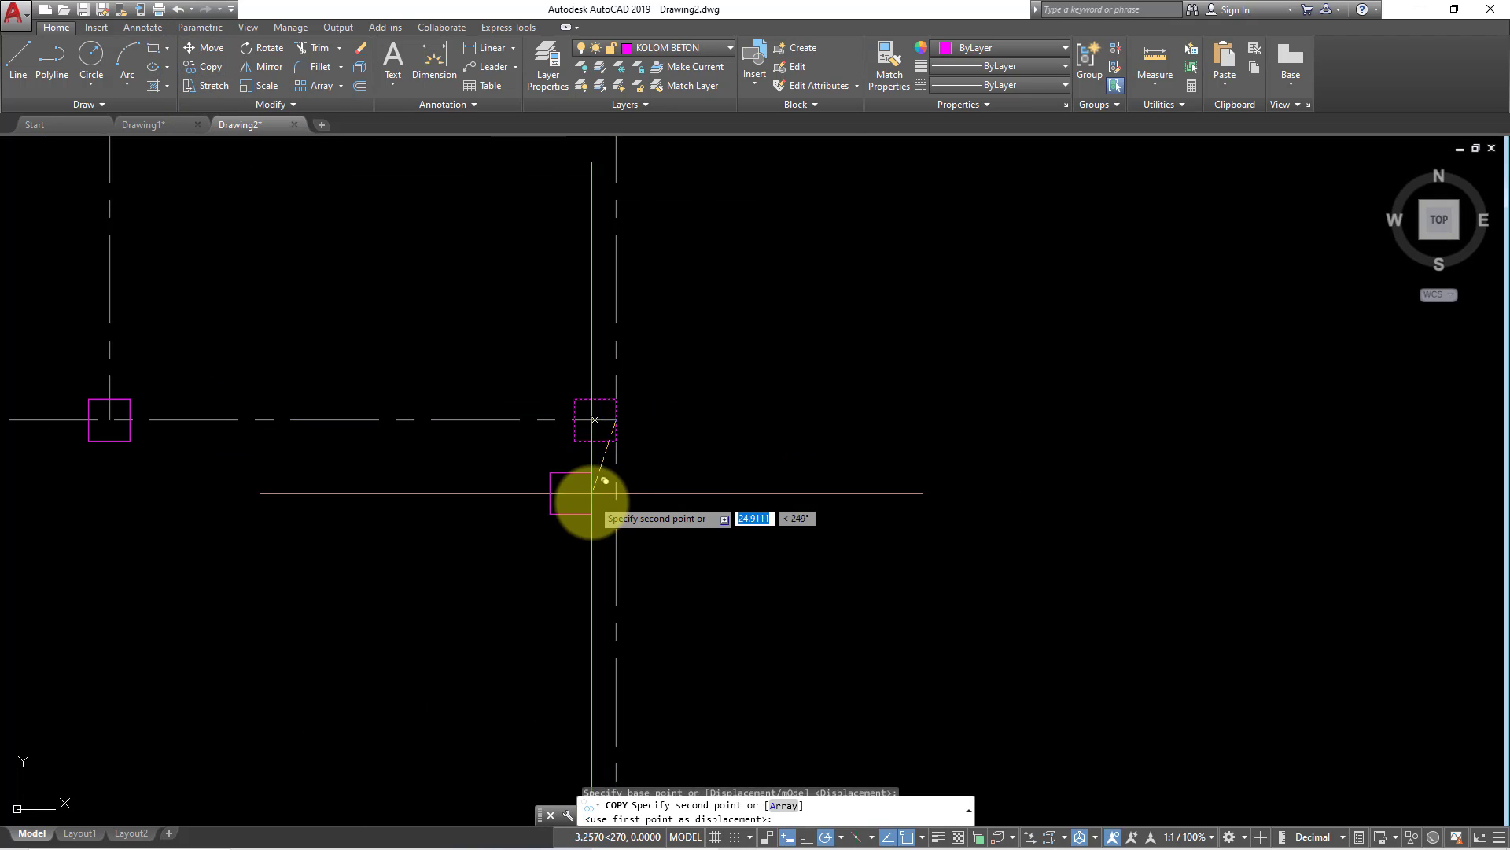
scroll(593, 499, down, 3)
scroll(598, 362, up, 2)
click(600, 388)
mouse_move(616, 461)
middle_down()
mouse_move(606, 506)
mouse_move(580, 364)
middle_up()
click(584, 223)
scroll(613, 323, down, 2)
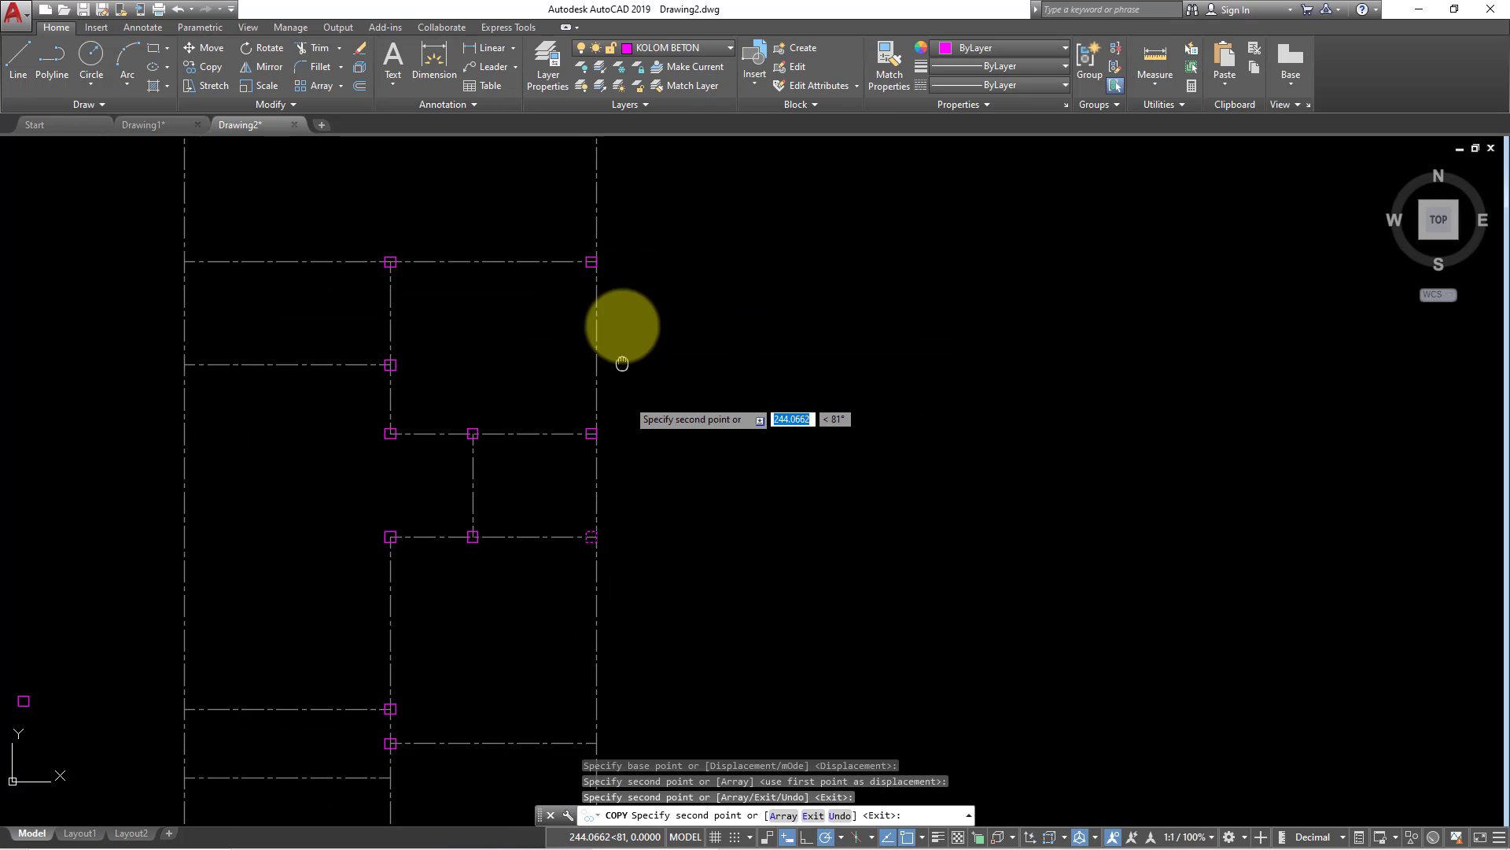
middle_drag(611, 676, 611, 595)
scroll(612, 596, up, 2)
click(595, 692)
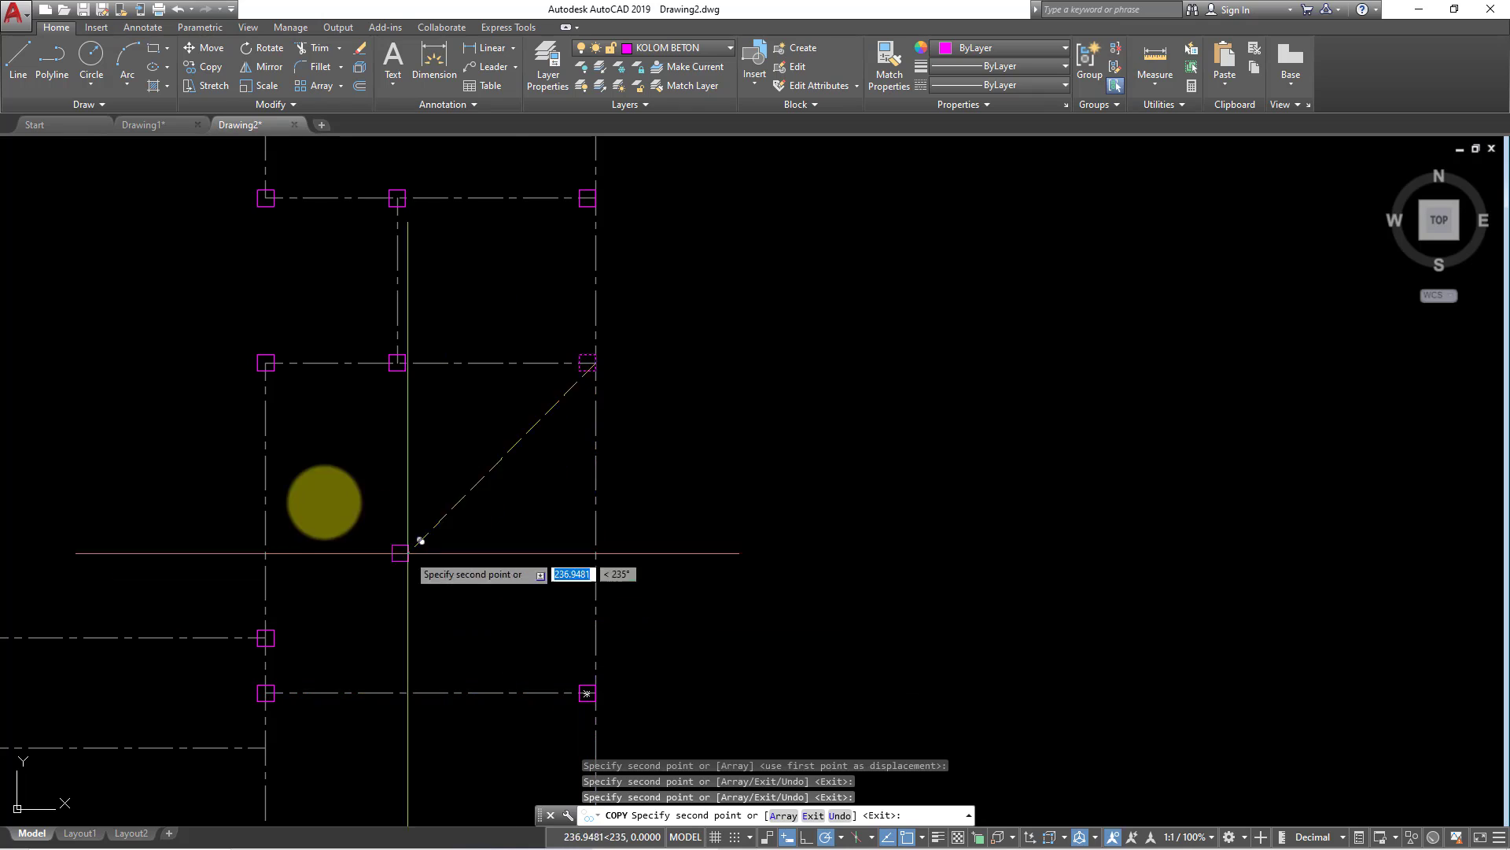
middle_drag(323, 498, 566, 600)
key(Escape)
scroll(531, 586, up, 4)
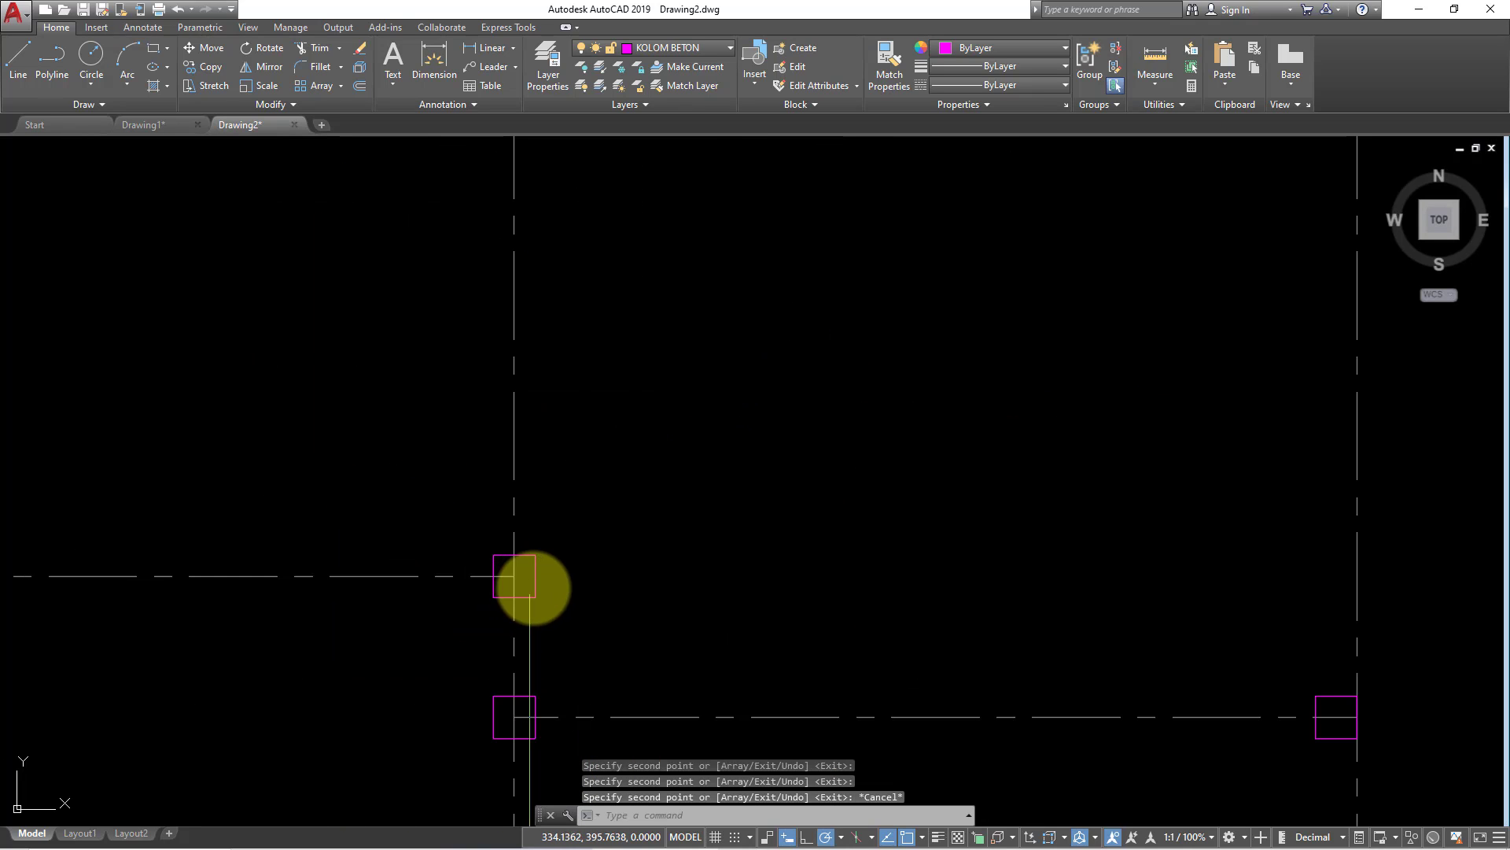
Select the left-side column and copy it onto the left and upper grid intersections.
click(528, 581)
click(527, 567)
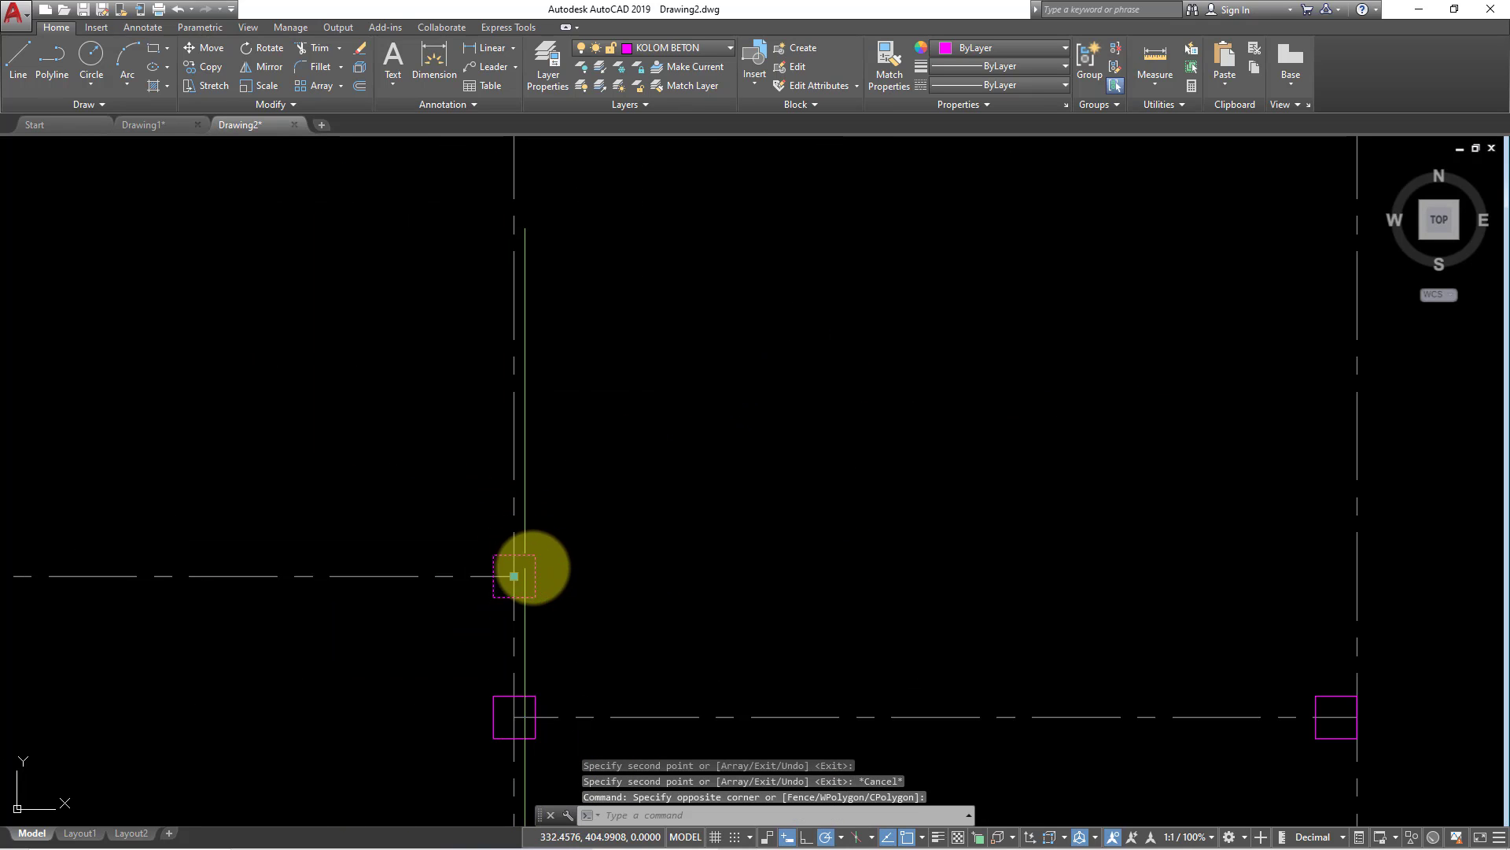
click(211, 68)
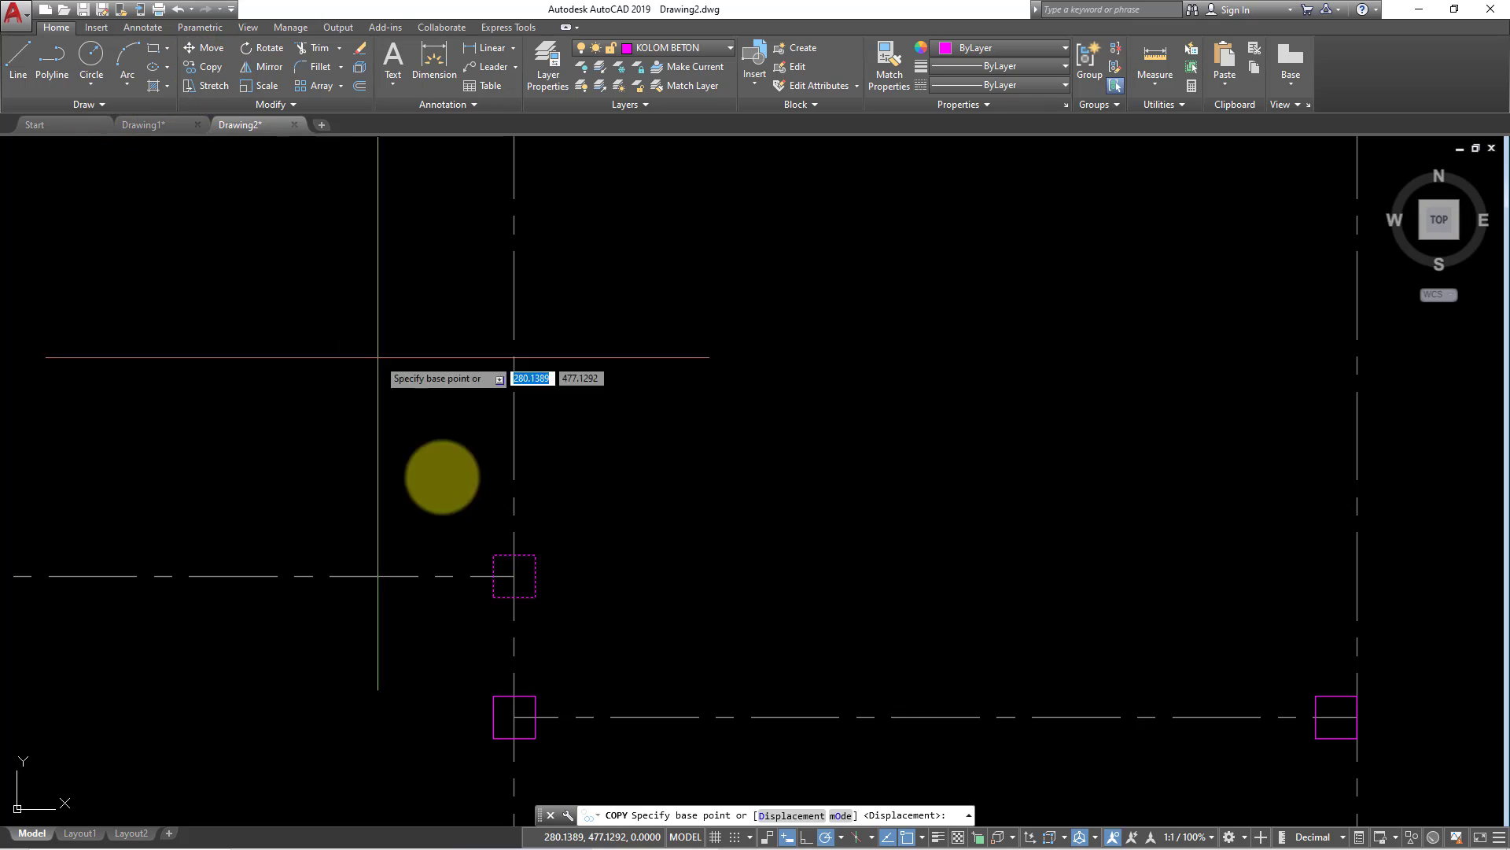
click(514, 575)
scroll(523, 404, down, 5)
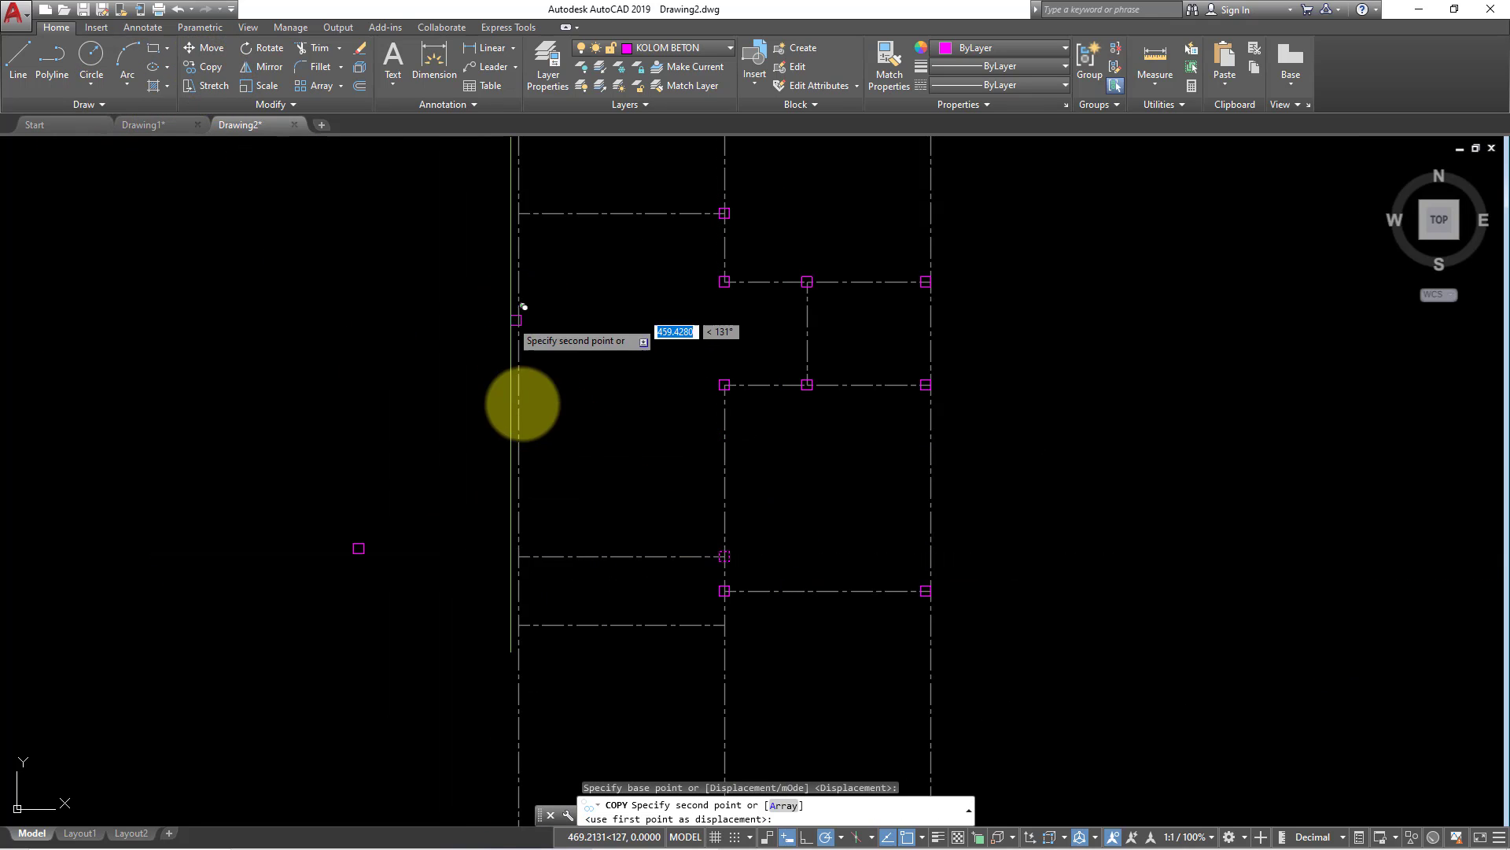
click(519, 556)
scroll(515, 283, up, 2)
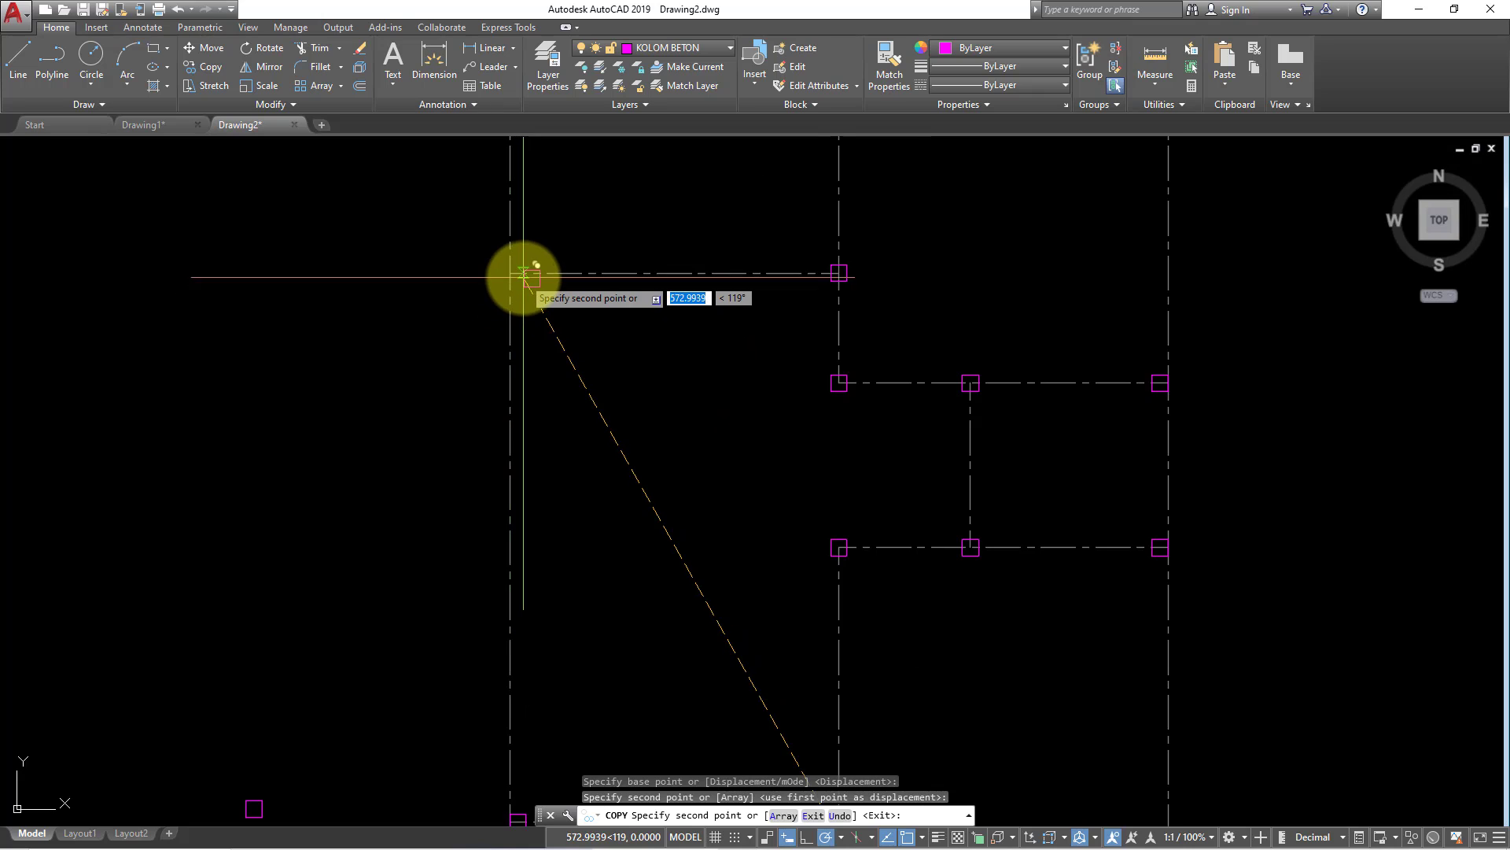
click(511, 273)
key(Escape)
Window-select the stray magenta square left of the grid and erase it.
scroll(684, 428, down, 4)
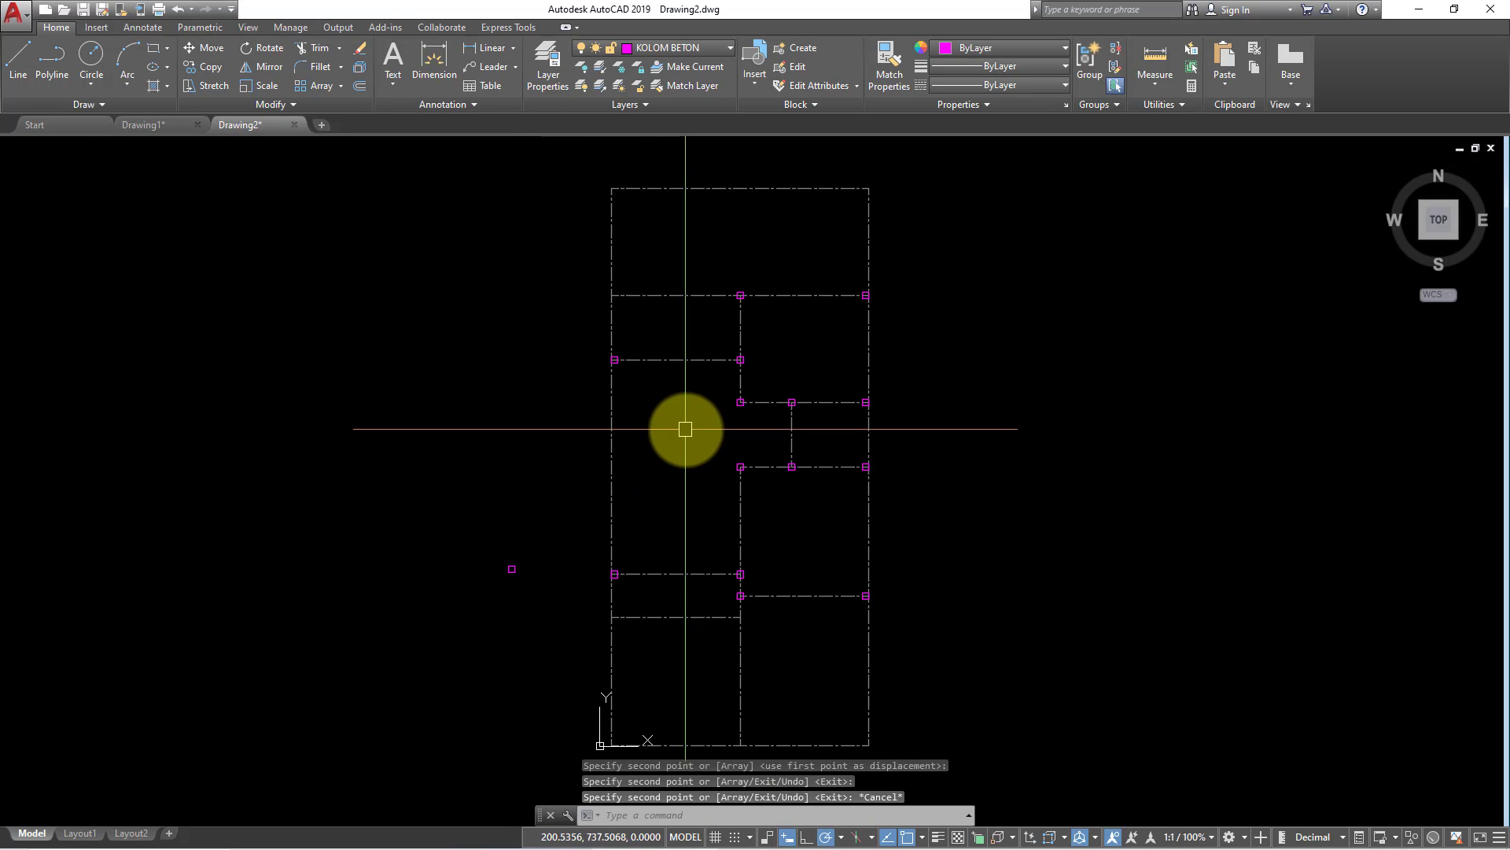
scroll(523, 437, up, 2)
drag(472, 506, 364, 462)
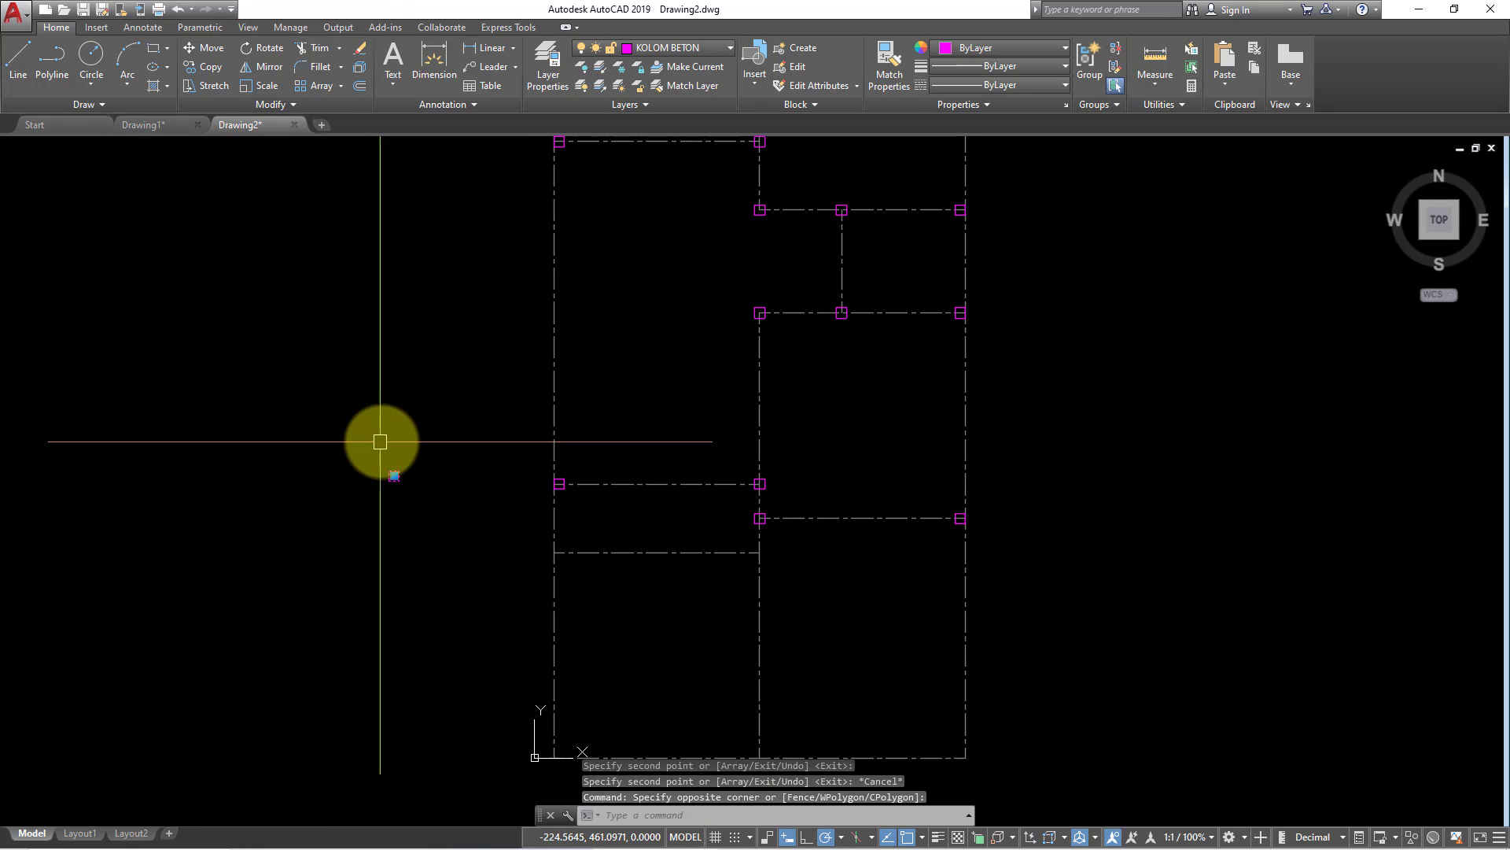
text(e)
key(Return)
Pan and zoom around the grid to review the placed columns.
middle_drag(713, 354, 522, 454)
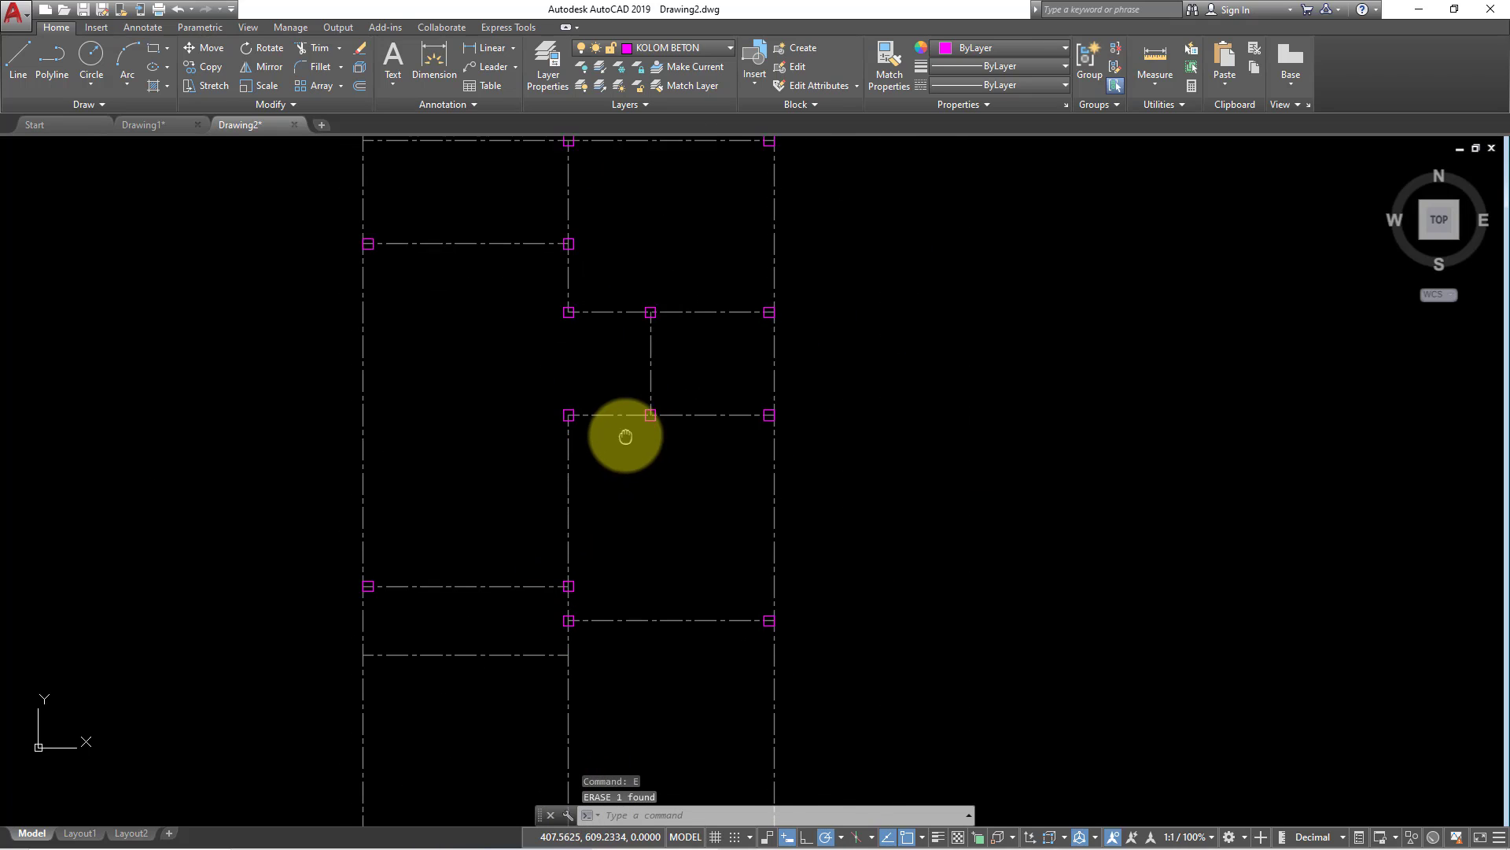
scroll(440, 511, up, 2)
scroll(645, 421, up, 2)
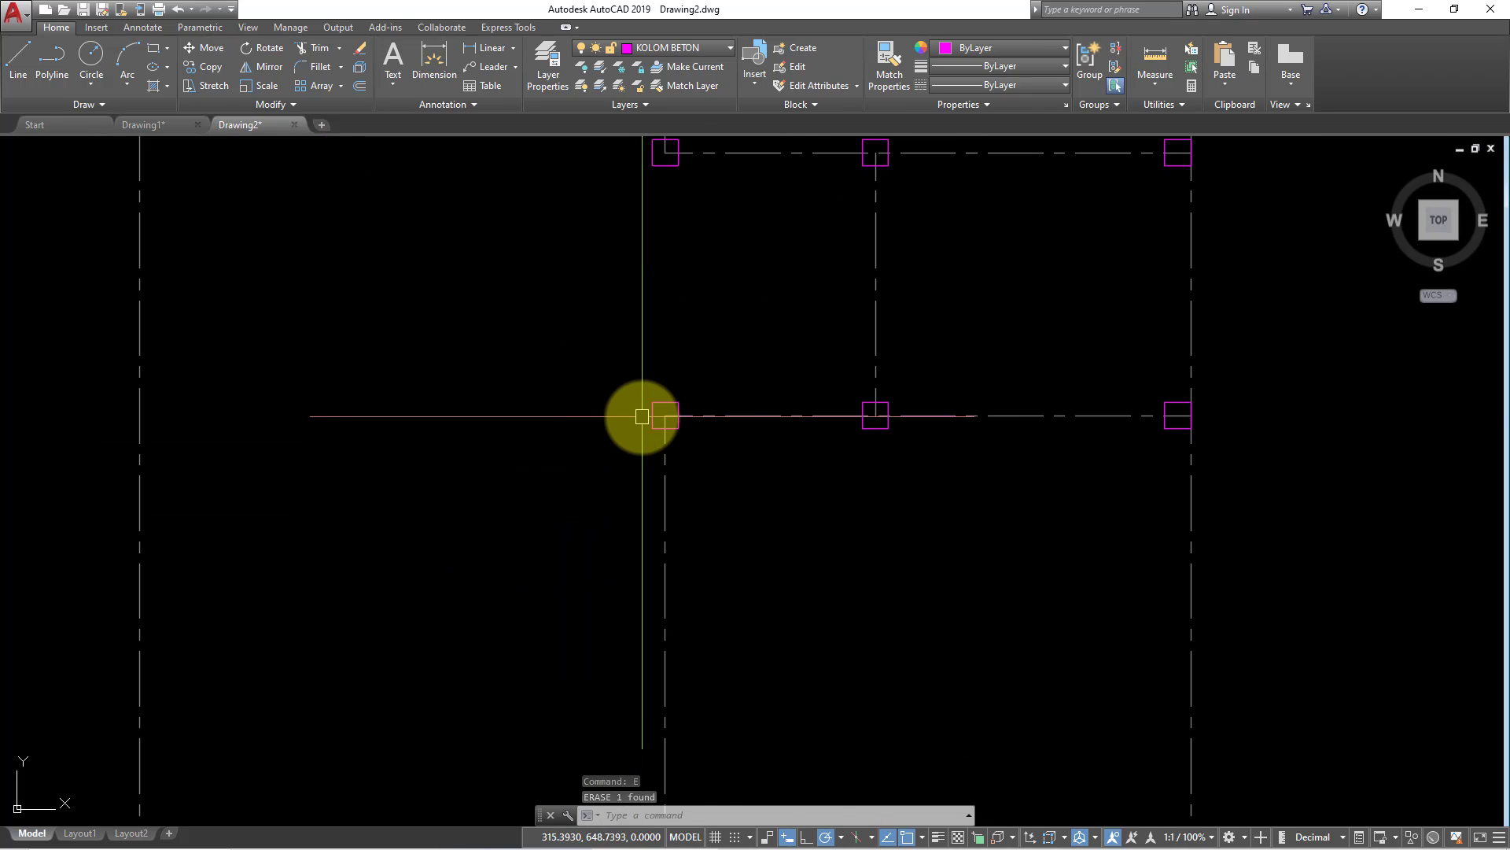
scroll(657, 437, down, 2)
scroll(657, 438, down, 4)
middle_drag(730, 472, 719, 523)
scroll(783, 445, up, 2)
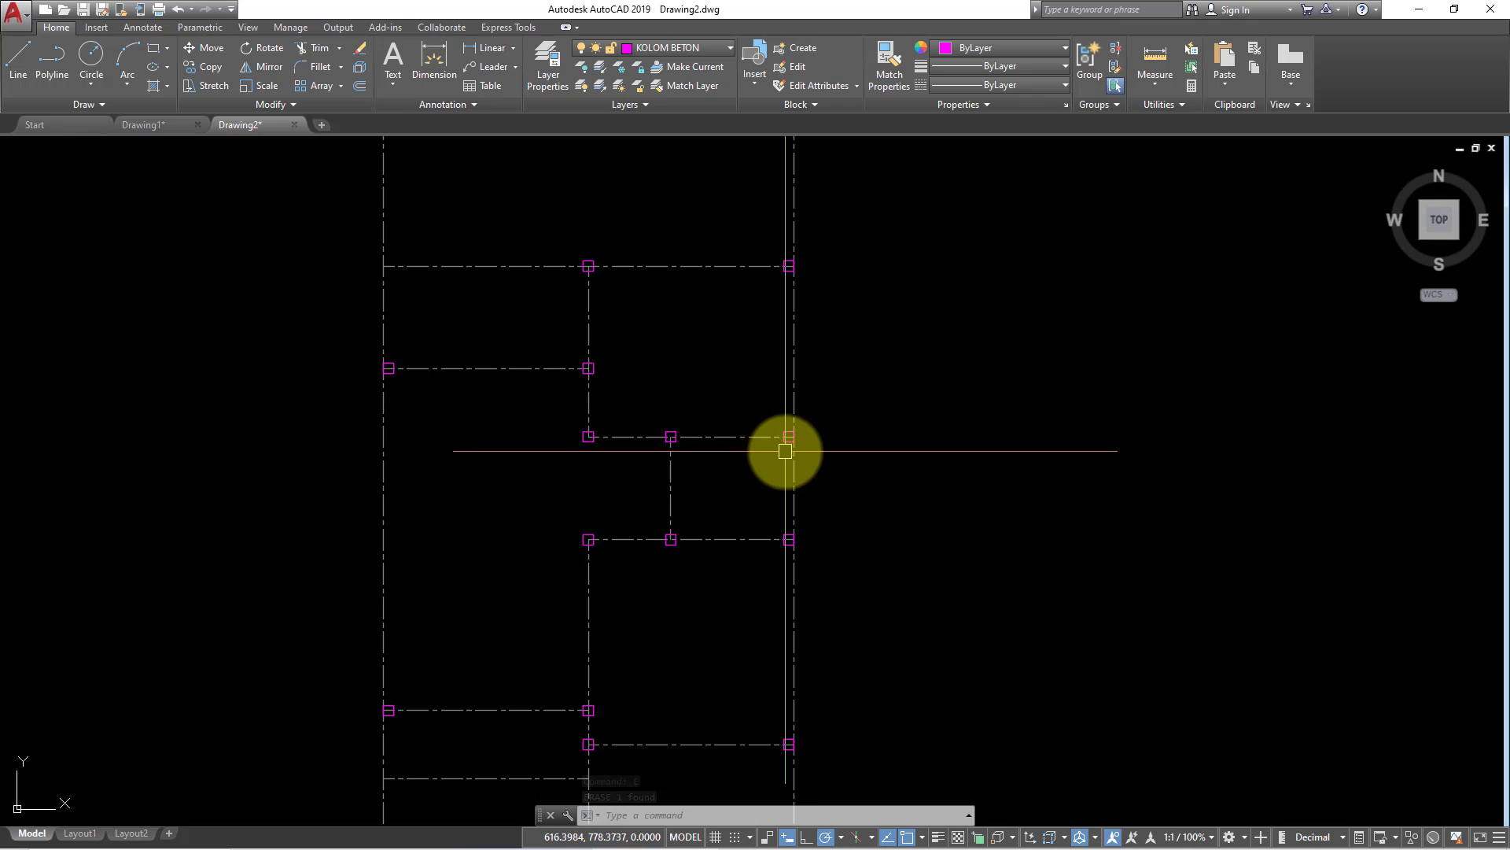
scroll(590, 262, up, 2)
mouse_move(397, 469)
middle_down()
mouse_move(428, 341)
mouse_move(422, 361)
mouse_move(424, 256)
middle_up()
scroll(408, 379, down, 2)
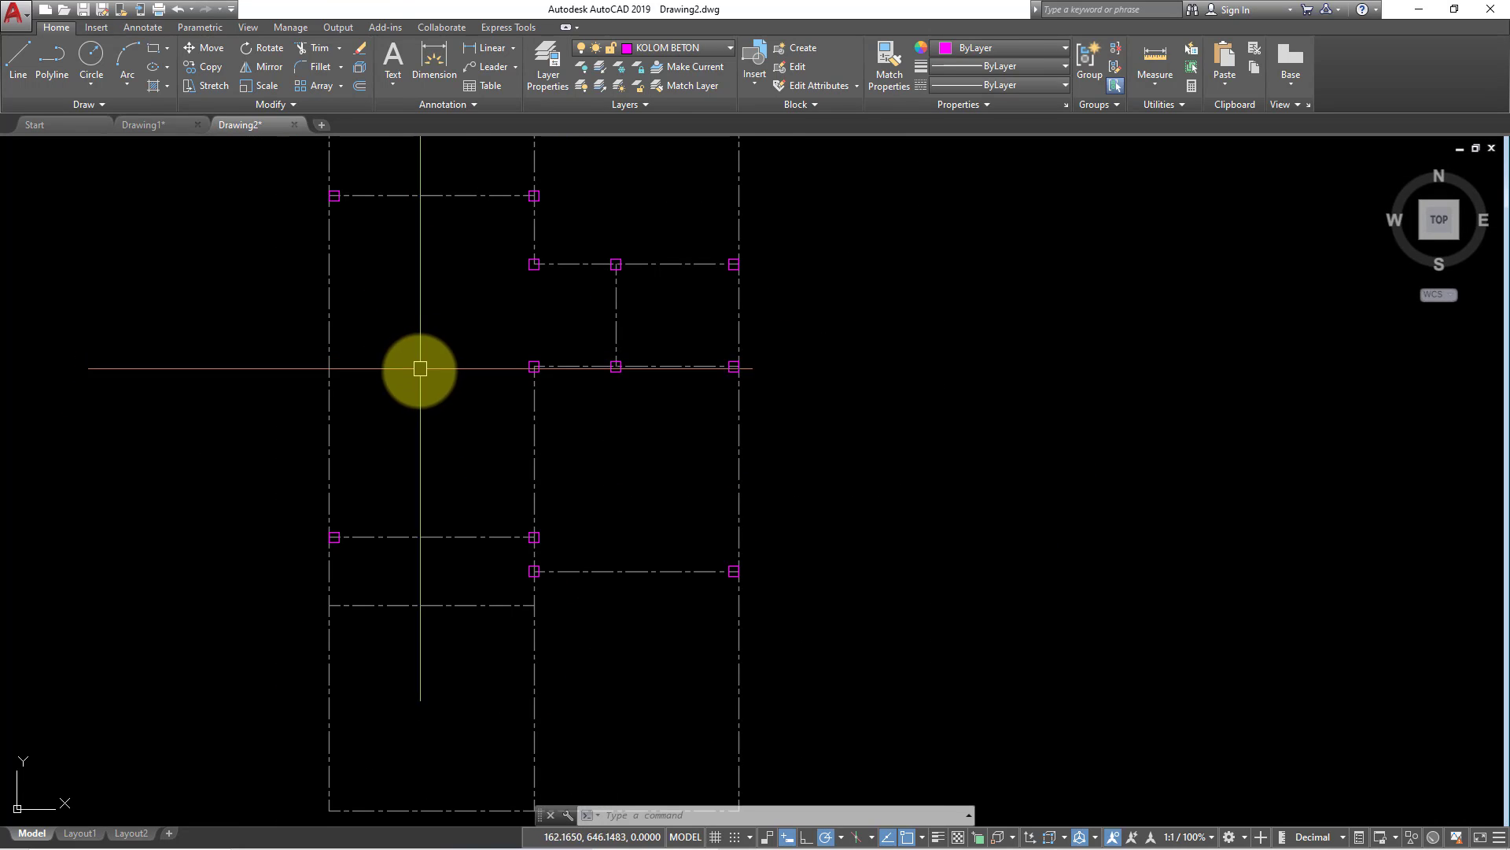
mouse_move(420, 369)
middle_down()
mouse_move(401, 455)
mouse_move(341, 530)
mouse_move(285, 536)
mouse_move(307, 425)
middle_up()
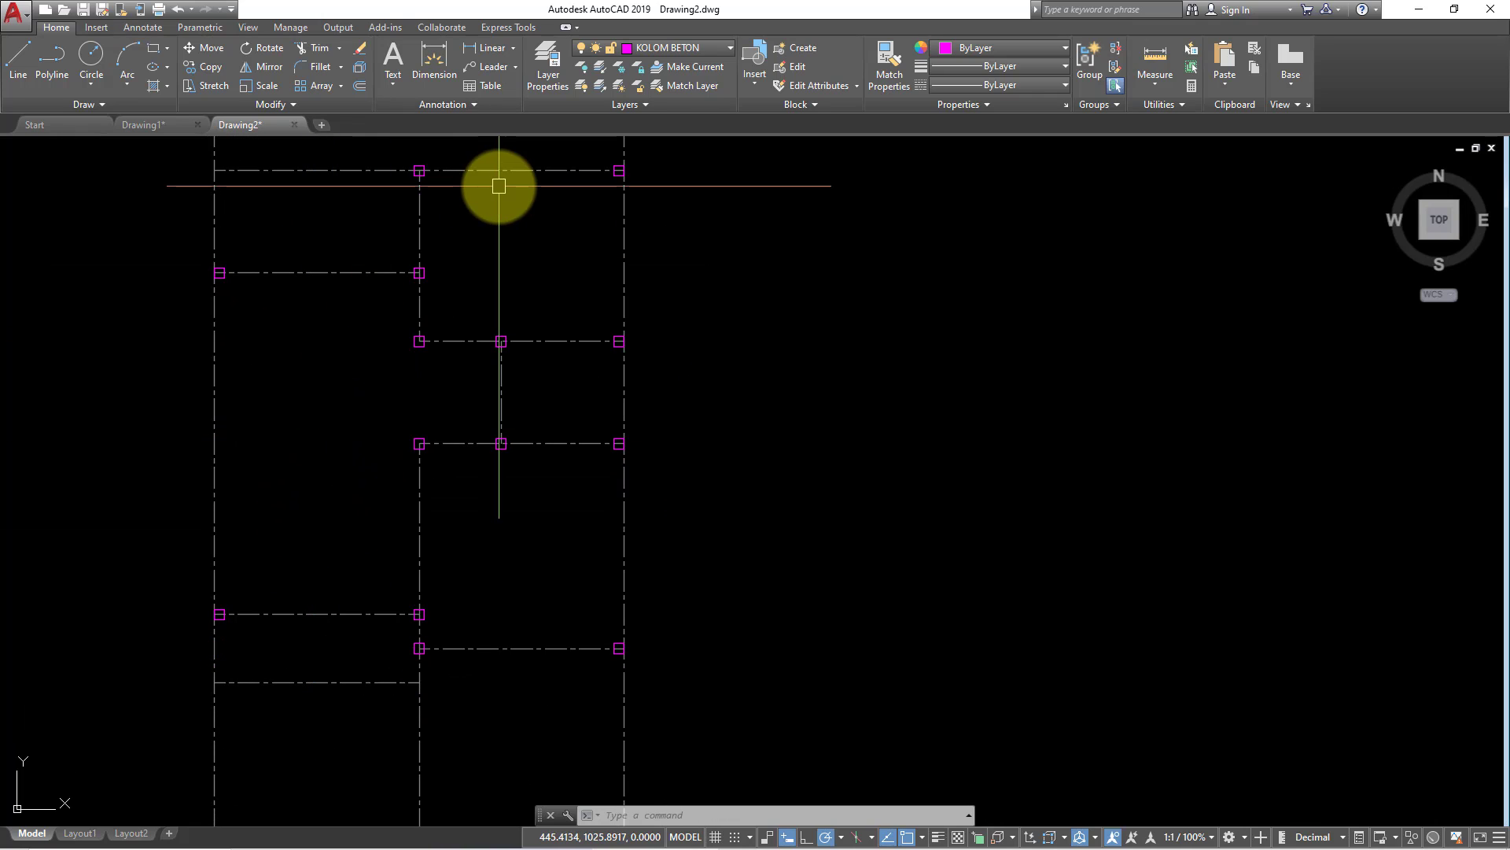
Make KUSEN PINTU DAN JENDELA the current layer.
click(715, 49)
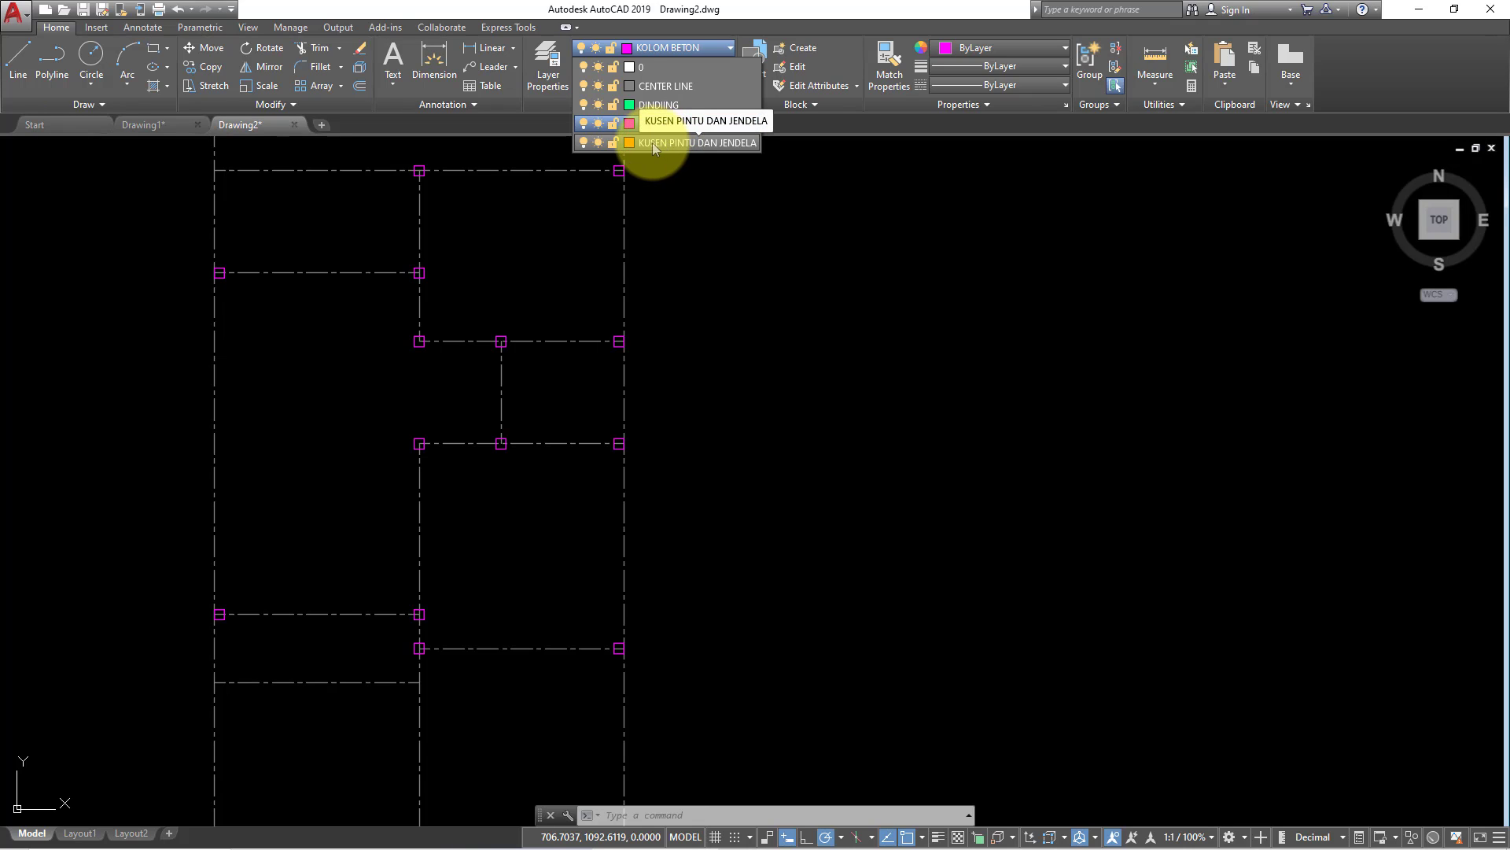
click(653, 143)
middle_drag(344, 527, 674, 388)
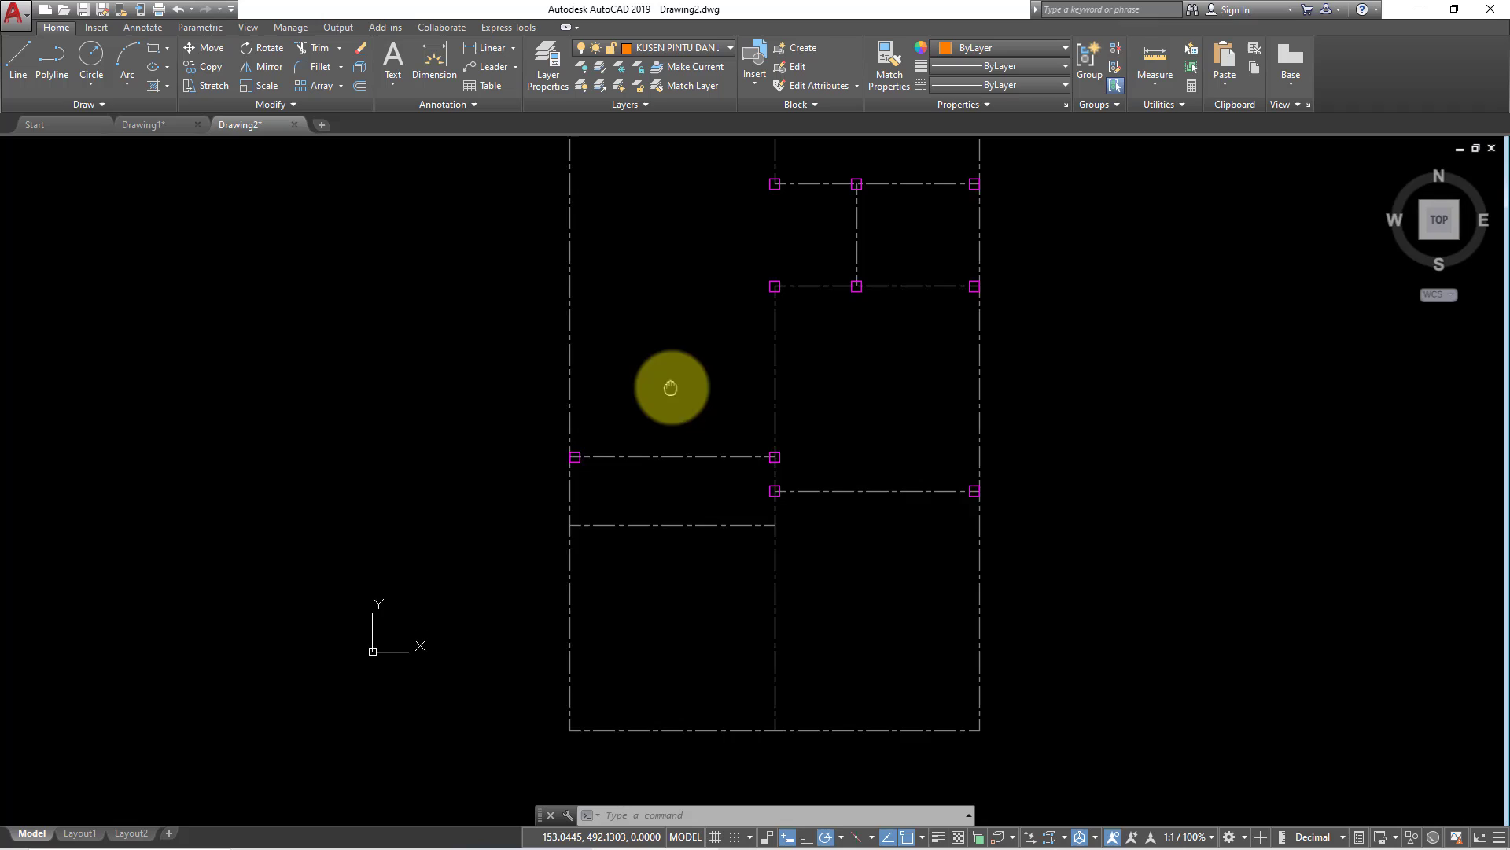
Draw a 6 by 15 door-frame rectangle in empty space beside the plan.
click(151, 59)
scroll(425, 523, up, 2)
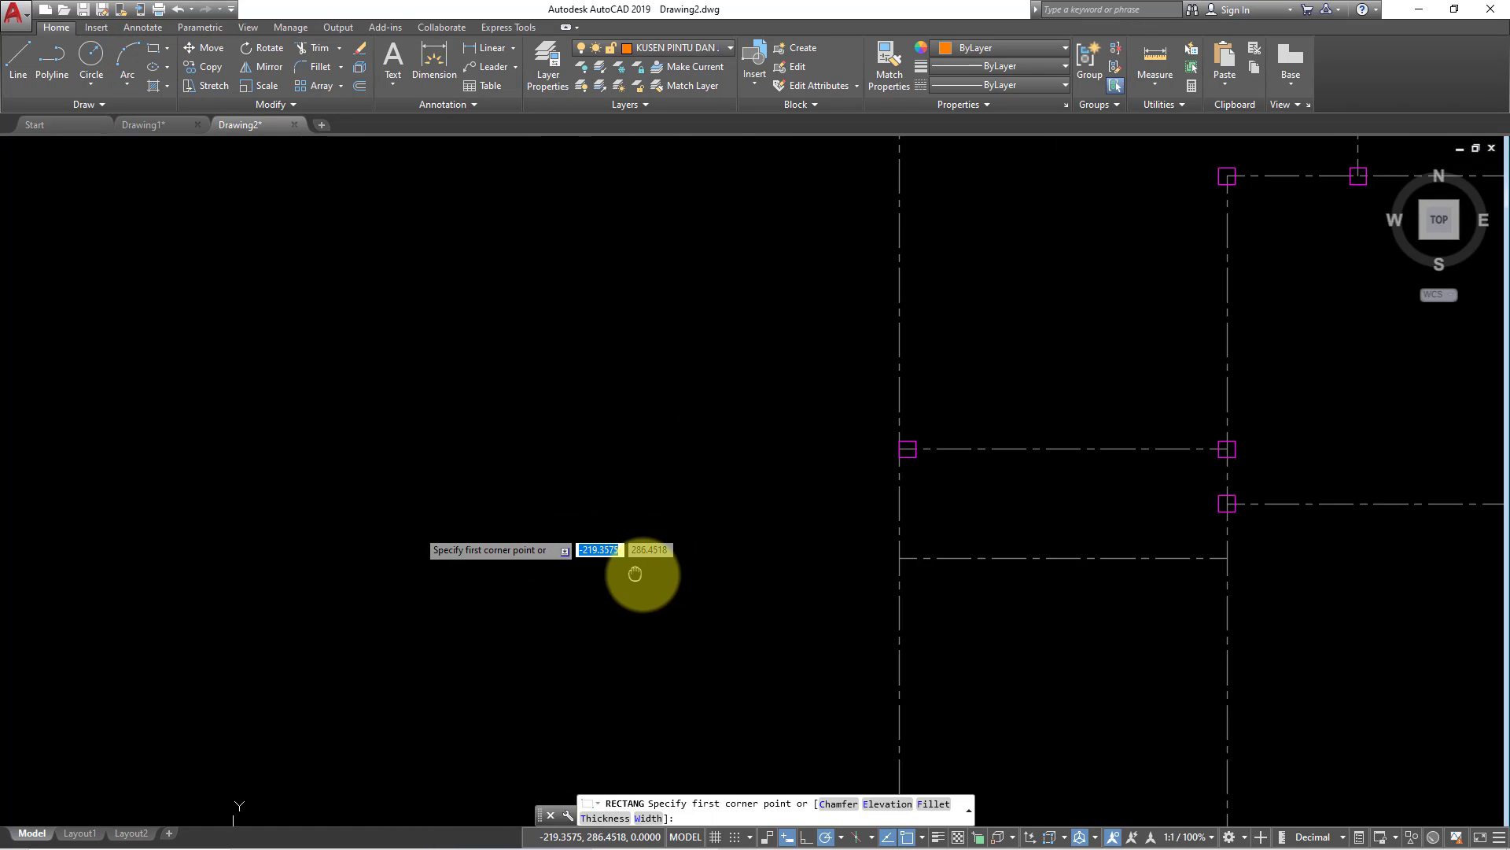
scroll(550, 582, up, 4)
click(462, 625)
text(6)
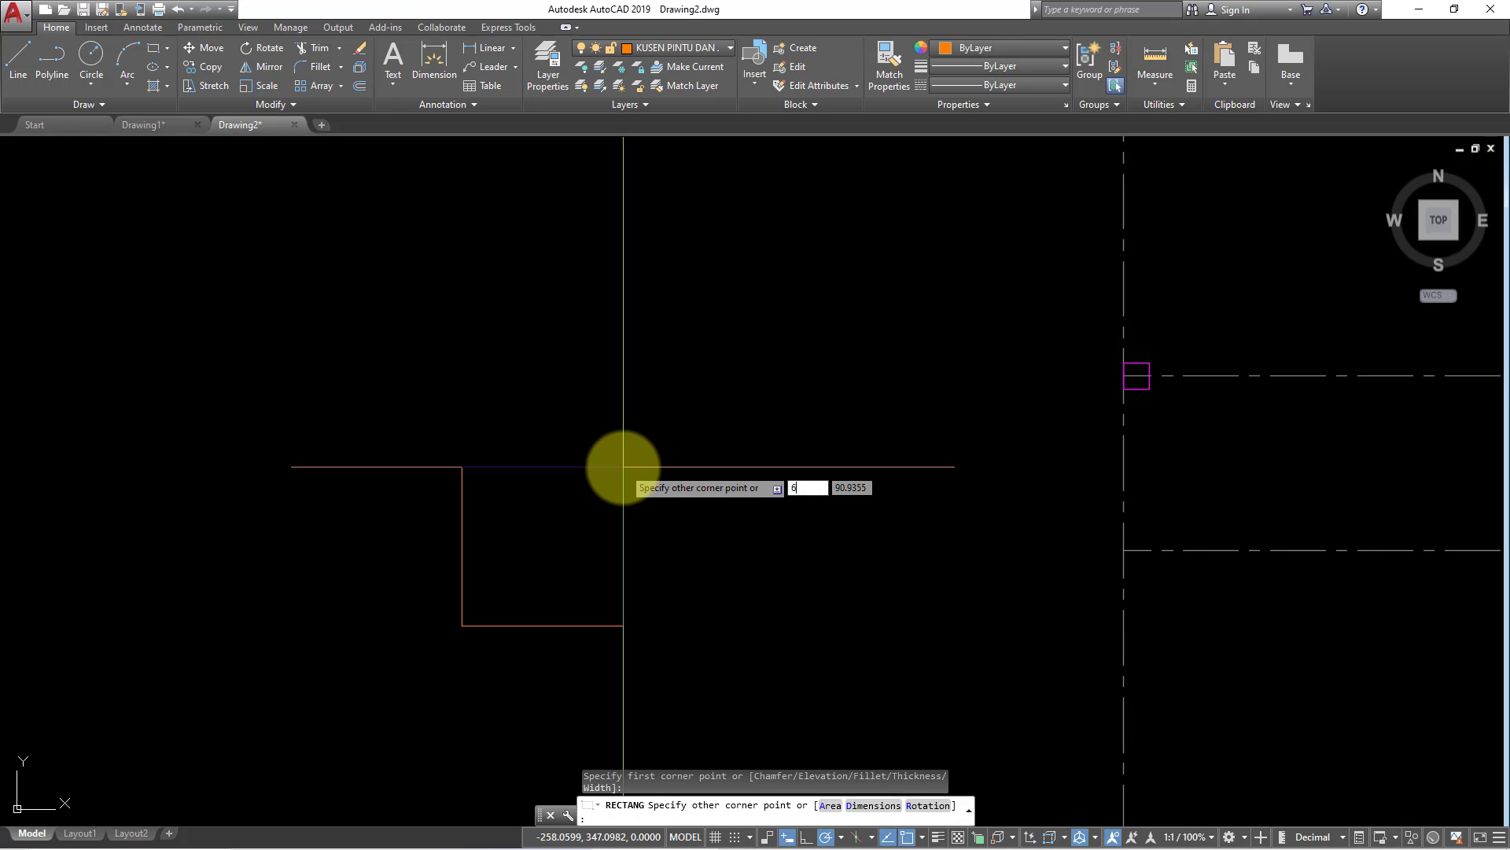
key(Return)
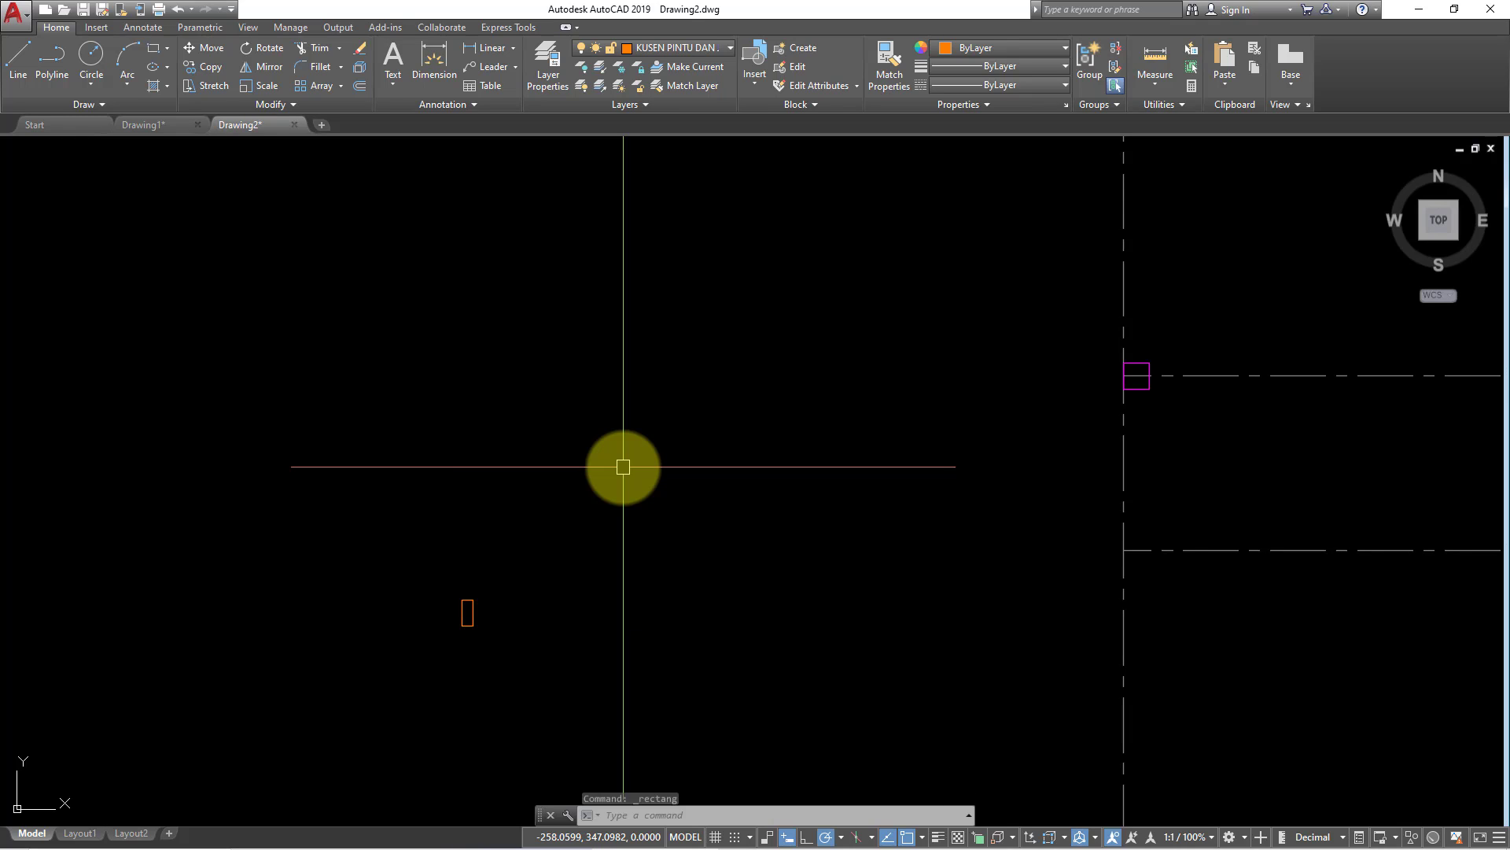
scroll(438, 617, up, 4)
scroll(536, 669, up, 4)
middle_drag(535, 669, 459, 571)
text(@6,15)
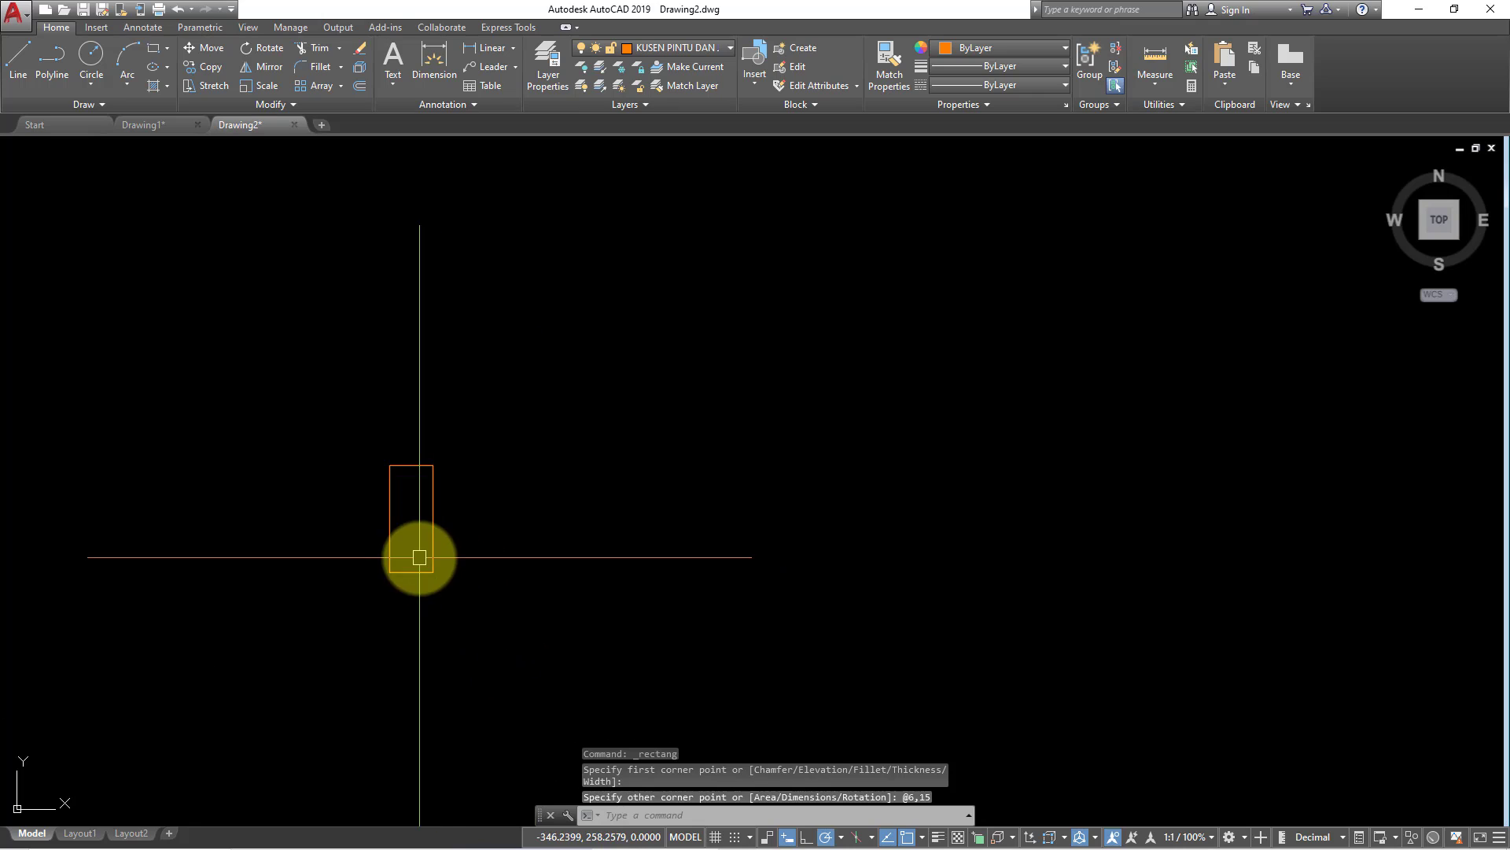
key(Return)
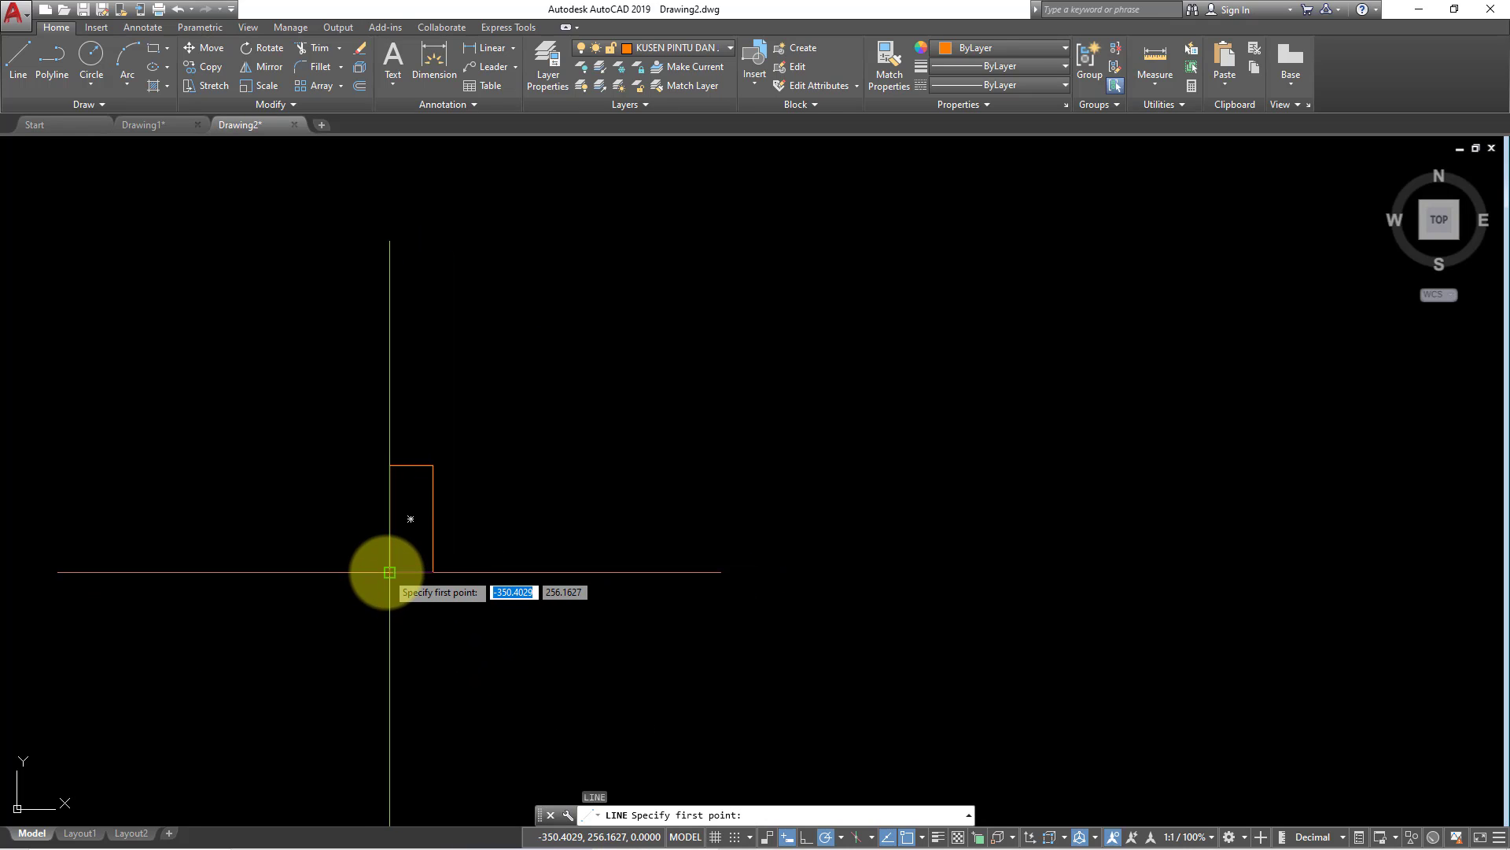
Draw a 90-unit guide line right from the frame rectangle's bottom-left corner.
click(390, 572)
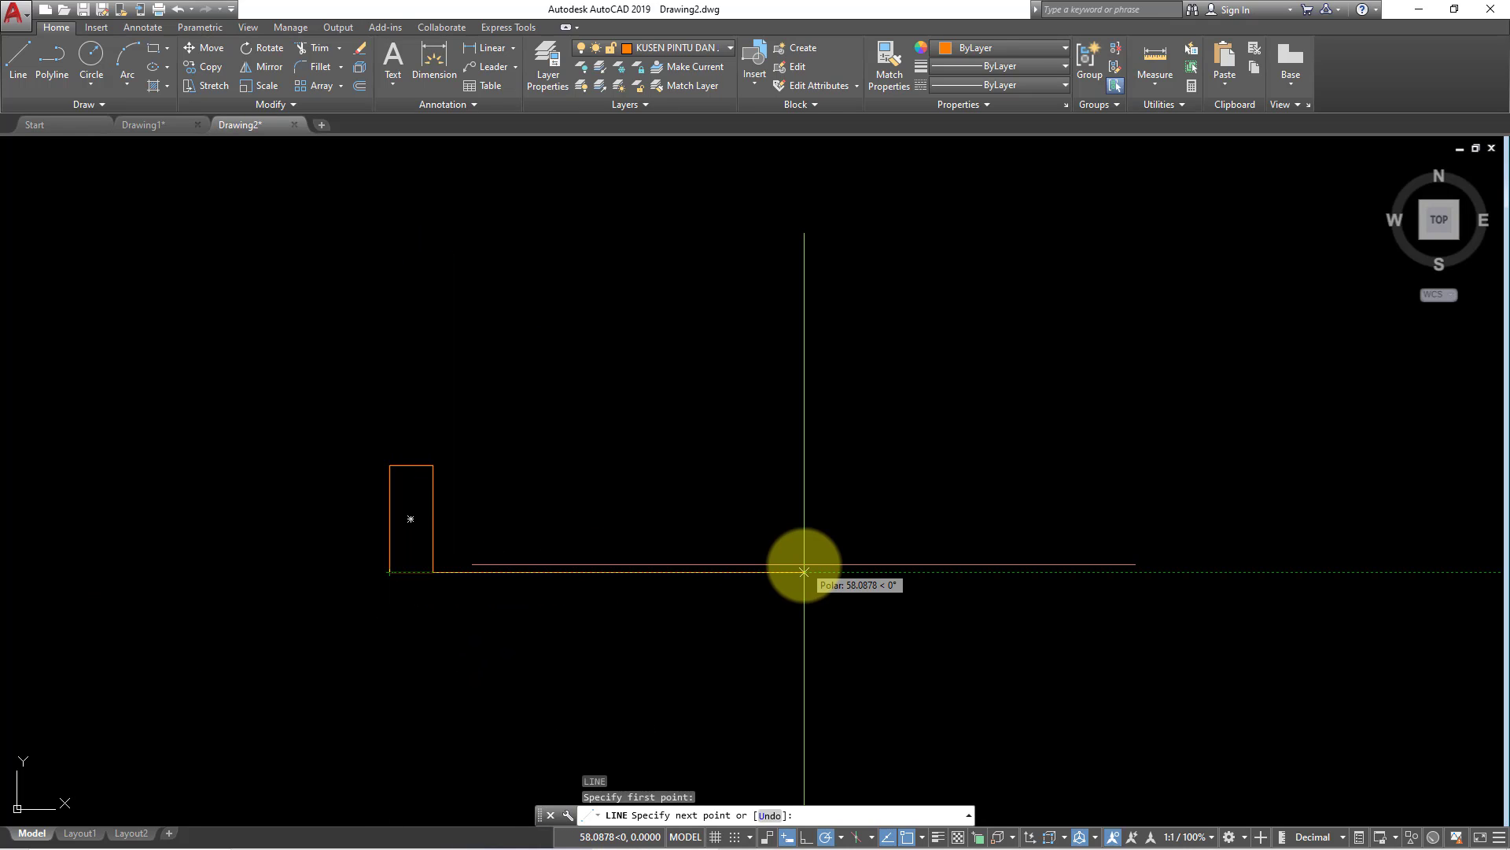
text(90)
key(Return)
key(Return)
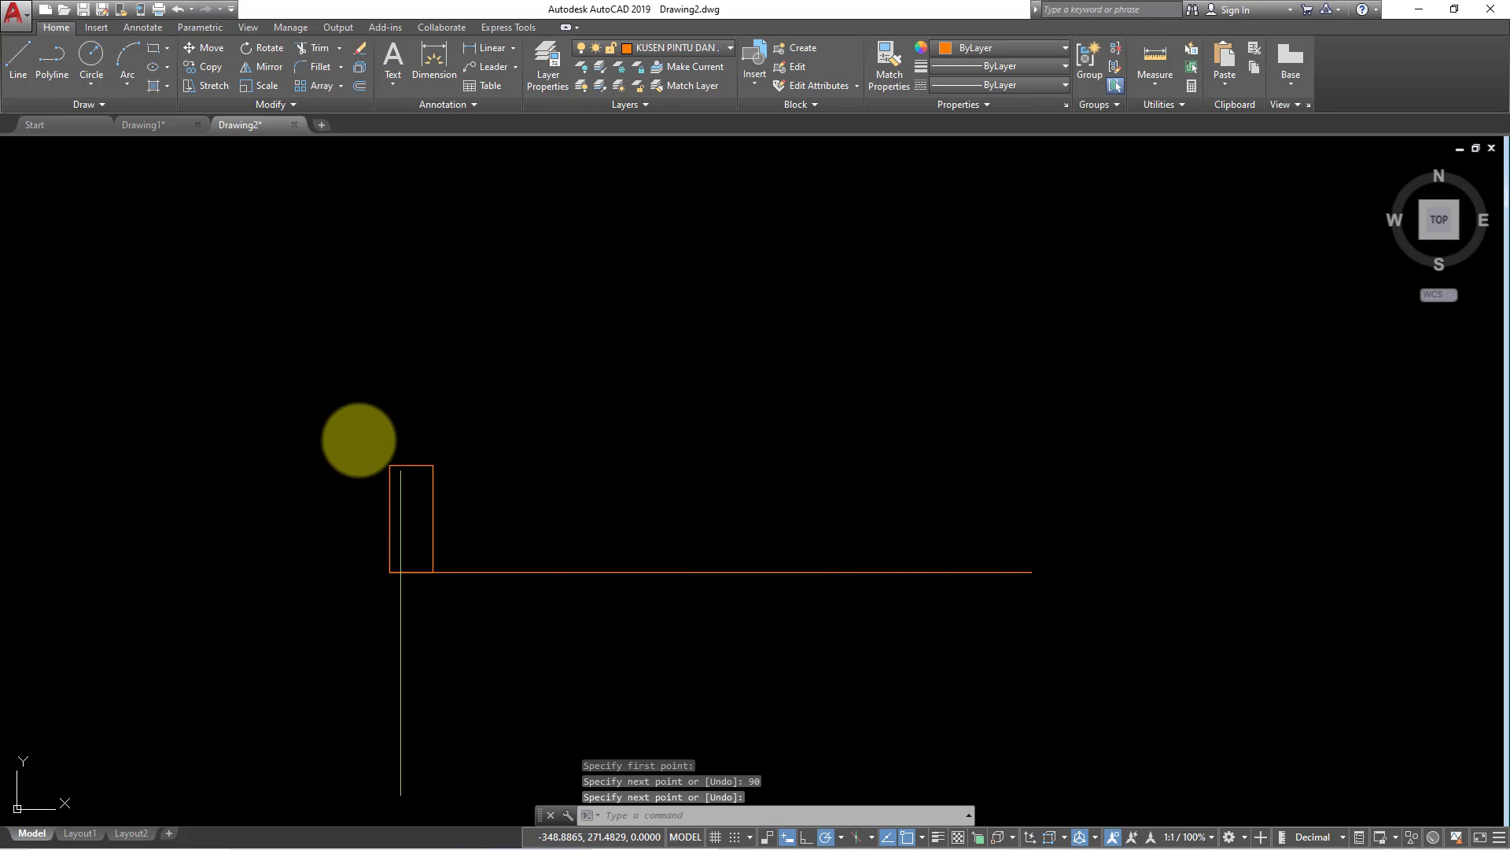
key(Escape)
scroll(425, 469, up, 2)
scroll(432, 472, up, 2)
click(480, 527)
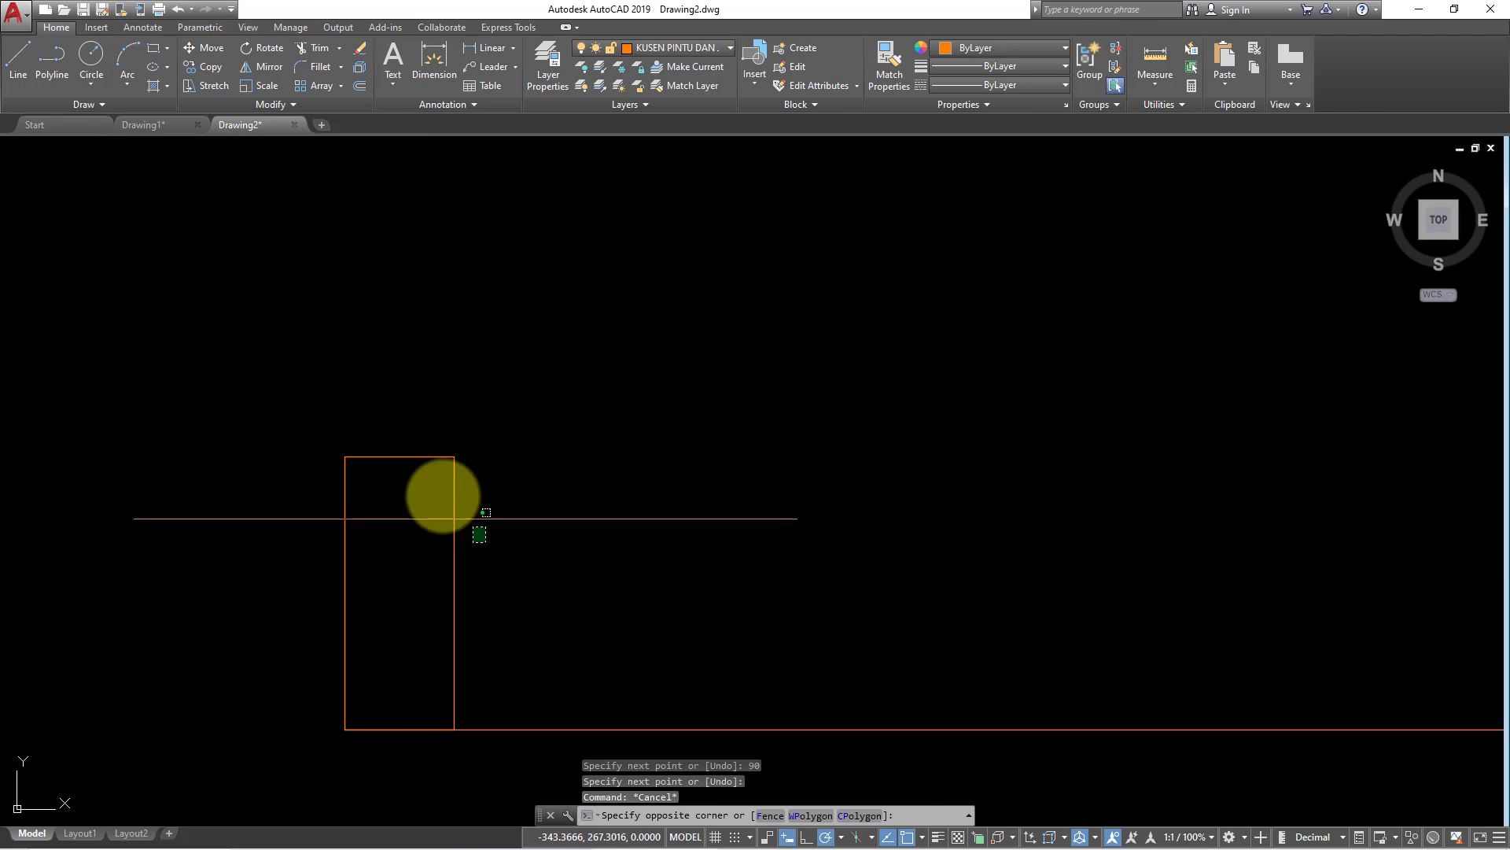
click(388, 412)
key(Escape)
Draw a 1 by 3 rectangle and move it onto the frame's top corner.
click(160, 48)
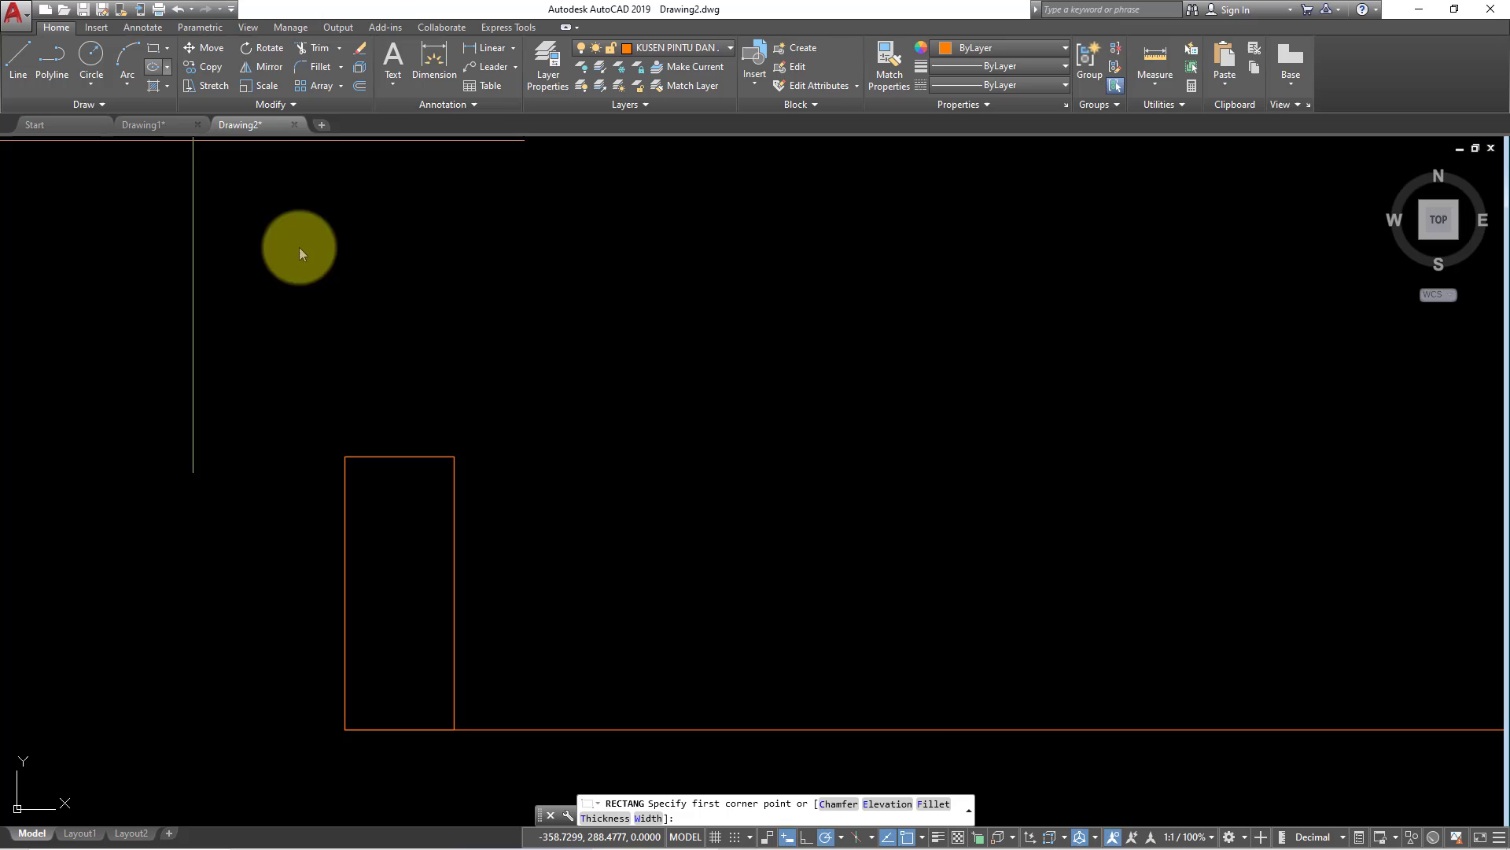
click(560, 519)
text(1)
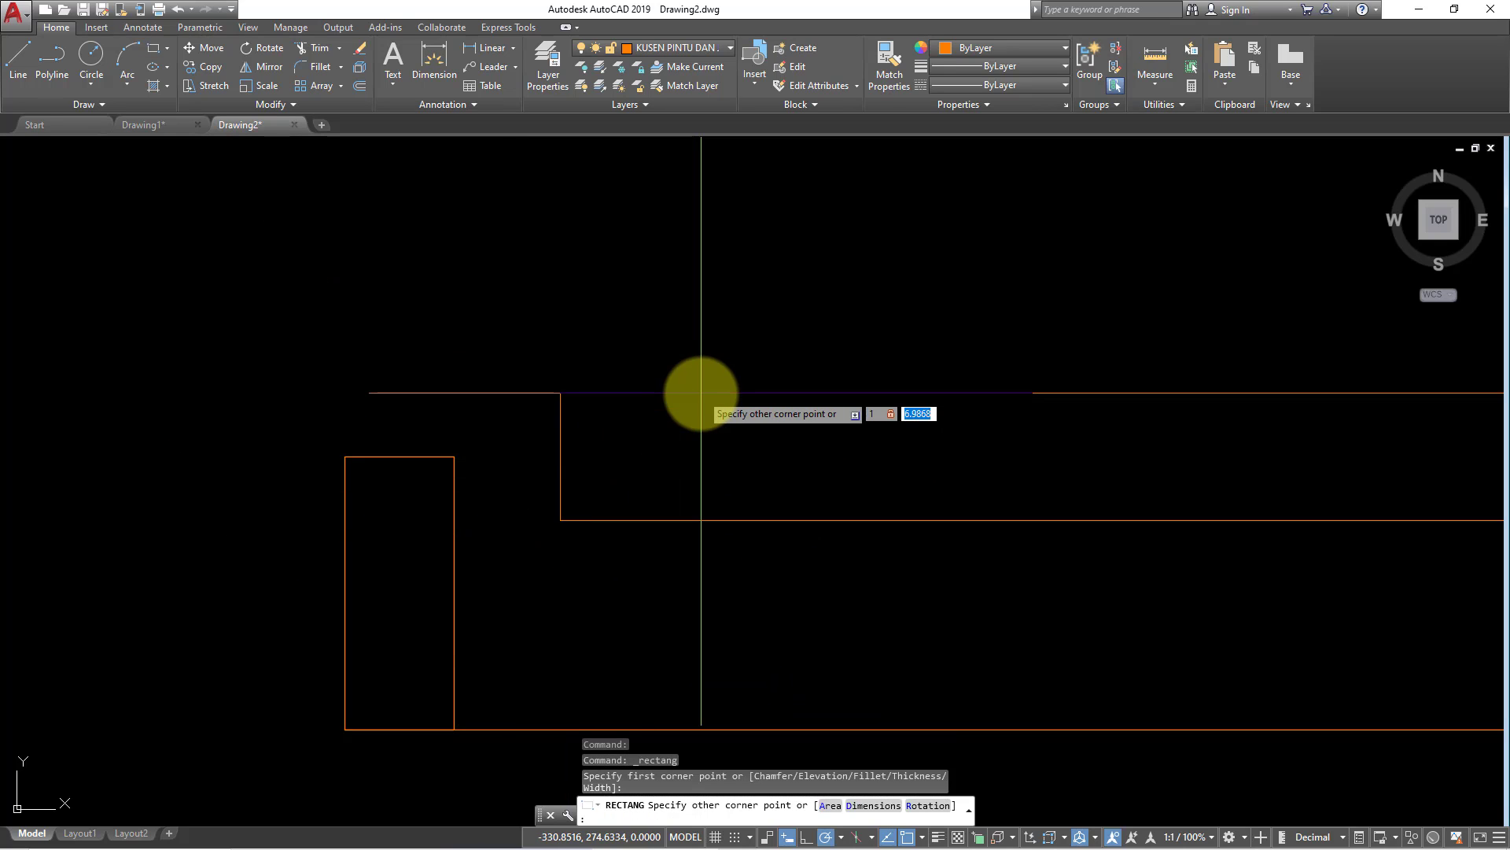
text(3)
key(Return)
click(699, 390)
click(564, 595)
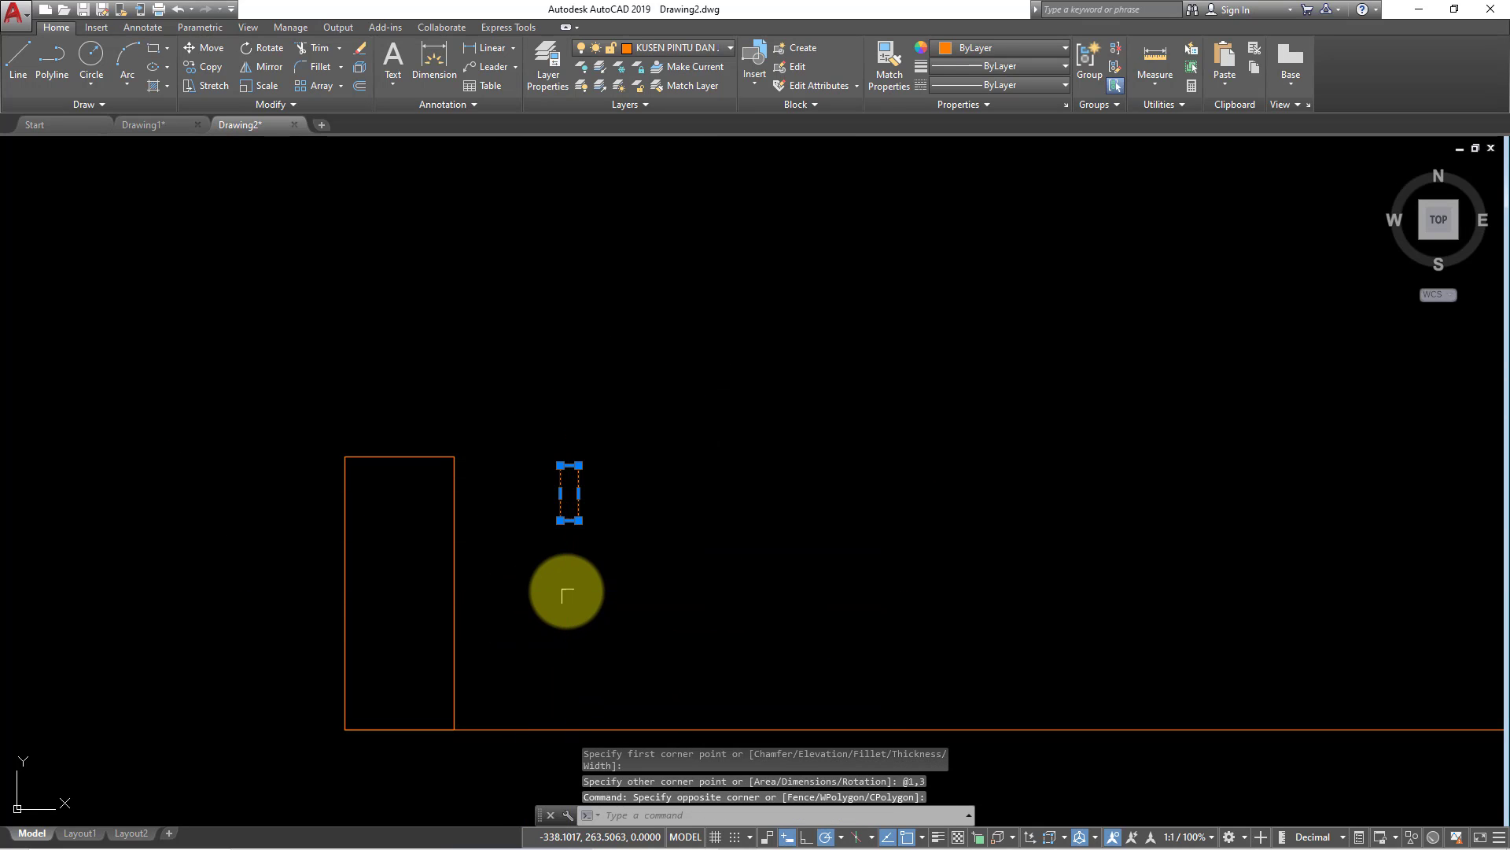
text(M)
key(Return)
click(578, 466)
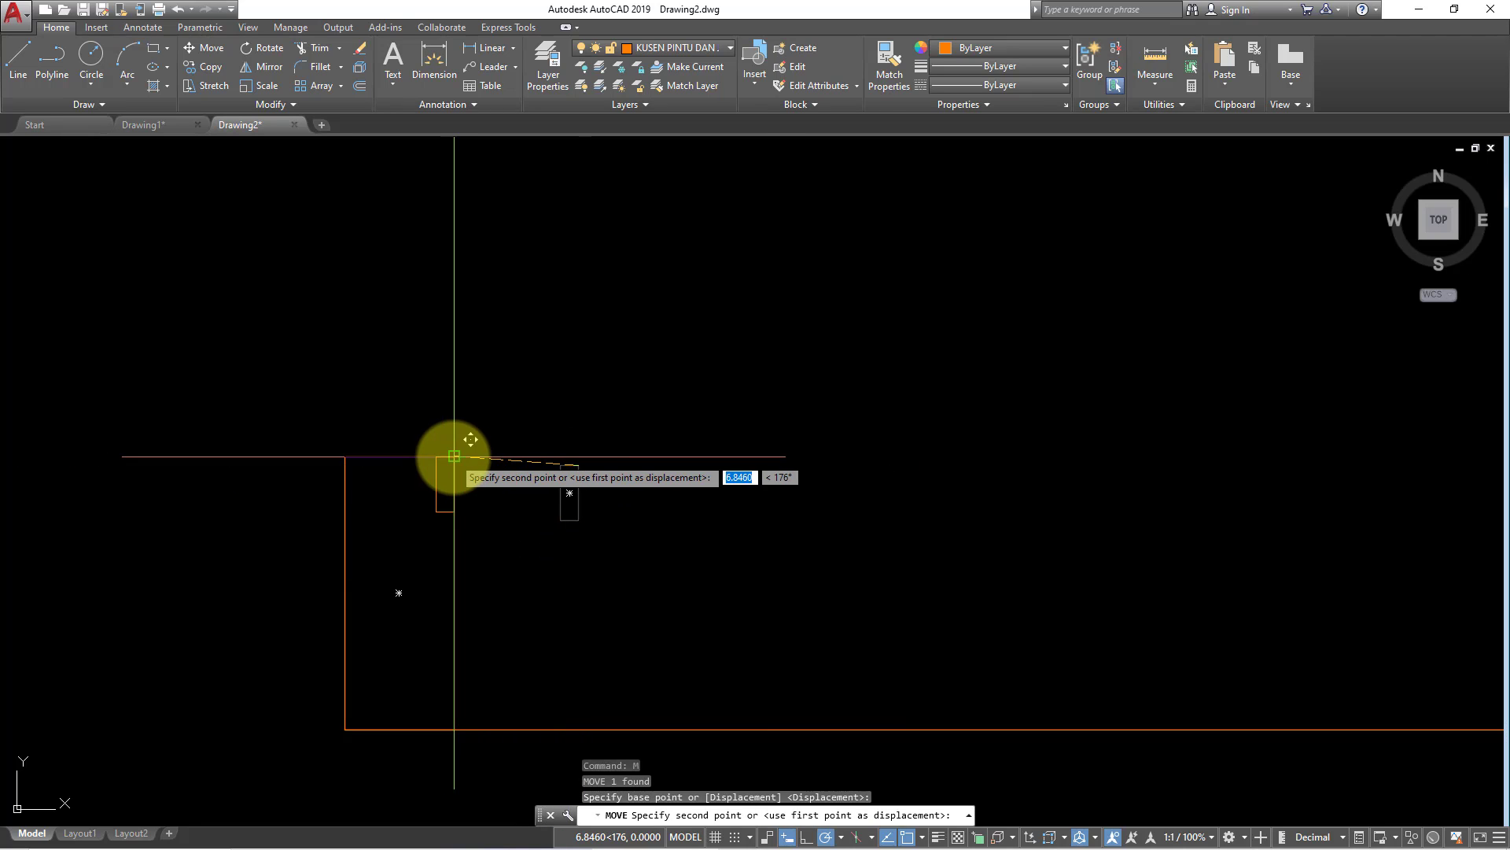
click(454, 457)
key(Escape)
key(Escape)
Trim a notch into the frame's top-right corner with a crossing window.
text(r)
key(Return)
key(Return)
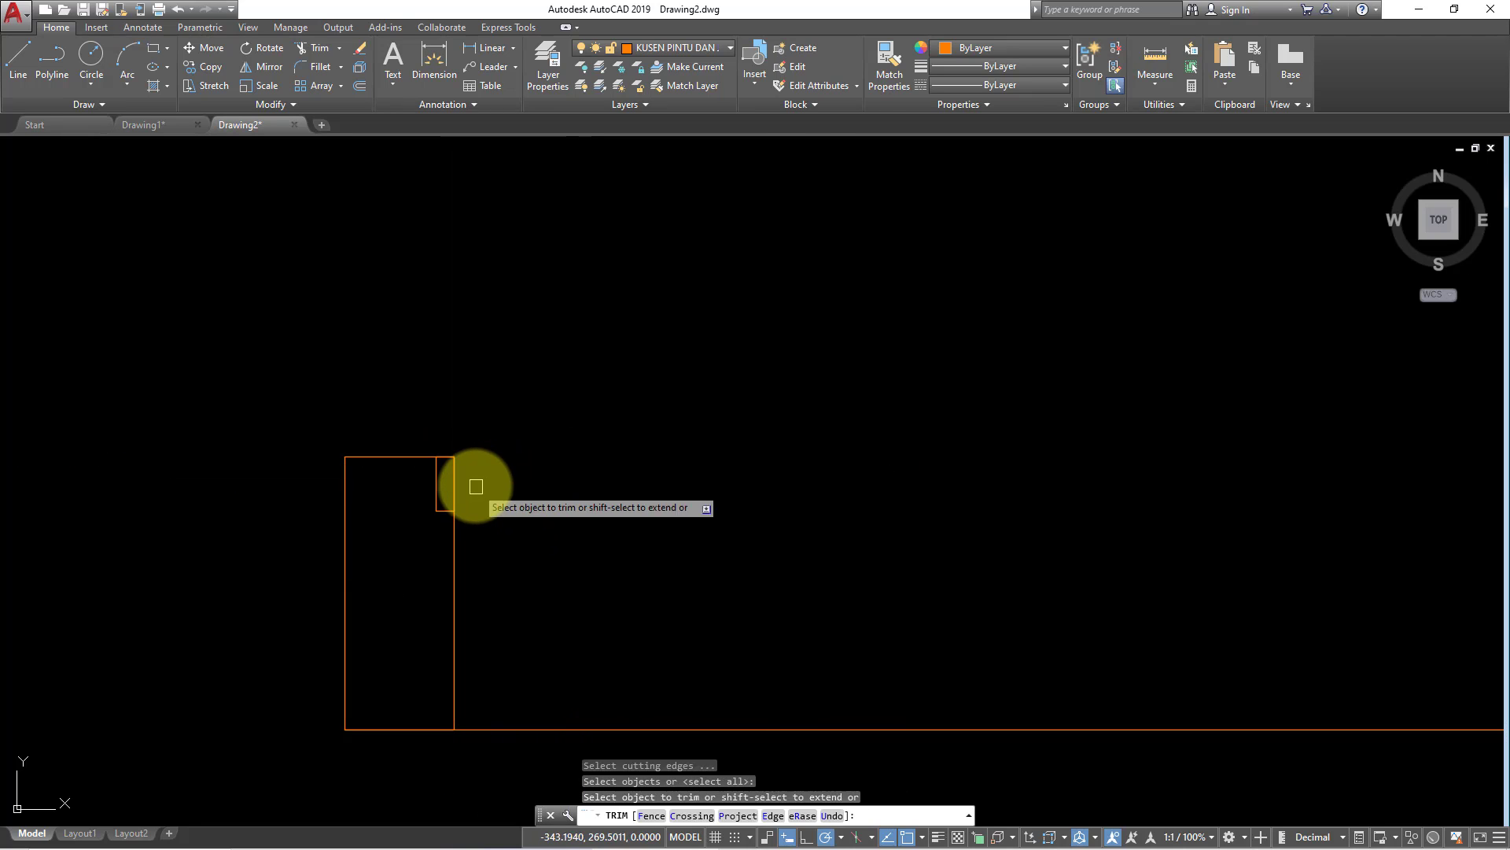
click(477, 481)
click(439, 428)
scroll(285, 373, down, 2)
key(Escape)
Mirror the notched frame about a vertical line at the guide line's middle, keeping the original.
click(285, 373)
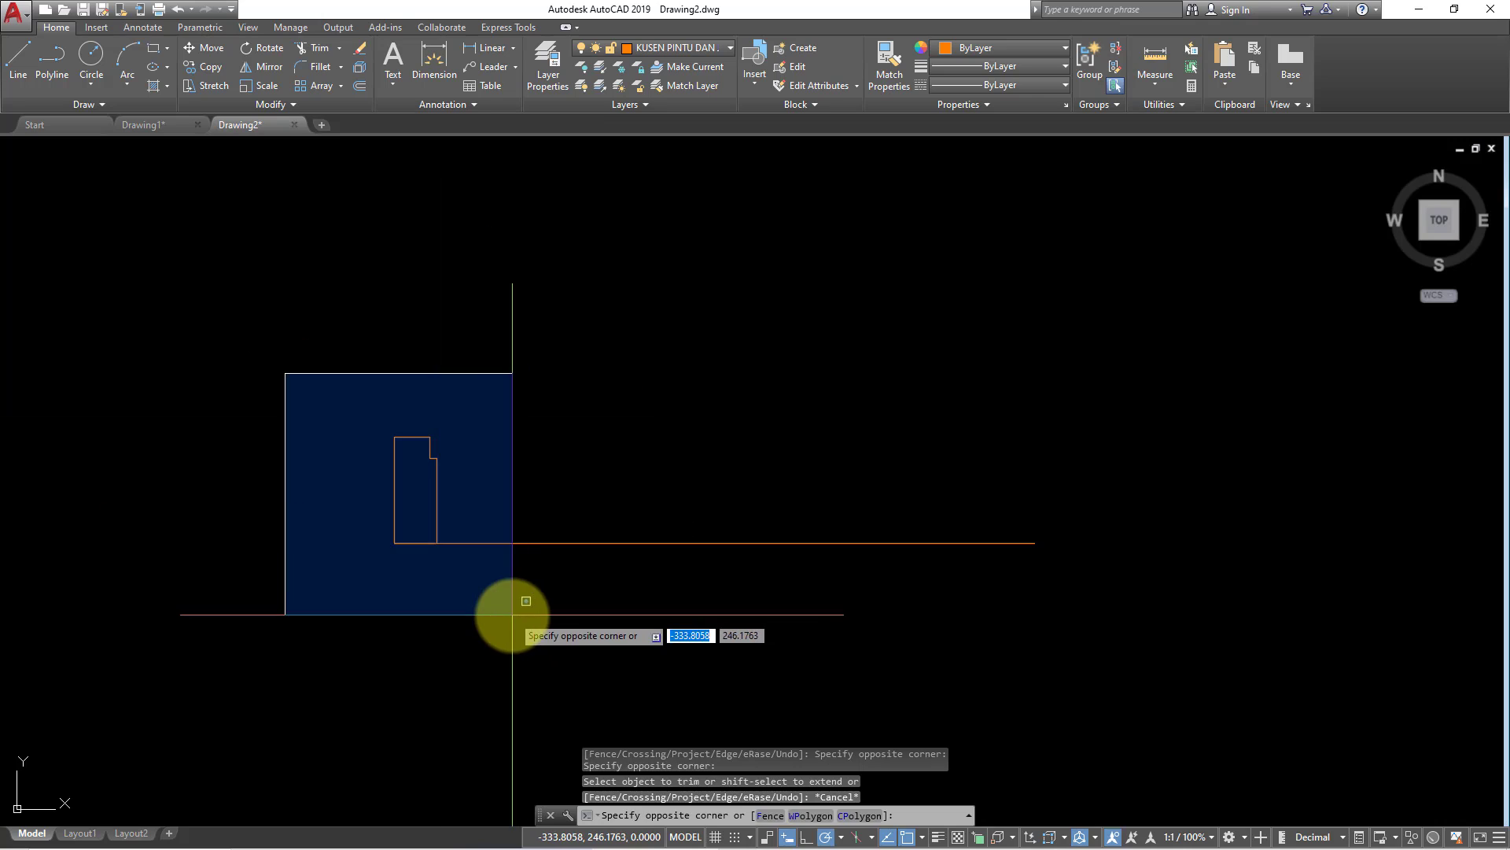
click(567, 632)
key(Return)
scroll(519, 636, down, 2)
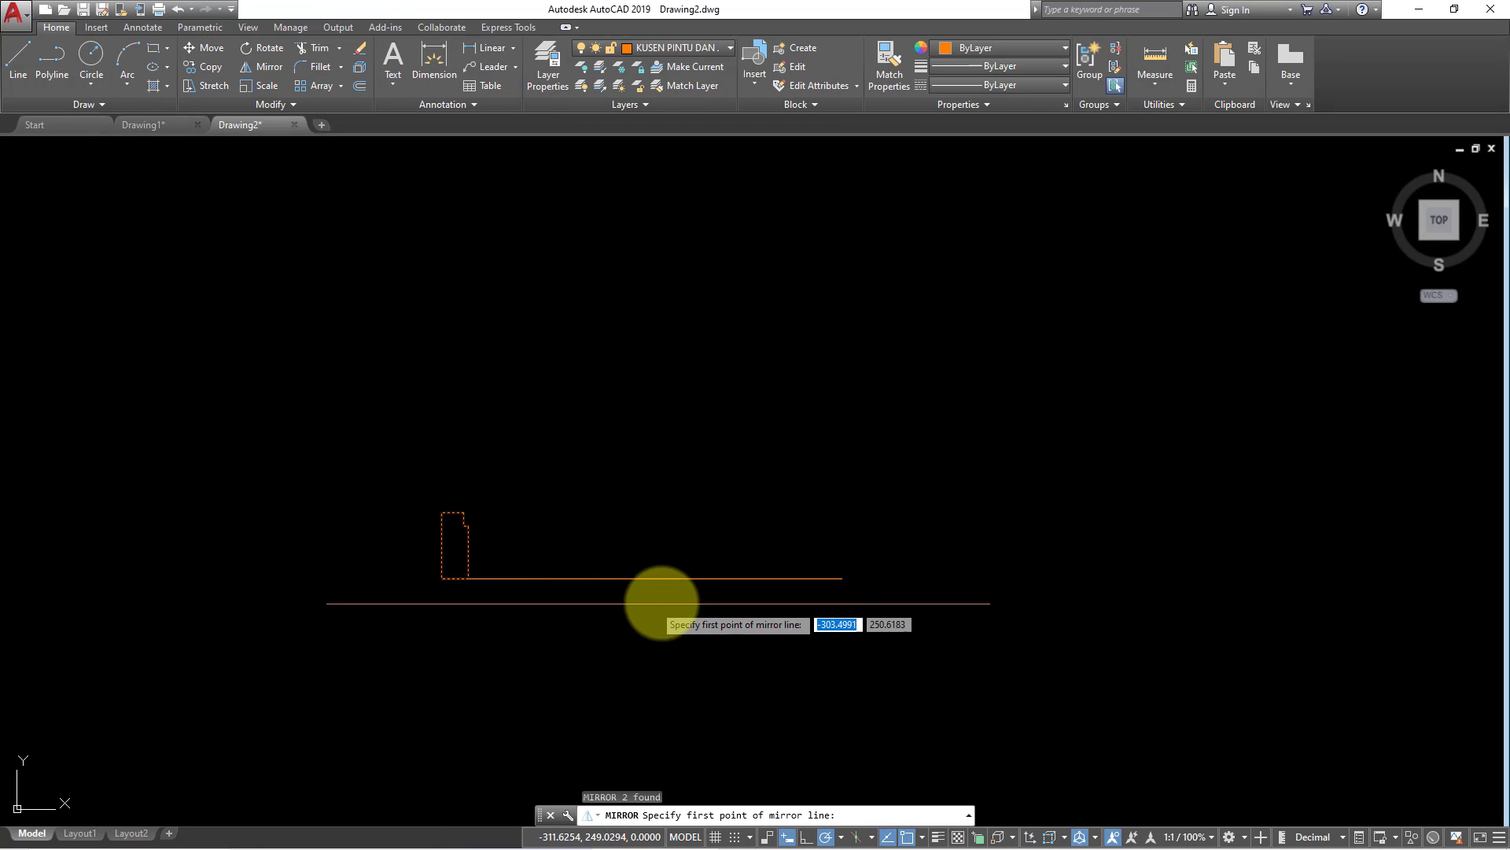
click(641, 580)
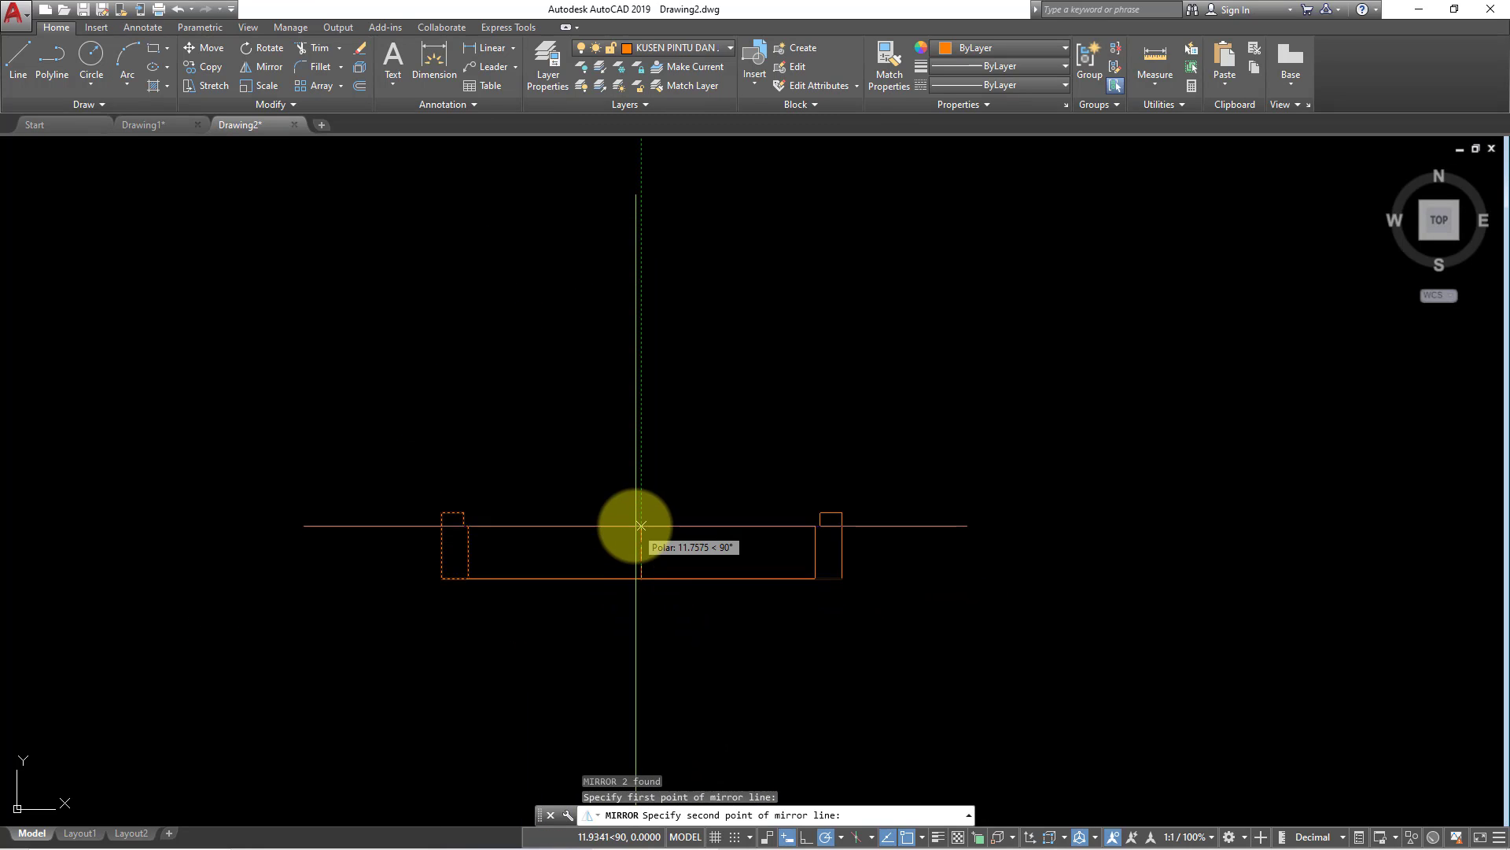
click(630, 523)
key(Return)
Erase the bottom guide line.
click(633, 604)
click(628, 565)
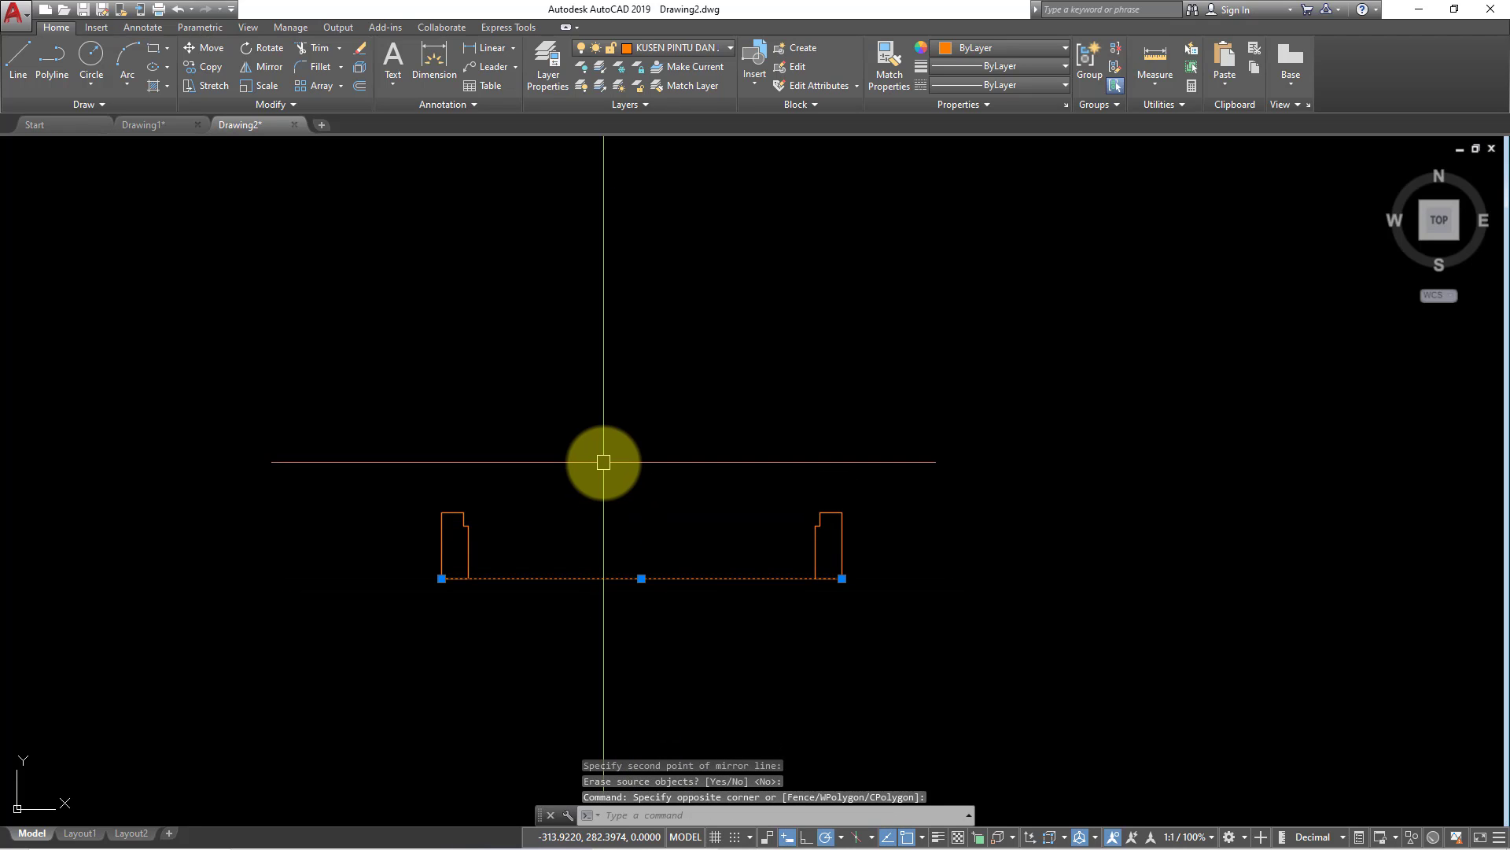
text(E)
key(Return)
middle_drag(573, 506, 392, 426)
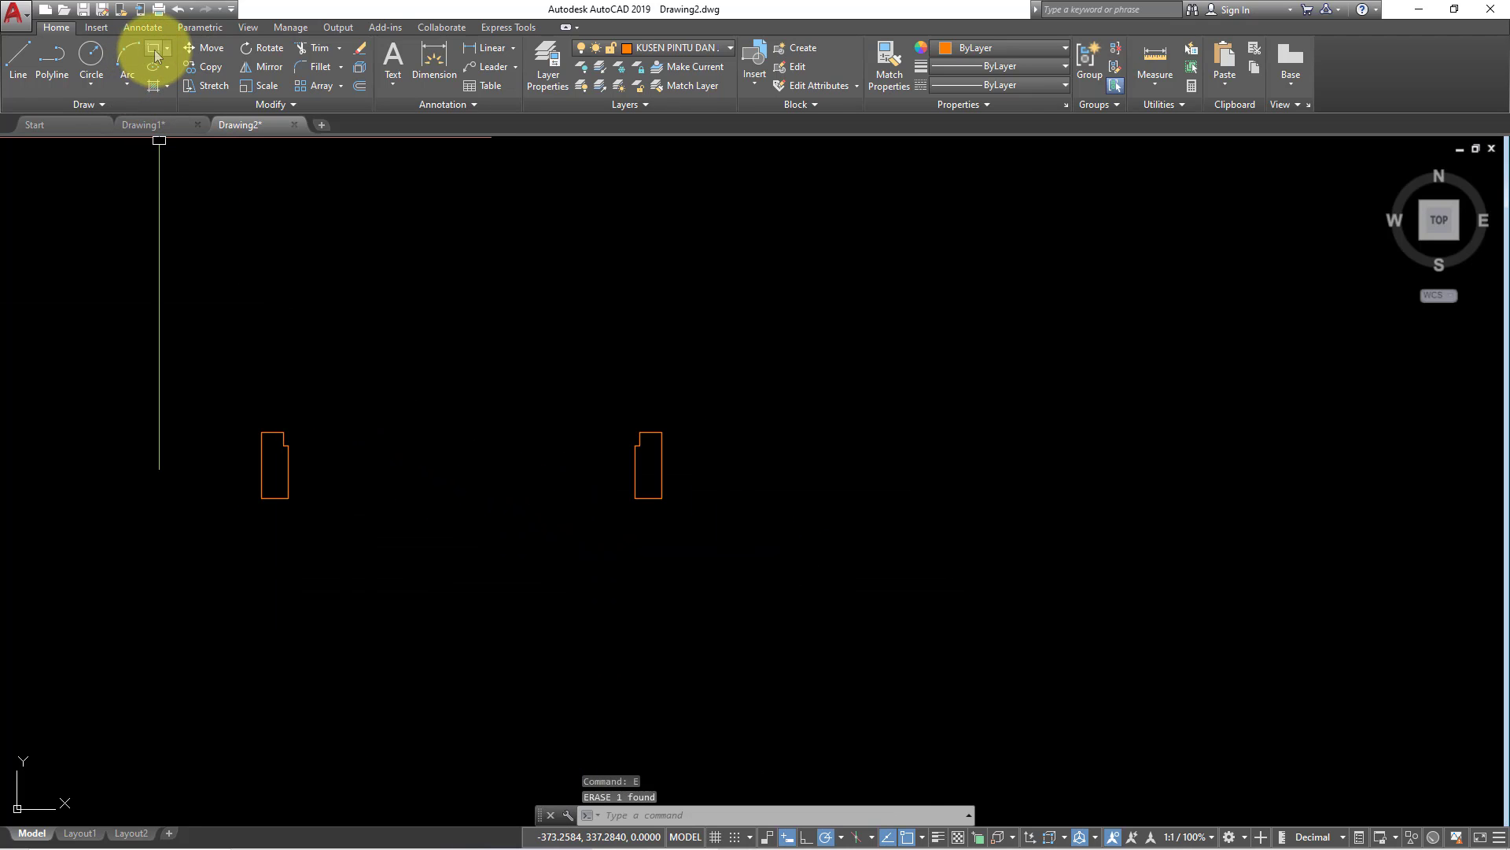
Draw a thin door-leaf rectangle from the left frame to the right frame.
click(155, 56)
scroll(269, 377, up, 4)
click(292, 518)
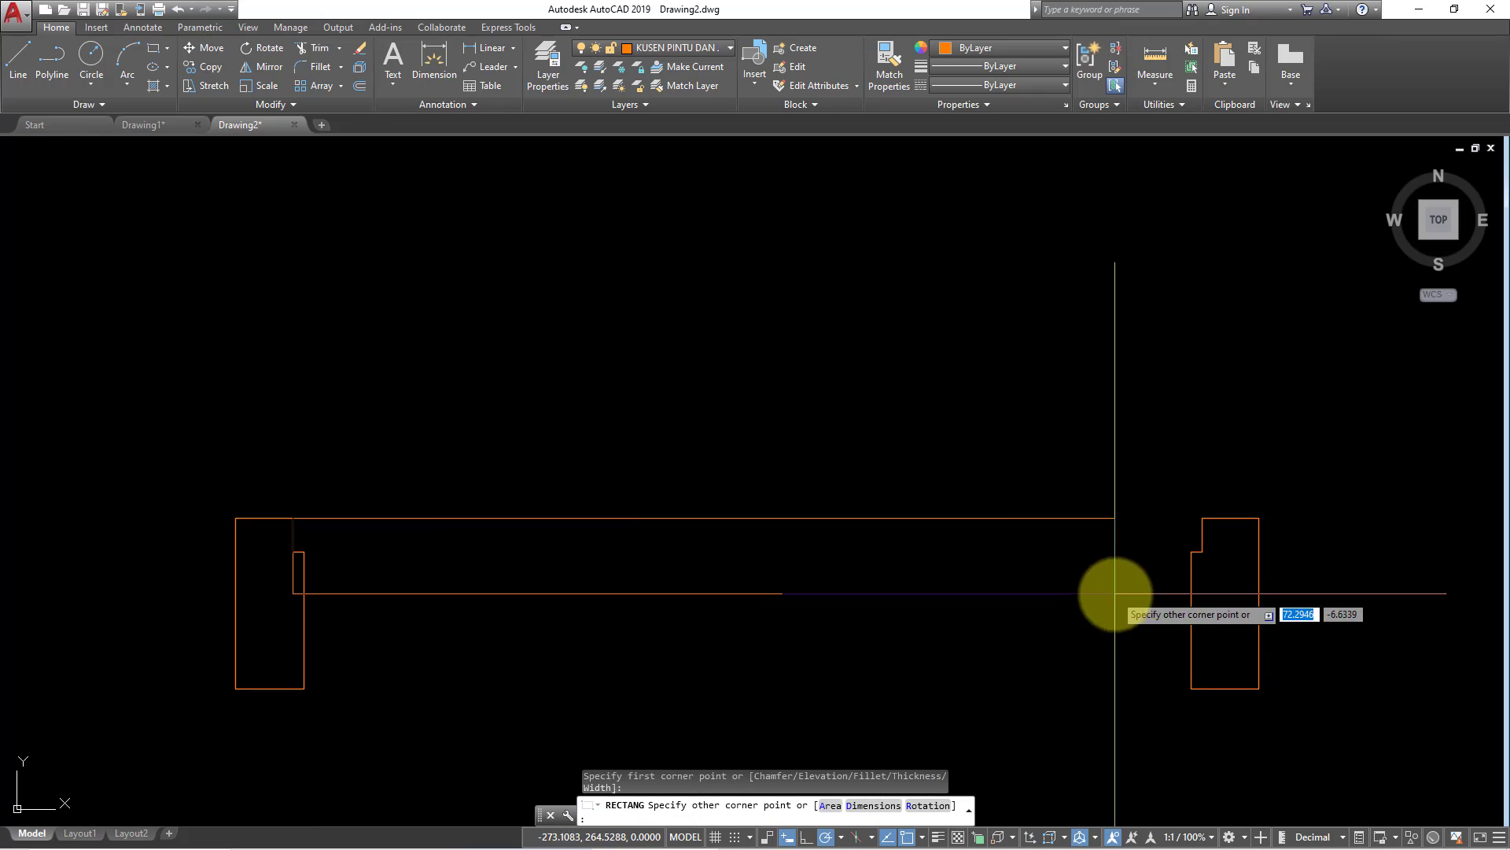
click(1202, 551)
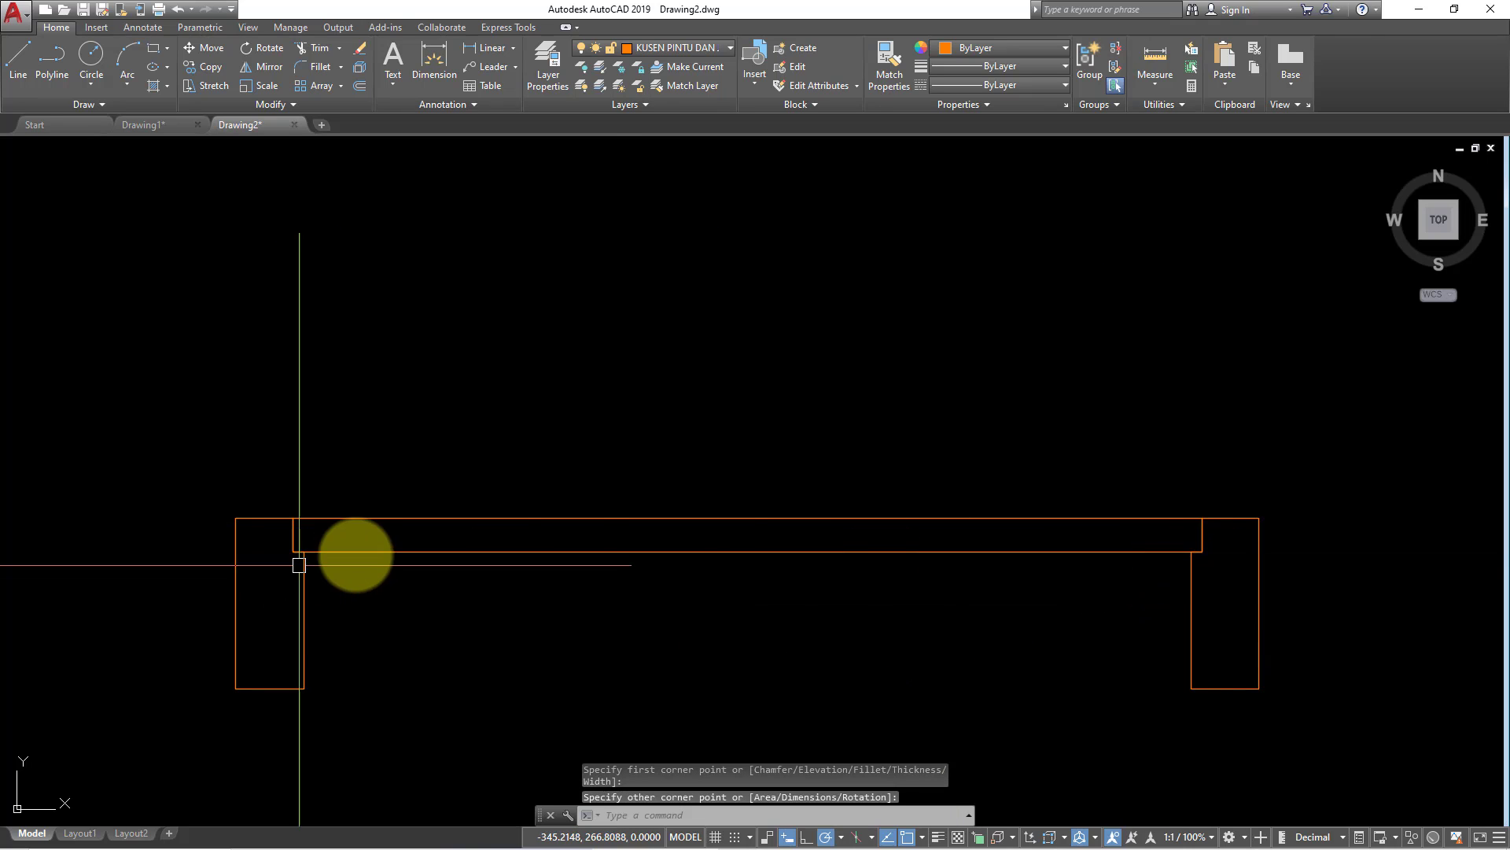
click(378, 551)
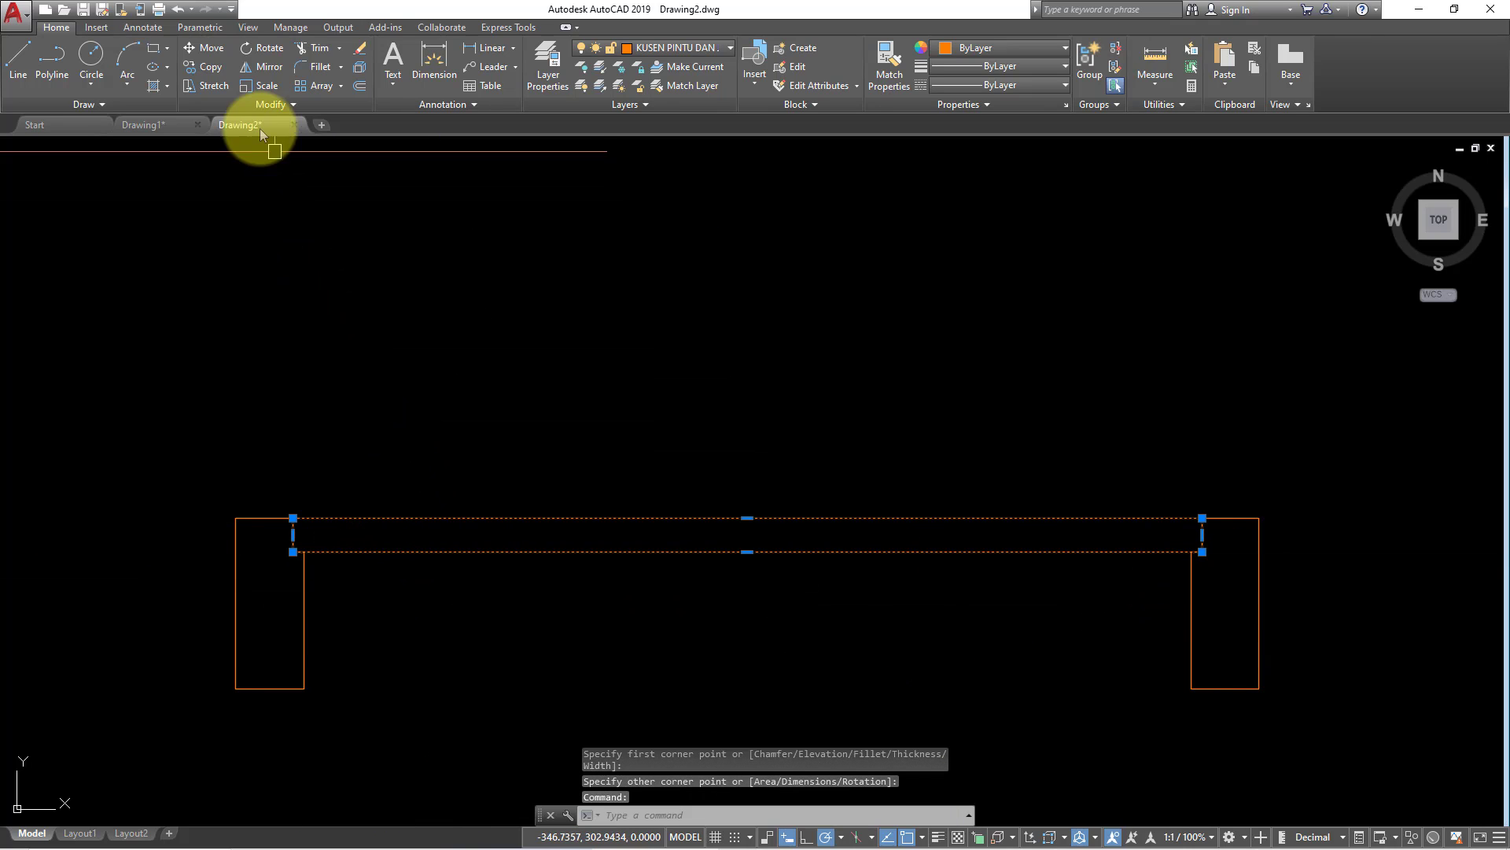
Rotate the leaf 90 degrees about its top-left corner so it stands upright.
click(253, 50)
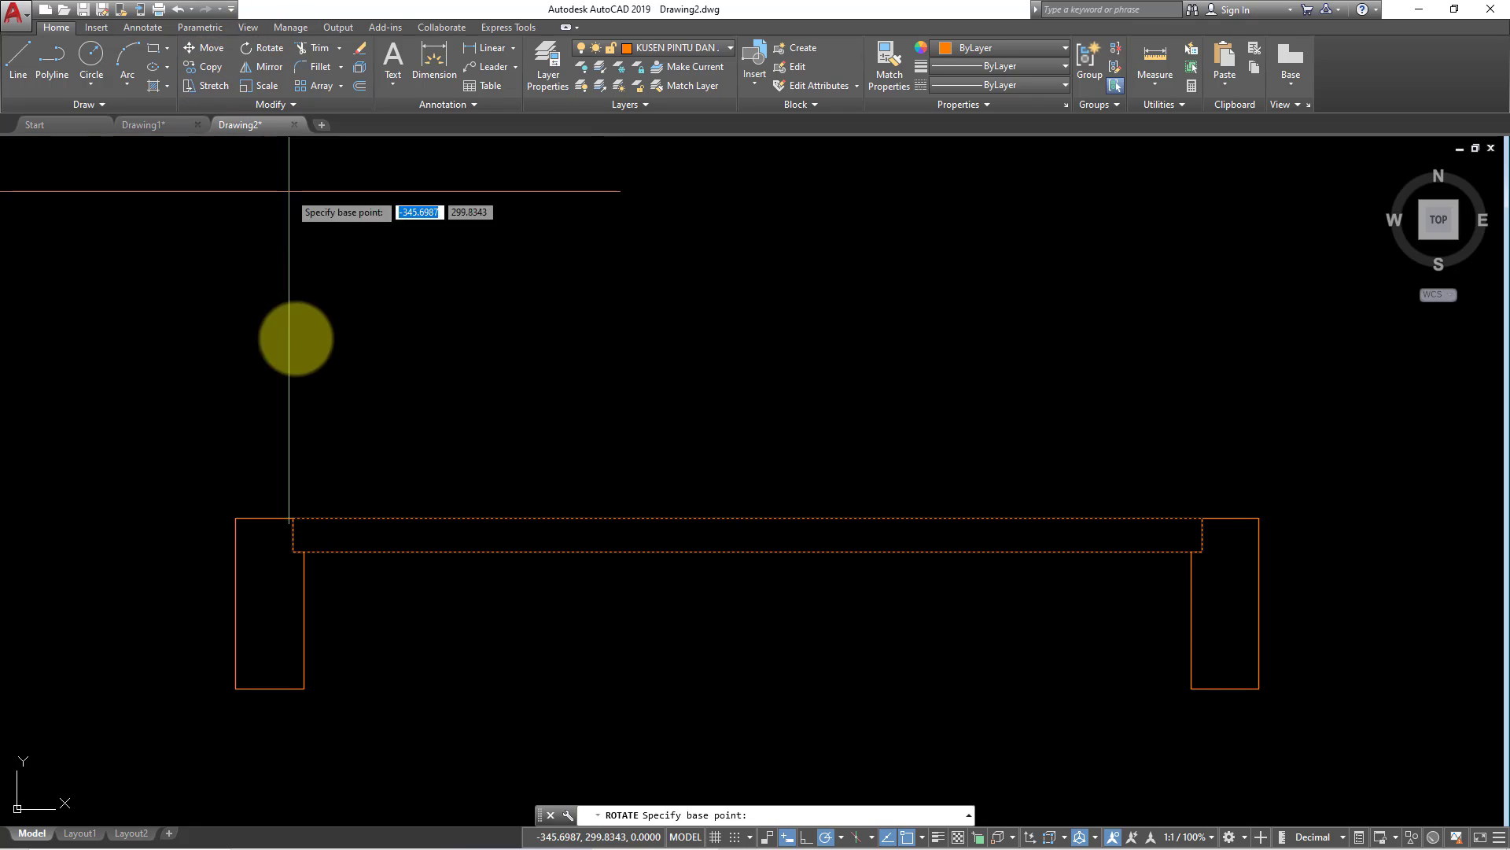
click(293, 518)
click(303, 444)
scroll(489, 523, down, 6)
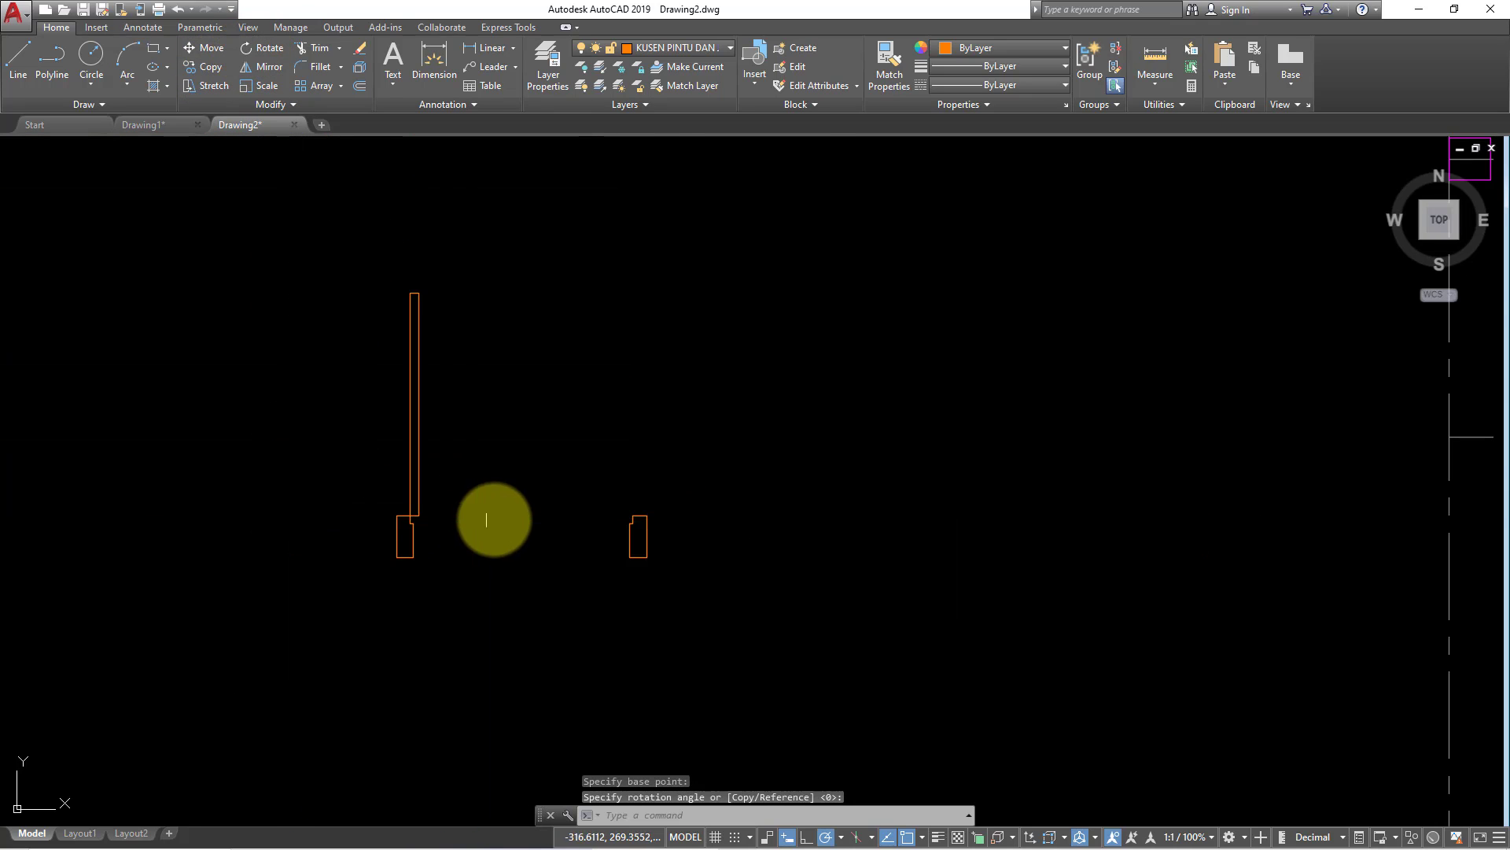
scroll(482, 534, down, 2)
scroll(463, 524, up, 2)
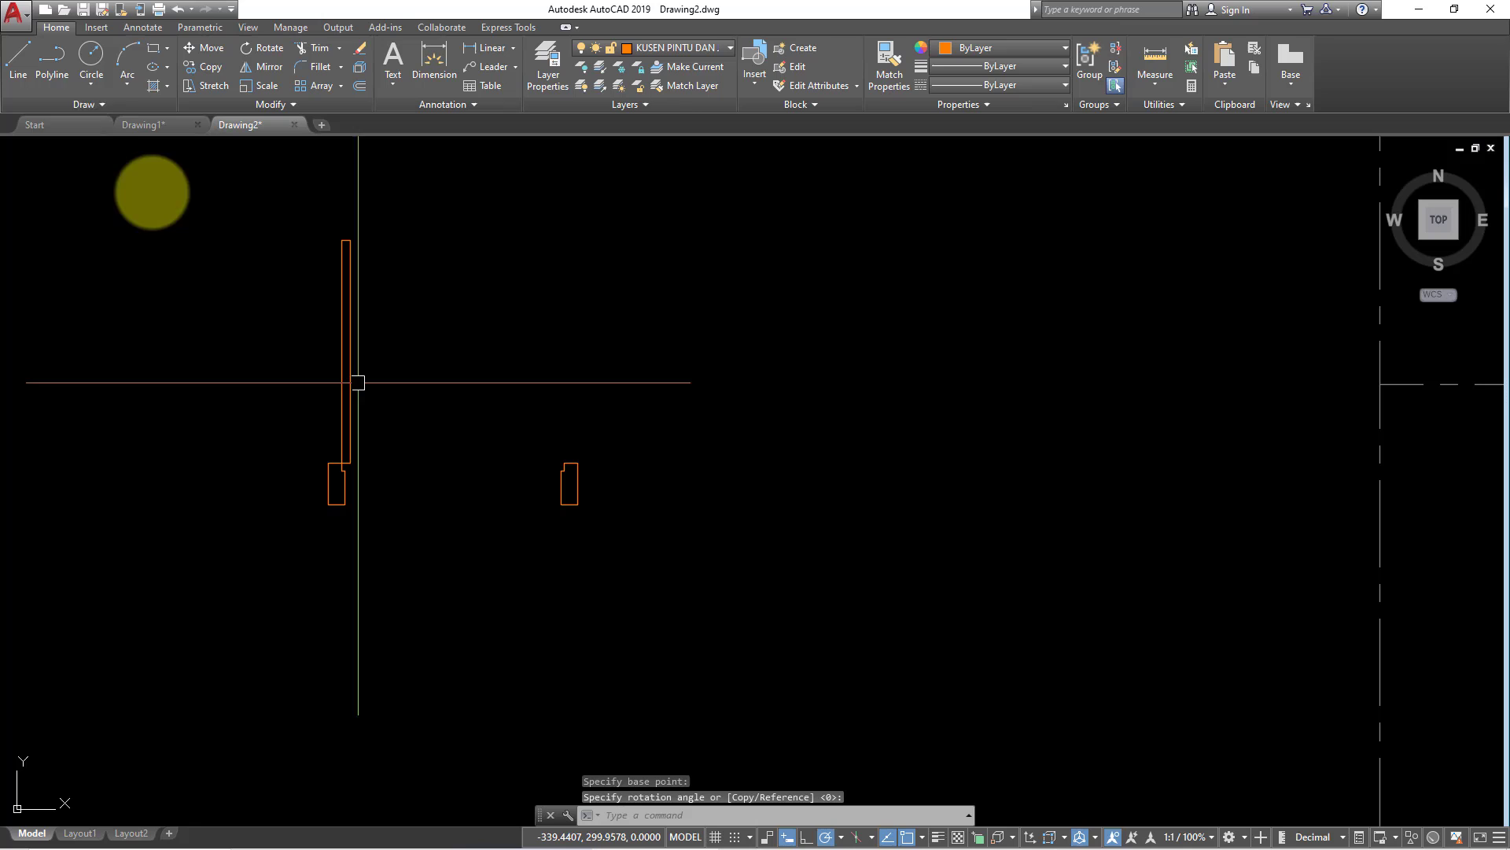
click(123, 89)
click(155, 115)
scroll(378, 229, up, 3)
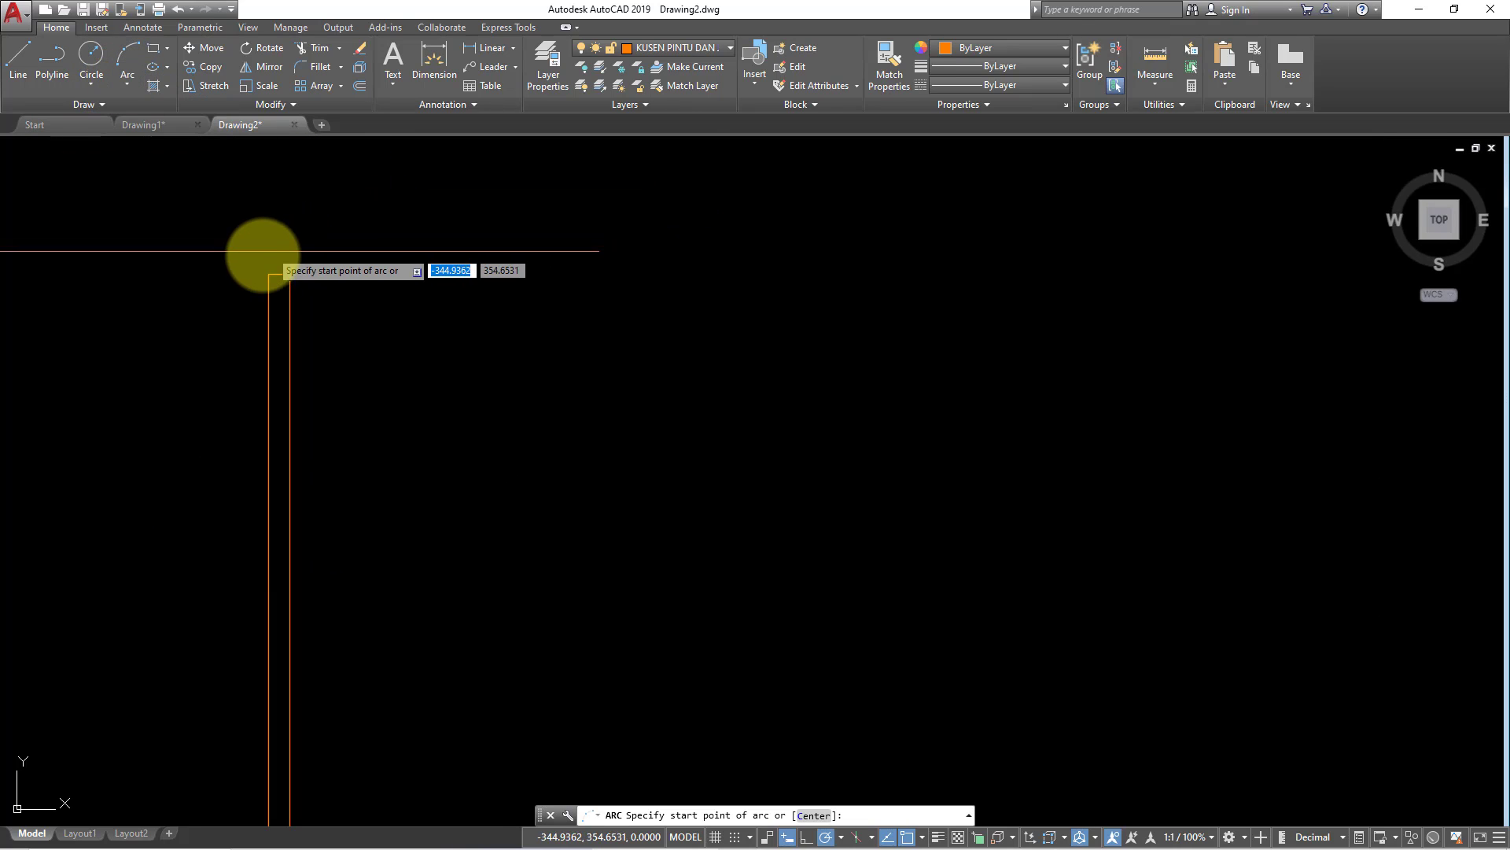
Draw a 3-point swing arc from the leaf's top to the right frame's corner.
click(268, 274)
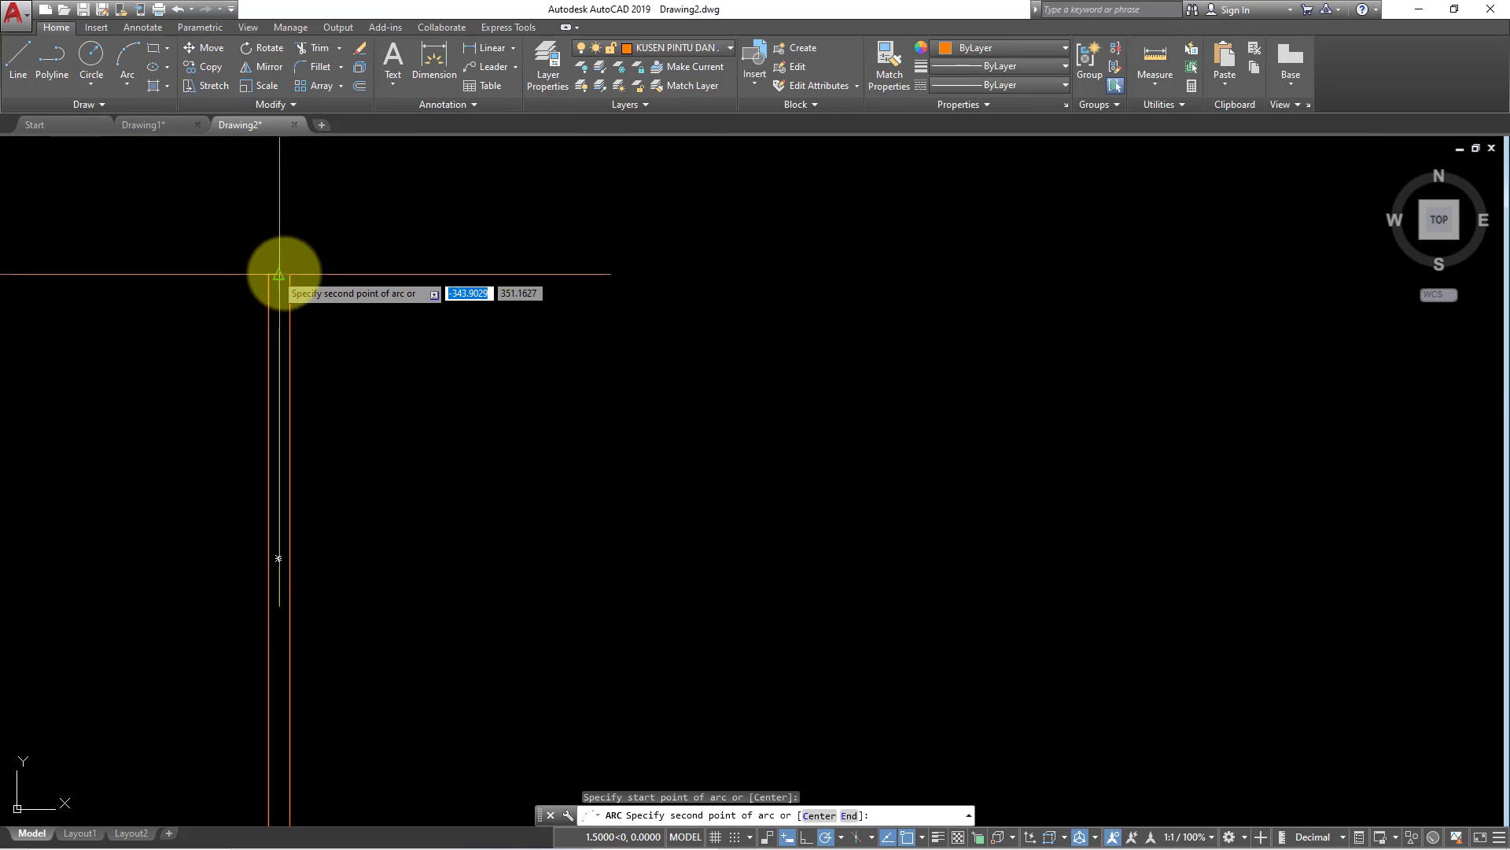
scroll(539, 327, down, 5)
scroll(521, 404, up, 2)
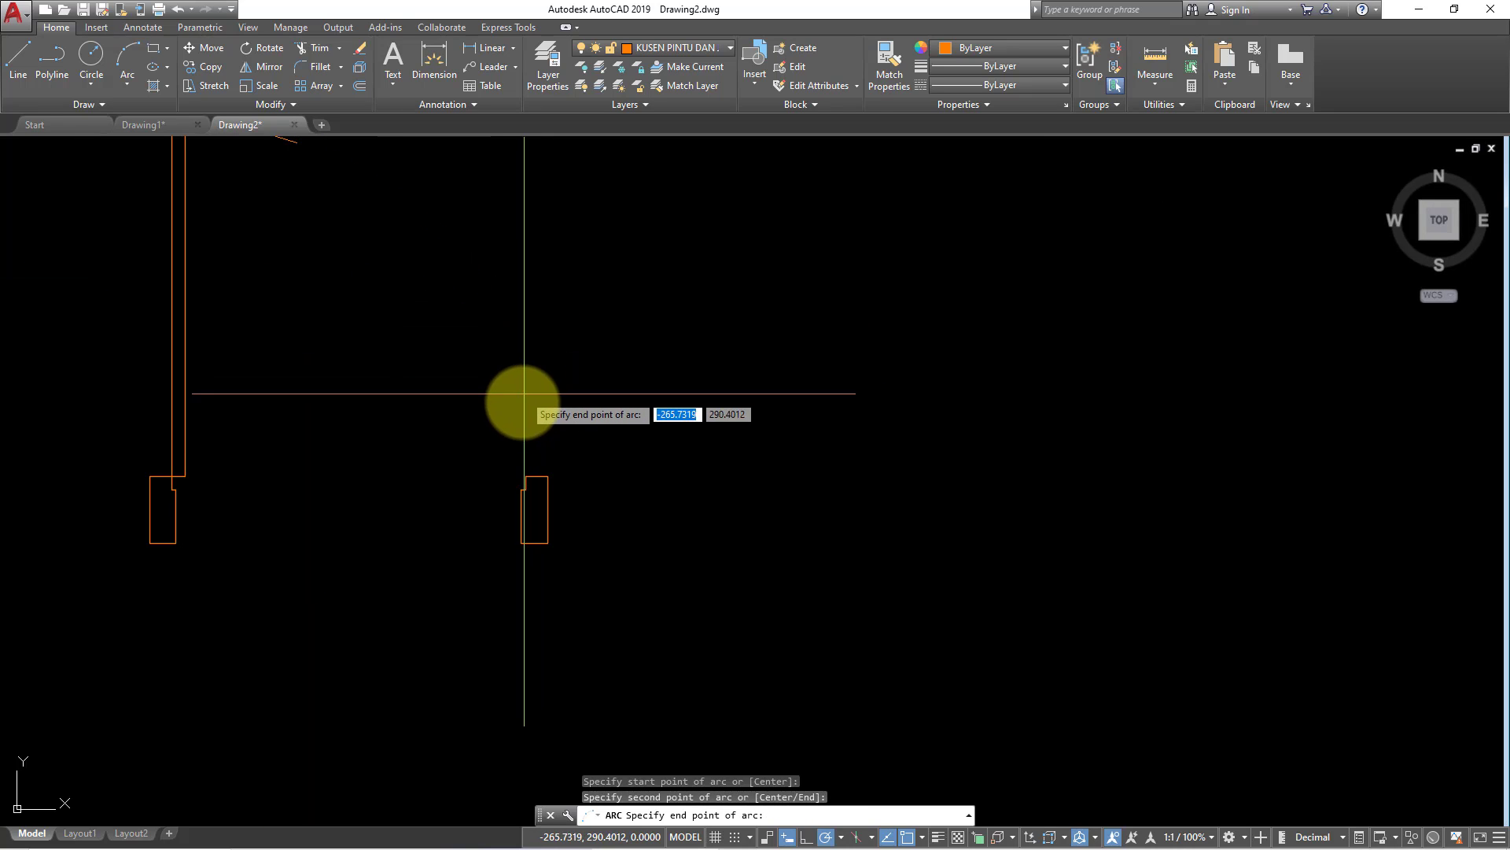
scroll(529, 454, up, 2)
scroll(531, 499, up, 2)
click(520, 529)
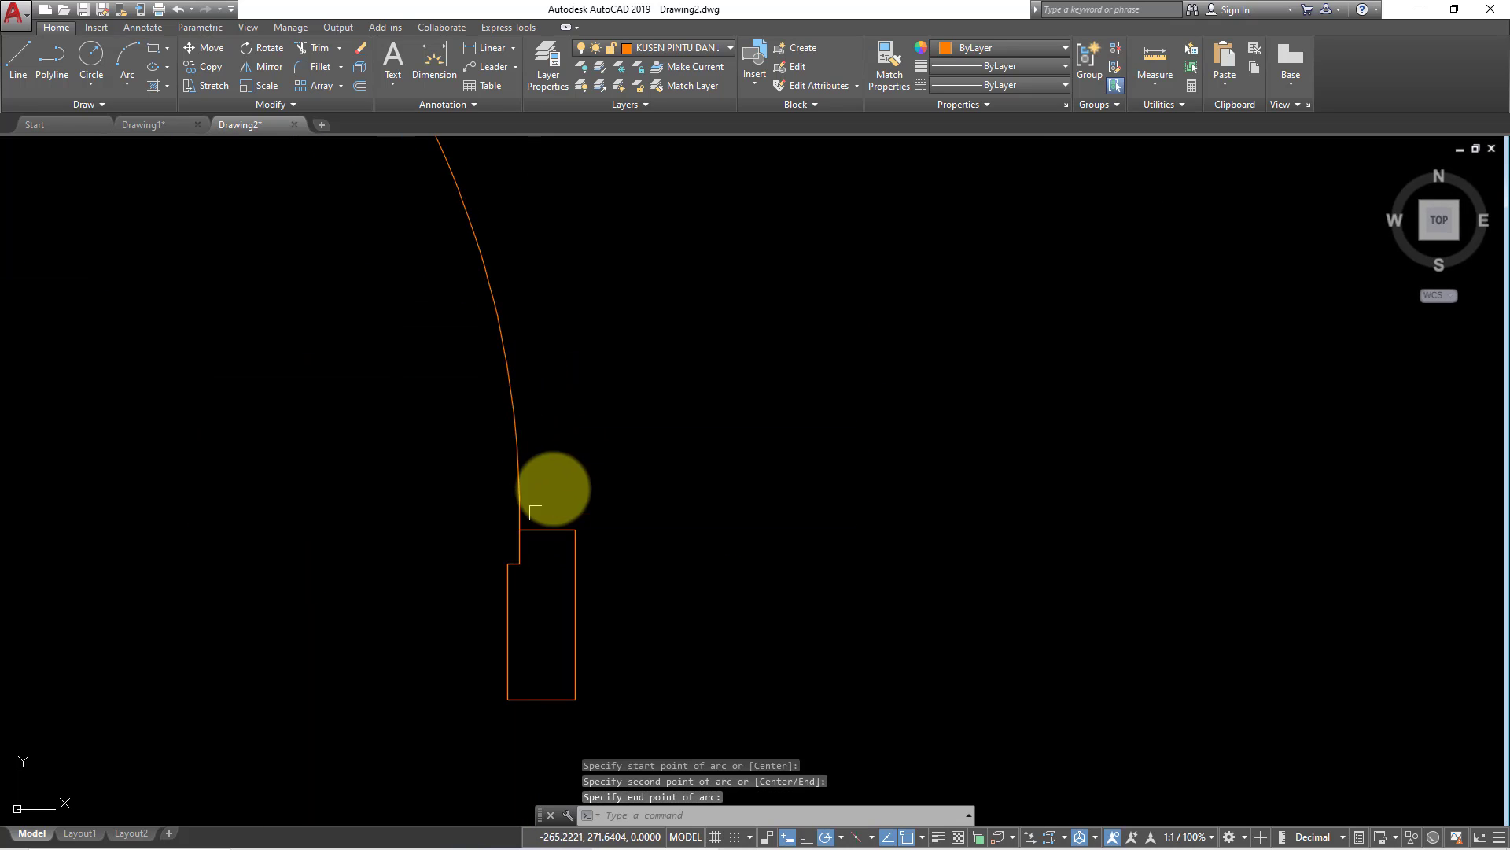
scroll(543, 472, down, 5)
middle_drag(538, 320, 546, 370)
Give the arc the CENTER linetype with linetype scale 20.
drag(546, 370, 478, 391)
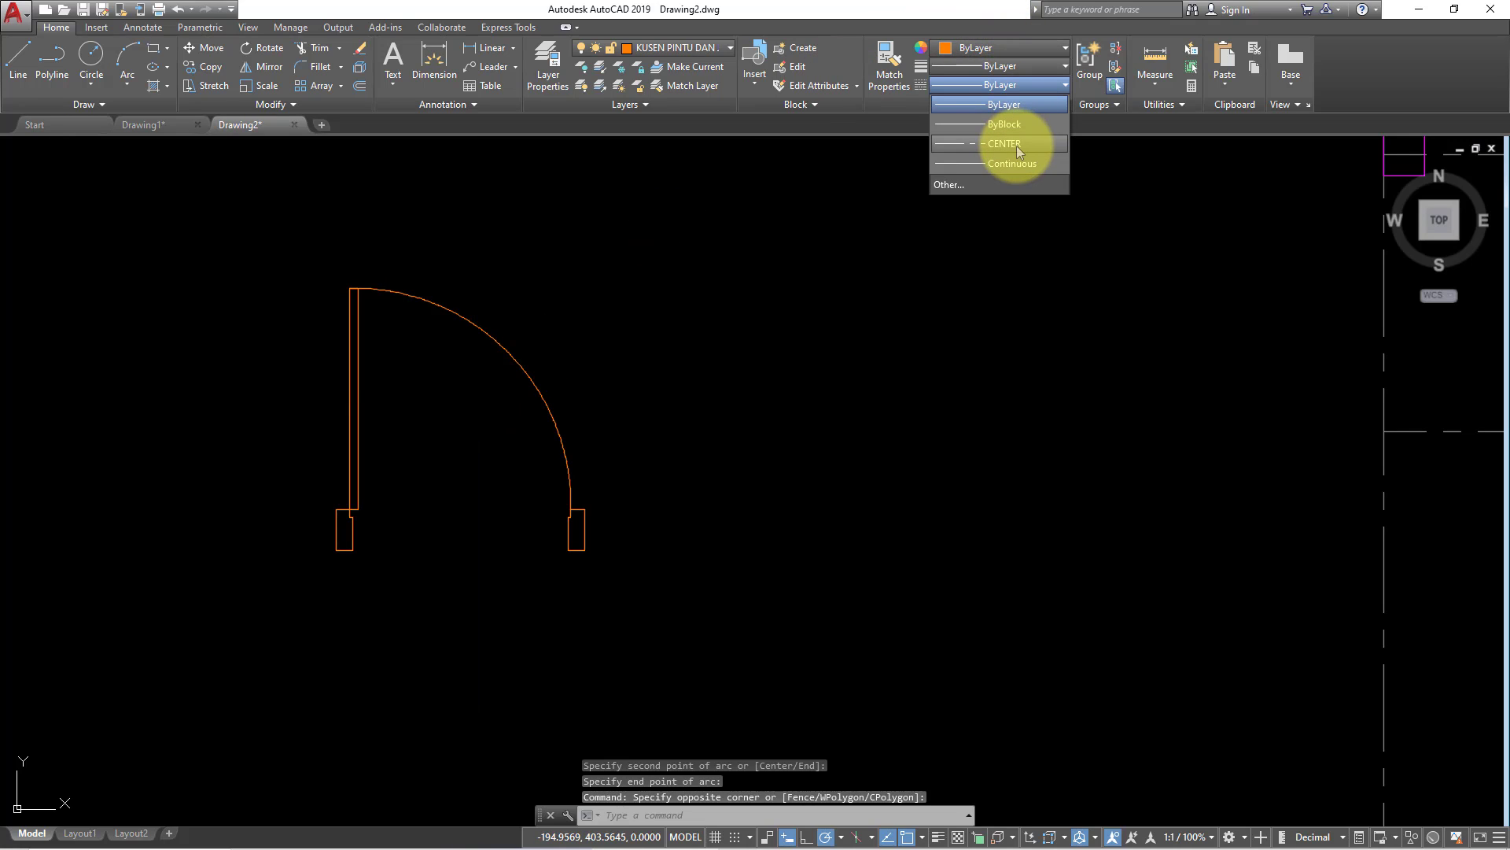
click(1016, 145)
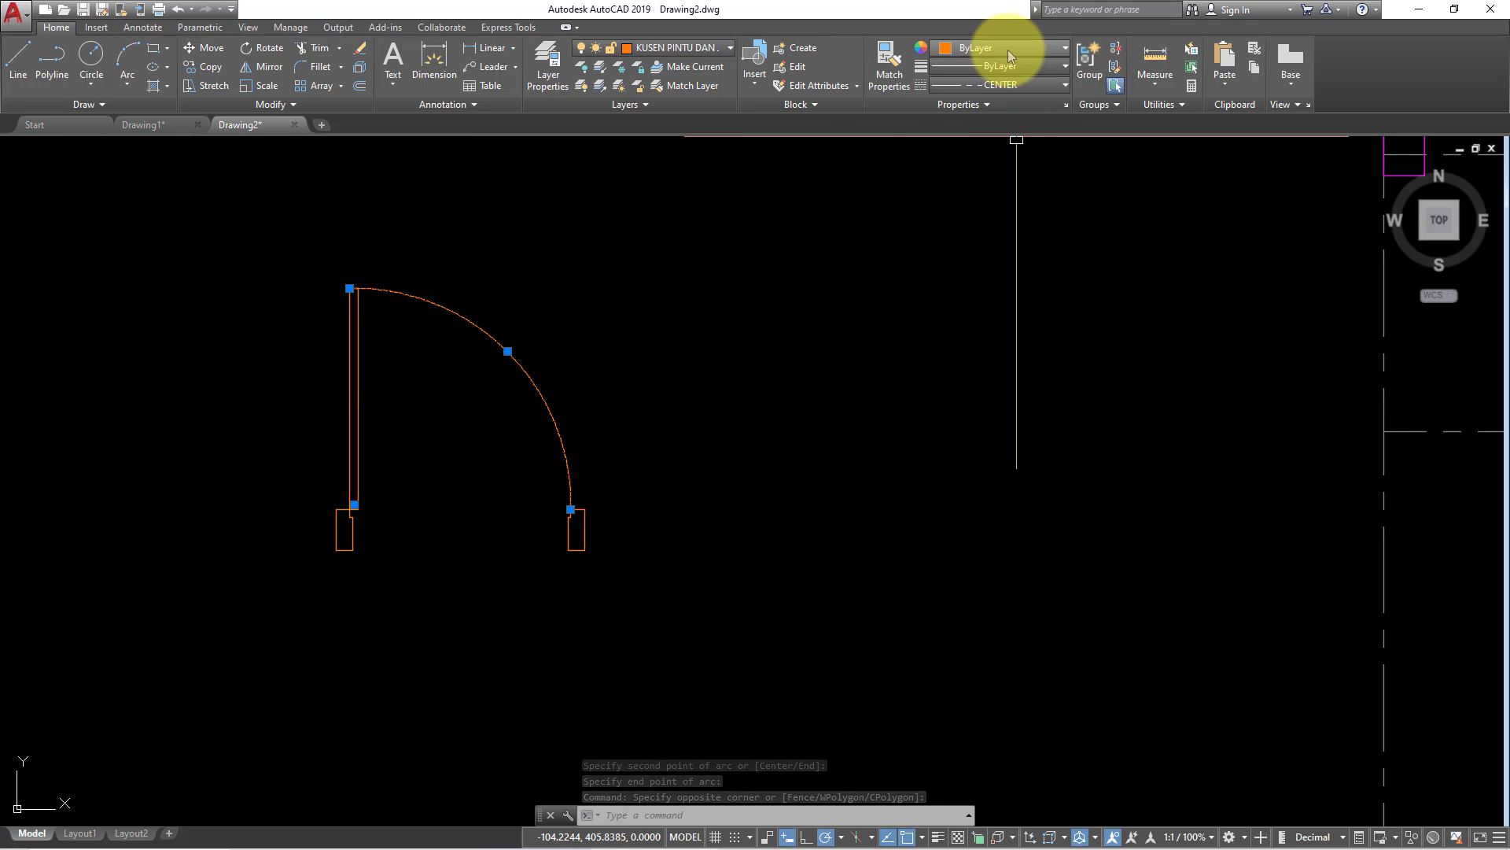
scroll(487, 353, up, 4)
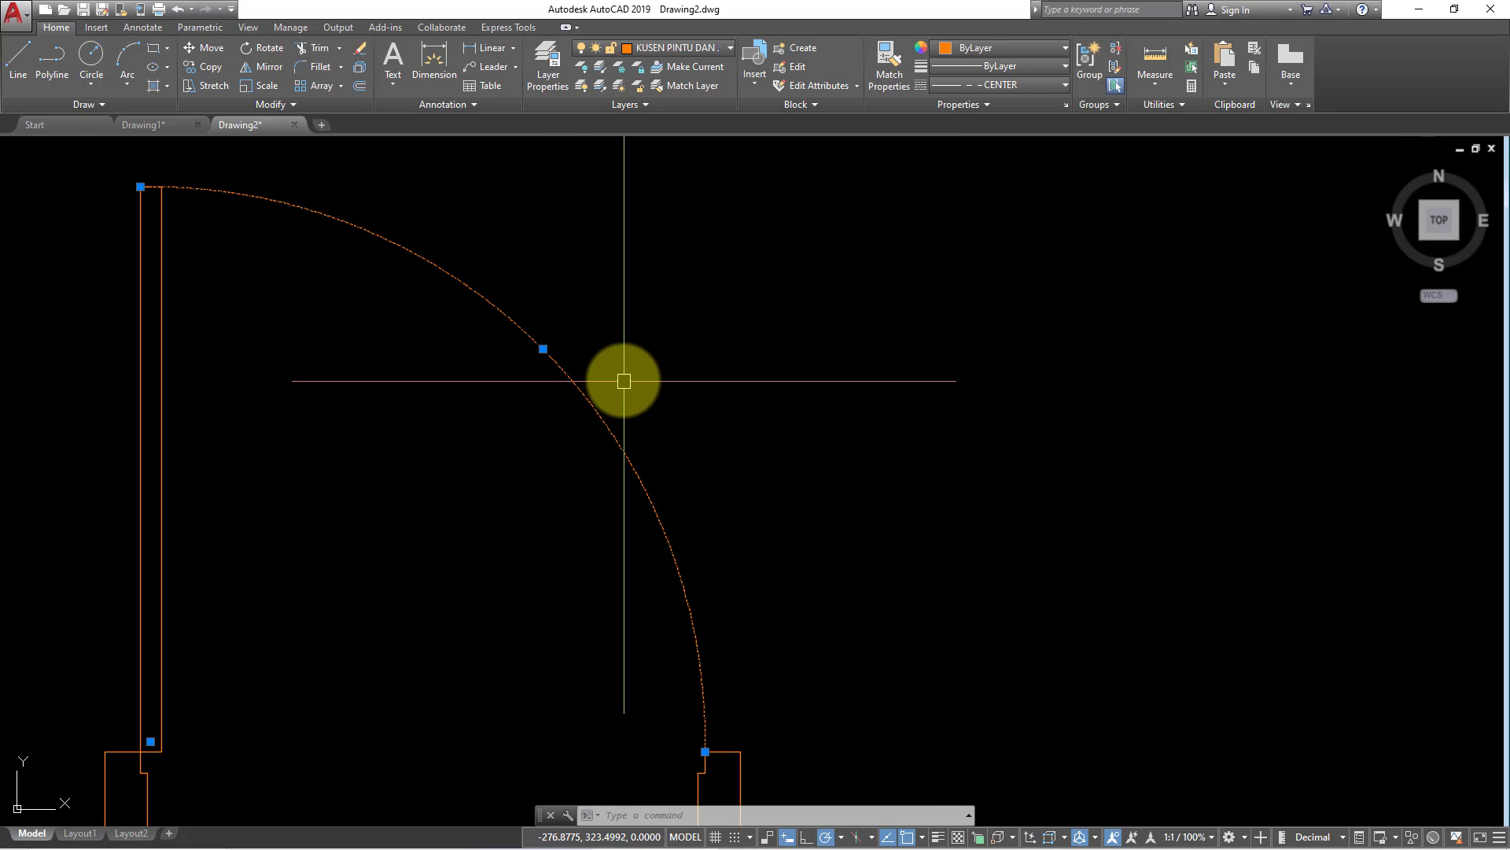
text(CH)
key(Return)
text(20.0000)
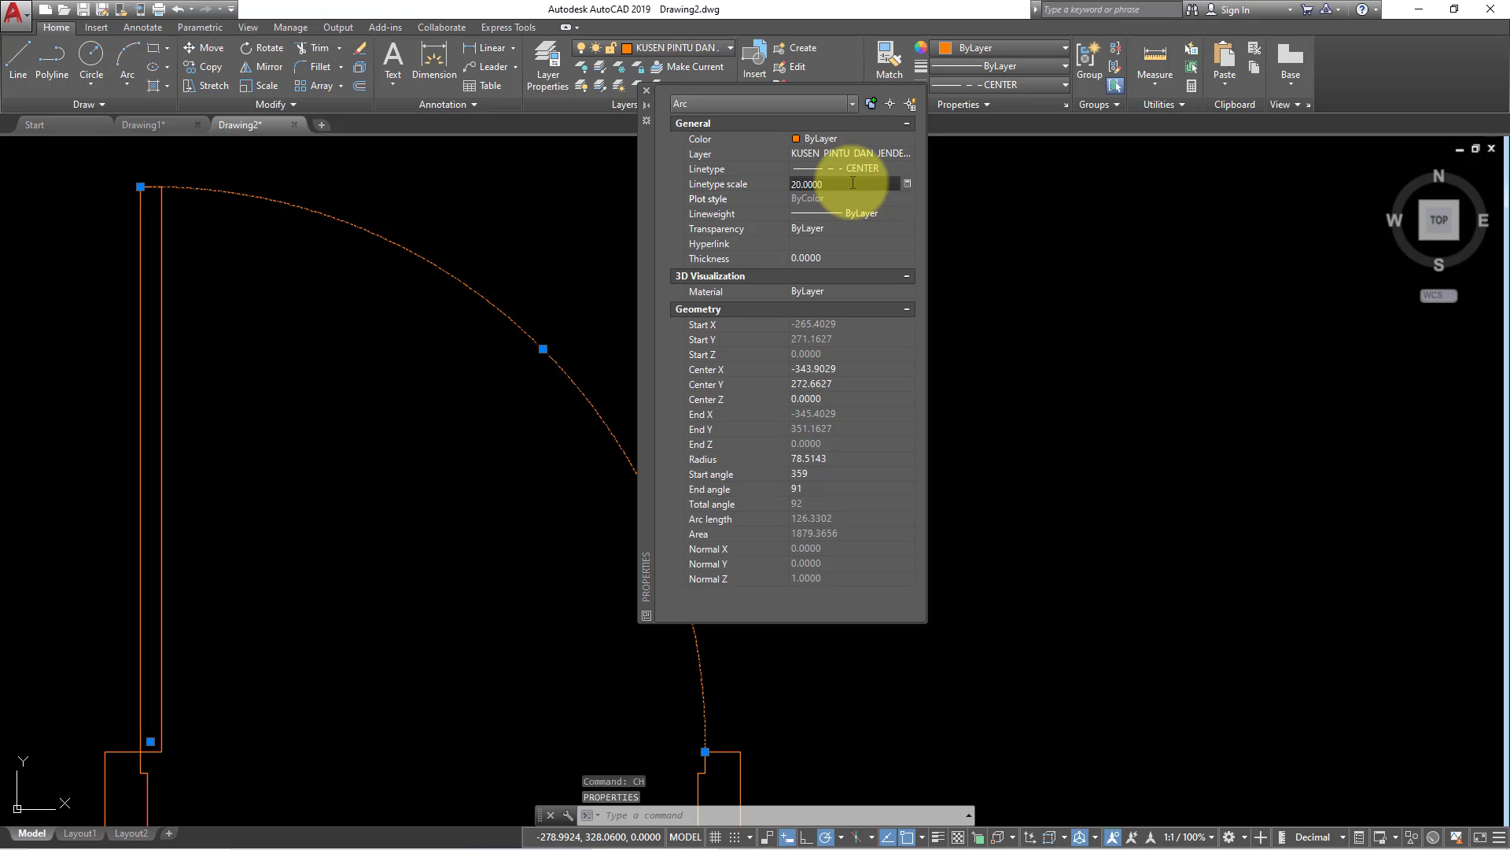
key(Escape)
scroll(415, 385, down, 4)
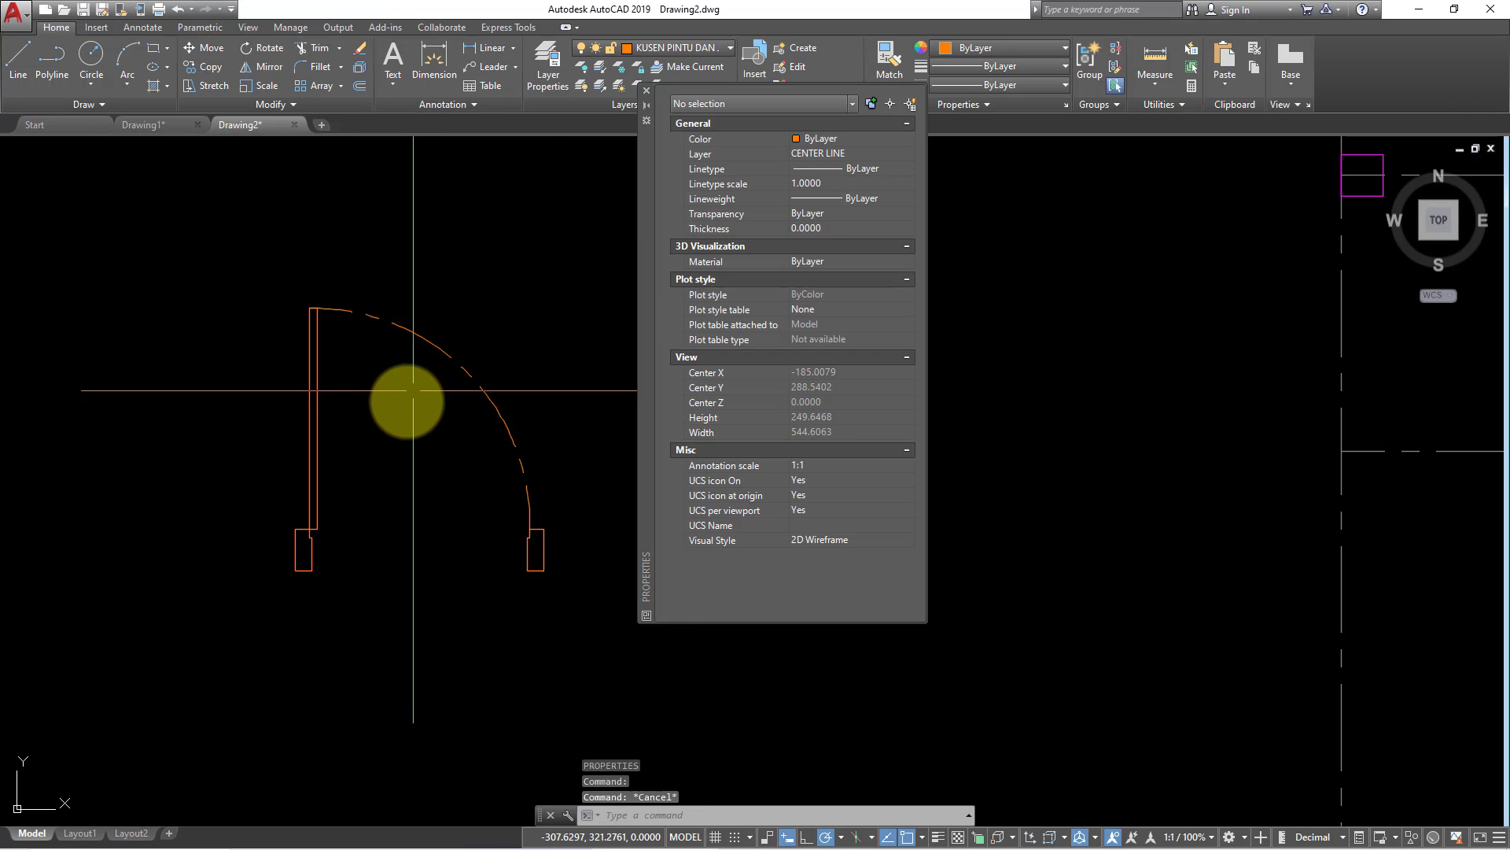
middle_drag(413, 390, 363, 409)
click(647, 91)
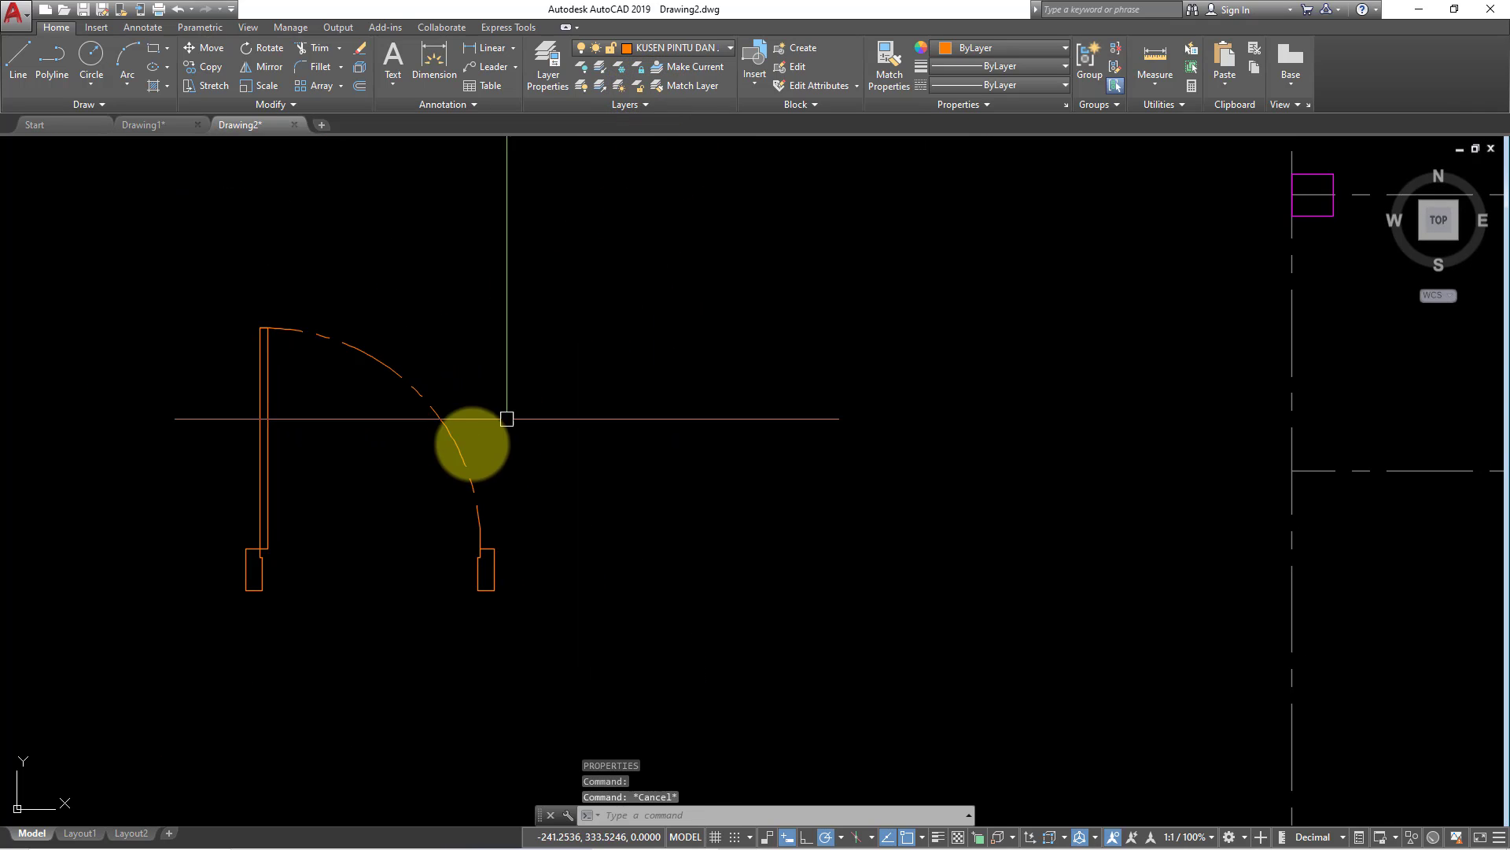
Window-select the whole door: both frames, leaf and swing arc.
middle_drag(499, 422, 870, 441)
scroll(870, 442, down, 2)
scroll(634, 452, up, 2)
middle_drag(635, 452, 453, 431)
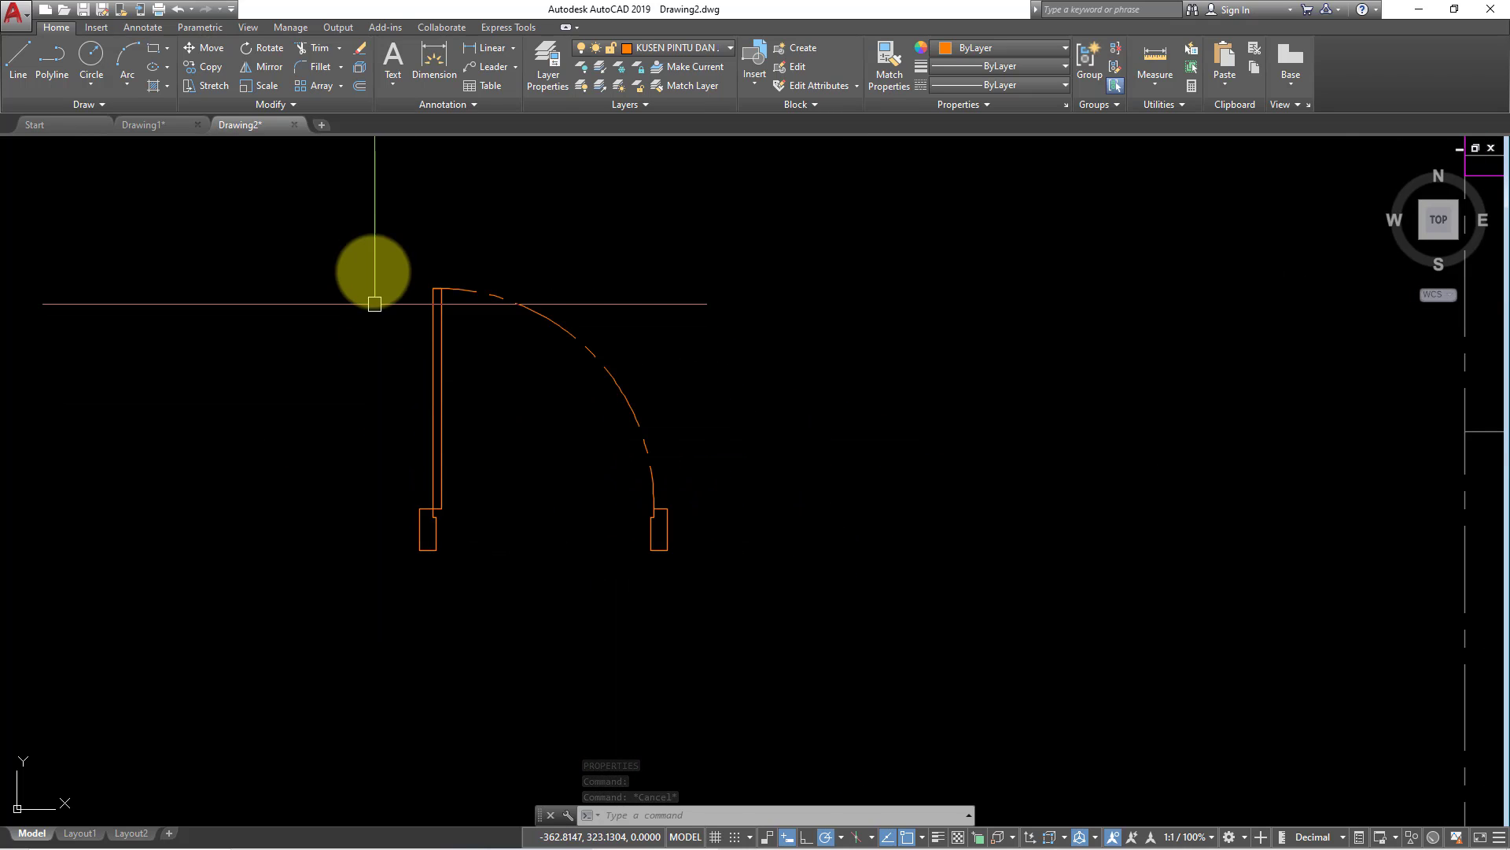
click(366, 231)
click(787, 615)
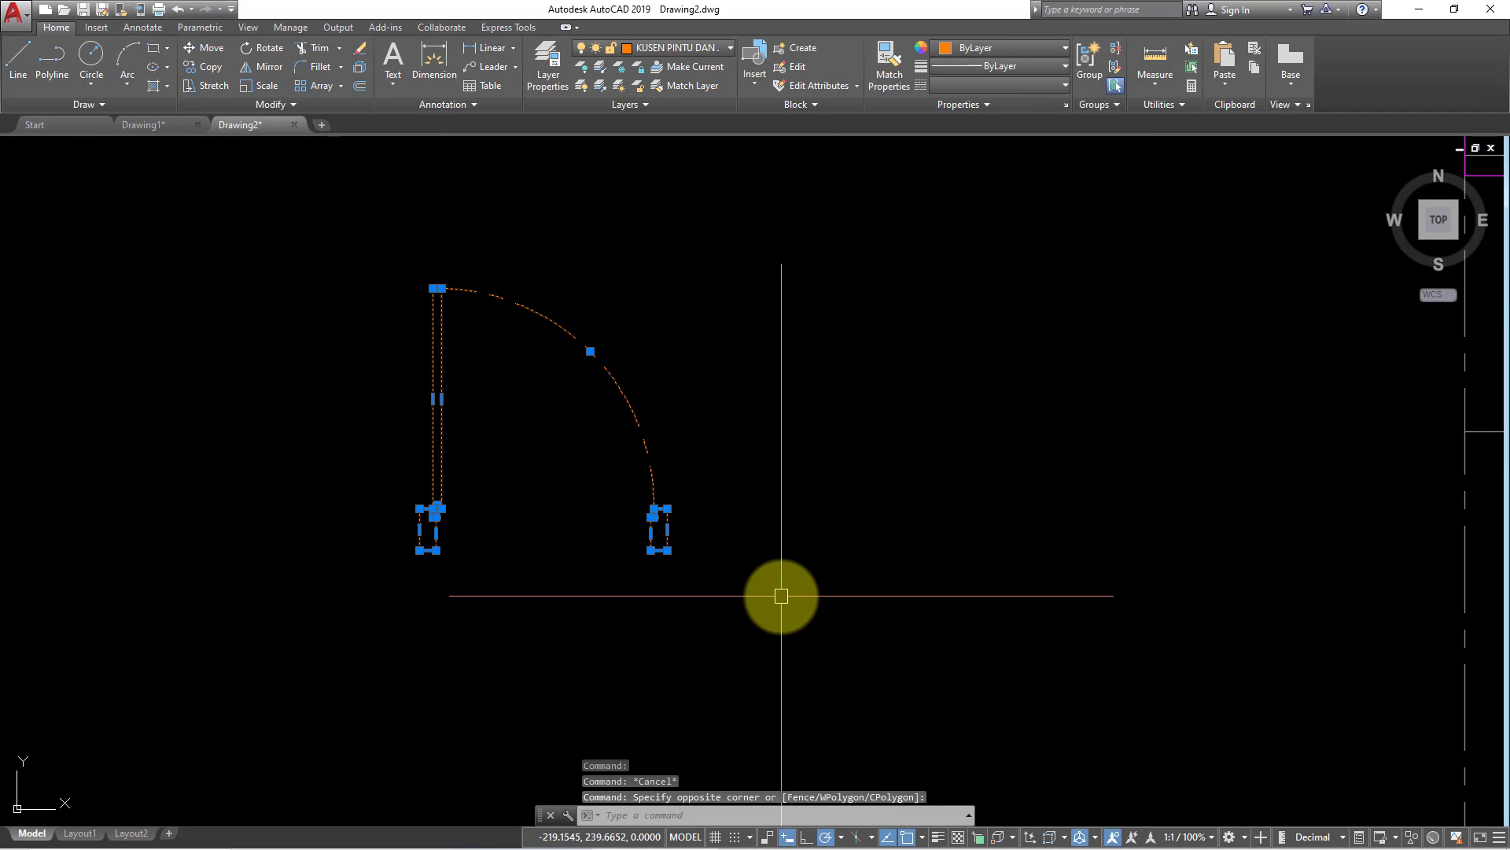
text(B)
Define the six door objects as block NOTASI PINTU UK 90, based at the left jamb's lower corner.
key(Return)
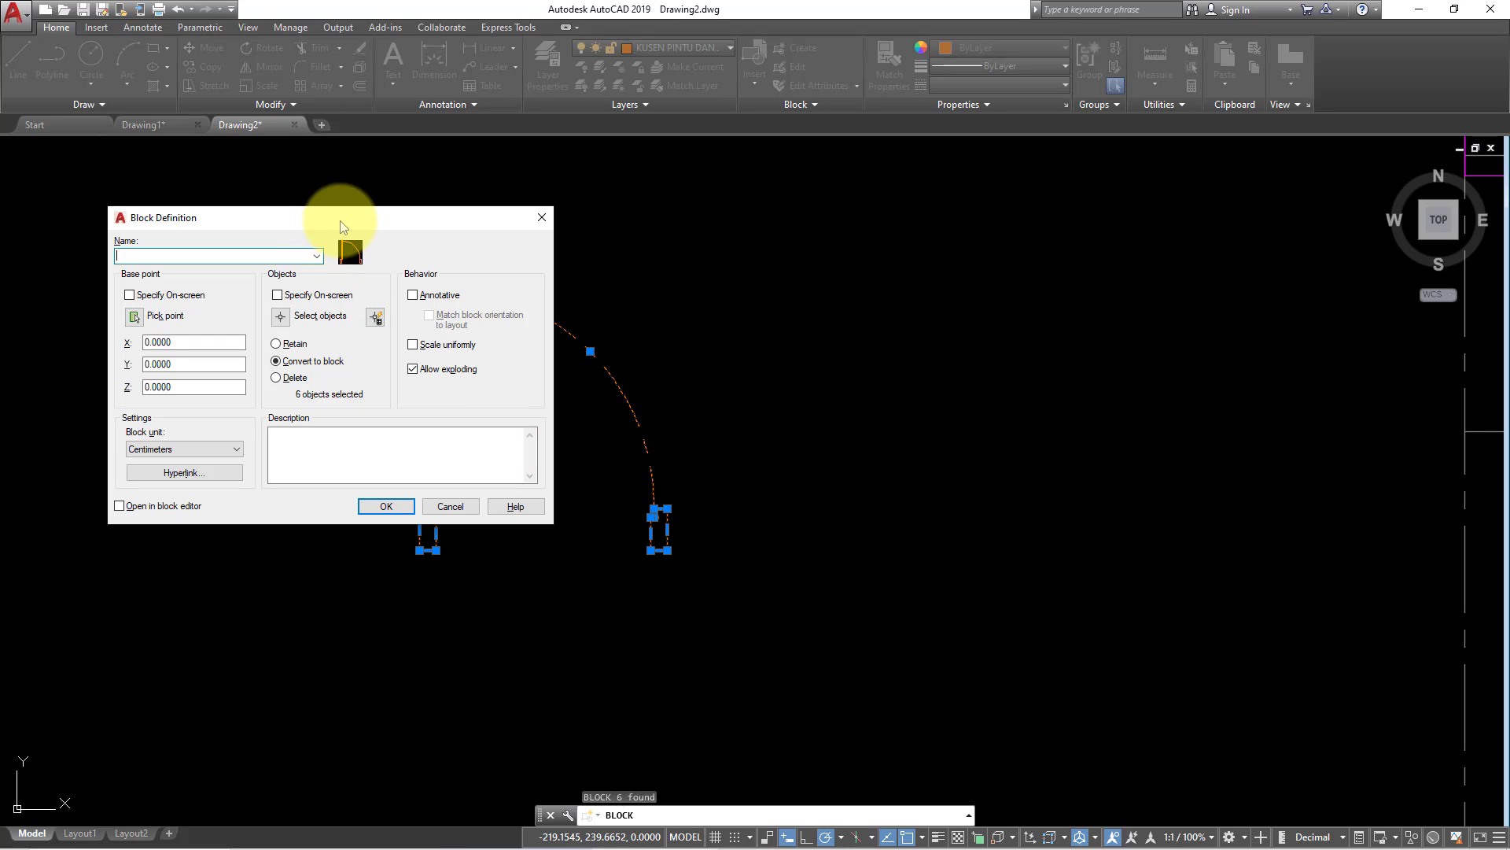
text(NOTA)
text(SI P)
text(INTU UK )
text(90)
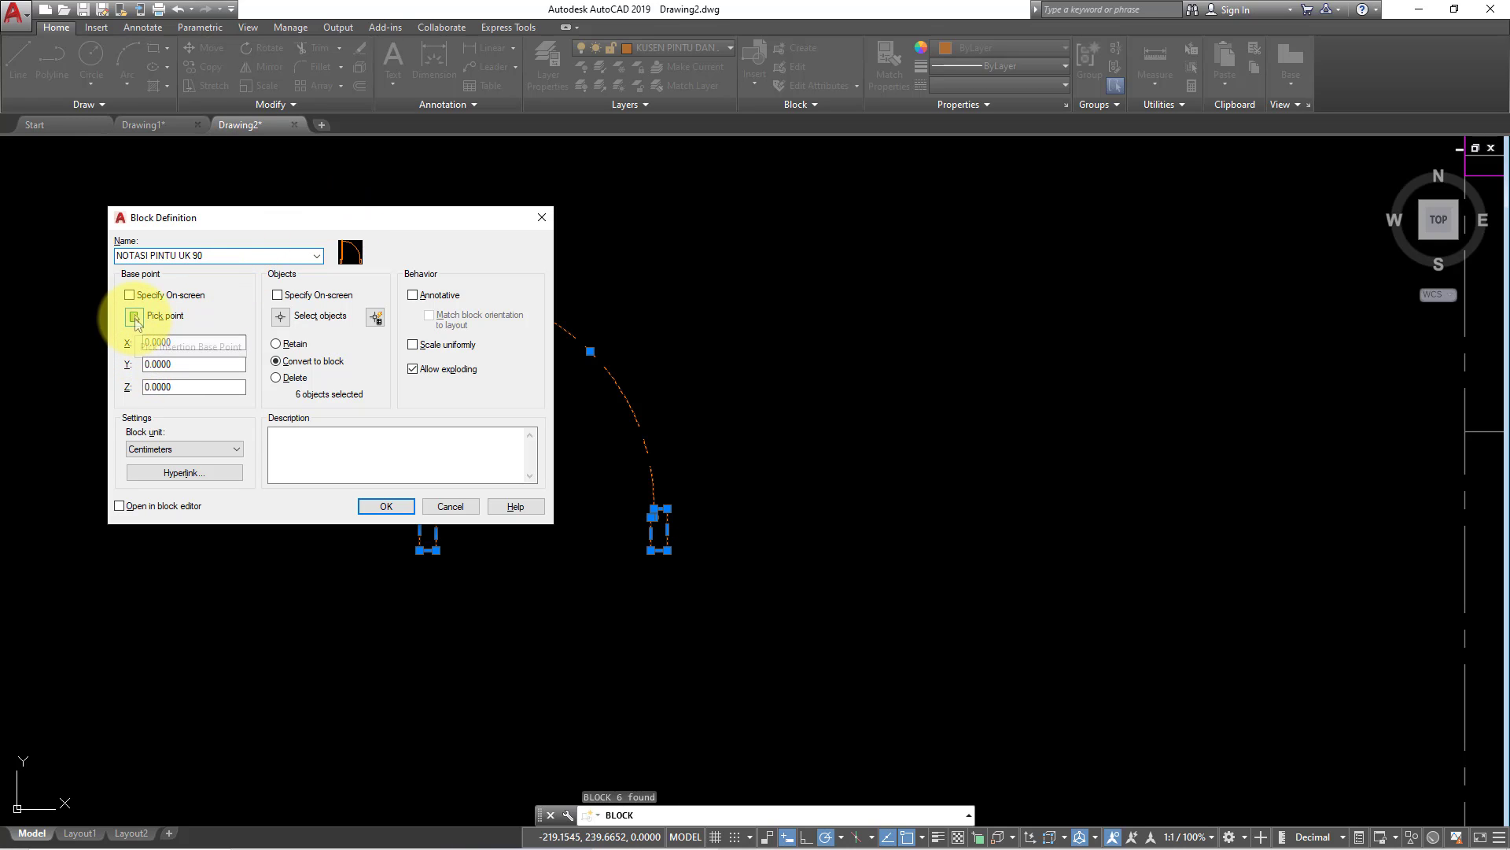
click(135, 317)
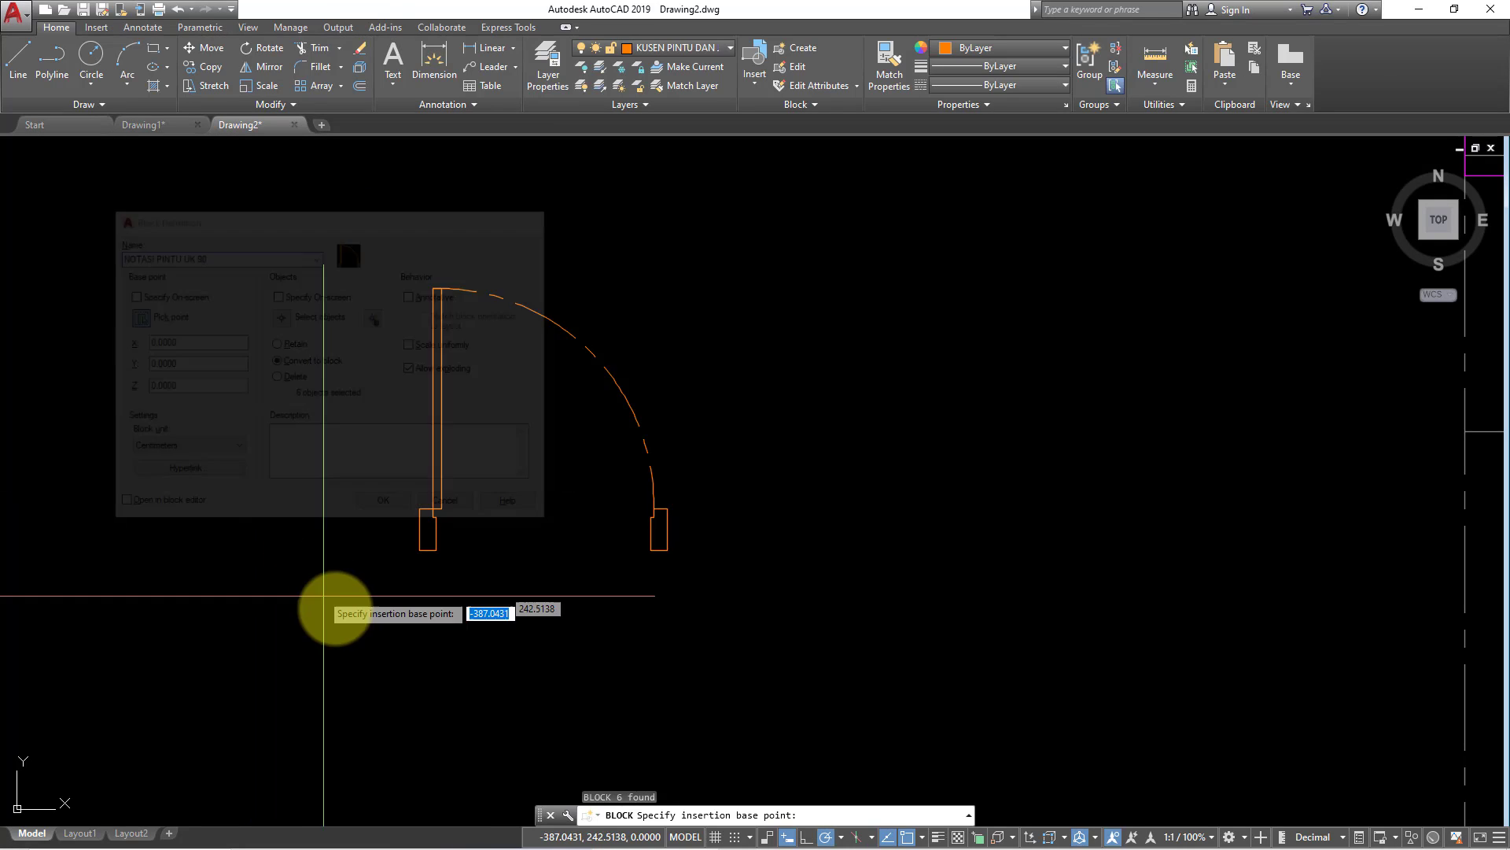
scroll(370, 590, up, 2)
click(432, 525)
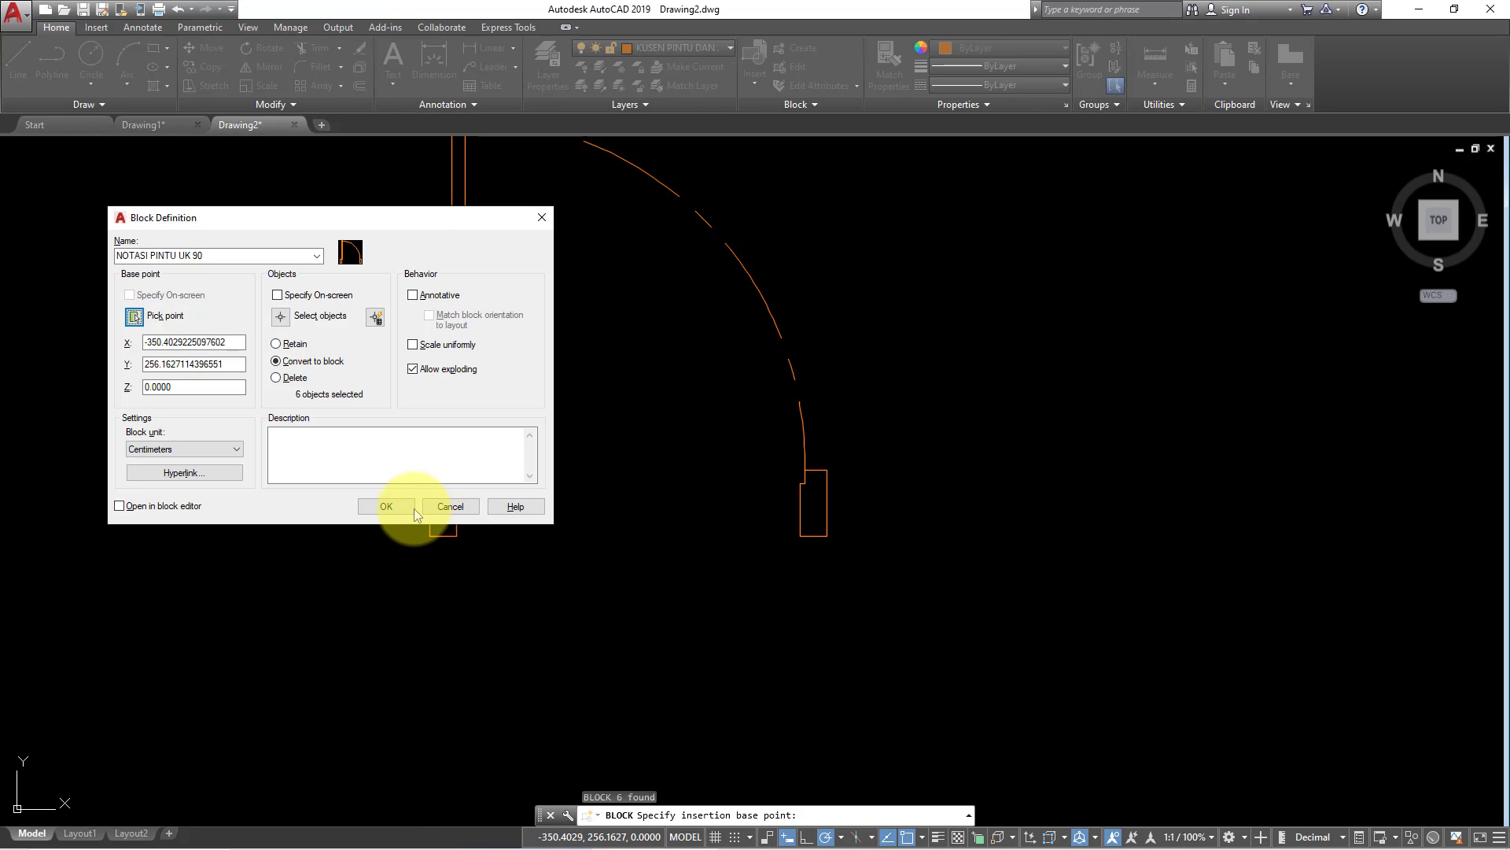
click(386, 506)
Copy the NOTASI PINTU UK 90 door block to a spot beside the original.
scroll(455, 523, down, 5)
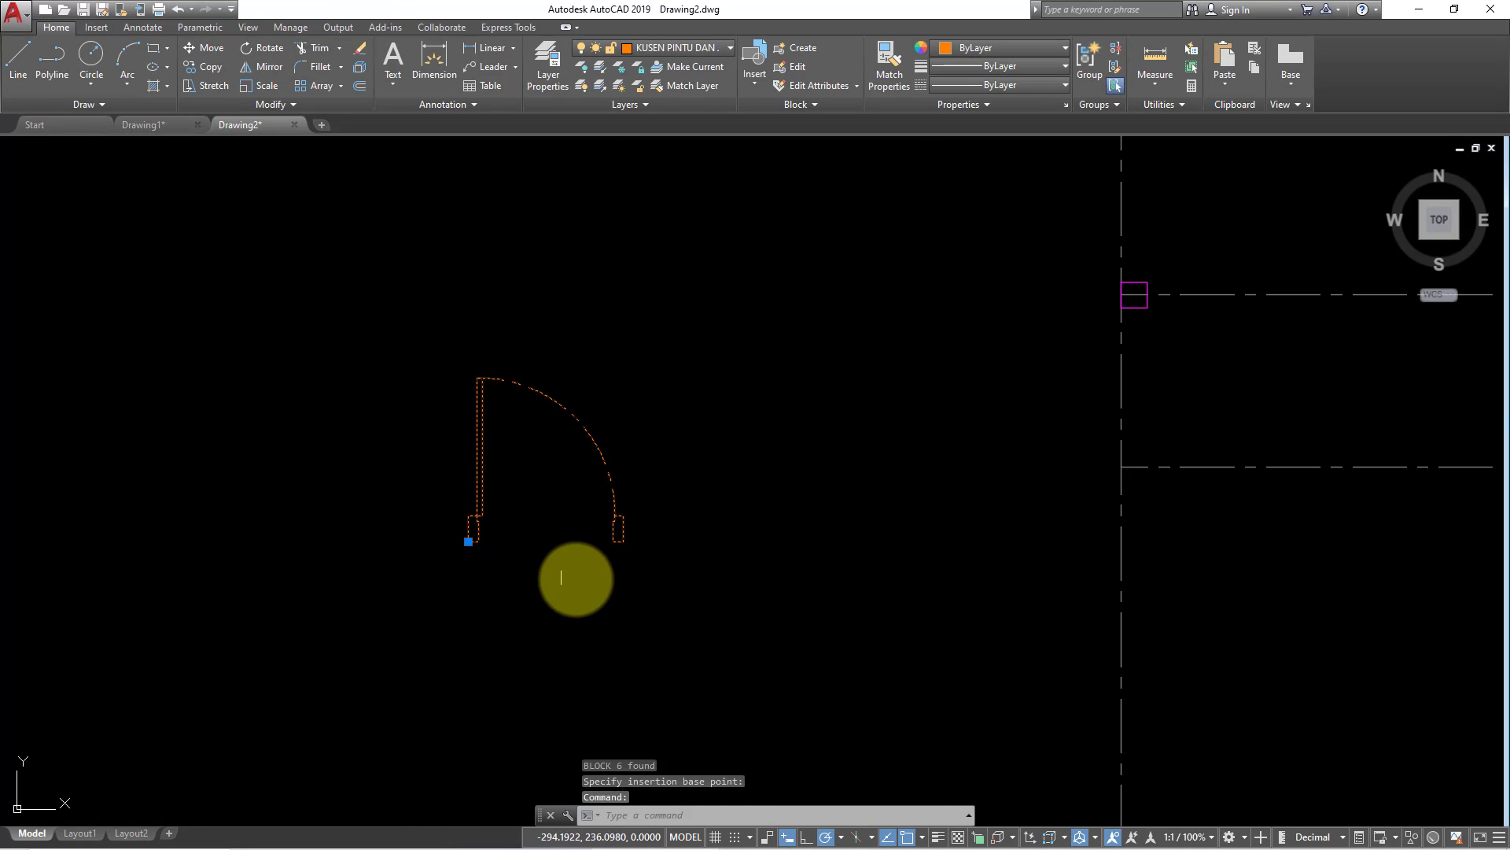
middle_drag(574, 574, 741, 549)
scroll(735, 538, up, 3)
click(659, 523)
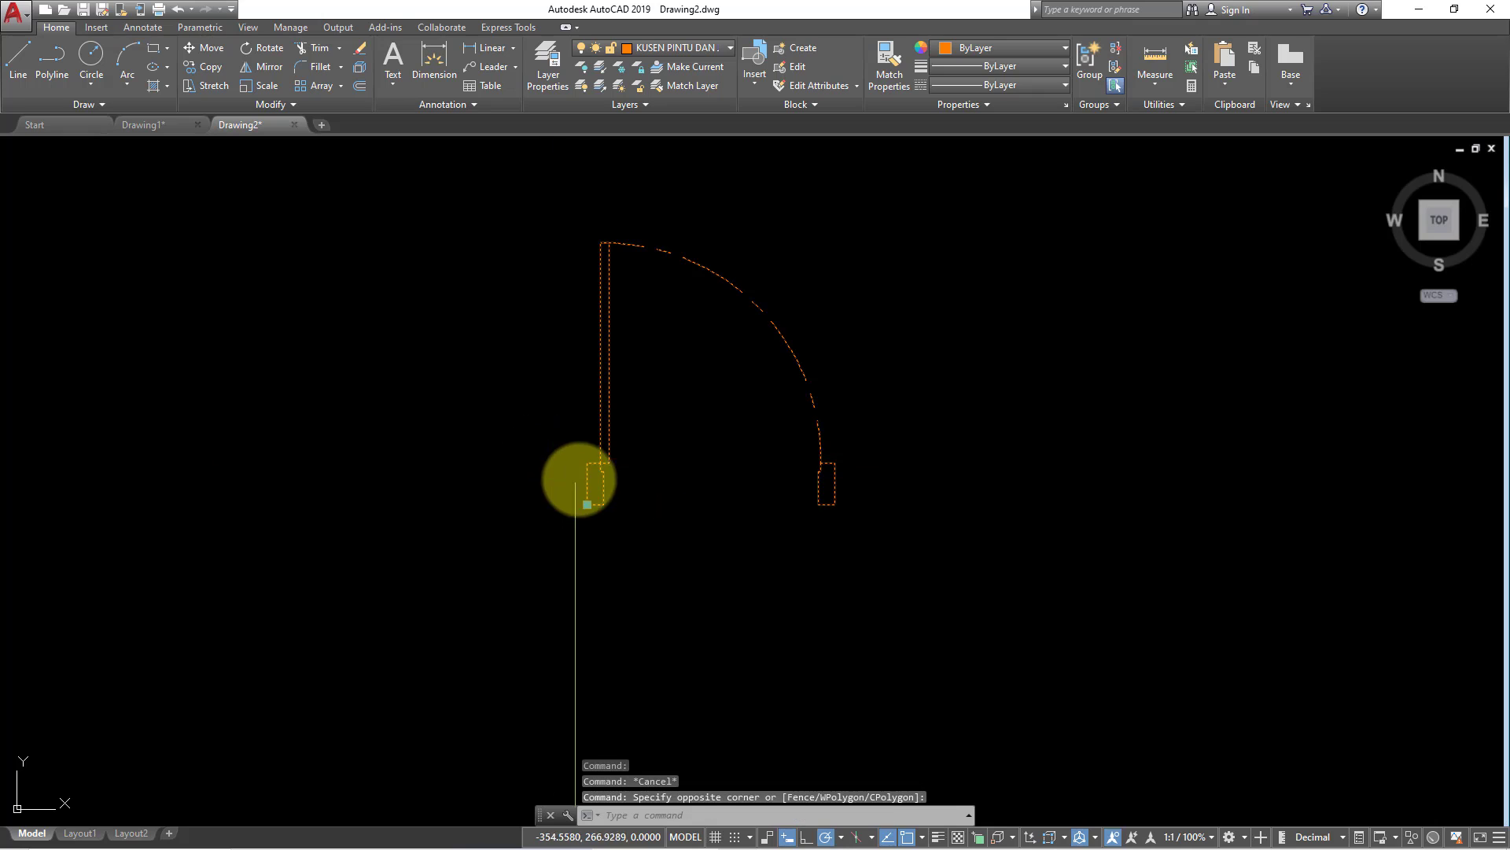
text(Co)
key(Return)
click(712, 490)
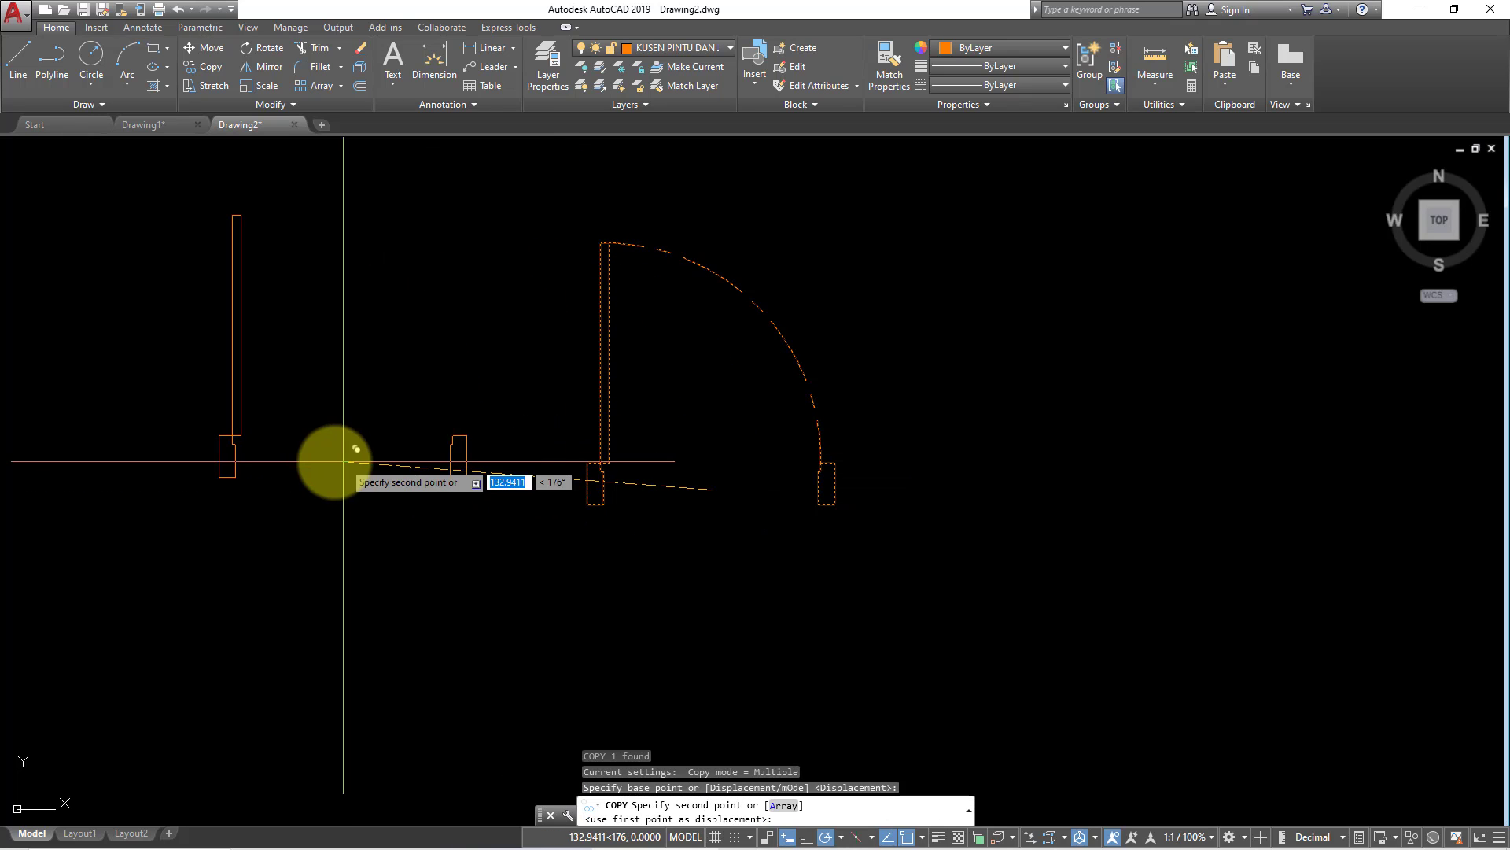
click(315, 490)
key(Escape)
Explode the door block into its separate lines with X.
scroll(346, 478, up, 3)
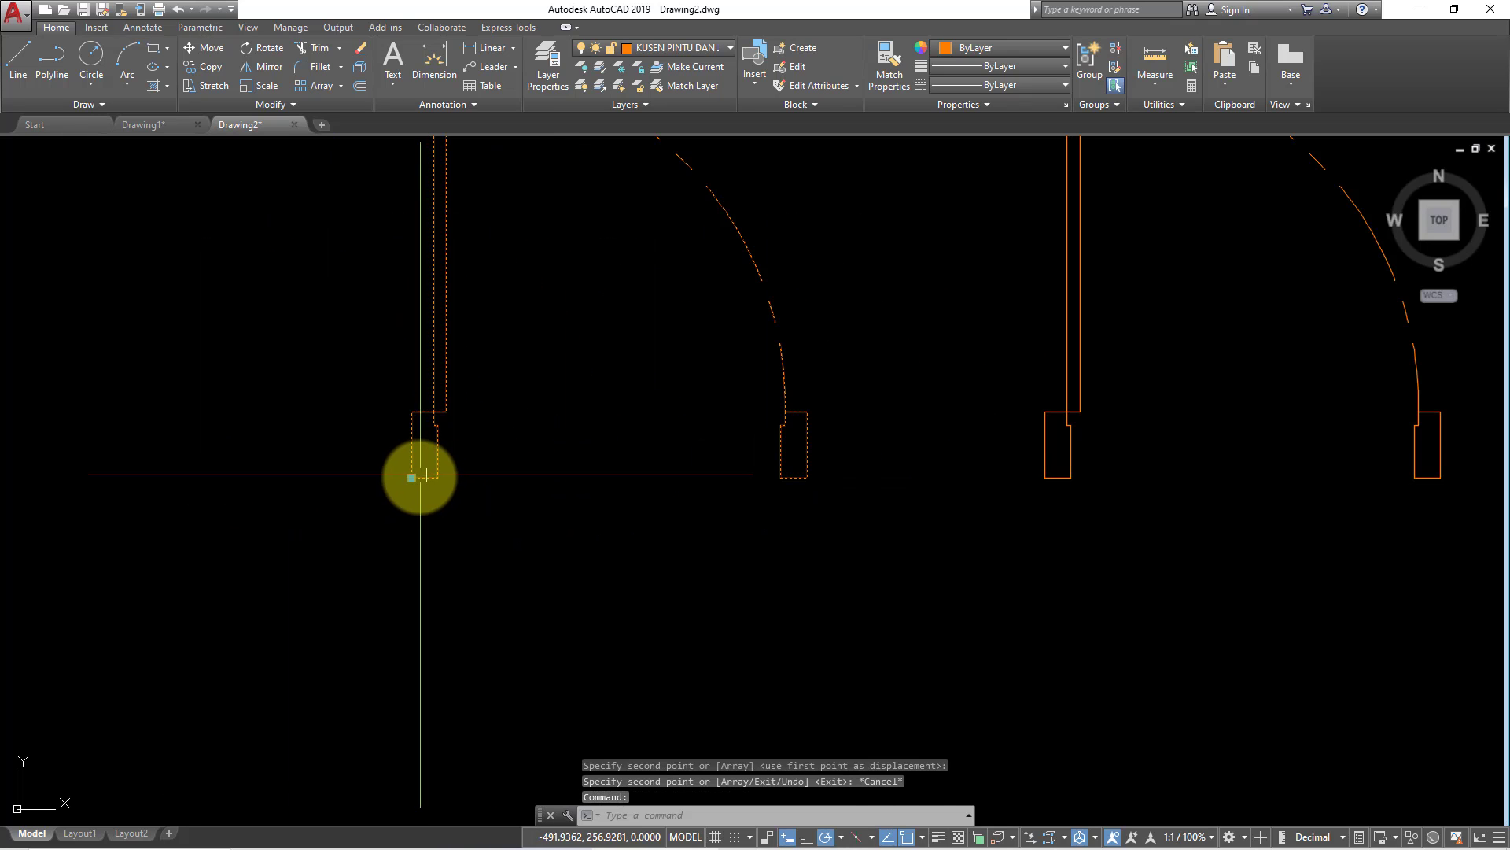
text(x)
key(Return)
click(398, 296)
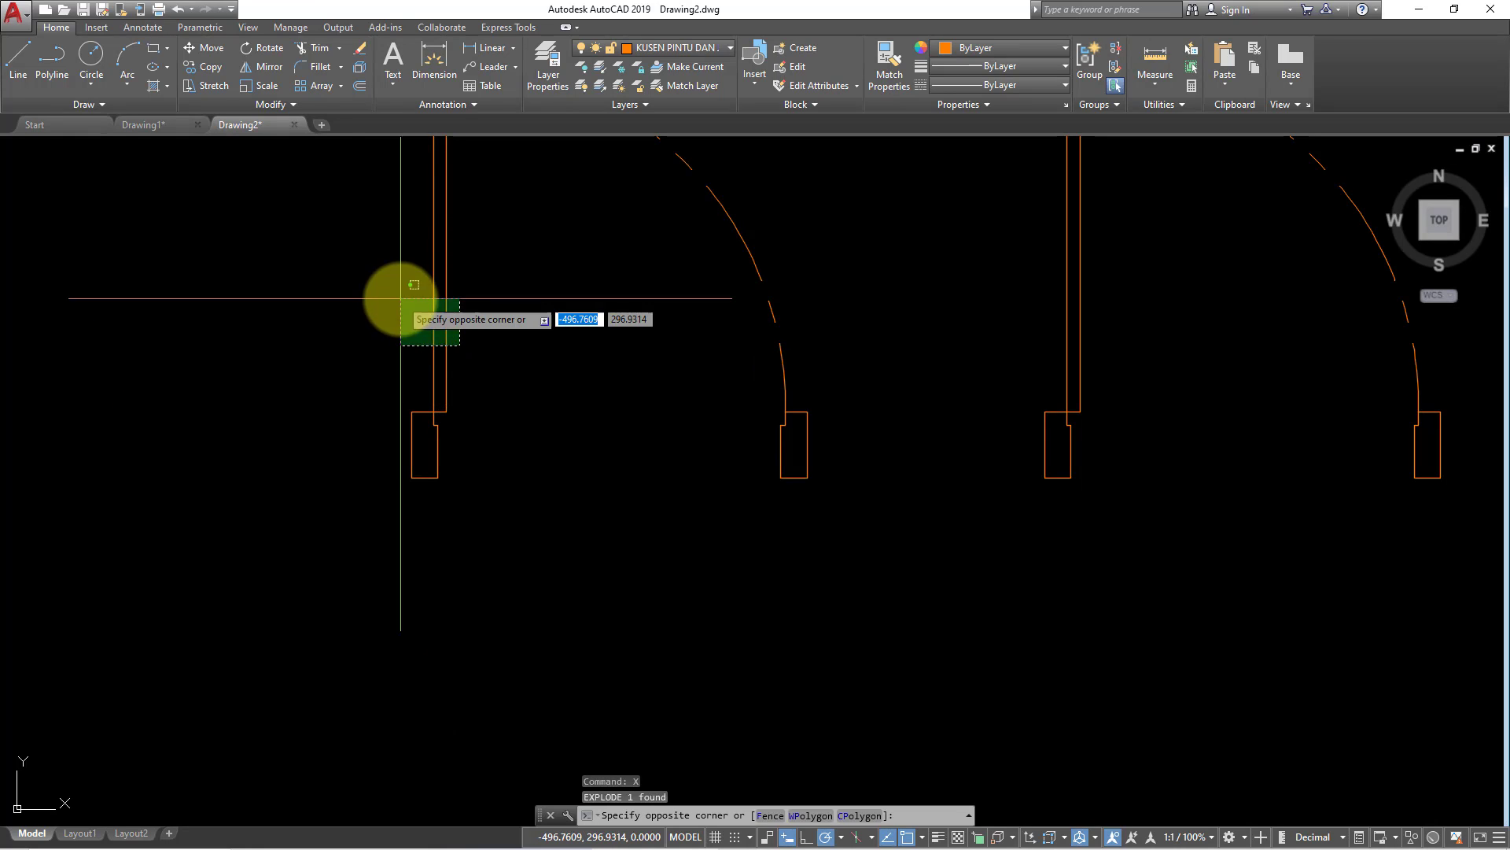
middle_drag(460, 365, 457, 452)
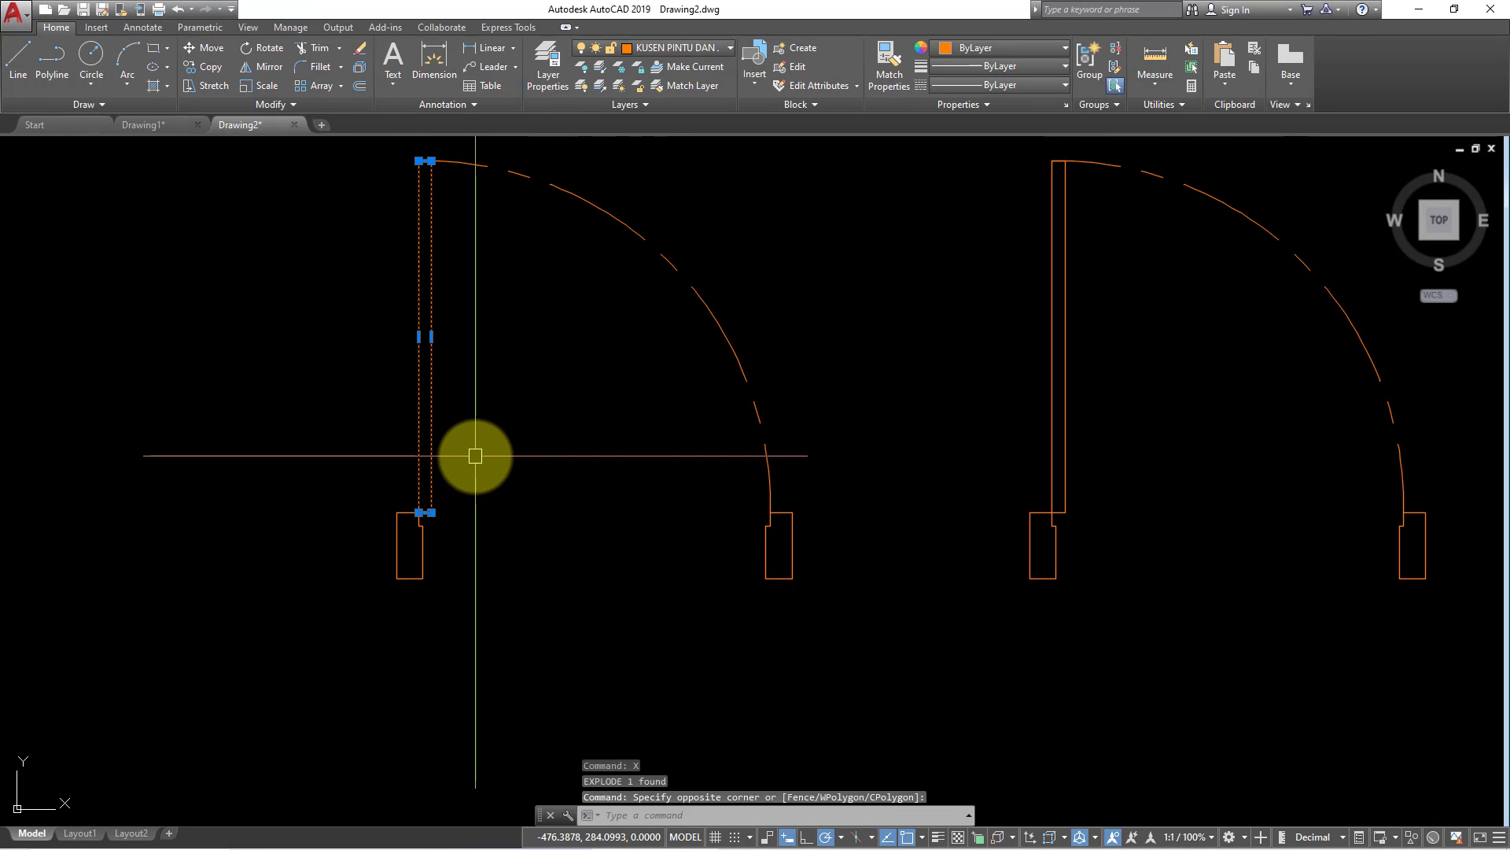
key(Escape)
Draw a 70-unit line from the left jamb's bottom-left corner.
text(l)
key(Return)
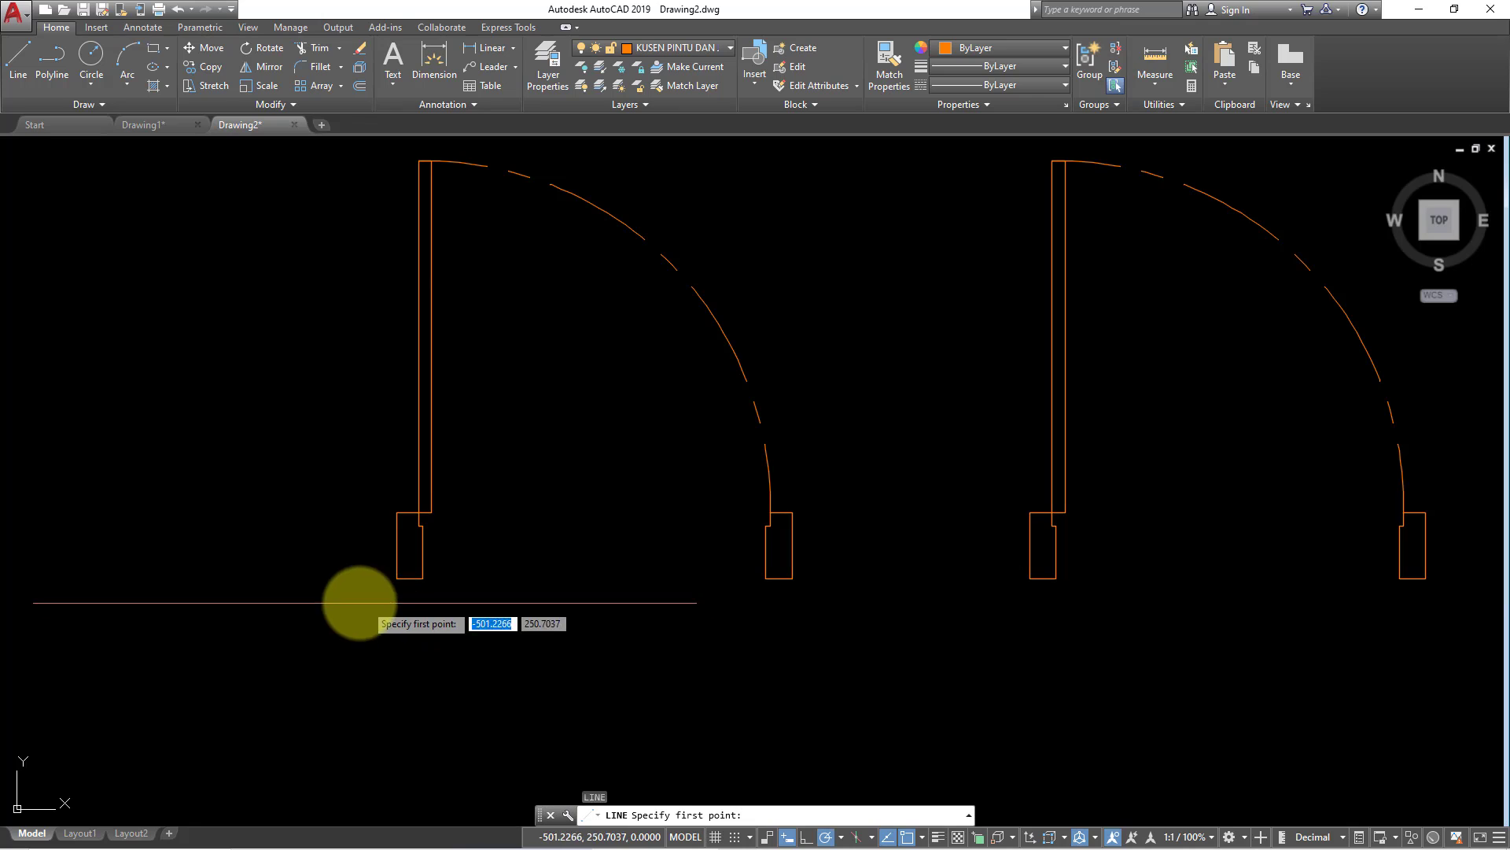
click(397, 578)
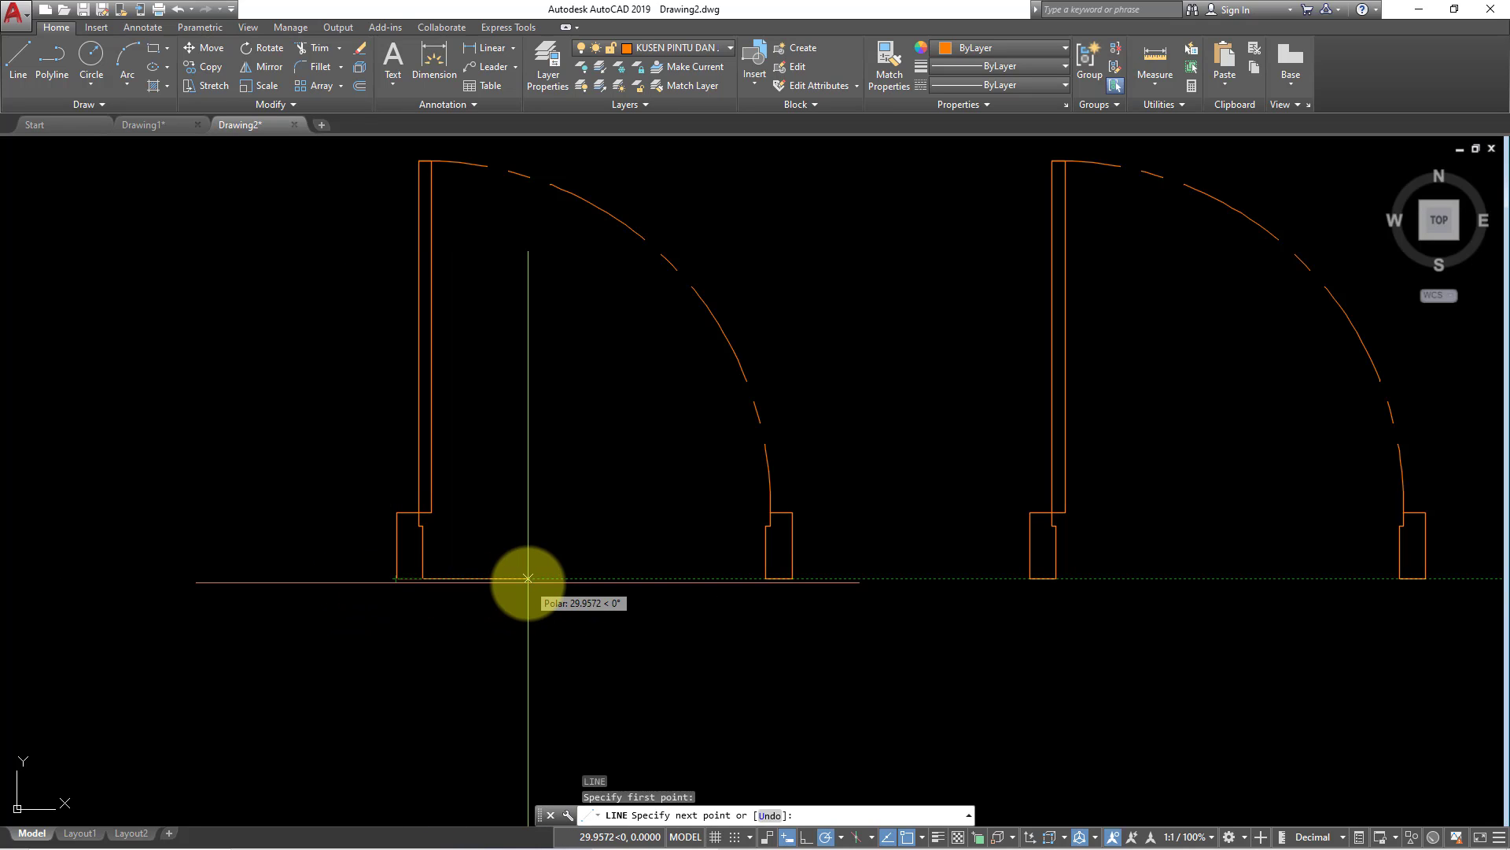
text(70)
key(Return)
Move the right jamb so it sits at the end of the 70-unit line.
key(Return)
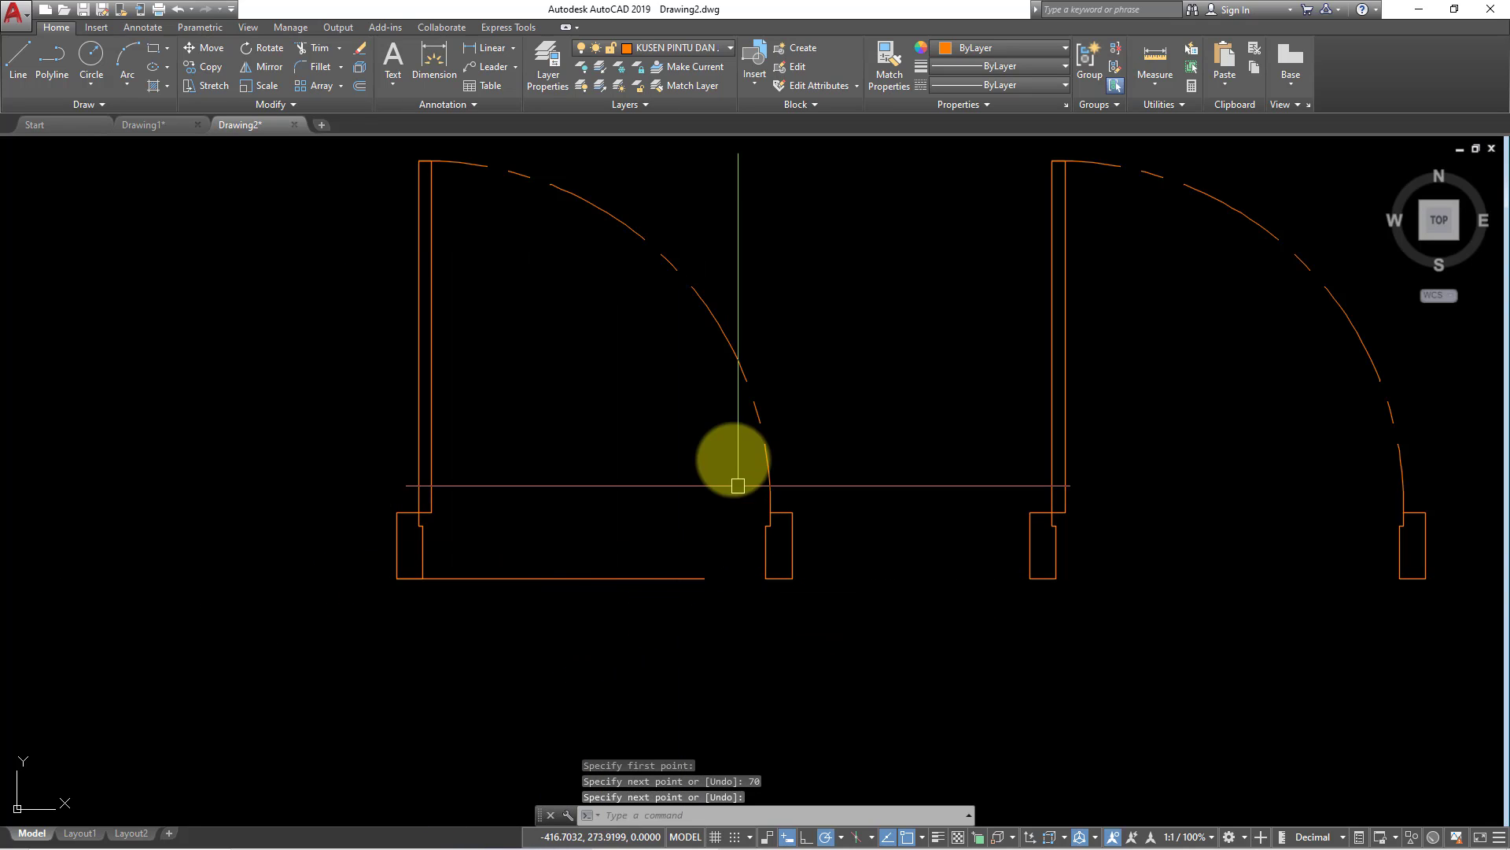
click(732, 462)
click(830, 622)
key(Return)
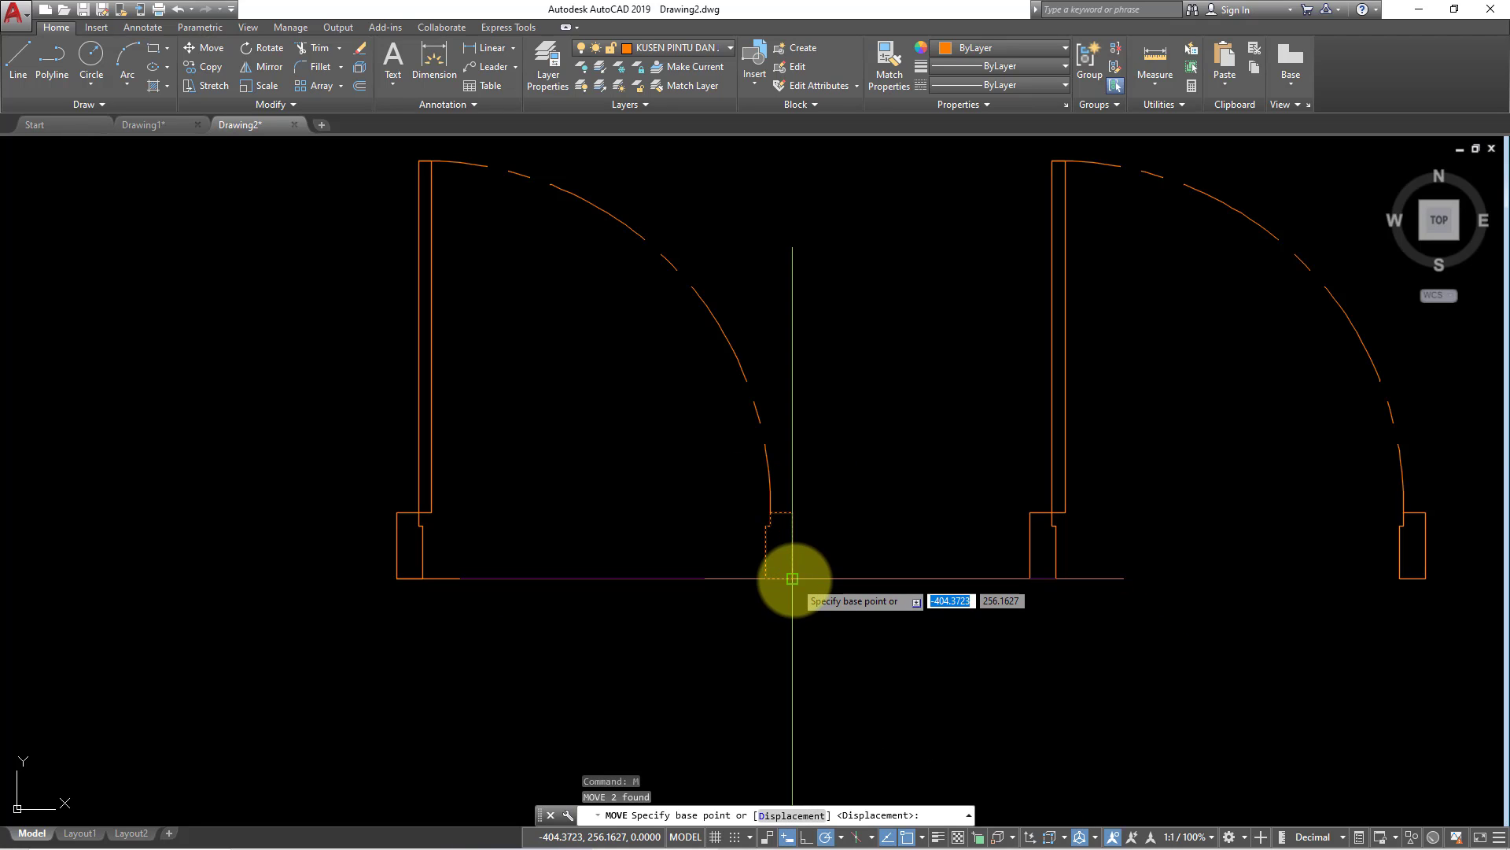
click(793, 578)
click(704, 578)
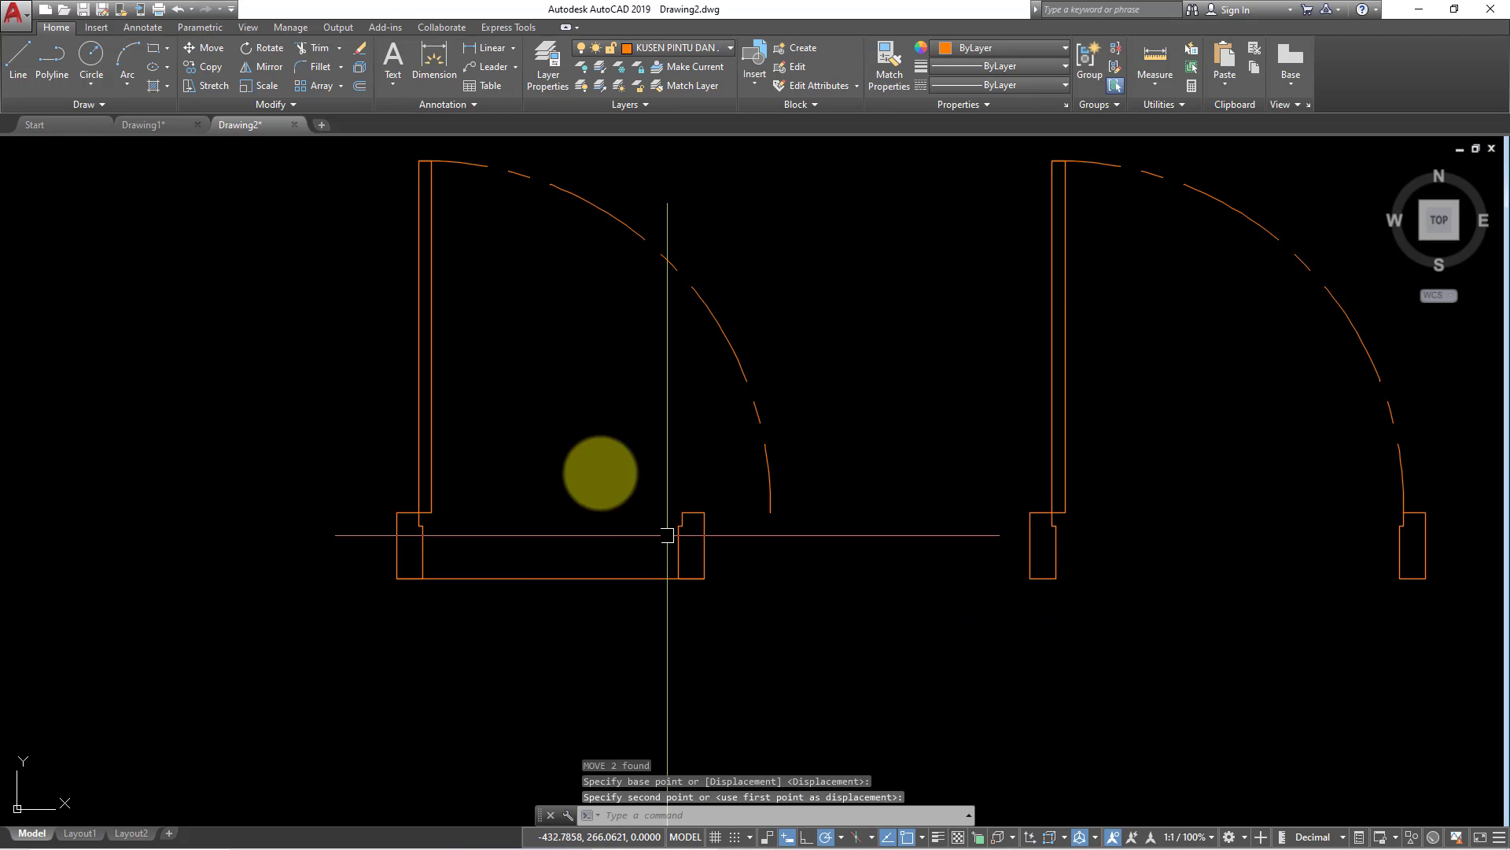
Erase the old left door leaf.
click(505, 336)
click(381, 286)
scroll(439, 248, up, 2)
scroll(441, 193, up, 1)
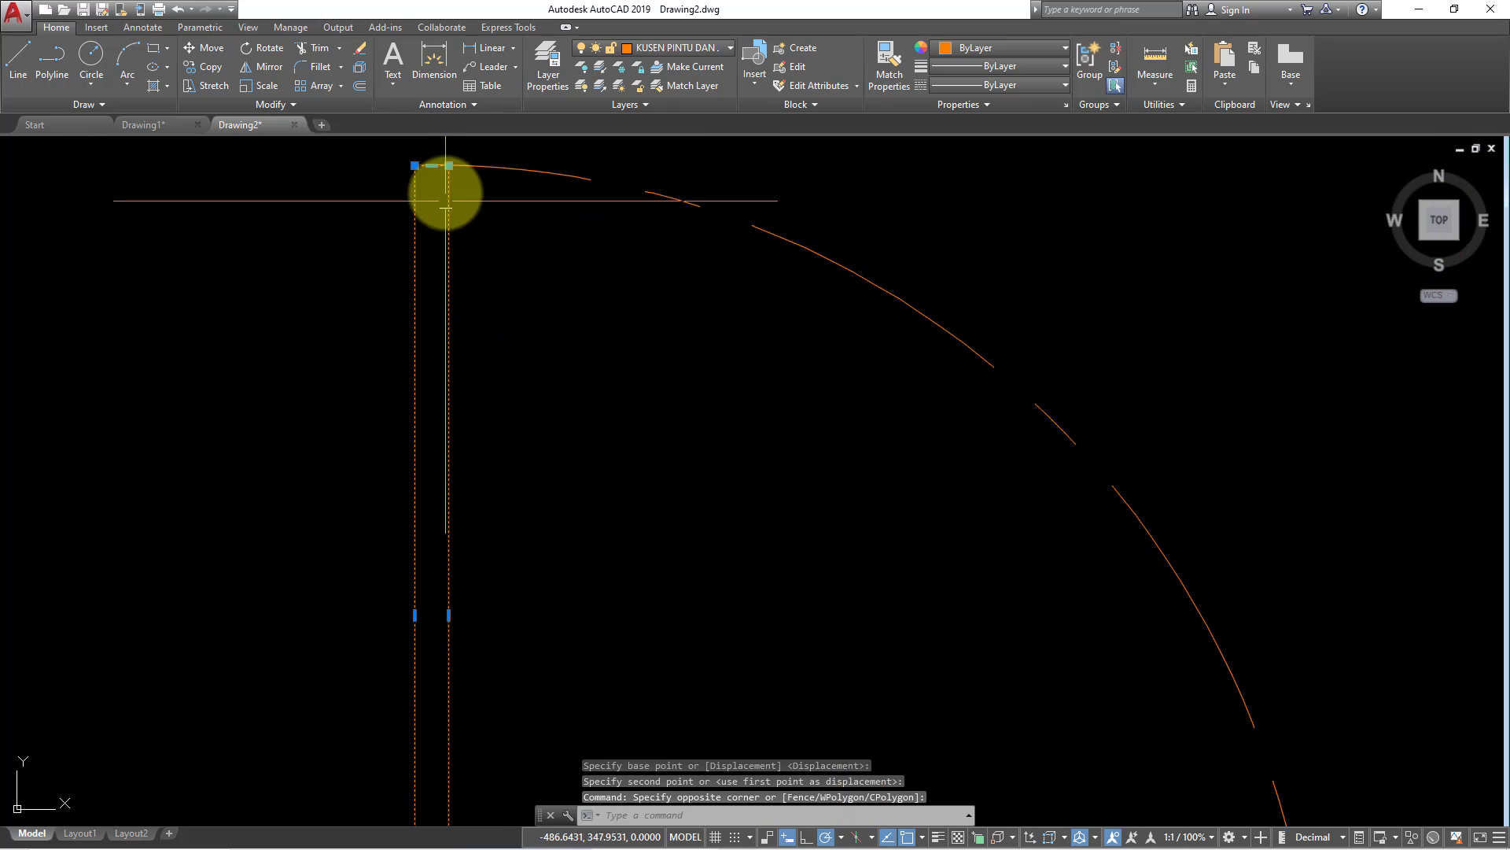
scroll(426, 166, up, 3)
scroll(485, 422, down, 3)
scroll(499, 462, down, 5)
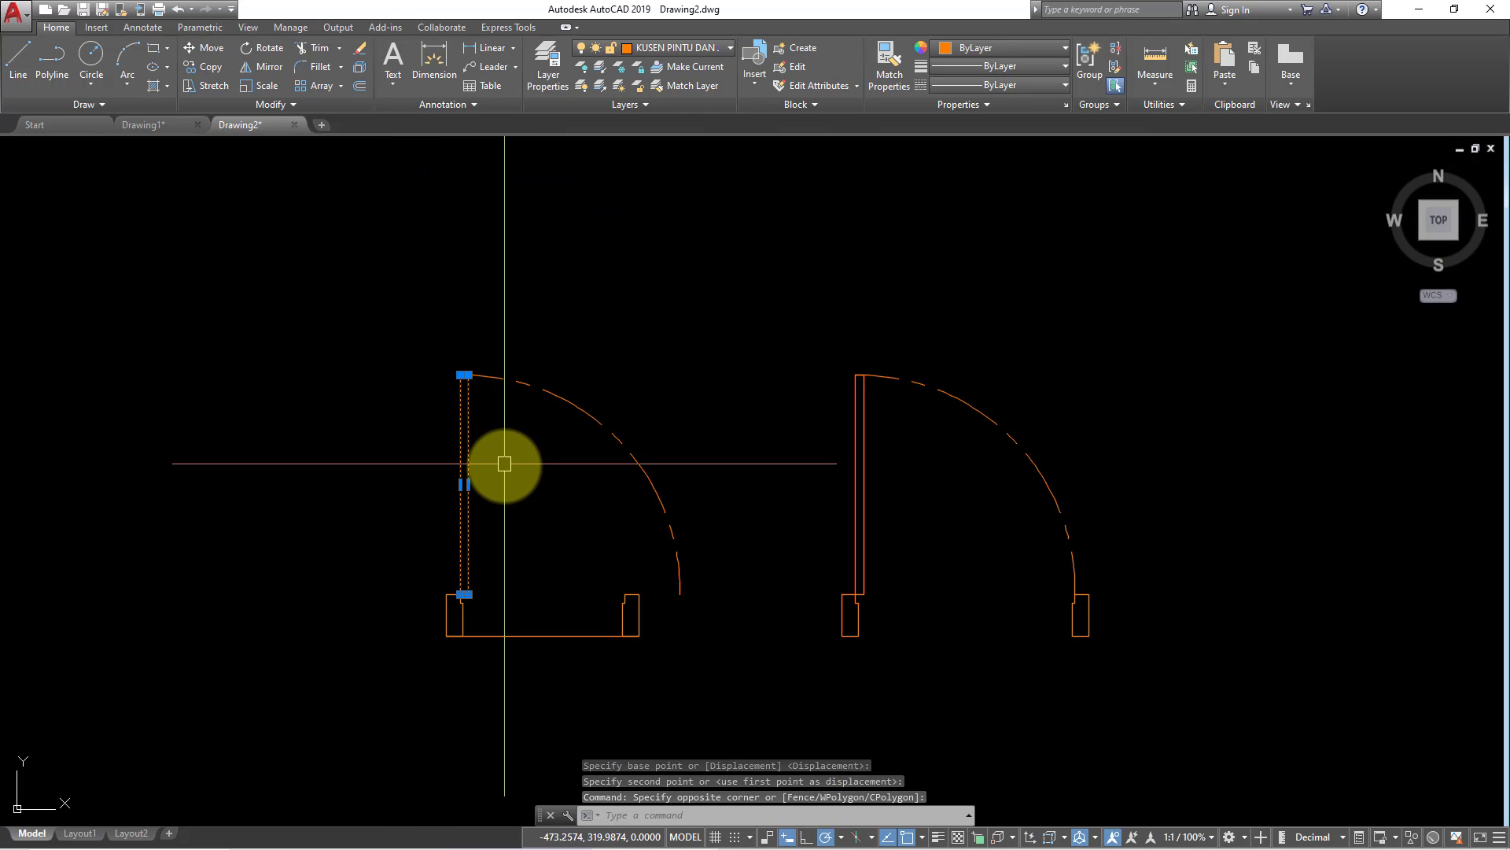
key(e)
key(Return)
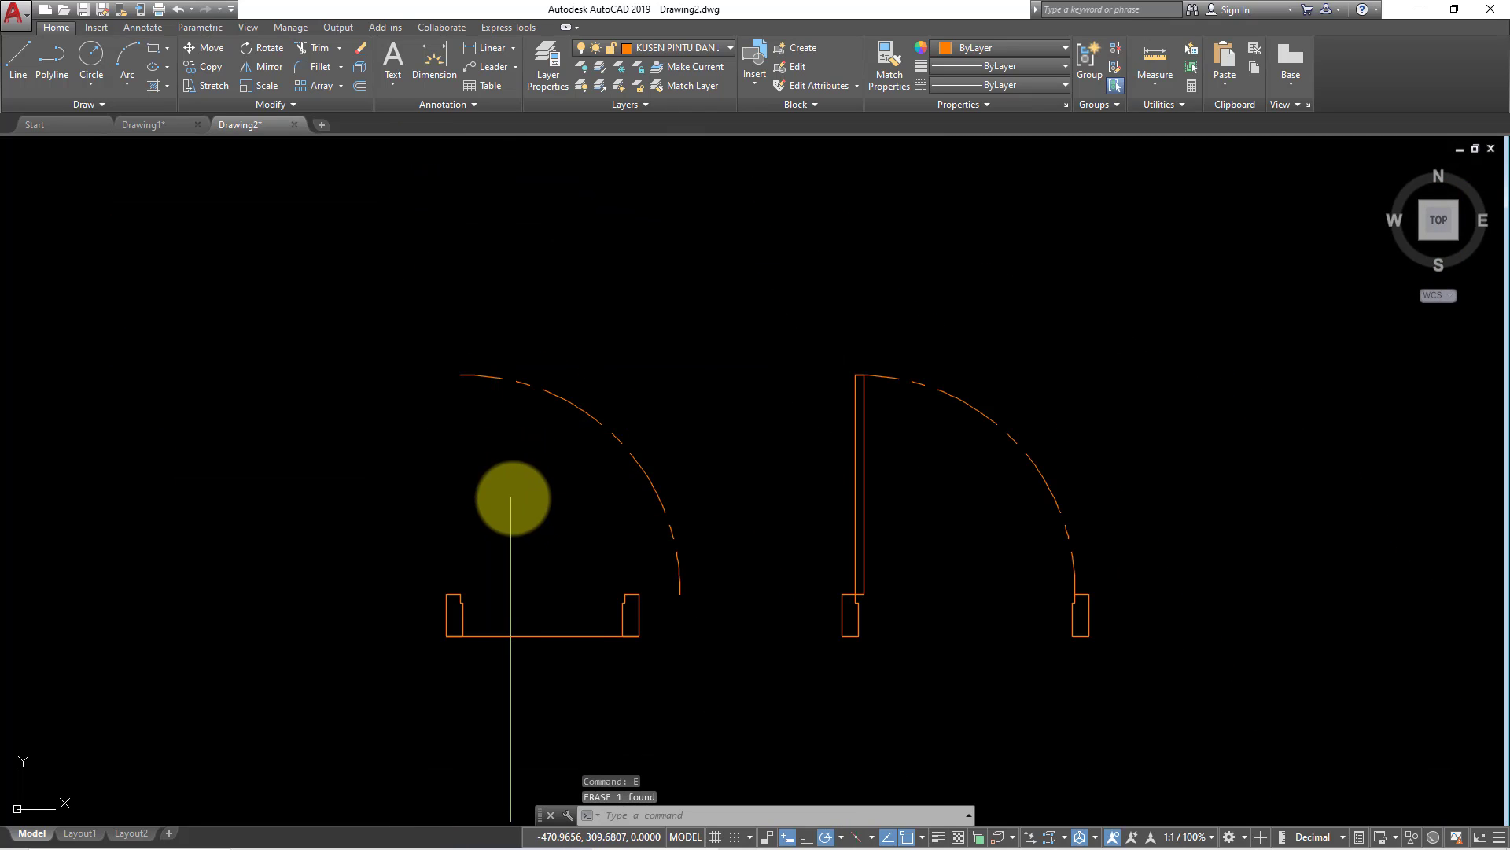
Draw a thin rectangle between the two jambs as the new leaf.
text(REc)
key(Return)
scroll(444, 578, up, 2)
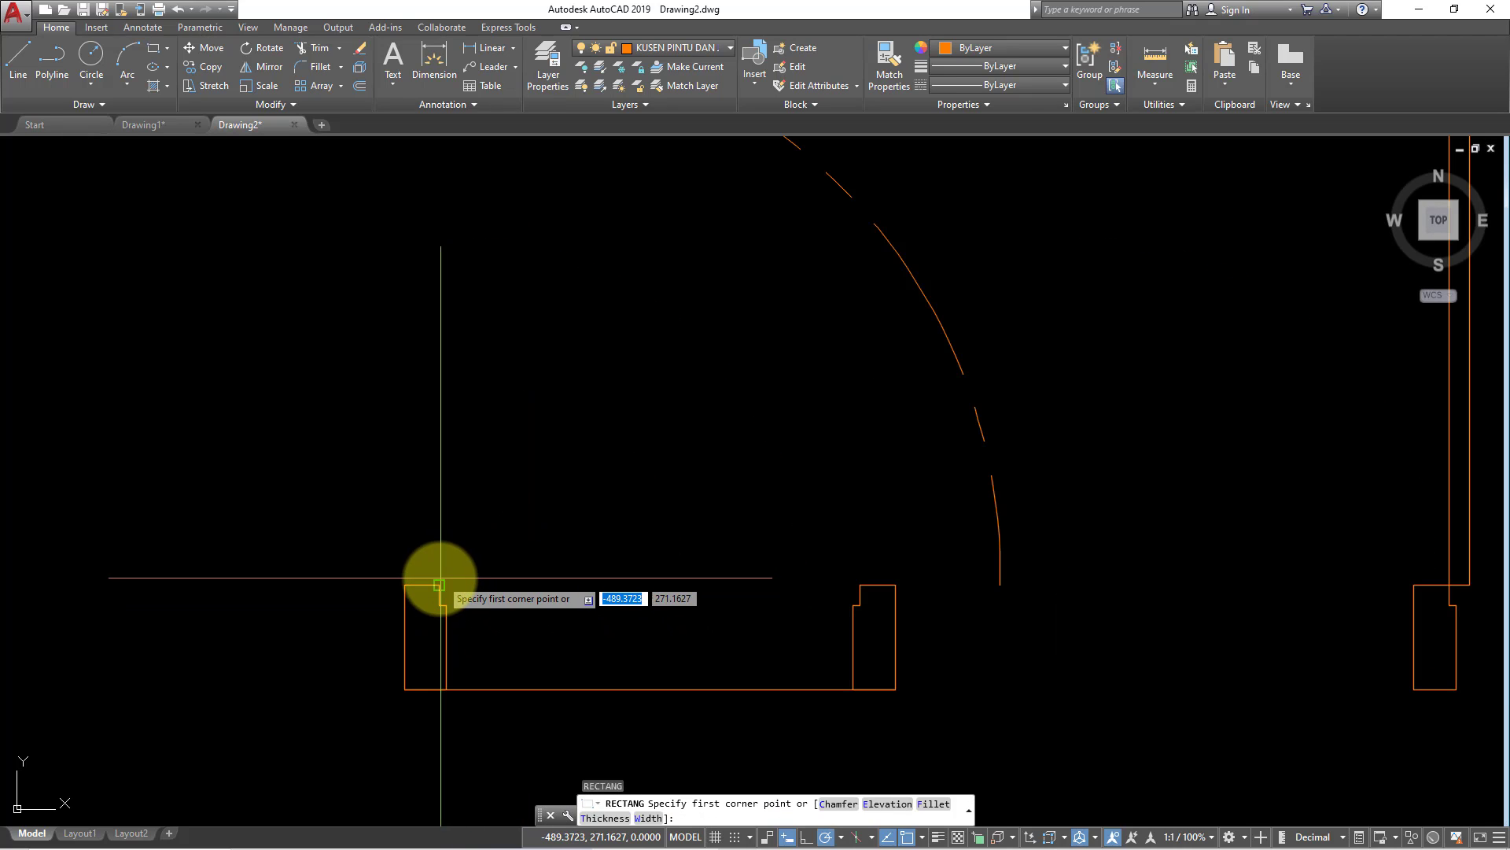
click(442, 590)
scroll(863, 626, up, 2)
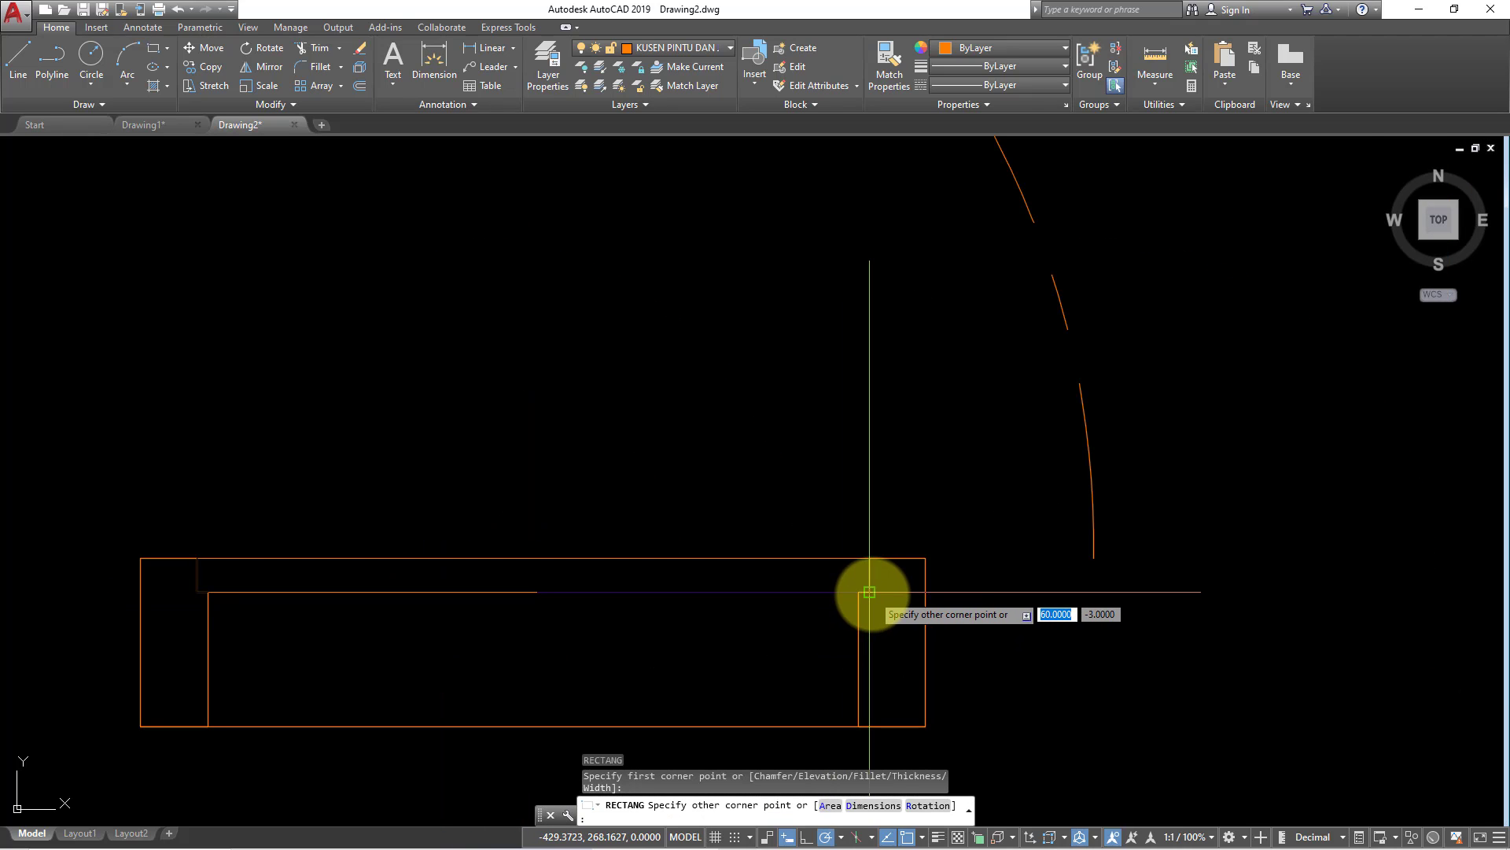
click(869, 592)
scroll(637, 617, down, 2)
Rotate the thin rectangle 90° about its end so it stands upright.
click(634, 618)
click(593, 523)
text(RO)
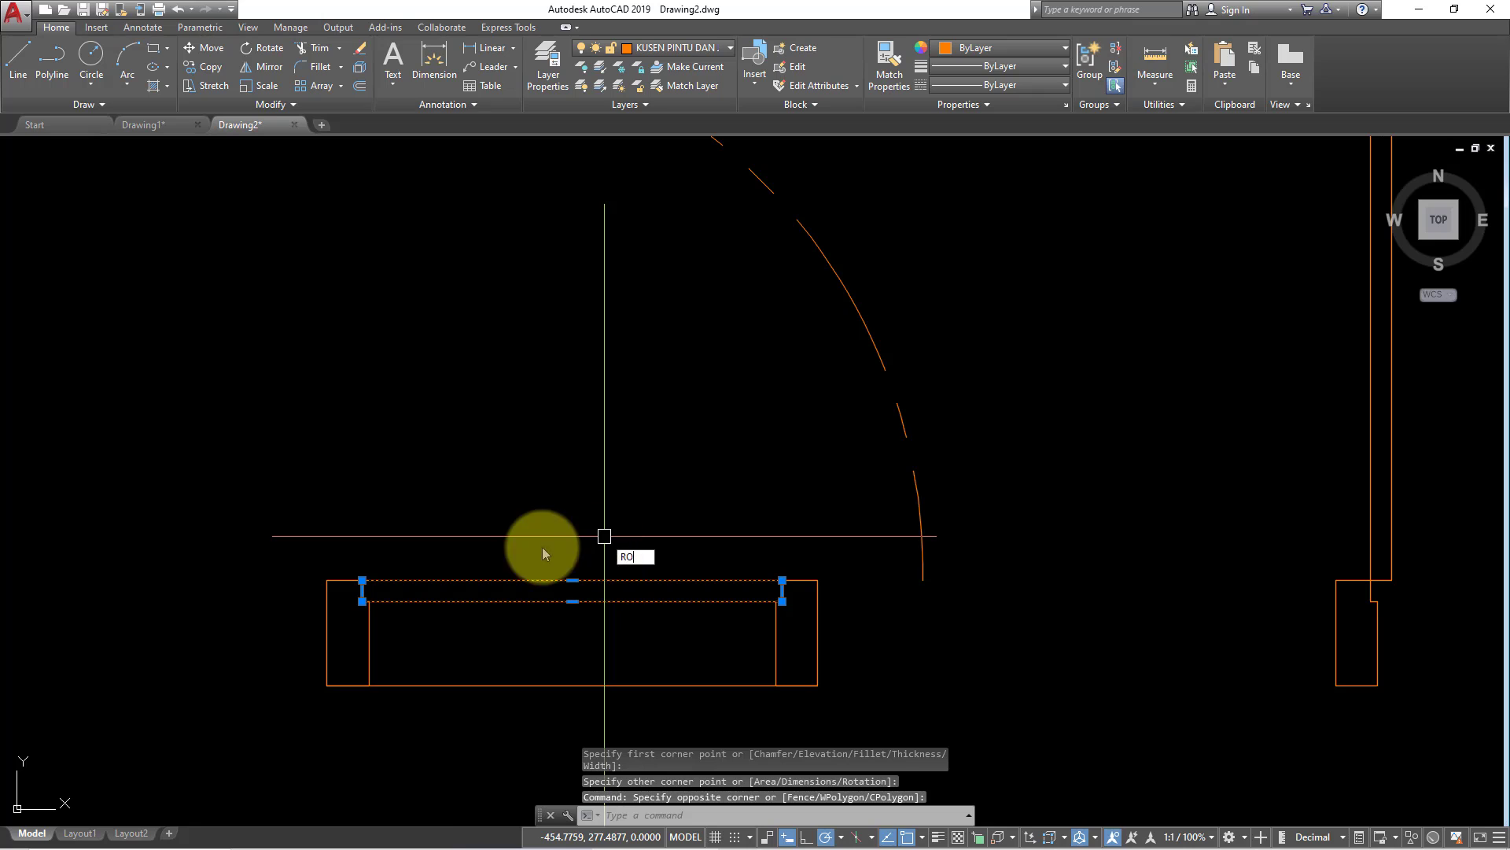
key(Return)
click(365, 580)
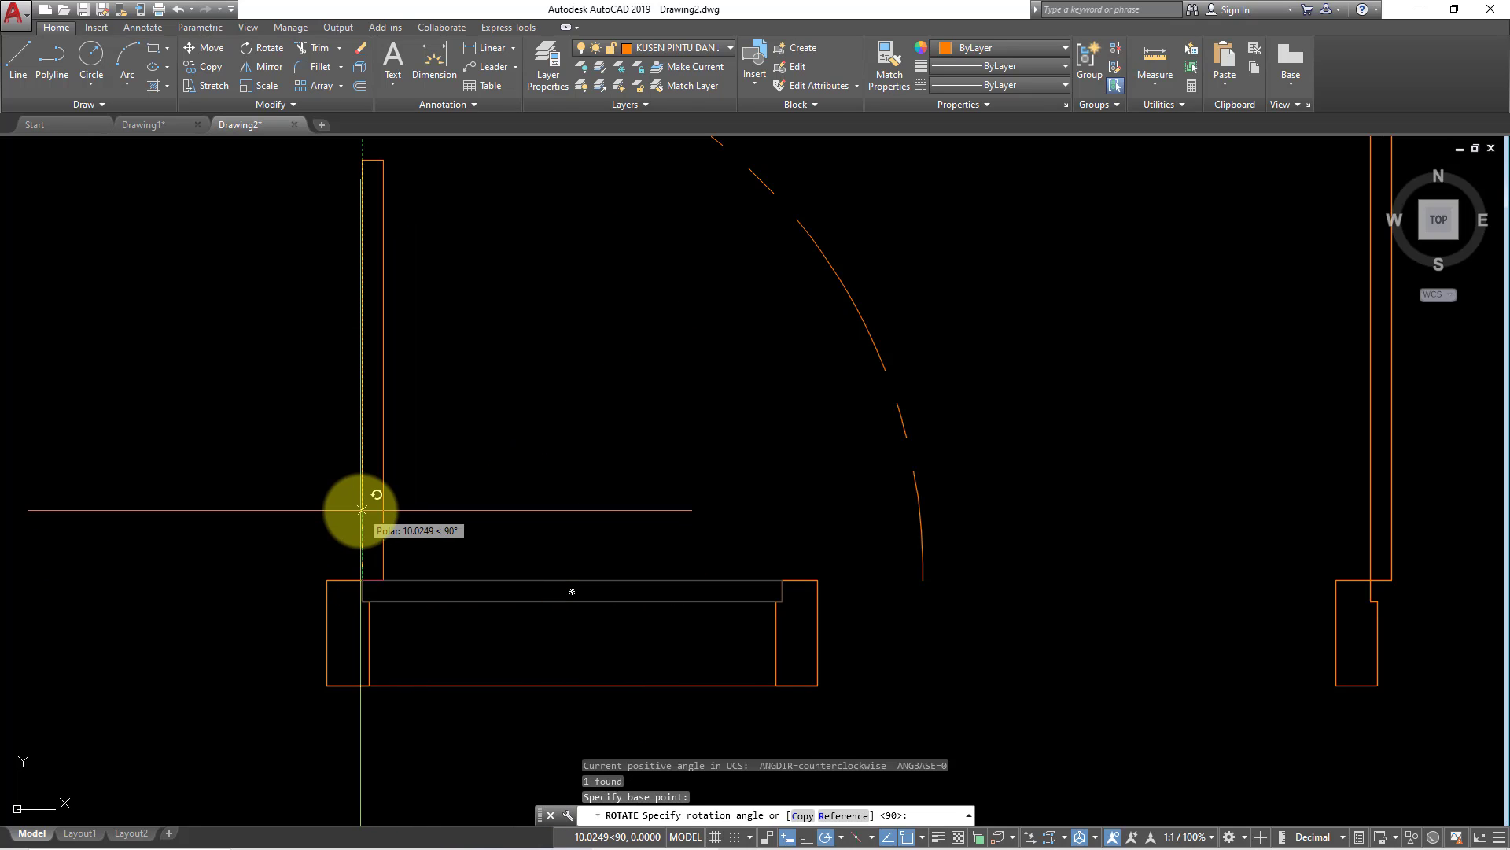
click(364, 505)
Erase the old swing arc and the leftover horizontal line.
scroll(607, 449, down, 2)
click(504, 403)
scroll(491, 411, up, 2)
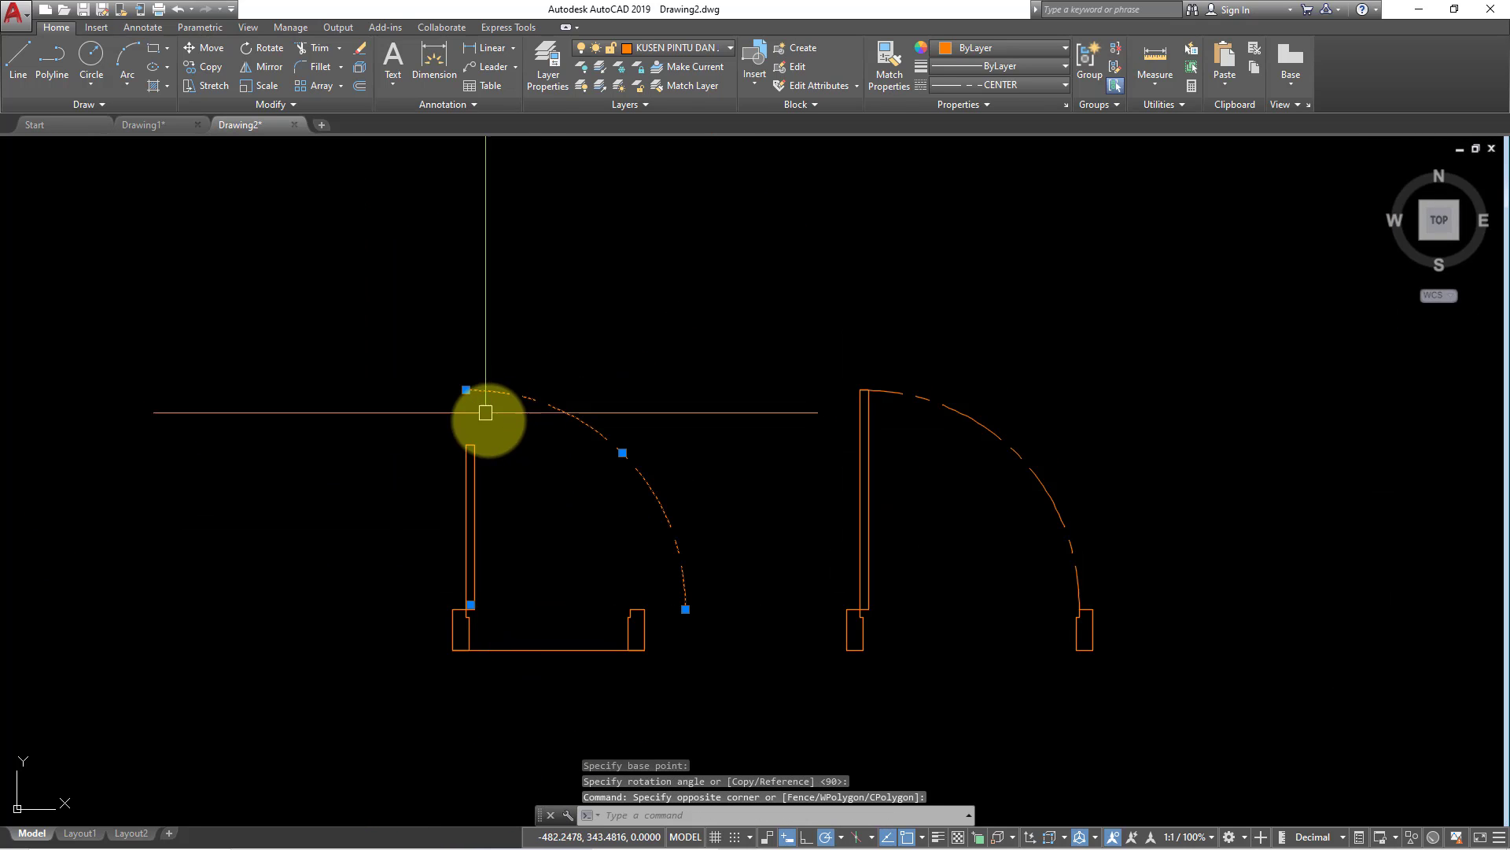
key(Delete)
click(529, 448)
click(503, 425)
text(E)
key(Return)
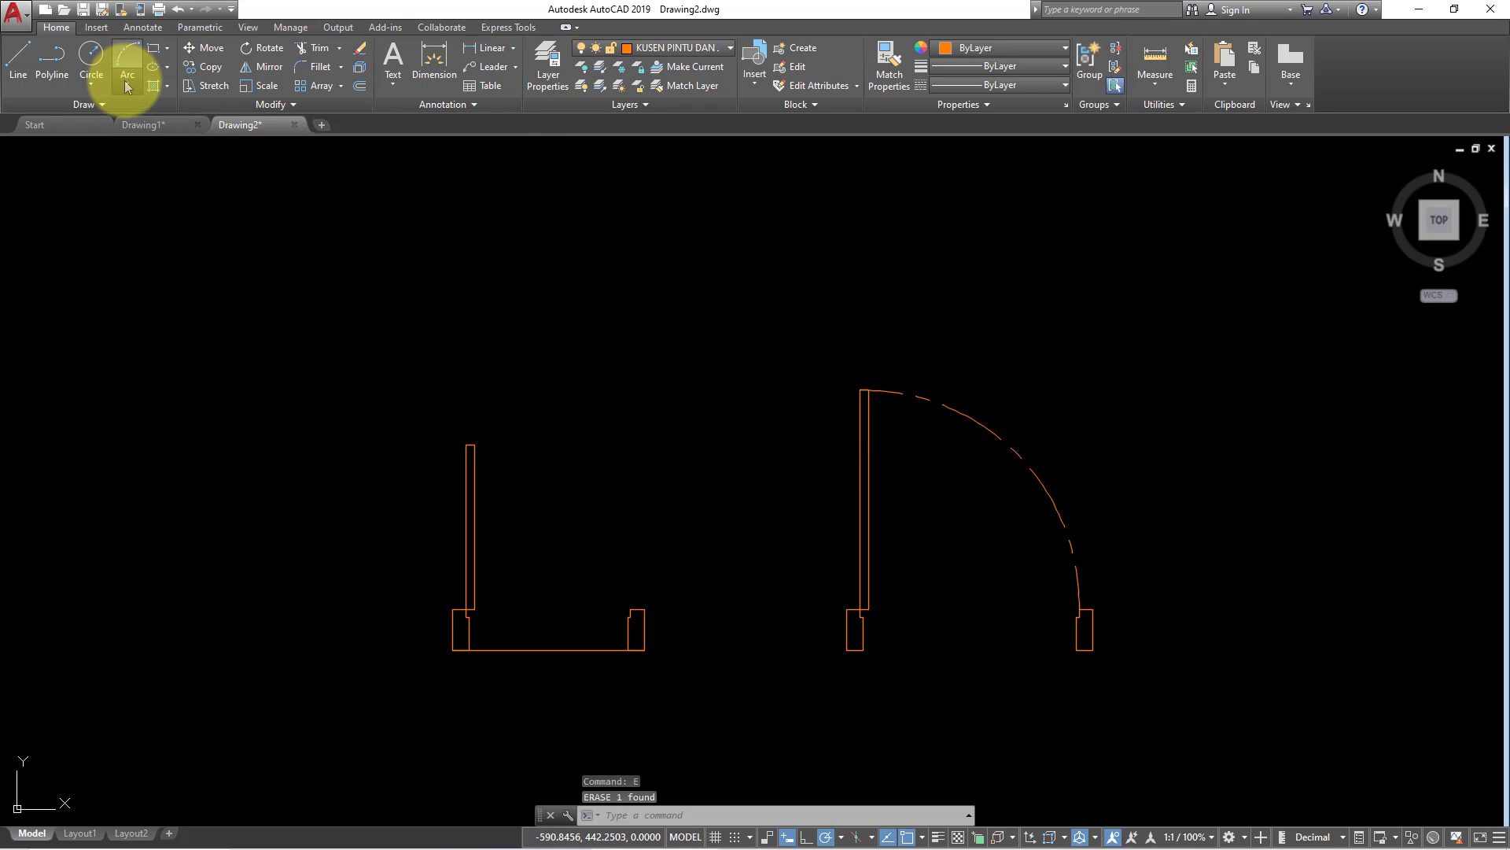
Draw a 3-point swing arc from the leaf top to the right jamb.
click(127, 86)
scroll(432, 419, up, 2)
click(152, 151)
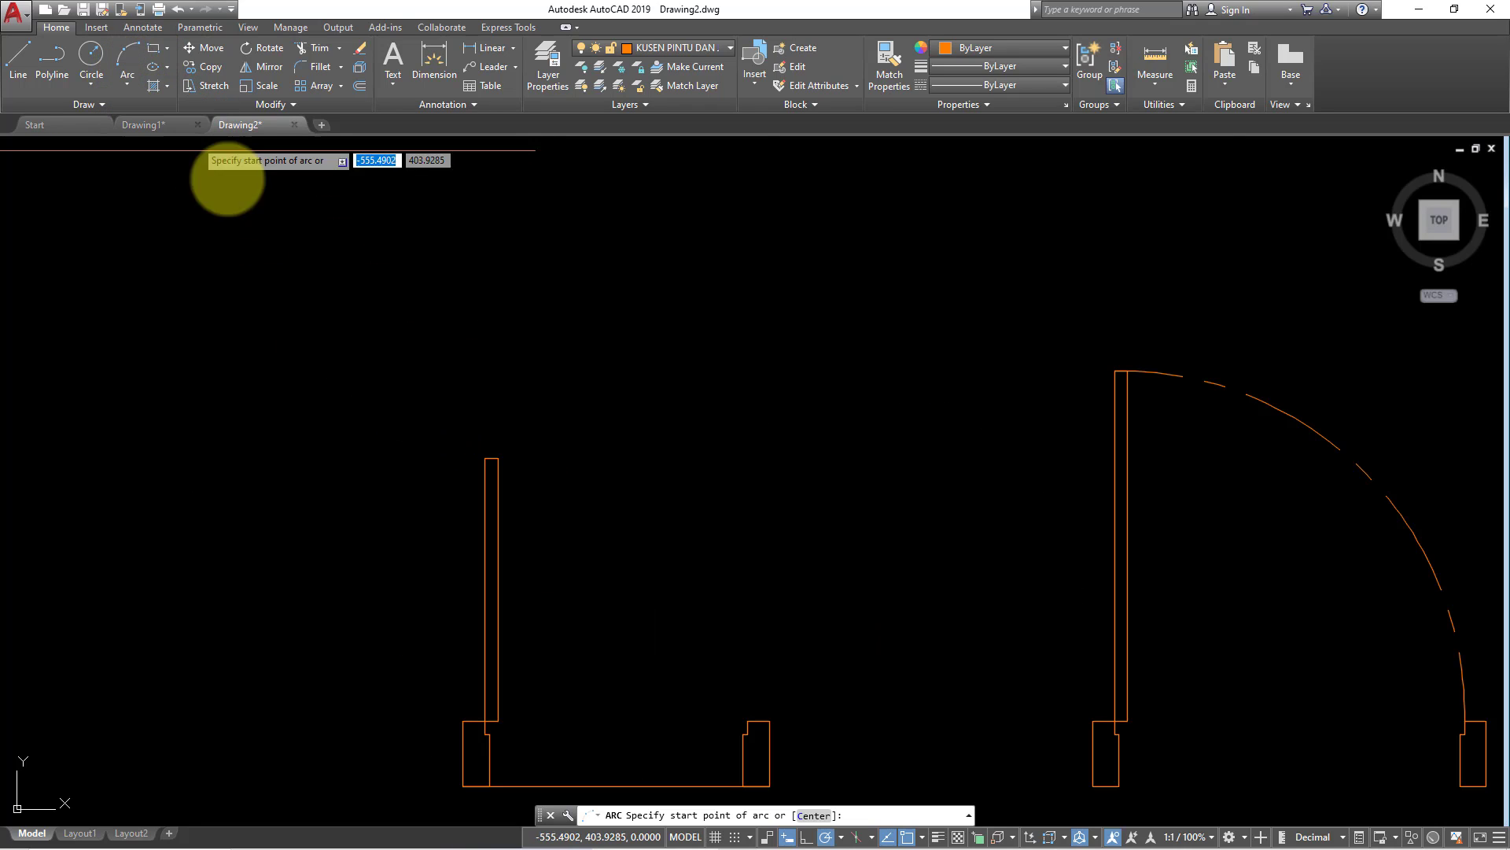
scroll(448, 445, up, 2)
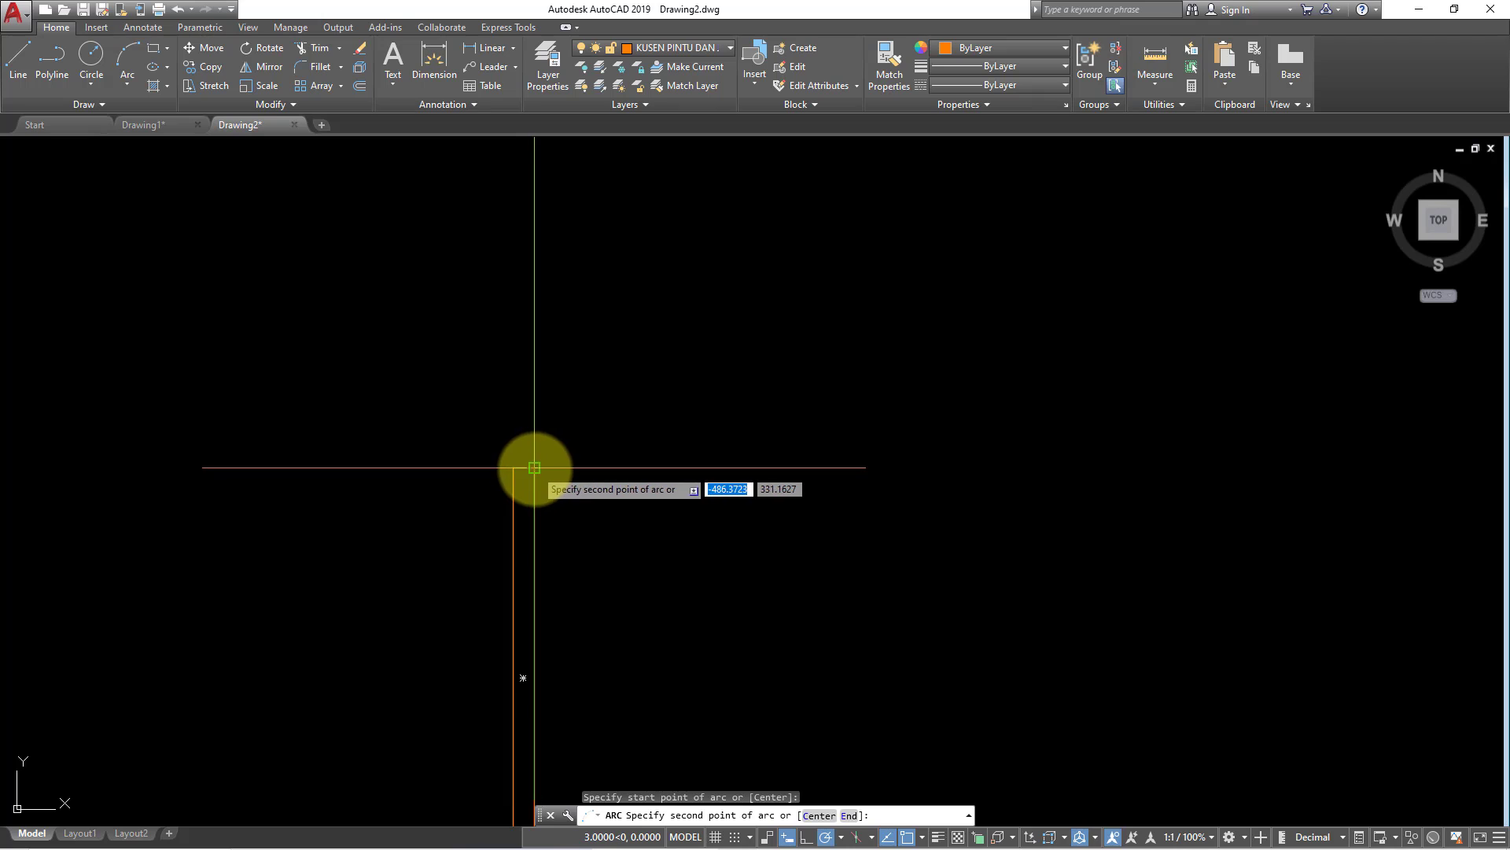
scroll(515, 468, down, 2)
click(602, 440)
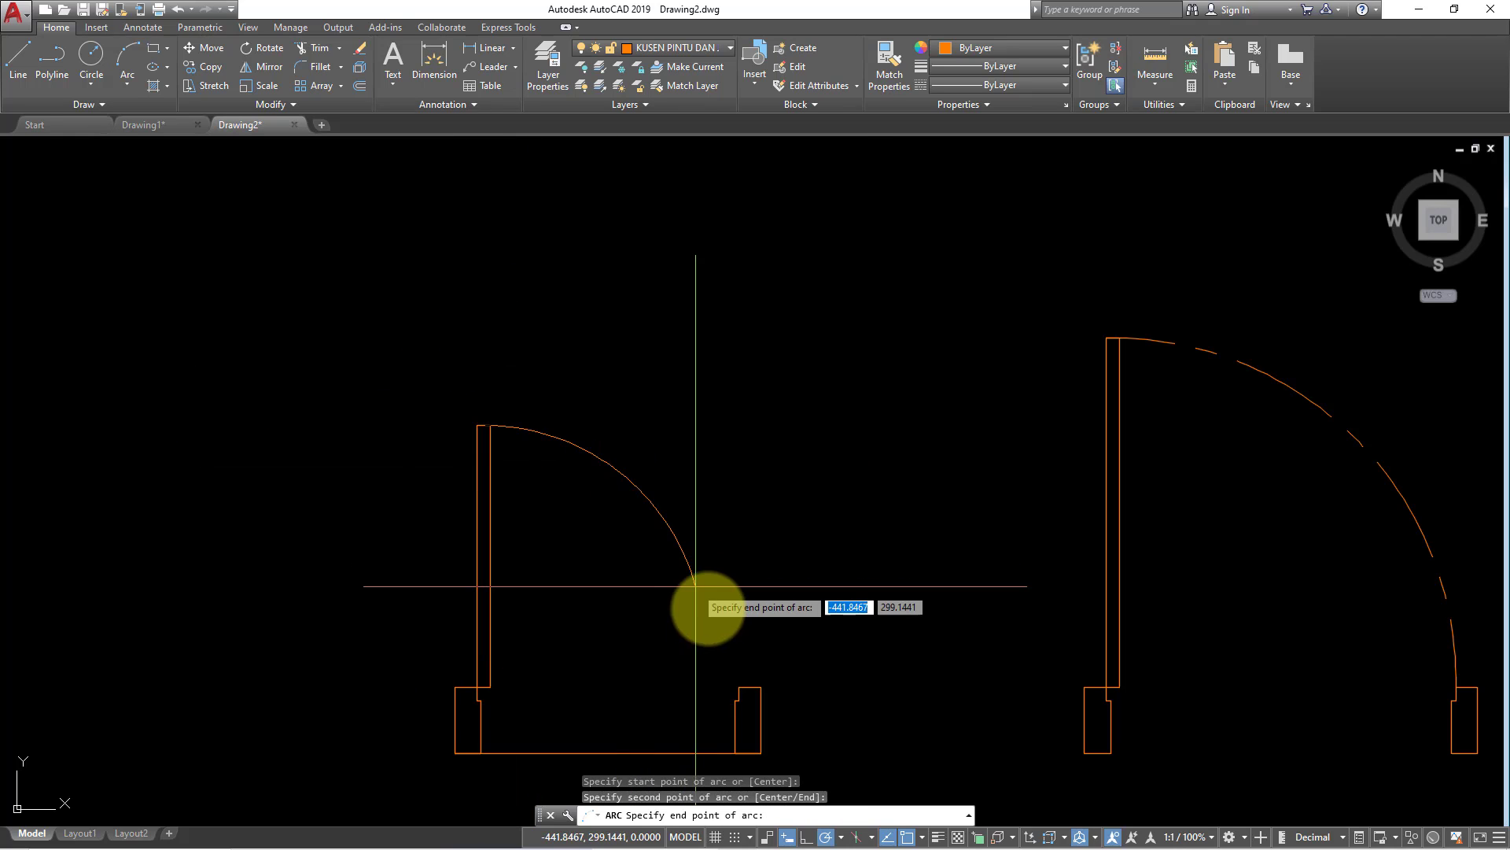
click(738, 687)
key(Escape)
Attempt matching properties from the right door onto the rebuilt door, then cancel.
middle_drag(607, 617, 567, 502)
key(Escape)
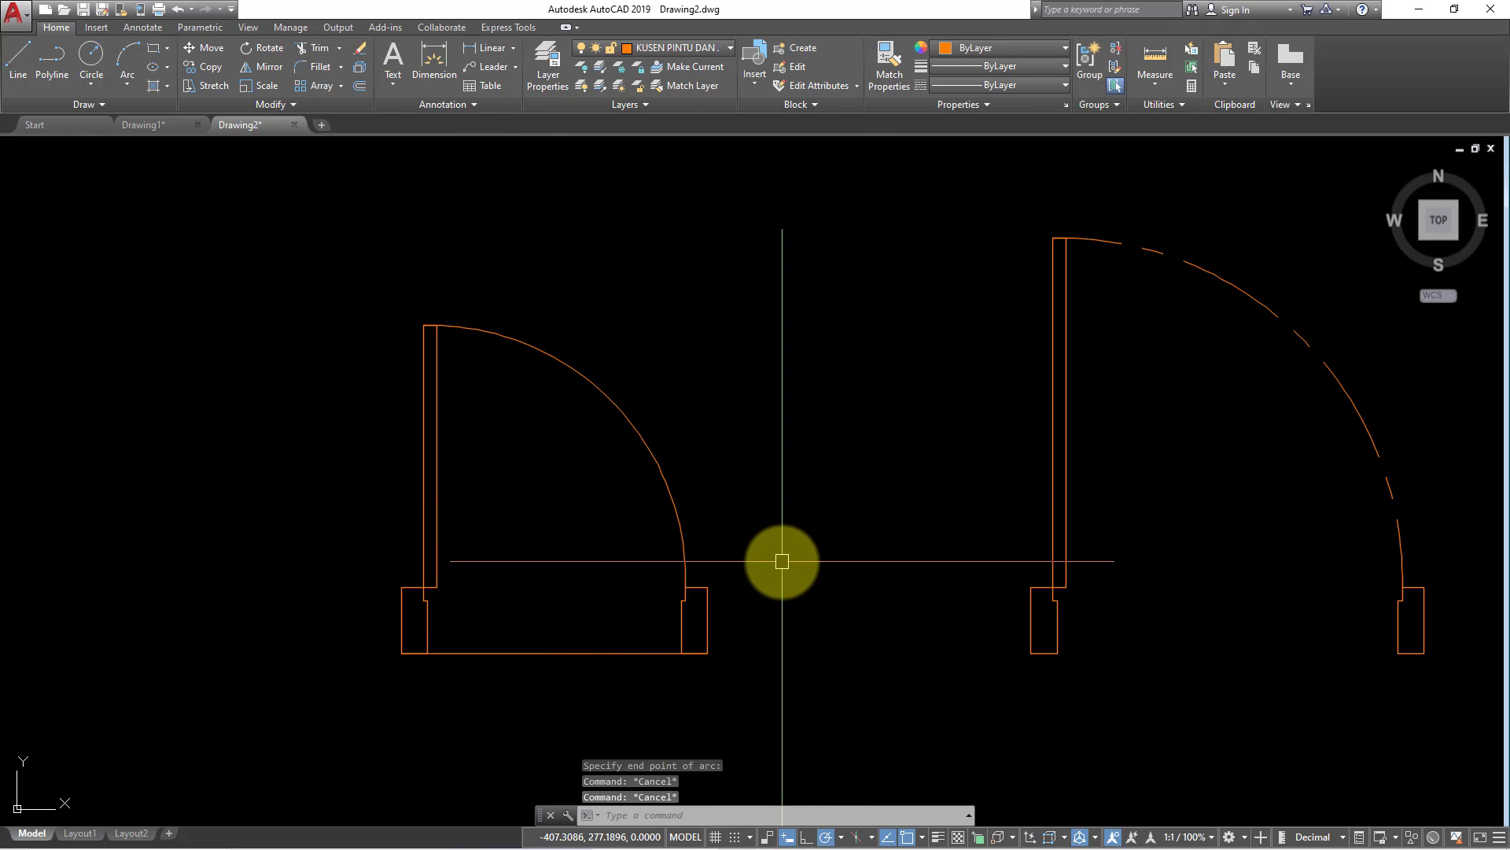
text(a)
key(Return)
click(1196, 268)
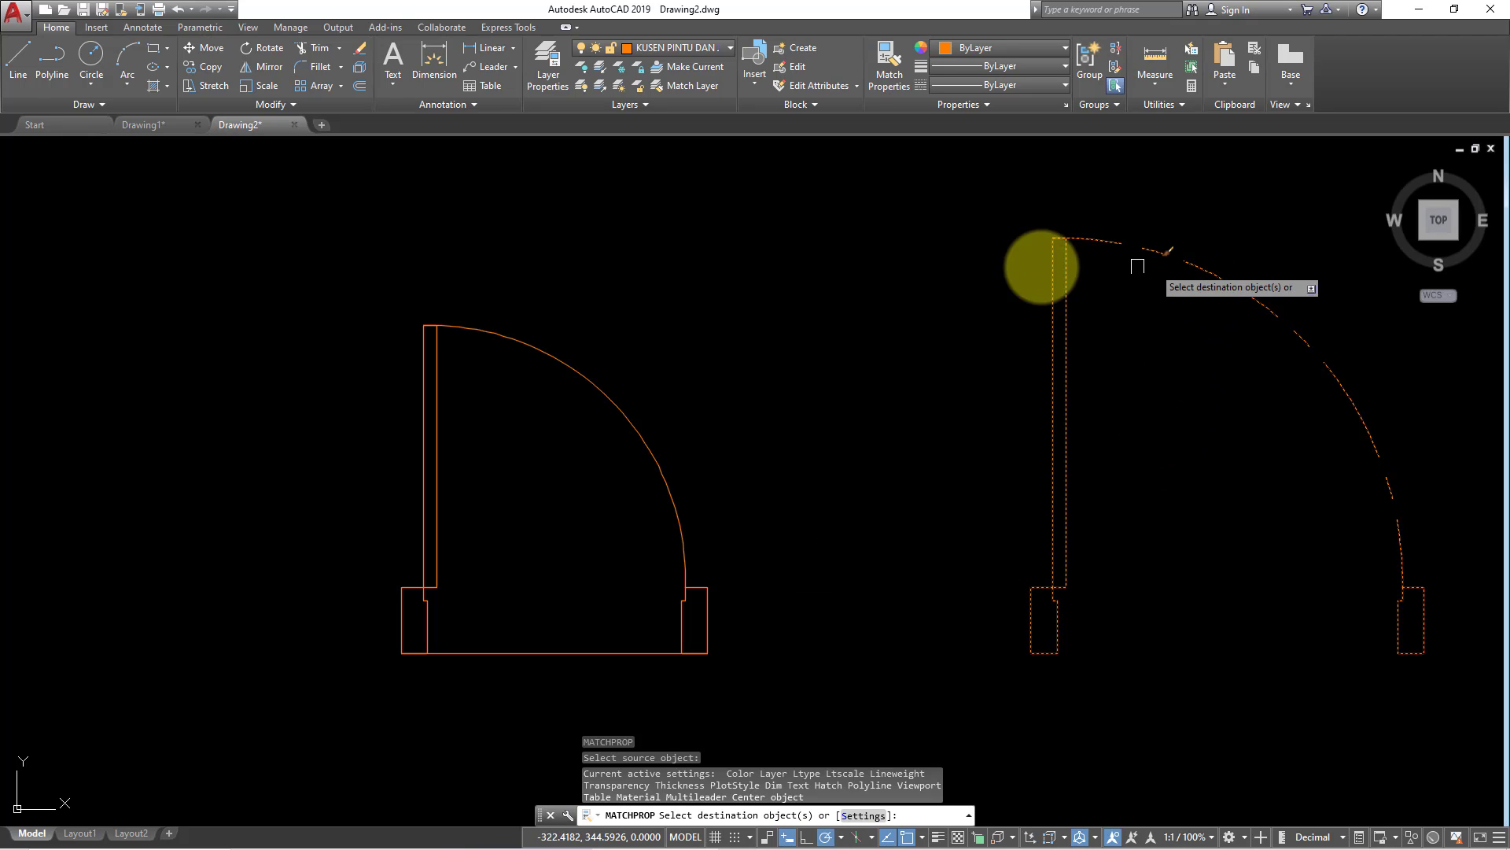
click(586, 376)
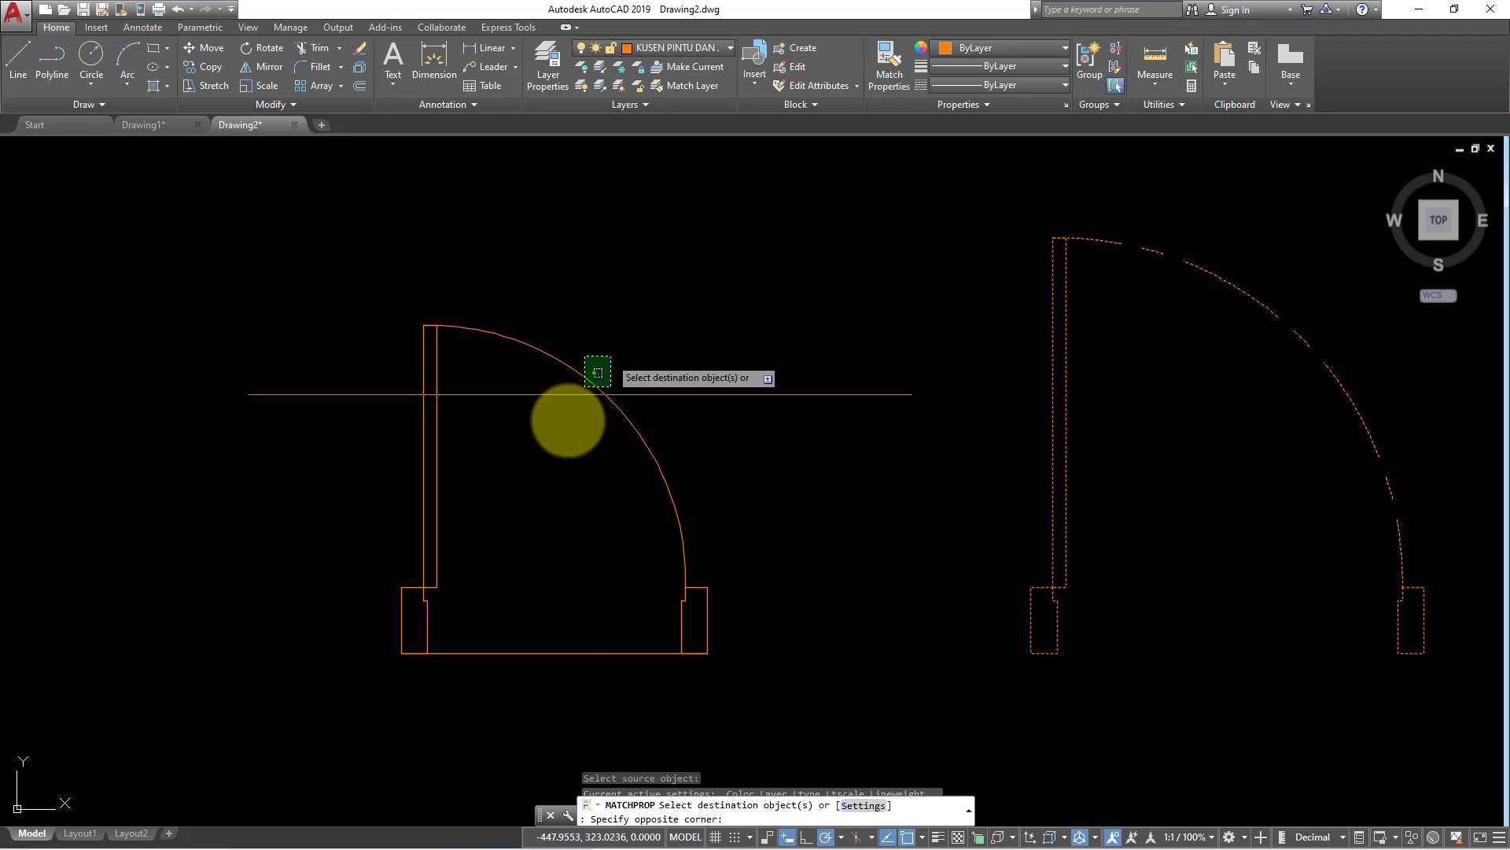
key(Escape)
Erase the rebuilt door's bottom sill line.
scroll(570, 483, down, 4)
click(551, 548)
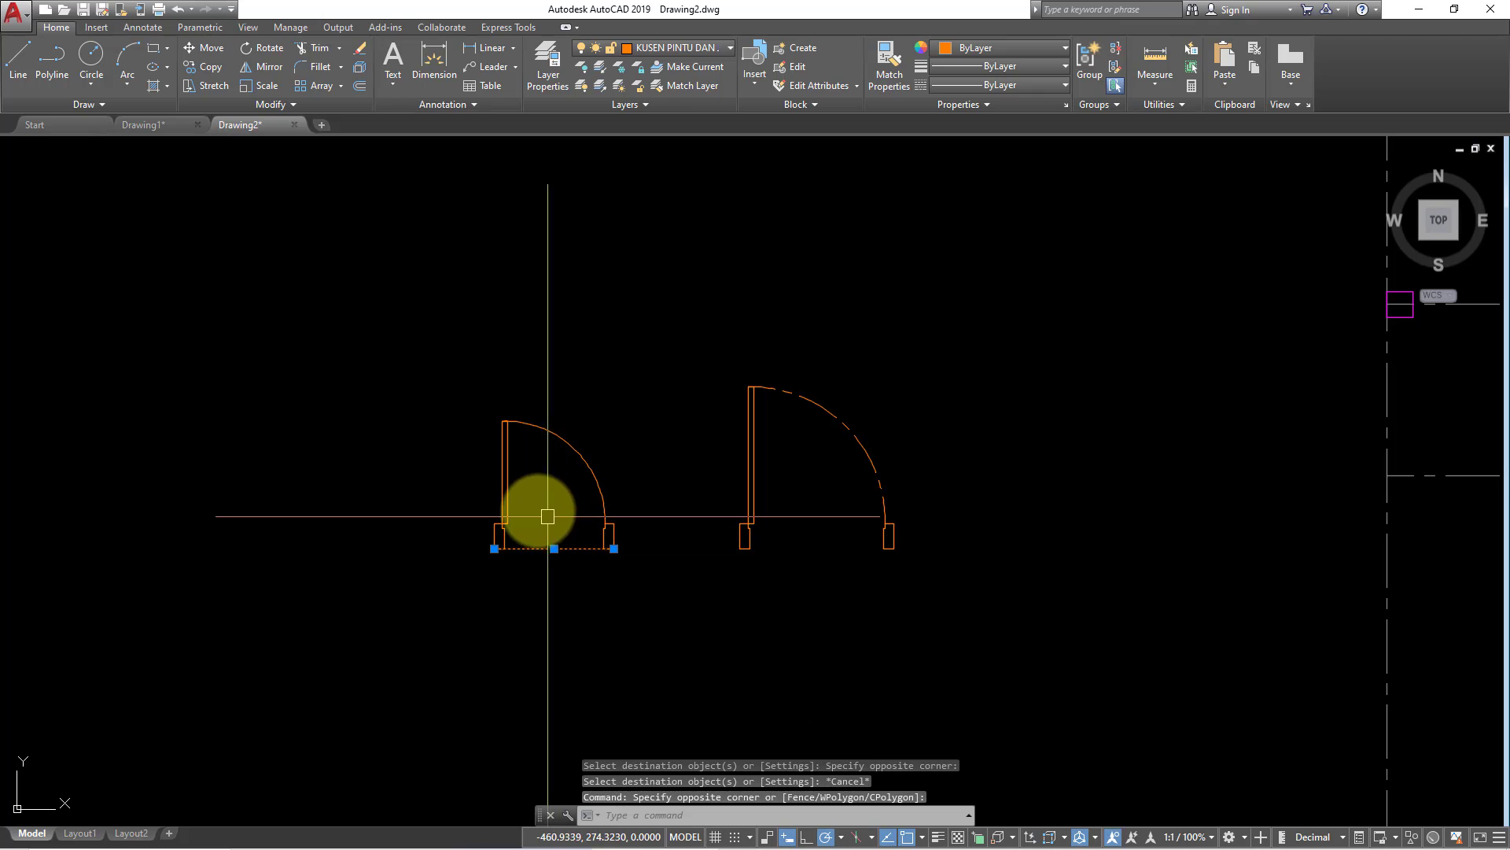
text(e)
key(Return)
Window-select the rebuilt door's six pieces and begin a block definition with B.
middle_drag(474, 385, 431, 347)
click(413, 314)
click(644, 590)
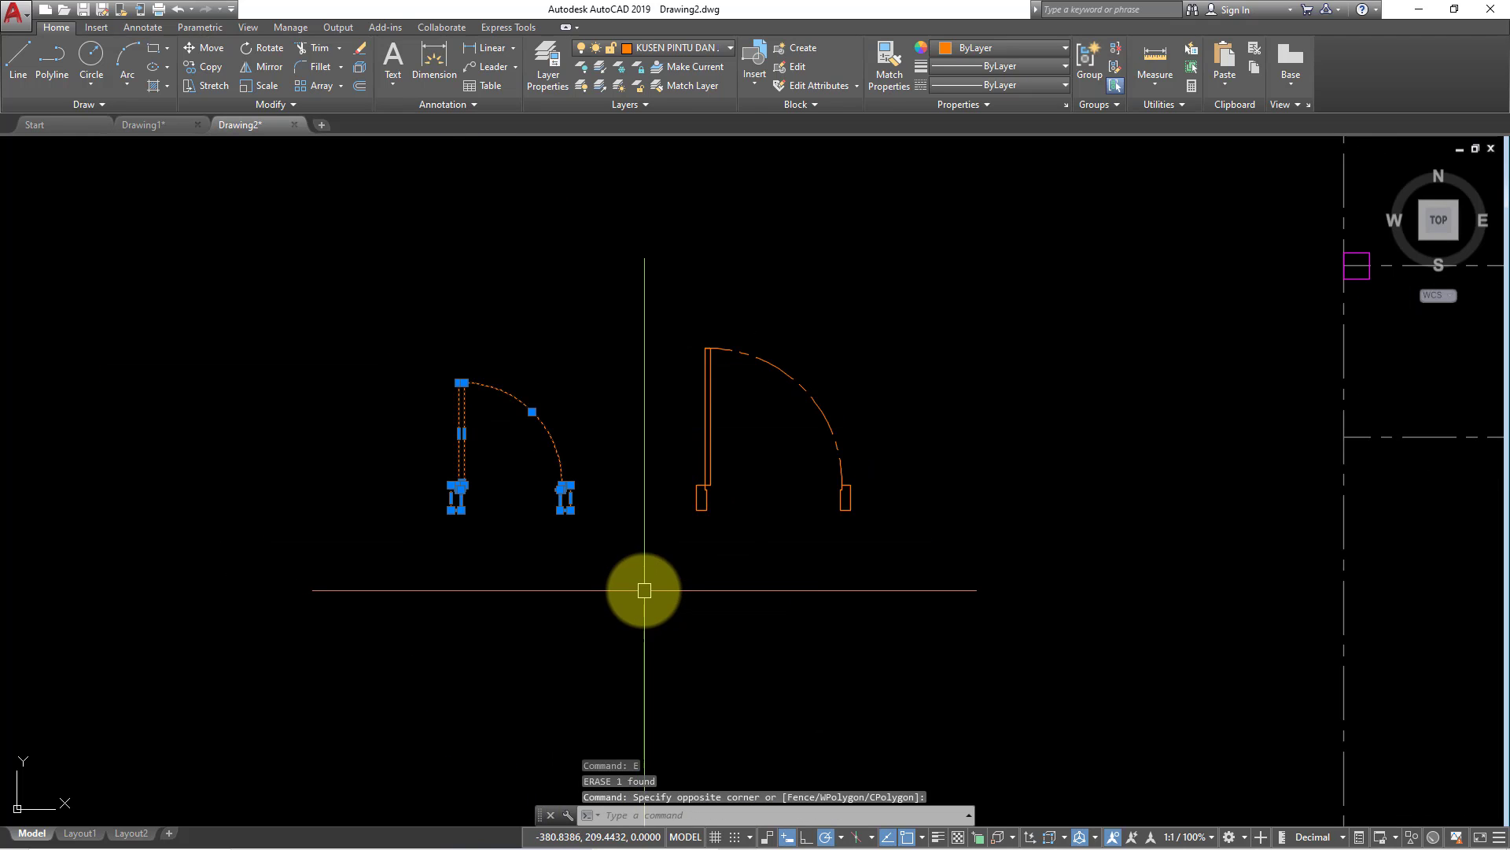
text(b)
key(Return)
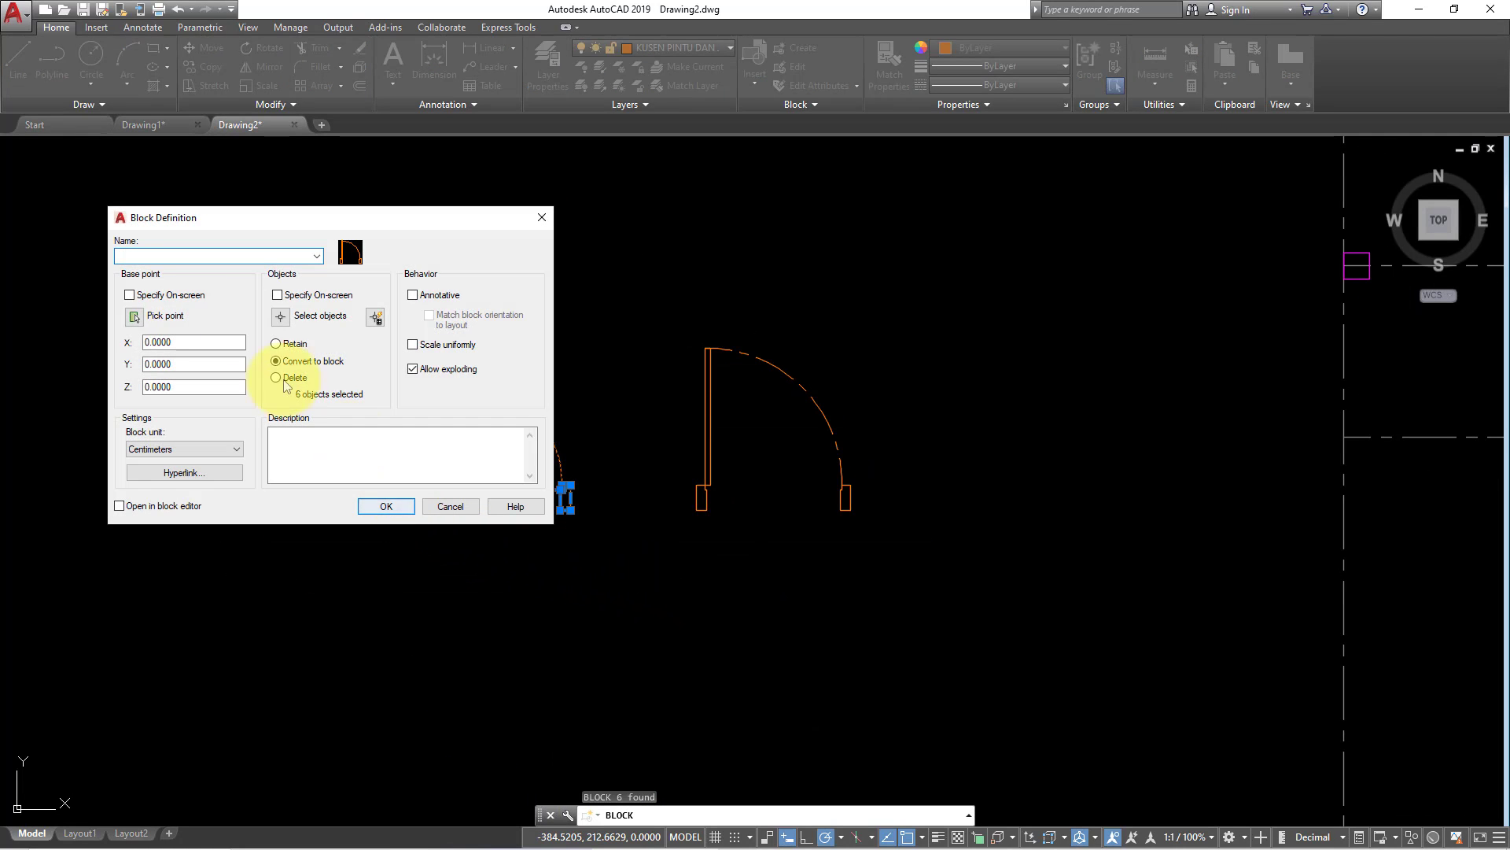
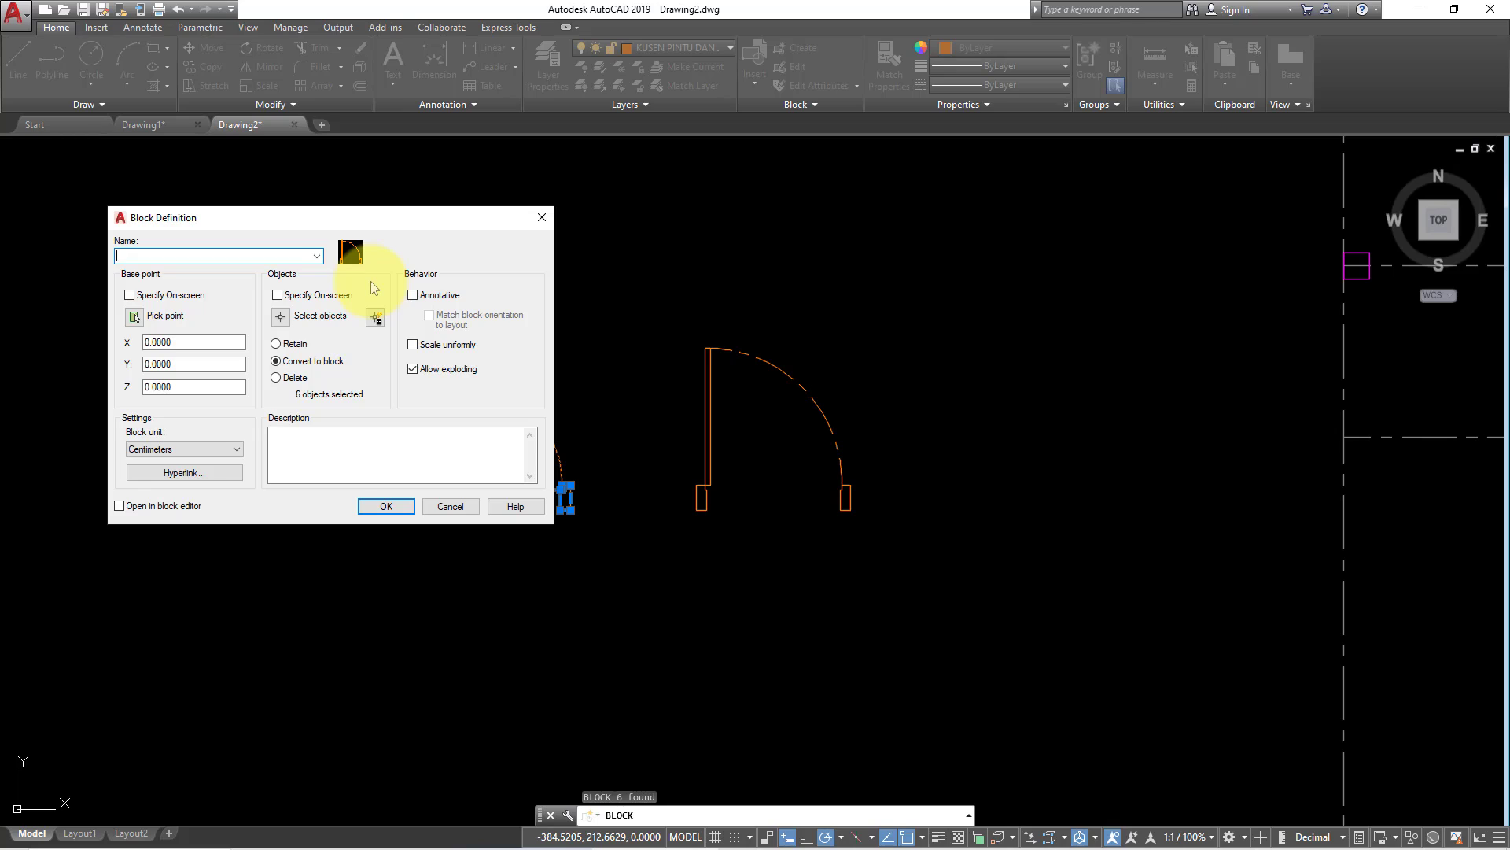
Name the block 'PINTU KM' and pick its base point on the door drawing.
text(PINT)
text(U KM)
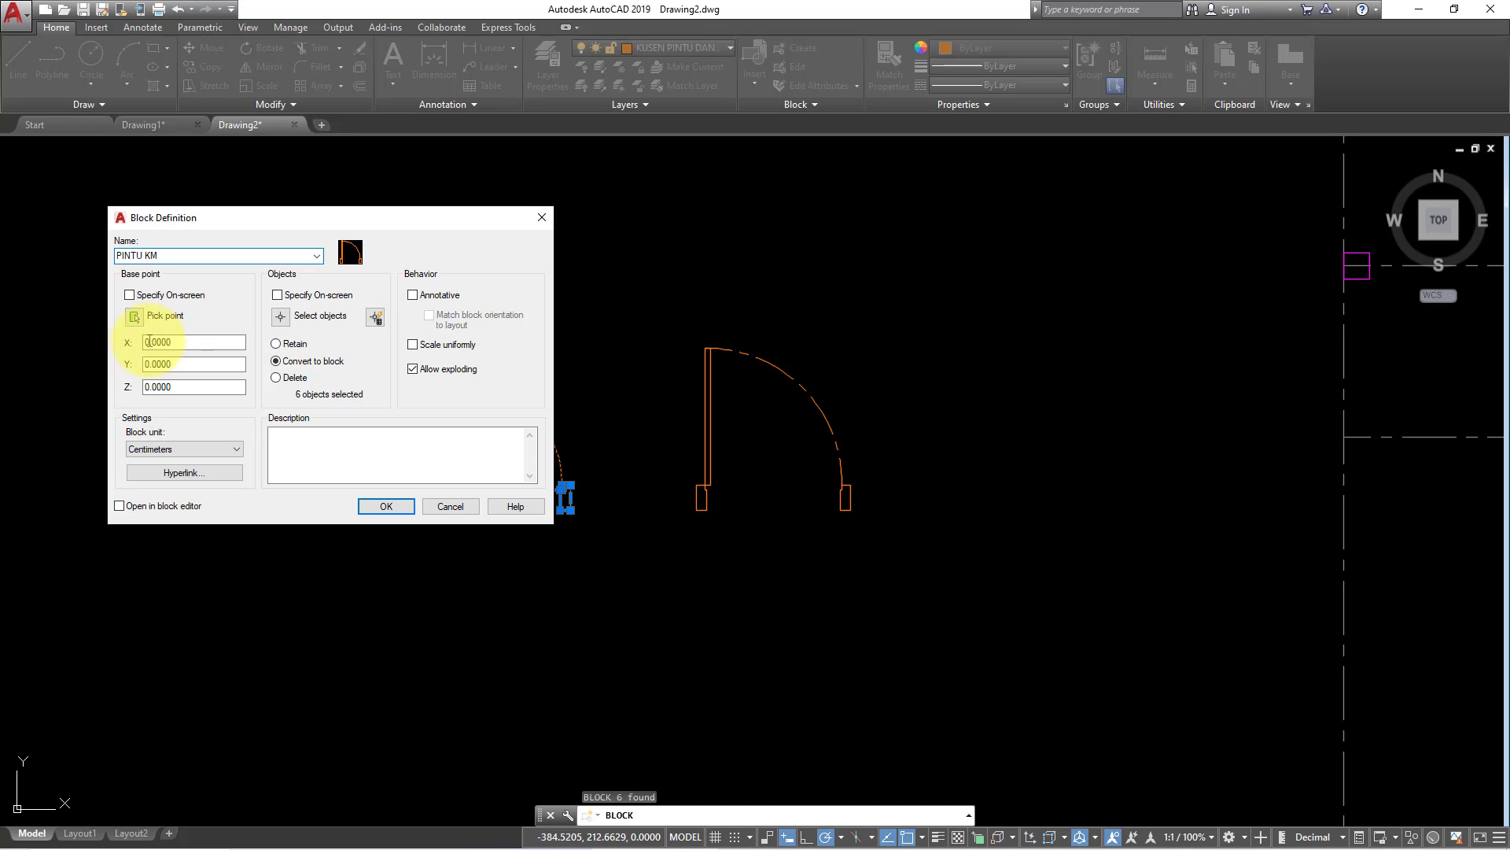
click(132, 317)
scroll(417, 543, up, 2)
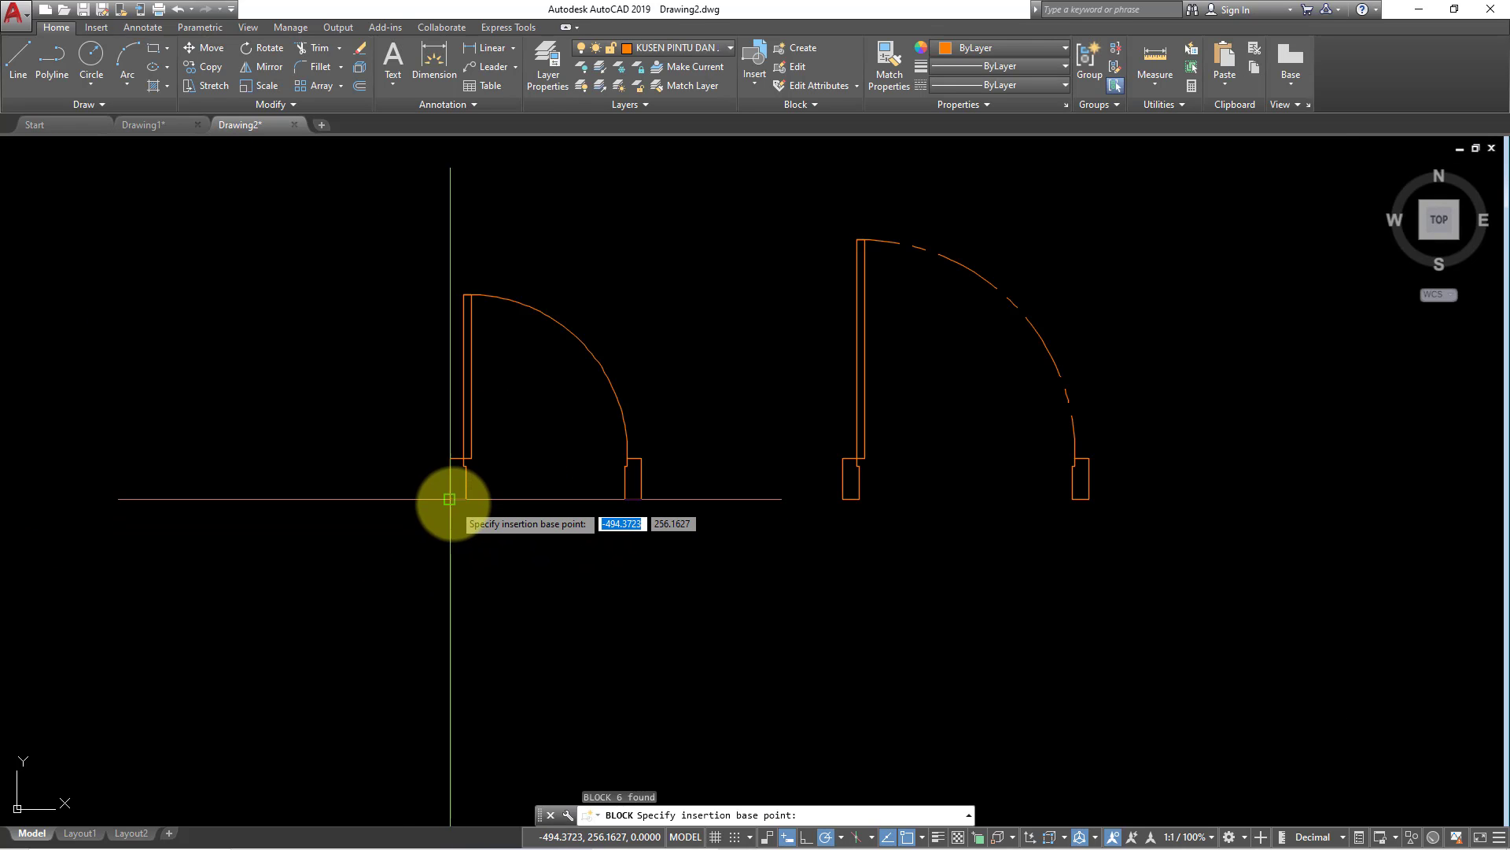
Set the base point at the door frame corner, create PINTU KM, and select the new block.
click(448, 504)
click(386, 505)
scroll(616, 539, down, 3)
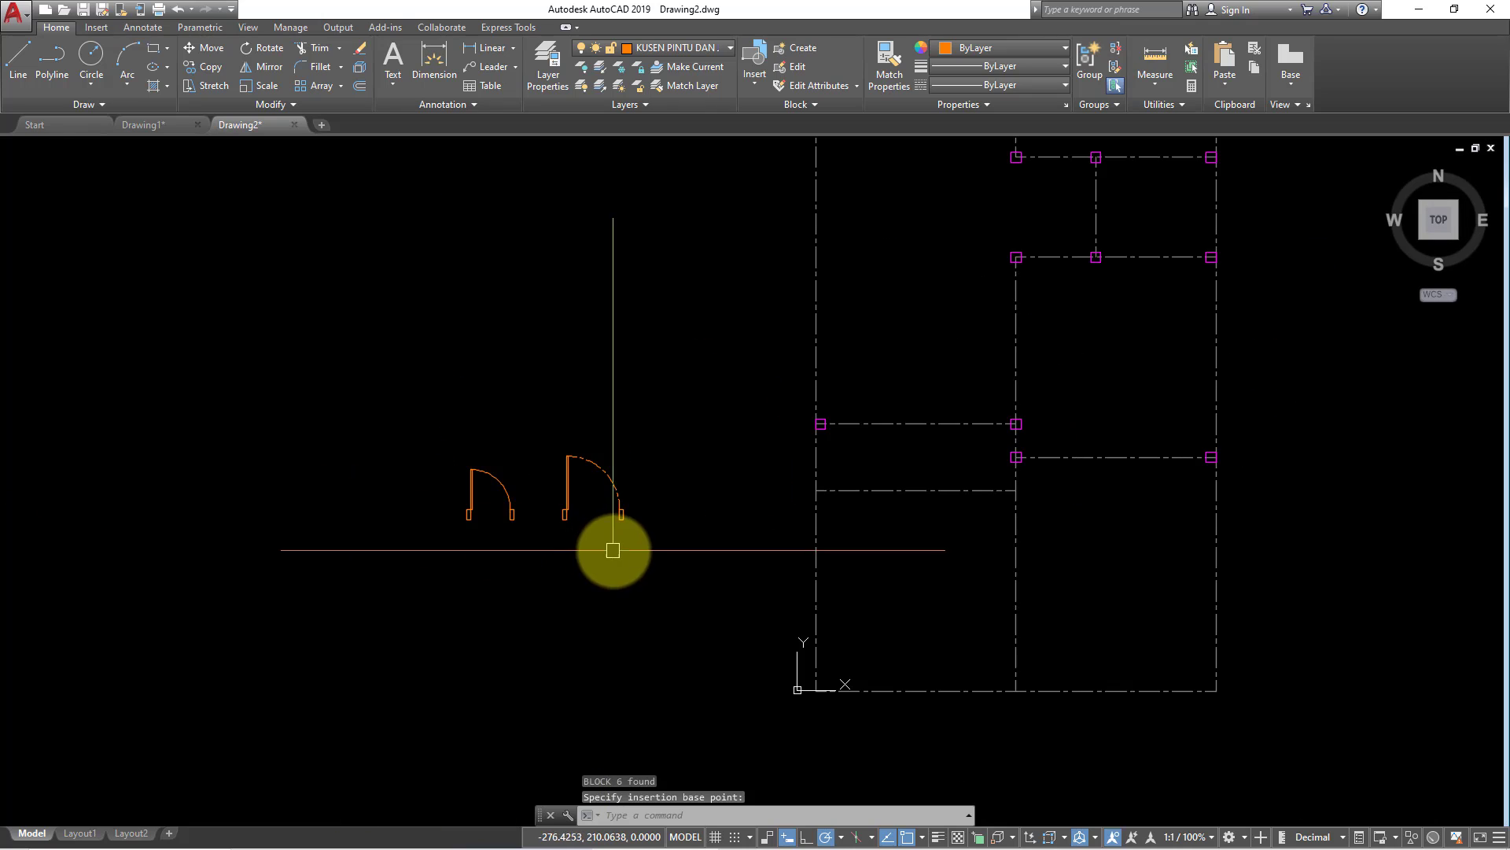
scroll(448, 579, down, 2)
middle_drag(448, 579, 421, 590)
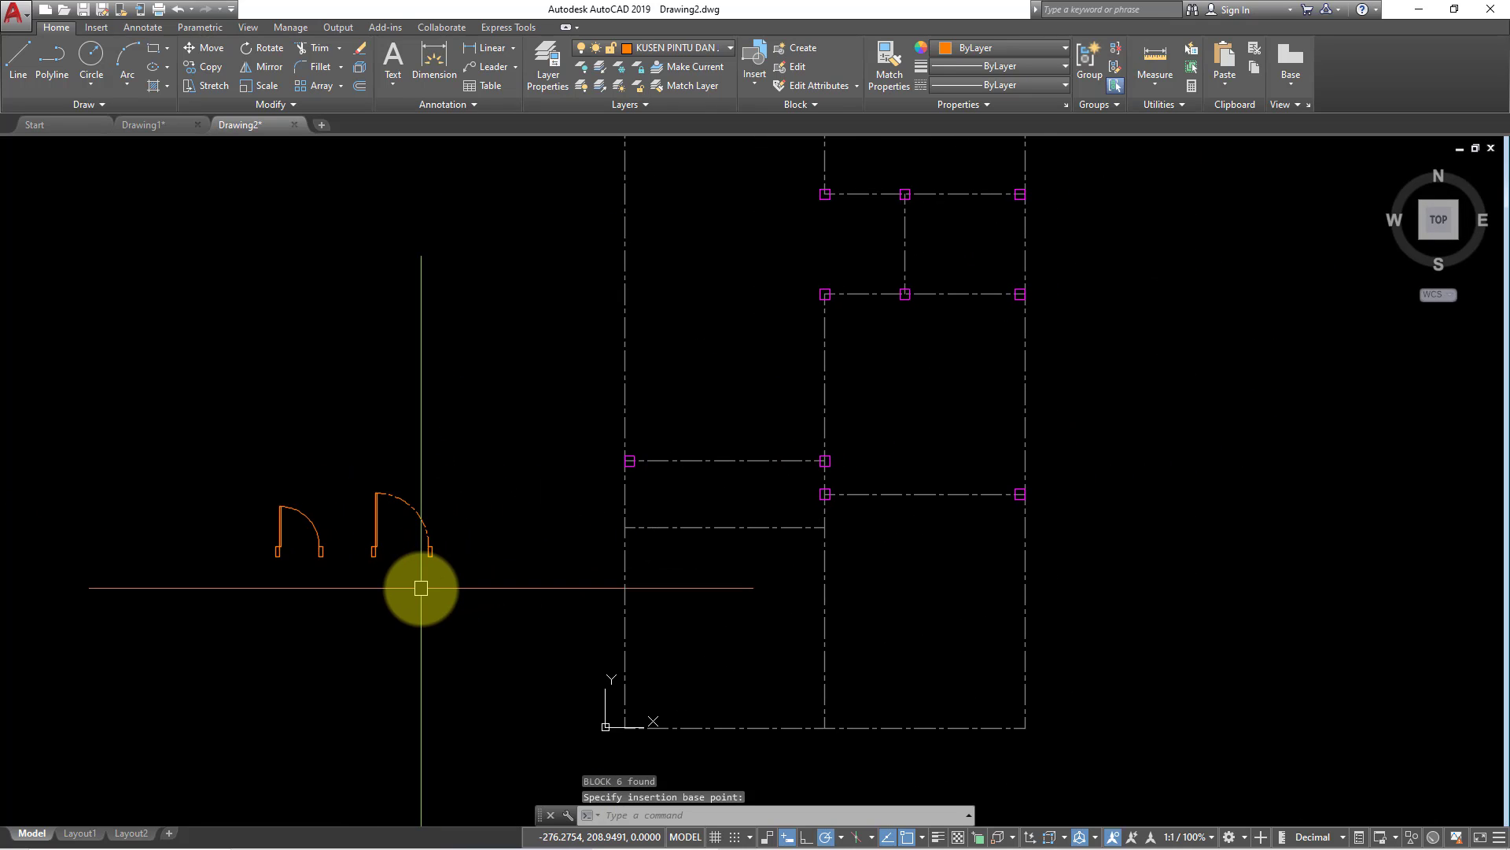
scroll(408, 576, up, 2)
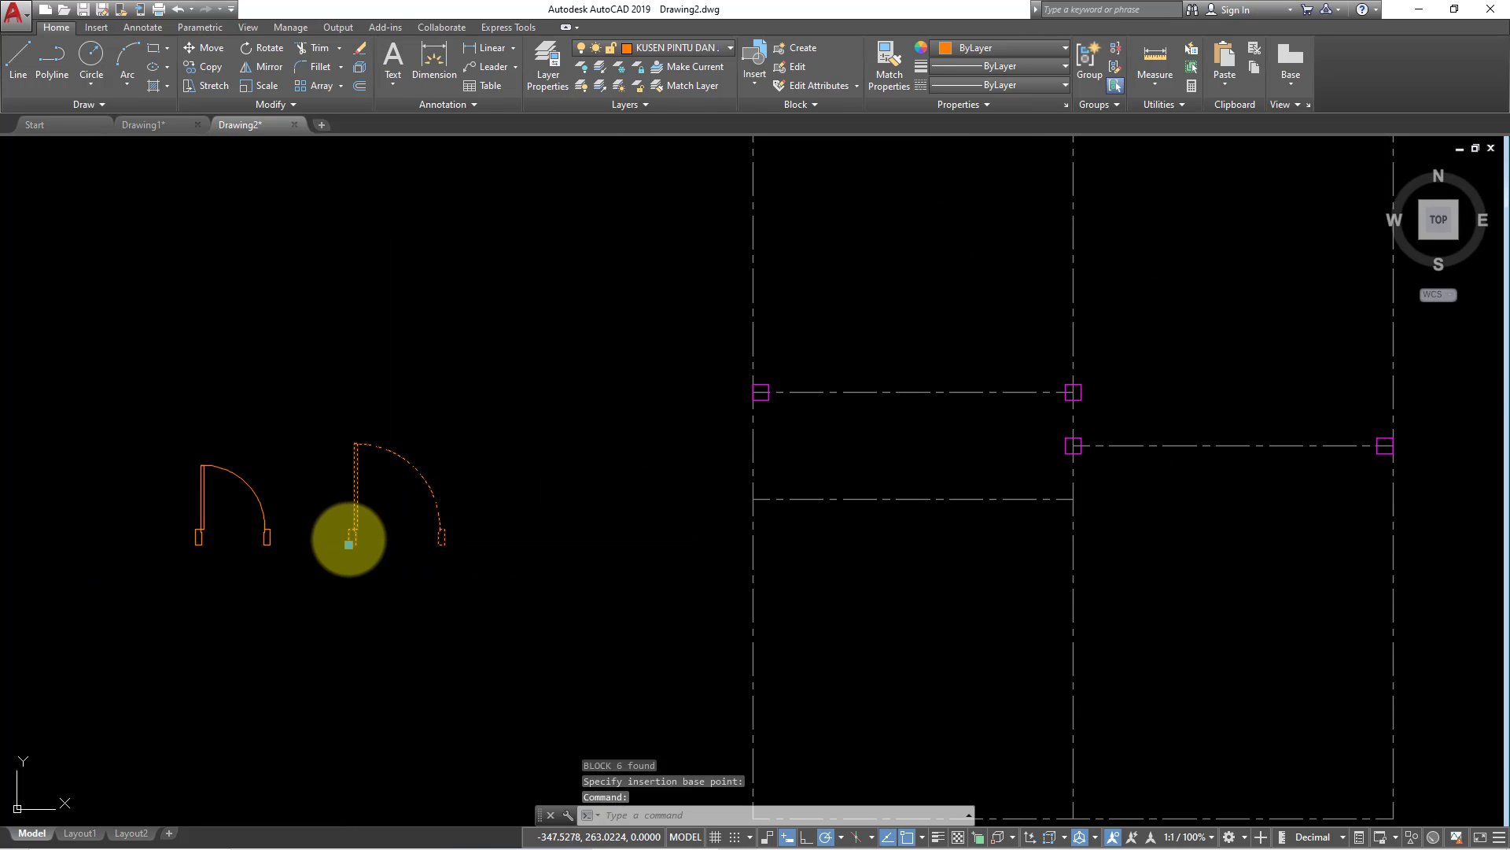
click(354, 547)
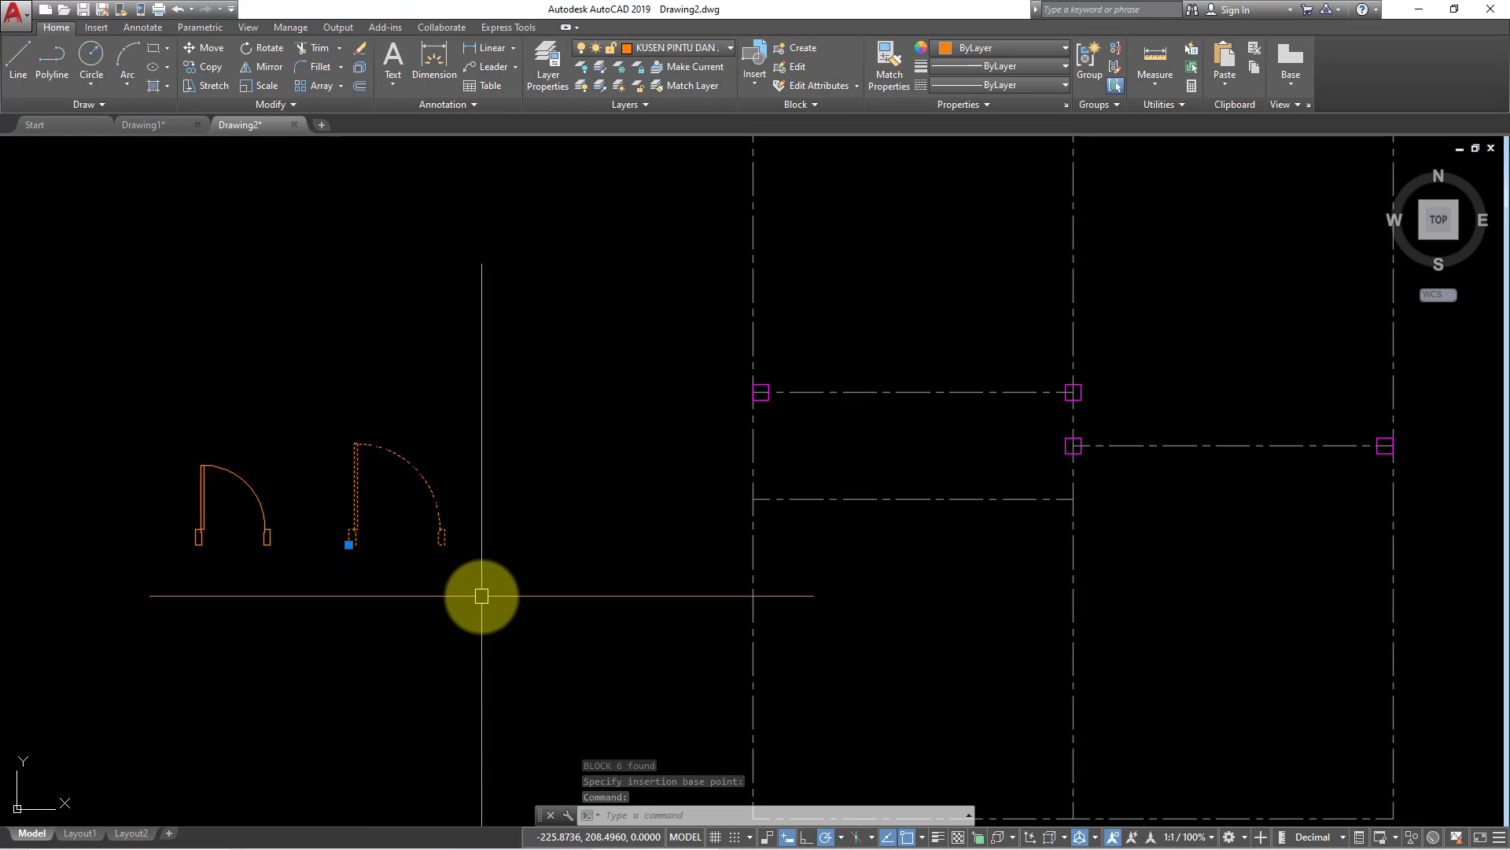
Move the door block from its corner into a wall opening of the plan.
text(m)
key(Return)
click(351, 543)
scroll(944, 366, up, 2)
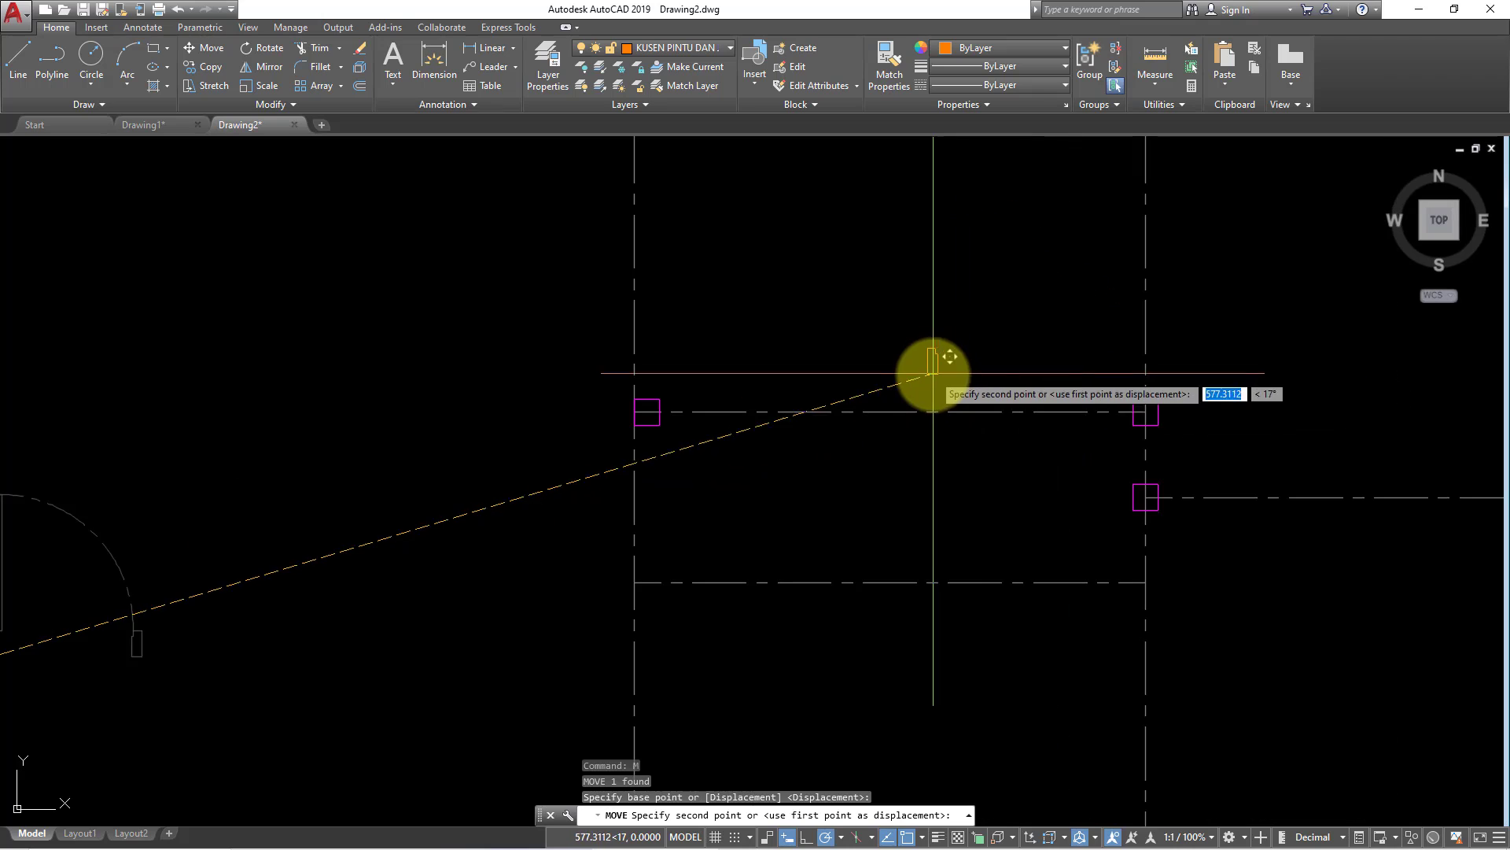
click(933, 373)
Mirror the placed door across a vertical axis to flip its swing.
drag(1051, 370, 849, 337)
middle_drag(849, 337, 815, 493)
text(MI)
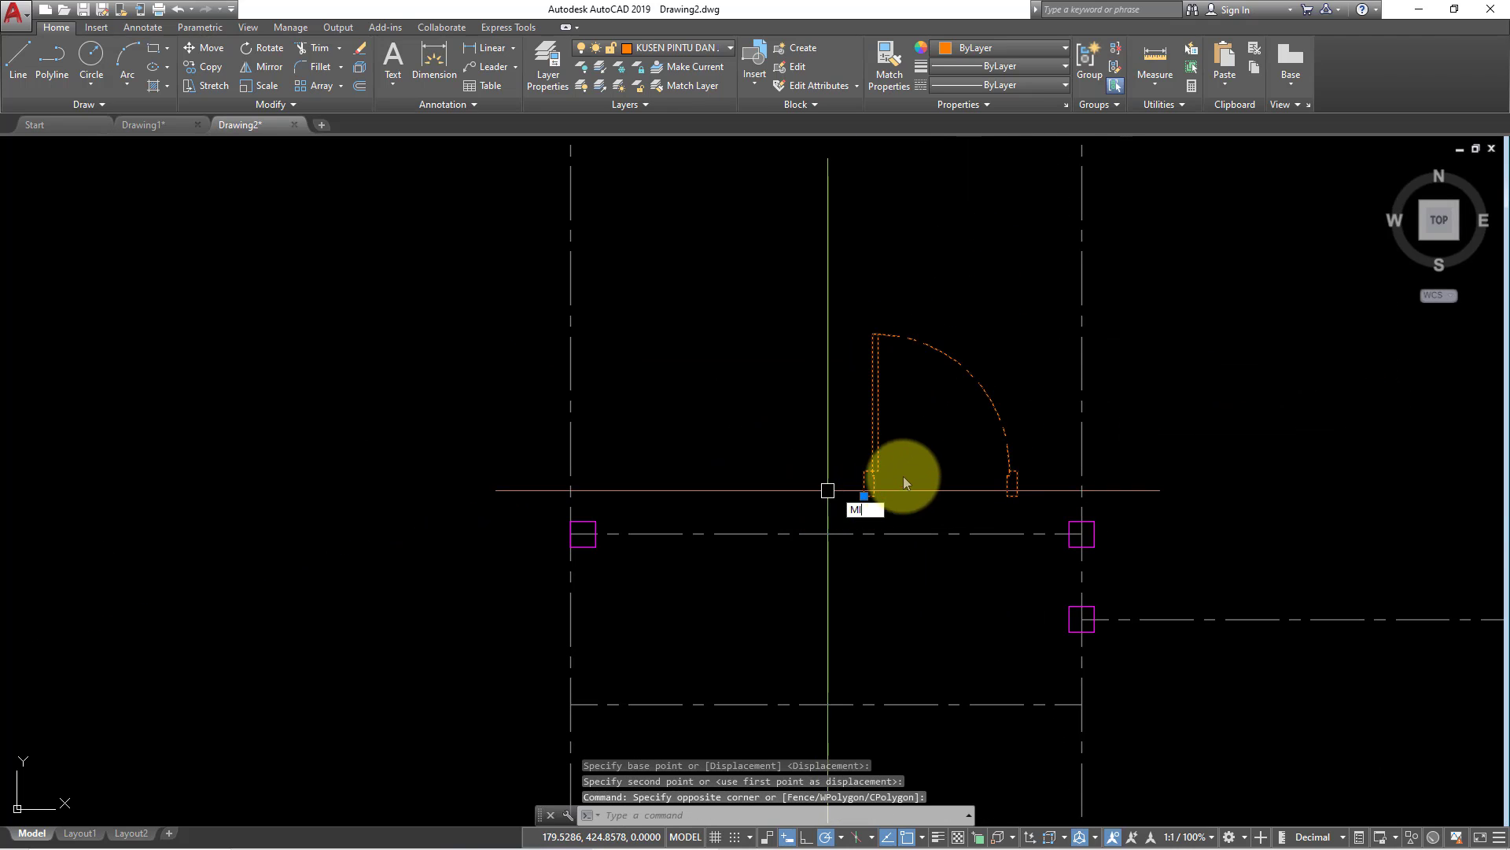
key(Return)
click(944, 463)
click(966, 437)
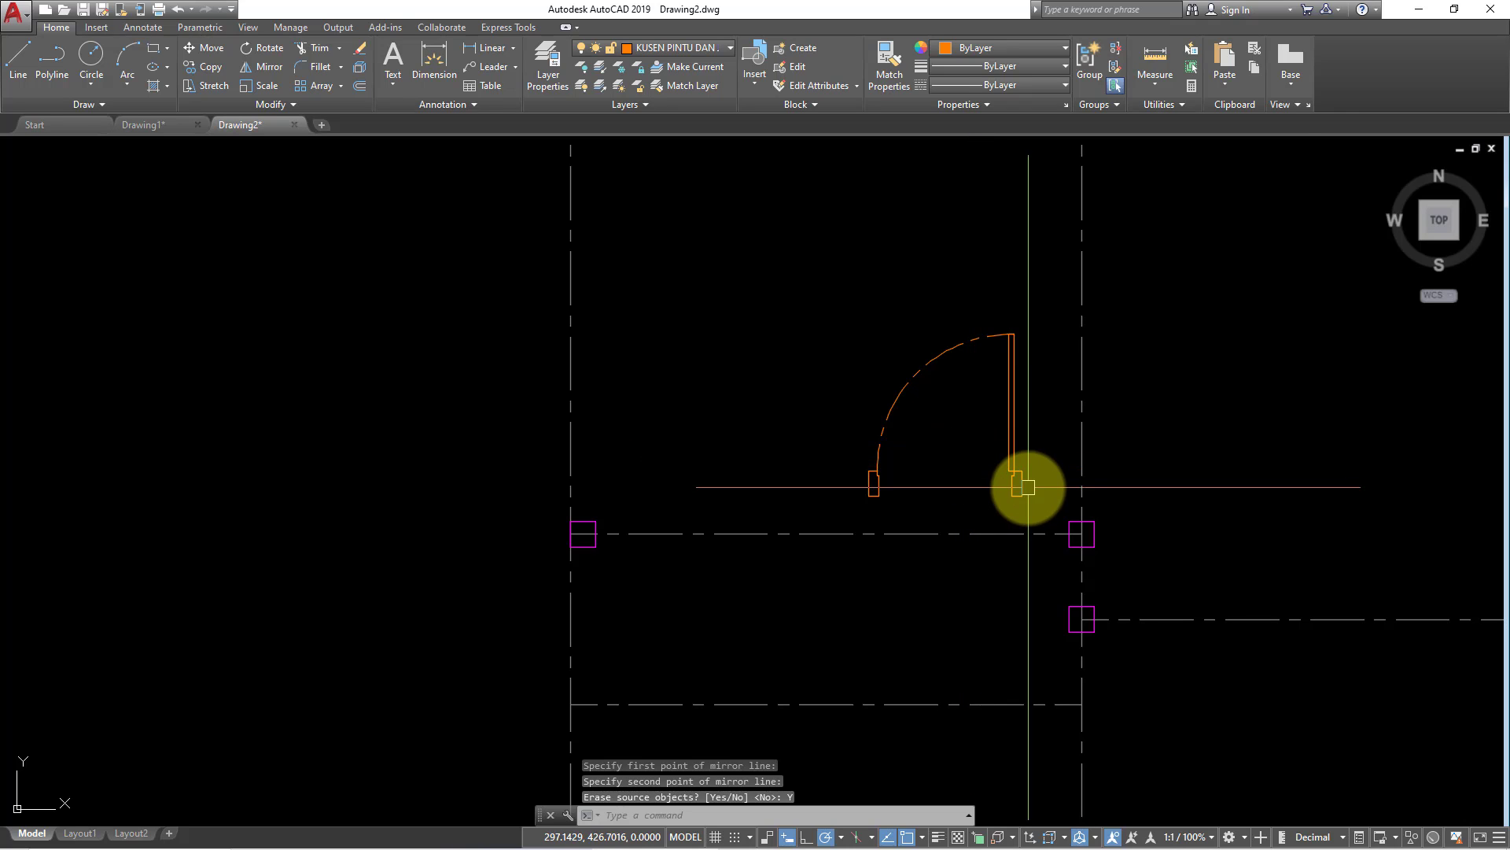
Move the flipped door against the wall column.
text(M)
key(Return)
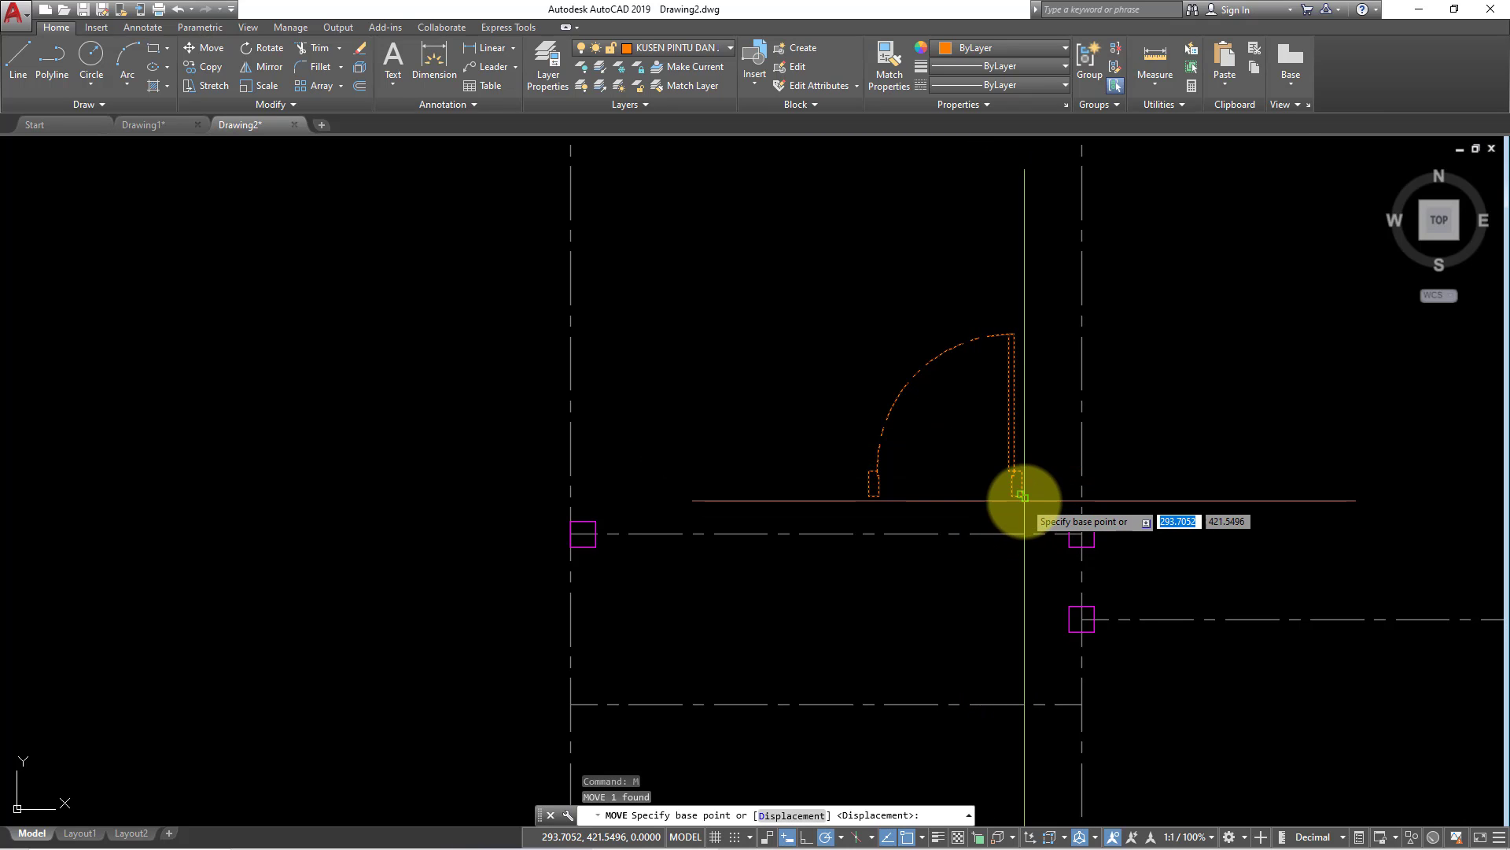
click(1022, 495)
scroll(1036, 543, up, 2)
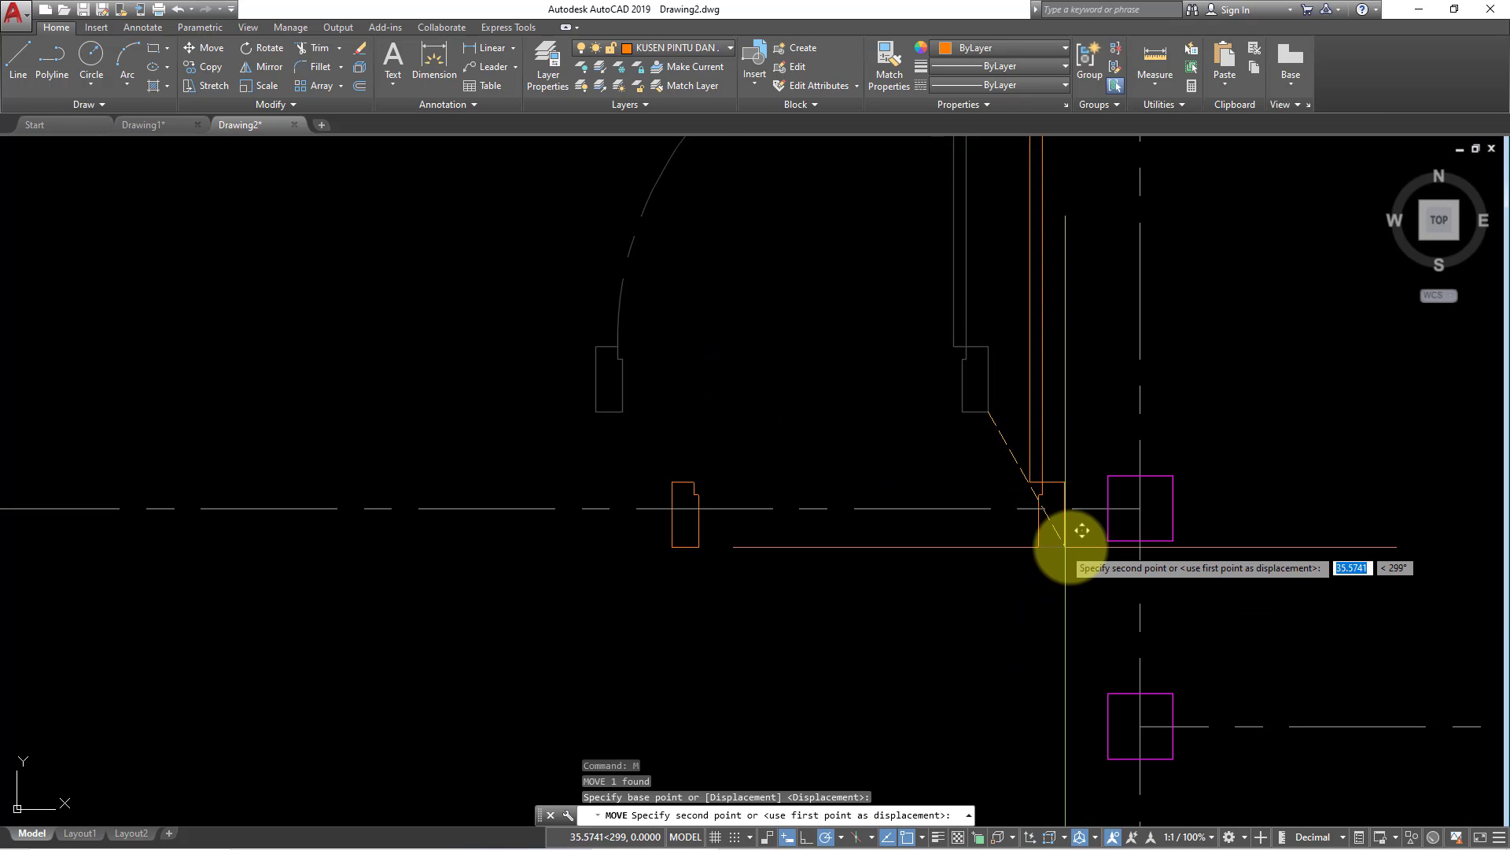
click(1107, 541)
scroll(983, 504, down, 3)
Copy the door into two upper wall openings and select the middle copy.
click(975, 456)
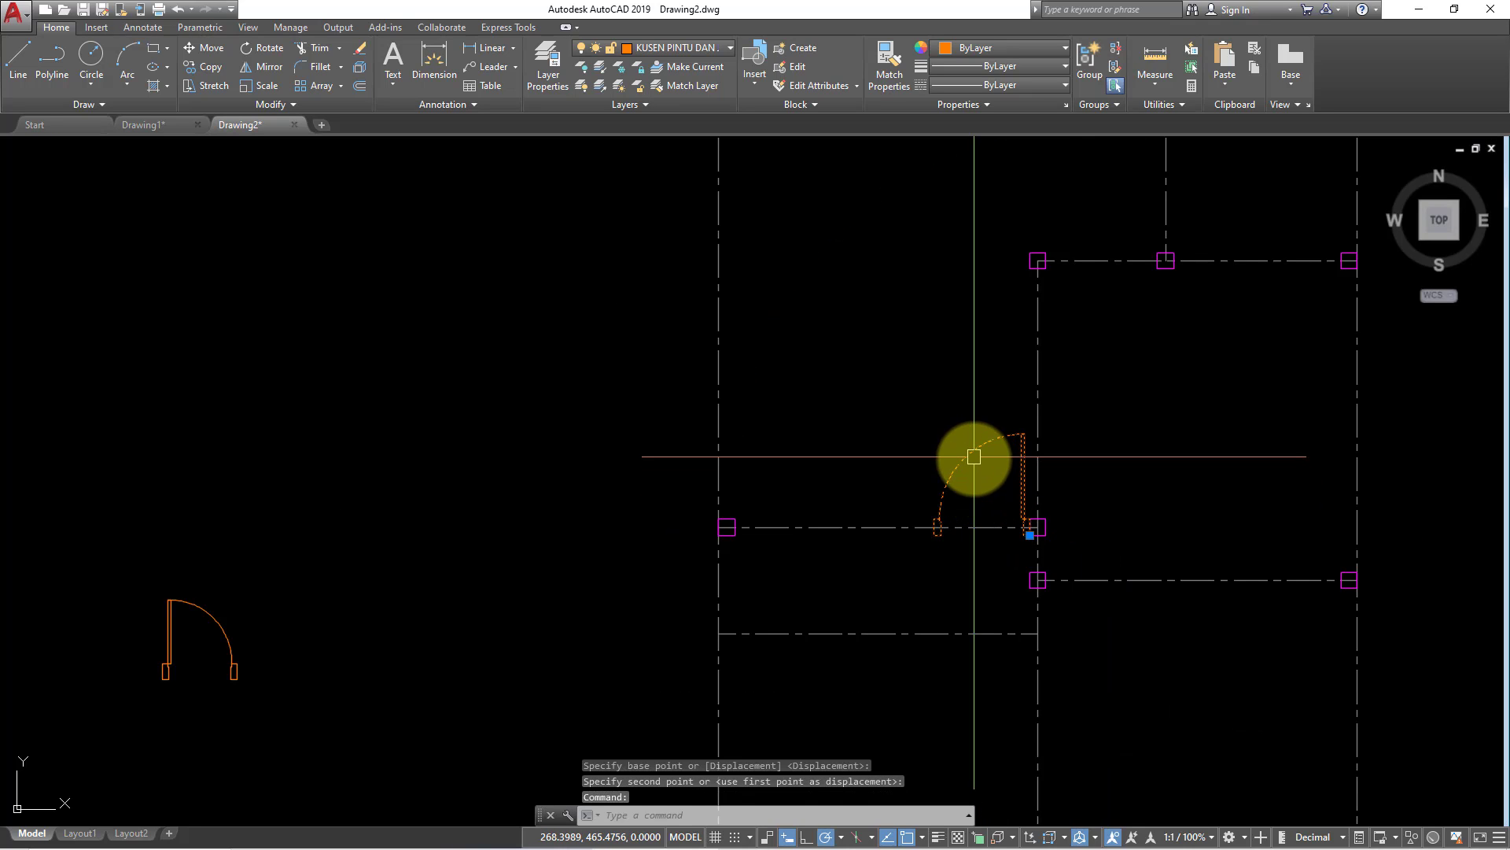
text(CO)
key(Return)
click(982, 478)
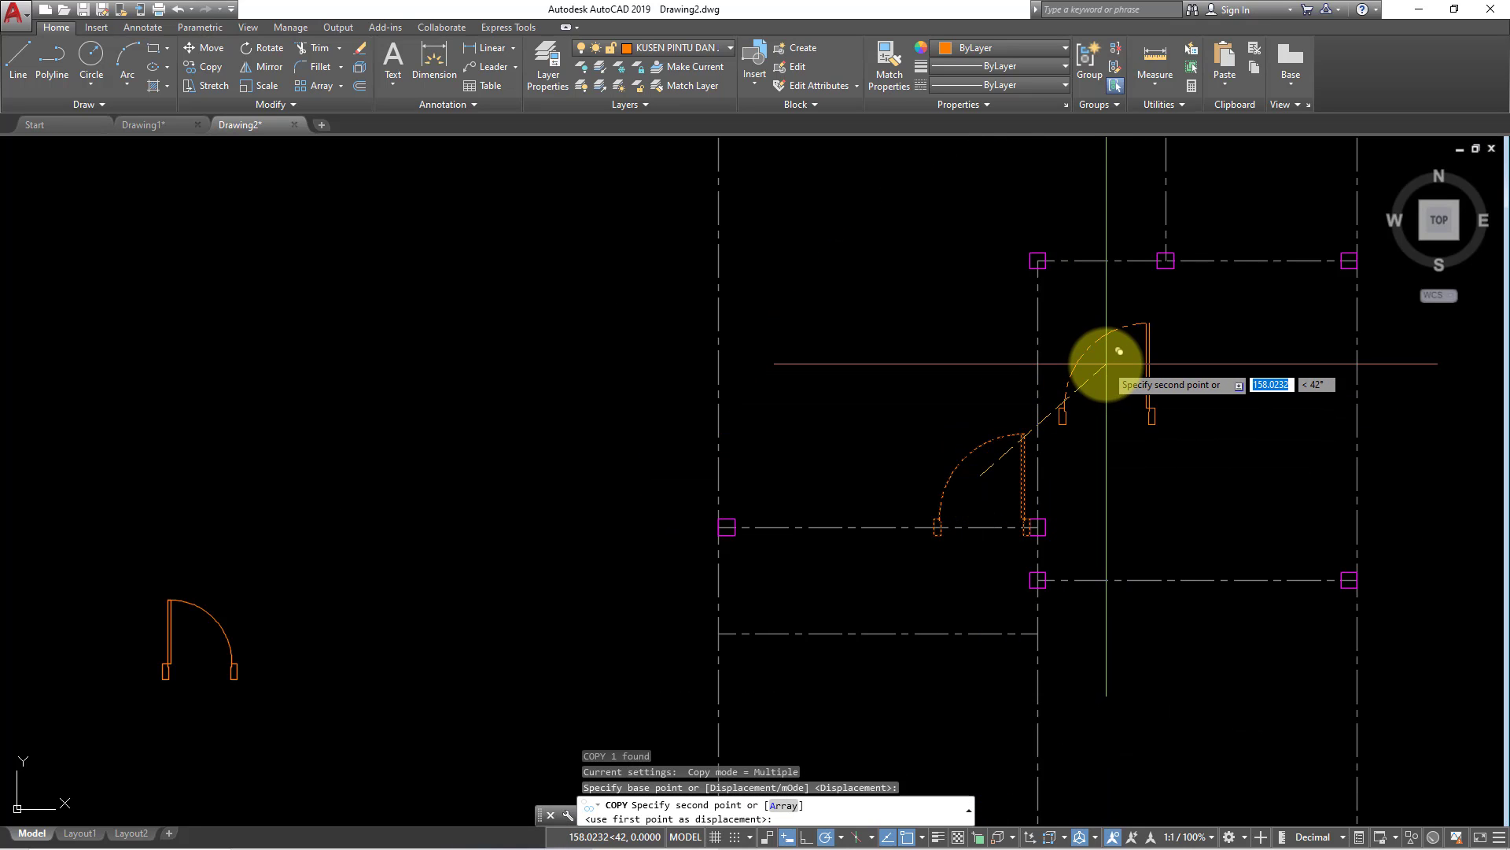
mouse_move(1112, 368)
middle_down()
mouse_move(1085, 509)
mouse_move(1095, 639)
middle_up()
click(1074, 478)
click(1074, 326)
key(Escape)
middle_drag(1091, 559, 1075, 450)
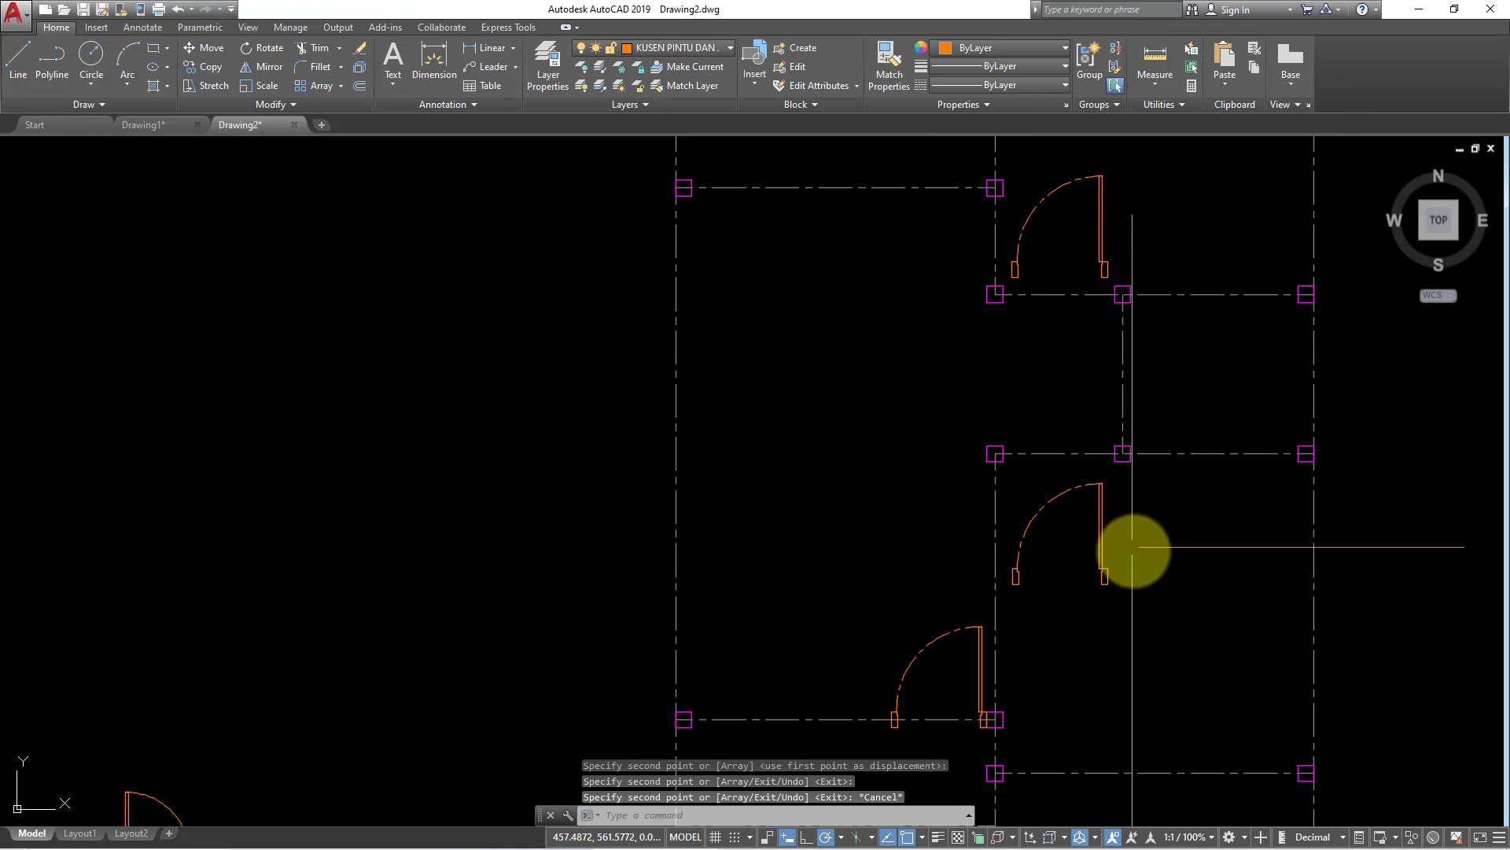
drag(1130, 546, 1067, 543)
Rotate the middle door copy 180 degrees.
key(Return)
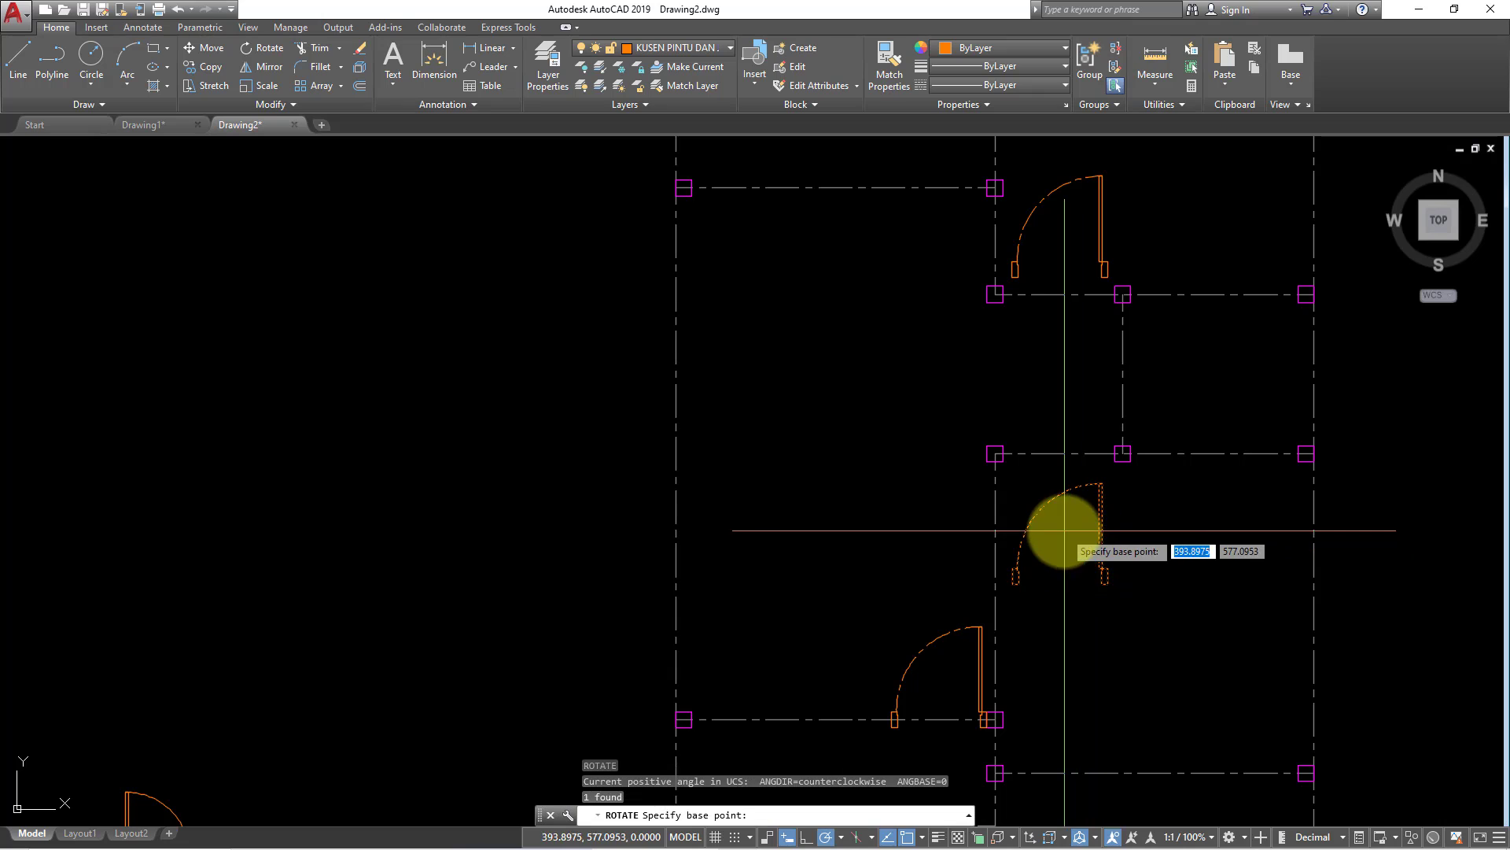
click(1018, 531)
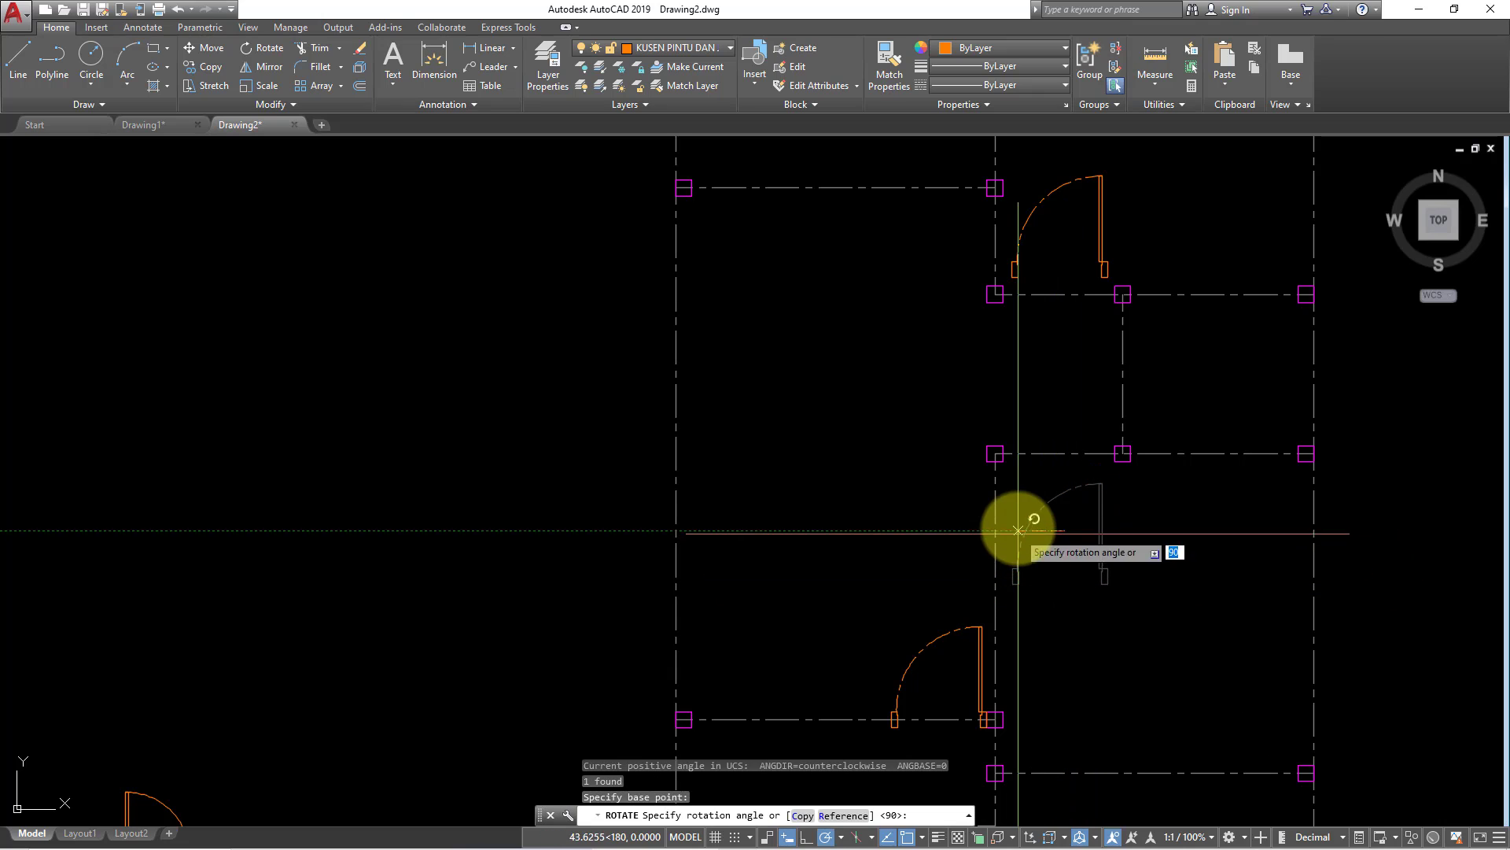
click(863, 530)
scroll(1035, 518, up, 2)
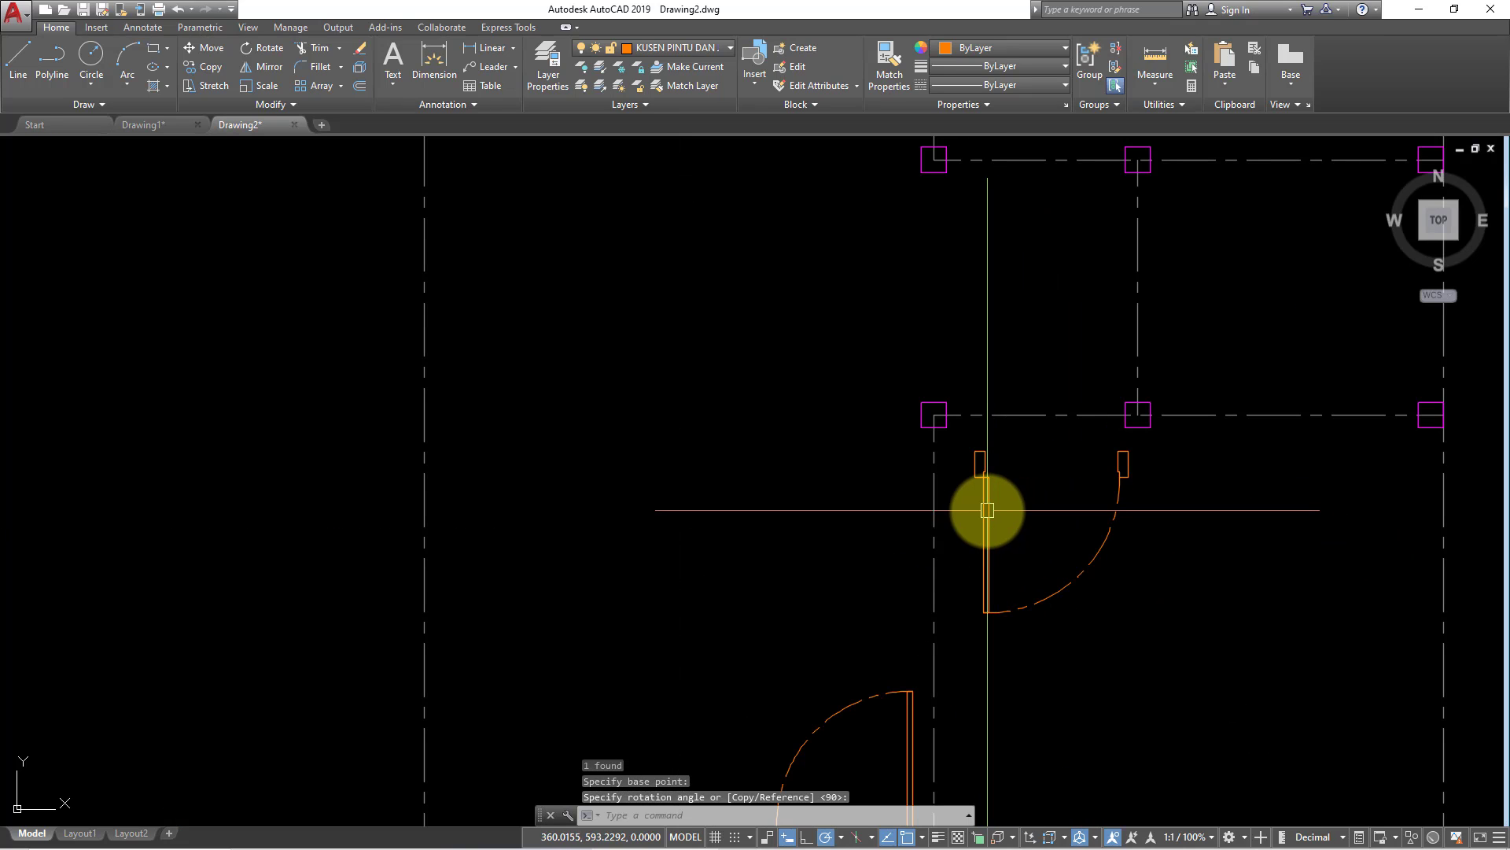
Move the rotated door from its corner against the wall column.
text(m)
key(Return)
scroll(961, 438, up, 2)
scroll(988, 449, up, 1)
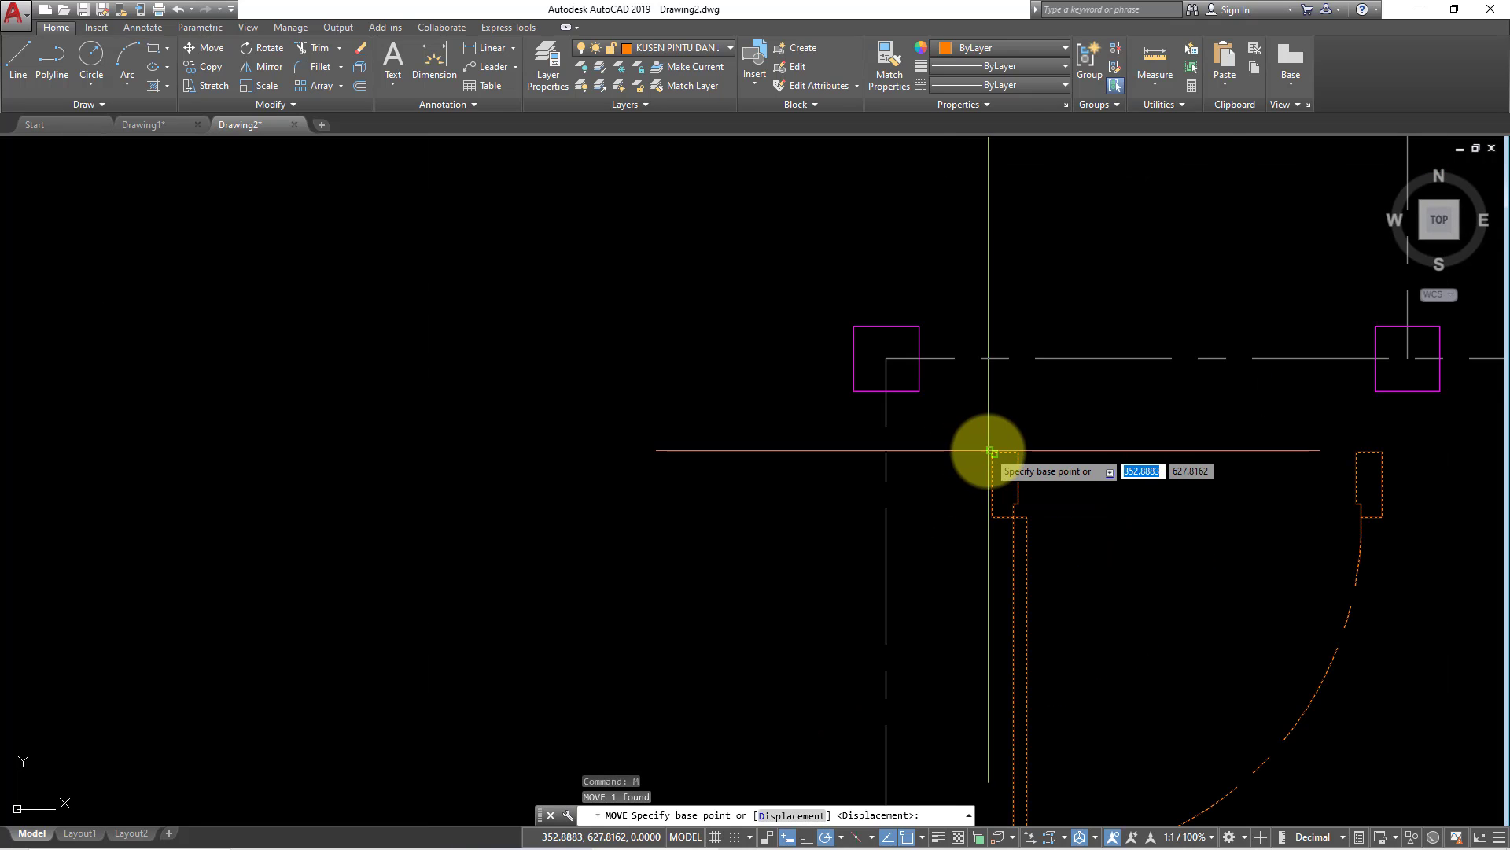
click(993, 451)
scroll(1021, 496, down, 3)
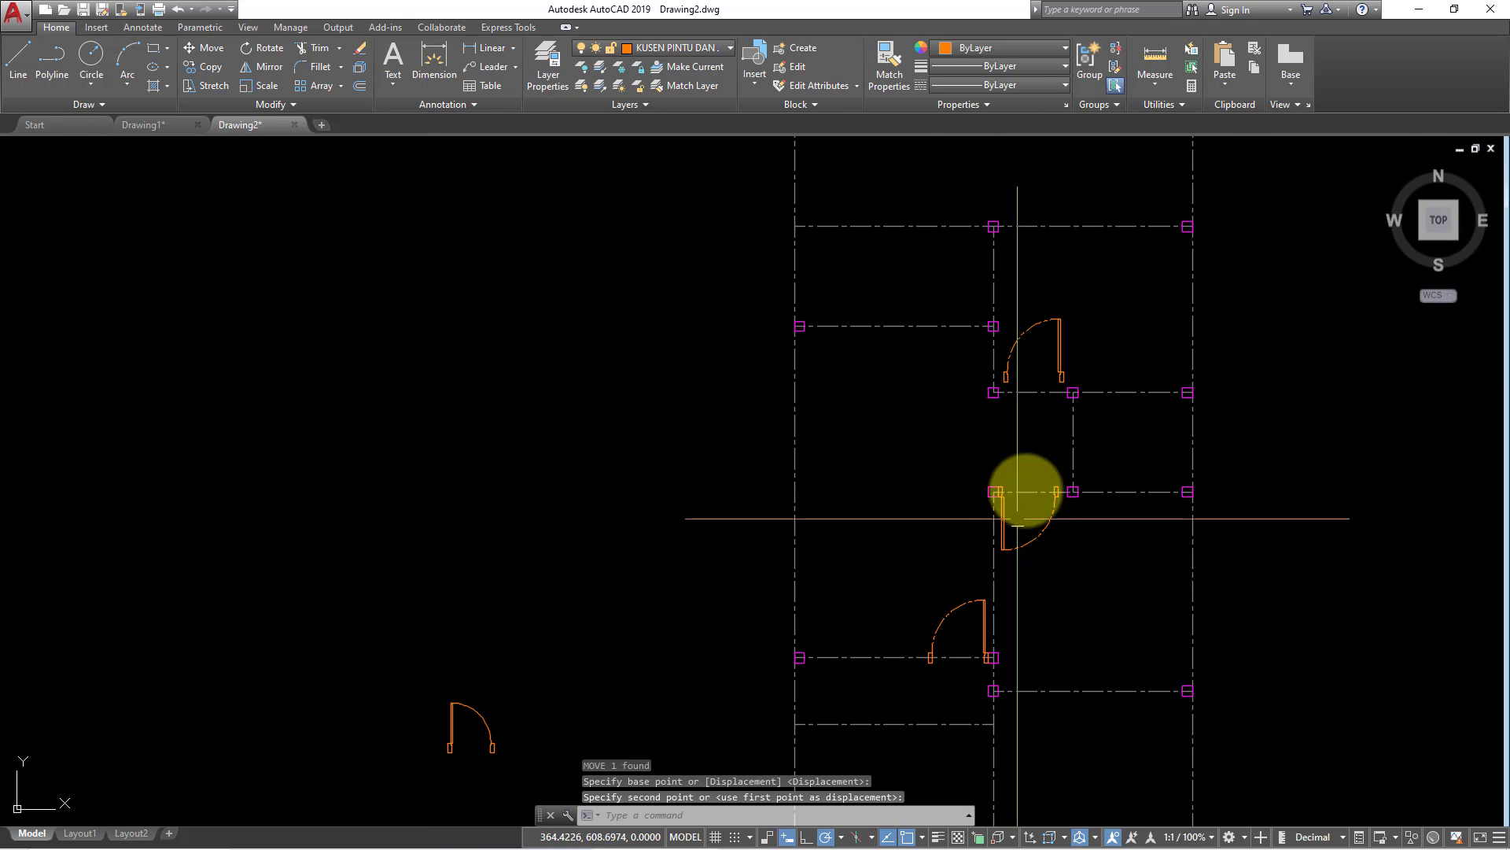
scroll(1014, 487, up, 2)
click(1036, 443)
Erase the extra upper door copy.
click(1050, 416)
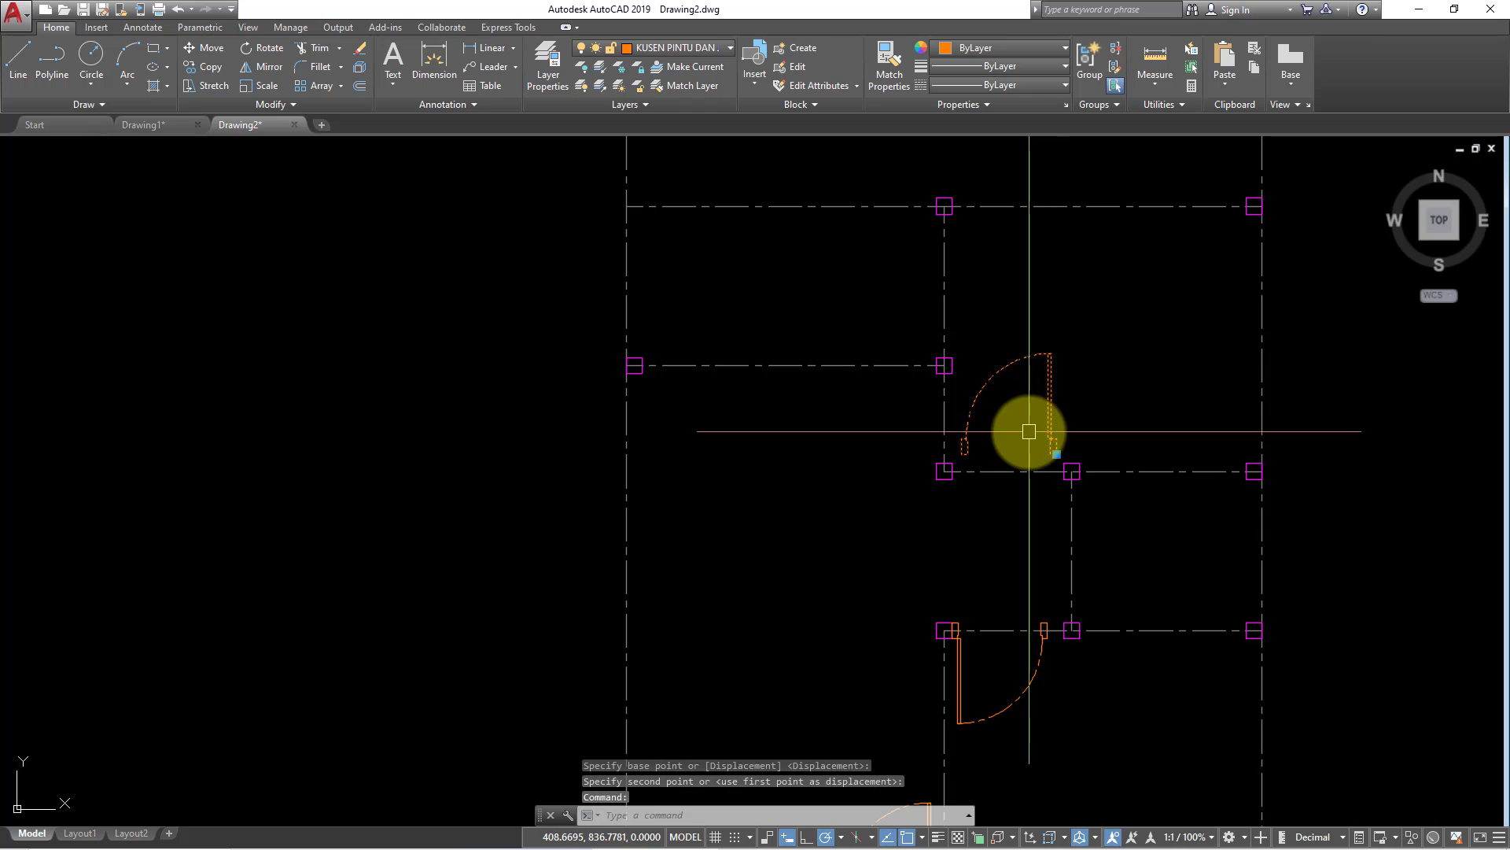
text(e)
key(Return)
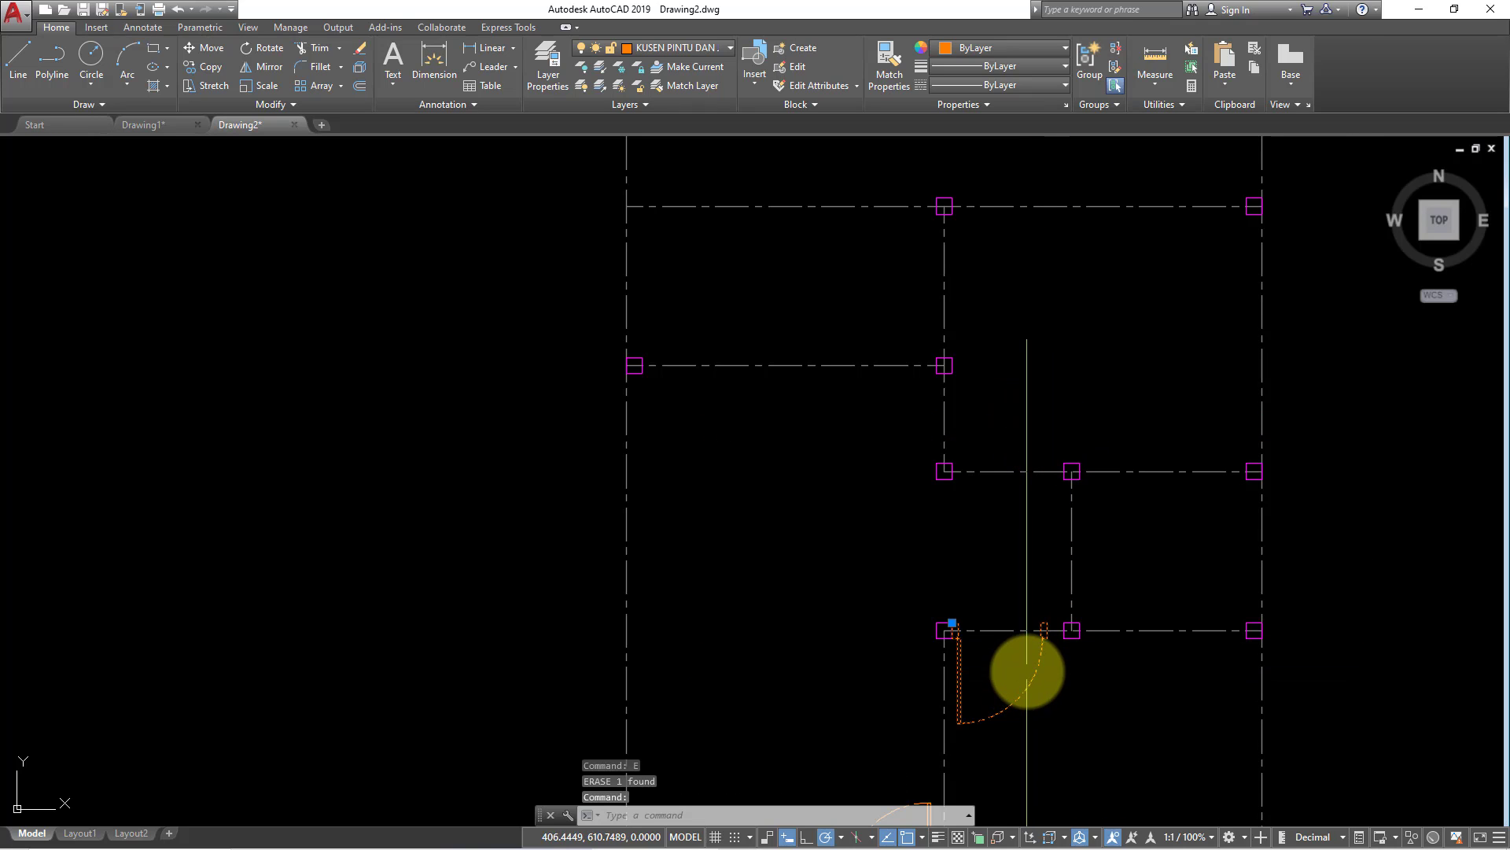
Mirror a door about a horizontal line, keeping the original.
text(i)
key(Return)
click(1071, 546)
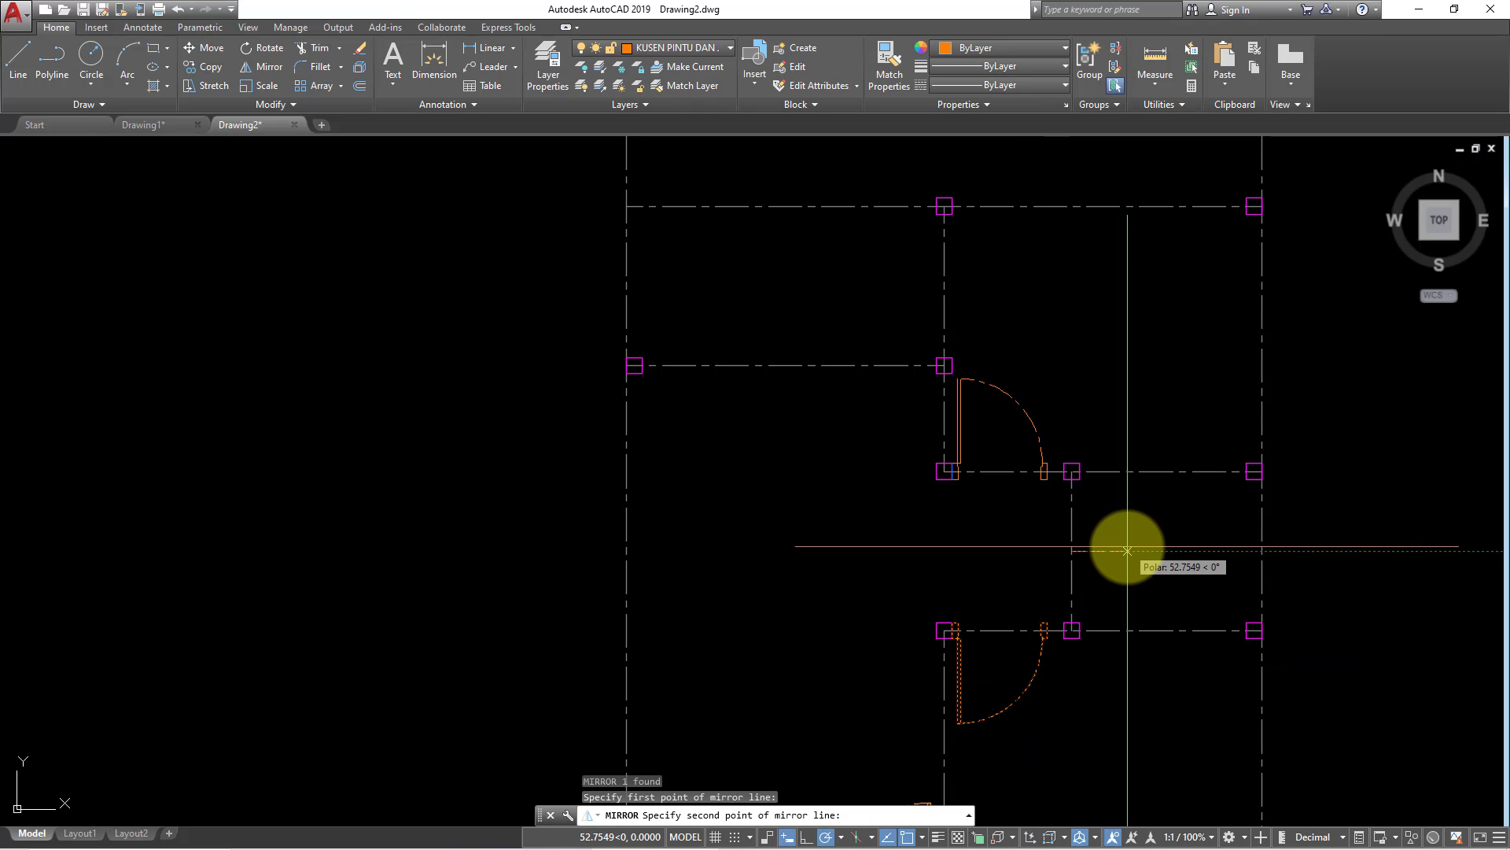
click(1127, 546)
key(Return)
scroll(1128, 546, down, 2)
middle_drag(1073, 550, 982, 550)
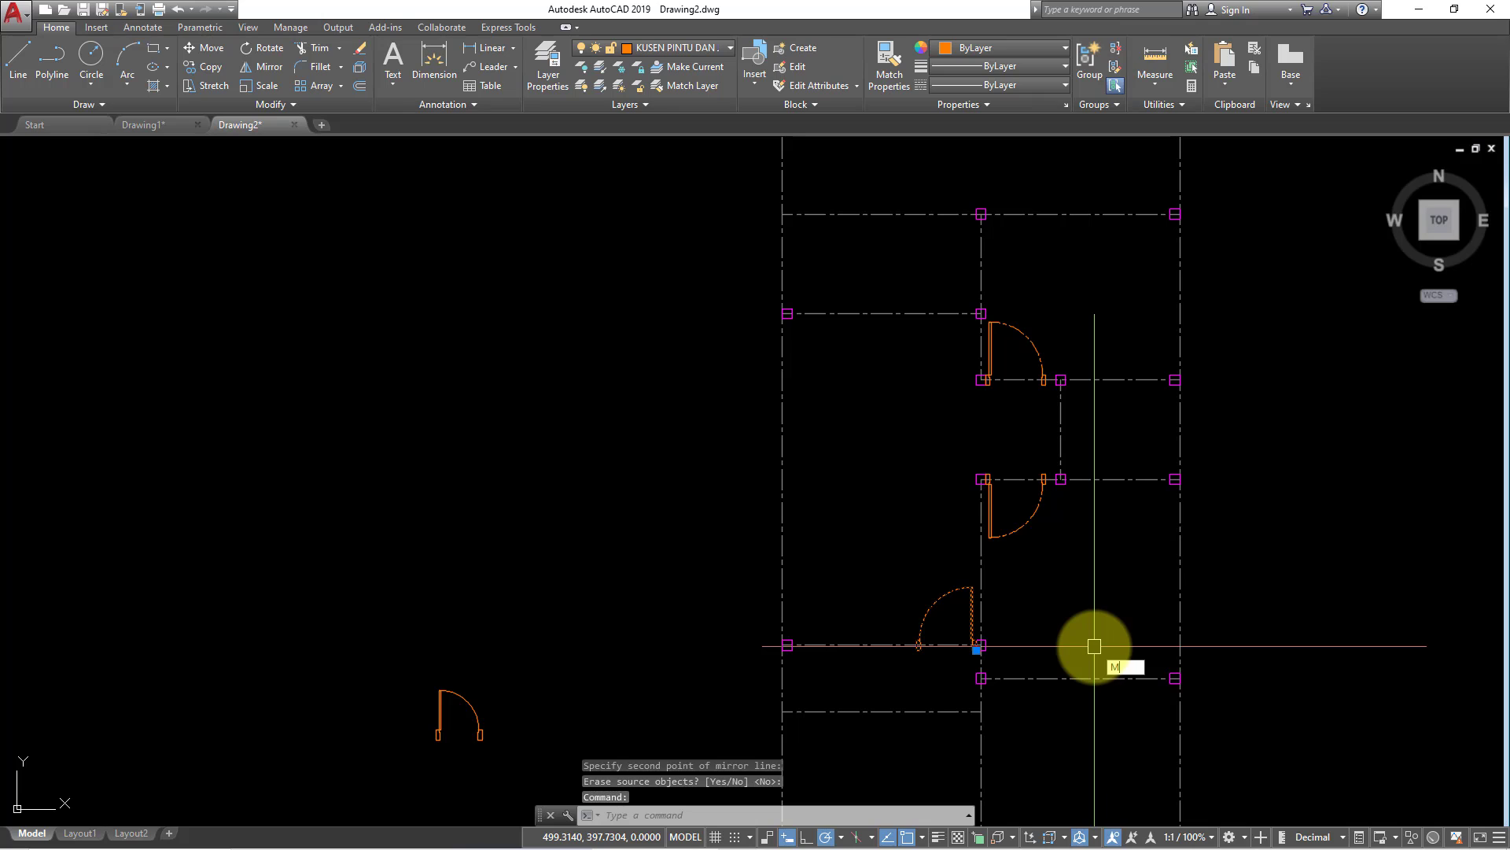
Mirror another door about a horizontal line, keeping the original, so it swings the opposite way.
text(i)
key(Return)
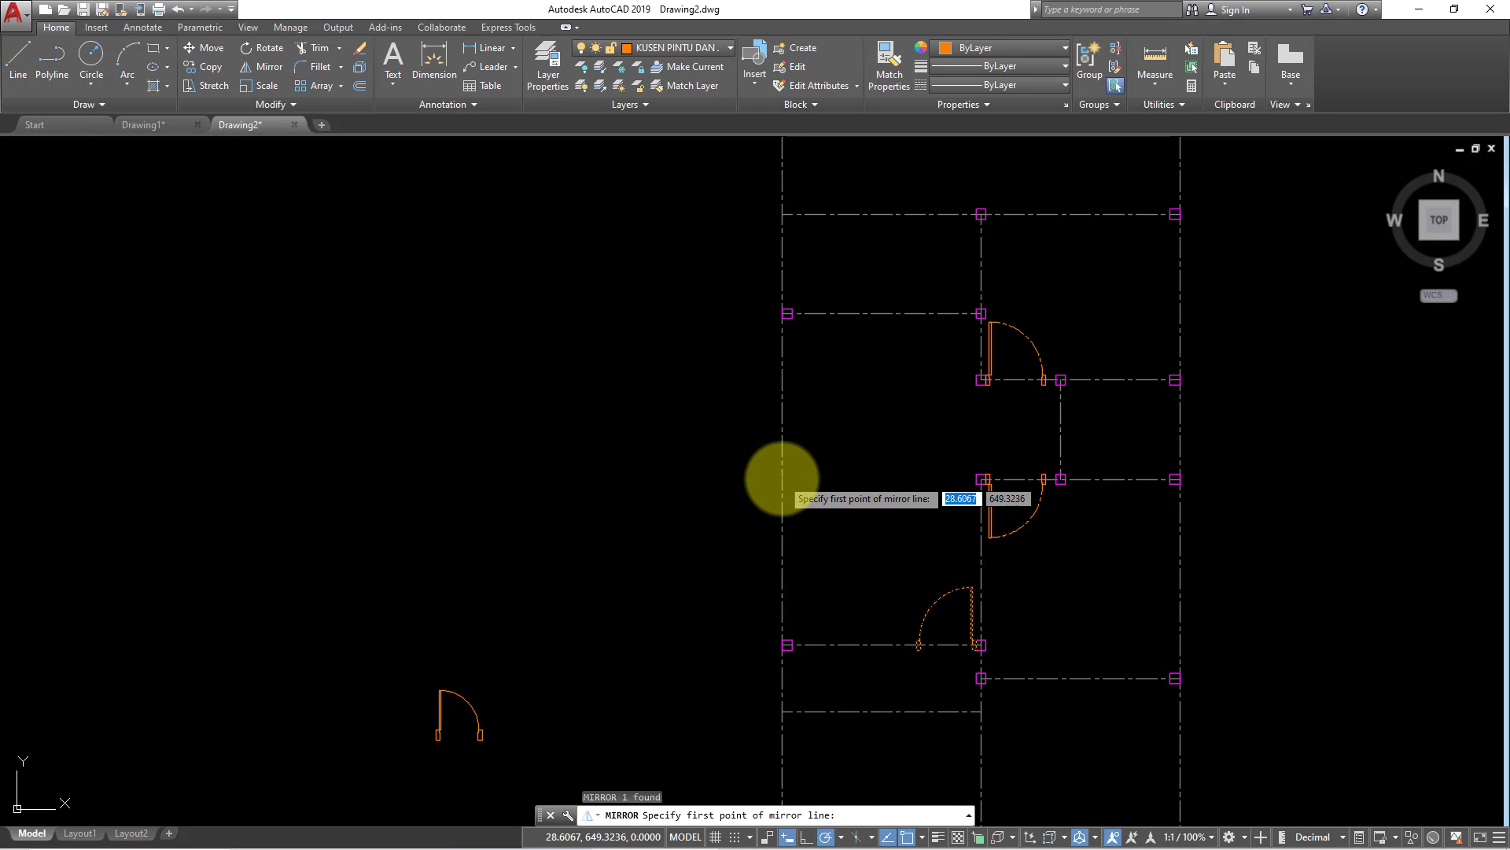
click(782, 479)
click(839, 478)
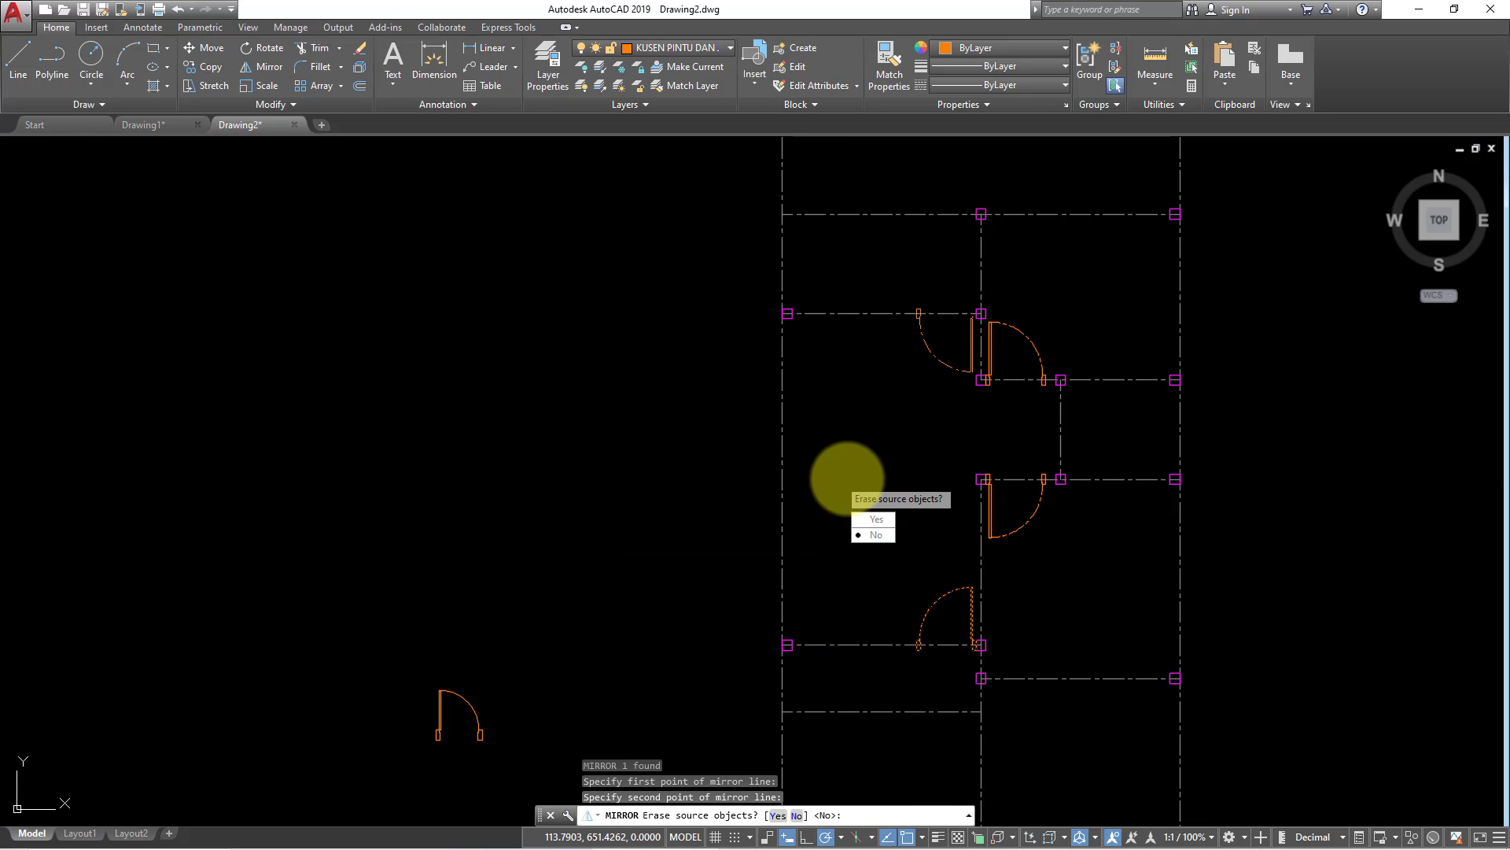
text(n)
key(Return)
scroll(980, 342, up, 4)
scroll(944, 354, down, 3)
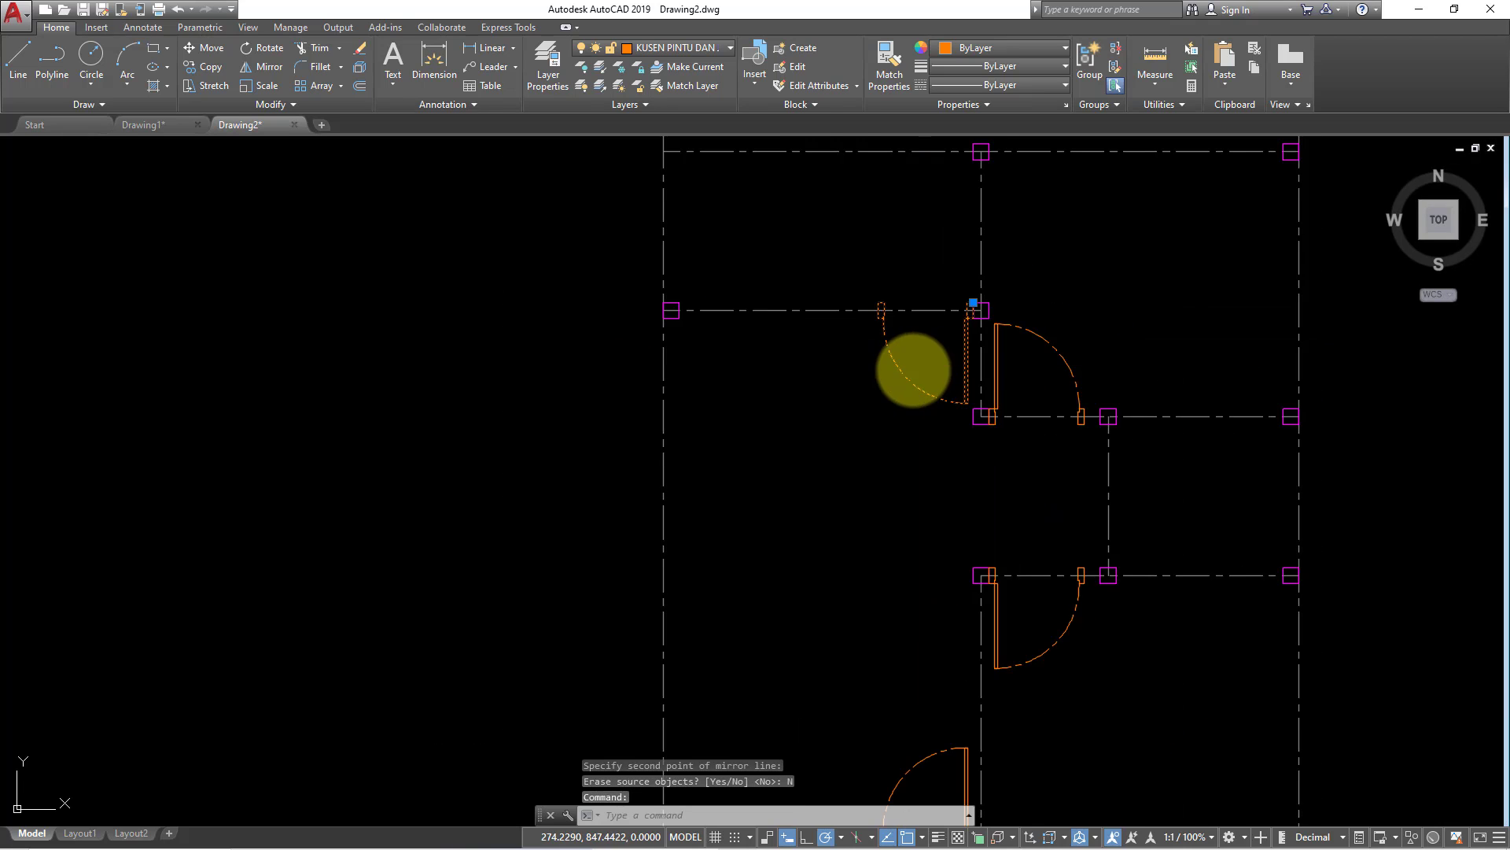
scroll(833, 323, down, 2)
key(Escape)
middle_drag(813, 460, 716, 480)
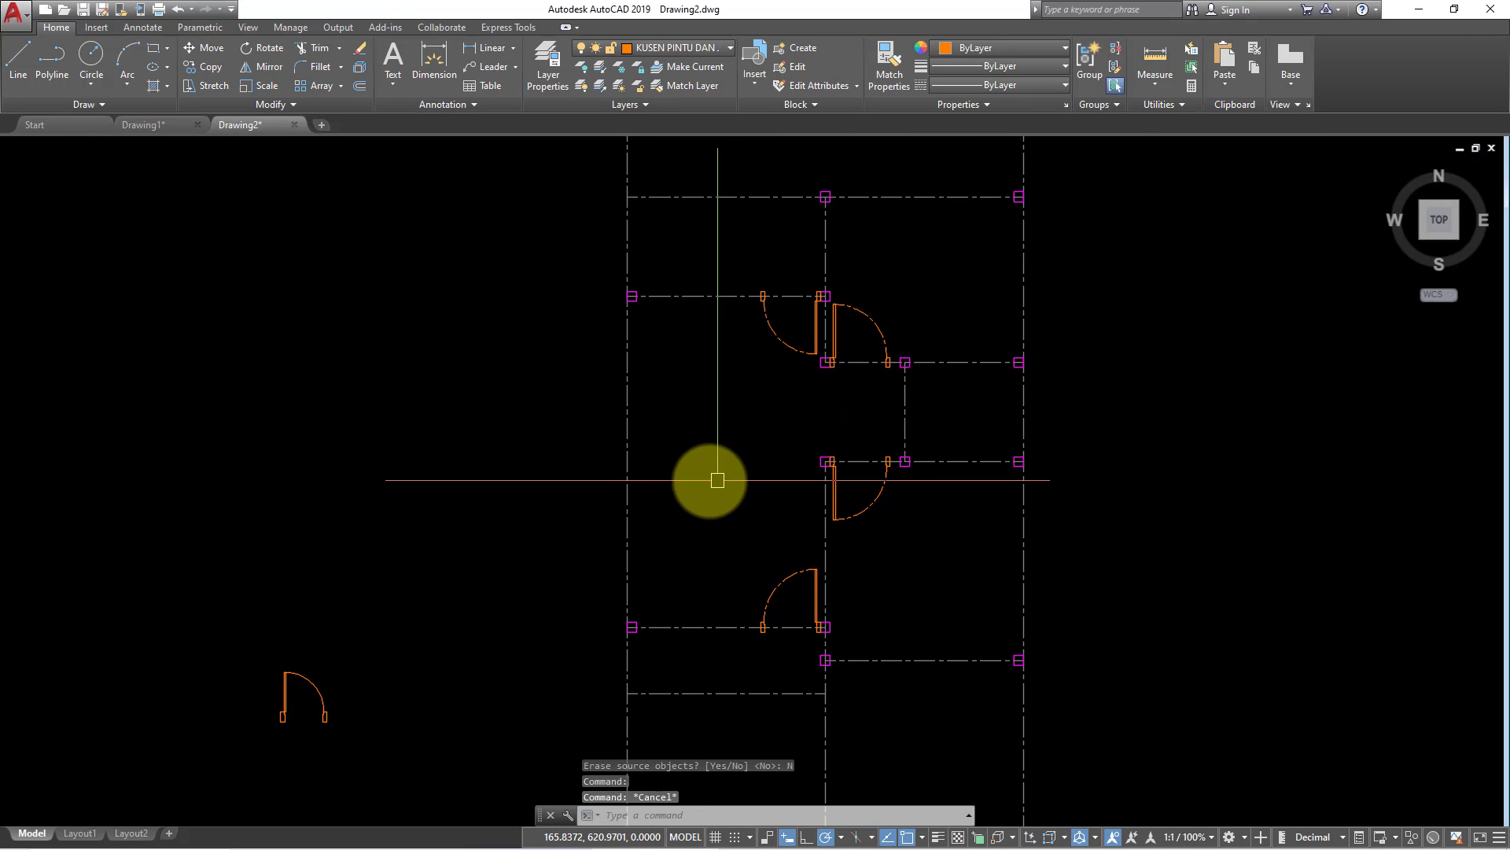
click(364, 720)
Move the spare door from outside into the plan.
click(240, 543)
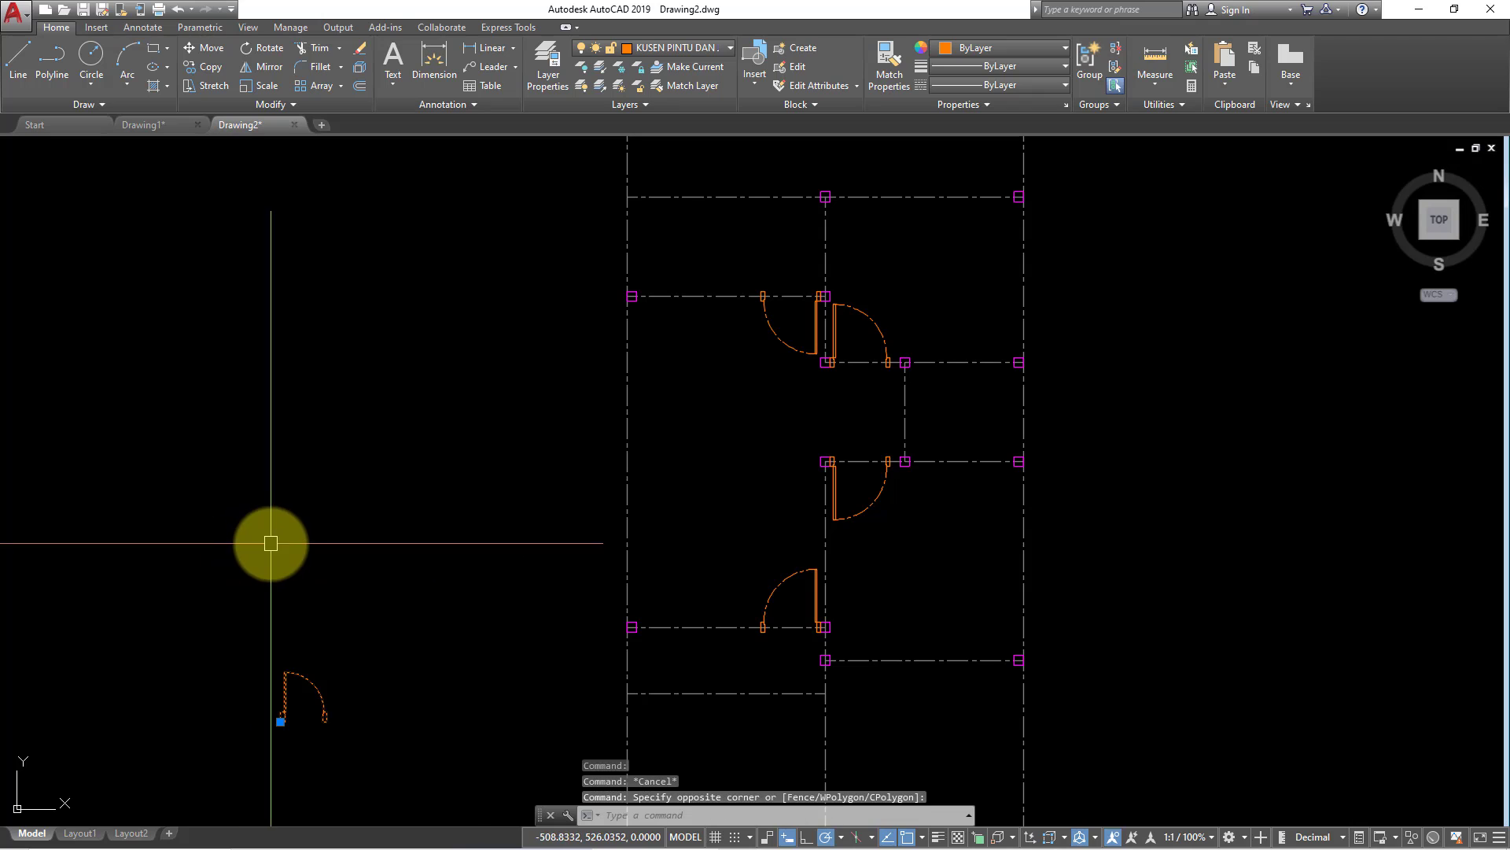
text(M)
key(Return)
click(280, 719)
scroll(967, 421, up, 3)
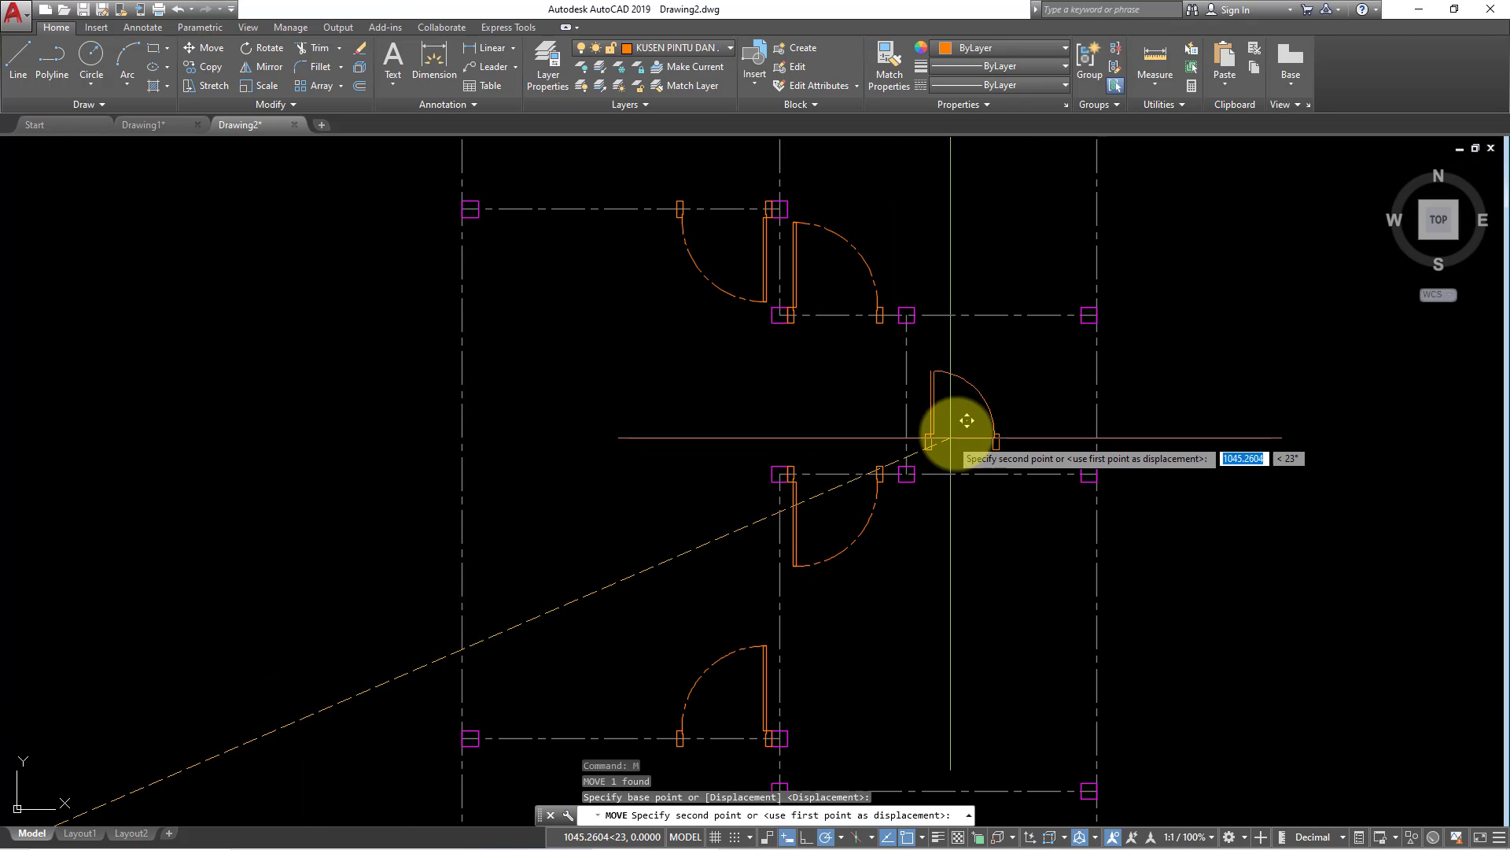
key(Escape)
scroll(991, 435, up, 3)
Rotate the newly placed door to 270 degrees.
click(991, 435)
click(915, 382)
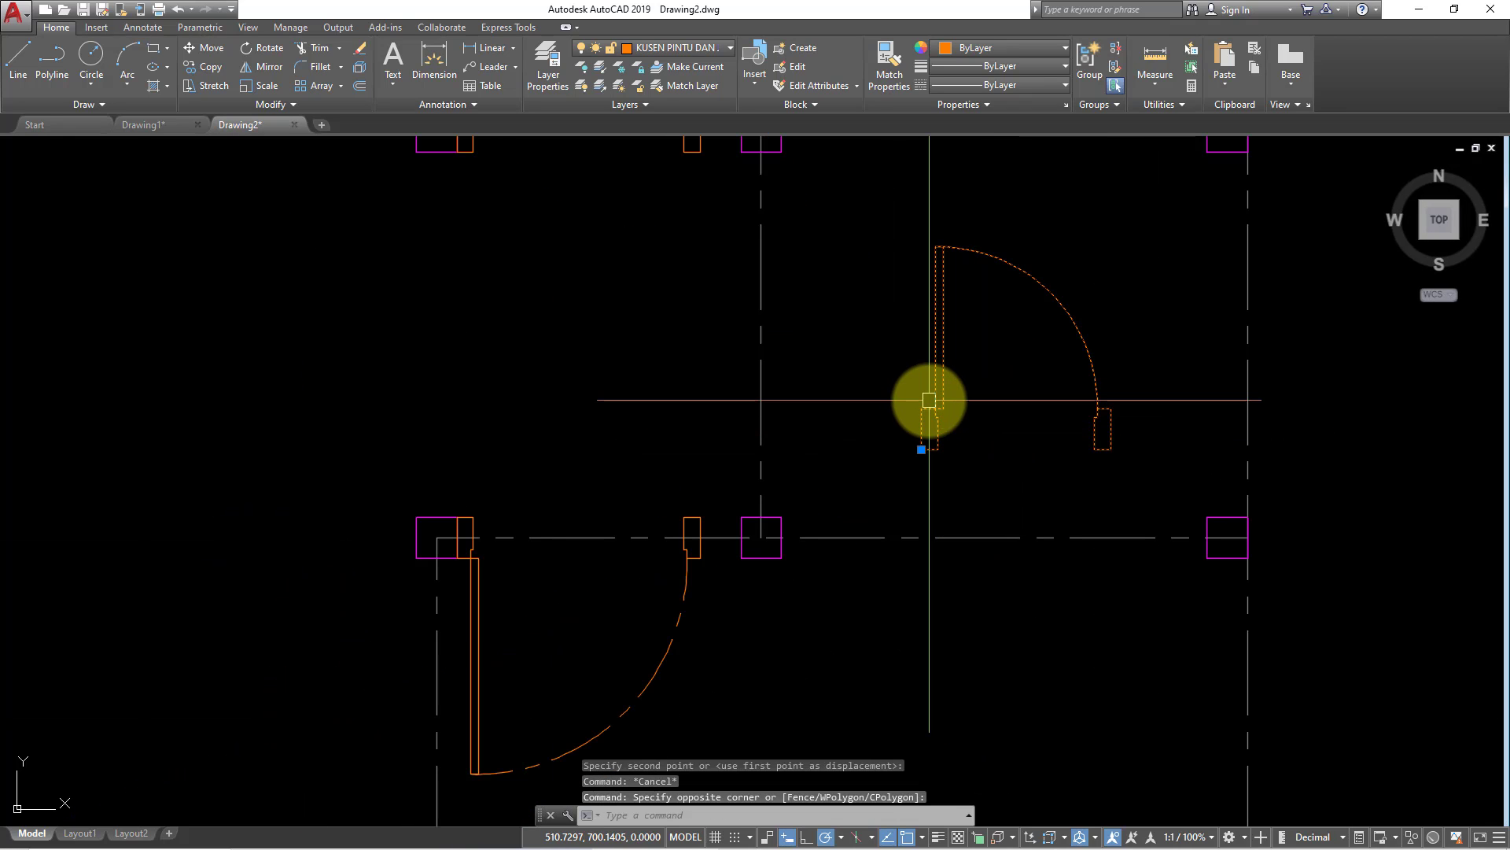
text(ro)
key(Return)
click(1016, 361)
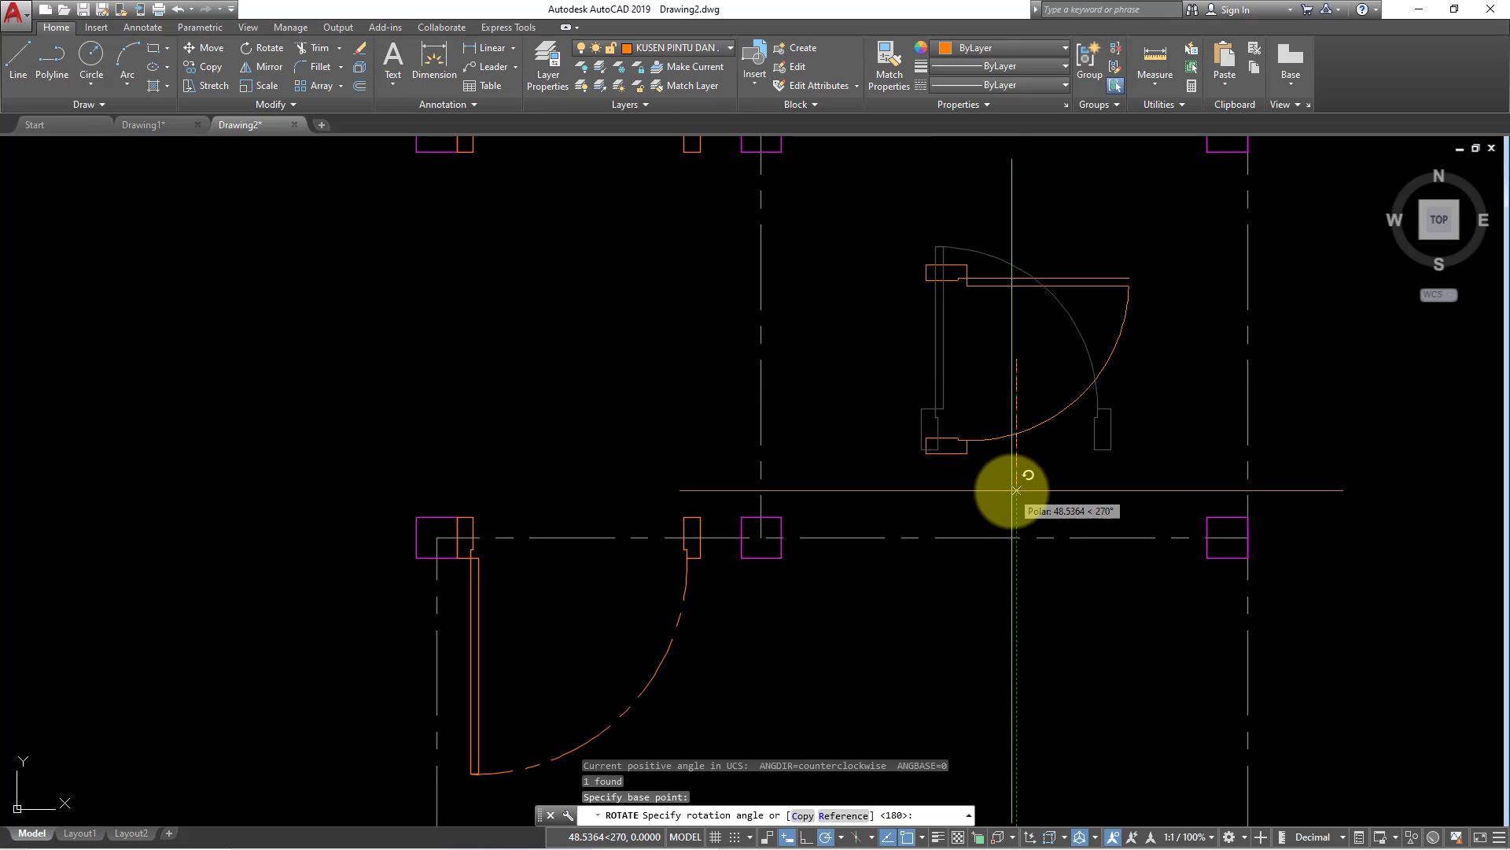
click(1016, 490)
Move the rotated door from its corner into the side-room wall opening.
click(982, 271)
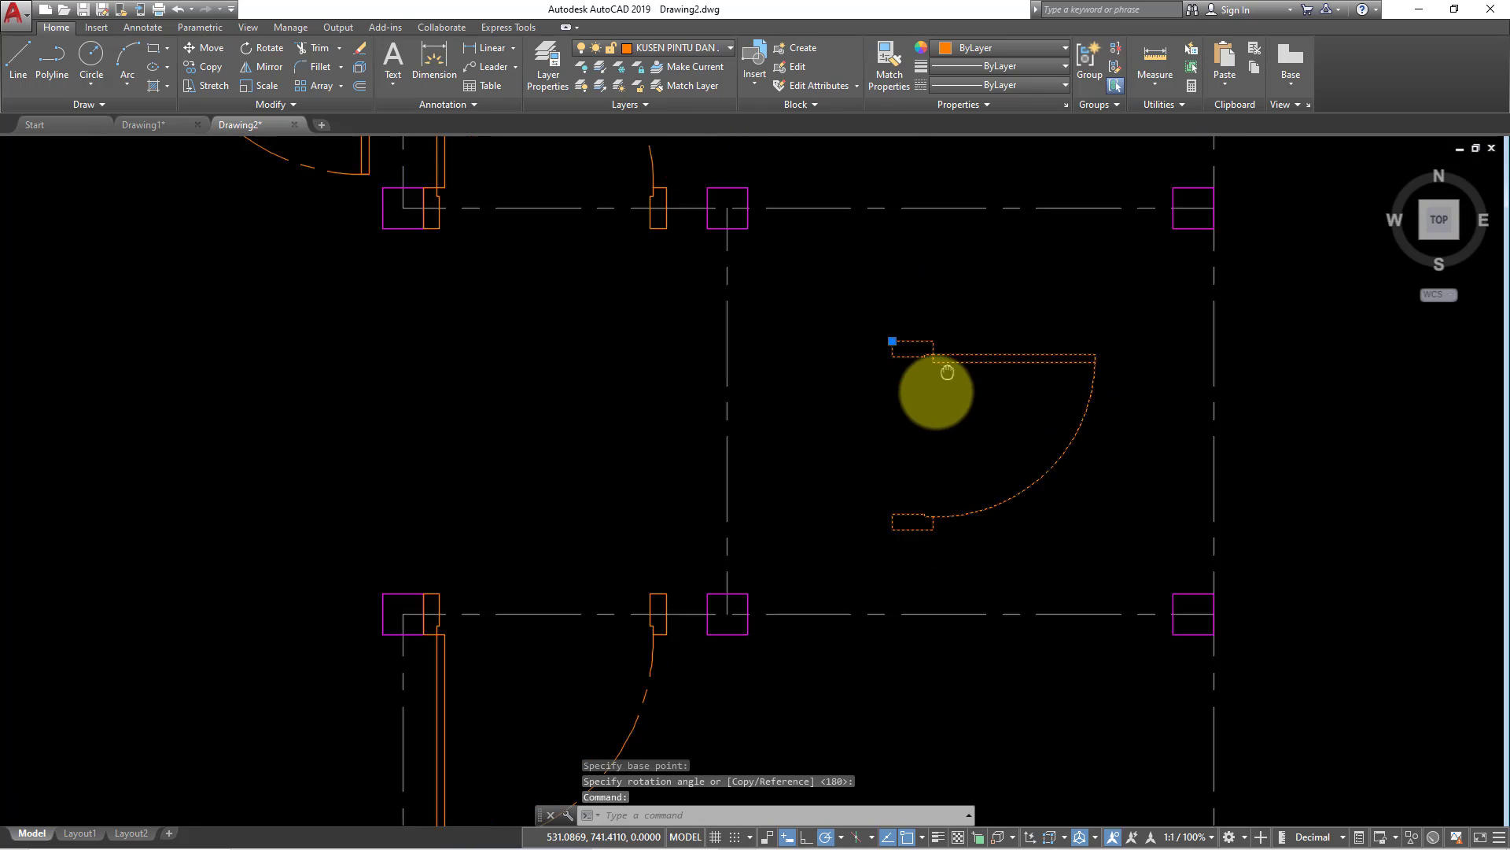
middle_drag(982, 272, 923, 403)
text(m)
key(Return)
click(910, 383)
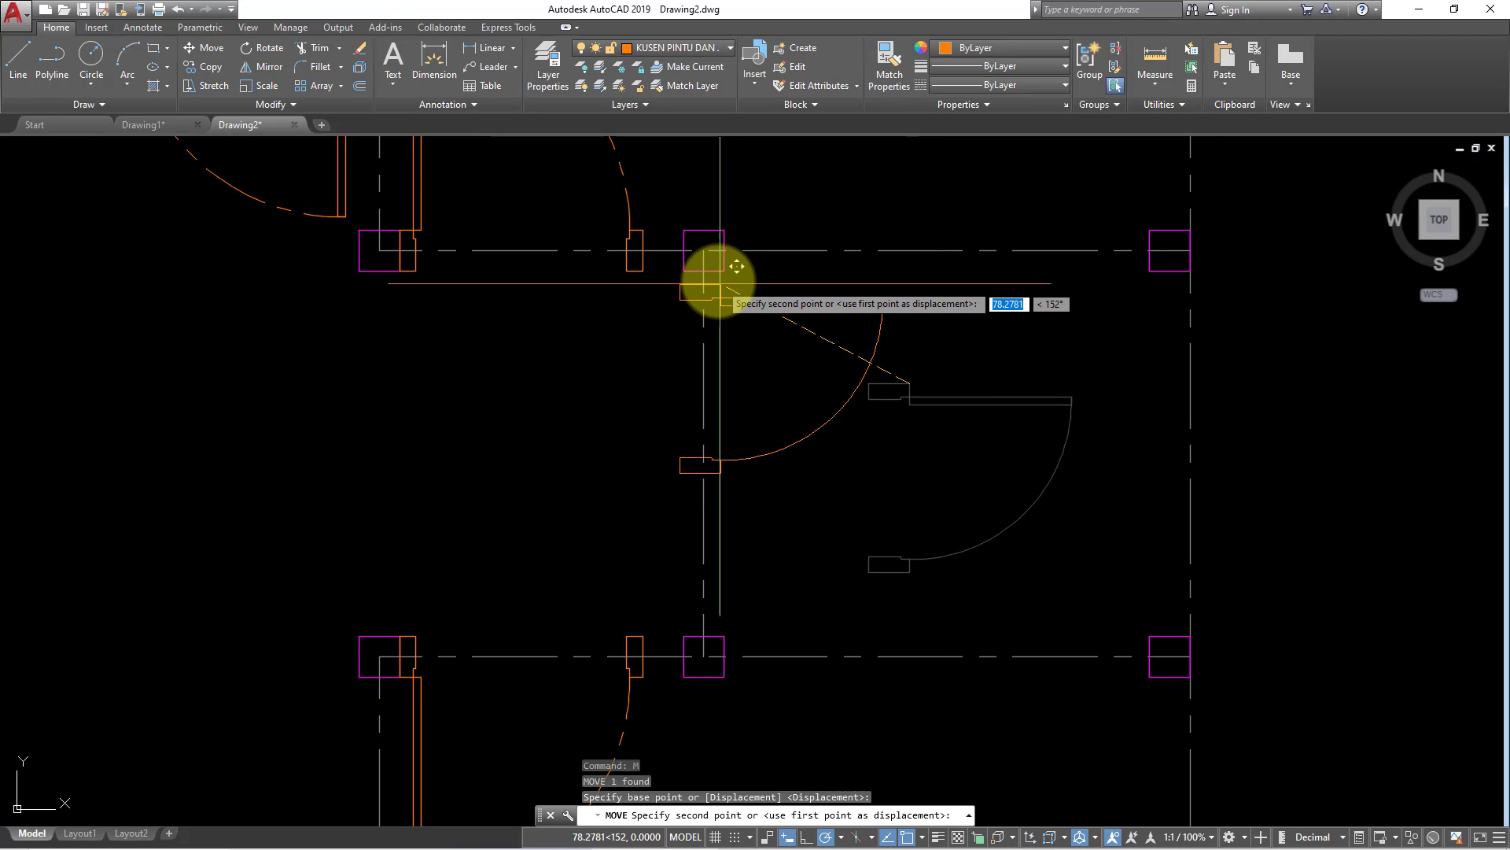
click(724, 271)
scroll(798, 371, down, 5)
mouse_move(875, 415)
middle_down()
mouse_move(976, 482)
mouse_move(940, 481)
middle_up()
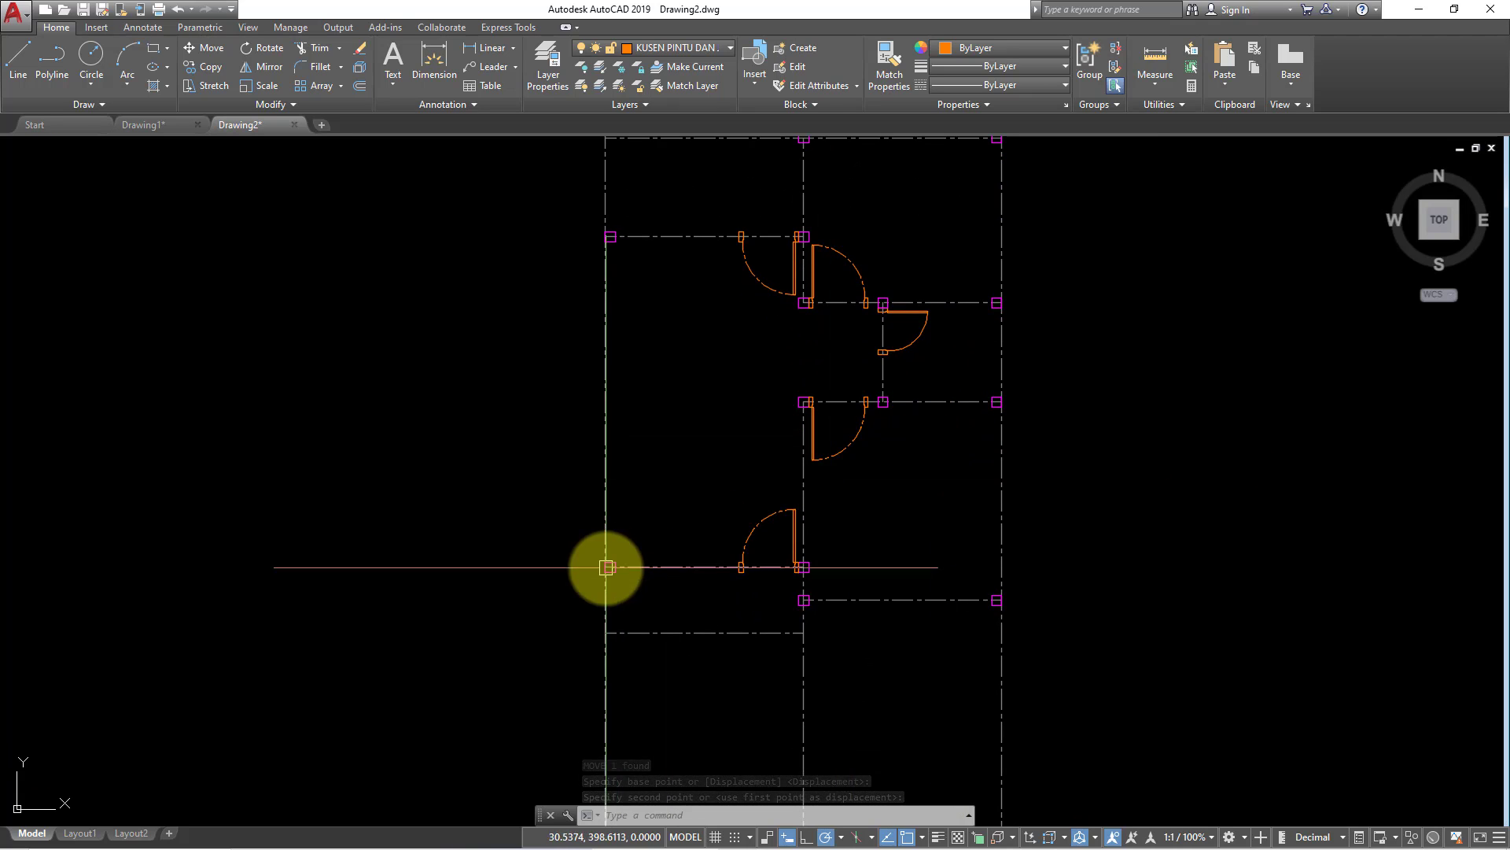
Start copying the door in the lower room's wall, picking its base point.
middle_drag(720, 609, 1014, 436)
click(1045, 403)
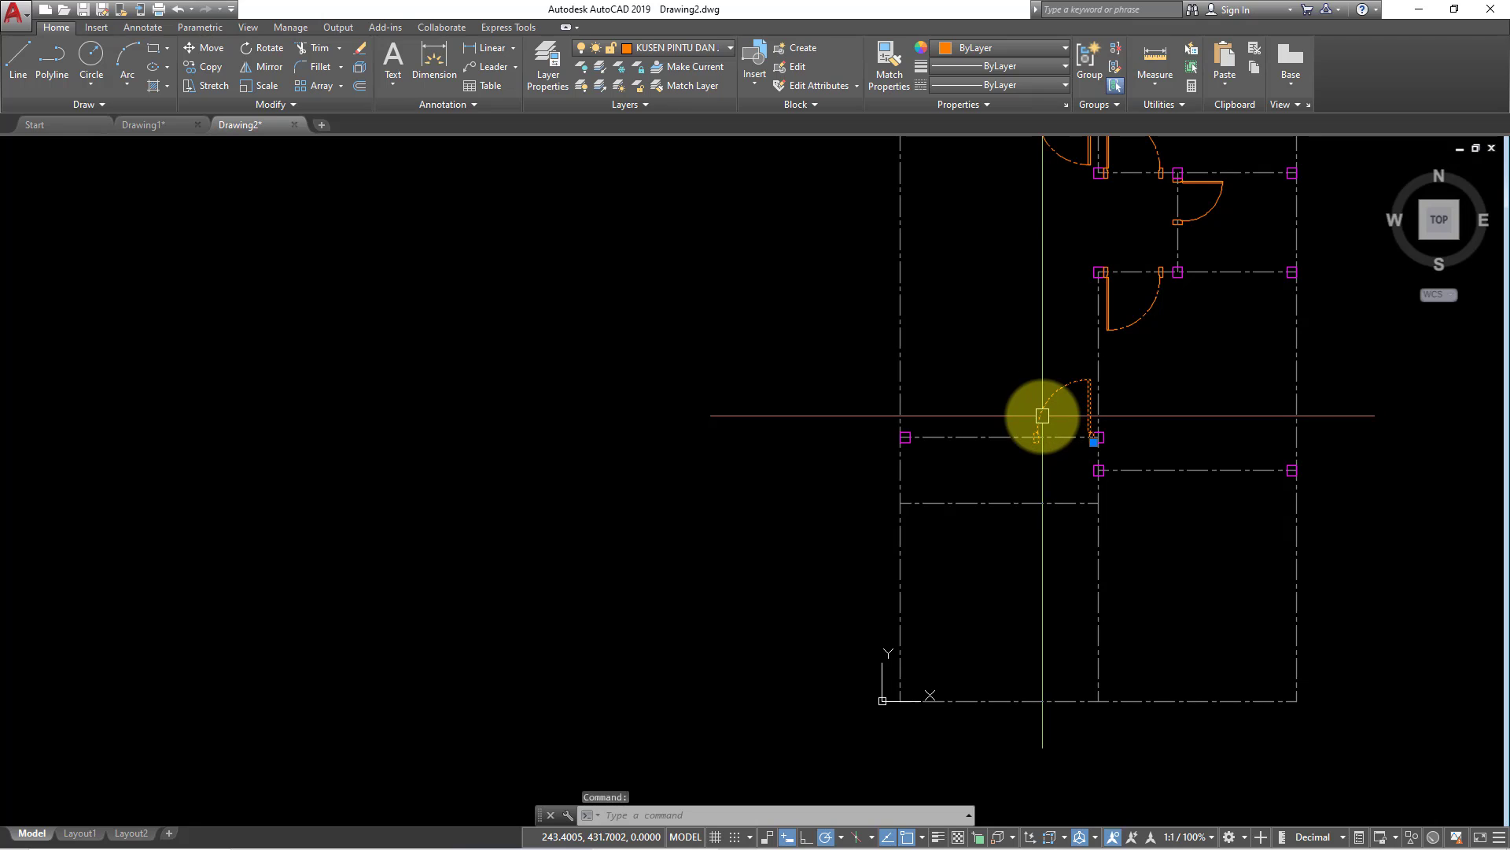
key(Return)
click(1065, 417)
Place the door copy left of the plan and explode it into pieces.
click(465, 431)
key(Escape)
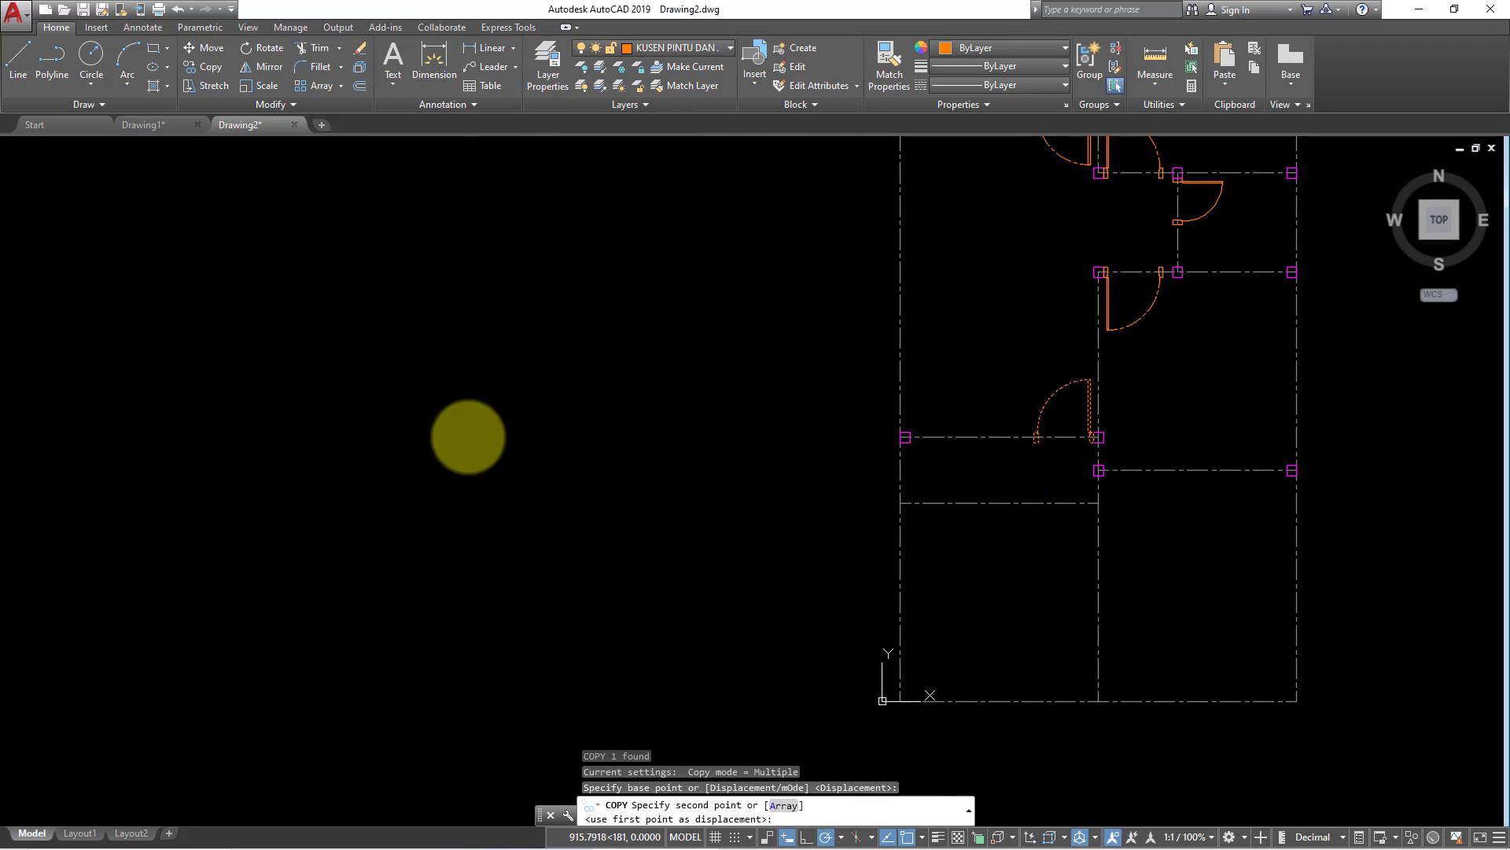
scroll(431, 435, up, 5)
click(437, 406)
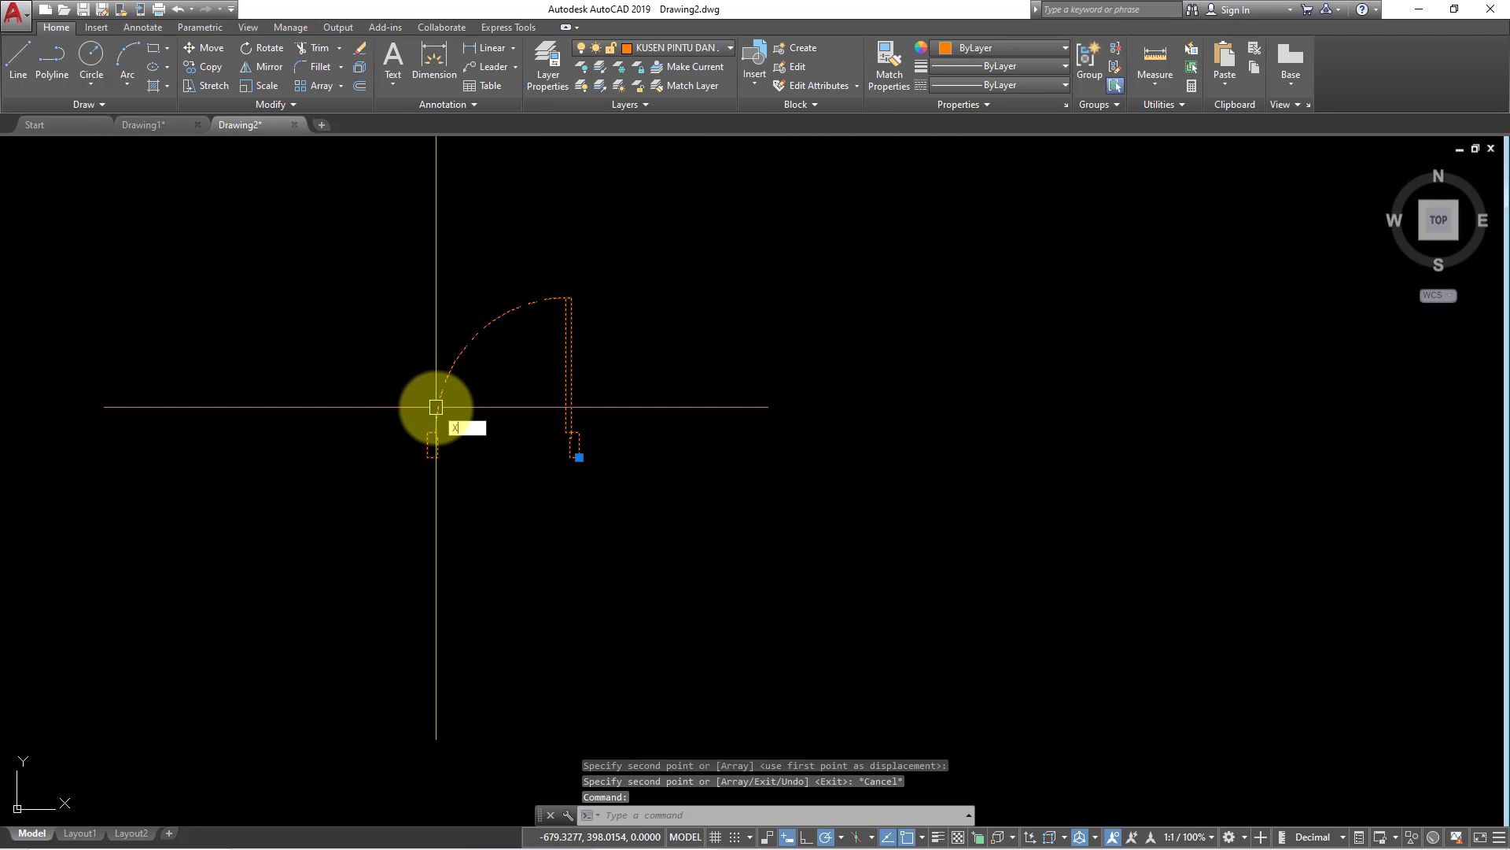
key(Return)
Erase the exploded door's swing arc and leaf.
scroll(436, 407, up, 3)
scroll(496, 513, up, 2)
click(850, 416)
click(457, 212)
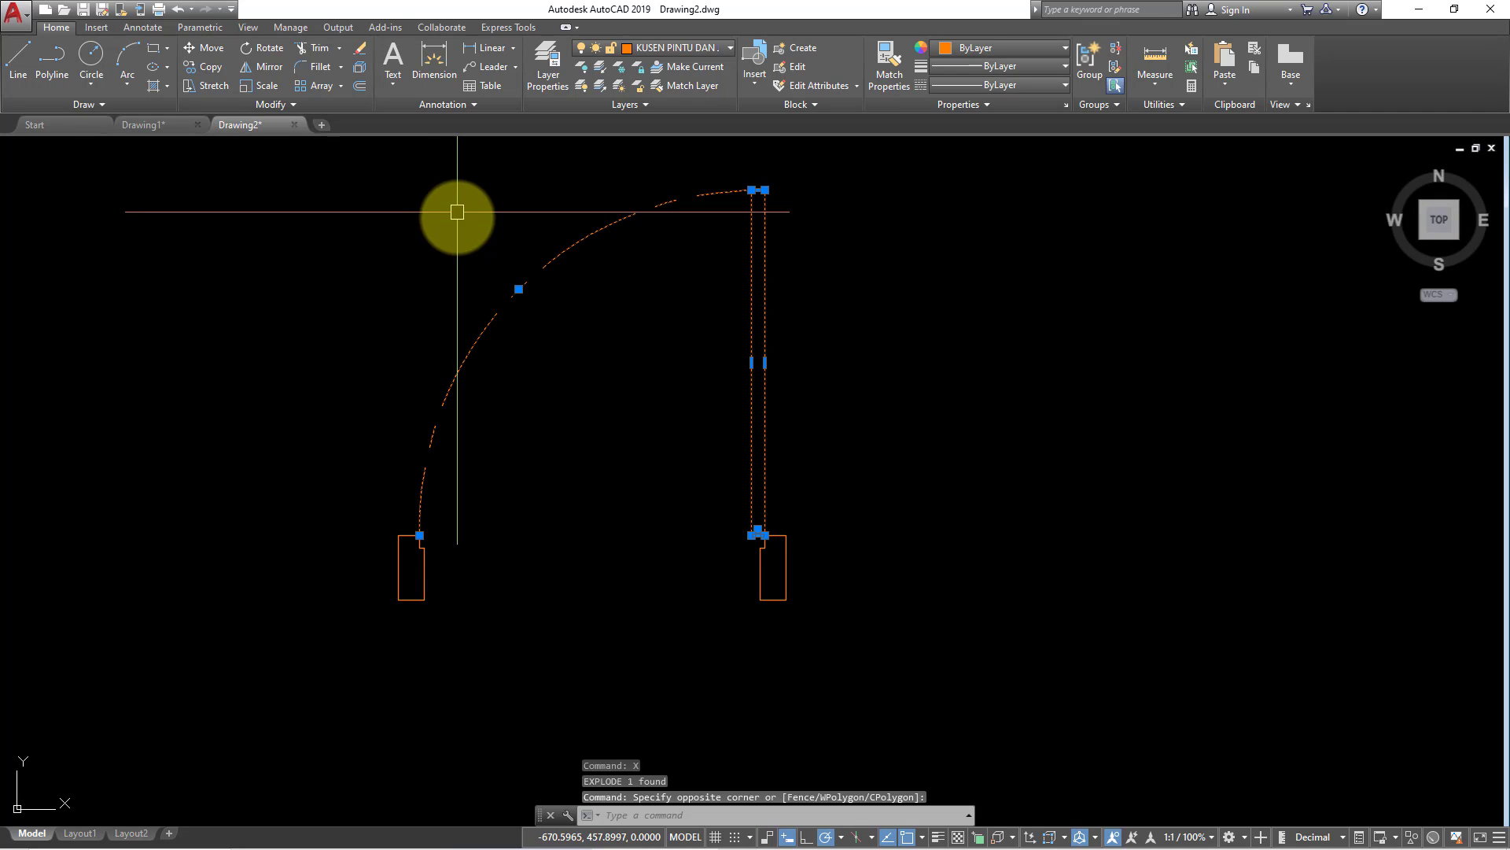
text(e)
key(Return)
Erase both remaining frame pieces after abandoning a rotation of the left frame.
scroll(465, 425, up, 2)
click(371, 364)
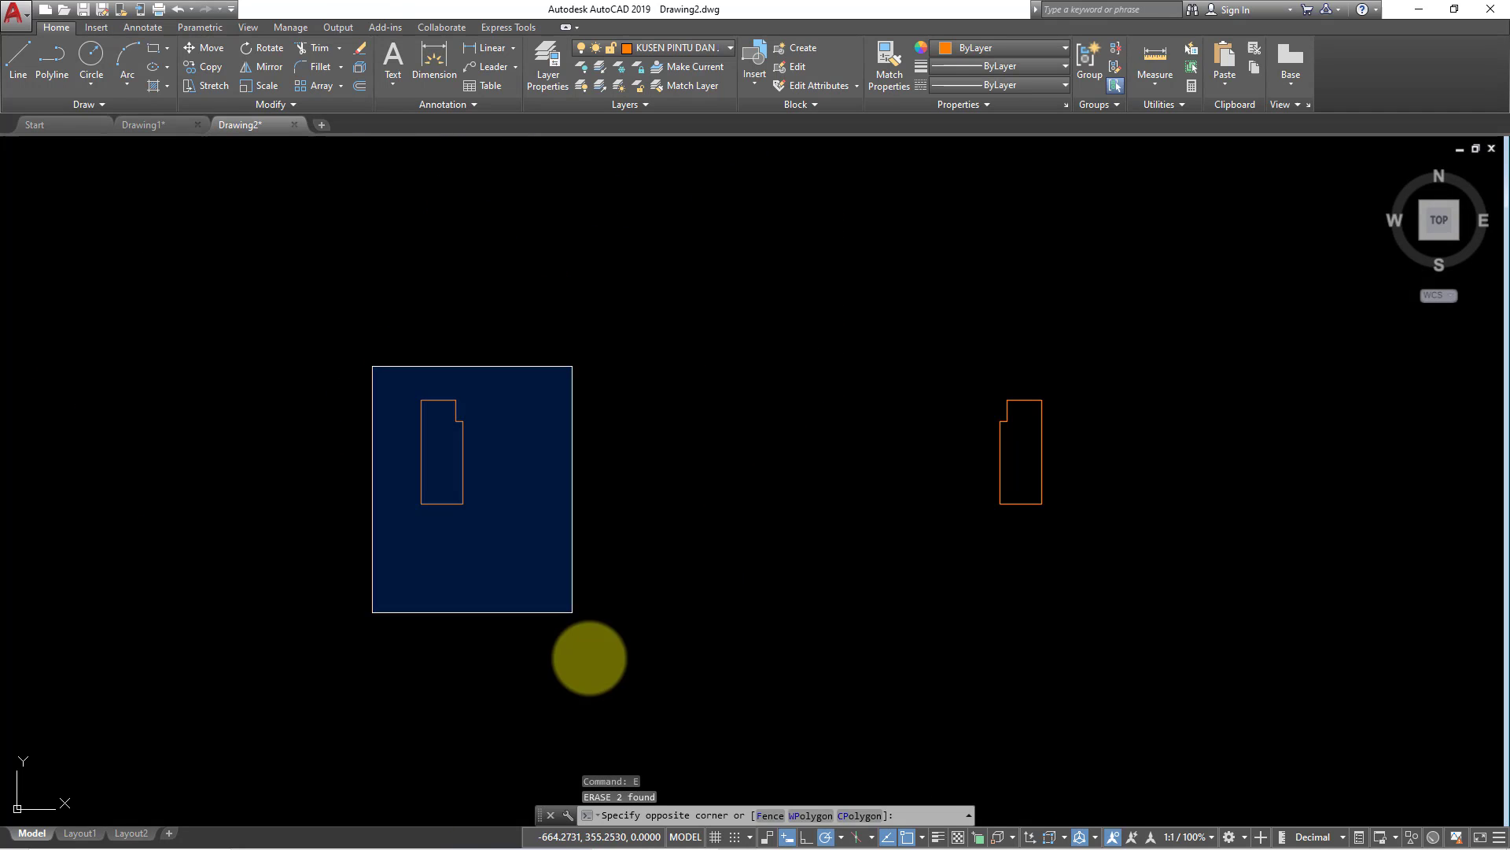
click(574, 627)
text(o)
key(Return)
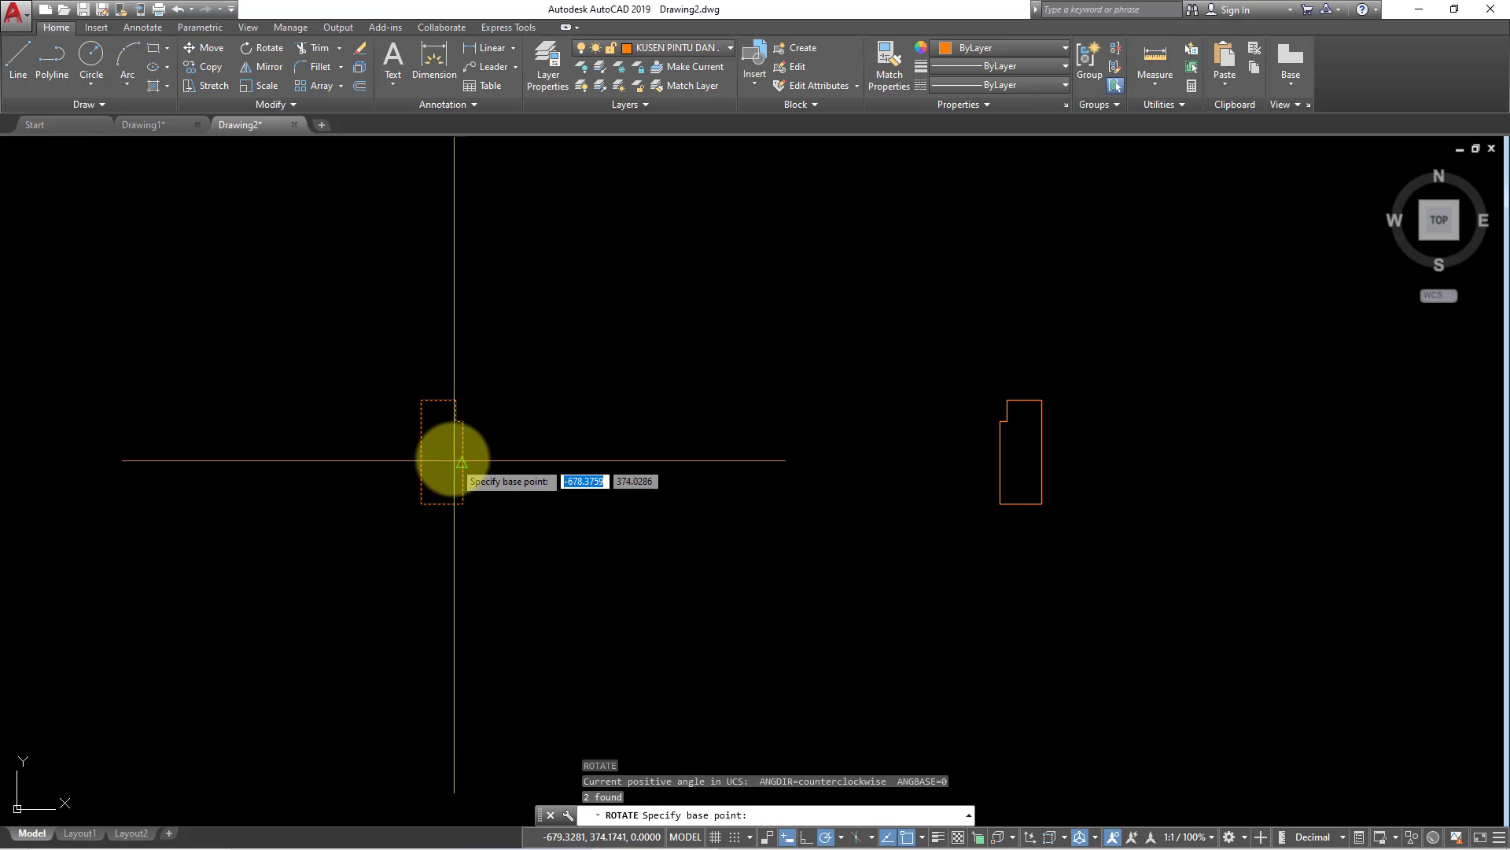
click(447, 453)
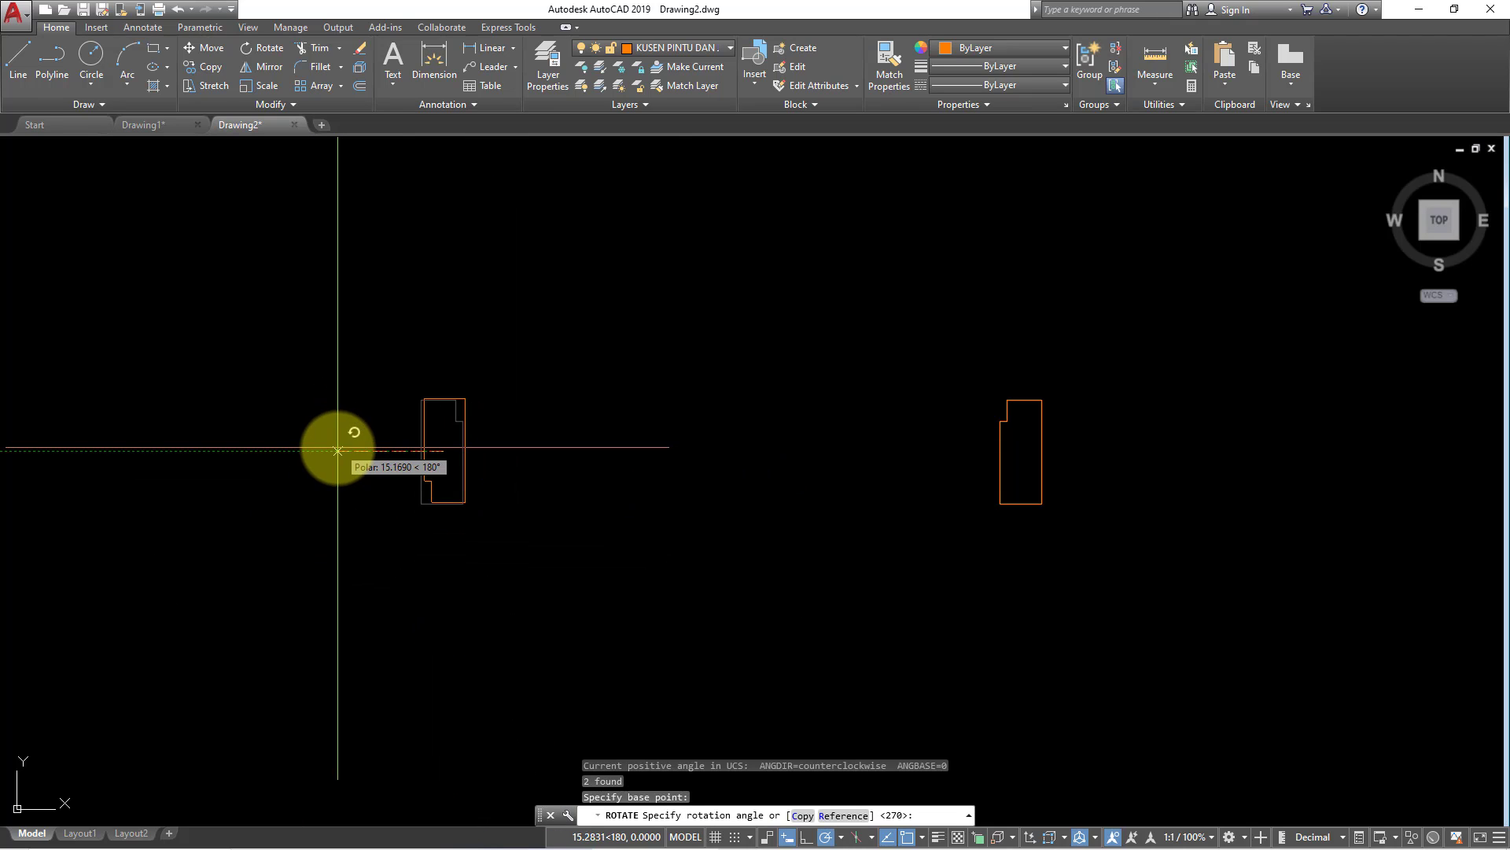
key(Escape)
click(337, 358)
click(1178, 614)
text(e)
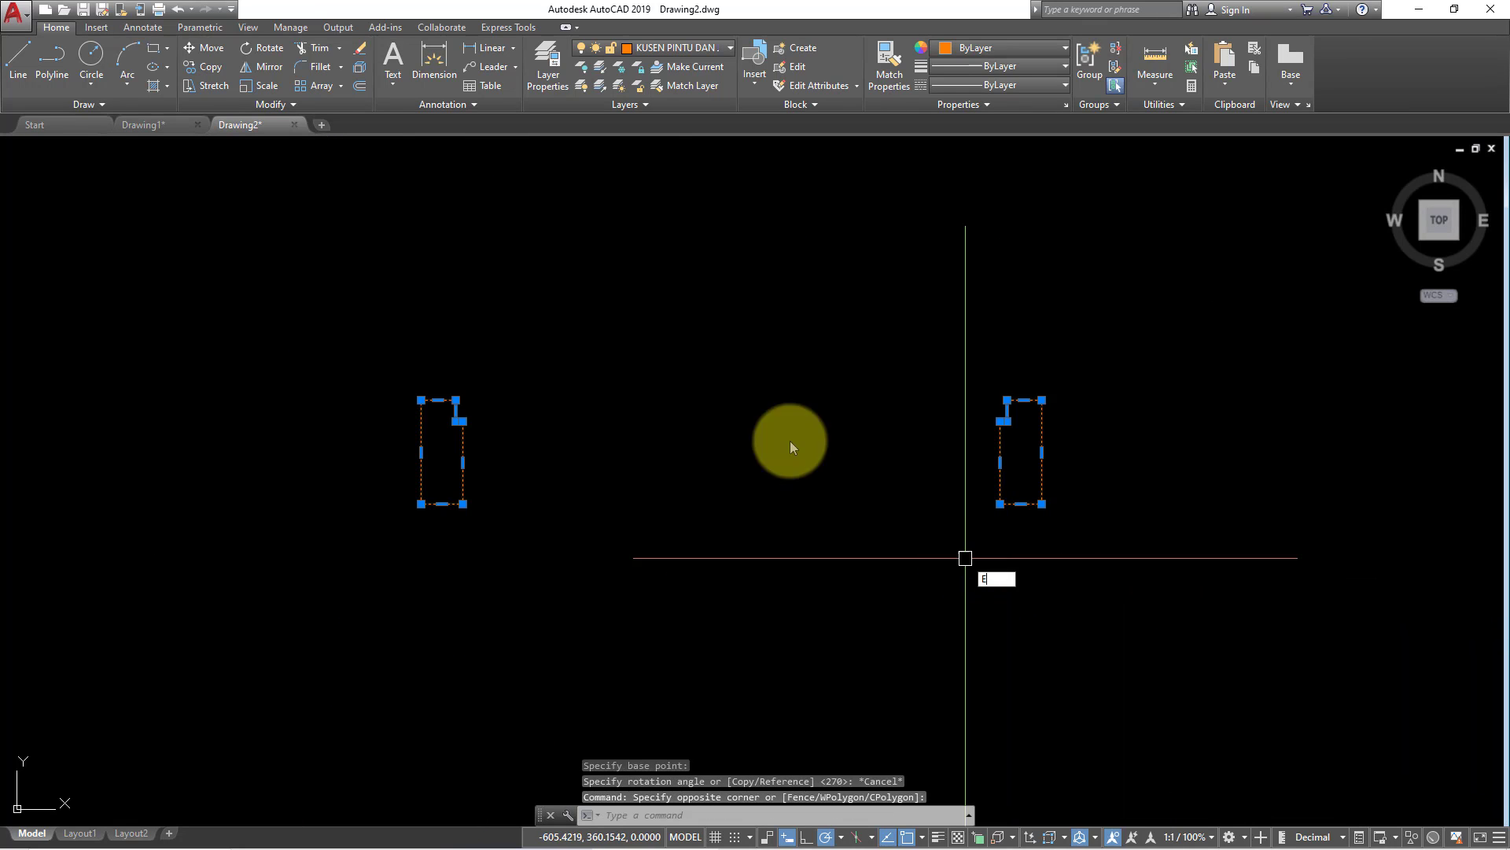
key(Return)
Draw the 6×15 rectangle for the door-frame post.
click(154, 51)
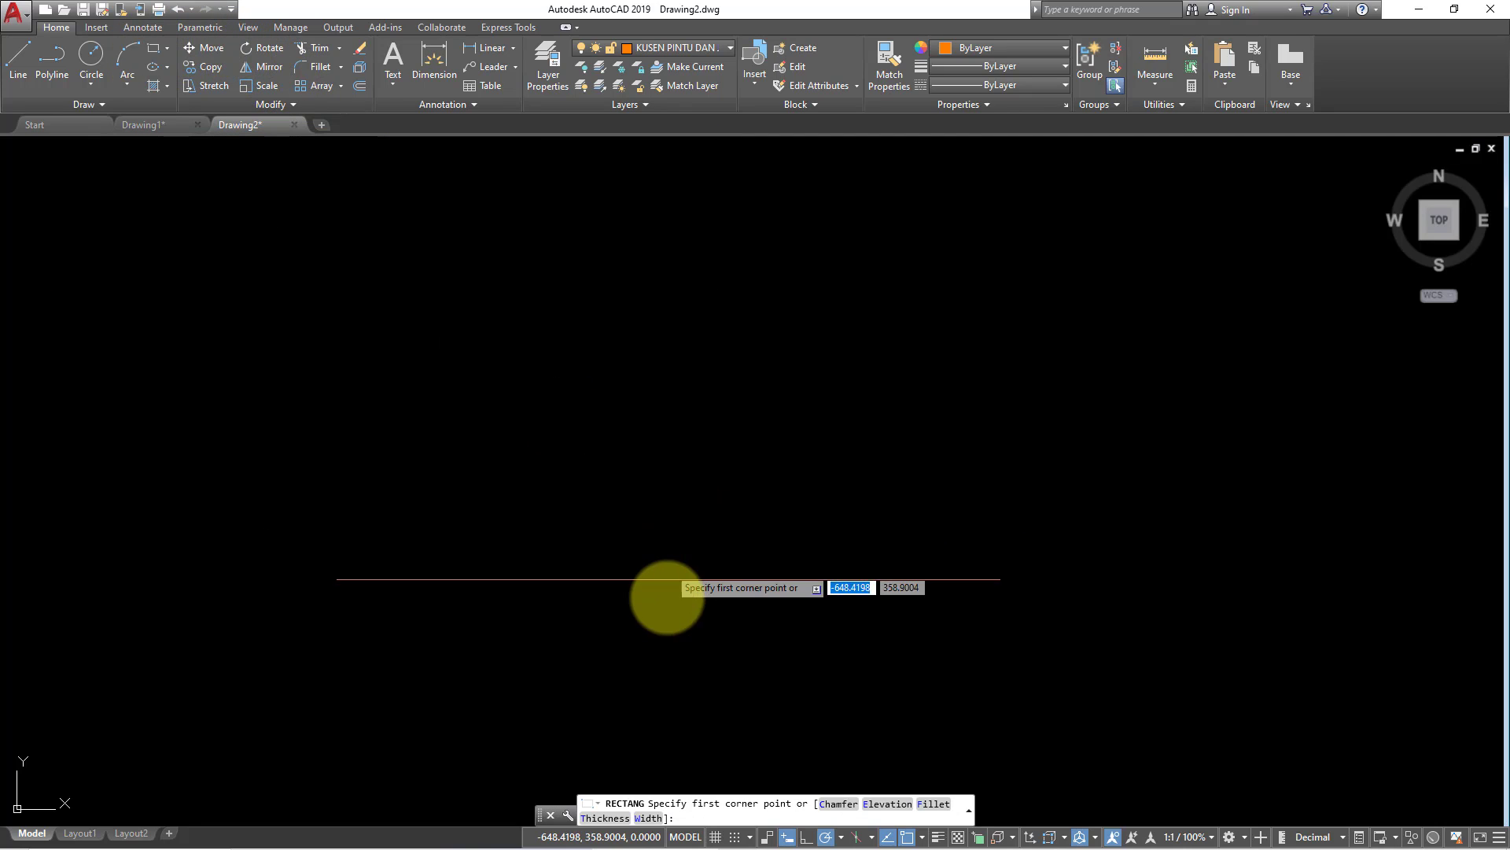
click(667, 599)
text(6)
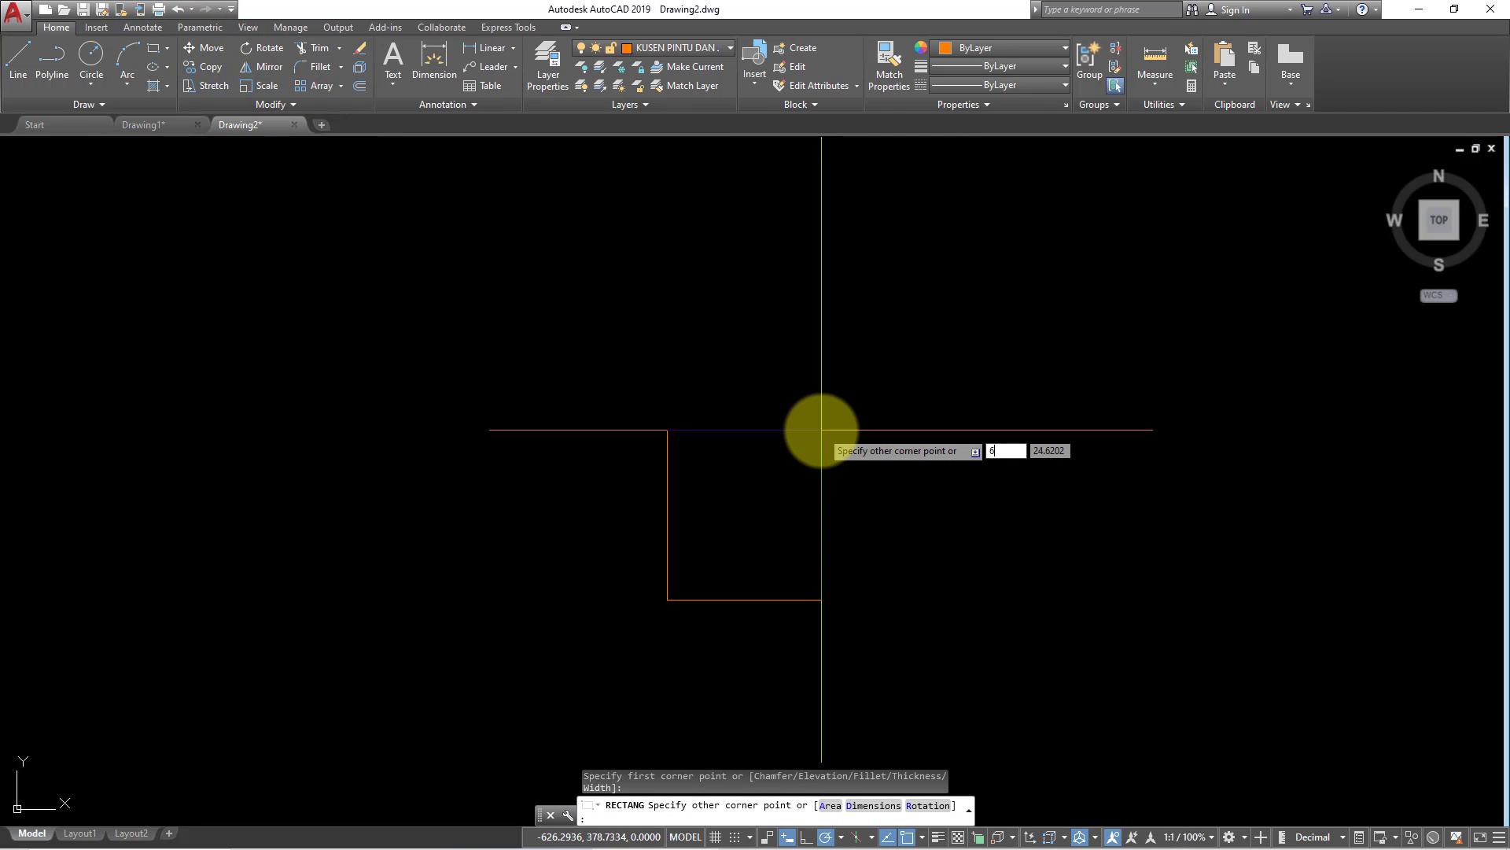
key(Return)
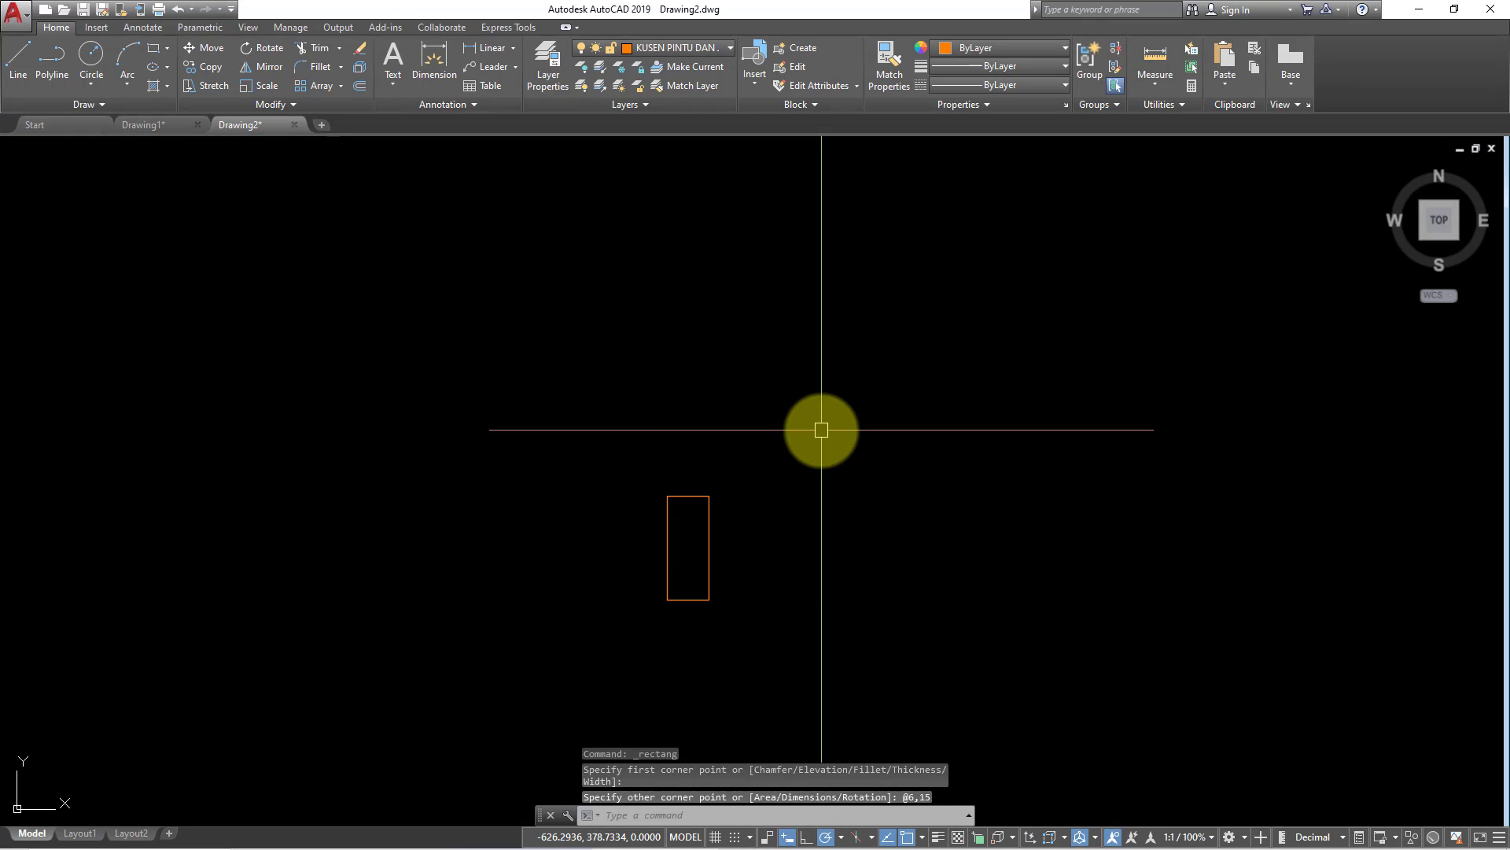
middle_drag(796, 445, 591, 484)
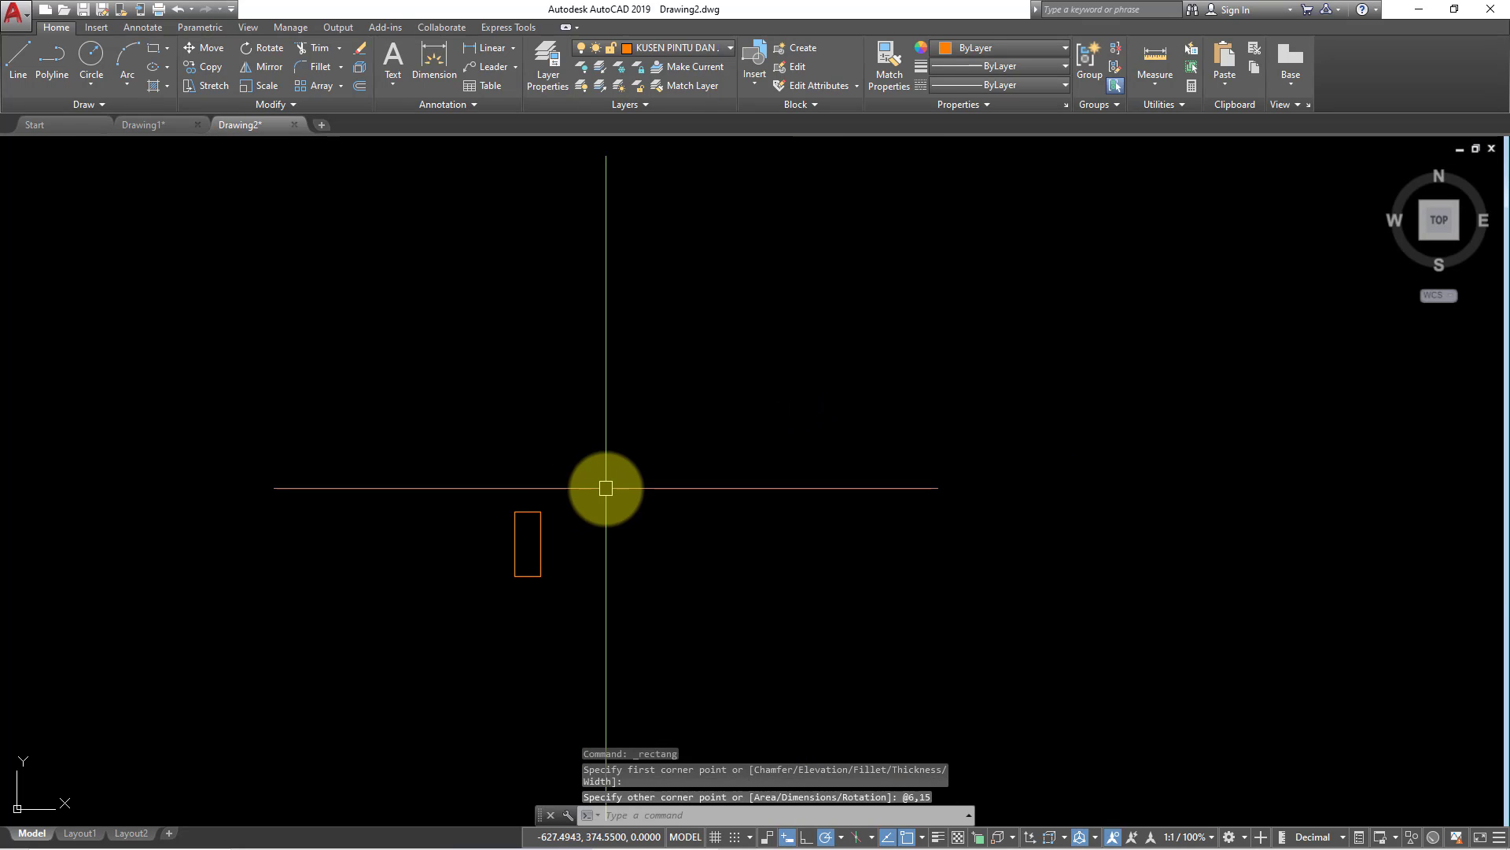
Draw a 90-long line from the post's top-right corner.
text(l)
key(Return)
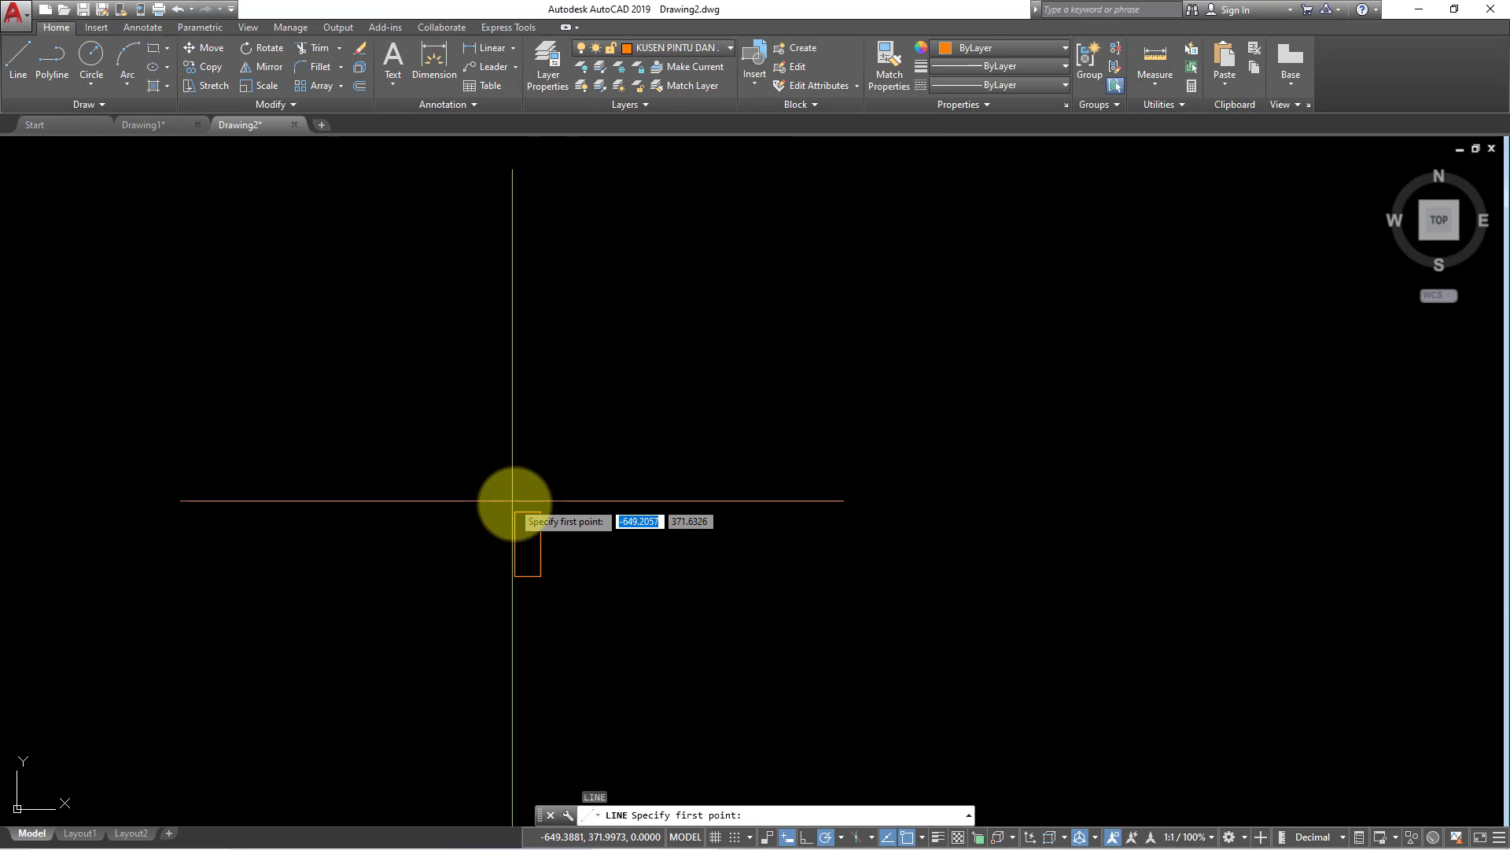
click(540, 512)
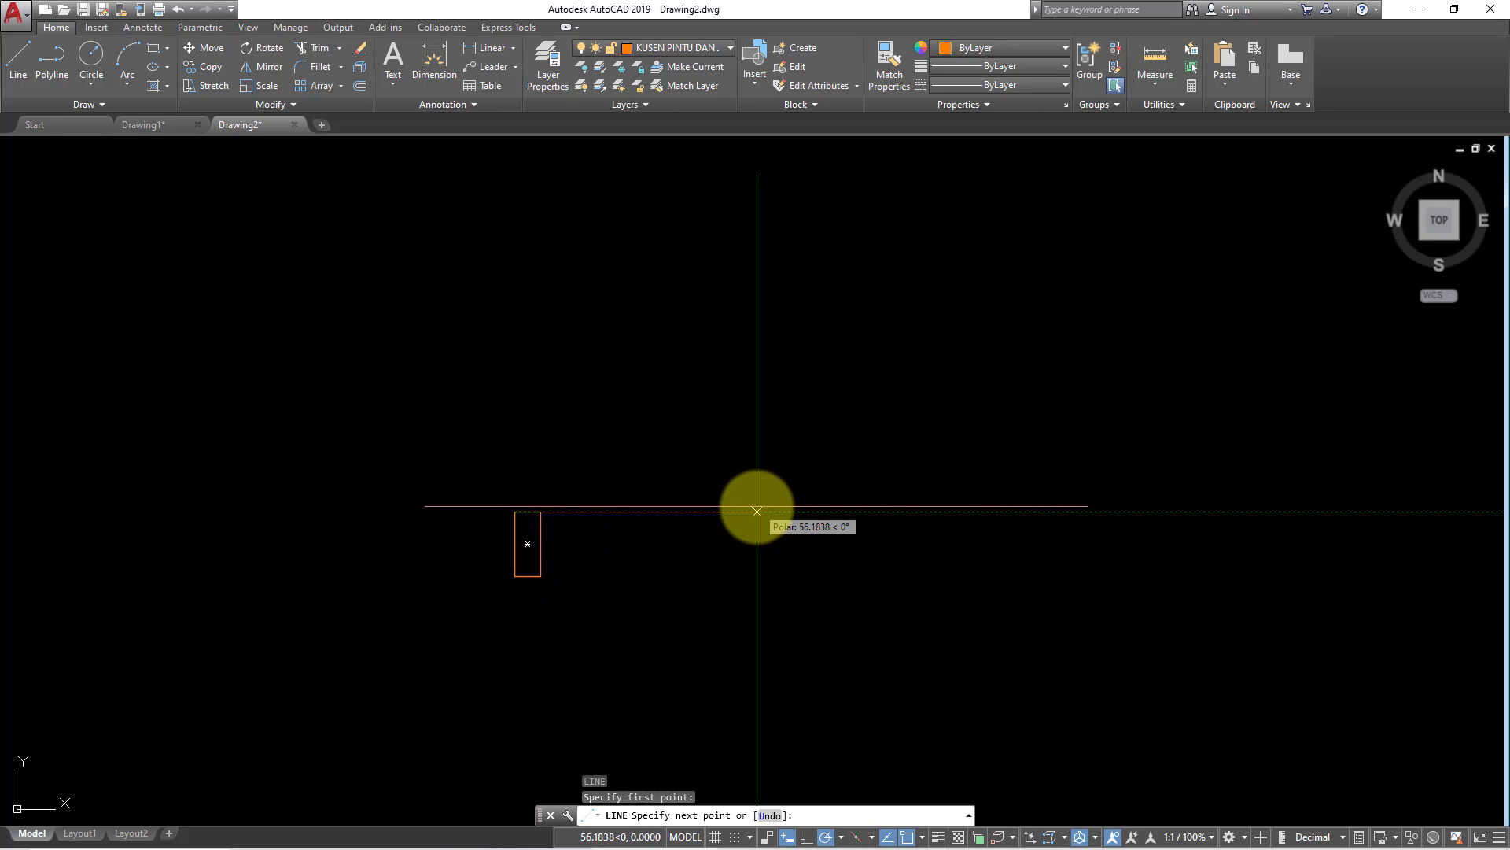
text(90)
key(Return)
key(Return)
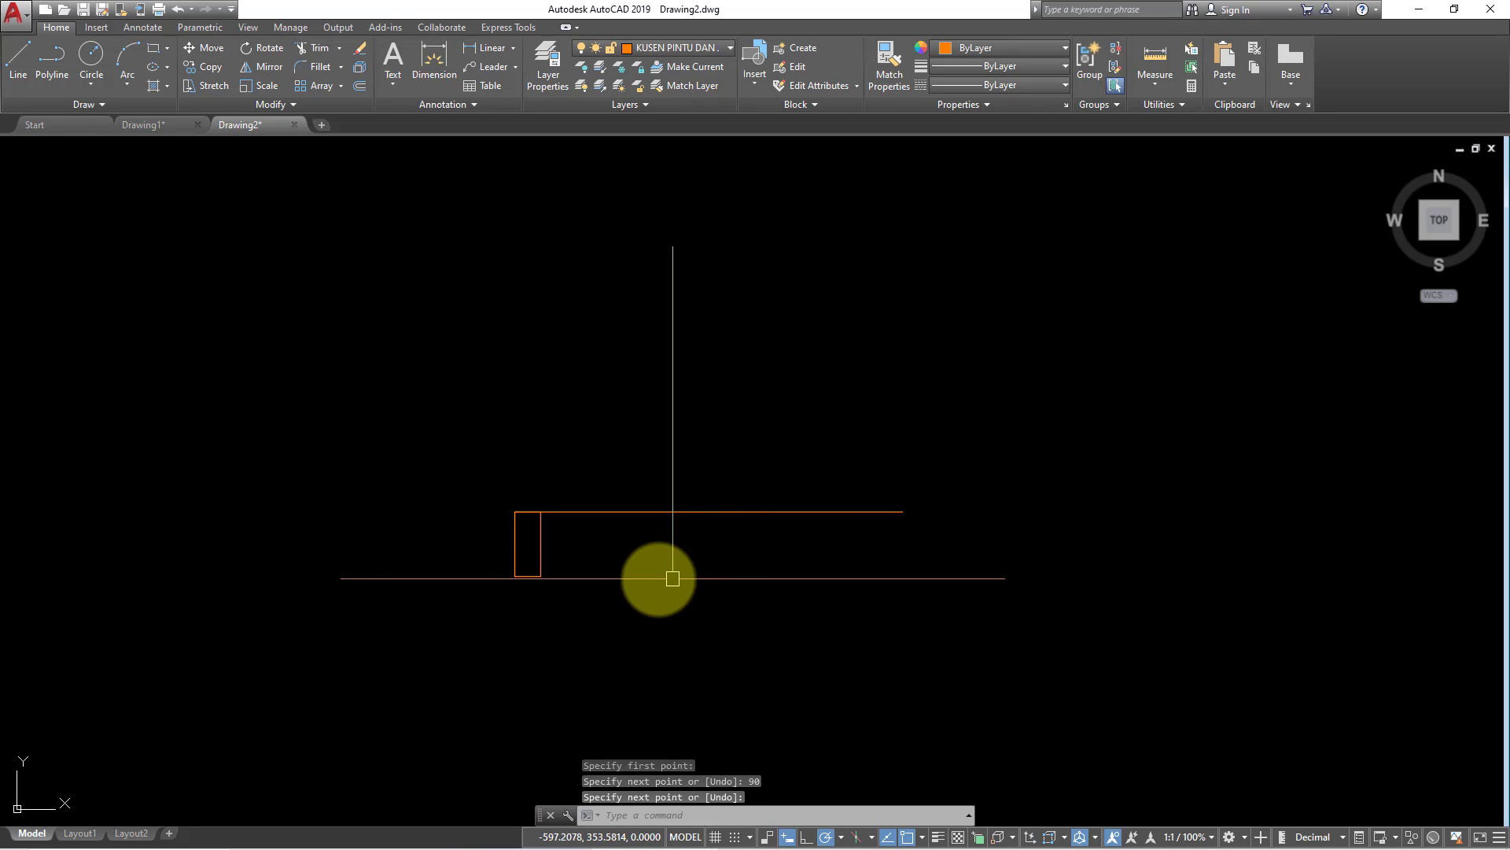
click(519, 531)
key(Escape)
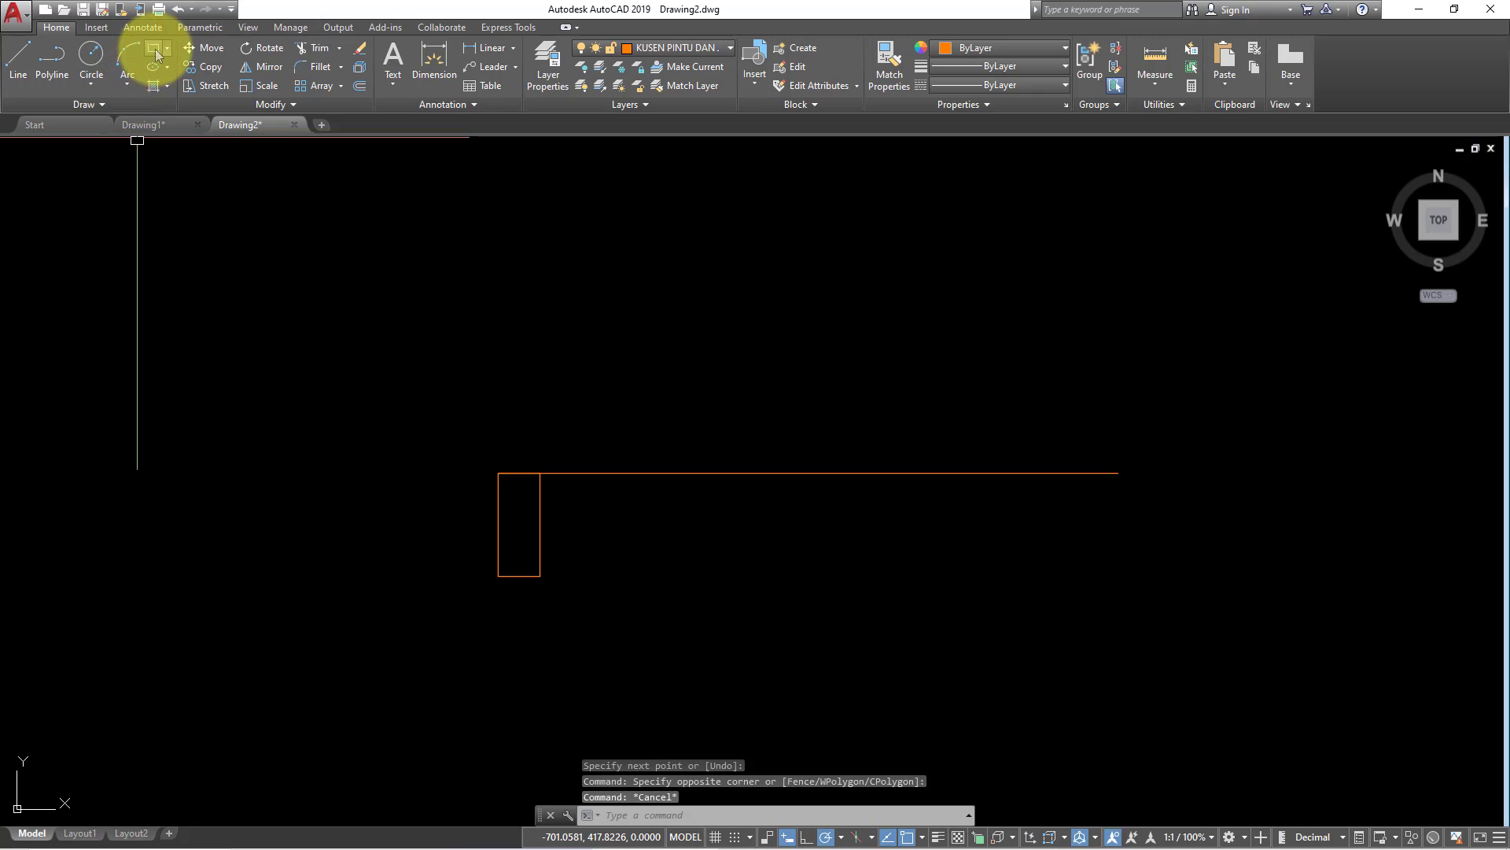
Draw a small 1×3 rectangle next to the post.
click(156, 55)
scroll(582, 645, up, 2)
click(564, 562)
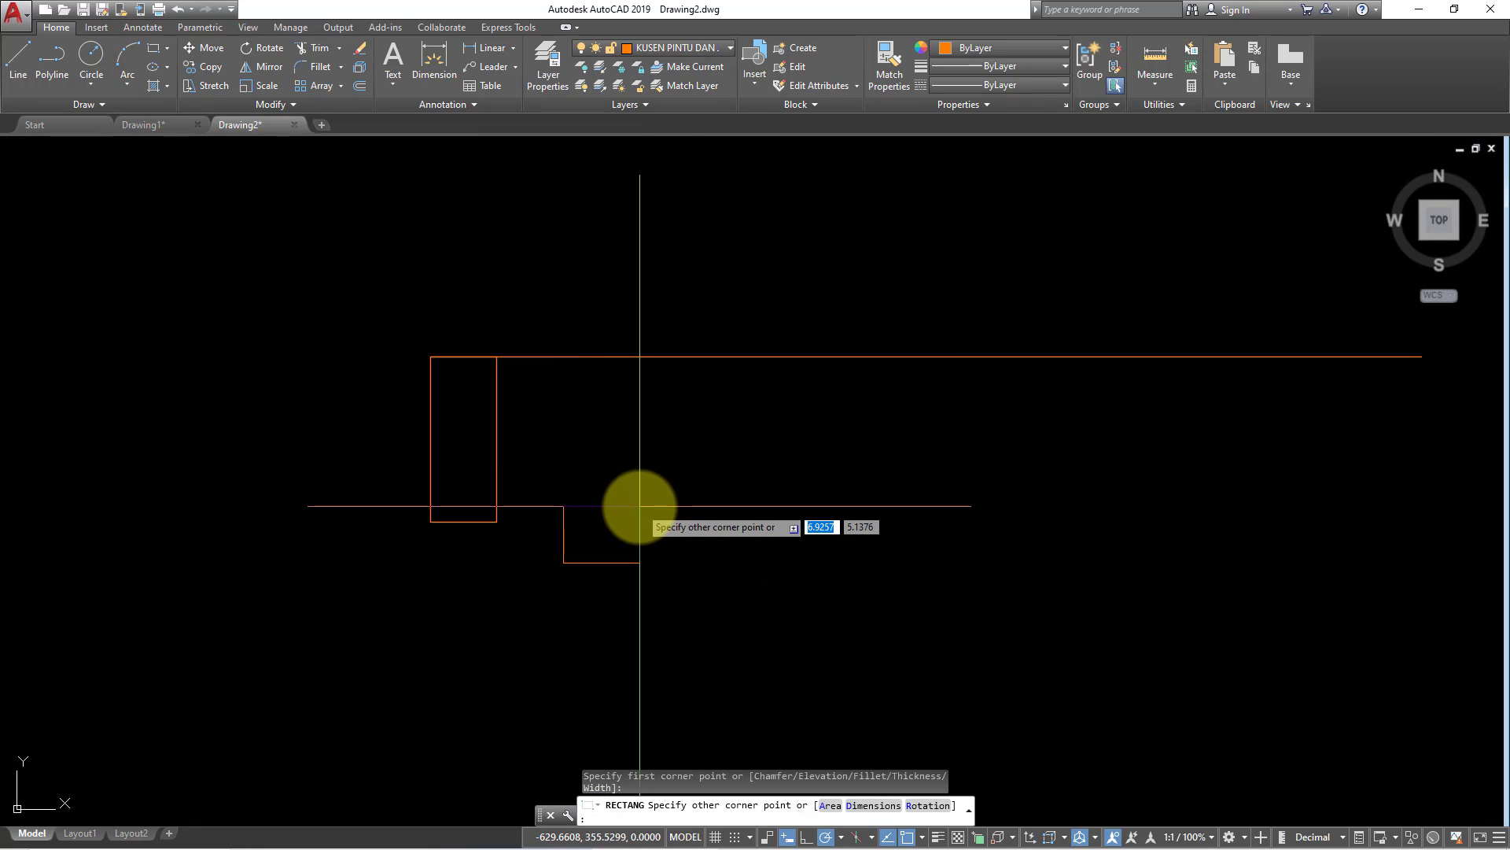
text(3)
key(Return)
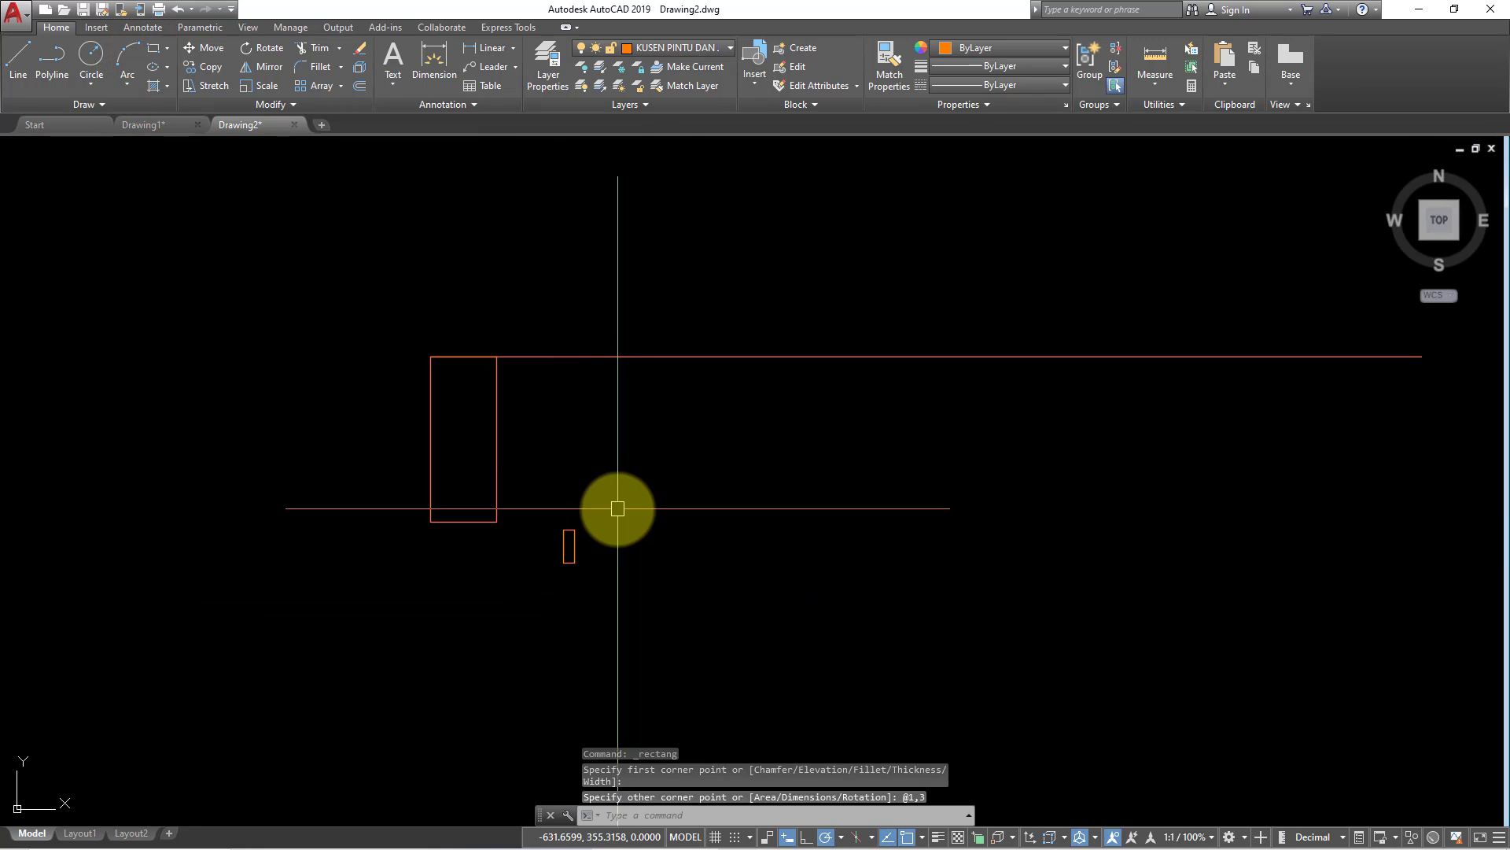
Move the 1×3 rectangle into the post's corner.
click(618, 509)
key(Escape)
text(m)
key(Return)
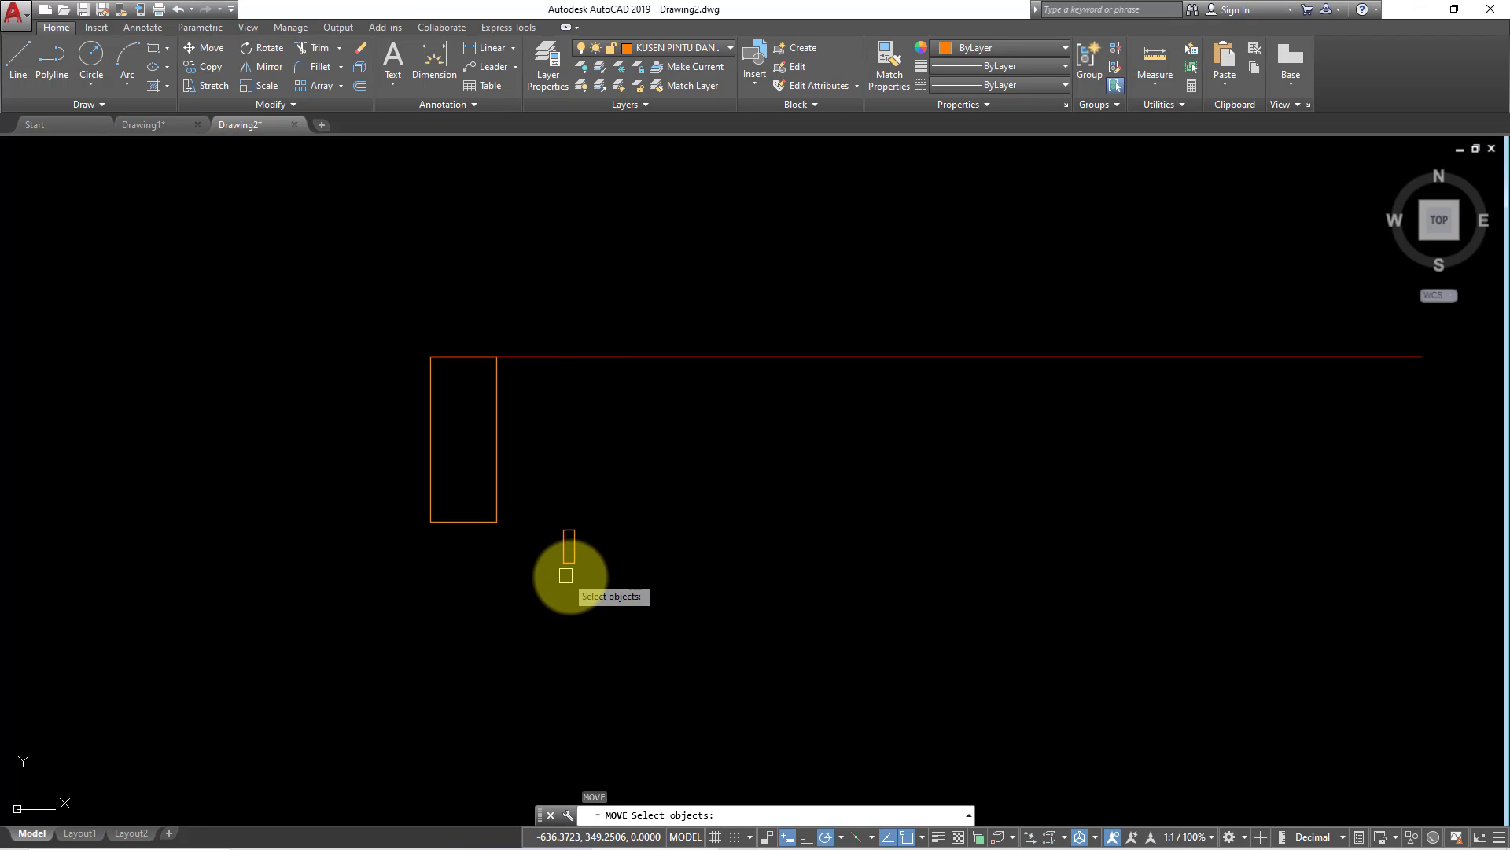
key(Escape)
click(589, 572)
click(549, 500)
key(Return)
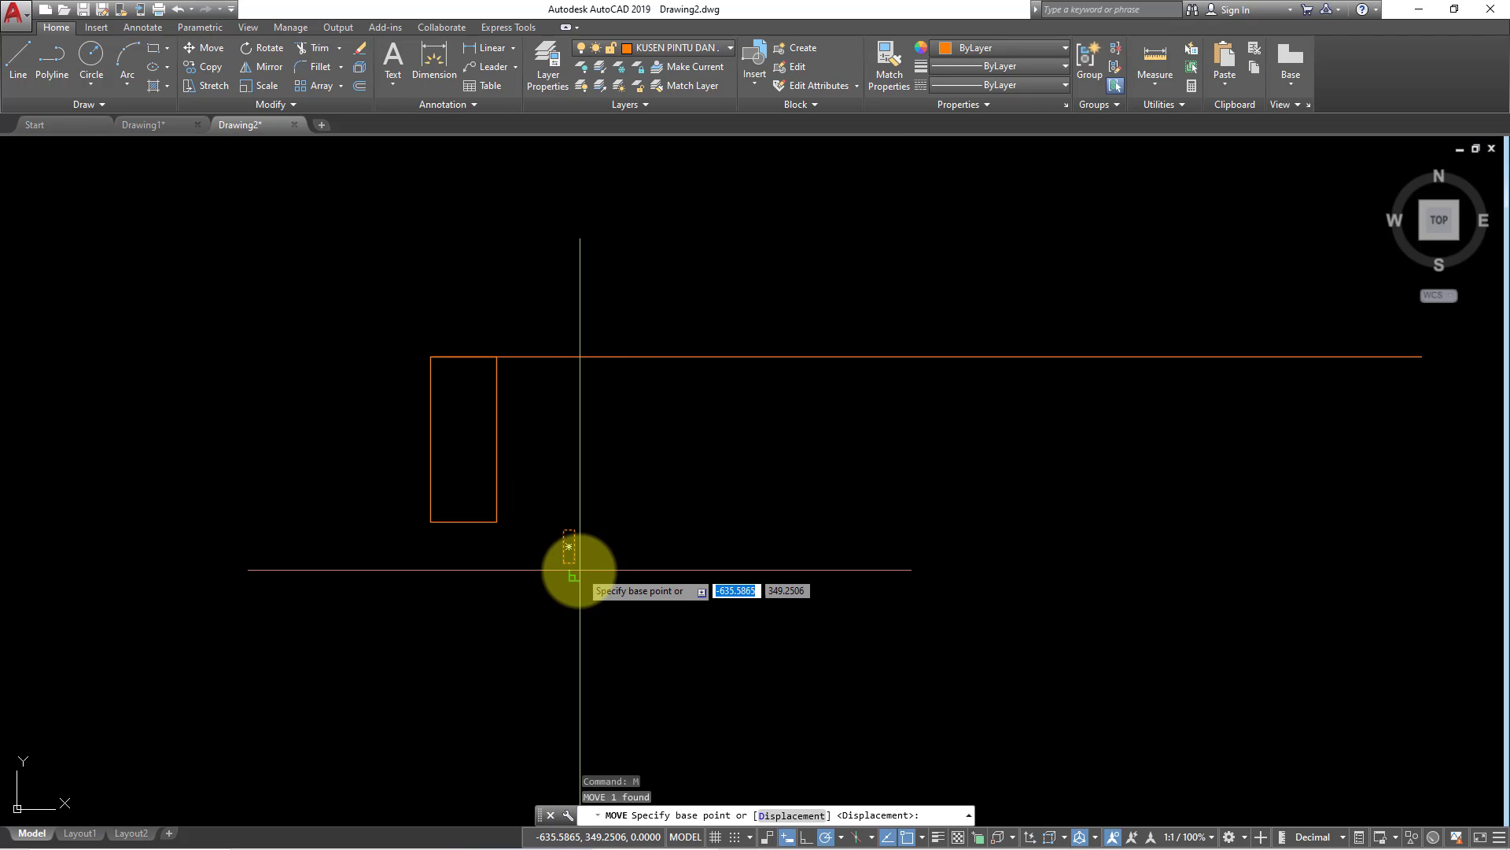
click(574, 563)
scroll(489, 520, up, 4)
key(Escape)
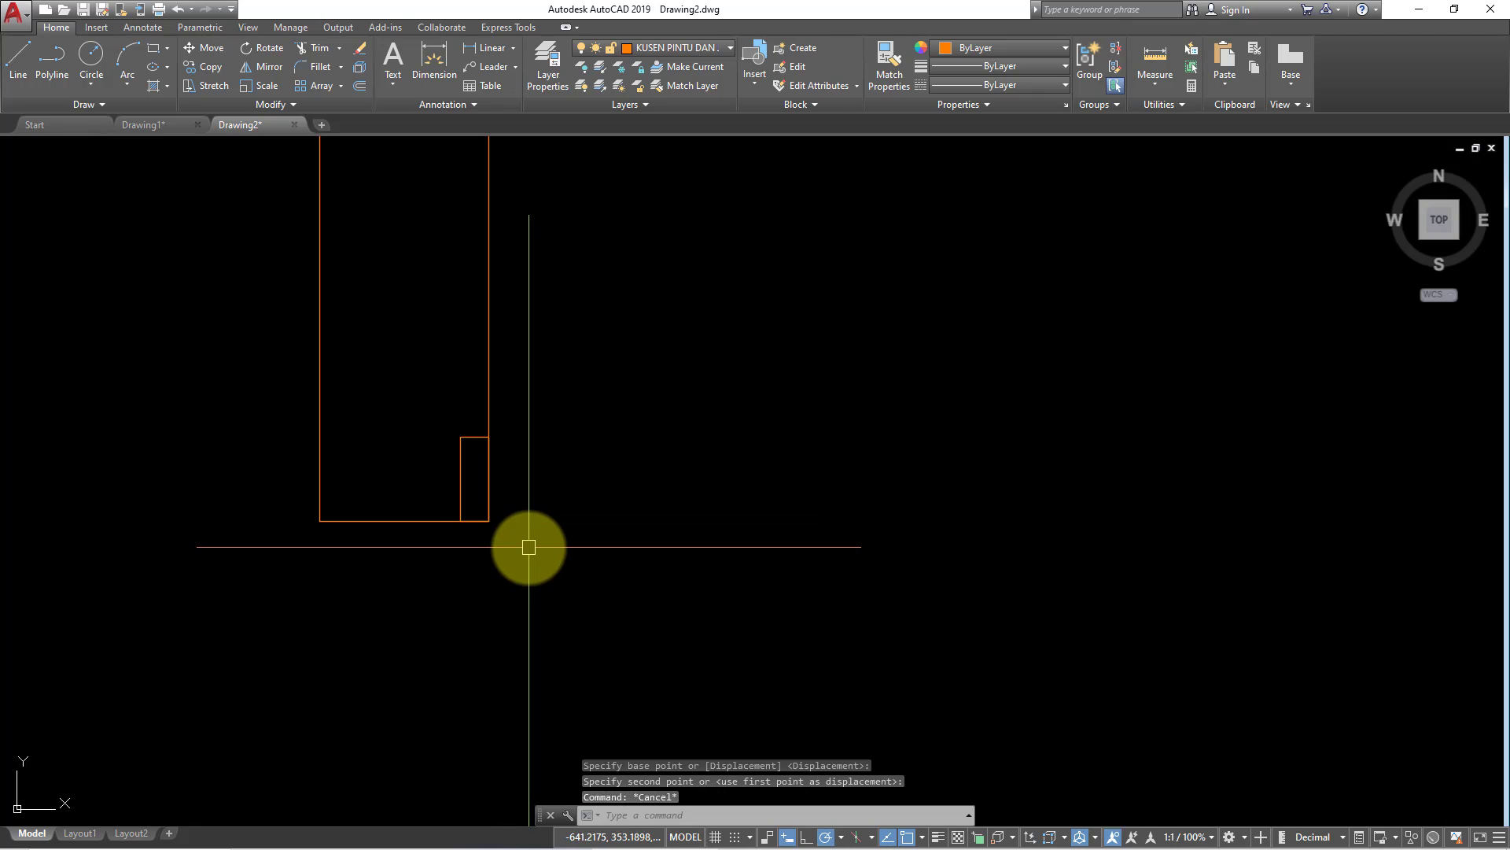
Trim the overlap to form the rebated notch in the post.
text(r)
key(Return)
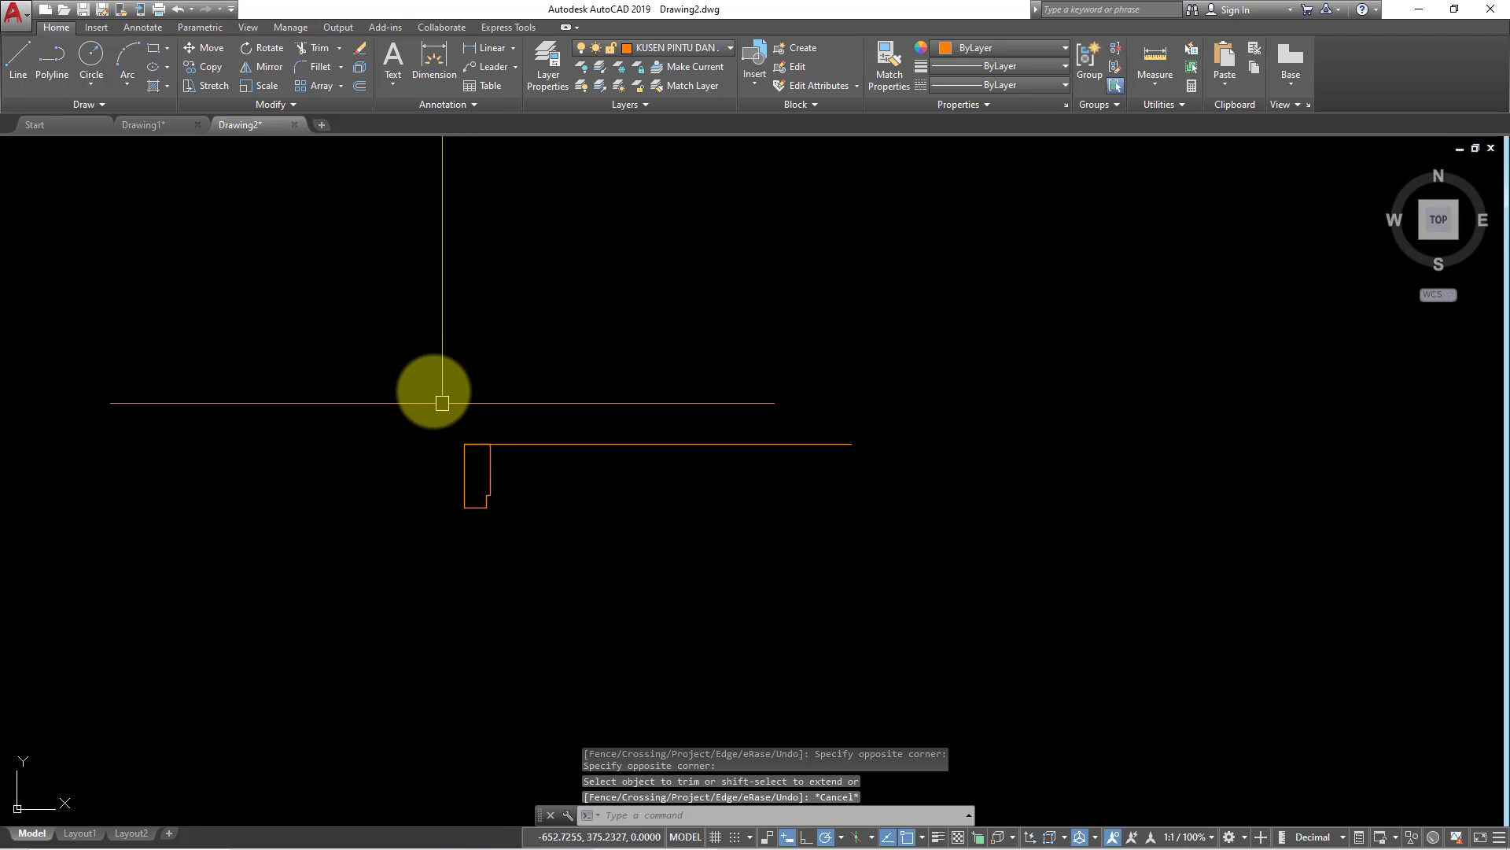
key(Escape)
click(571, 561)
Mirror the jamb profile about the top line's midpoint to create the right jamb.
click(641, 482)
text(mi)
key(Return)
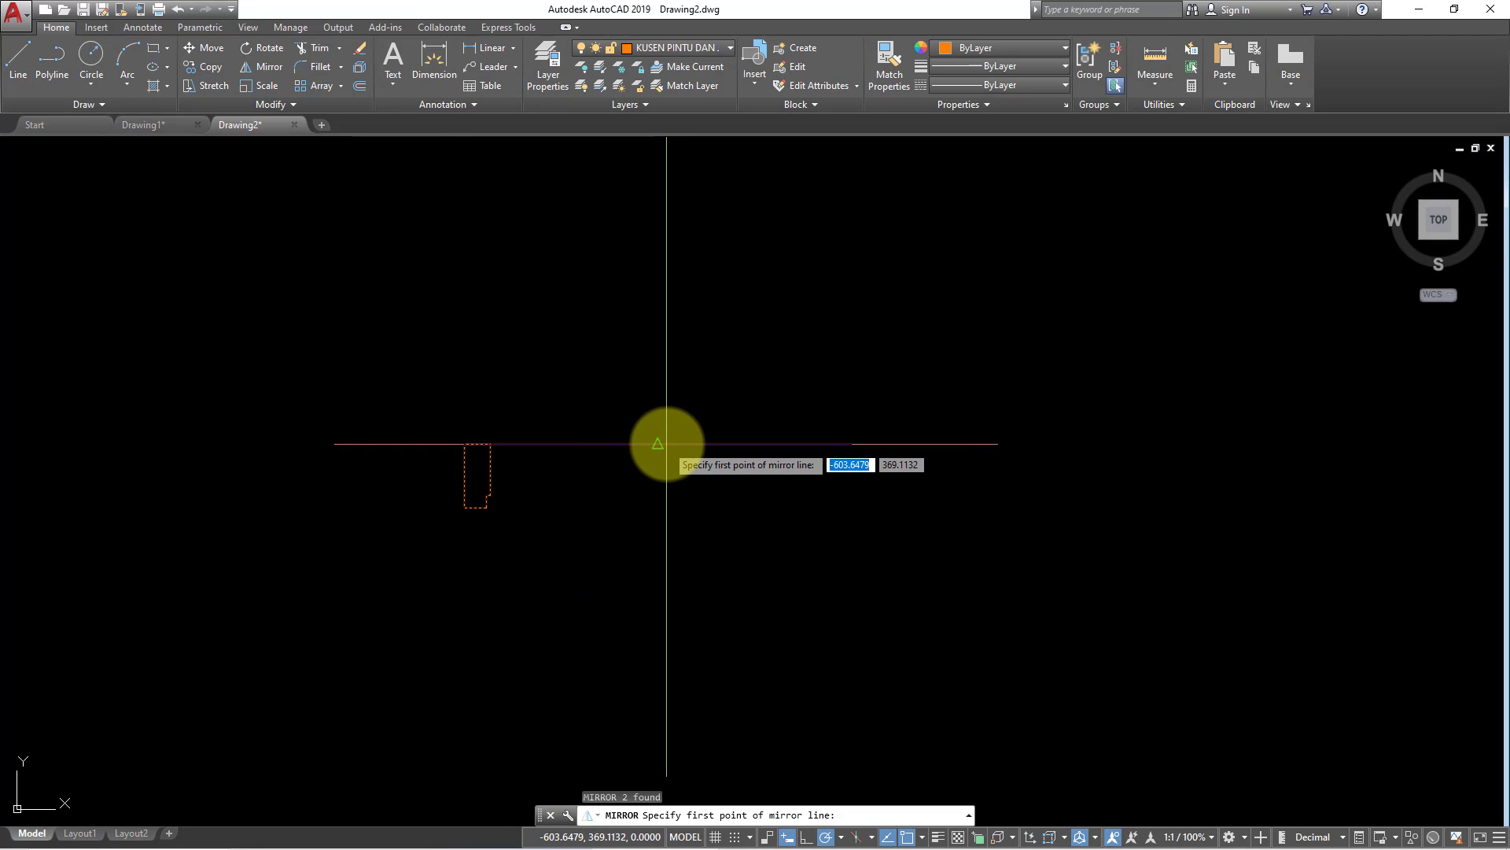
click(658, 444)
key(Escape)
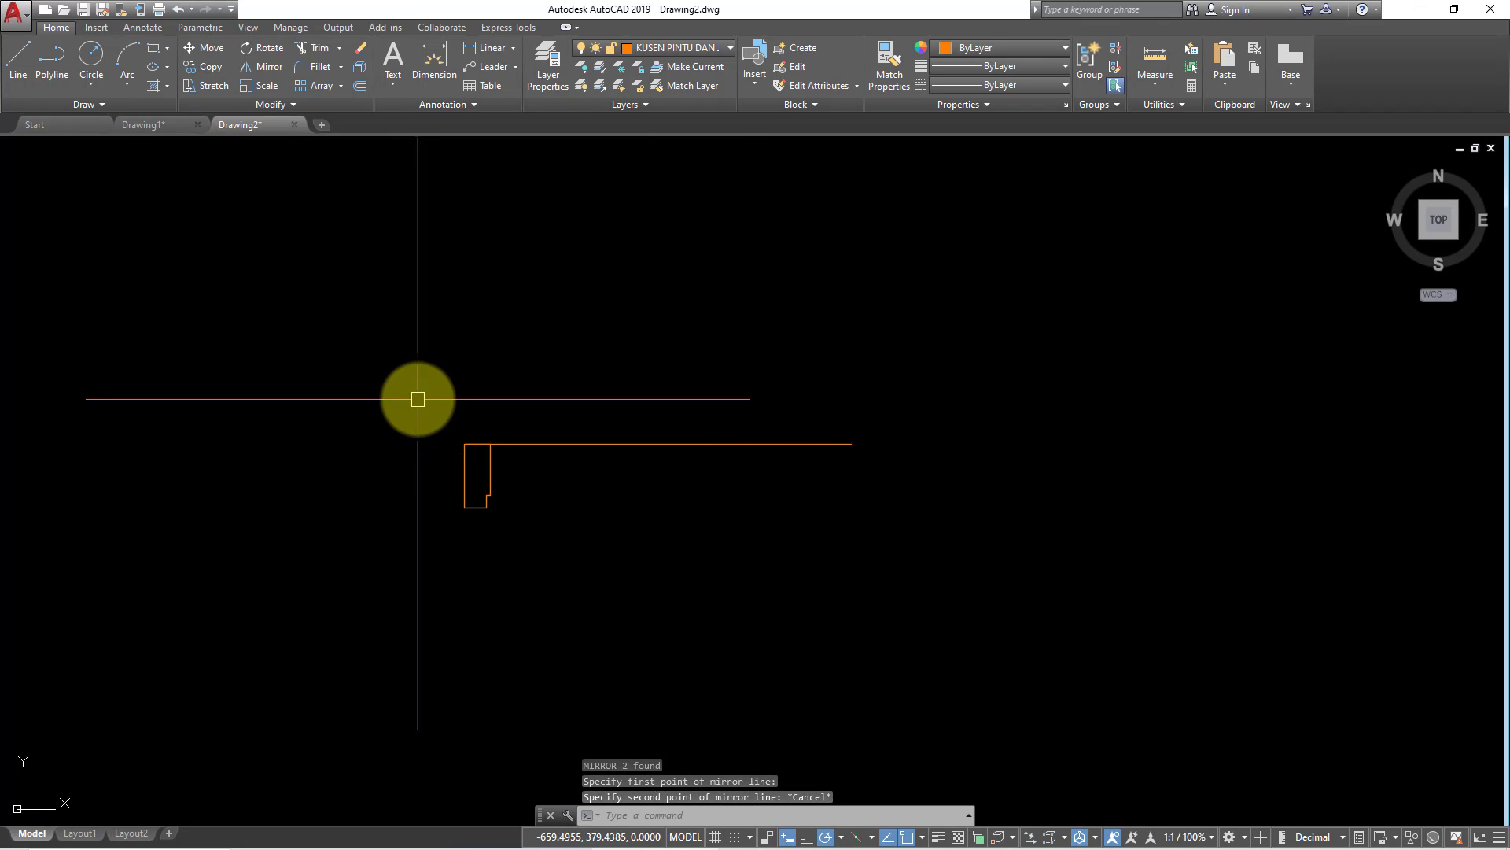
click(415, 395)
click(551, 580)
text(MI)
key(Return)
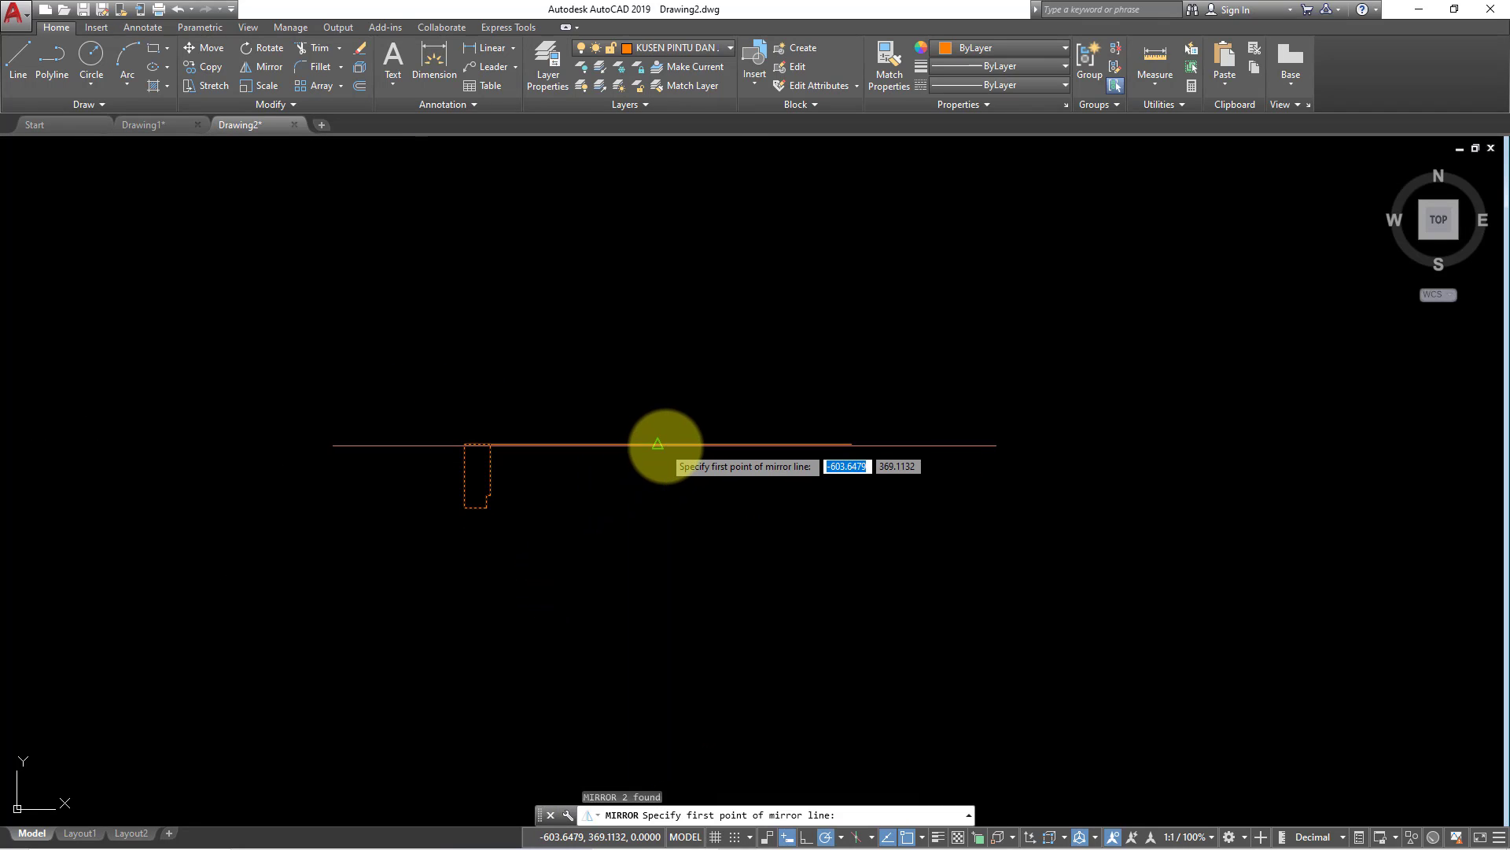
click(658, 445)
click(647, 497)
key(Return)
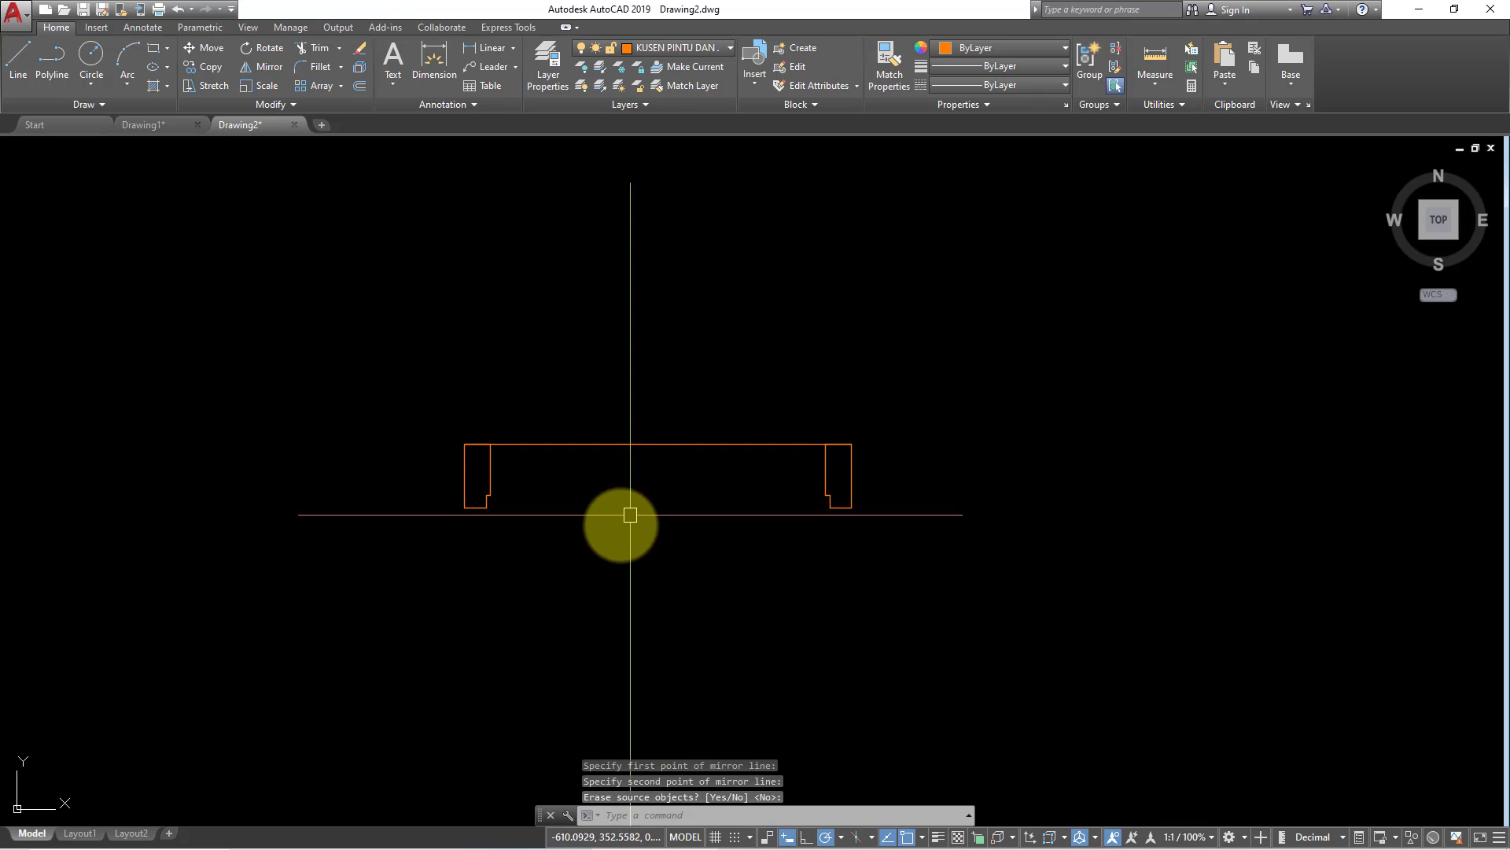
scroll(588, 550, up, 2)
Draw the 3-deep sill rectangle along the frame's bottom between both jambs.
key(Return)
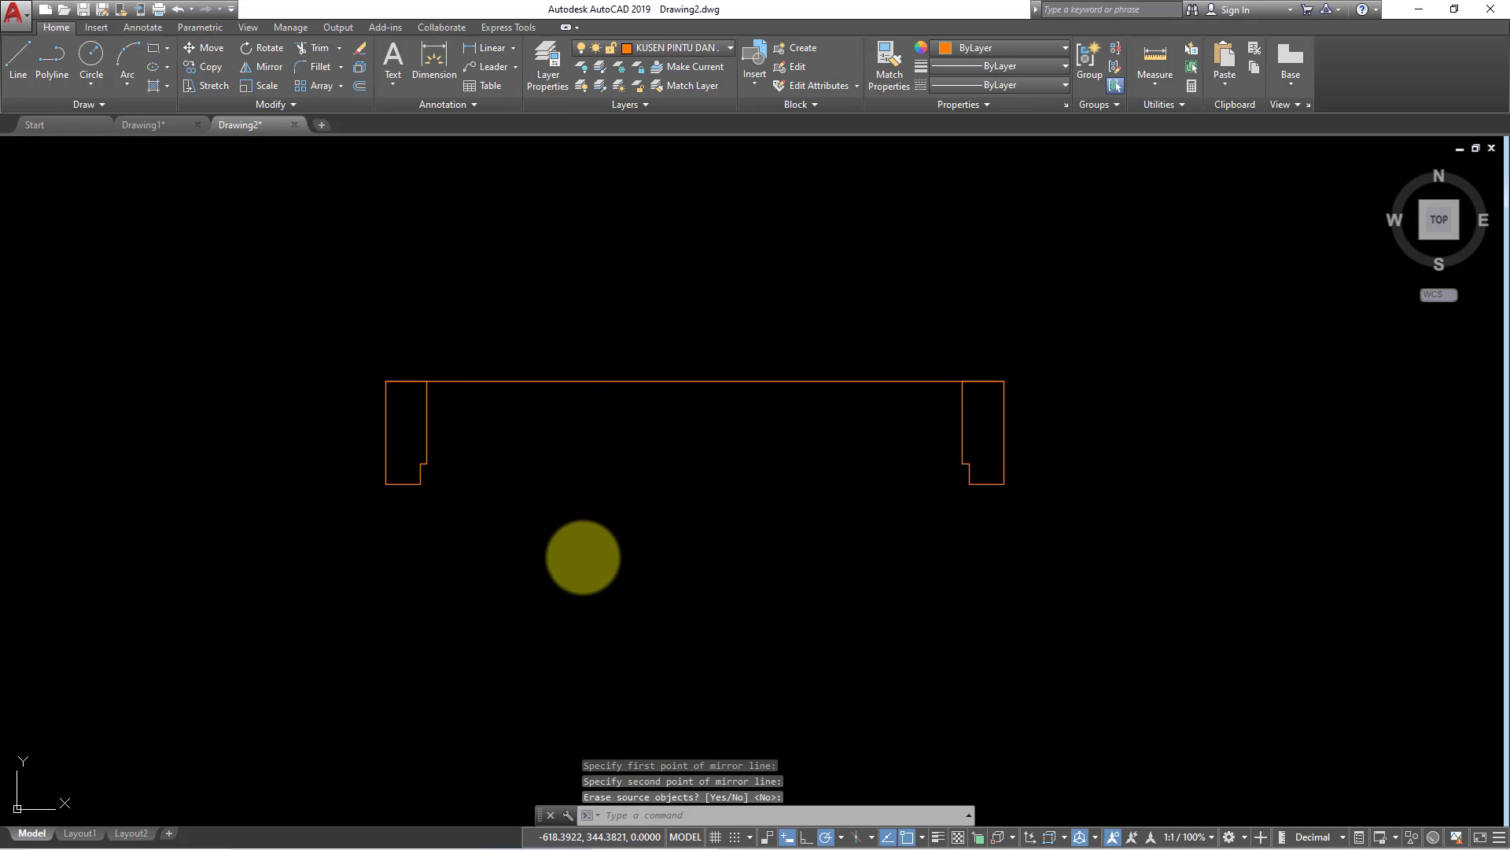
click(422, 484)
scroll(945, 483, up, 2)
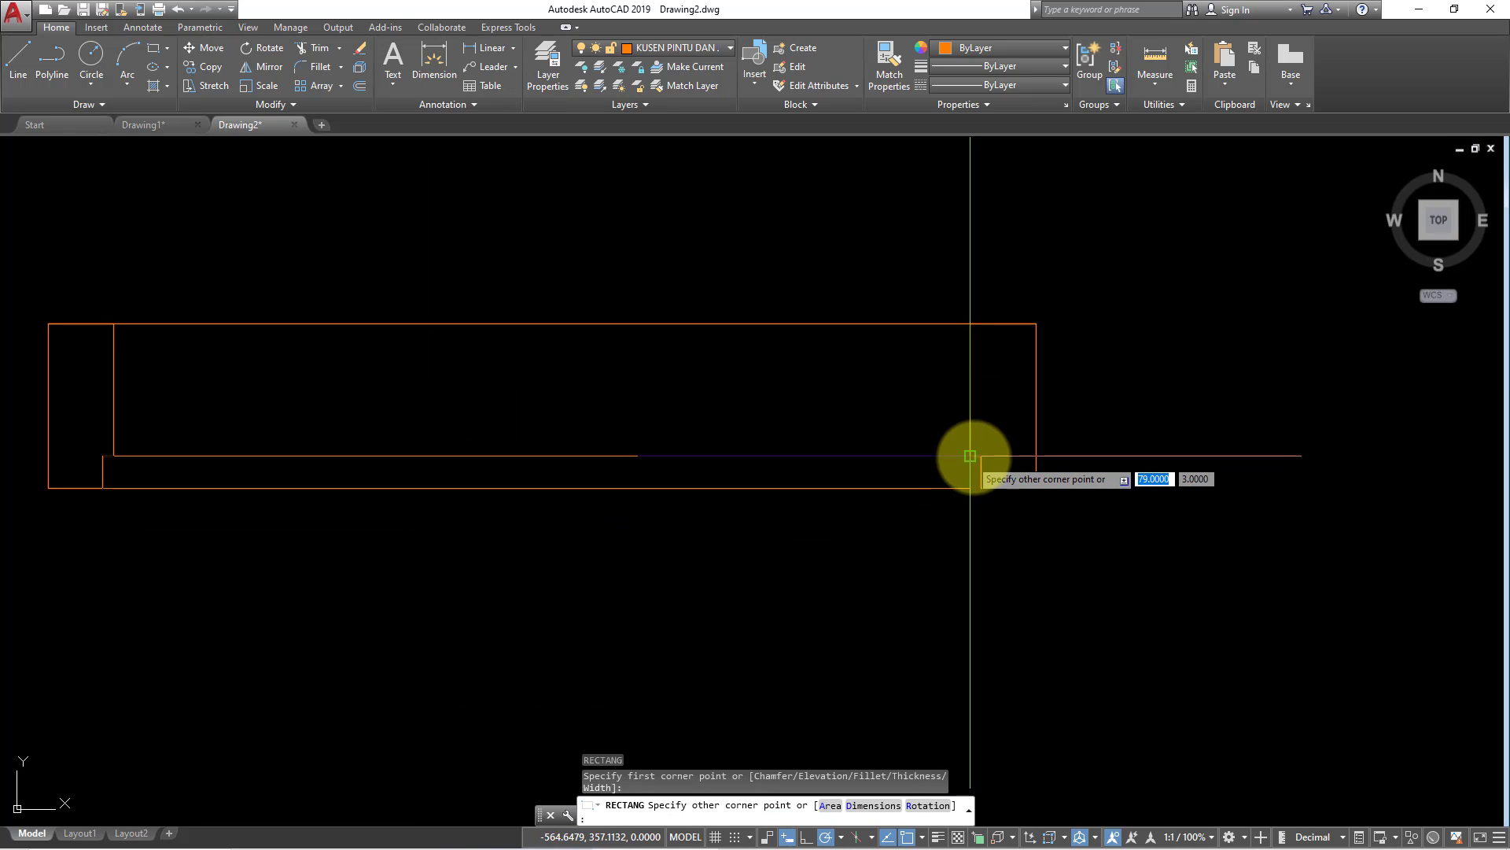
click(981, 456)
click(820, 323)
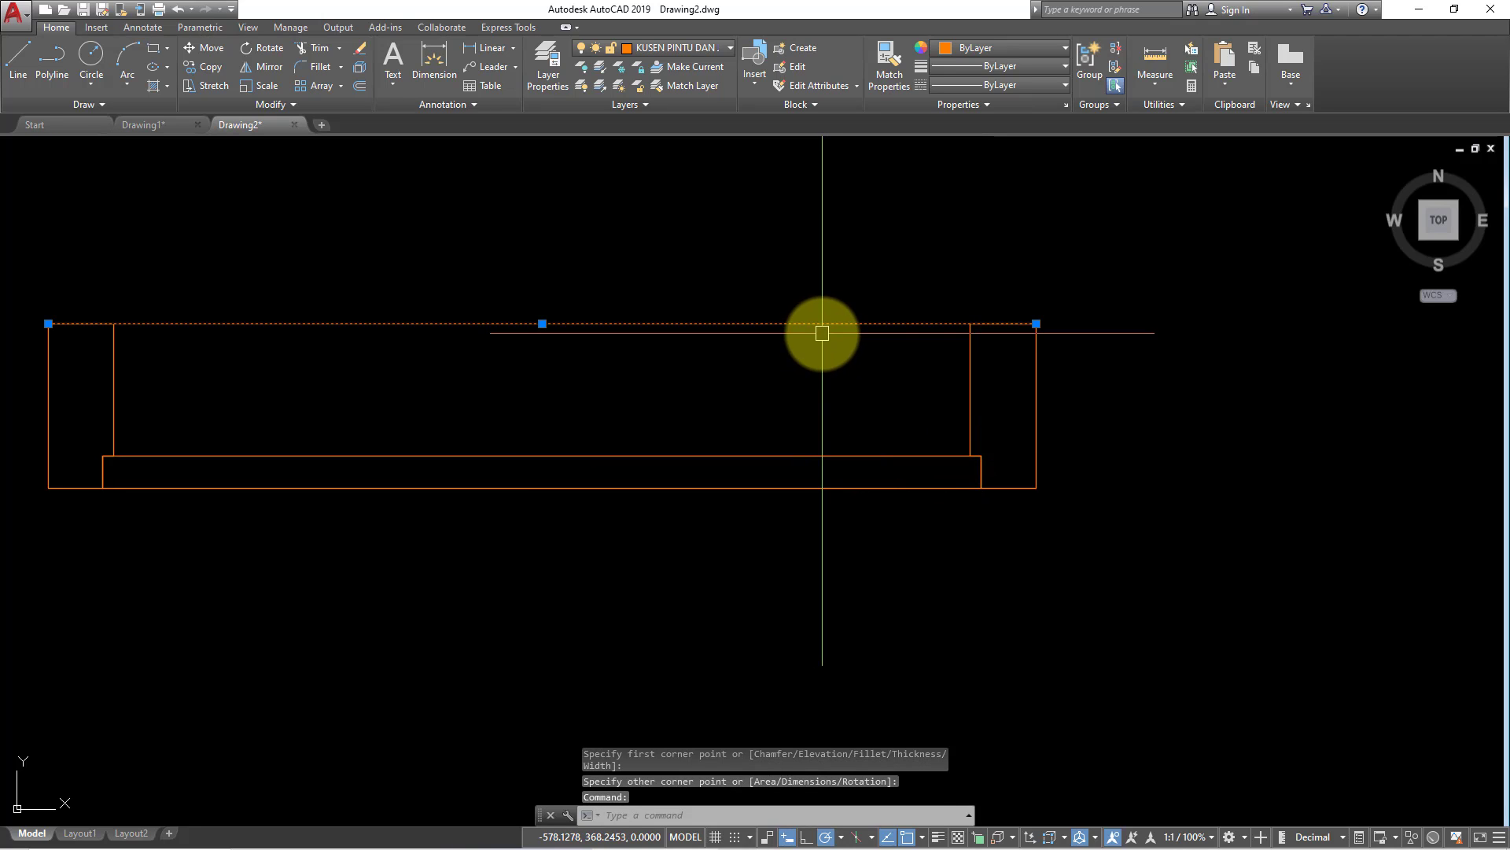
key(Escape)
middle_drag(744, 513, 967, 402)
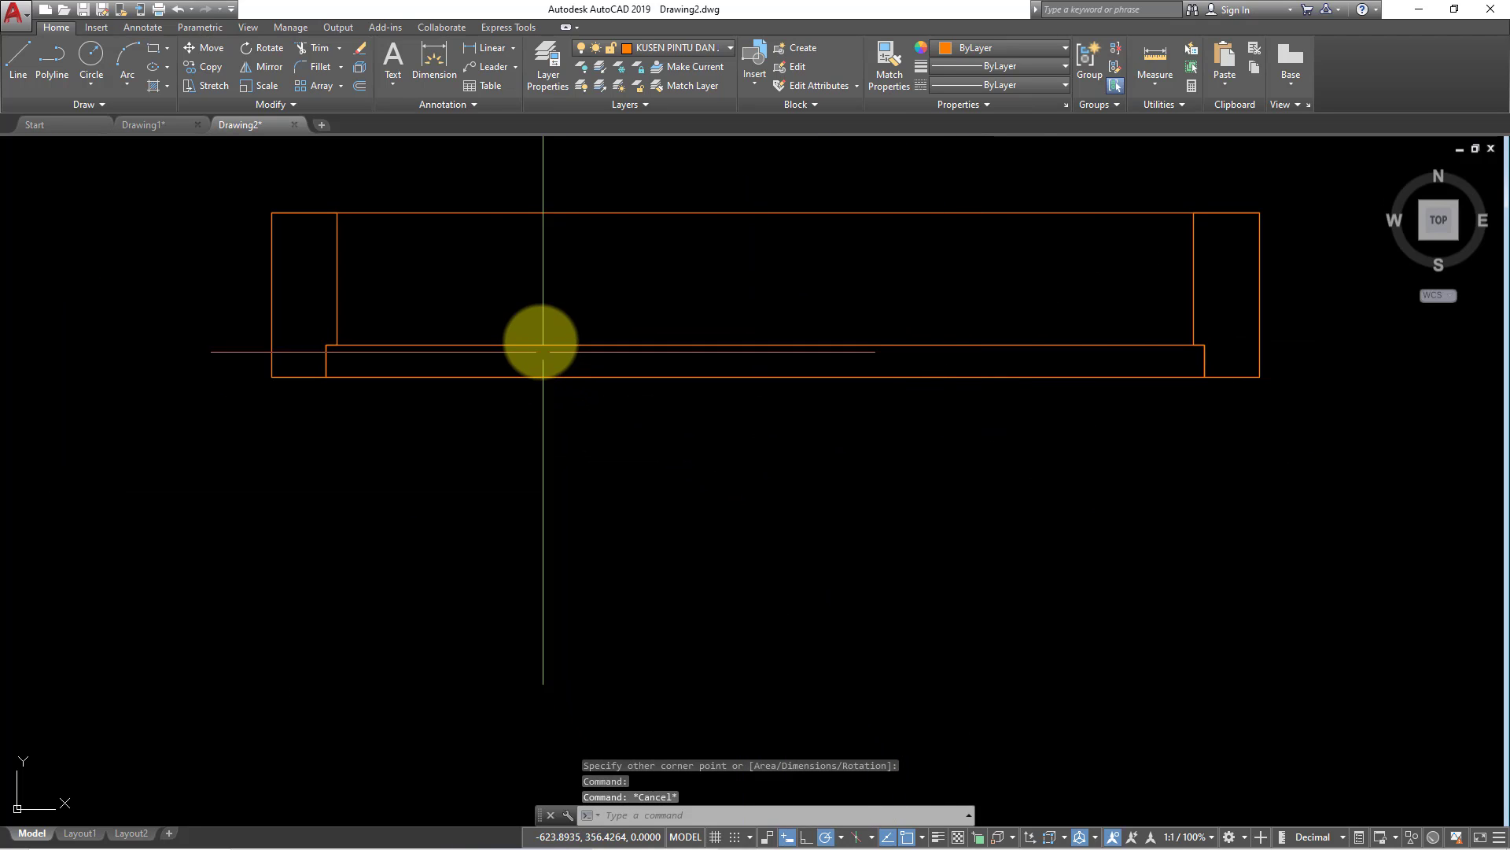
Explode the sill rectangle into separate lines.
click(539, 346)
text(X)
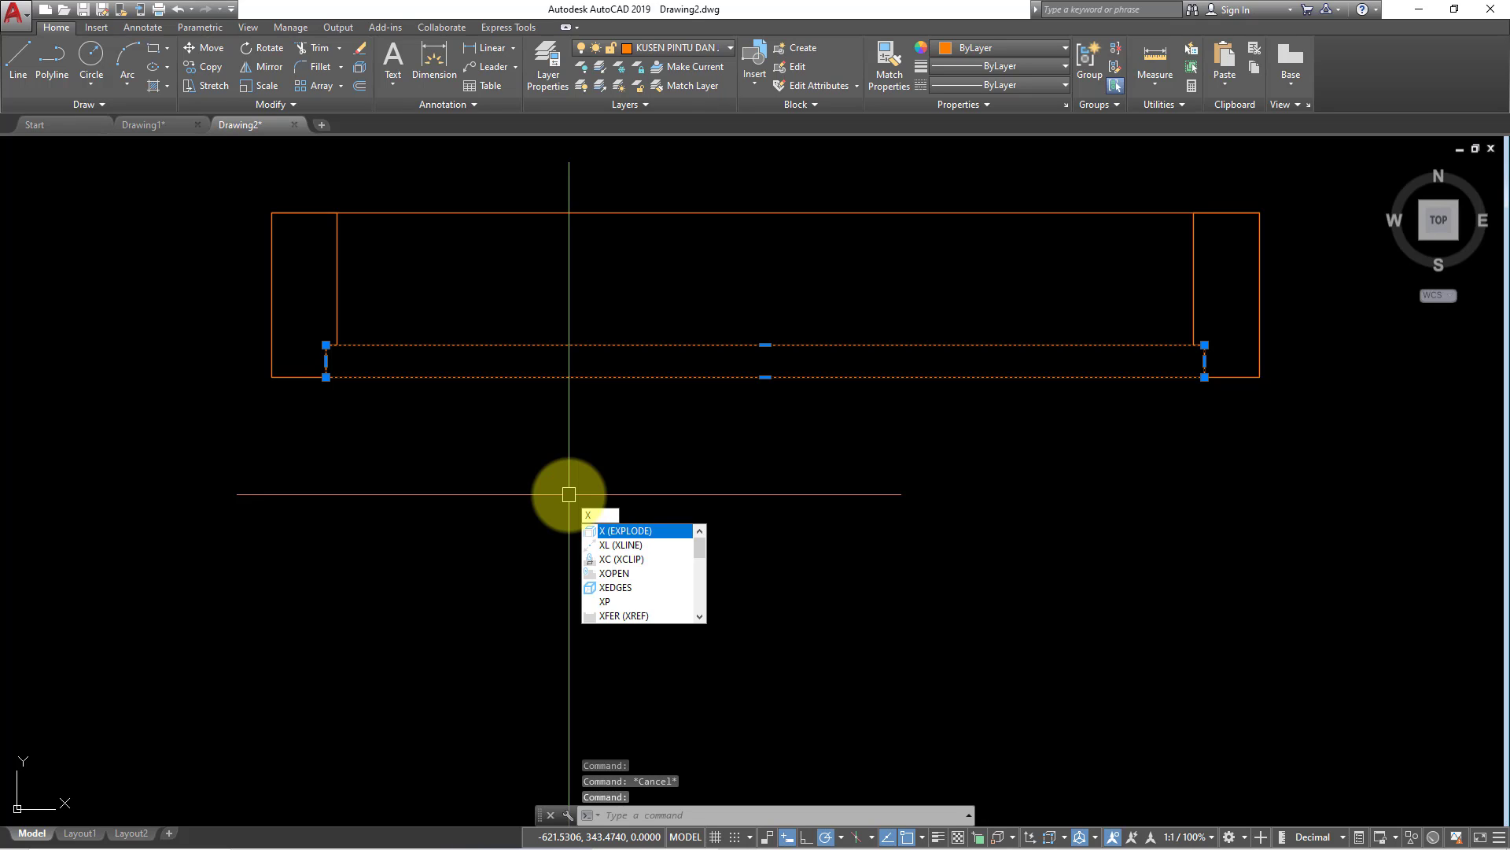
key(Return)
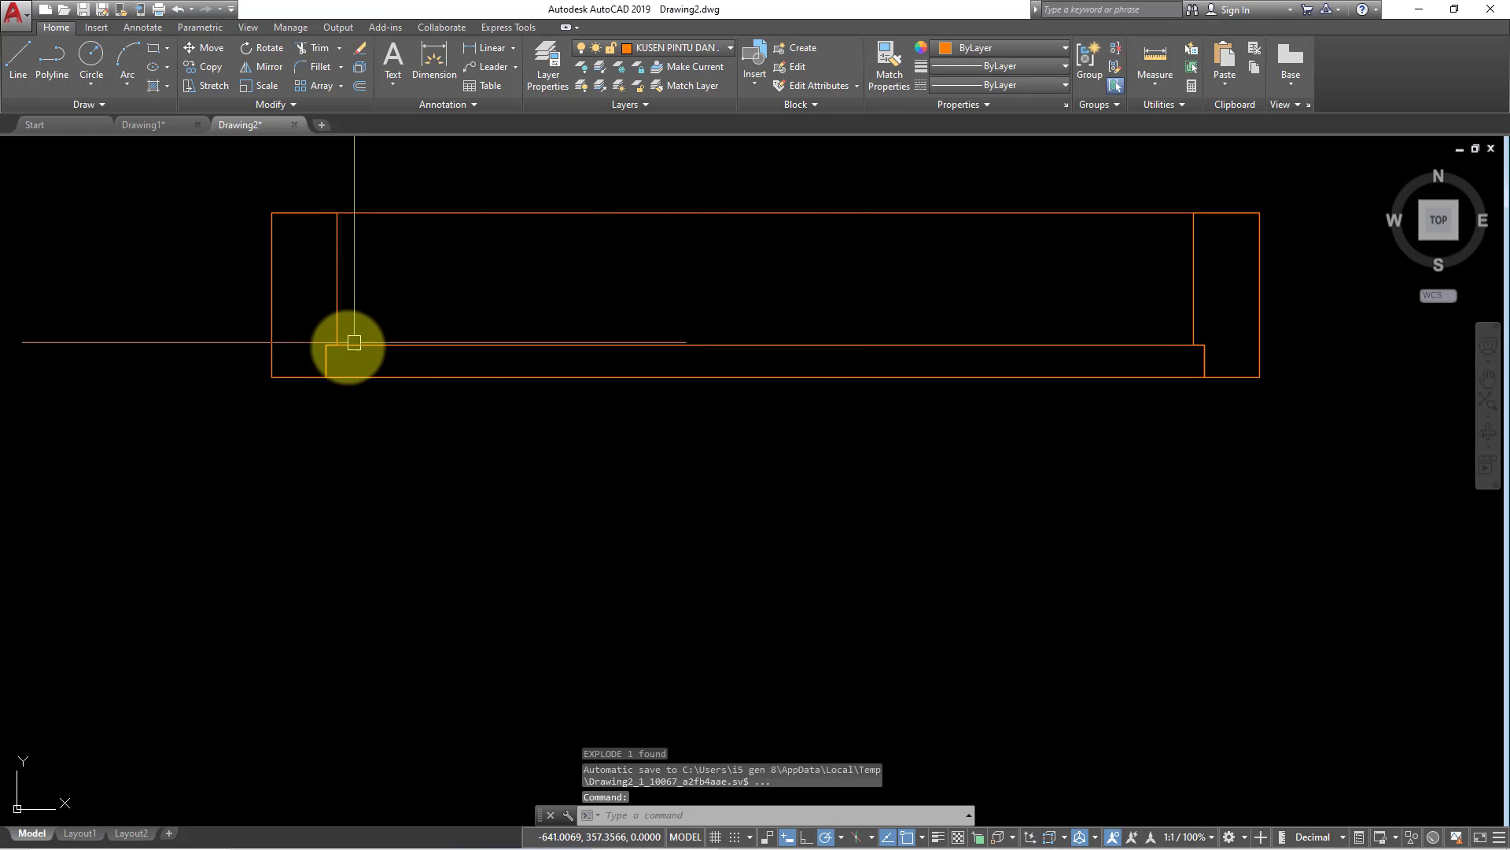
click(321, 357)
key(Escape)
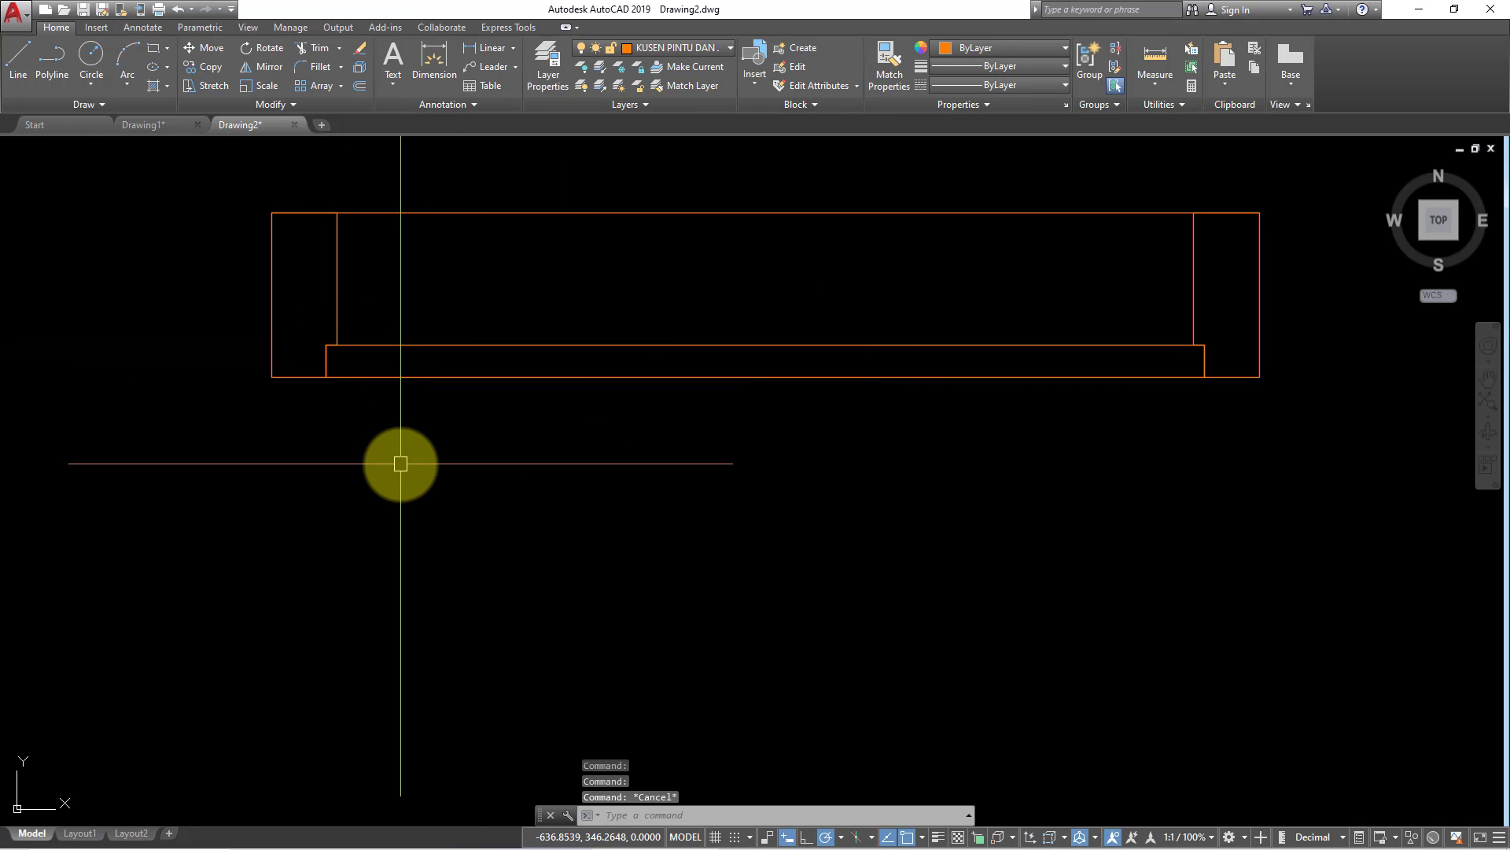
text(co)
Offset the sill's left and right edges 8 units inward.
key(Return)
text(8)
key(Return)
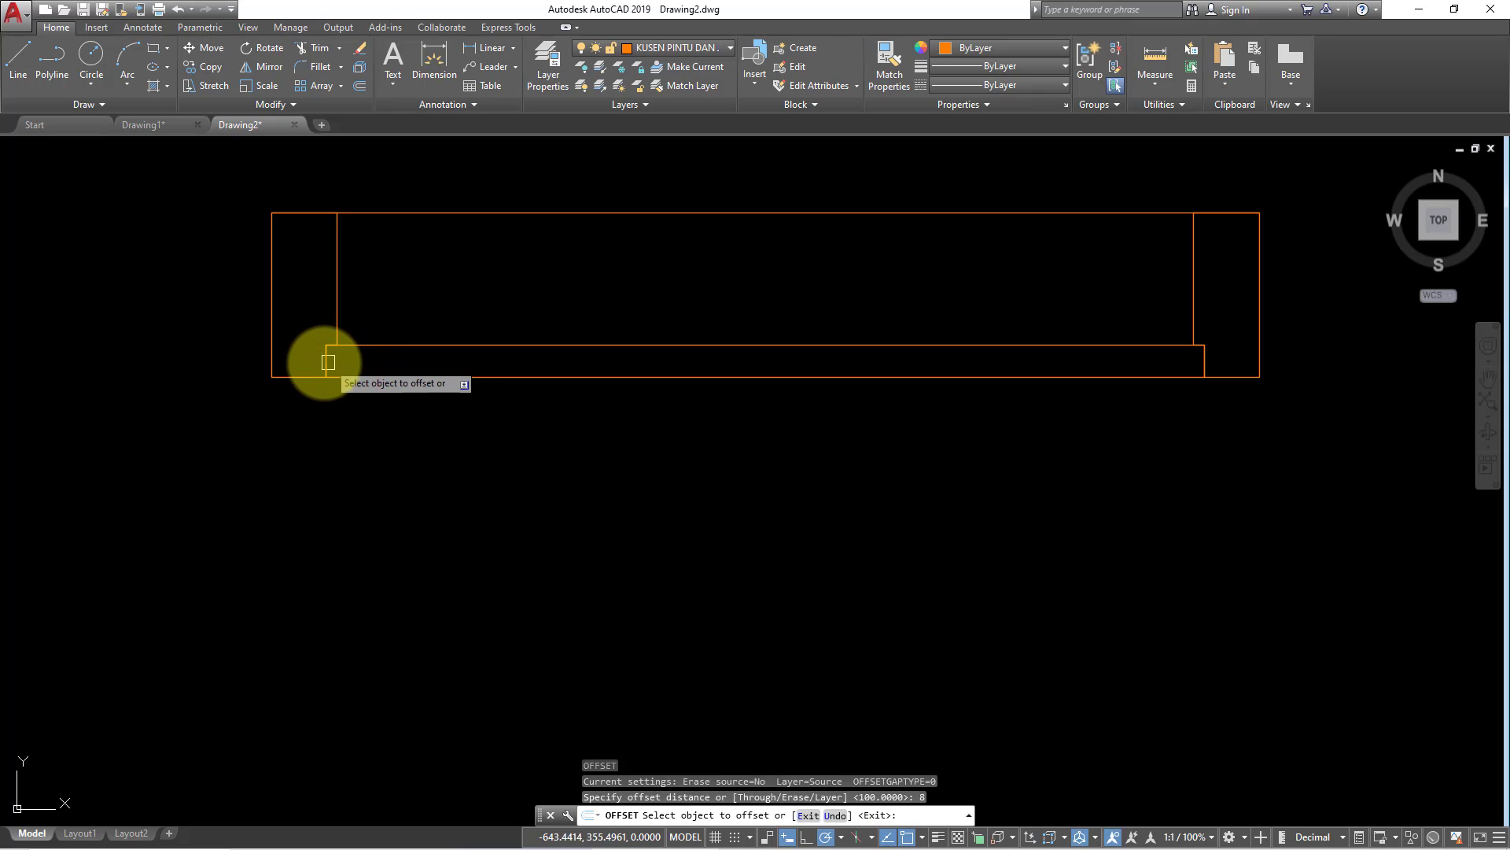
click(326, 359)
click(484, 359)
click(1204, 356)
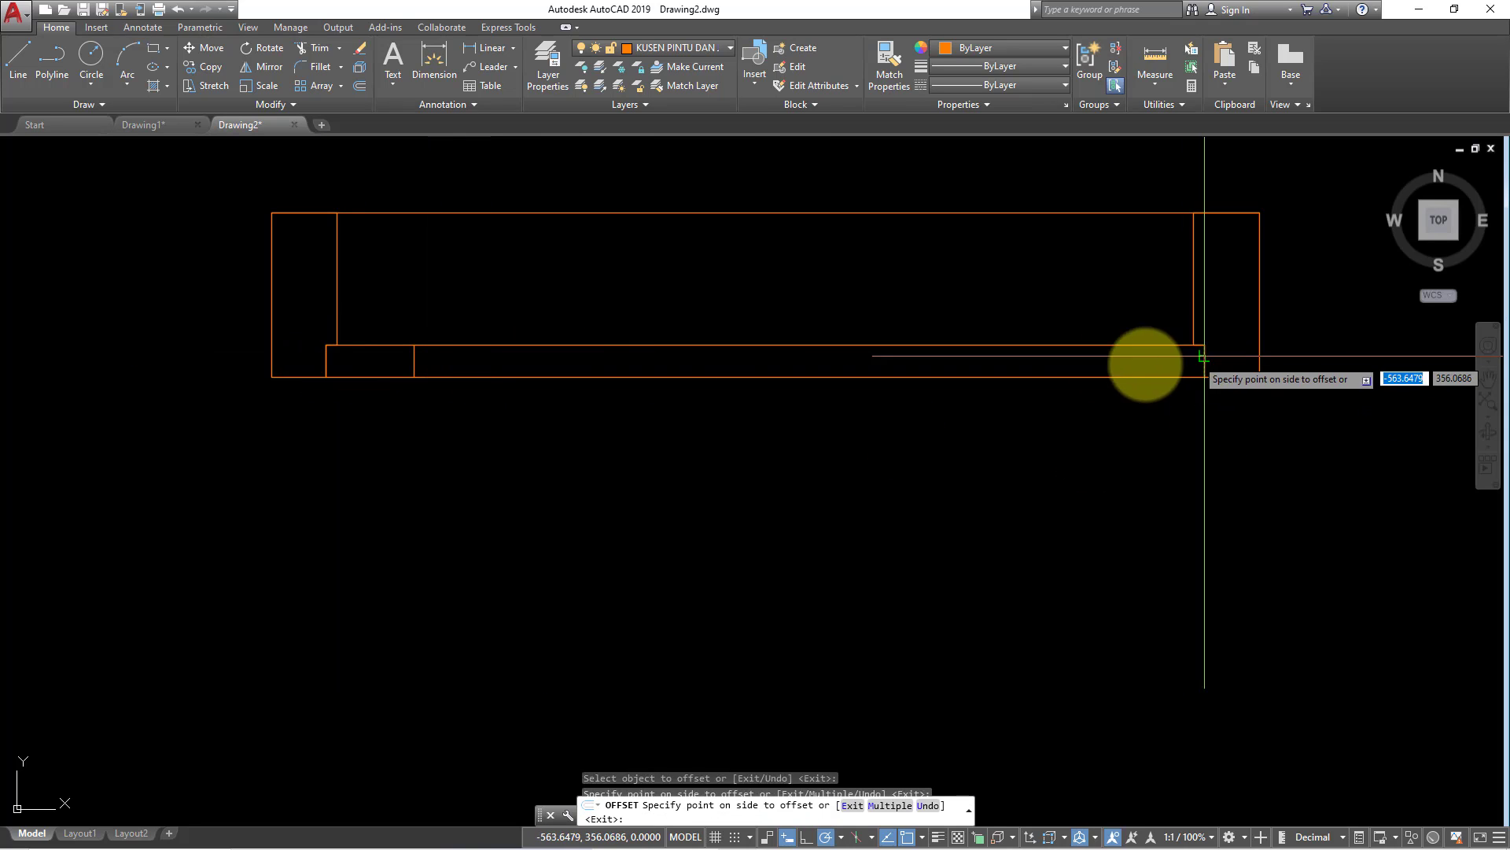
click(890, 378)
key(Escape)
key(Escape)
text(PL)
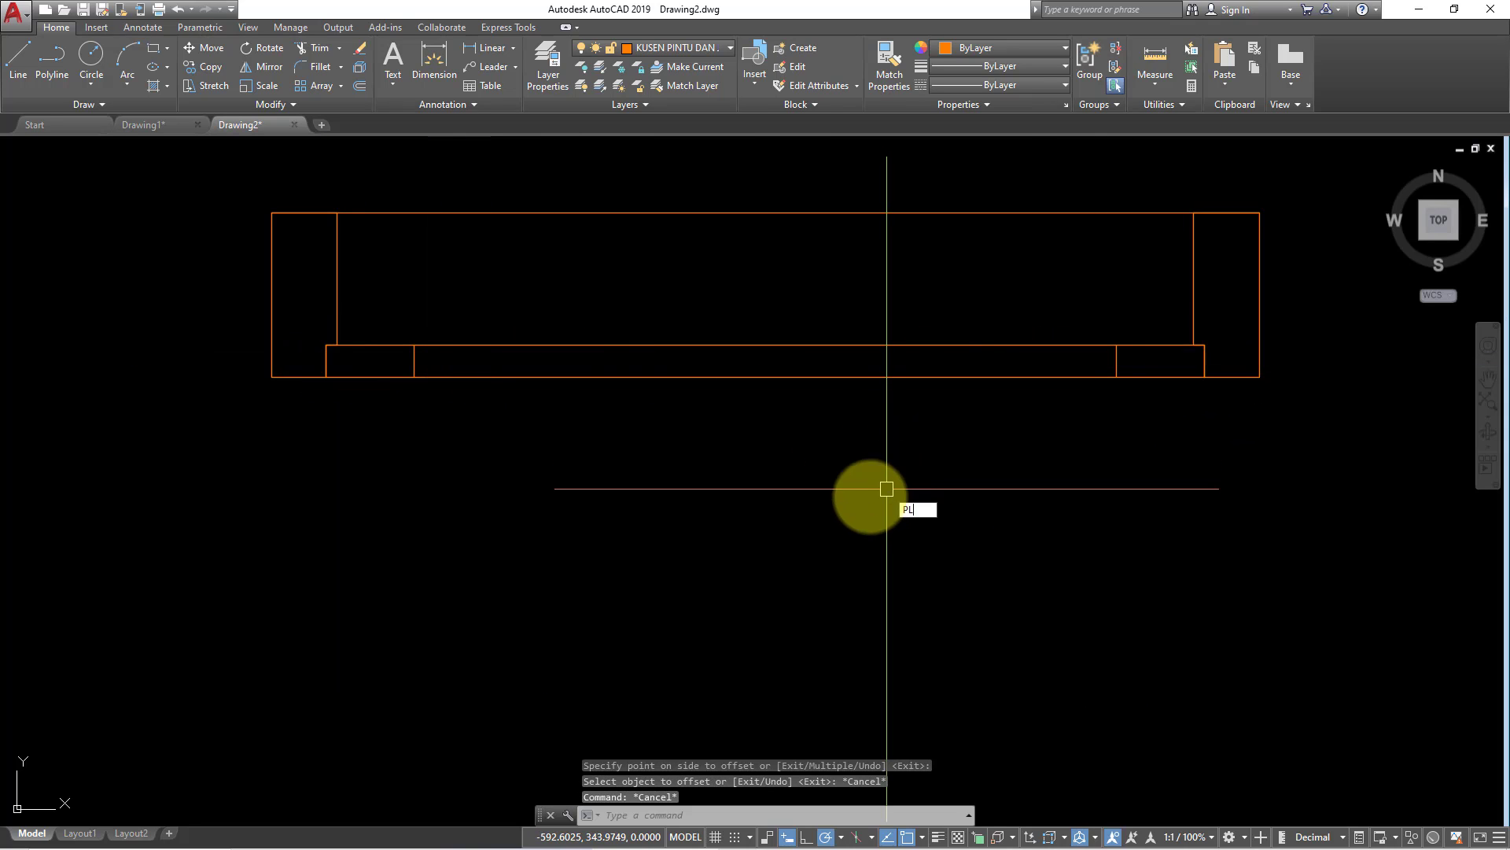
Draw a 64-unit polyline between the two new inner edges.
key(Return)
click(414, 363)
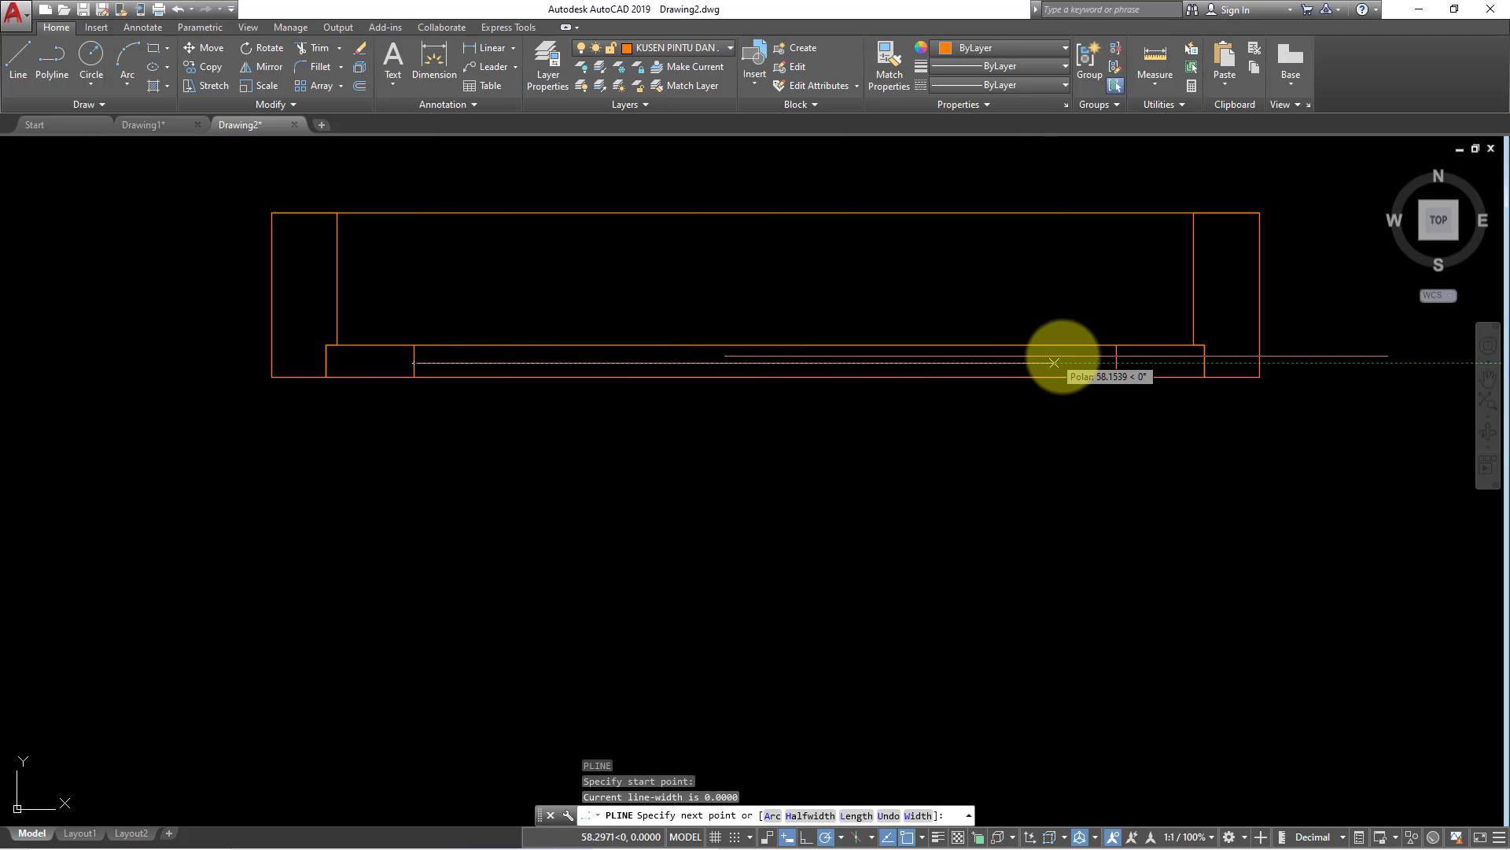
click(1116, 364)
key(Return)
scroll(954, 438, up, 4)
scroll(860, 409, up, 1)
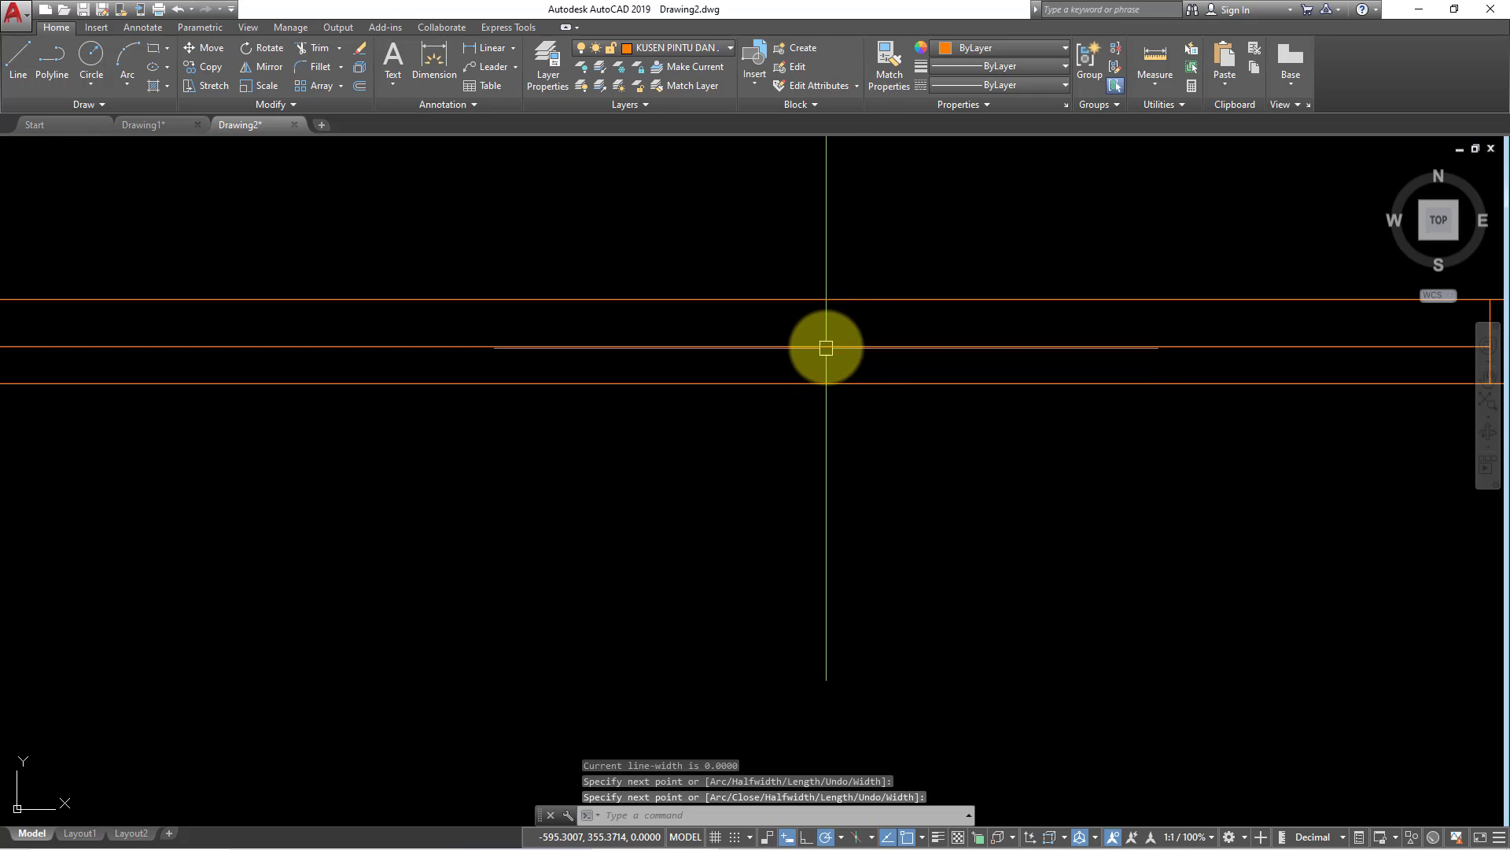
right_click(826, 347)
key(Escape)
scroll(645, 461, down, 4)
scroll(597, 423, down, 1)
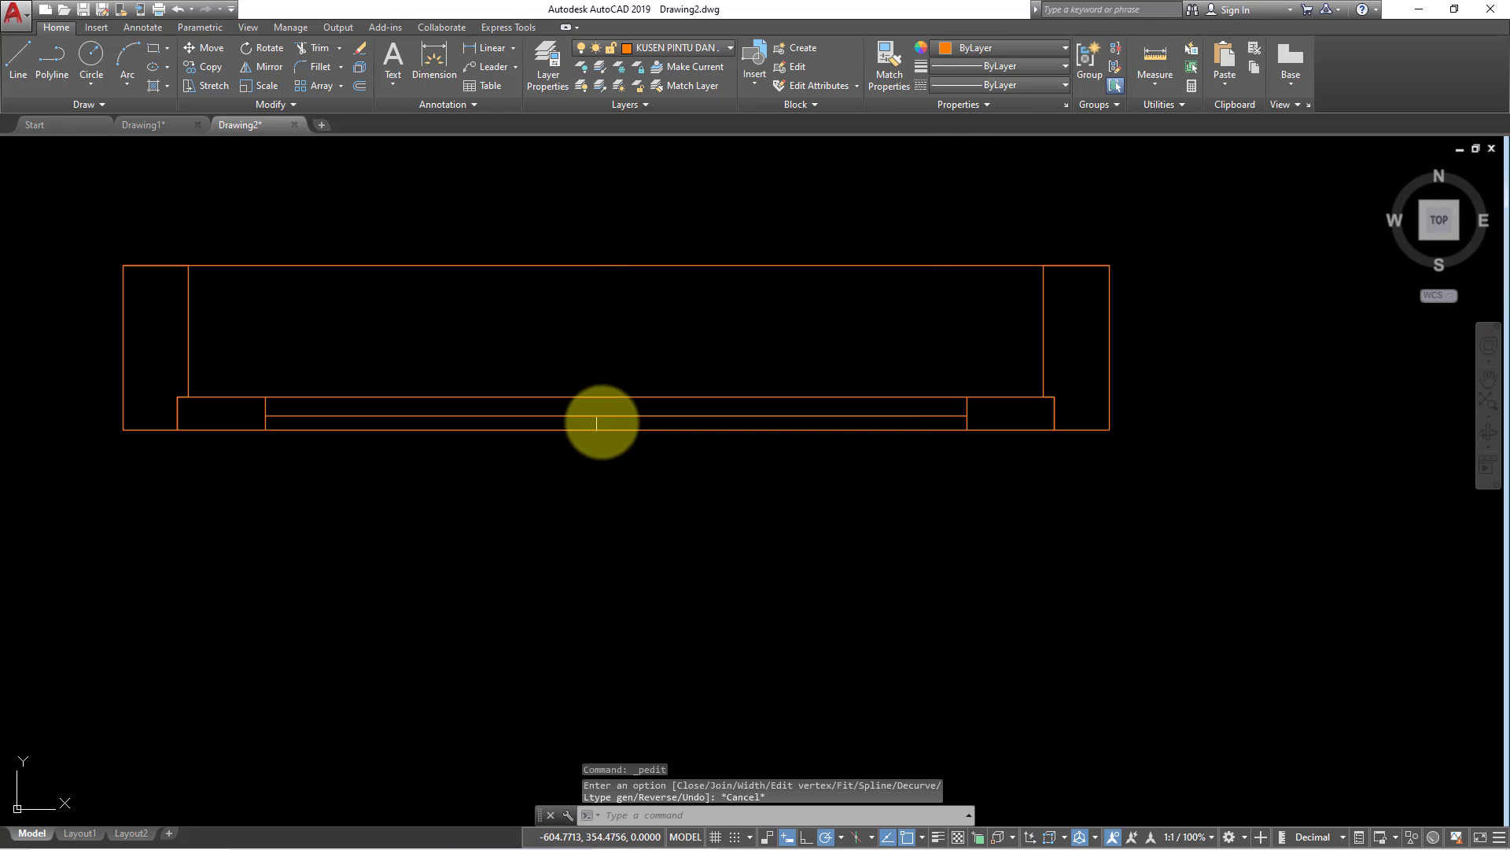
click(598, 417)
text(CH)
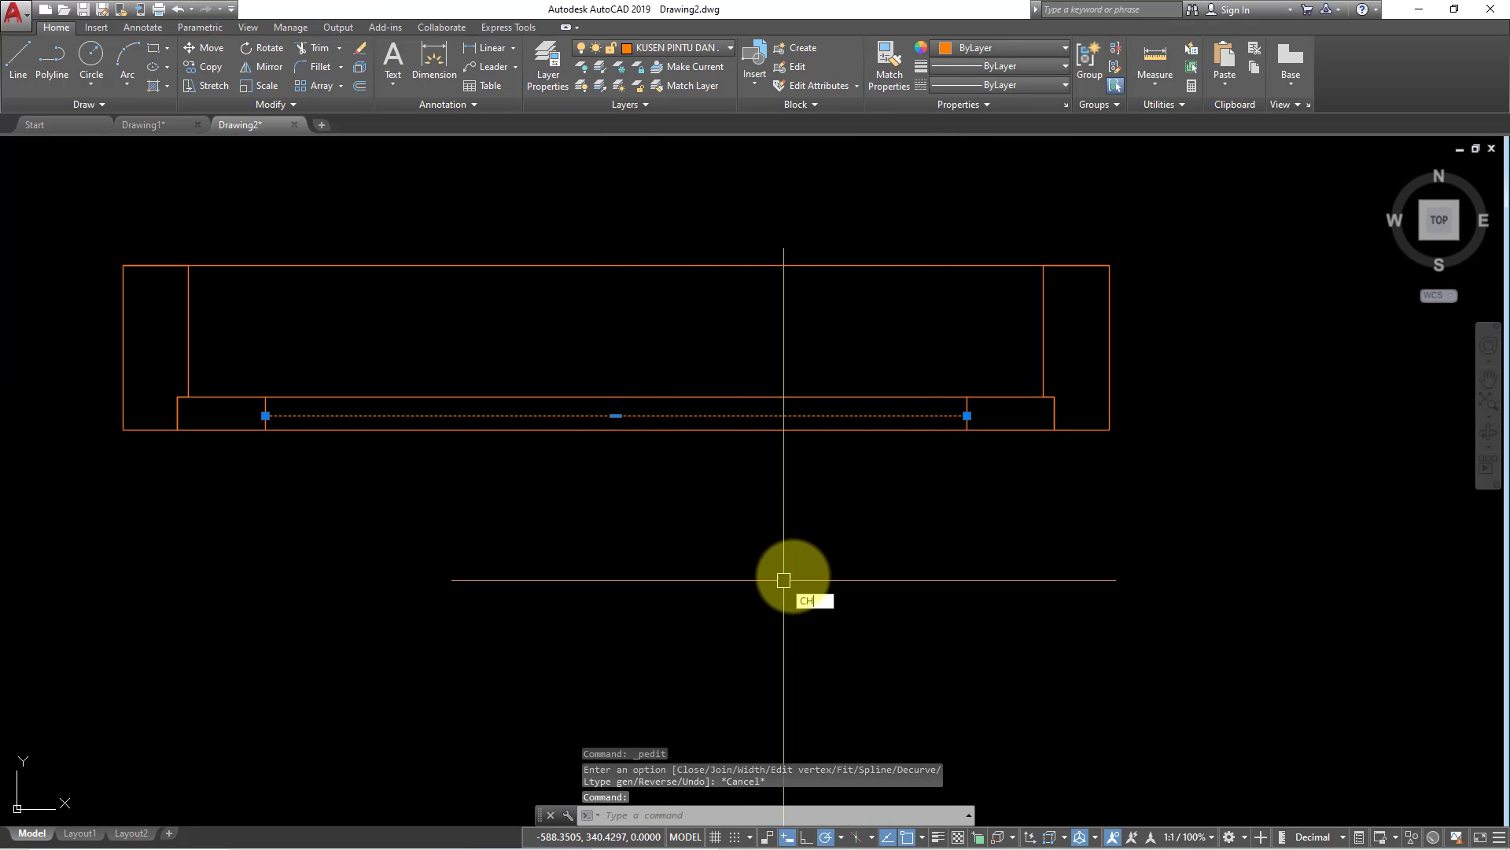
Set the middle sill polyline's global width to 0.5 in Properties.
key(Return)
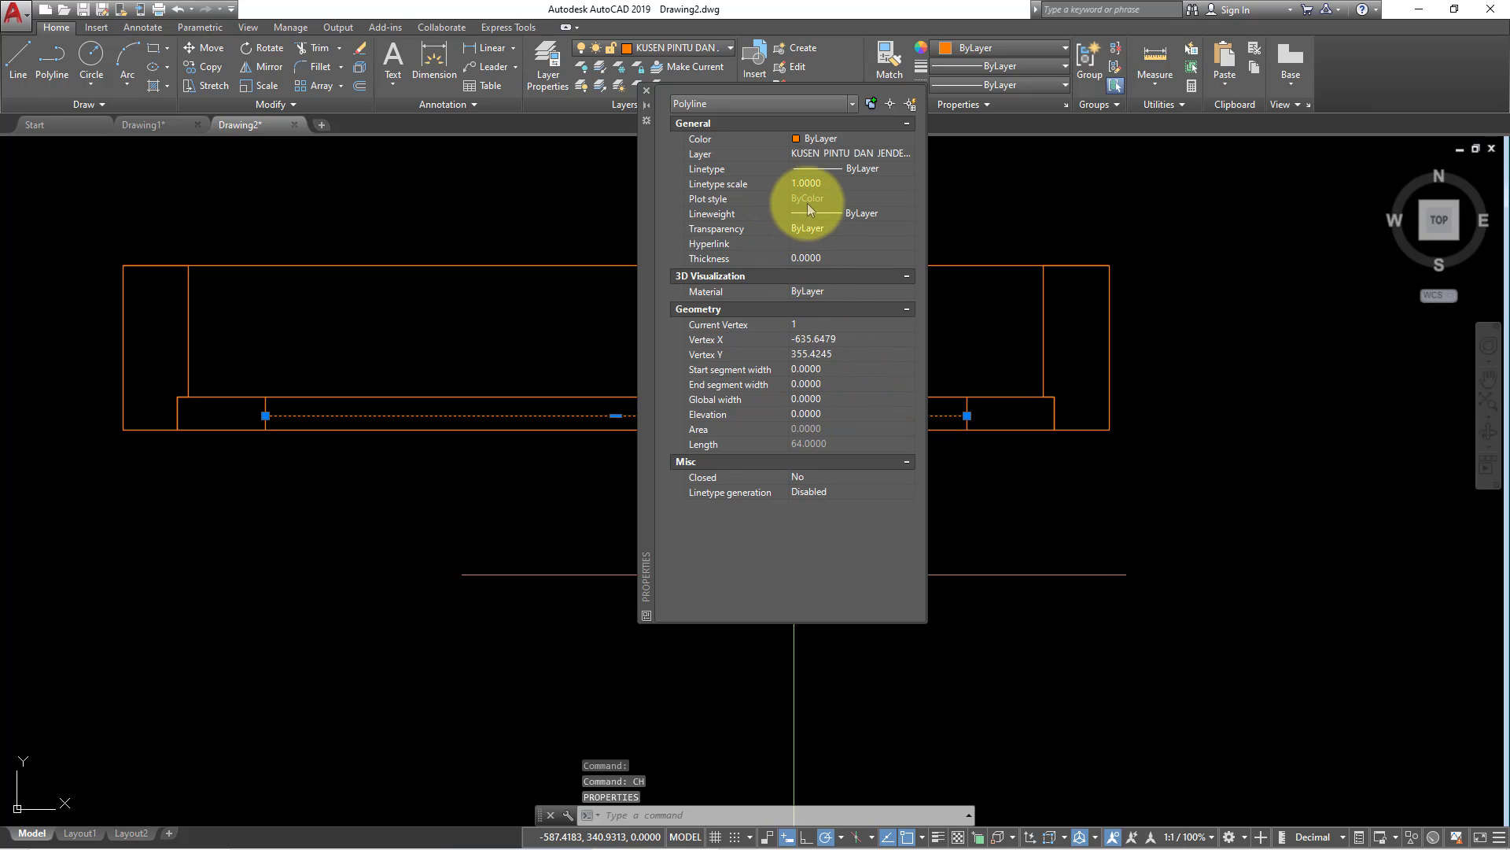
click(832, 399)
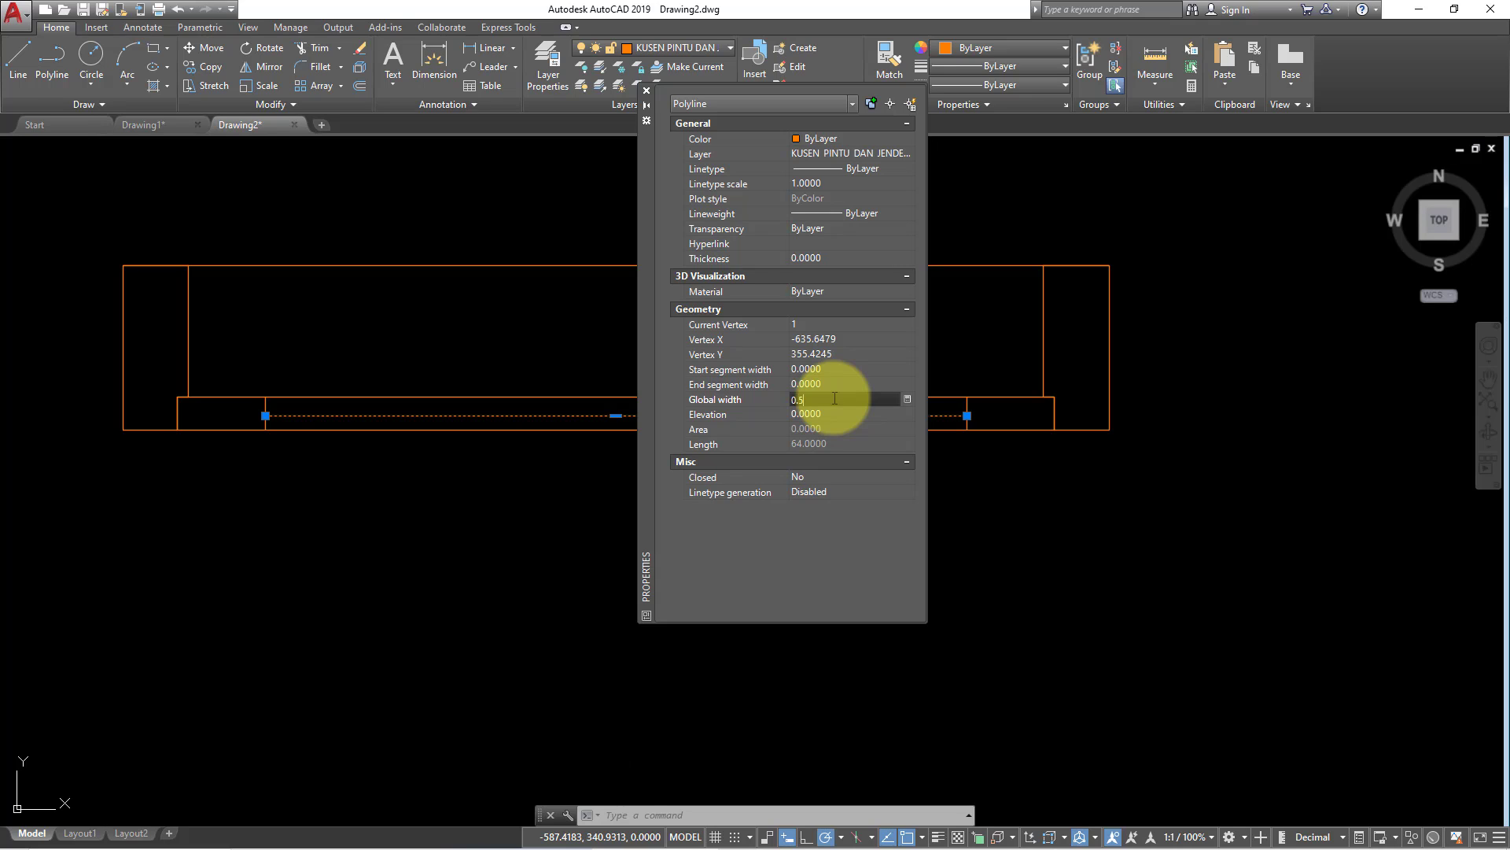
key(Tab)
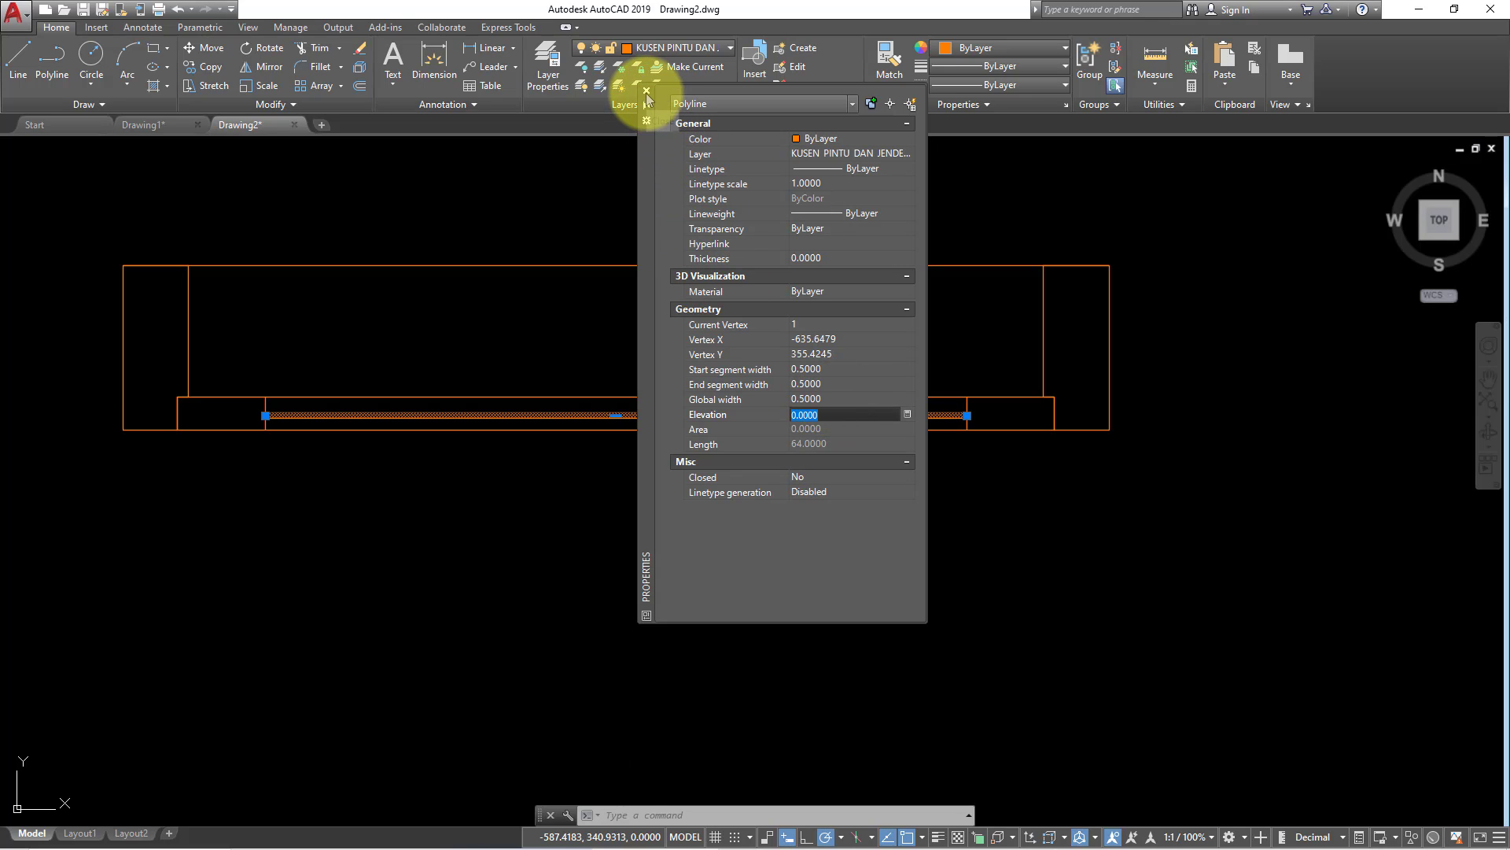
click(646, 90)
key(Escape)
scroll(647, 347, down, 4)
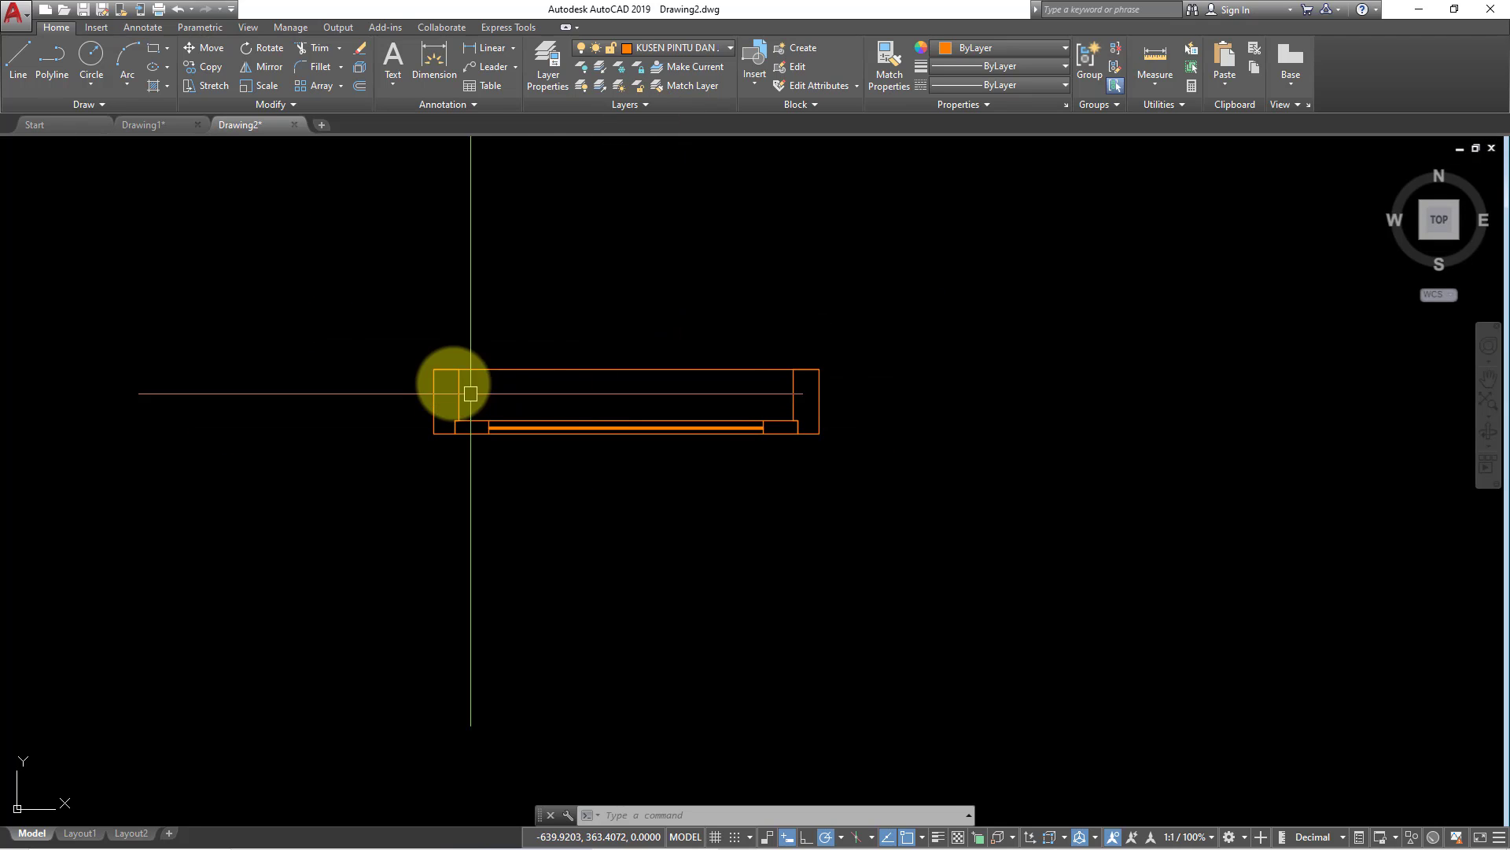
Copy the whole frame drawing to a spot below the original.
click(366, 293)
click(922, 503)
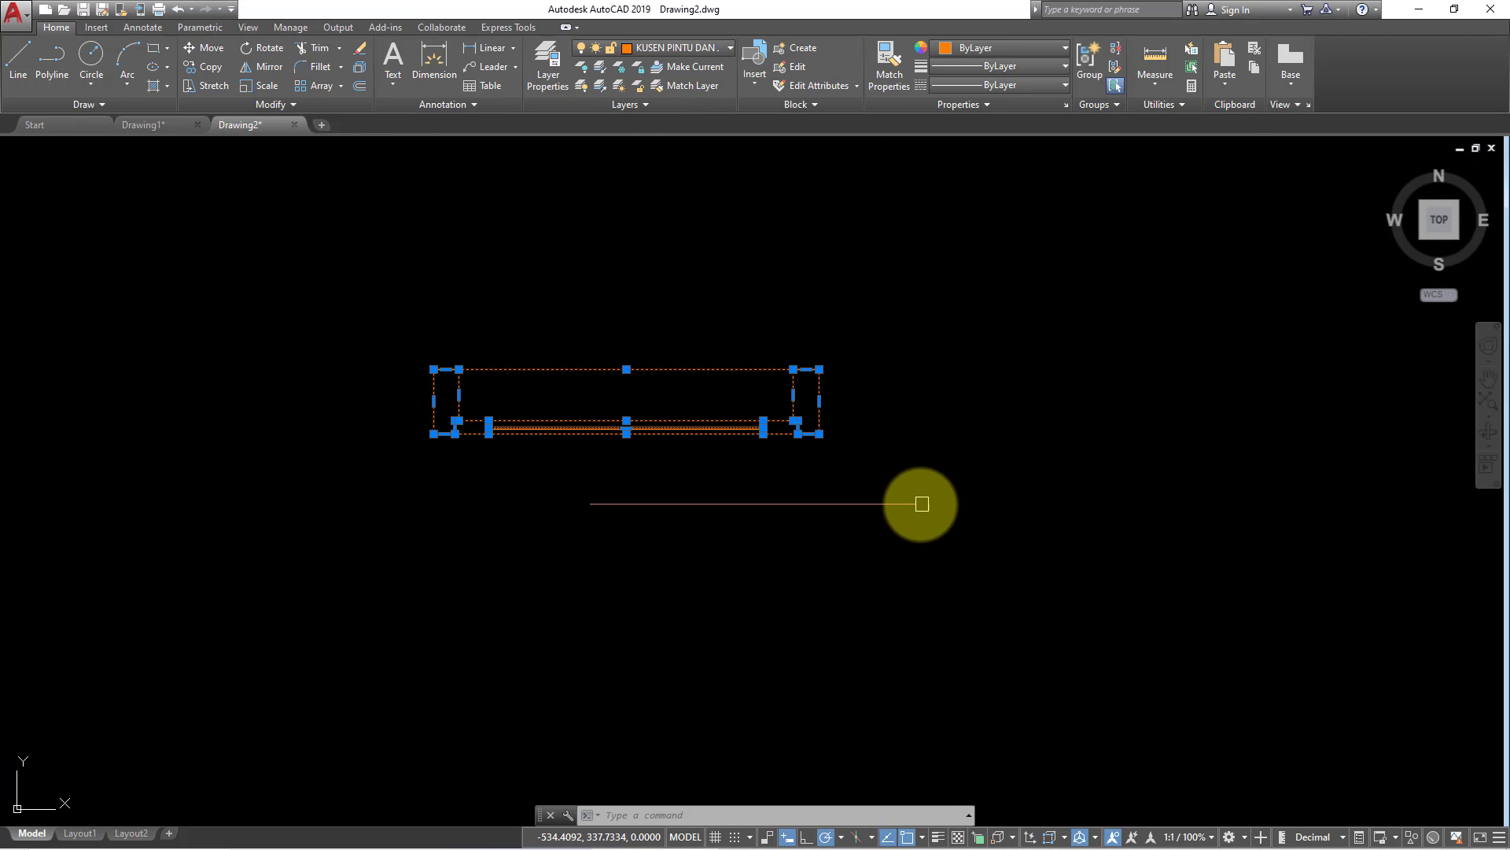
text(co)
key(Return)
click(913, 422)
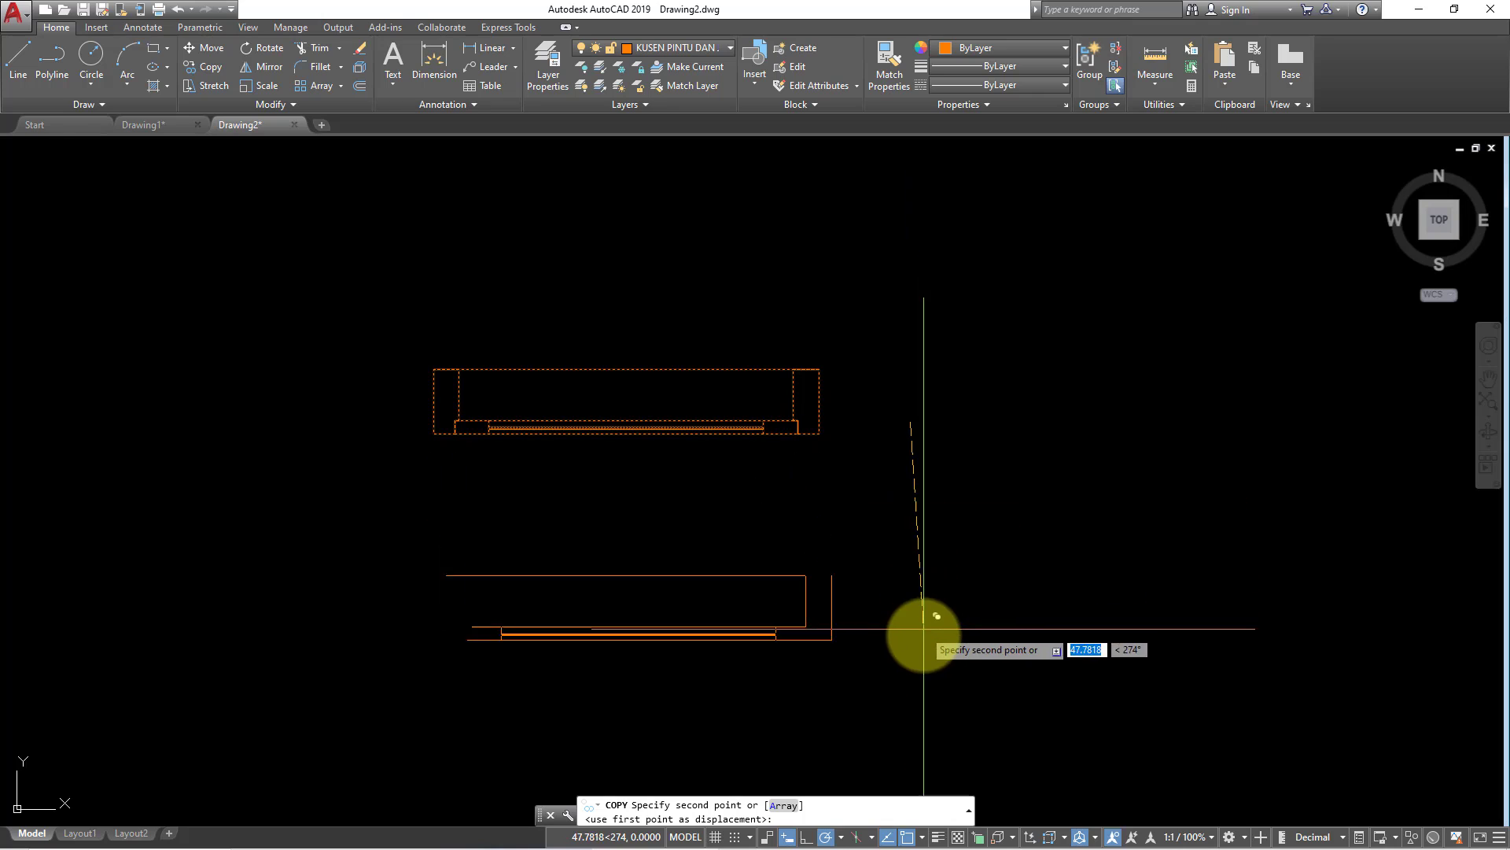
click(910, 654)
key(Return)
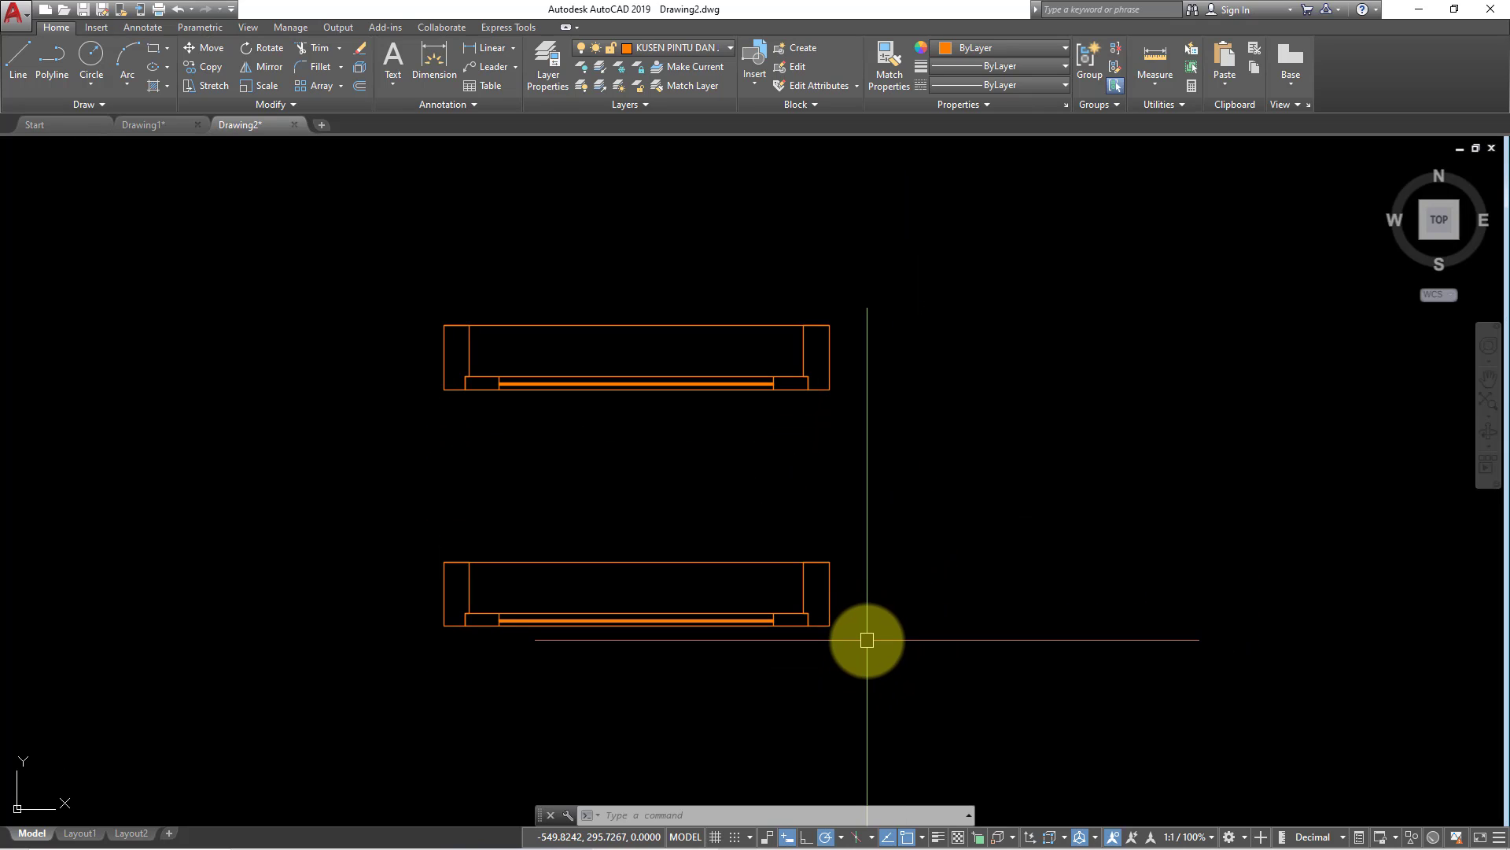
text(l)
key(Return)
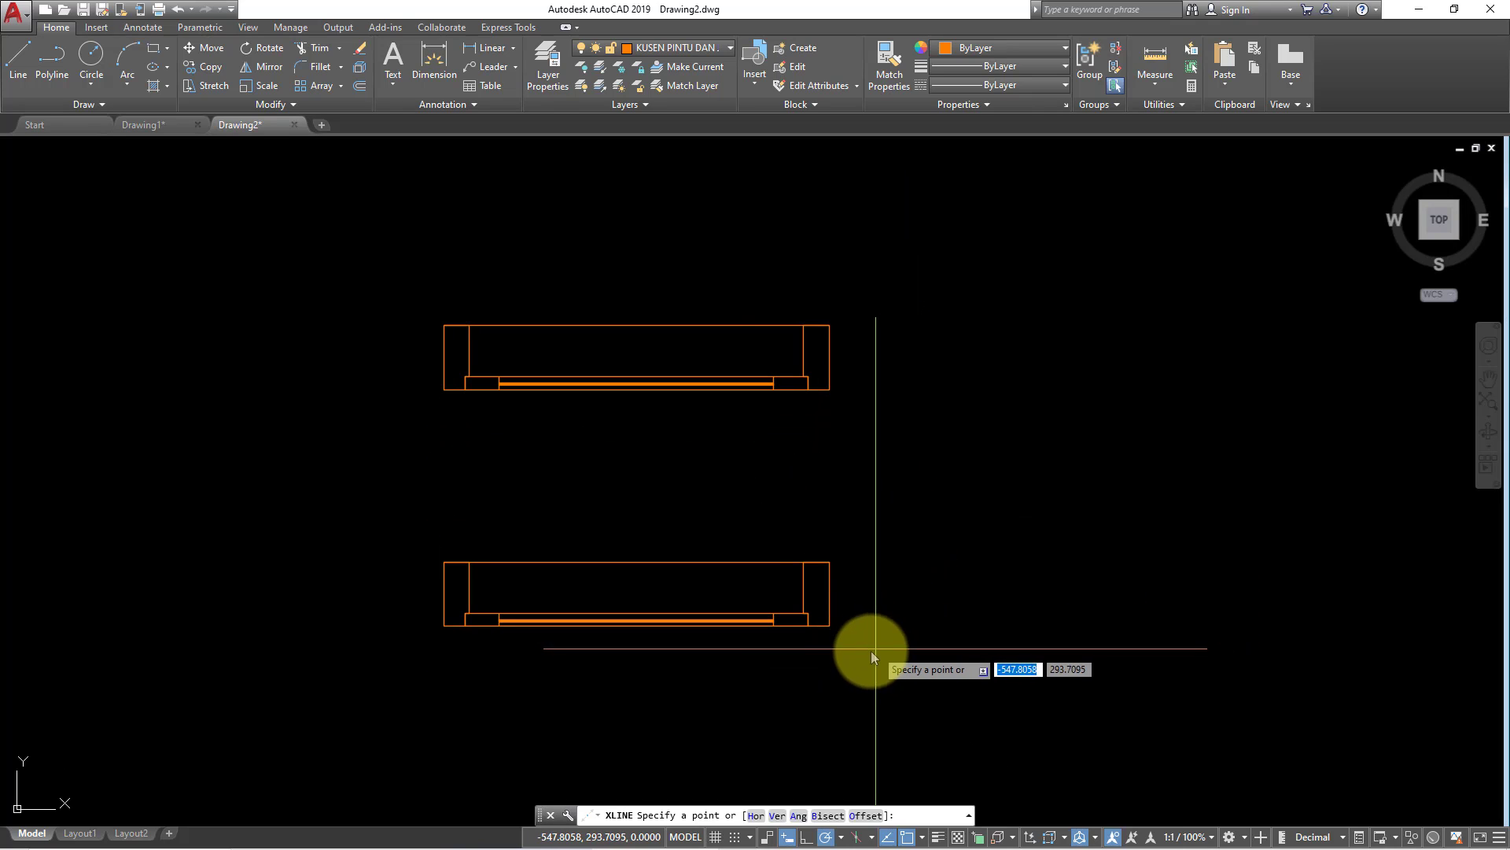
Place a vertical construction line on the frames' left edge and offset it 50 units right.
click(868, 641)
click(445, 563)
key(Return)
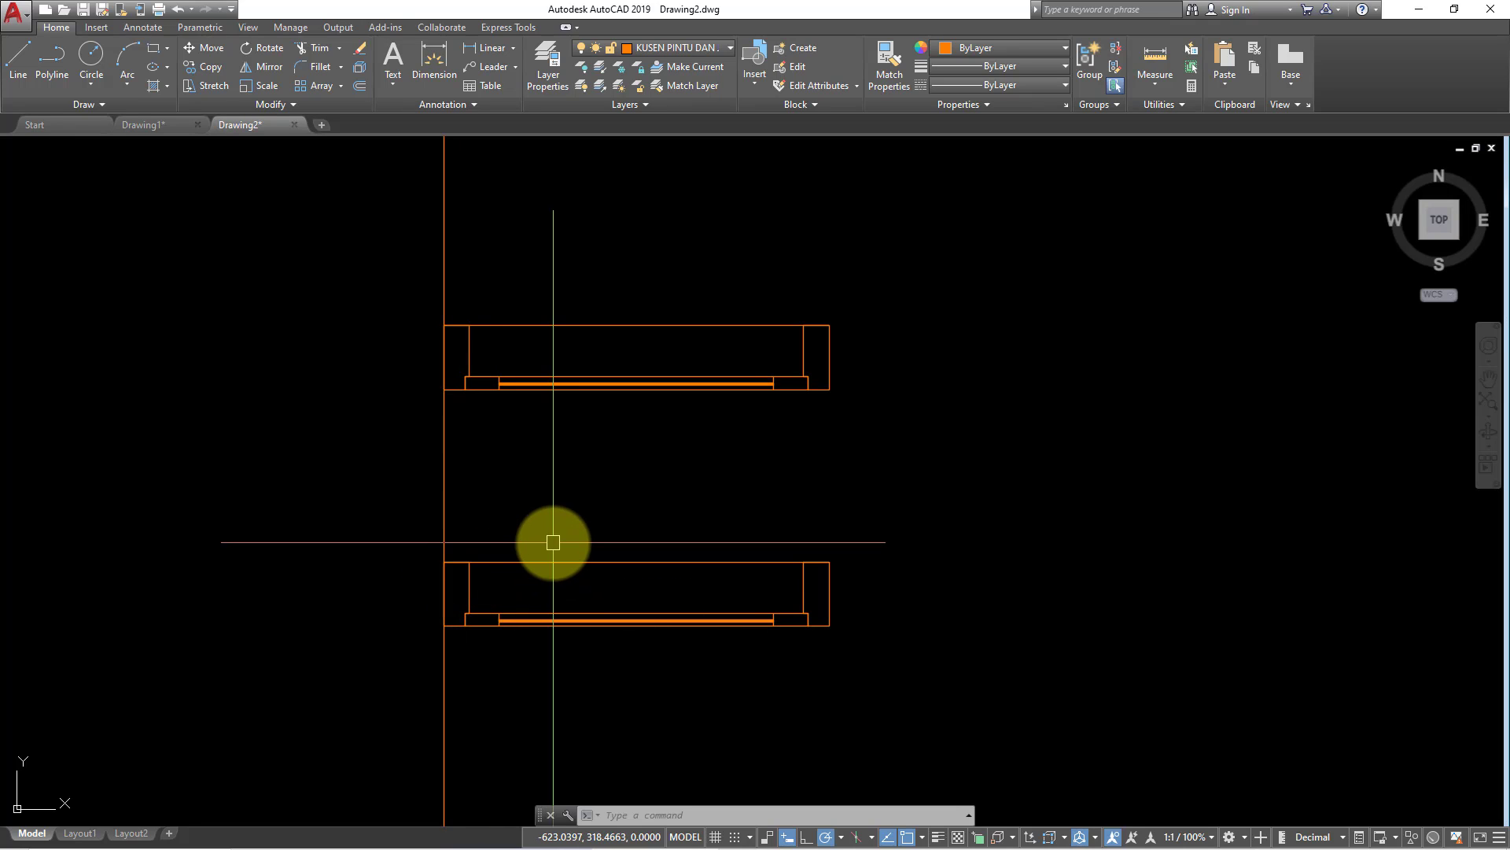
text(O)
key(Return)
text(15)
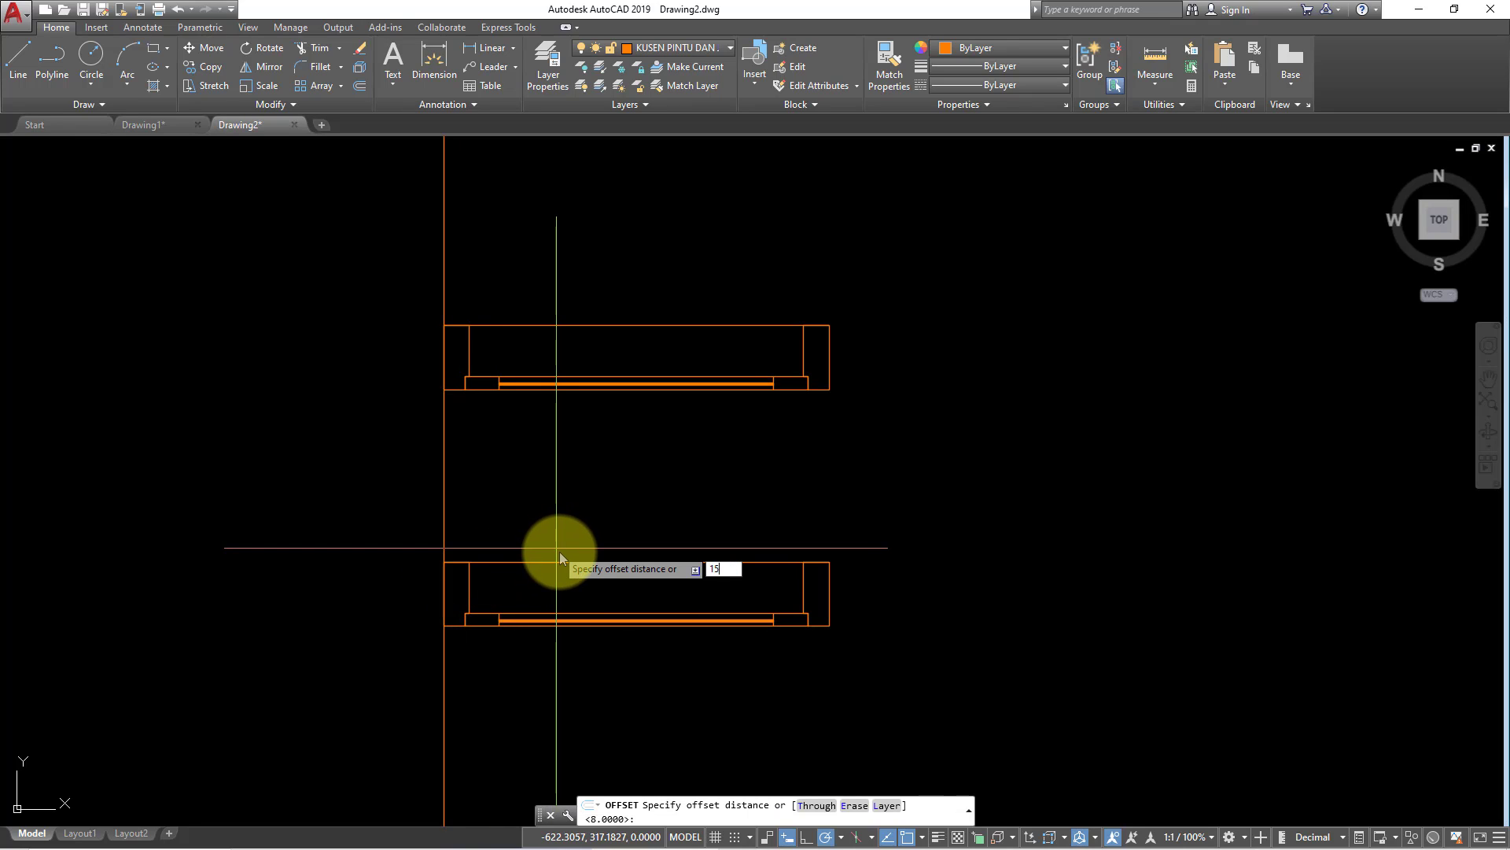
key(BackSpace)
key(BackSpace)
text(59)
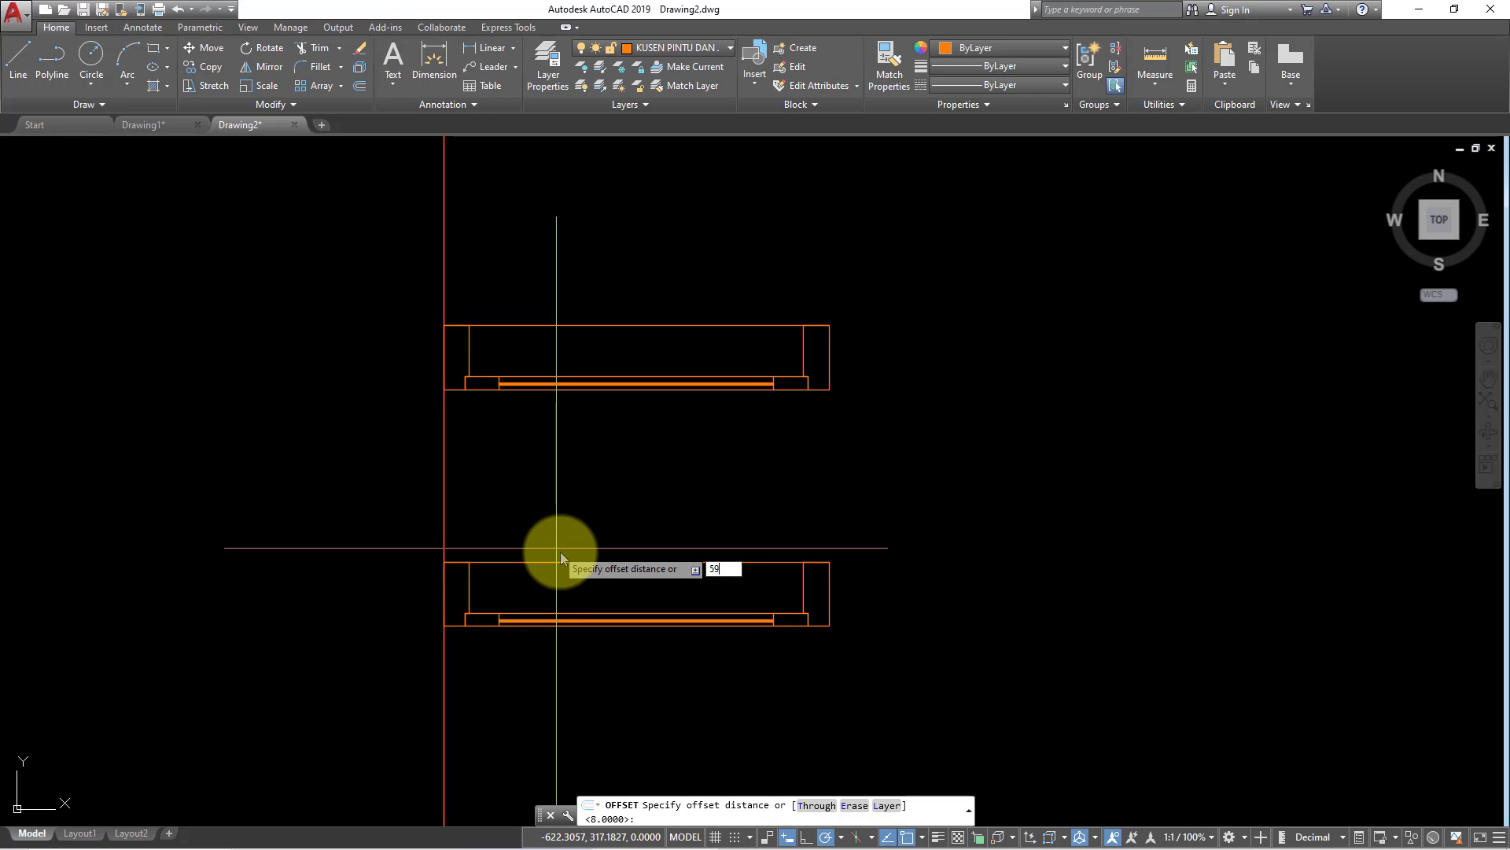
key(BackSpace)
text(0)
key(Return)
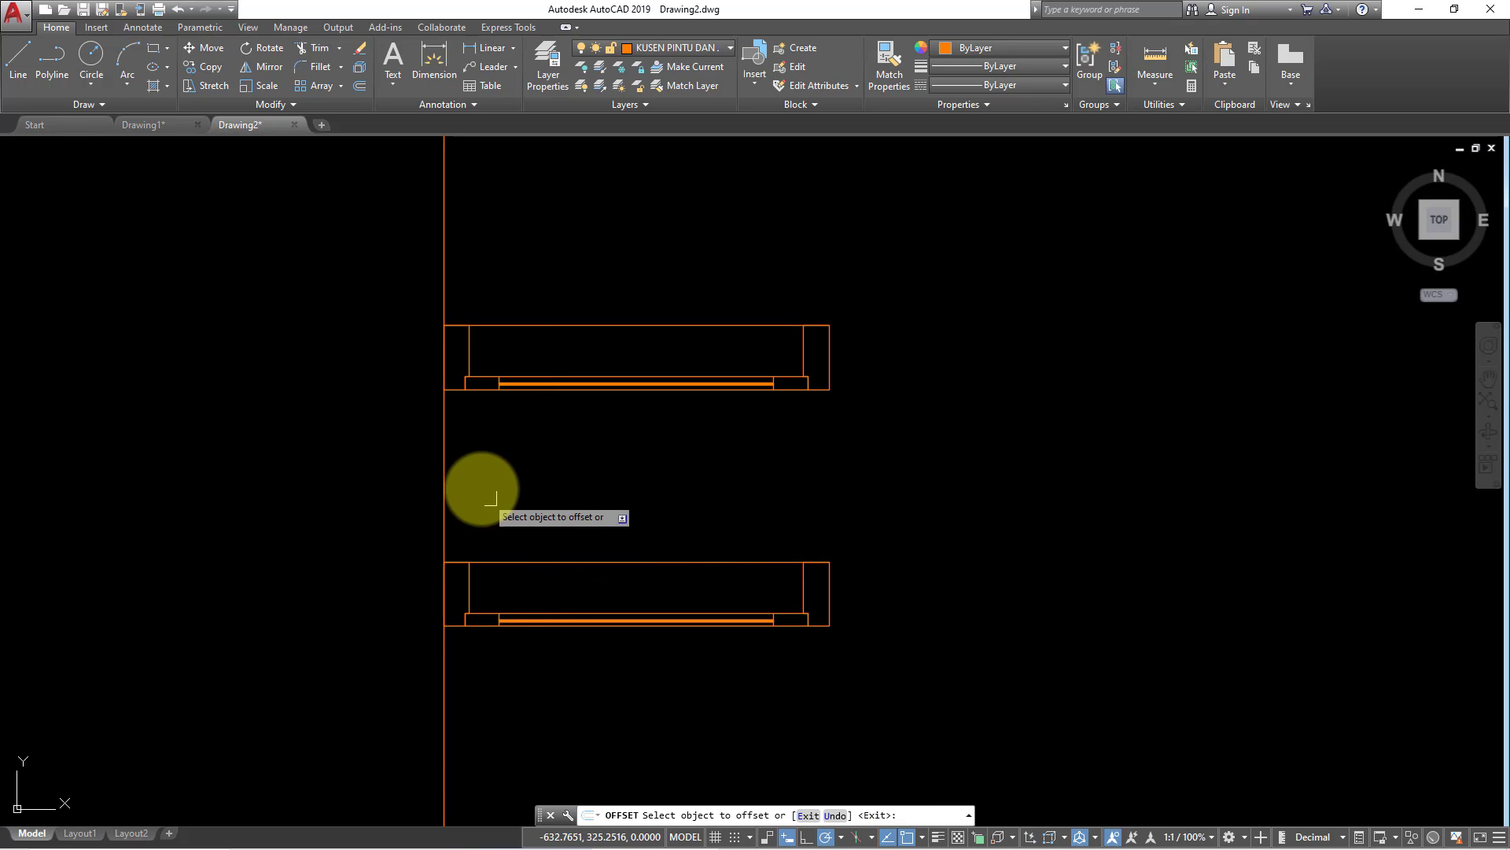
click(445, 460)
click(563, 456)
key(Escape)
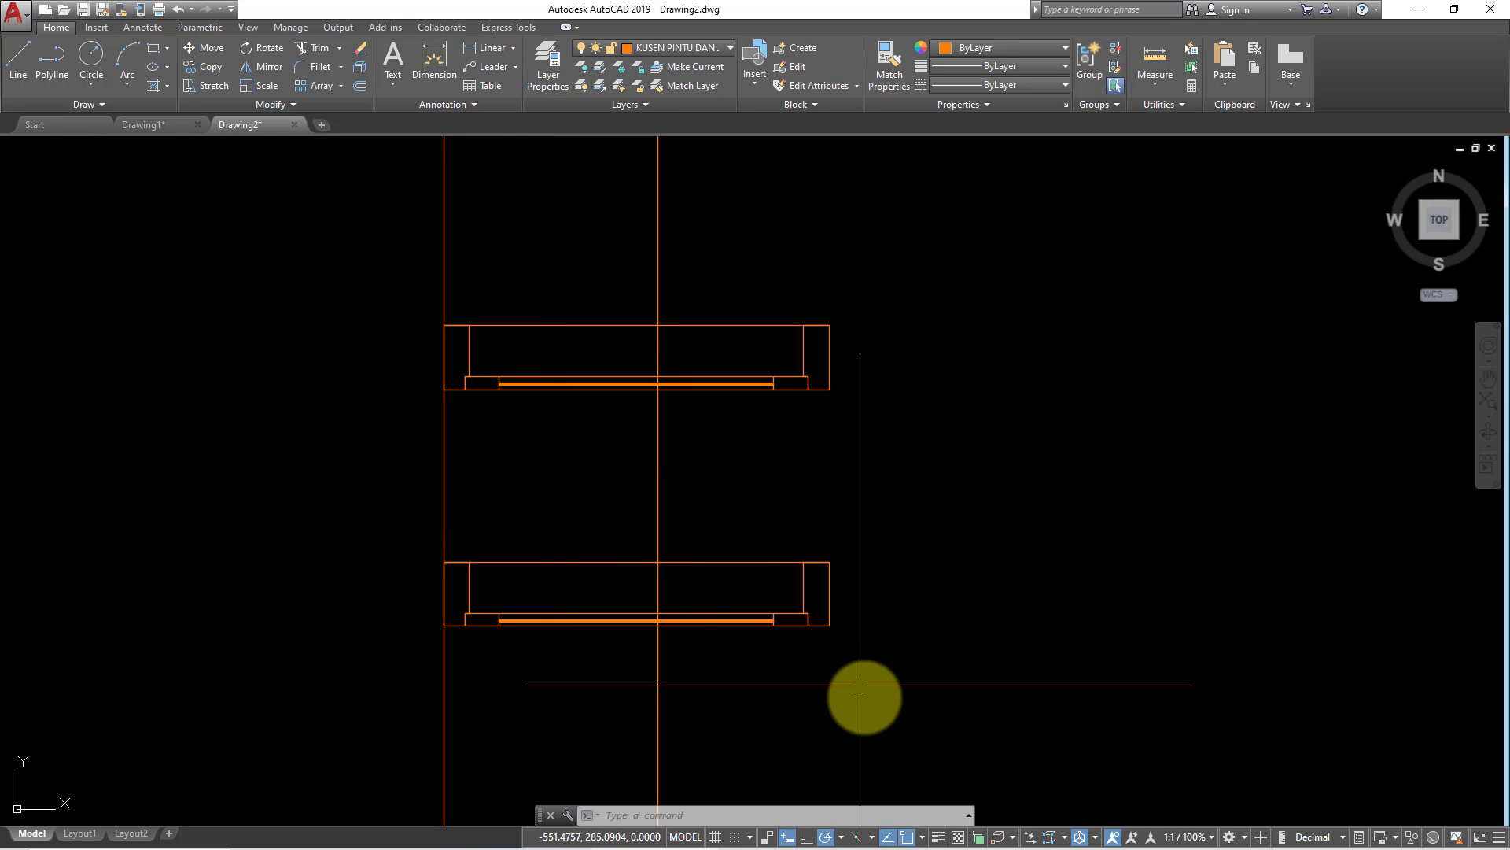
Stretch the lower frame's right side onto the 50-unit guide line.
text(s)
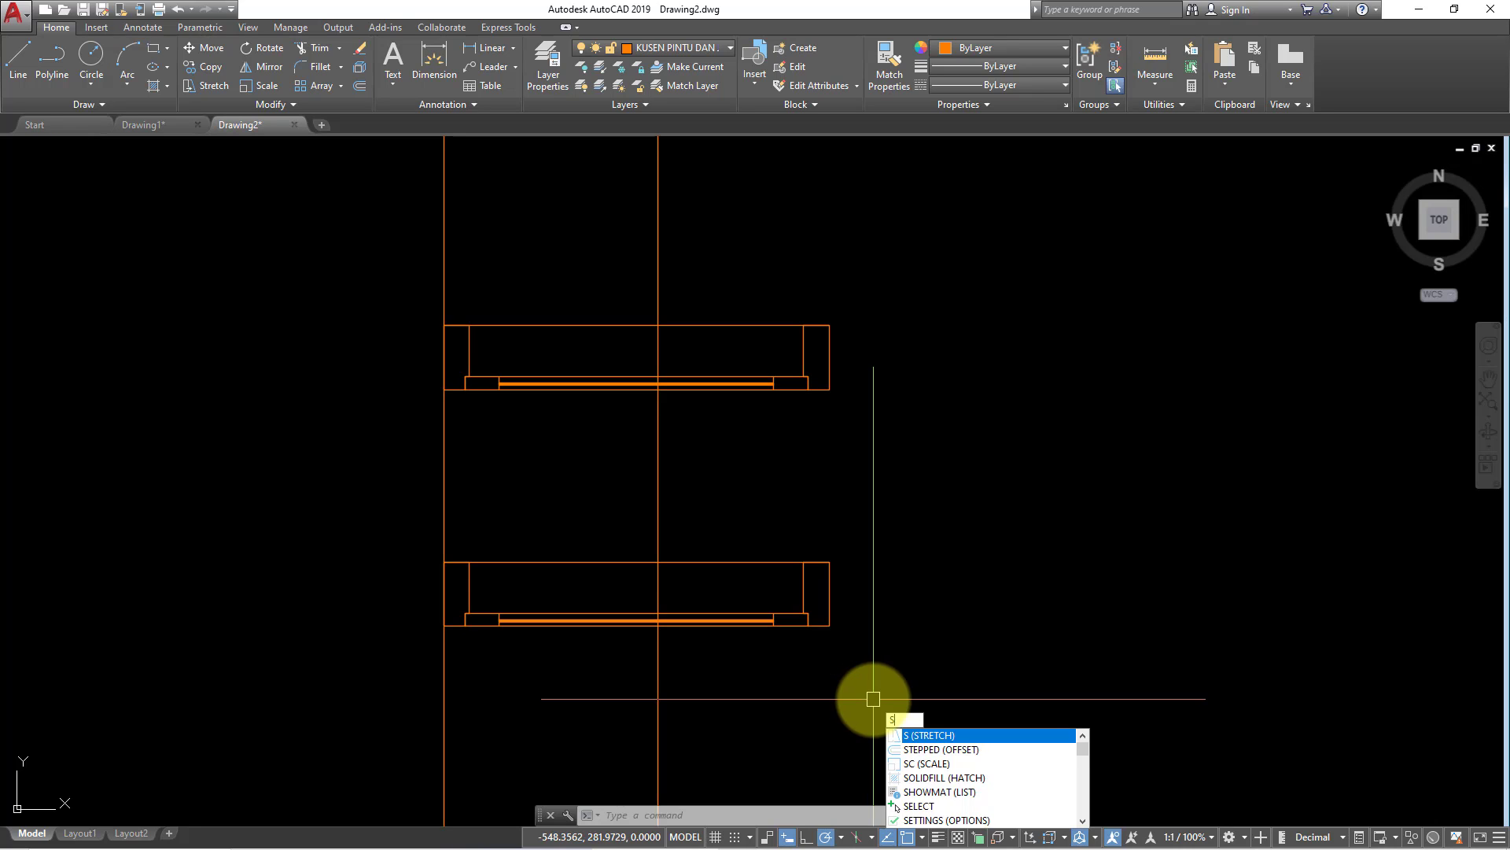
key(Return)
click(870, 701)
click(738, 513)
key(Return)
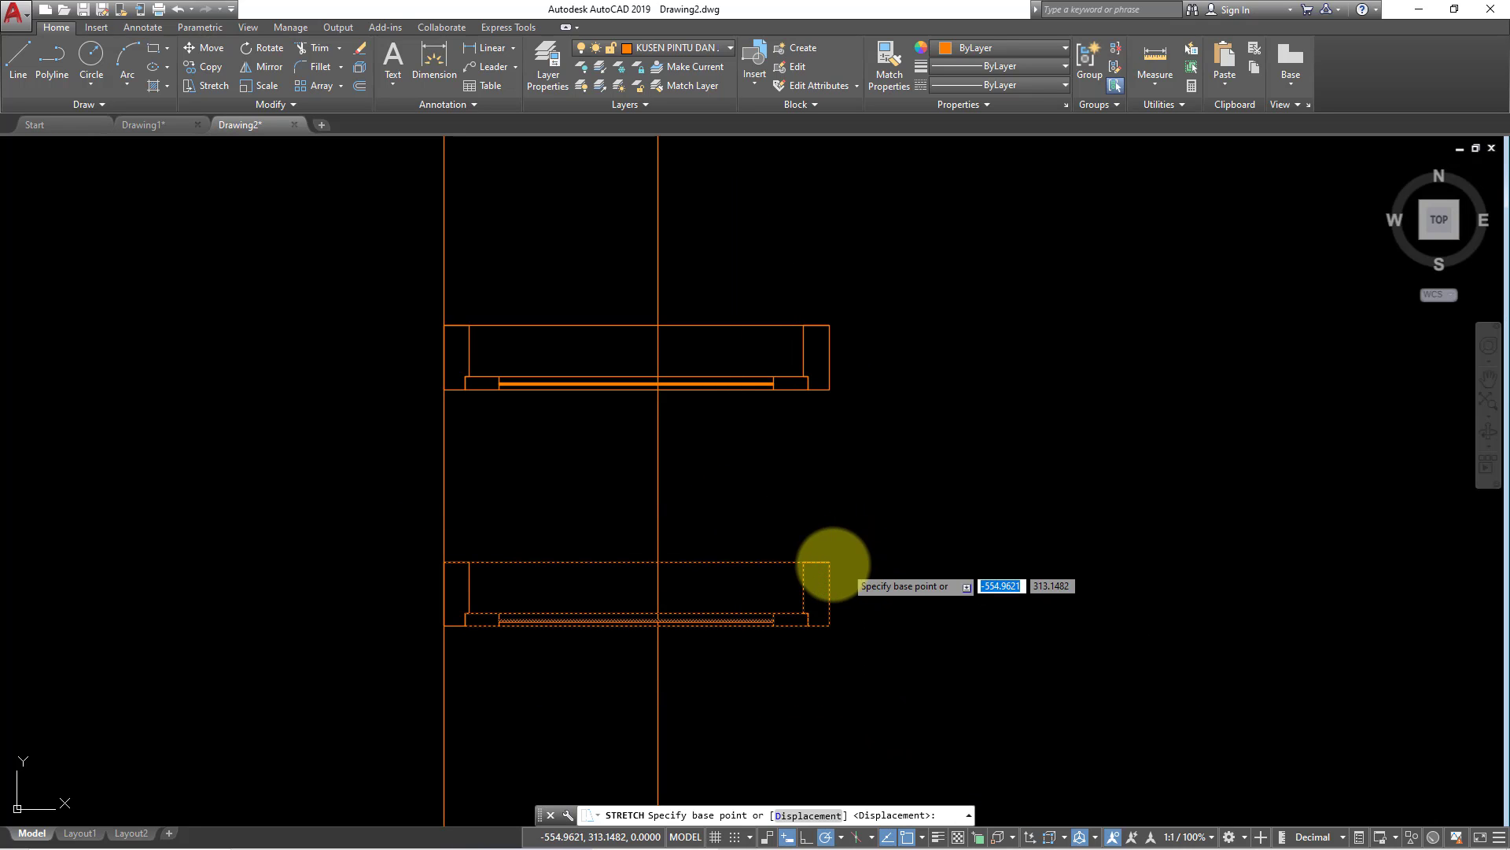
click(829, 562)
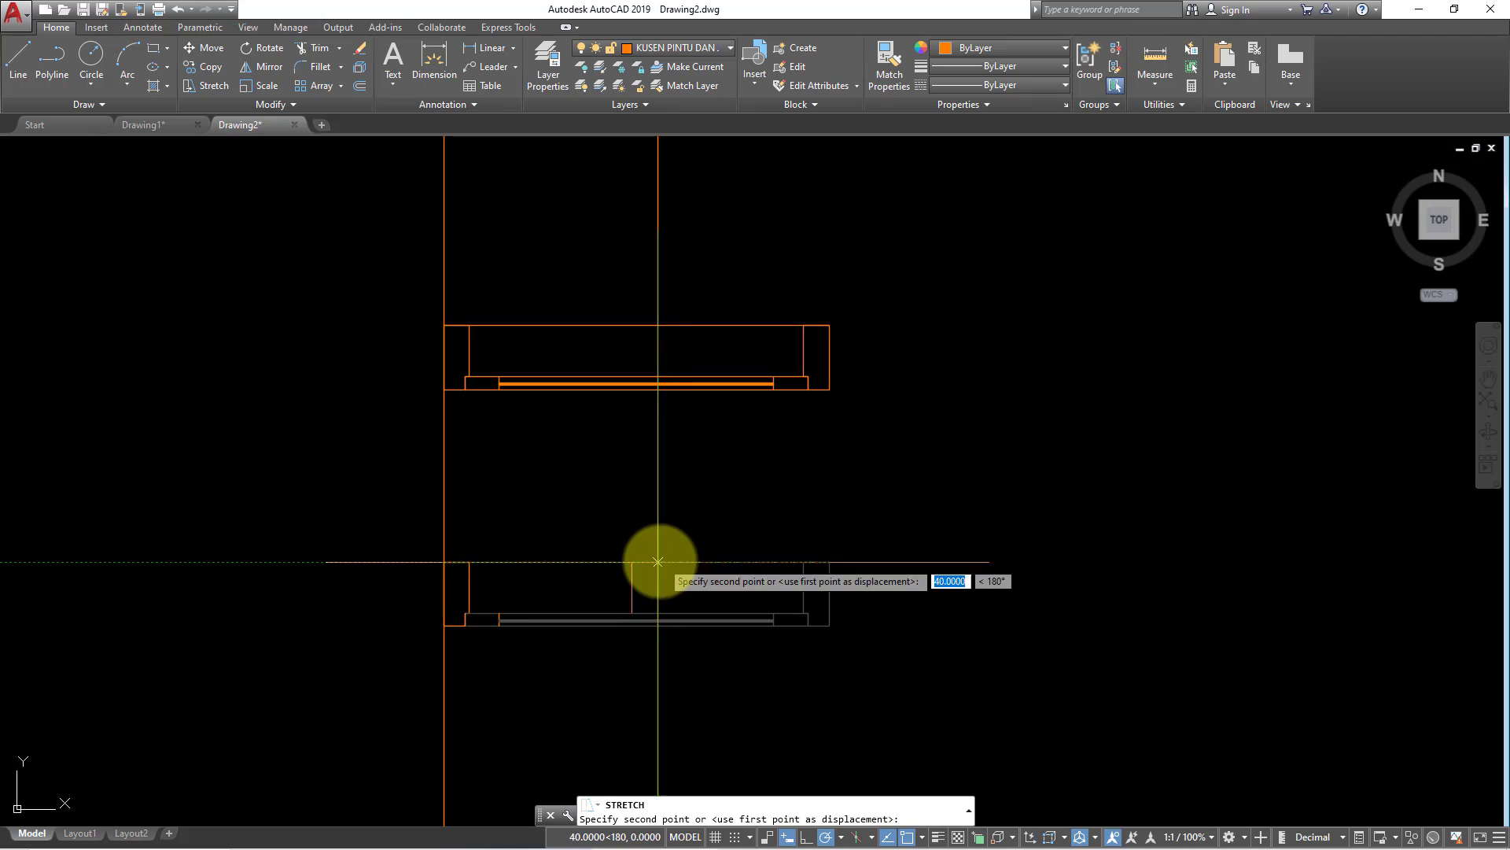
click(657, 562)
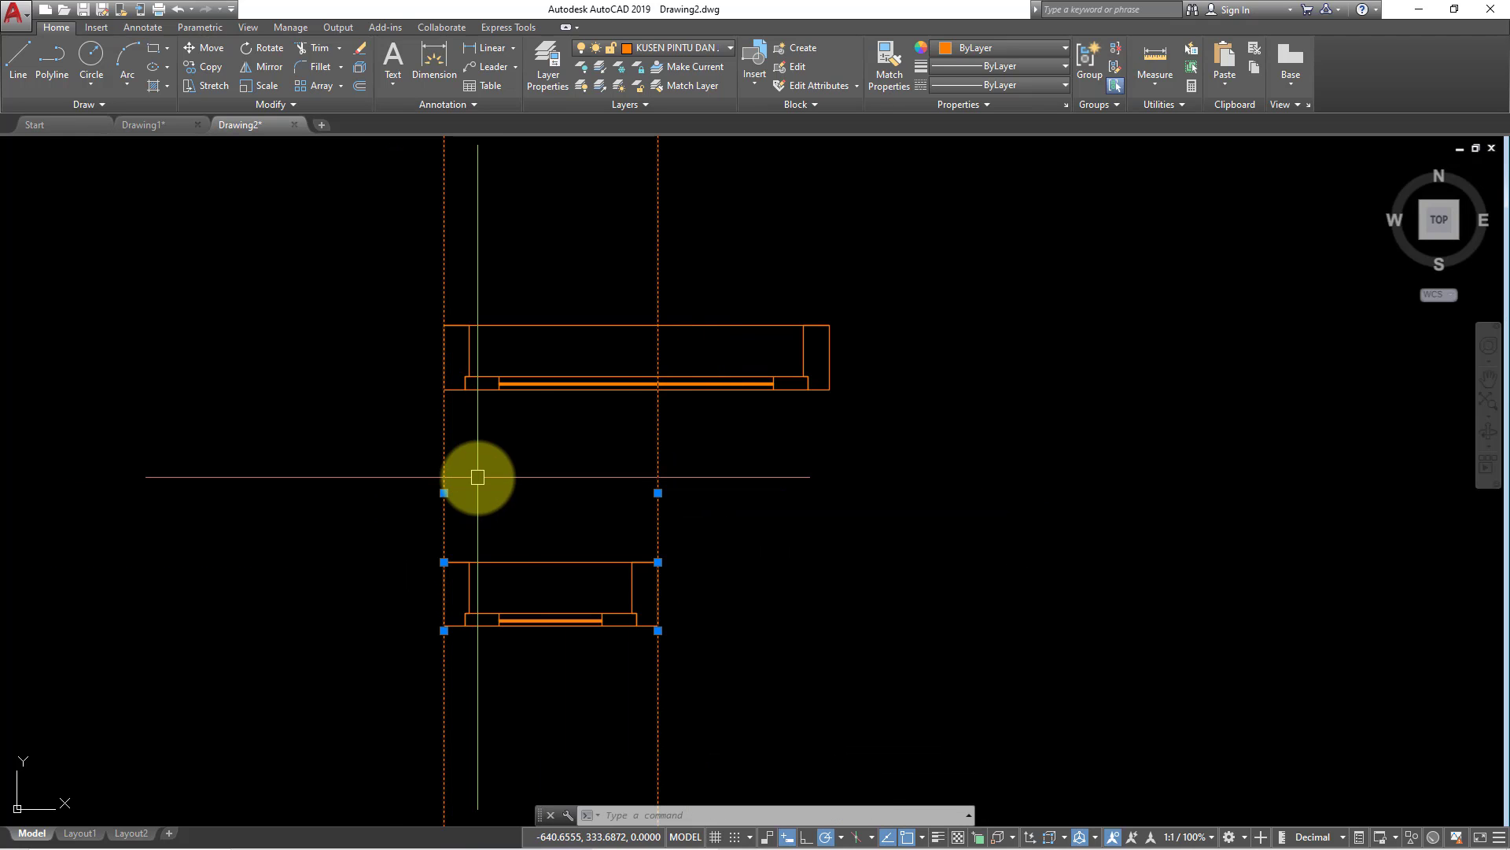
Make the upper frame a block named NOT JENDELA UK 90.
middle_drag(523, 502, 462, 539)
drag(321, 314, 921, 506)
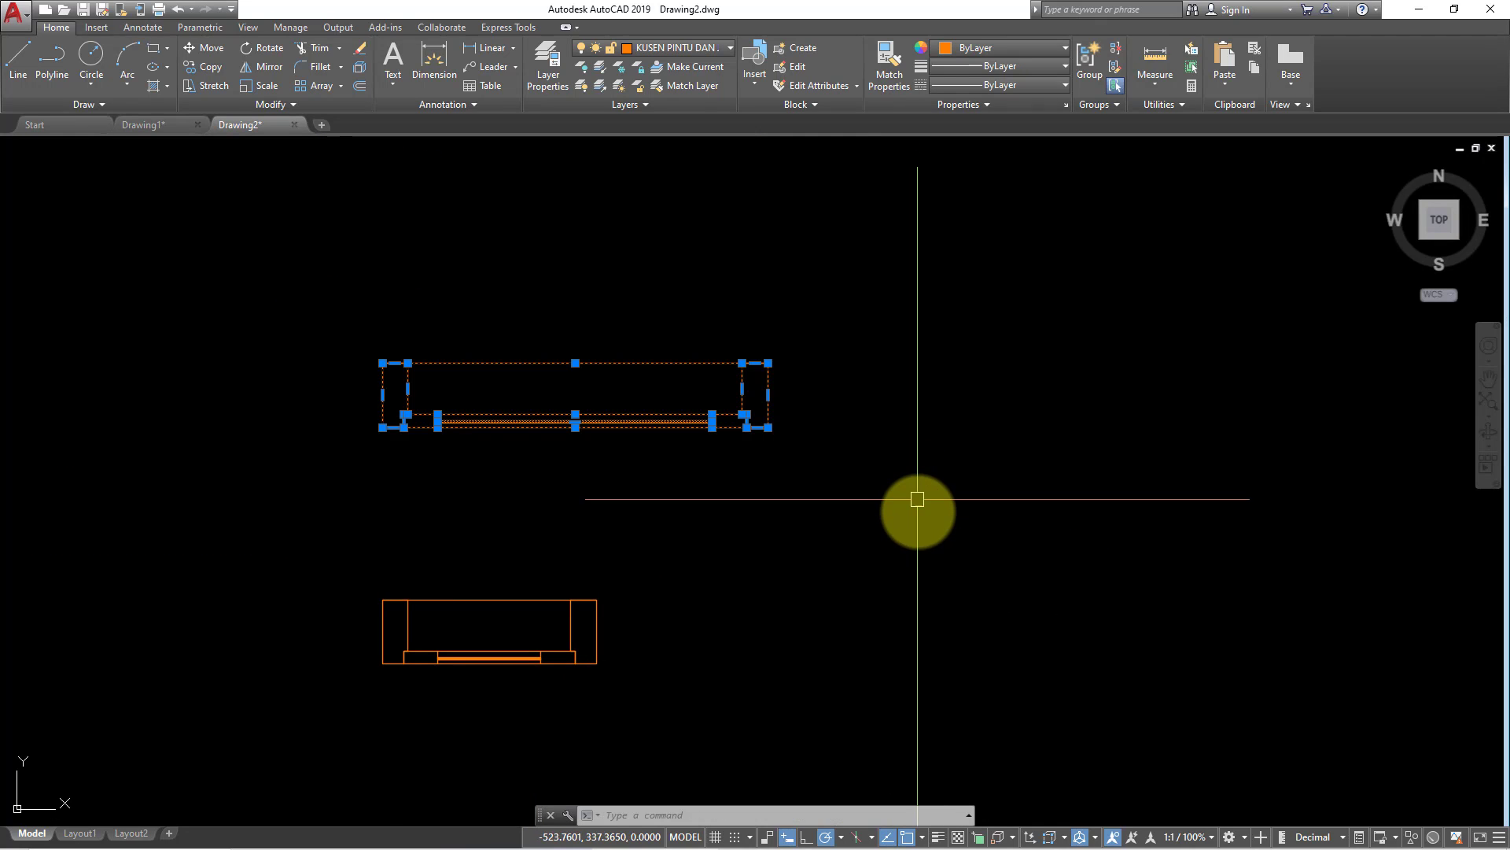
text(b)
key(Return)
text(NOT JENDELA UK 90)
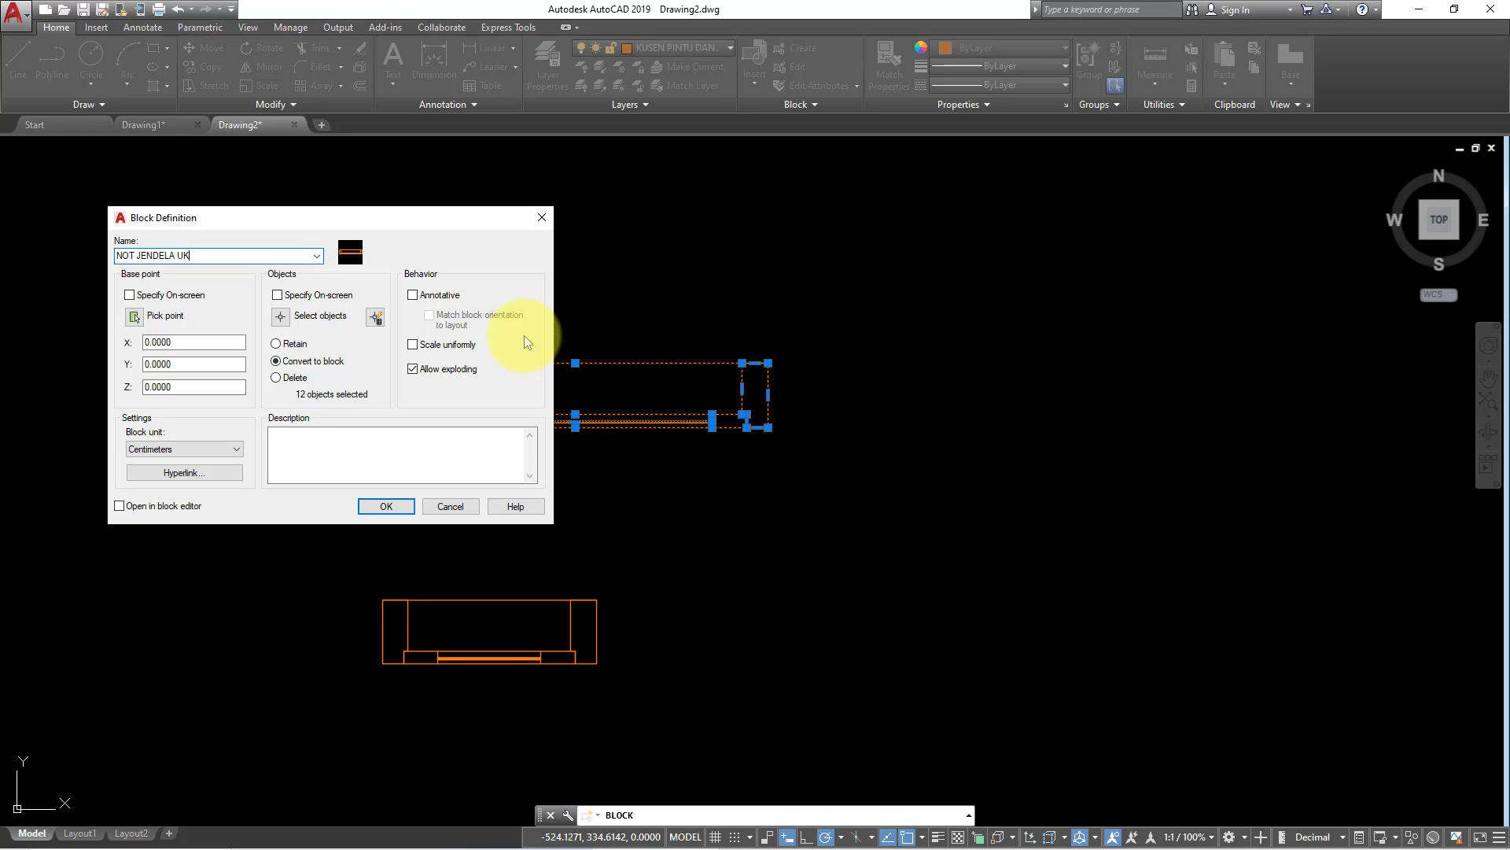
click(385, 506)
Make the lower frame block NOT JENDELA UK 50, based at its lower-left corner.
click(554, 685)
click(708, 724)
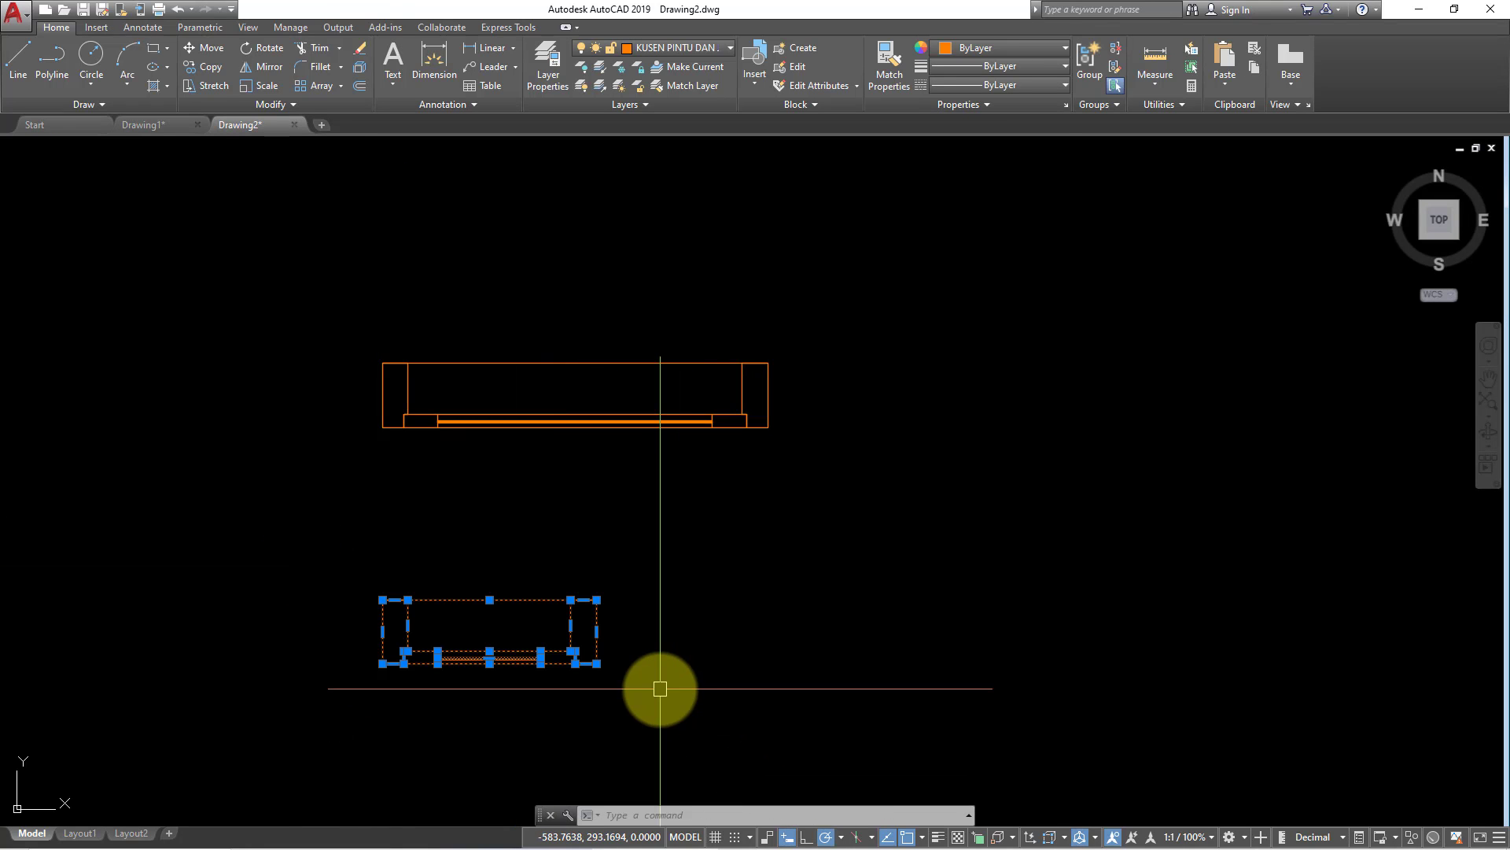
text(8)
key(Return)
text(NOT JENDELA UK 50)
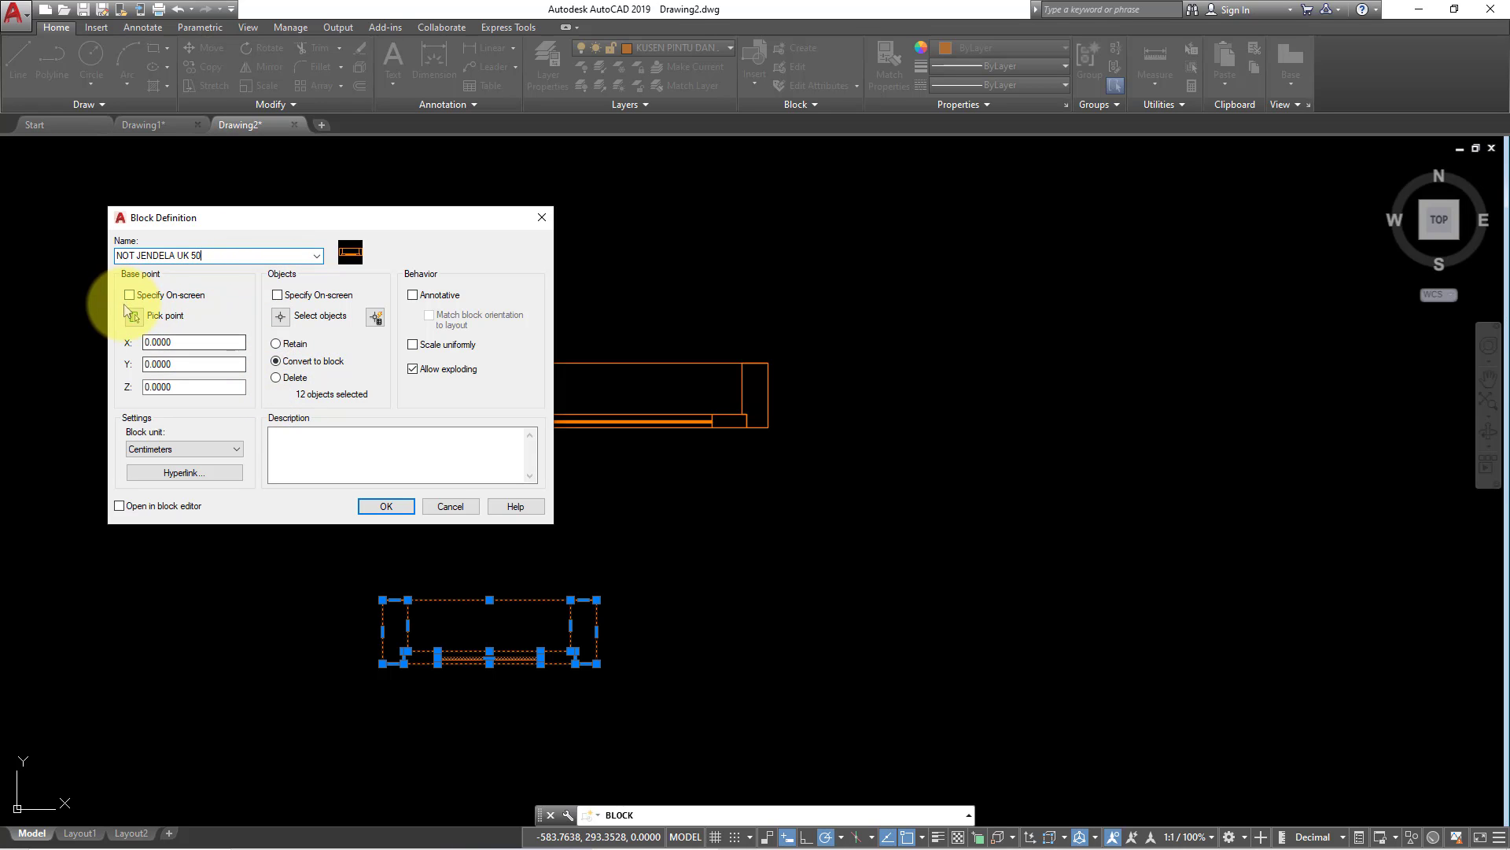
click(134, 317)
click(383, 663)
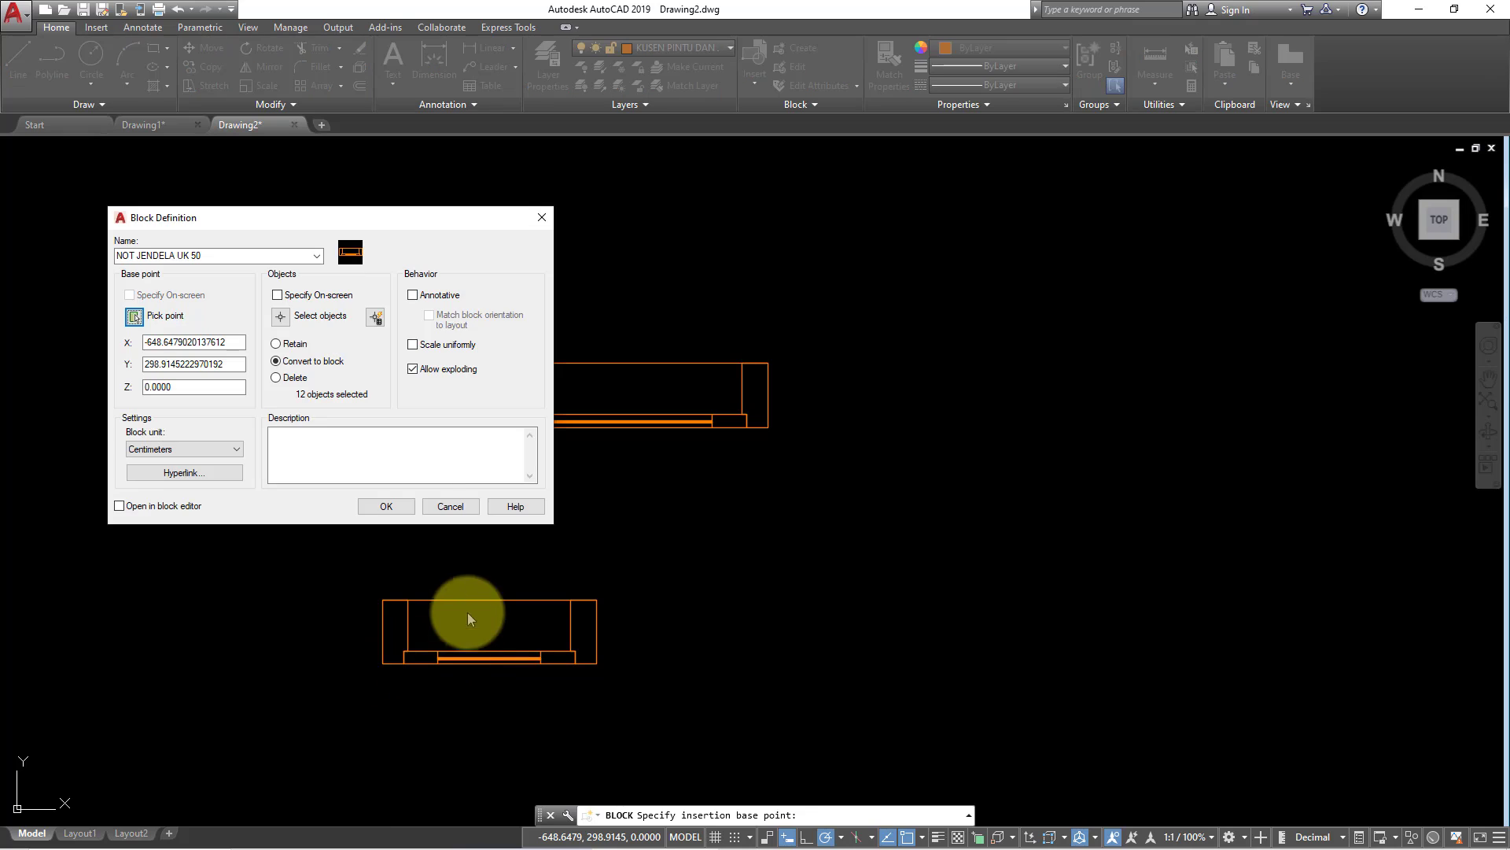
click(390, 508)
Move the upper 90 cm window frame so its corner snaps to the right-hand wall corner.
click(327, 321)
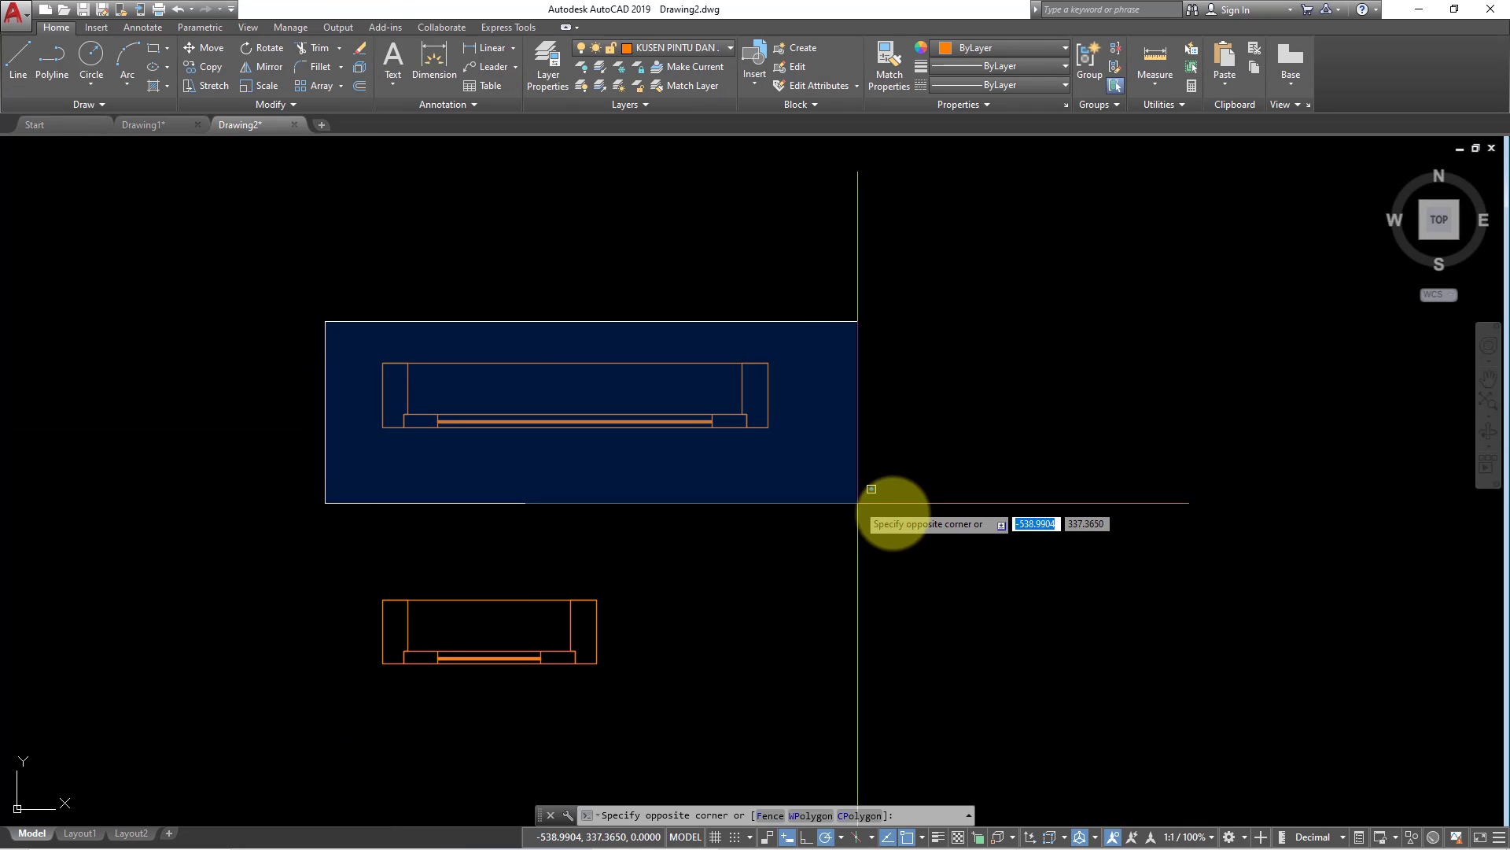
click(870, 505)
text(m)
key(Return)
click(641, 523)
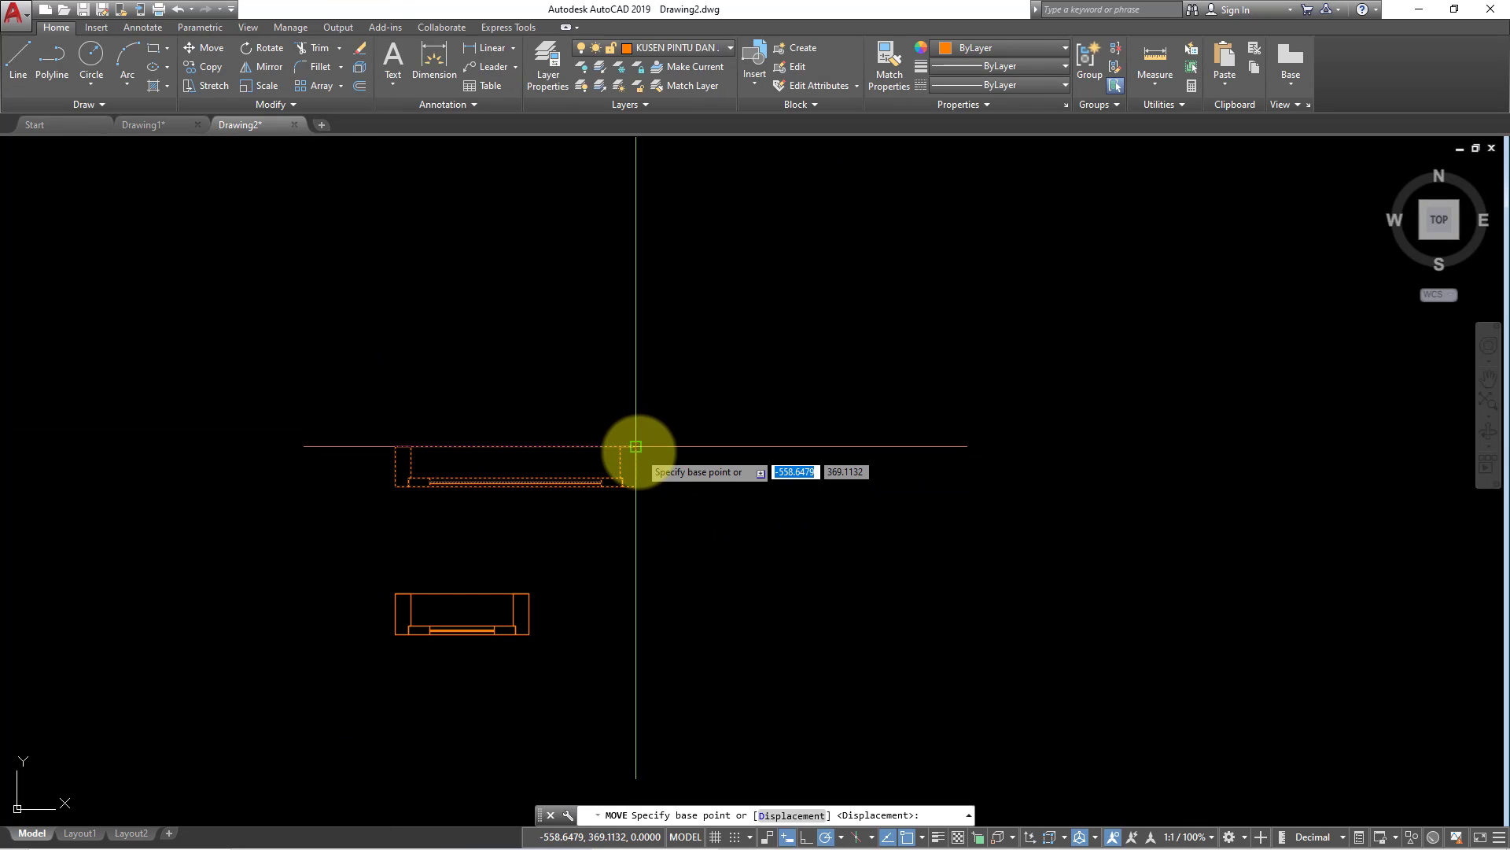
scroll(422, 476, down, 5)
scroll(933, 471, up, 8)
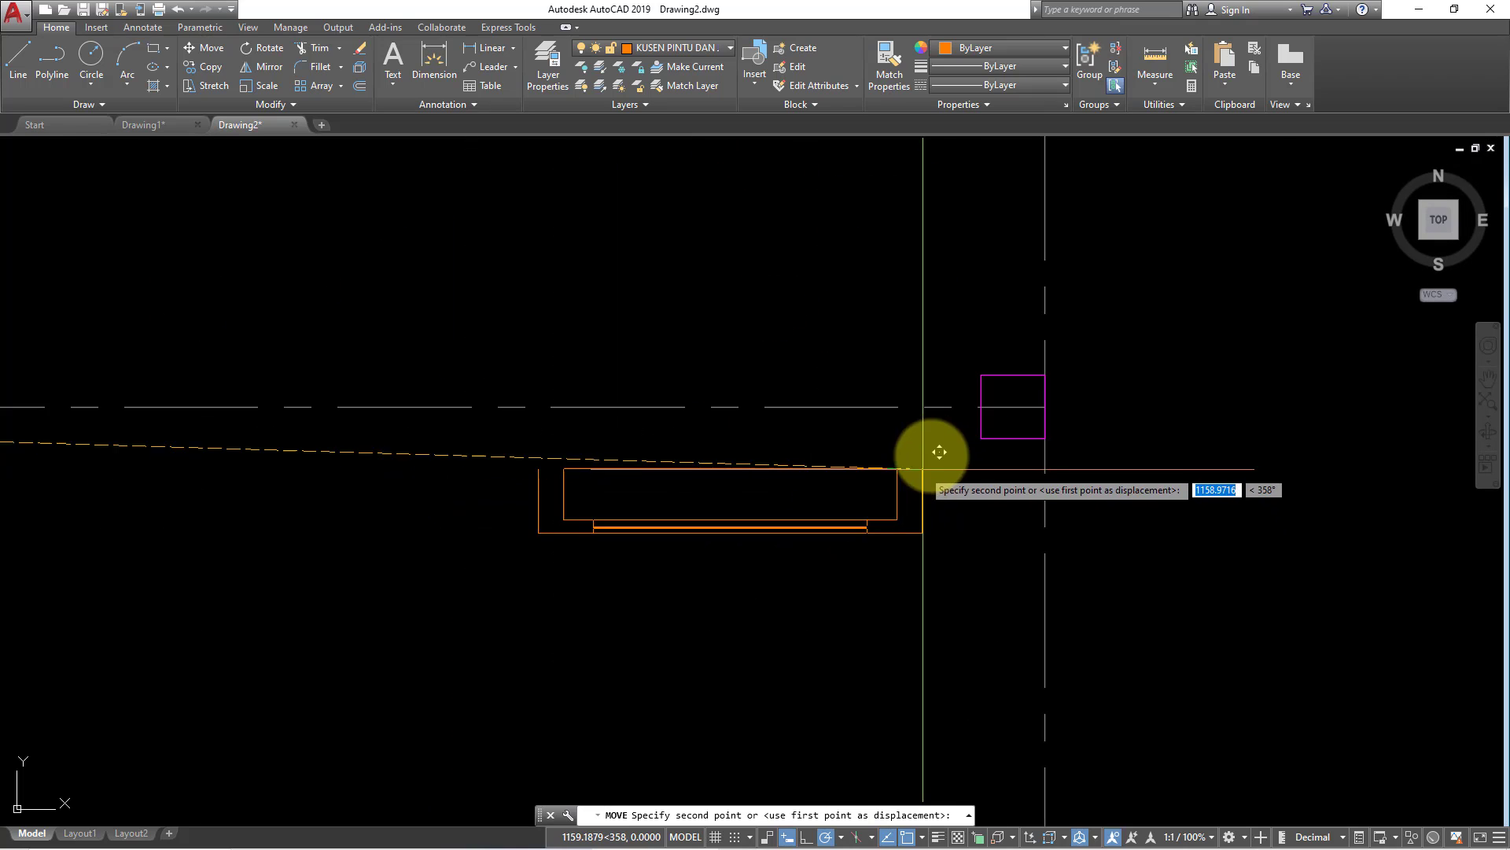
click(981, 374)
middle_drag(889, 413, 877, 472)
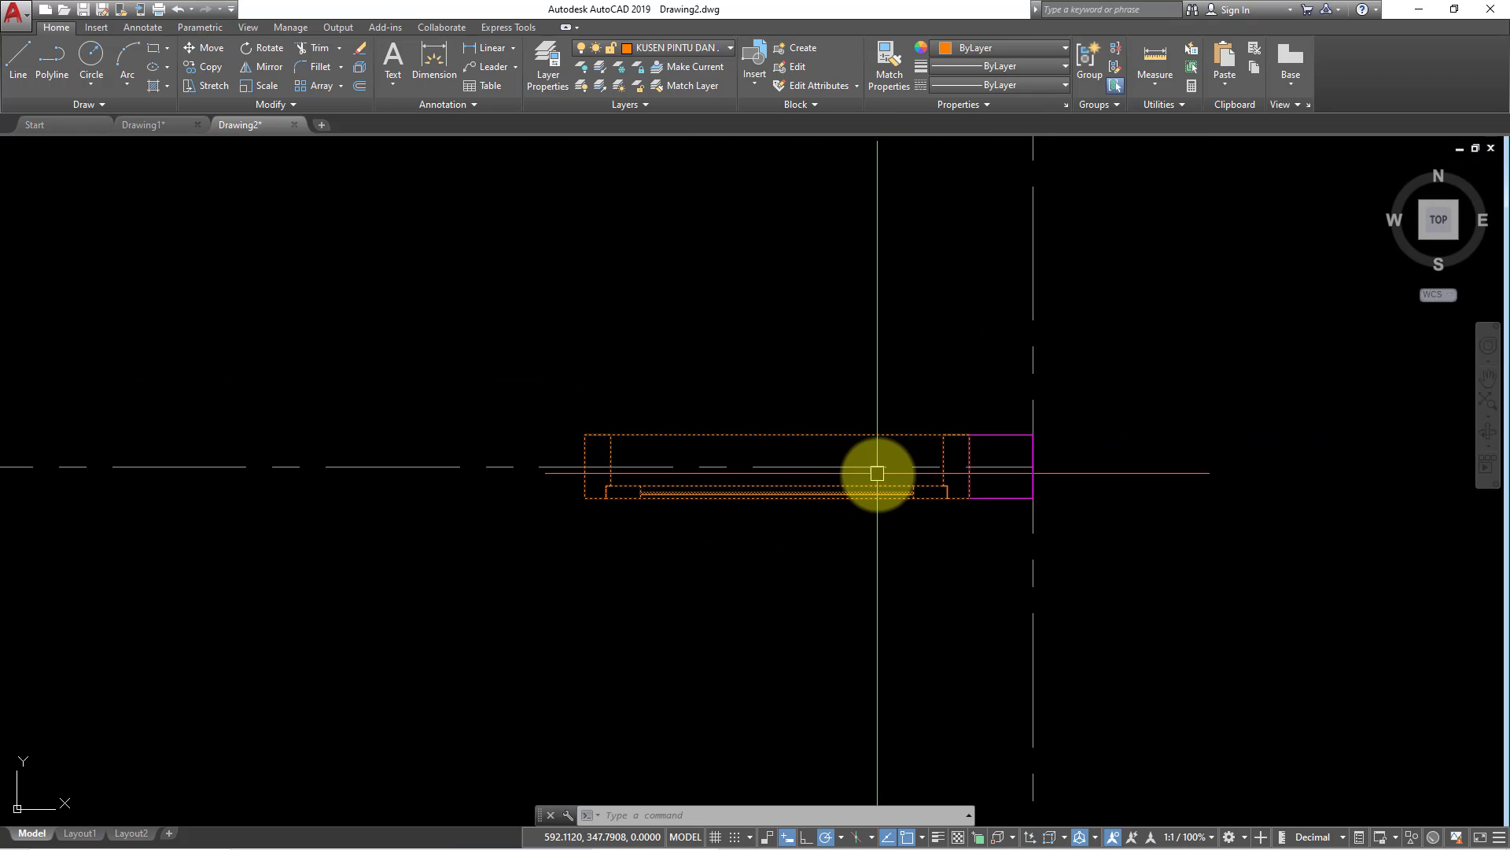
Mirror the placed frame across a horizontal line, keeping the original.
text(Mi)
key(Return)
scroll(882, 479, down, 2)
scroll(792, 438, down, 3)
scroll(758, 327, up, 4)
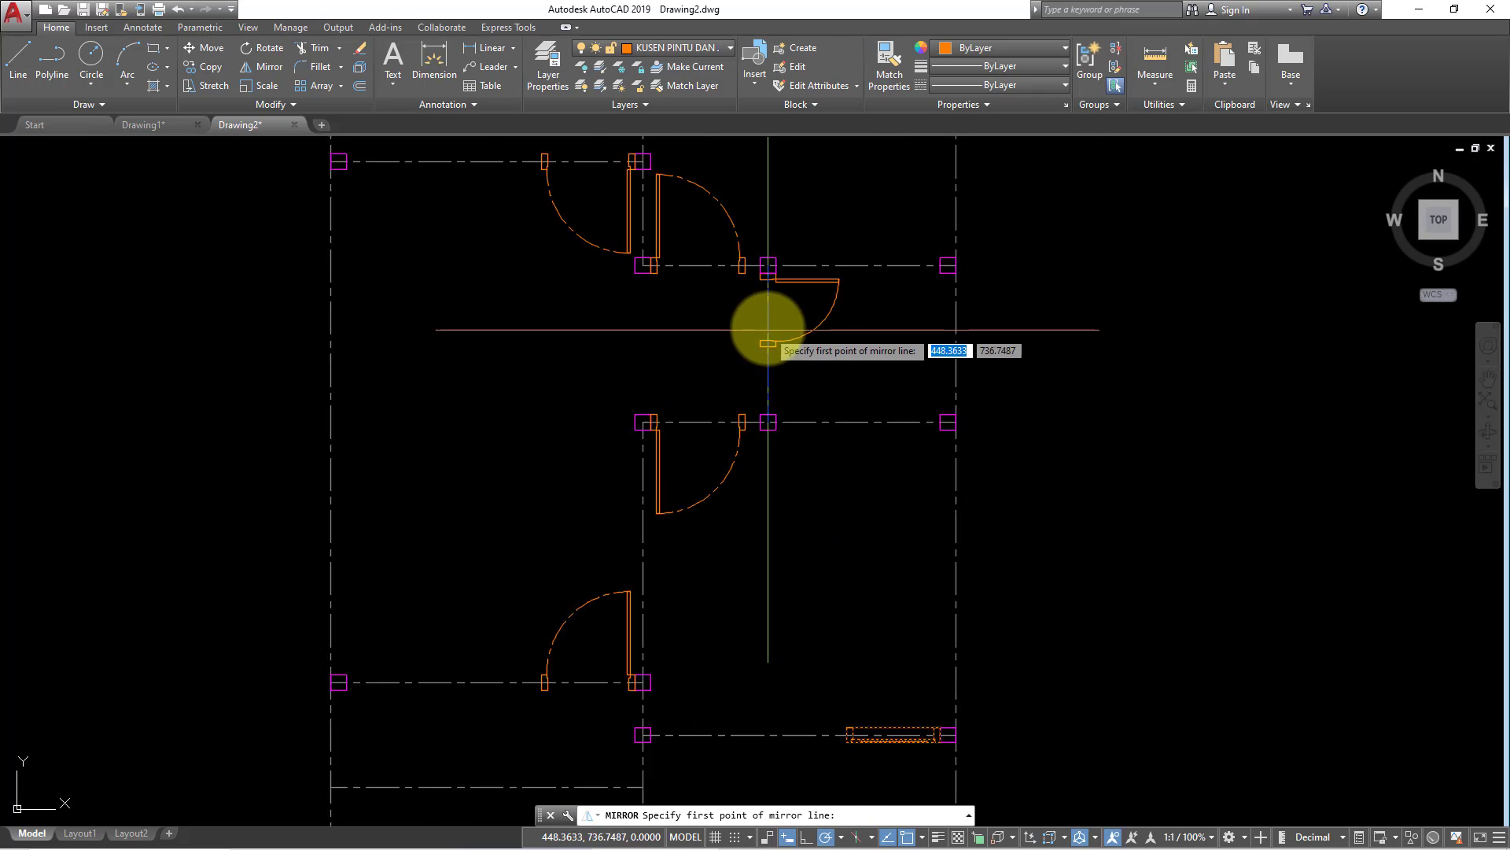
scroll(769, 336, up, 2)
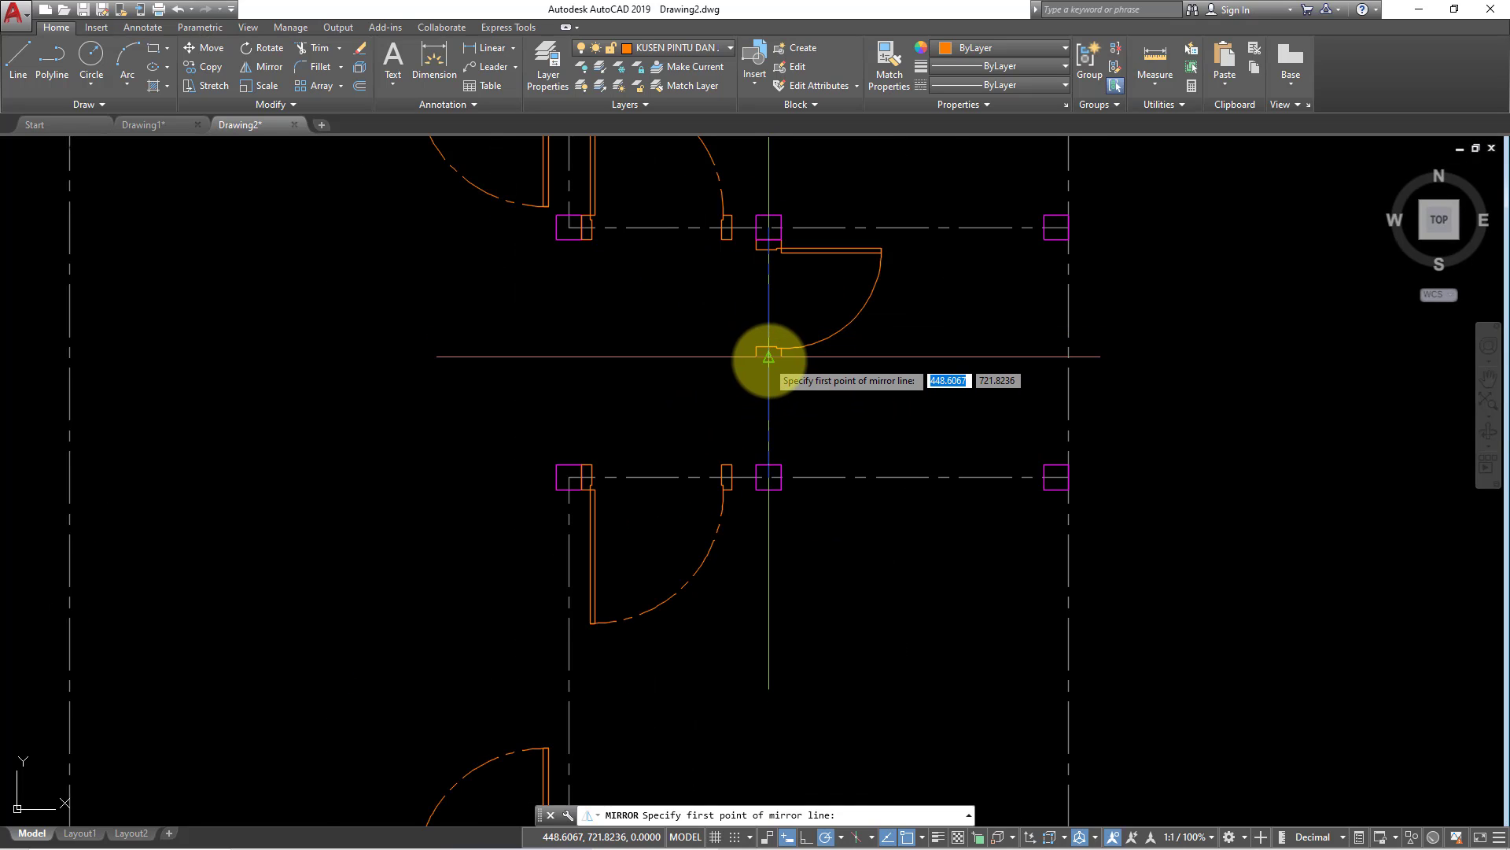
click(768, 356)
click(961, 364)
key(Return)
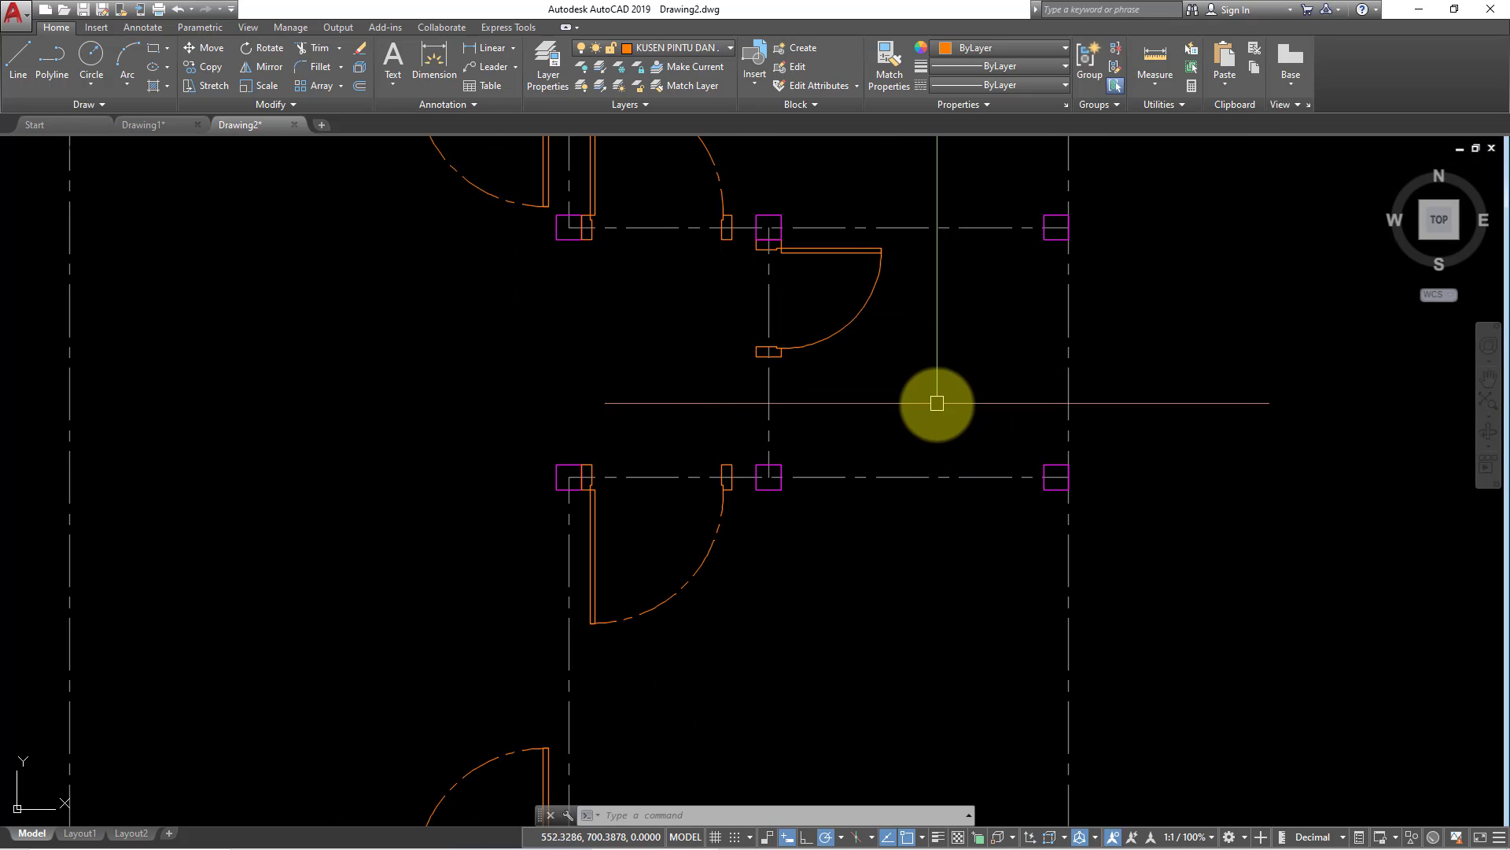
scroll(935, 377, down, 4)
scroll(944, 267, up, 6)
scroll(966, 188, up, 2)
Move the other window frame copy from the top into the right-hand wall.
click(967, 186)
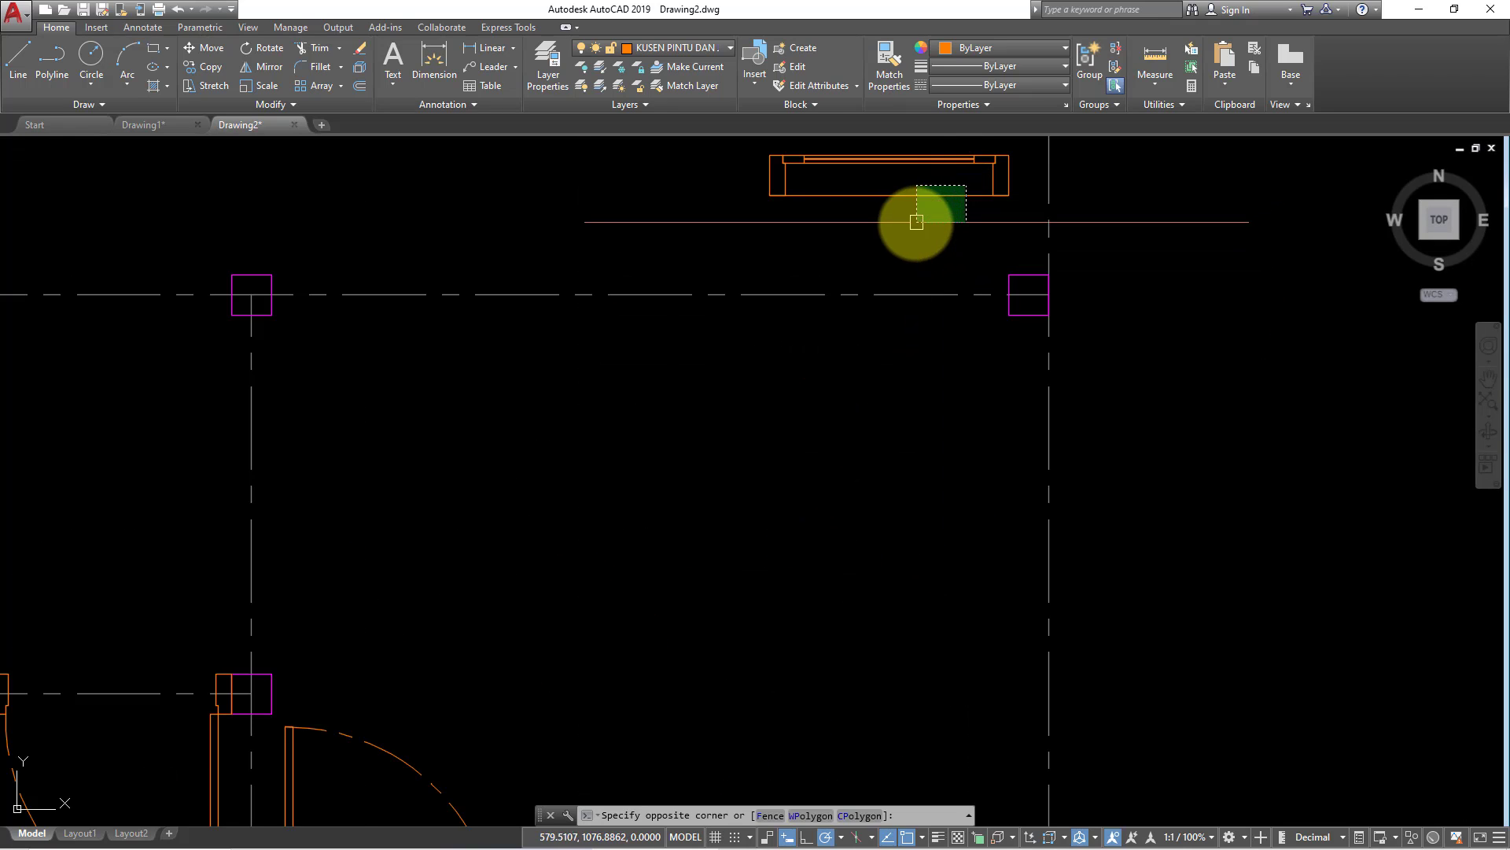
click(917, 222)
middle_drag(955, 226, 870, 313)
text(m)
key(Return)
click(923, 281)
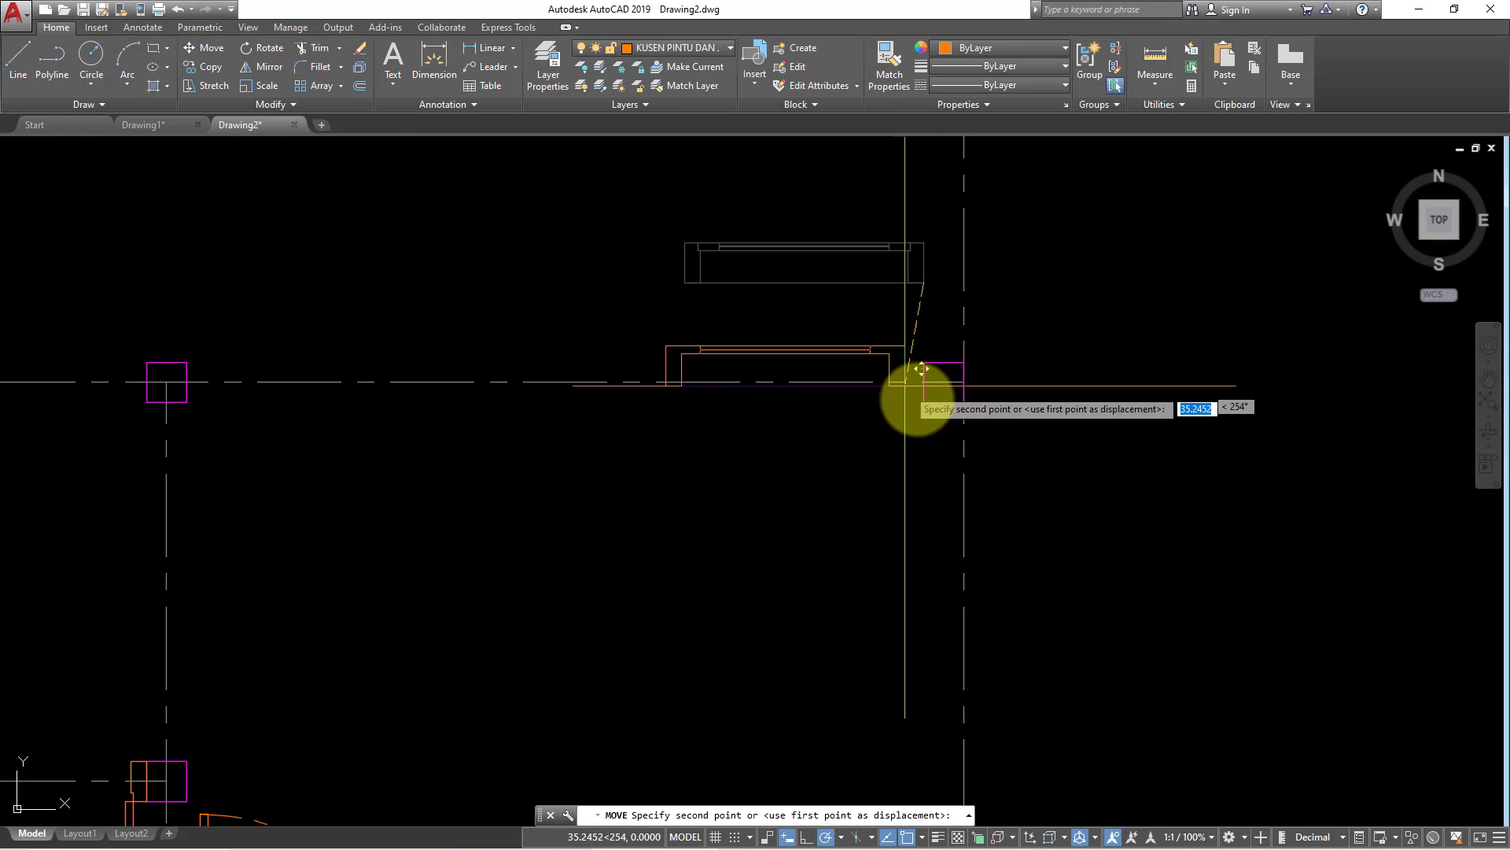
click(915, 397)
scroll(1070, 371, down, 5)
Move the small 50 cm window frame by its corner onto the lower-left door opening.
scroll(1073, 426, down, 3)
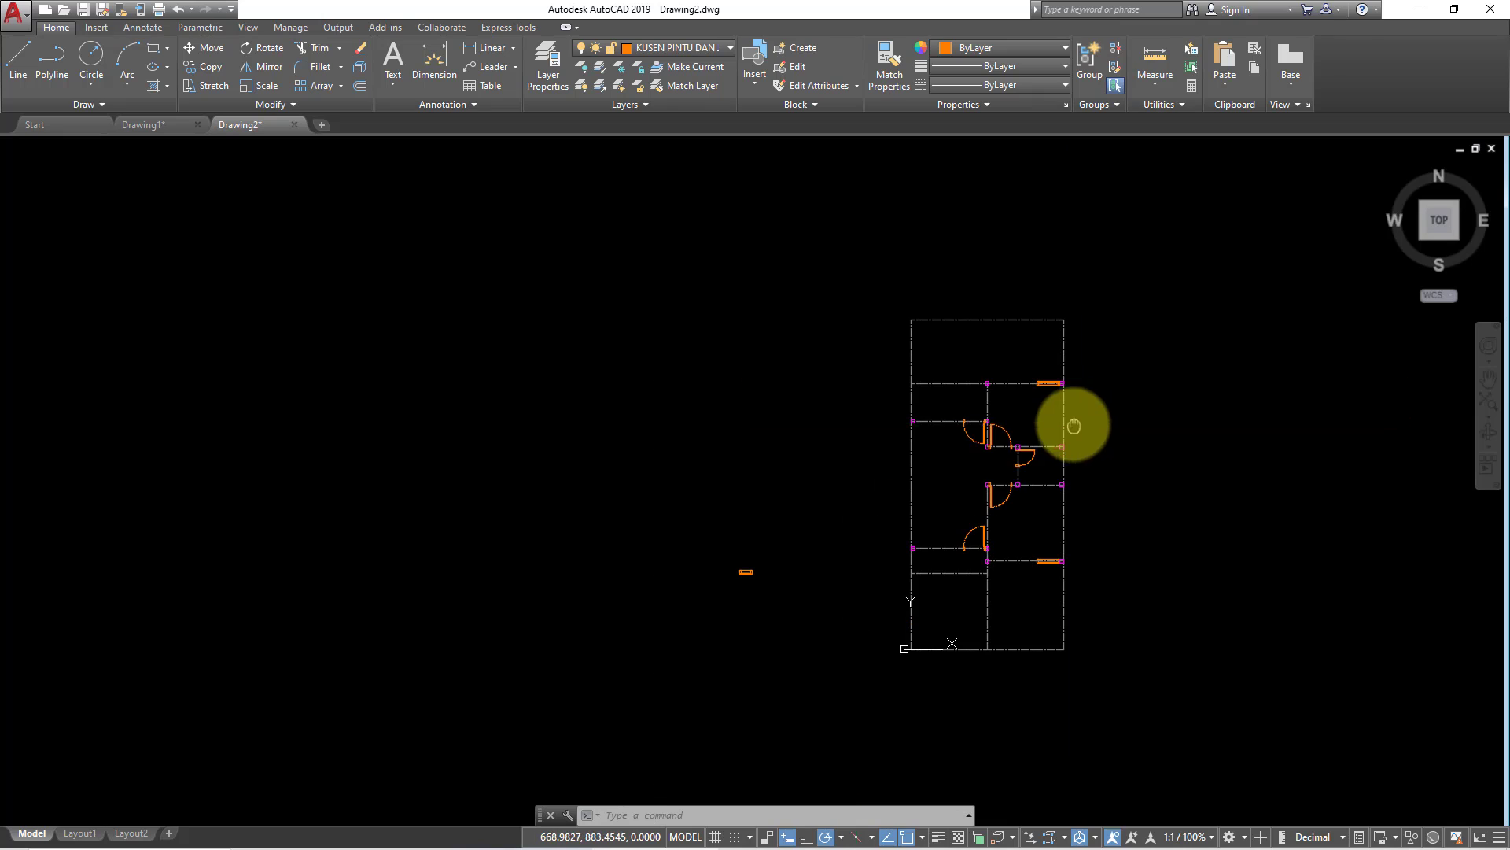
scroll(1074, 425, up, 3)
middle_drag(997, 475, 782, 498)
scroll(354, 546, up, 1)
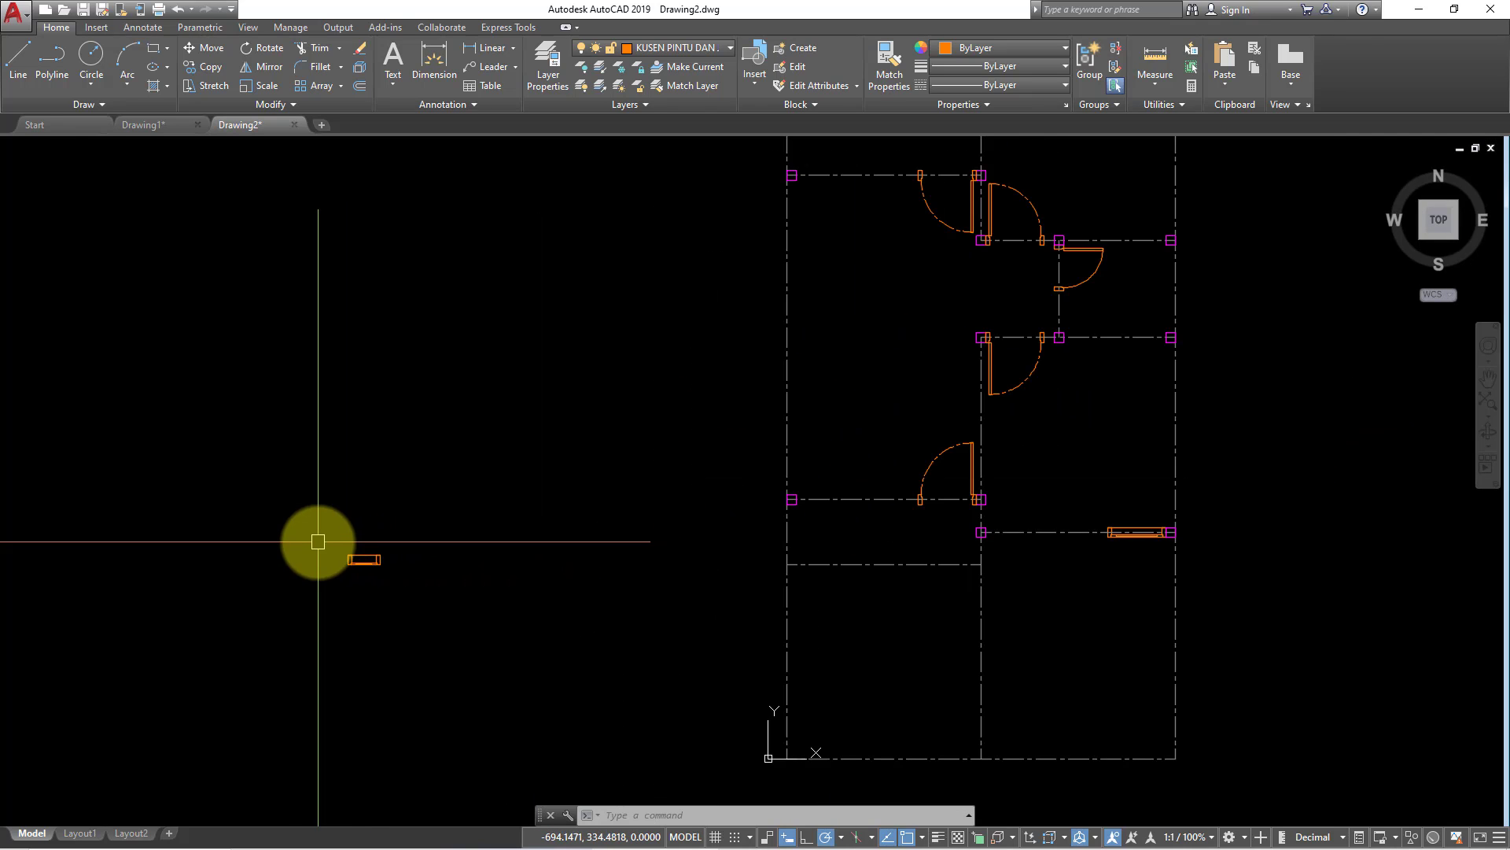
scroll(318, 541, up, 2)
click(318, 541)
click(512, 634)
text(m)
key(Return)
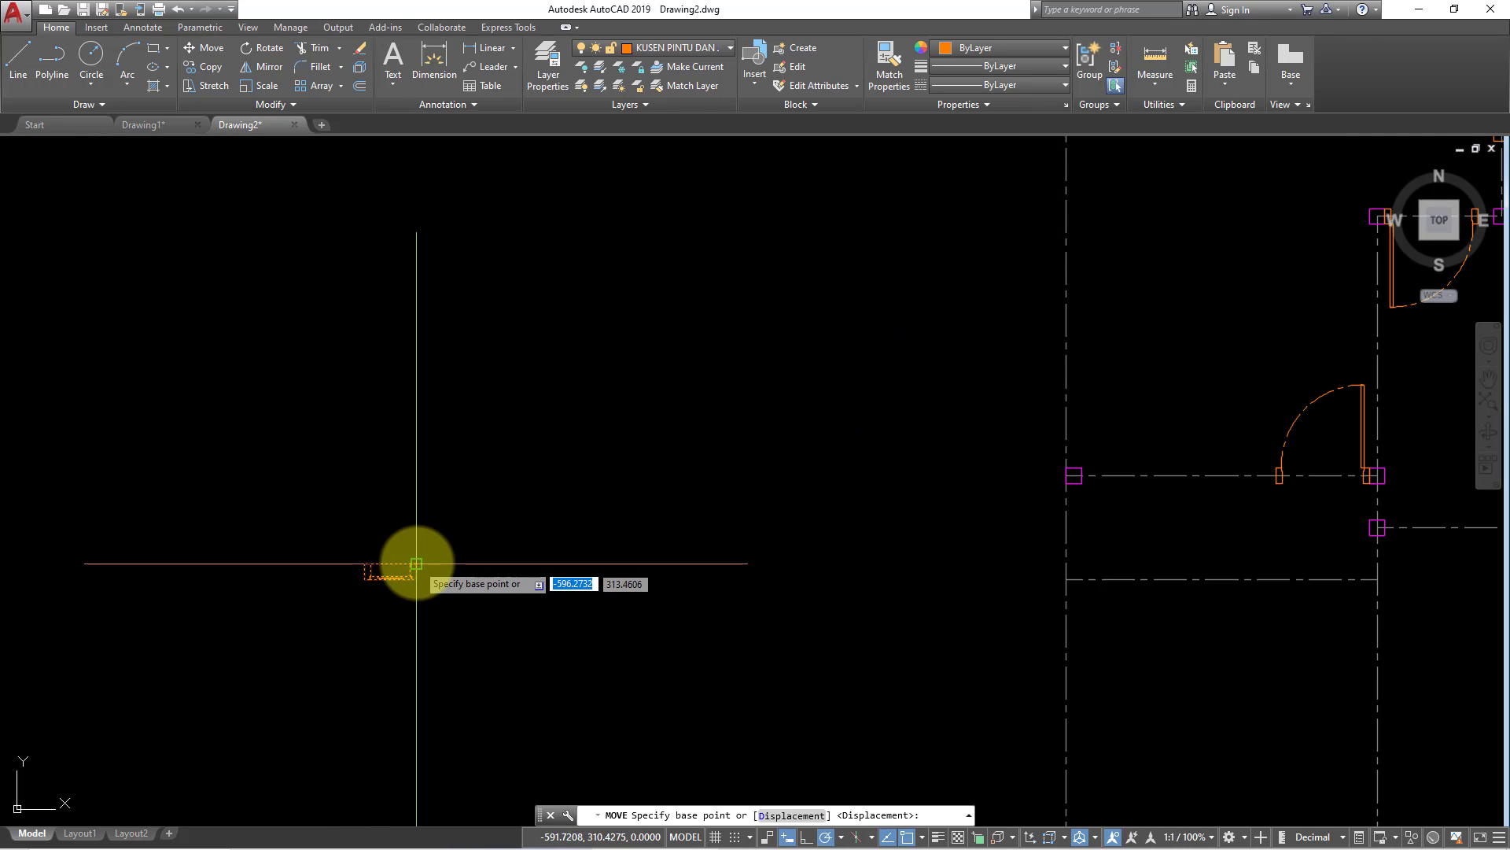
click(416, 563)
middle_drag(1305, 519, 884, 512)
scroll(762, 448, up, 3)
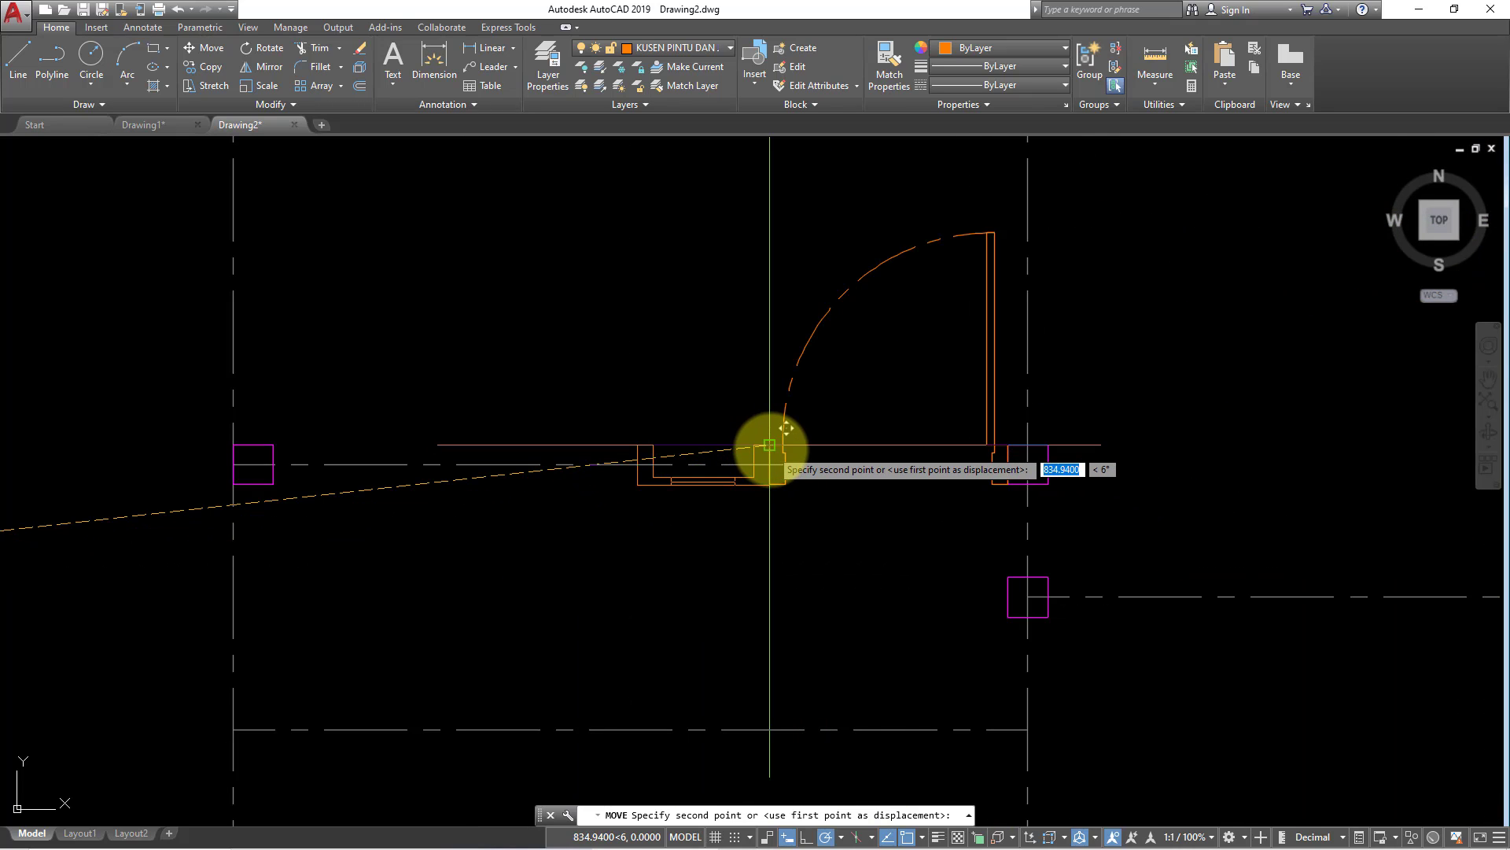
click(770, 445)
Shift the small frame 30 units left along the wall, then review the plan.
click(751, 482)
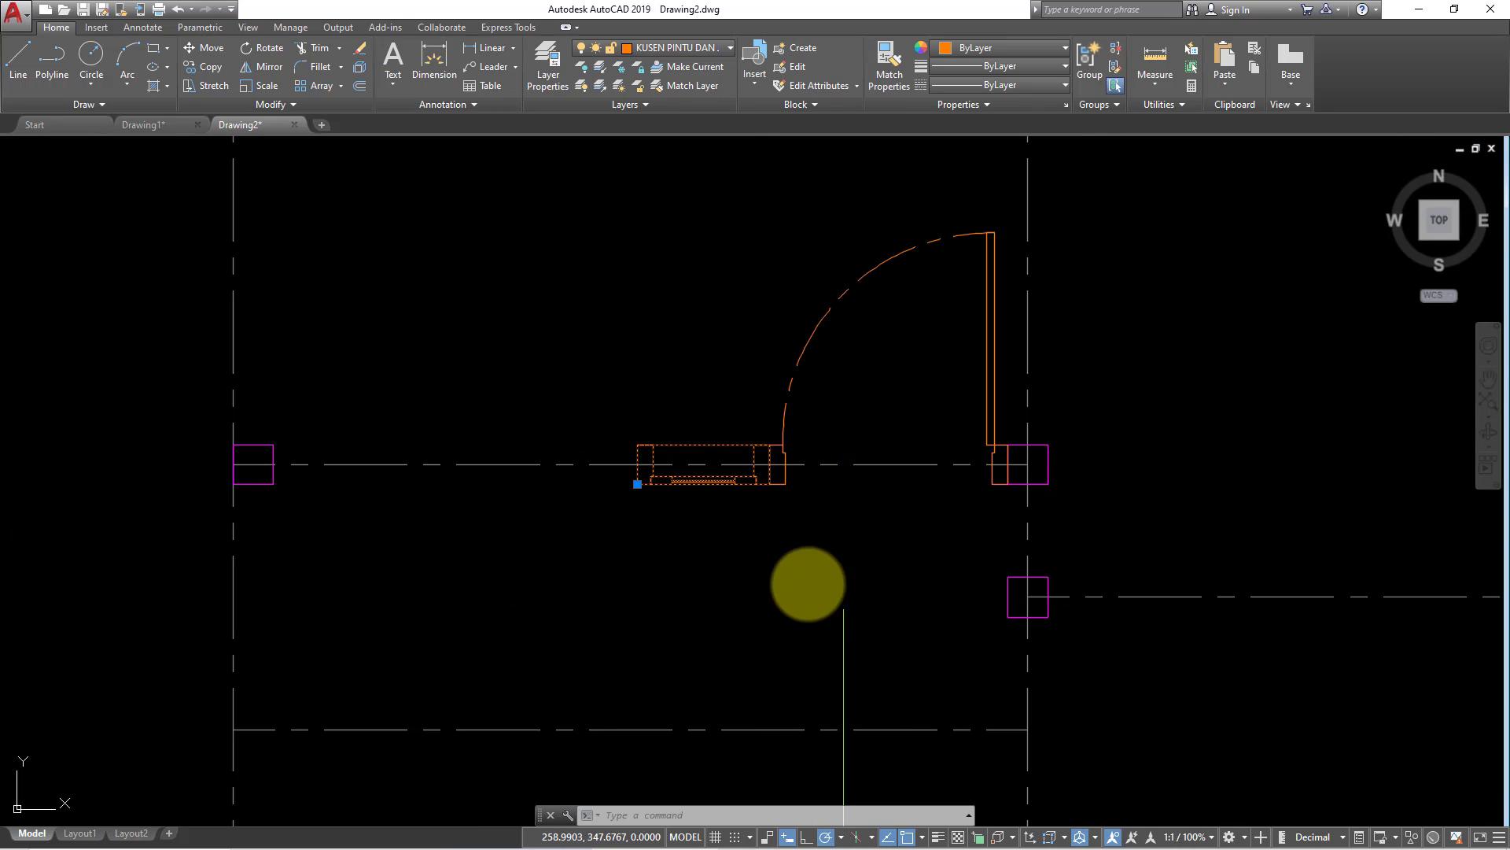
text(m)
key(Return)
click(797, 576)
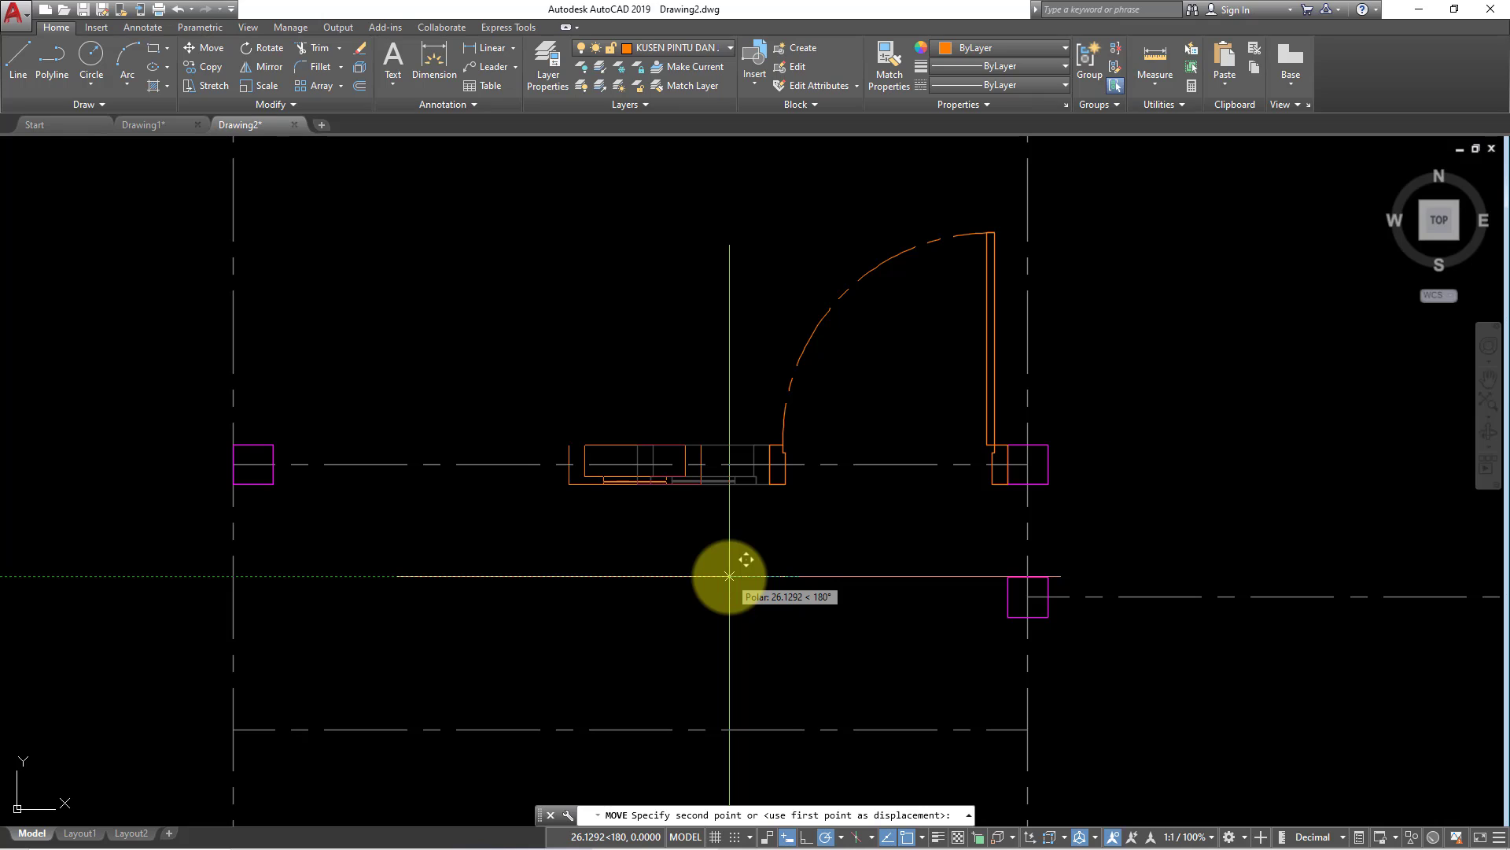
text(30)
key(Return)
scroll(730, 576, down, 4)
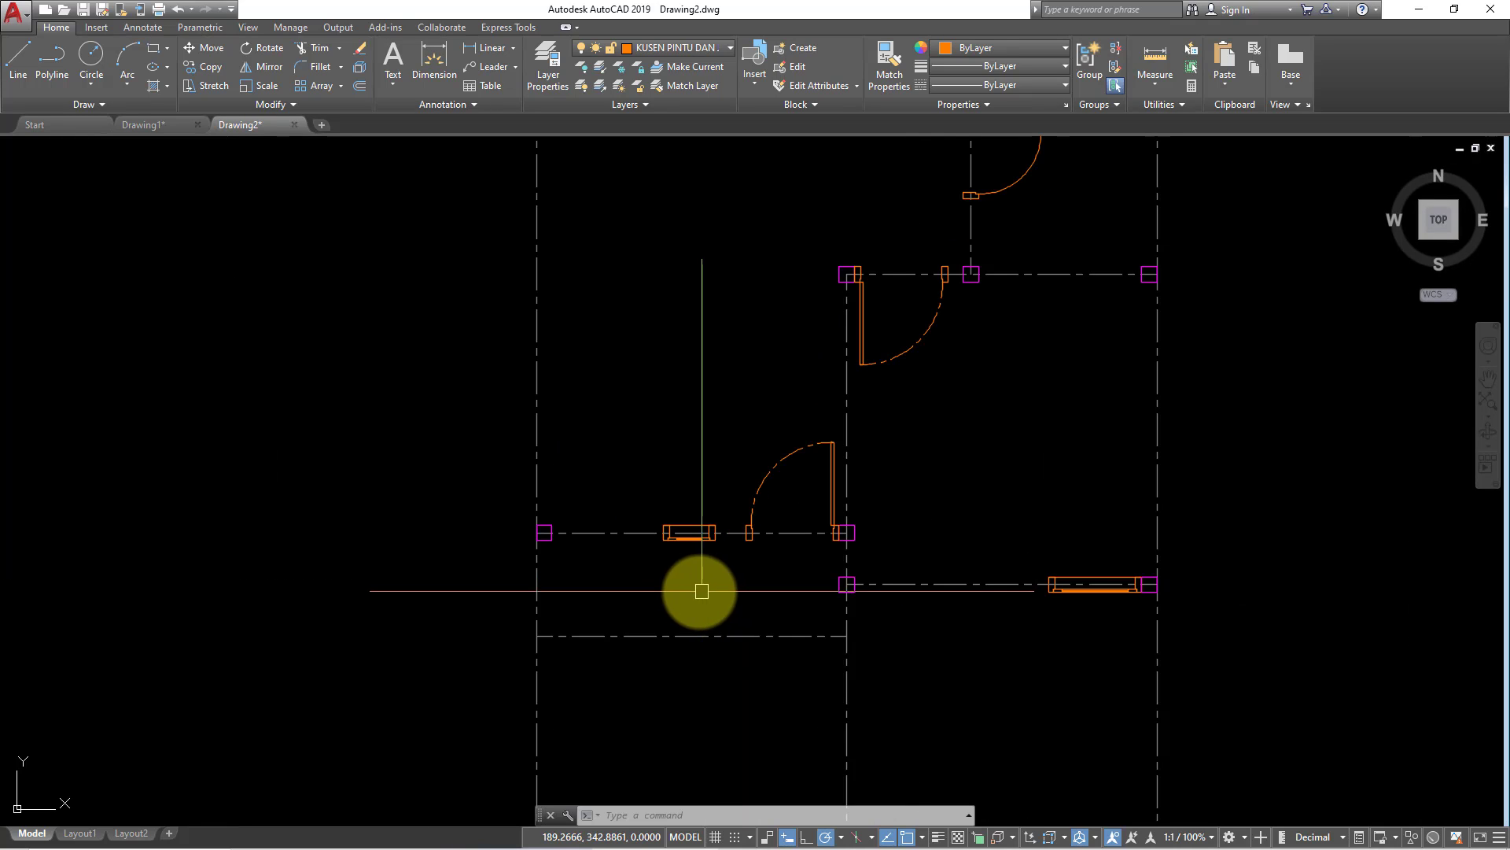
middle_drag(698, 589, 634, 576)
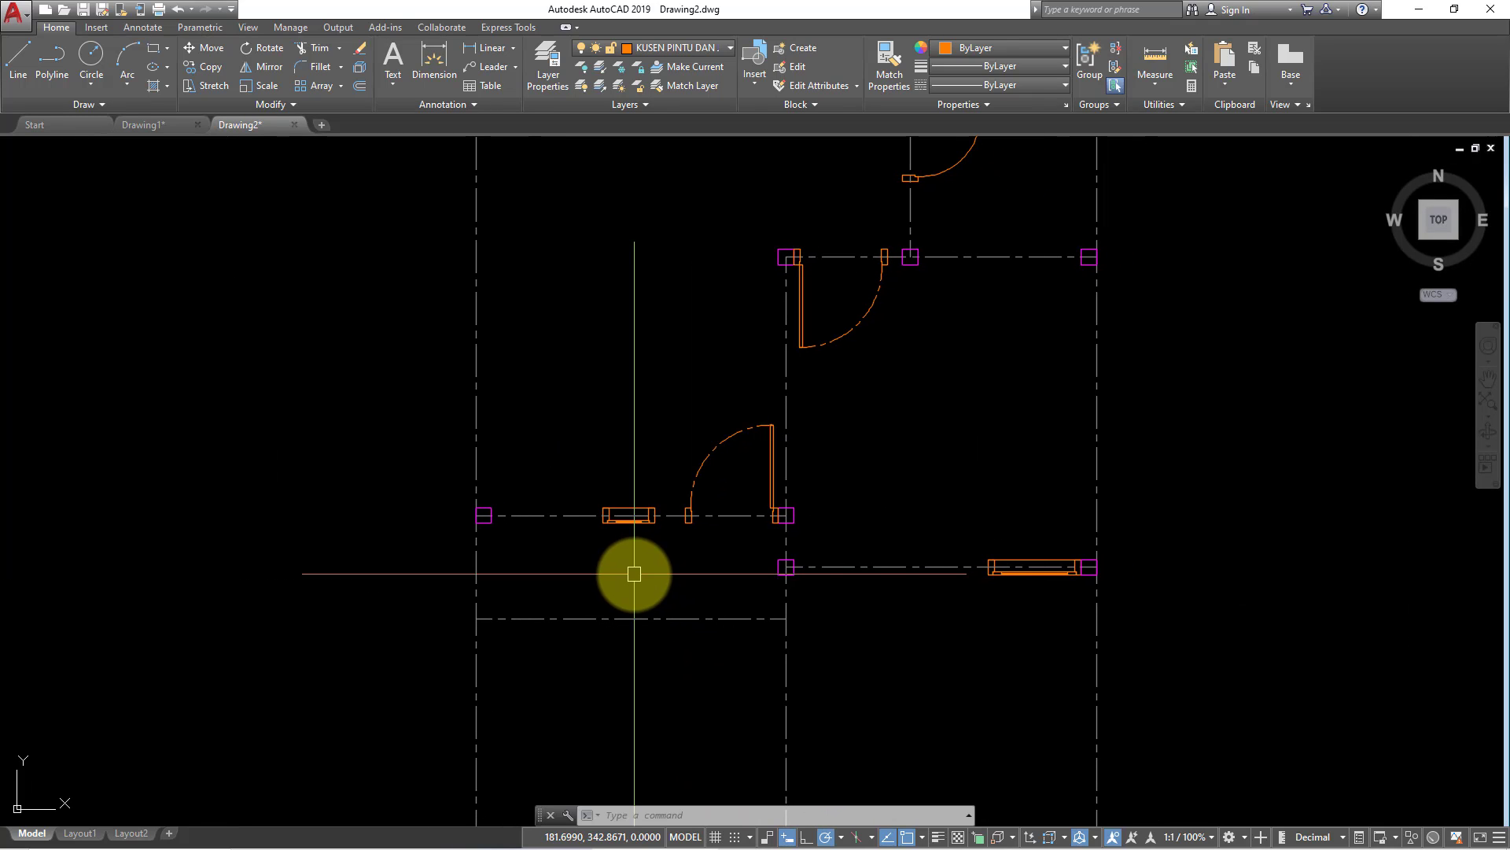
scroll(661, 641, down, 2)
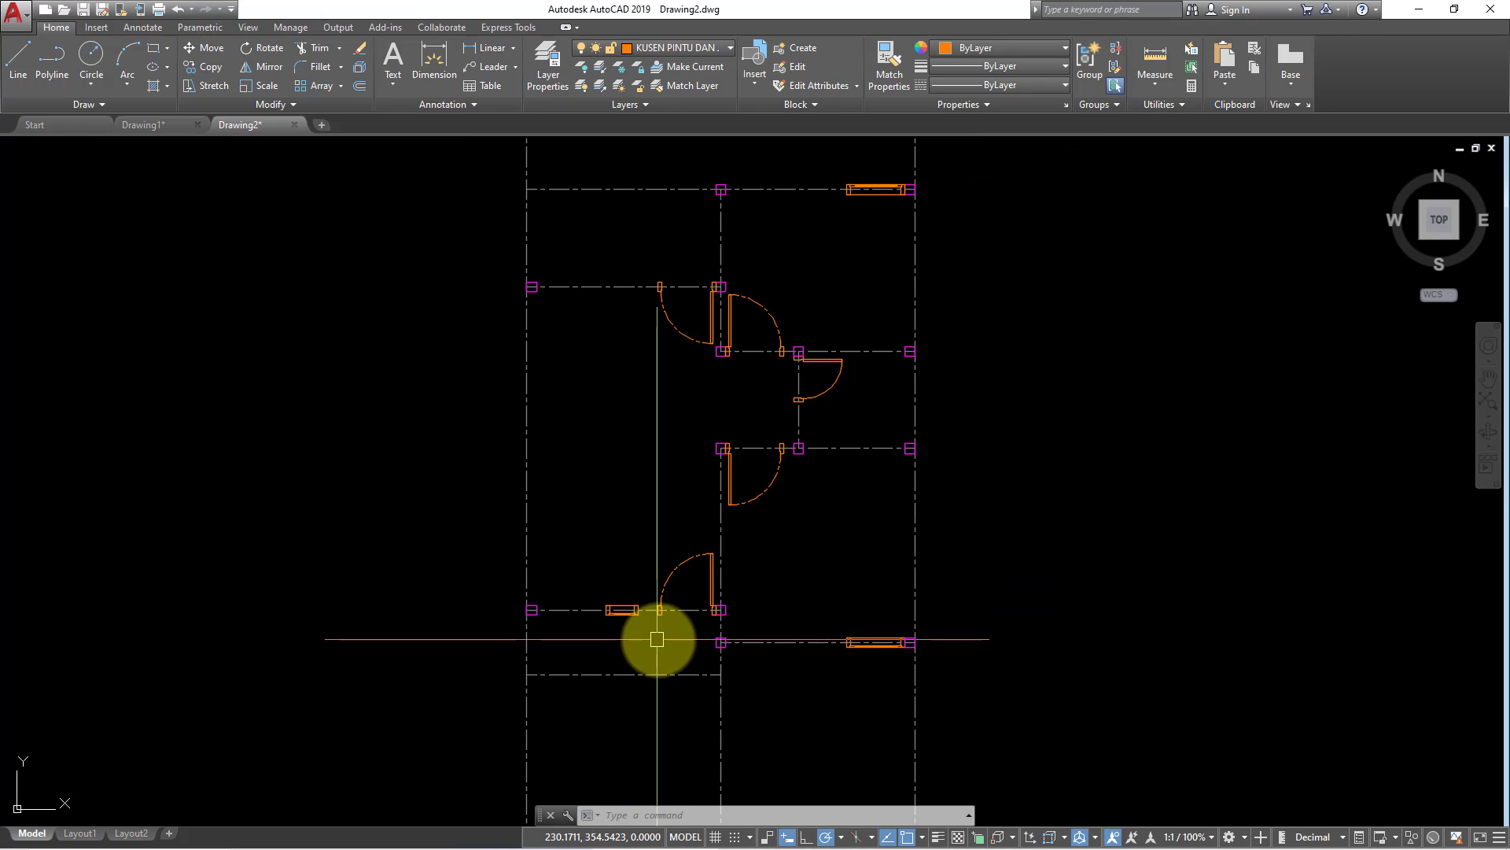
mouse_move(661, 641)
middle_down()
mouse_move(574, 640)
mouse_move(542, 672)
middle_up()
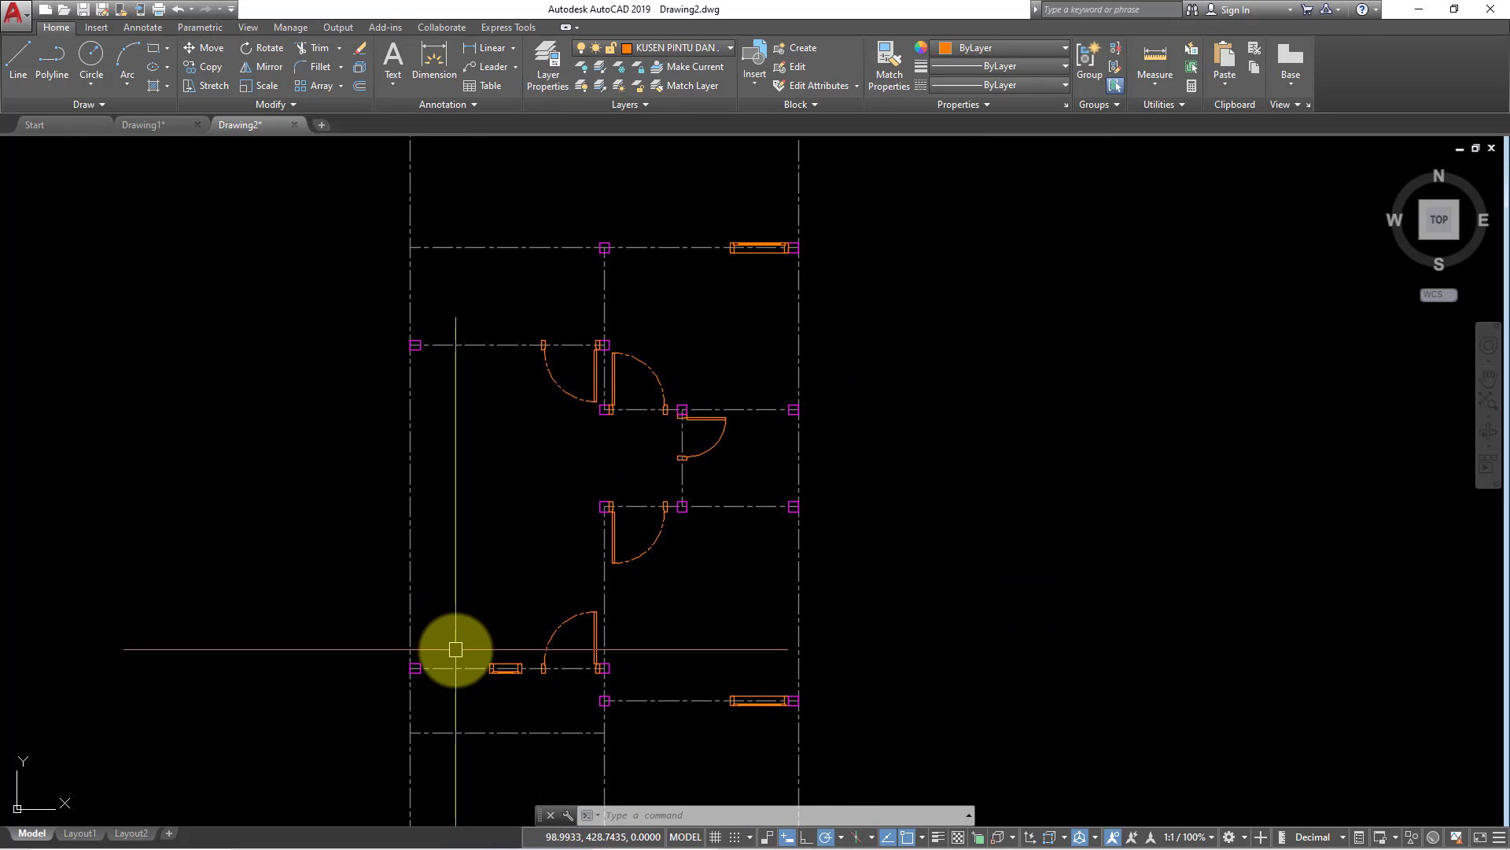
middle_drag(452, 651, 482, 604)
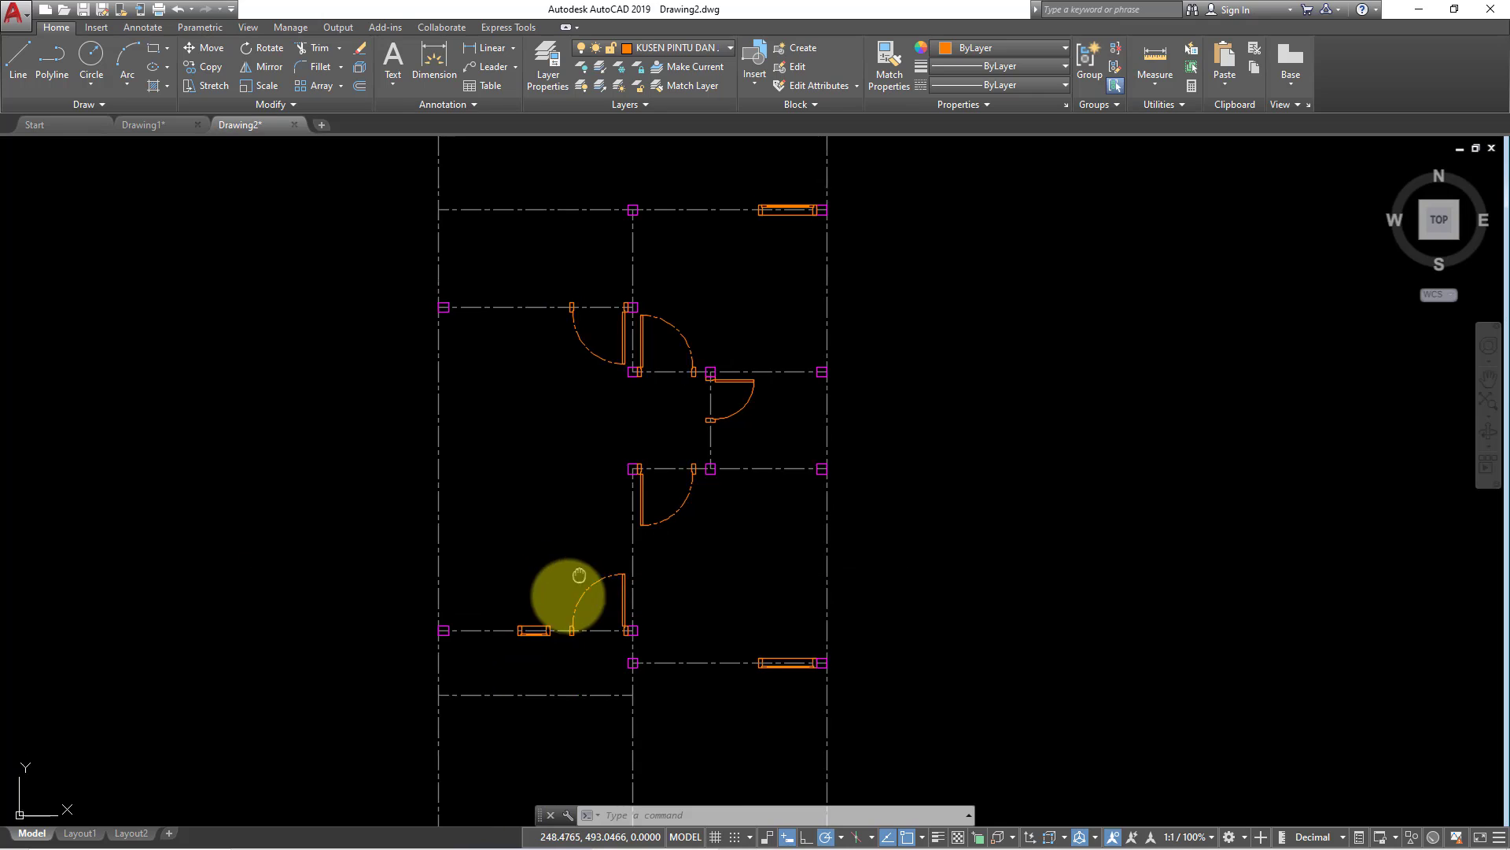
middle_drag(576, 590, 486, 687)
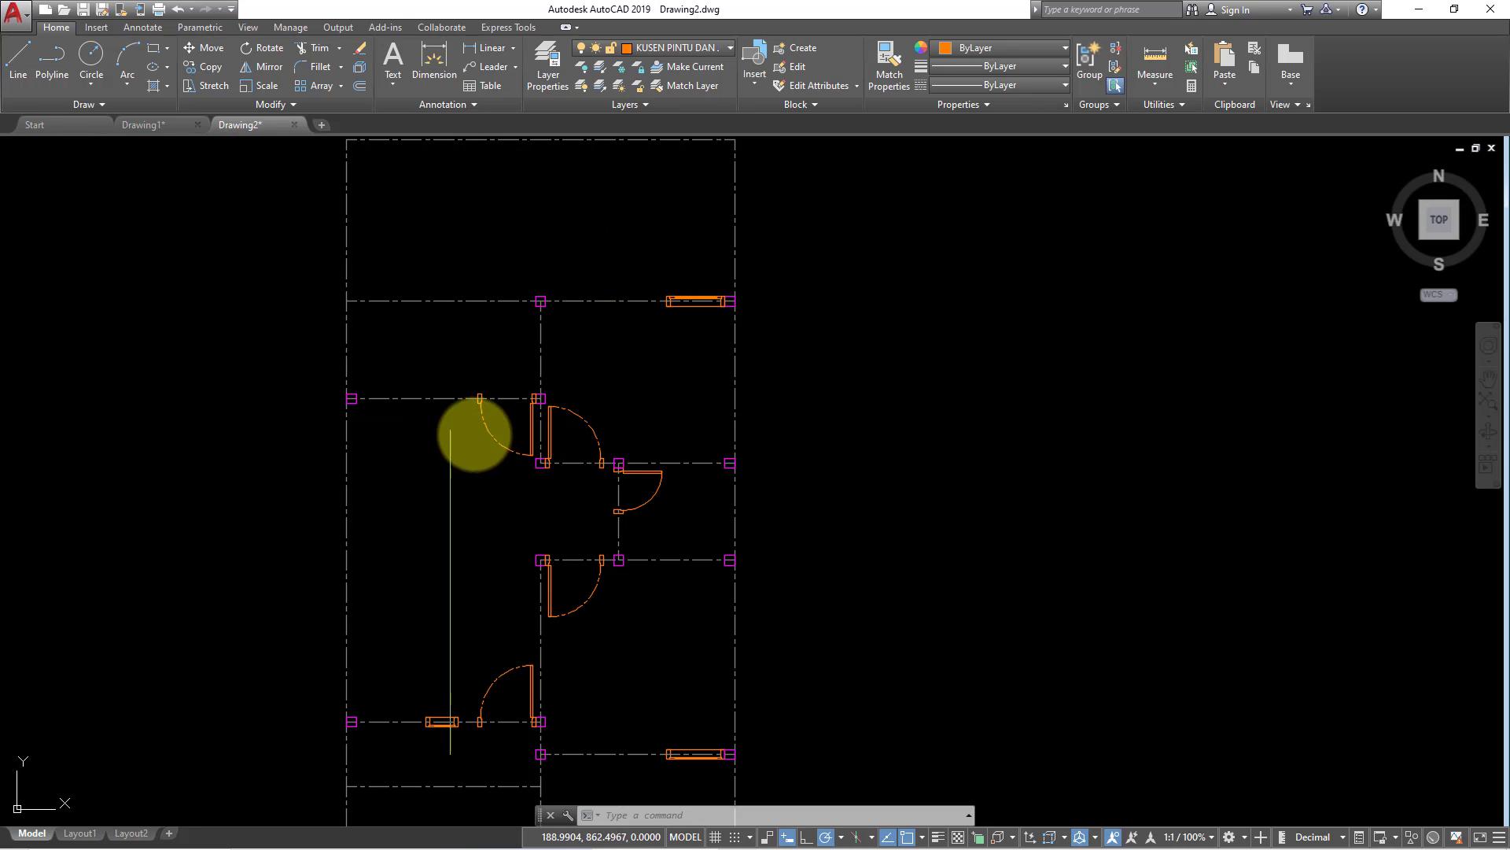
scroll(465, 432, up, 2)
scroll(624, 404, down, 2)
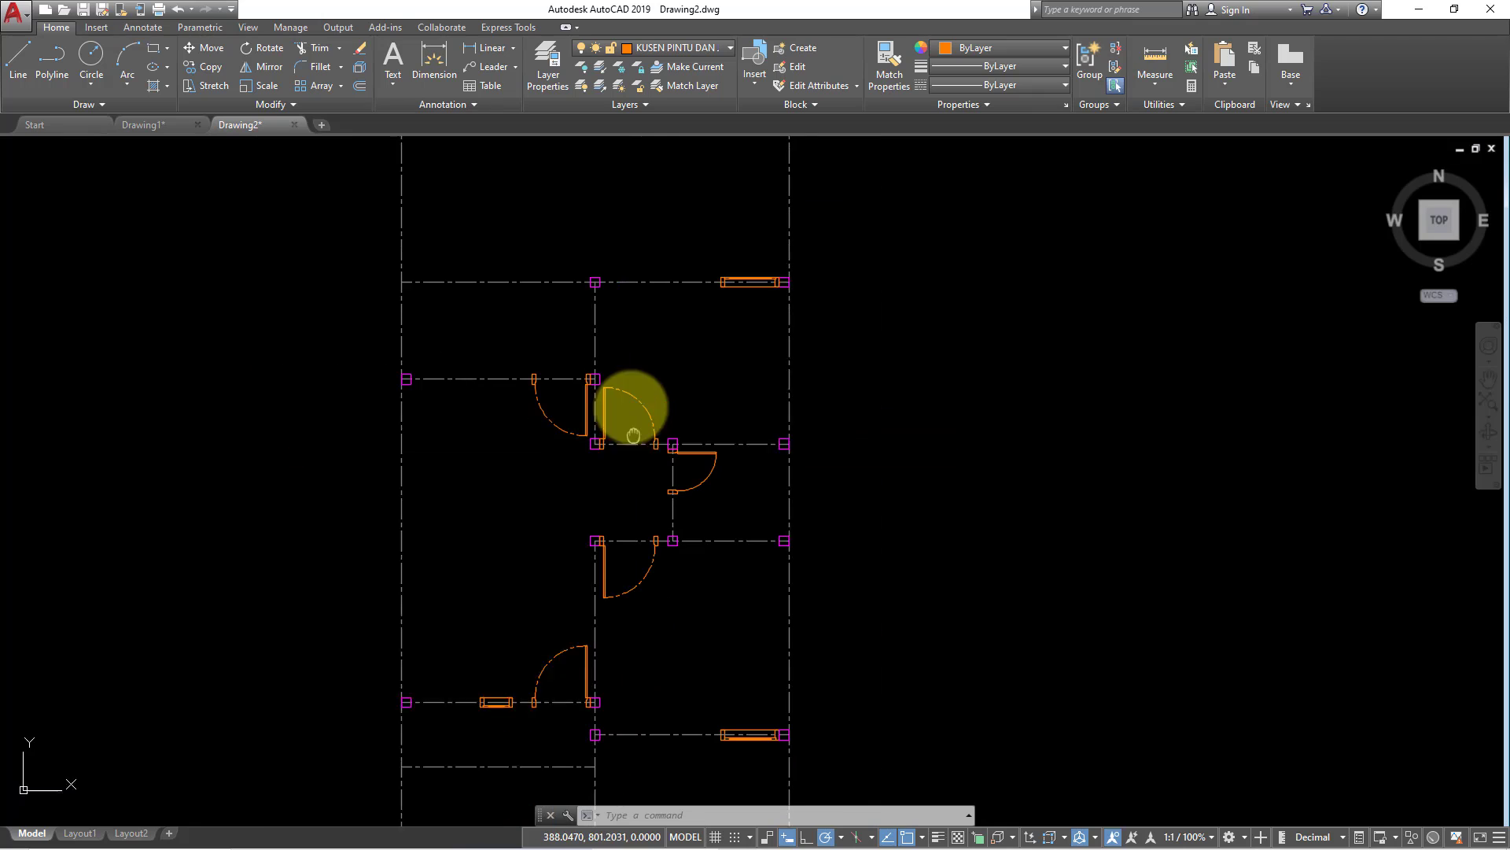
middle_drag(627, 523, 629, 475)
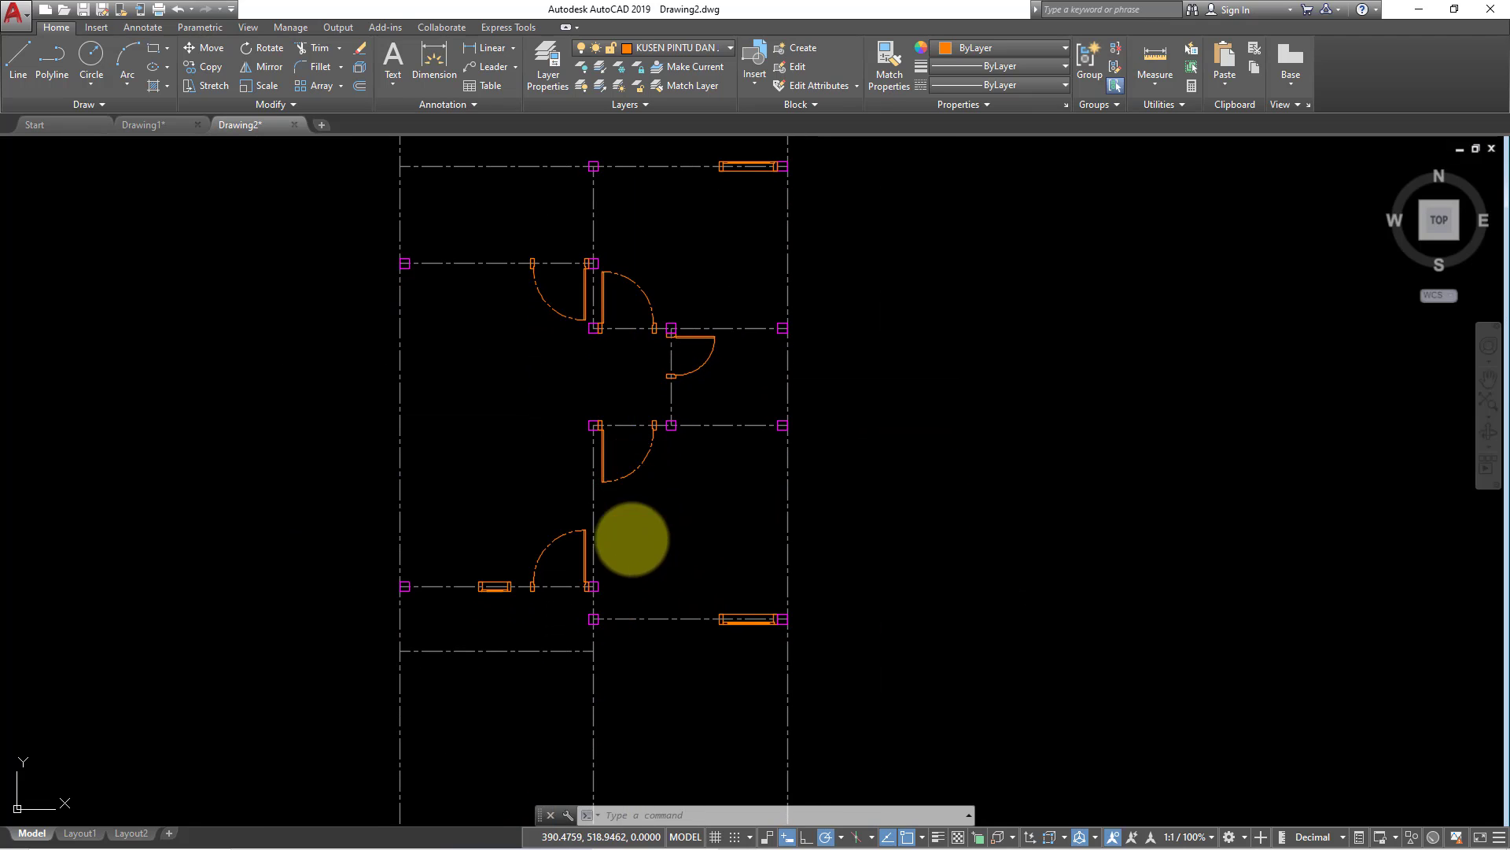
middle_drag(663, 563, 635, 627)
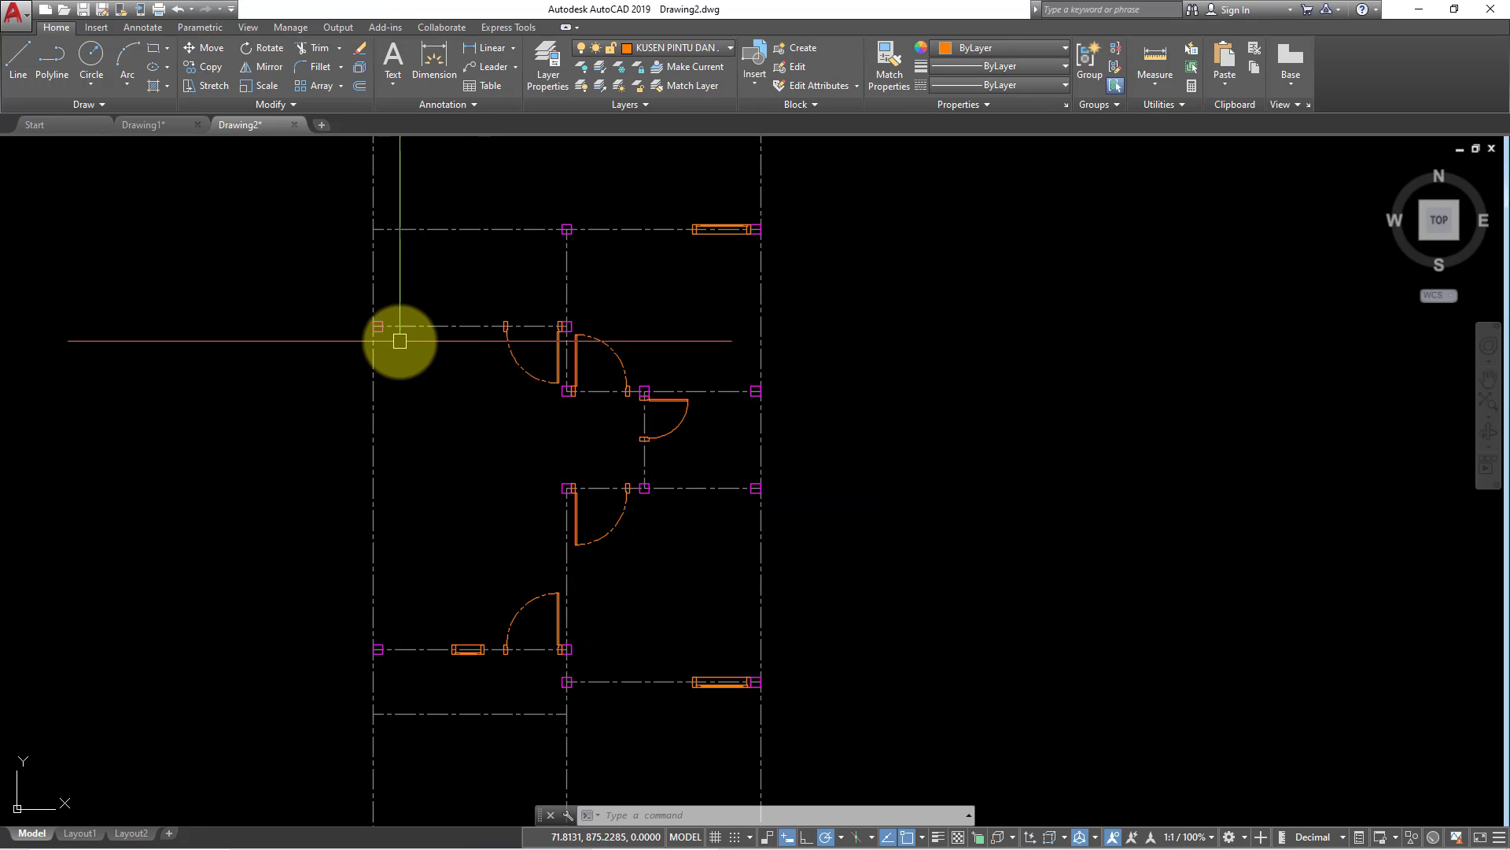
middle_drag(496, 432, 481, 510)
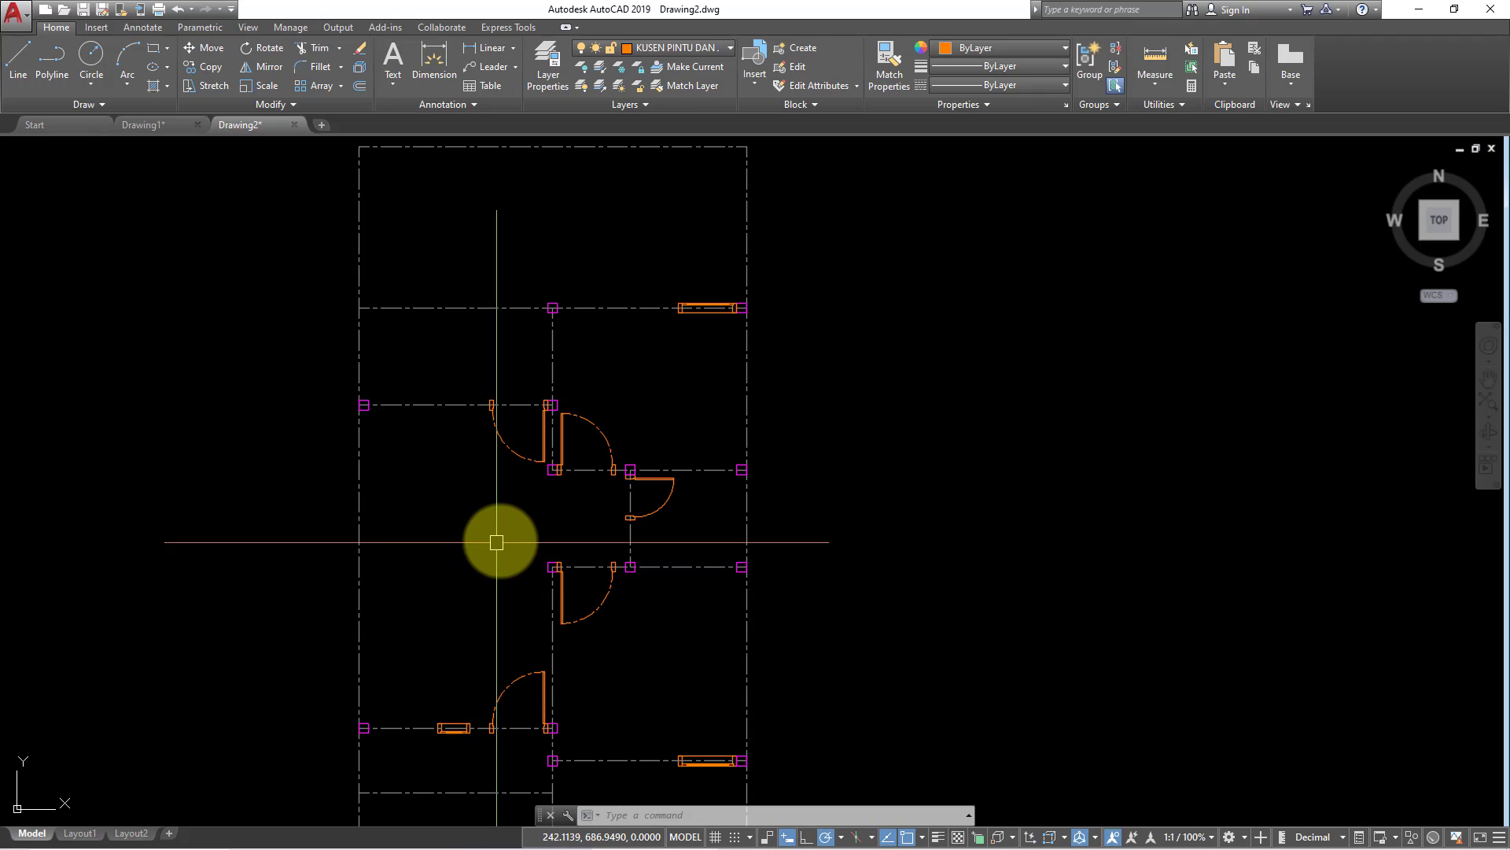